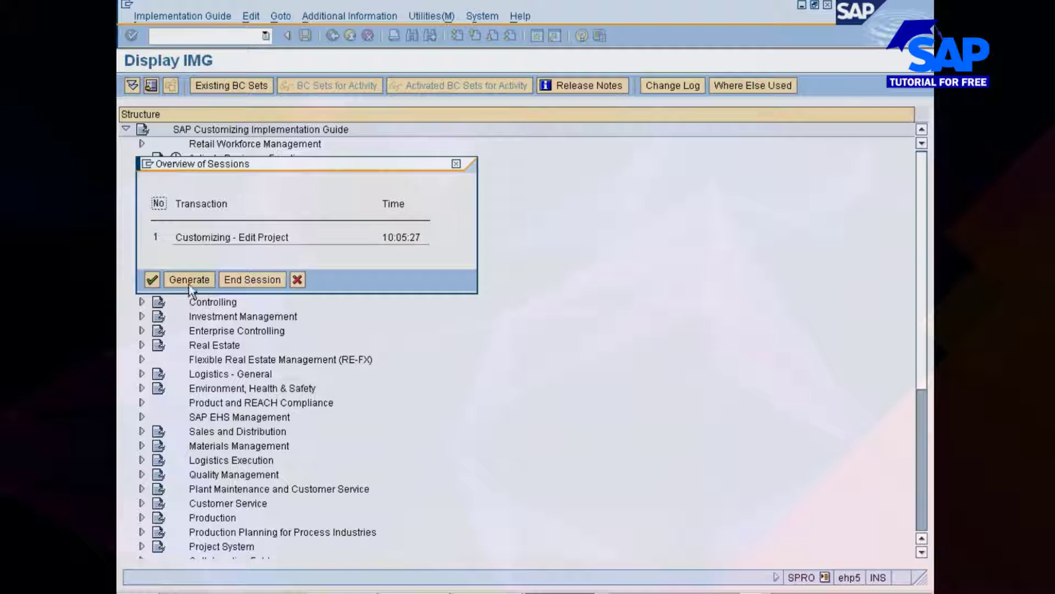
Generate an additional SAP session, return to the Display IMG session and expand Materials Management
left_click(189, 280)
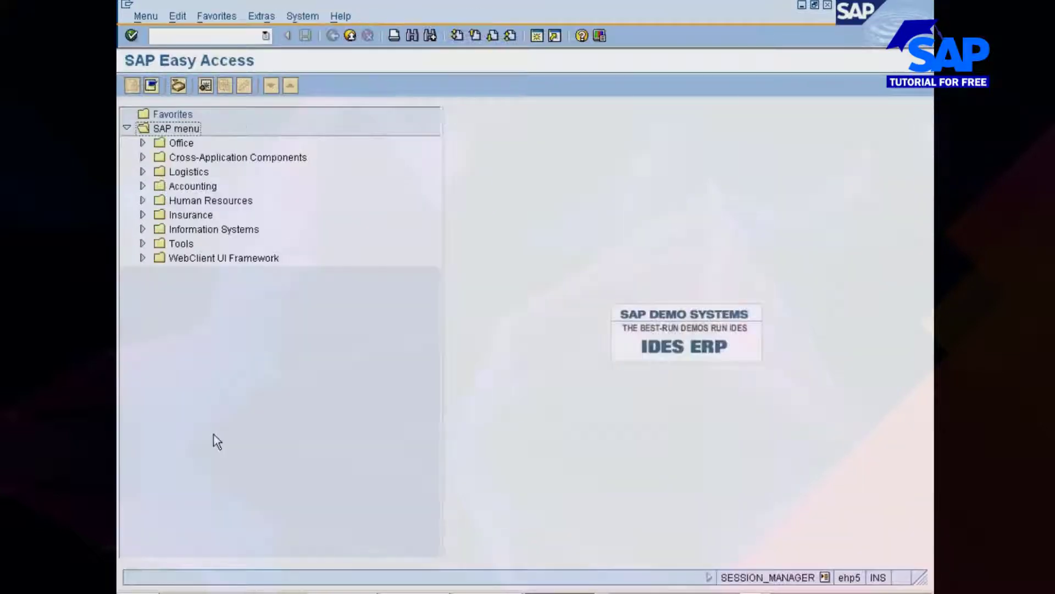
key("alt+Tab")
double_click(212, 444)
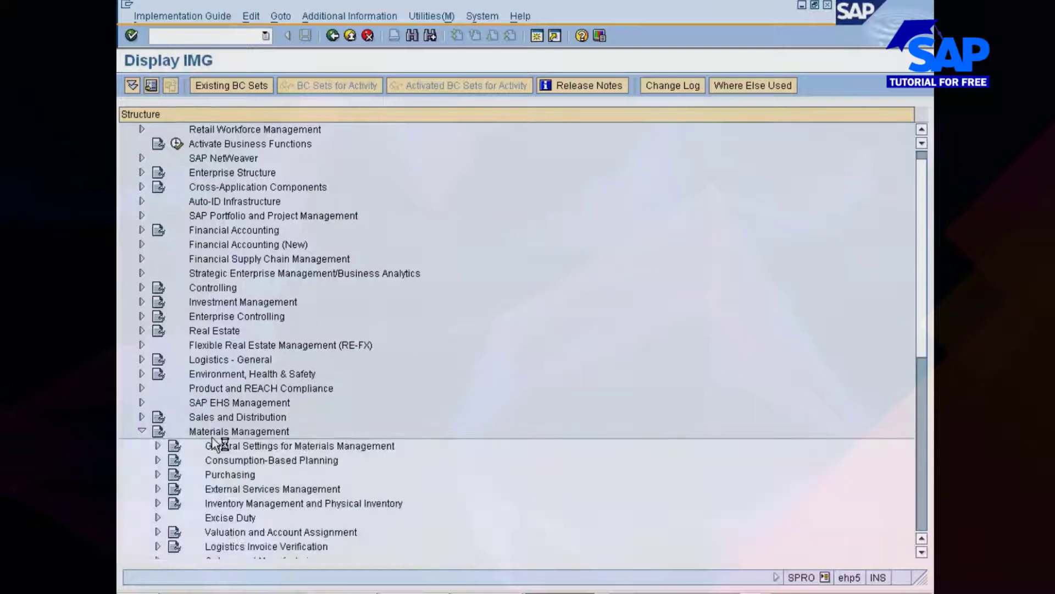
Expand External Services Management under Materials Management in the implementation guide
key("Down")
key("Down")
key("Down")
key("Down")
key("Down")
key("Down")
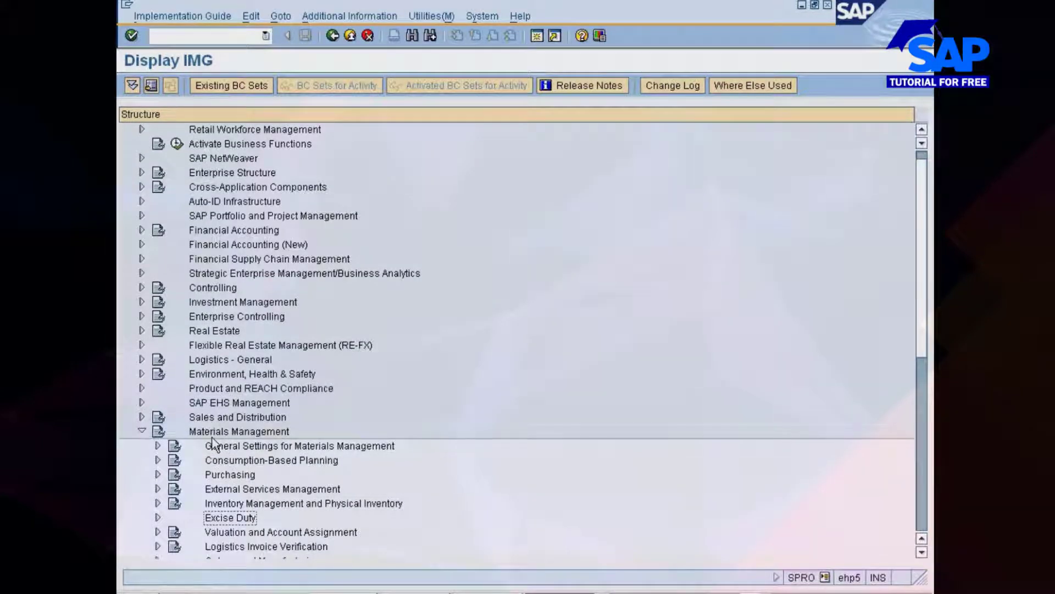
key("Down")
key("Down")
key("Down")
key("Up")
key("Up")
key("Up")
key("Up")
key("Up")
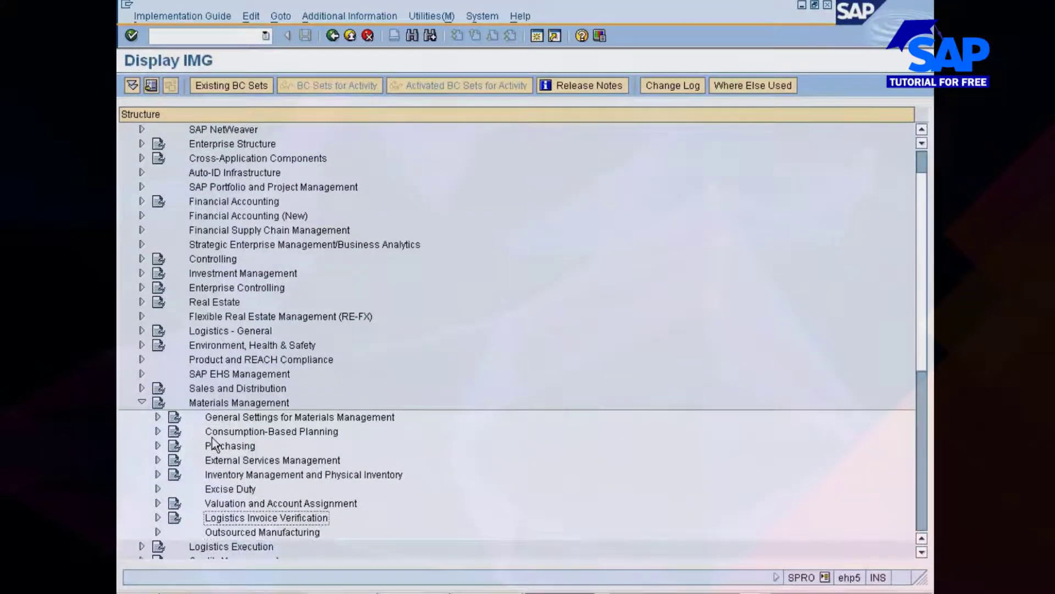
key("Right")
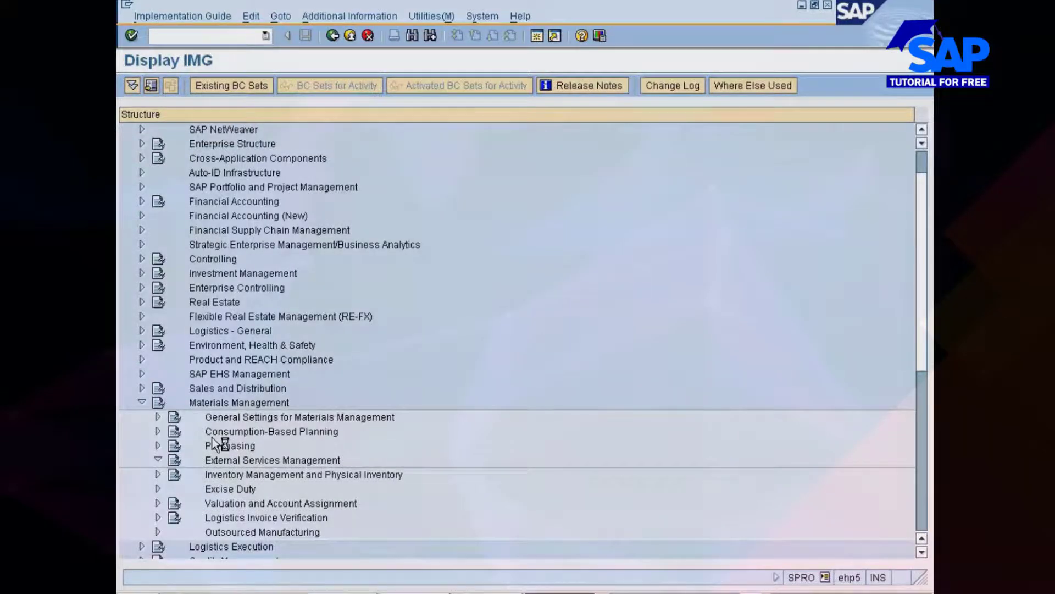
Expand Service Master and select the activity Define Organizational Status for Service Categories
key("Down")
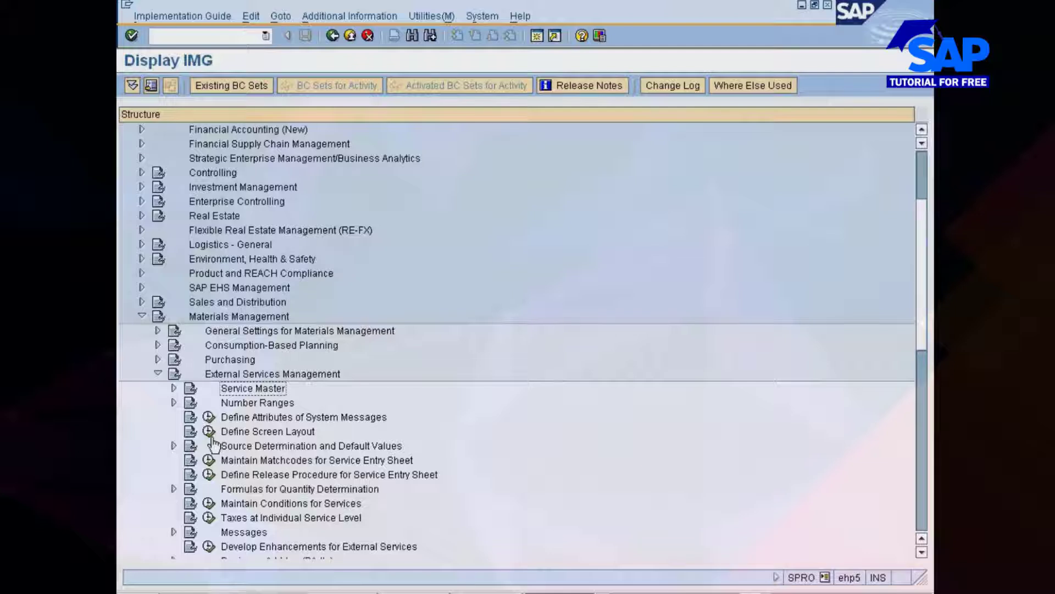
key("Right")
key("Down")
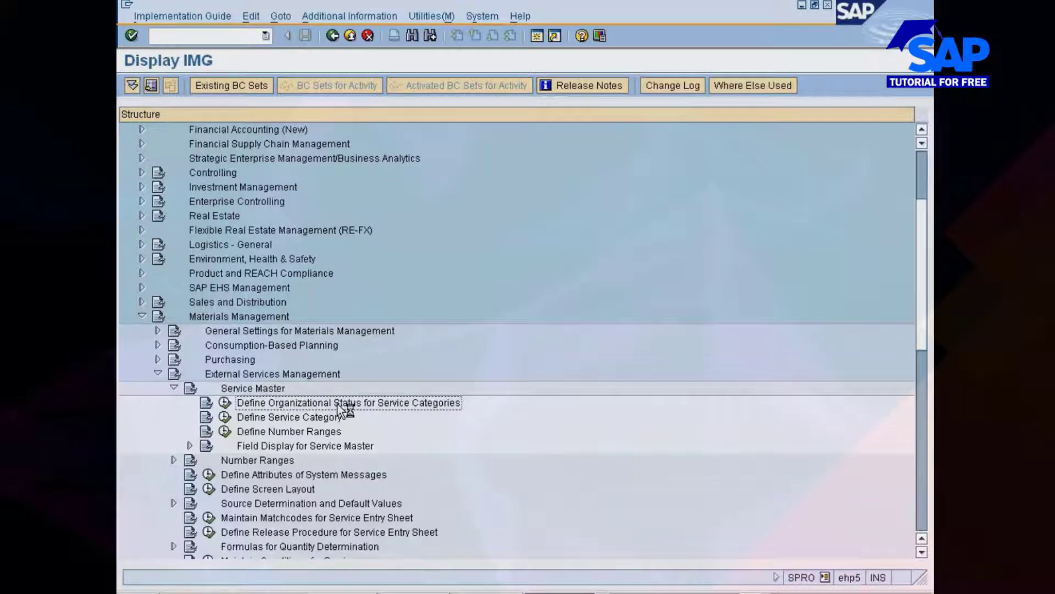
Switch to the SAP Easy Access session, run transaction ac03 and inspect the Service Category field of the displayed service
left_click(556, 588)
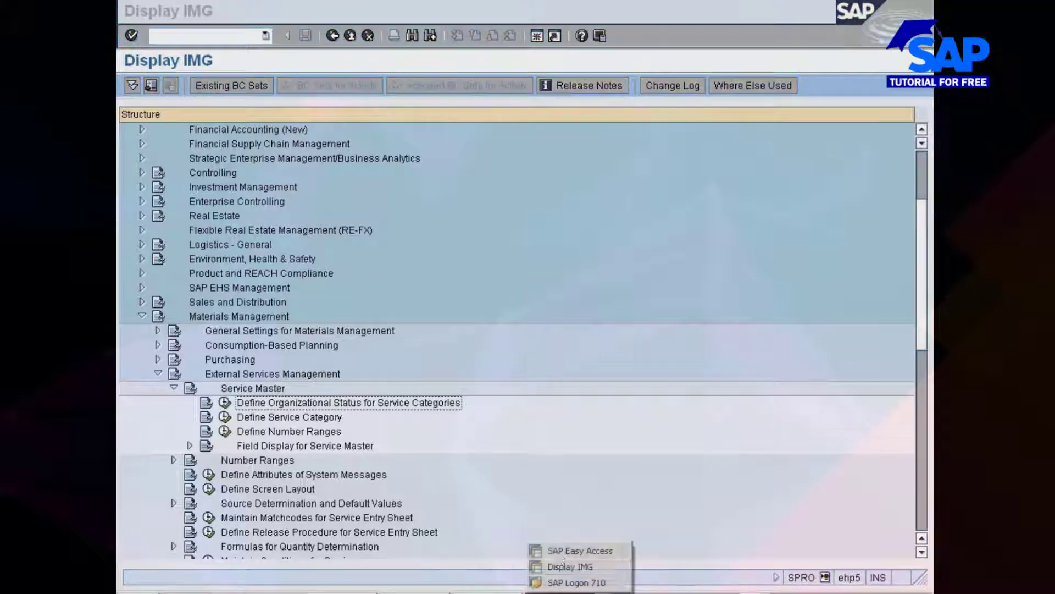
left_click(556, 549)
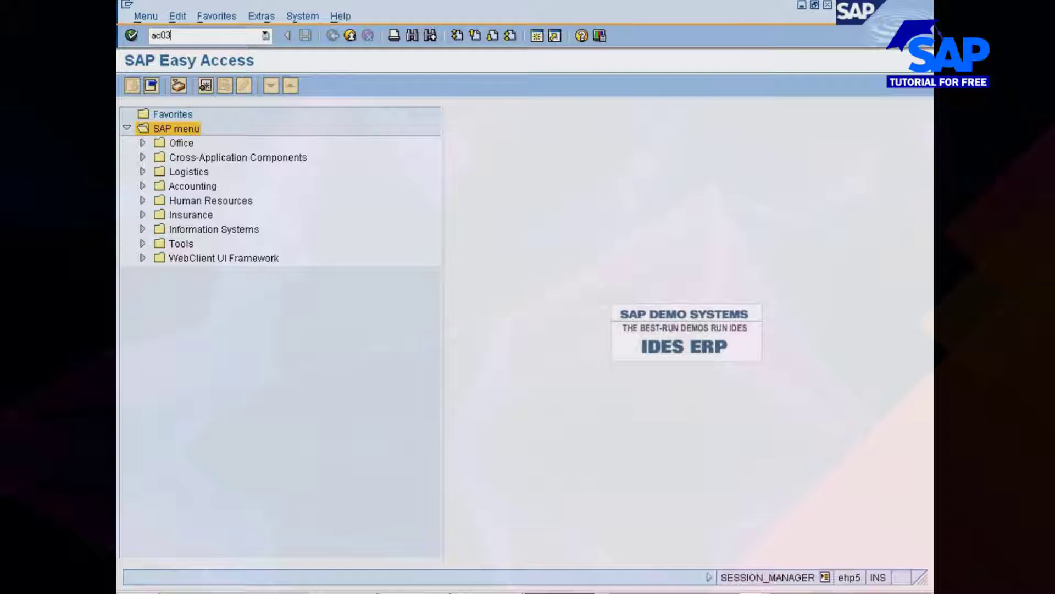
type("ac03")
key("Return")
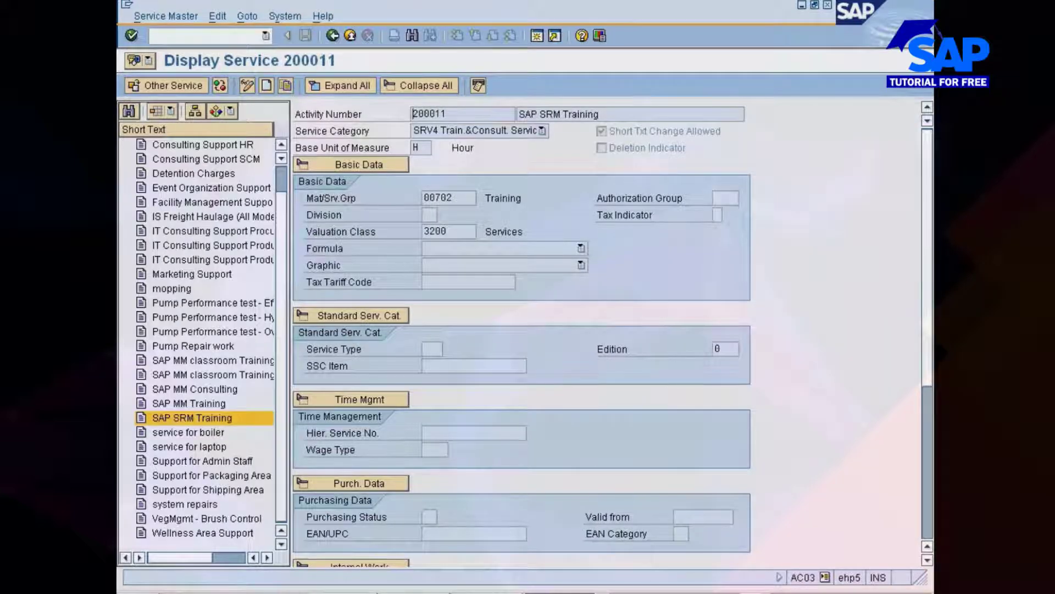
left_click(443, 130)
left_click(444, 128)
Return to the Display IMG session and execute Define Organizational Status for Service Categories
key("alt+Tab")
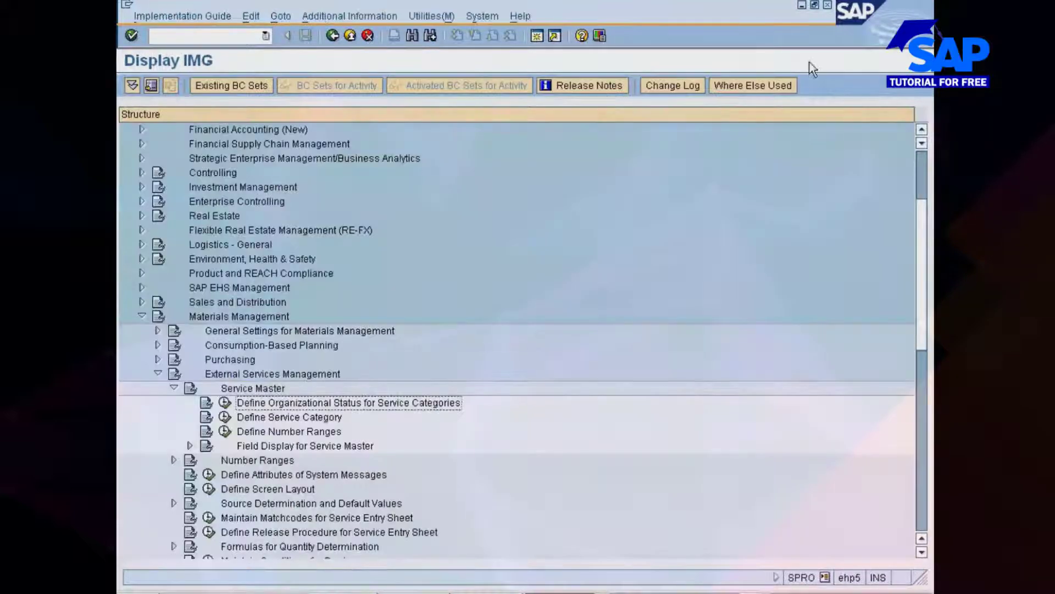
key("alt+Tab")
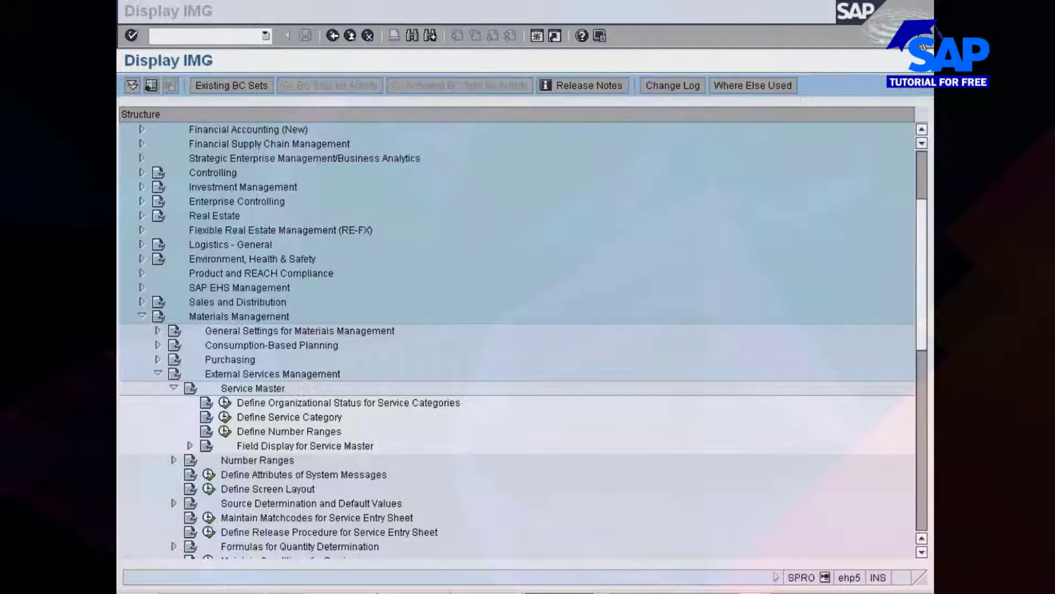
left_click(699, 28)
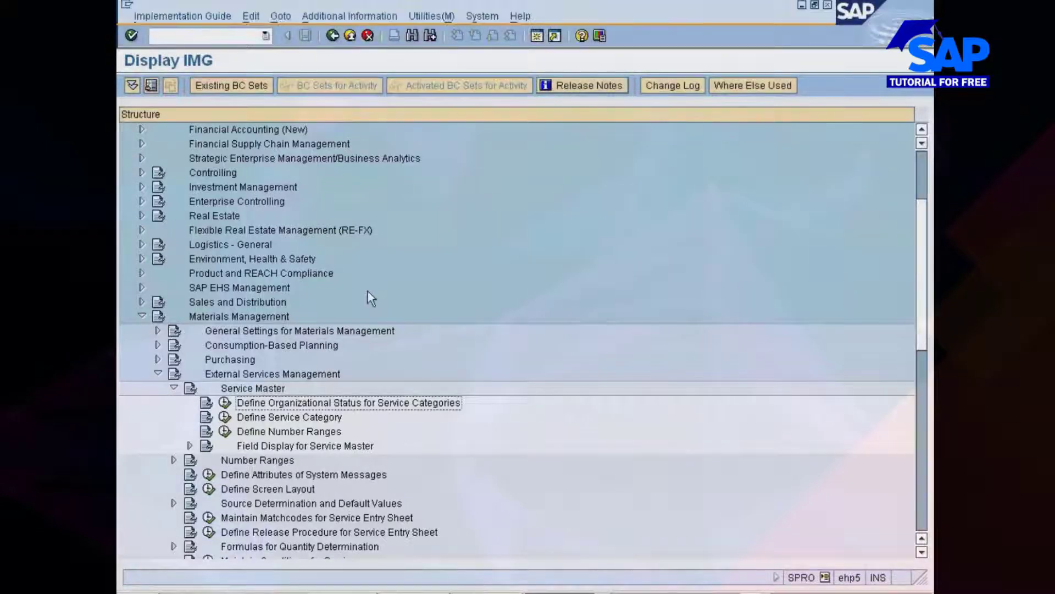
left_click(223, 406)
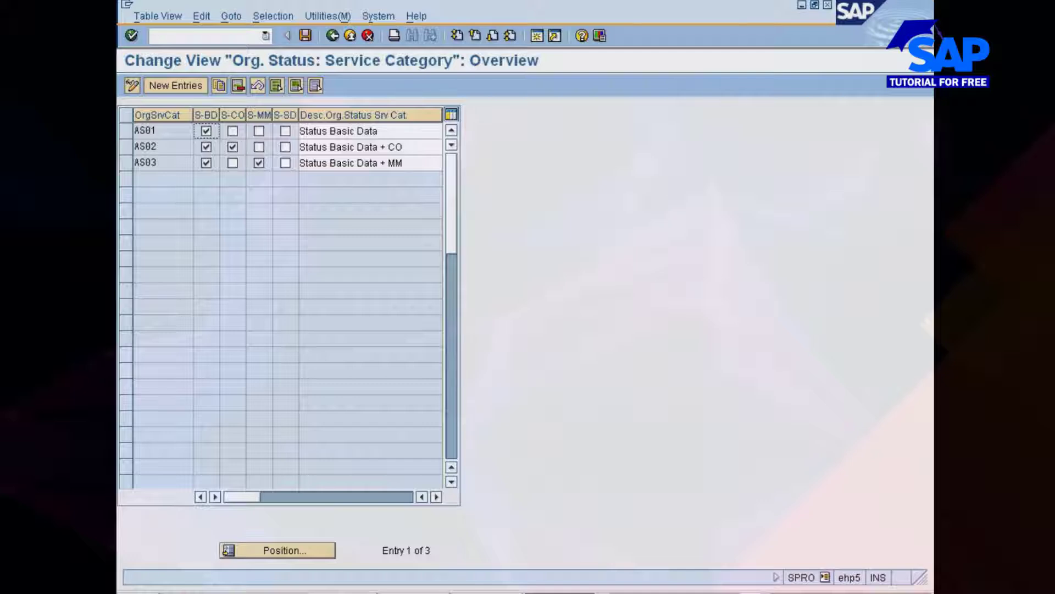
Widen the S-SD, S-MM, S-CO and S-BD columns of the organizational status table
left_click_drag(298, 115, 382, 115)
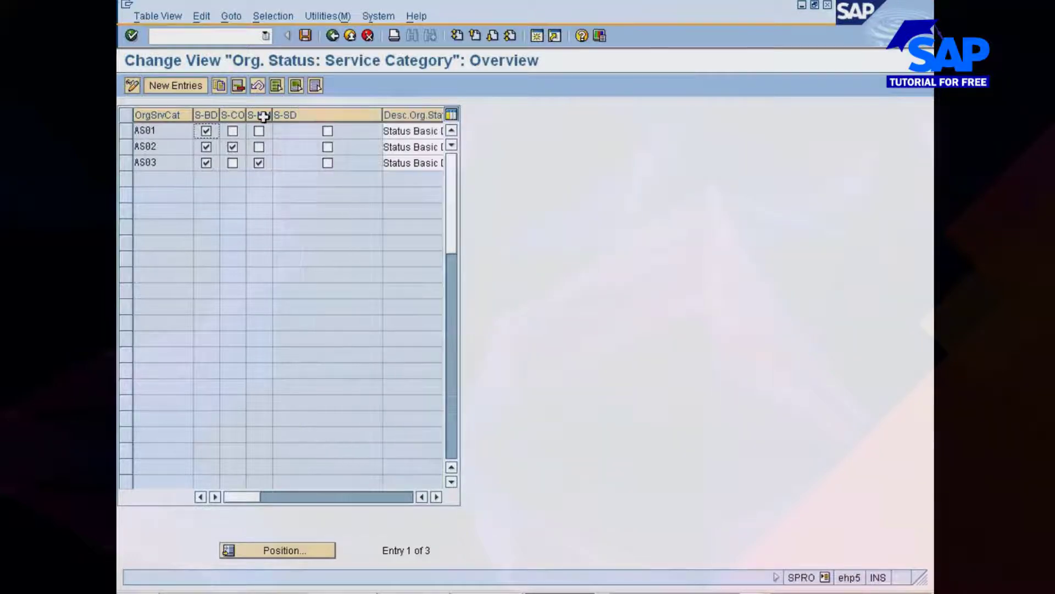
left_click_drag(271, 117, 346, 125)
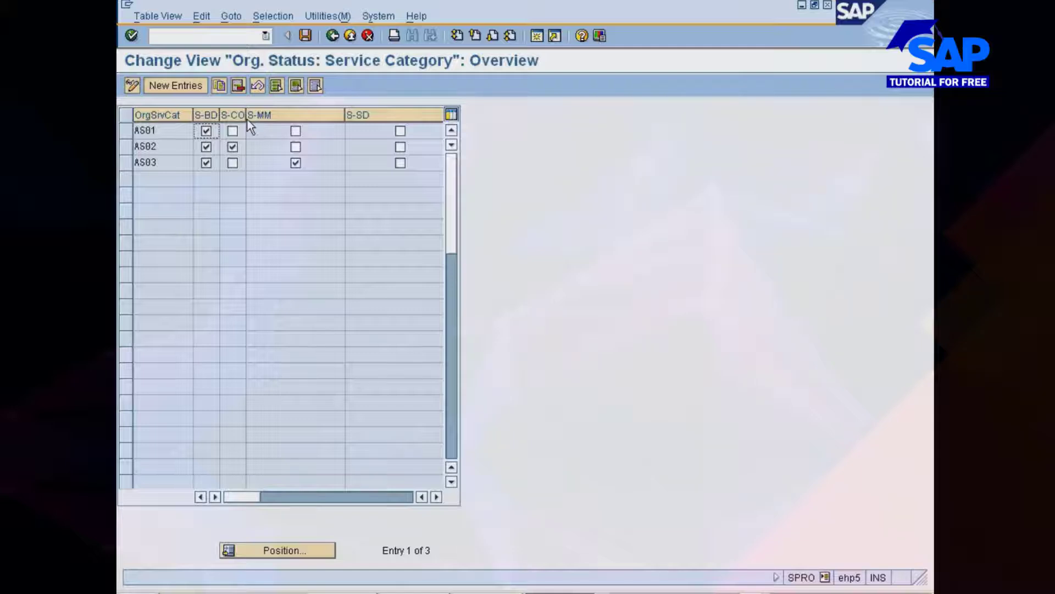
left_click_drag(246, 119, 287, 120)
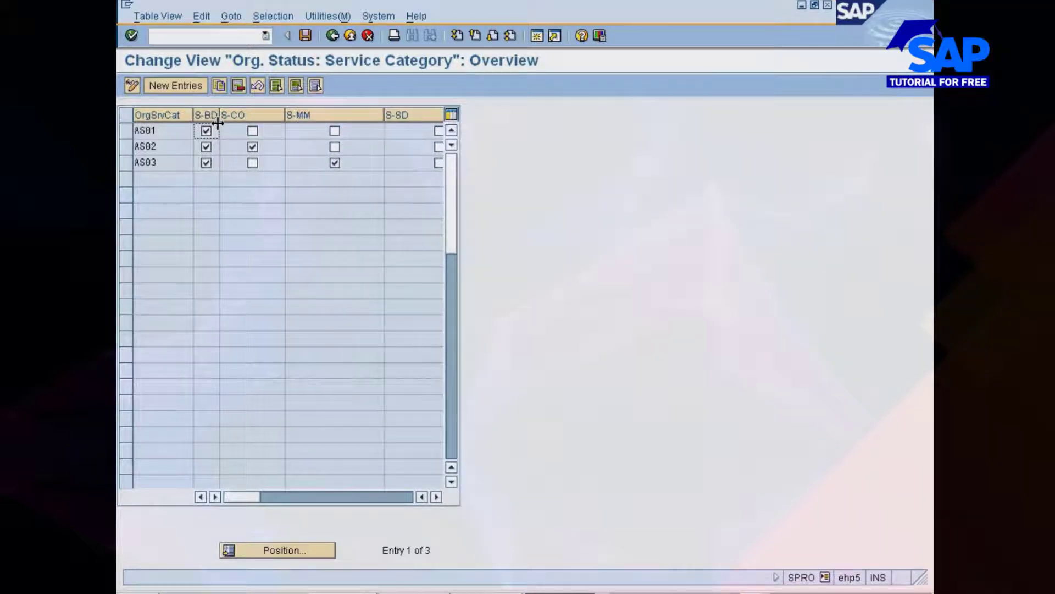
left_click_drag(217, 123, 247, 123)
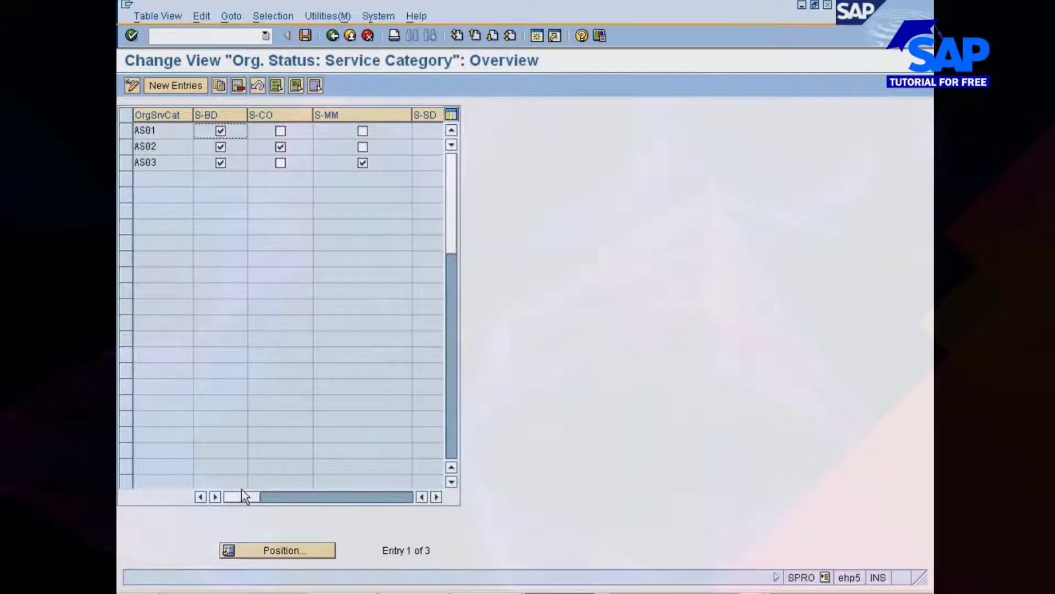
mouse_move(242, 495)
left_mouse_down()
mouse_move(415, 494)
mouse_move(232, 483)
left_mouse_up()
Leave the organizational status view and execute Define Service Category under Service Master
left_click(335, 37)
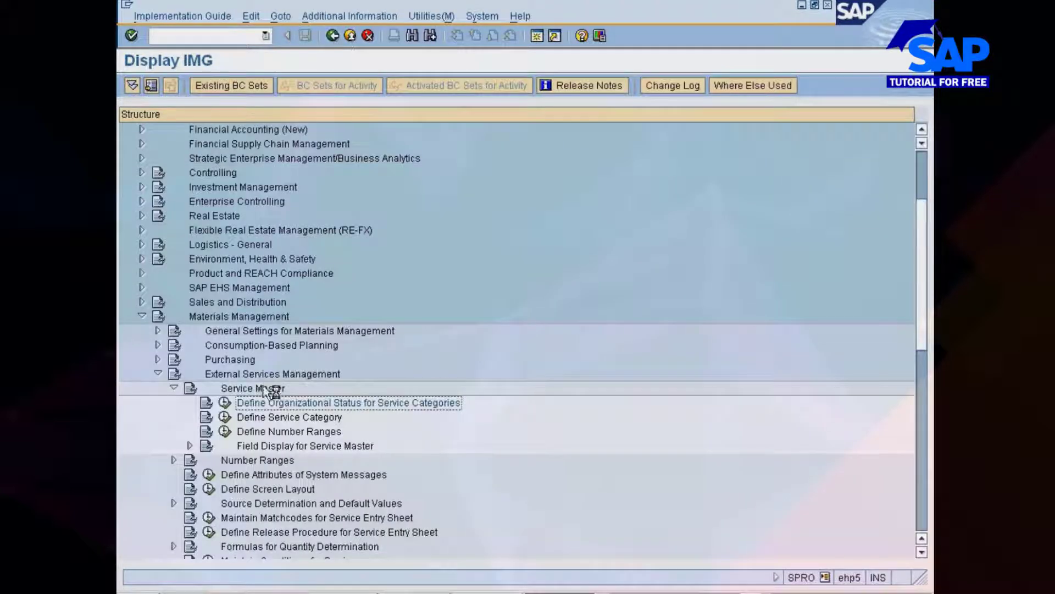
left_click(268, 419)
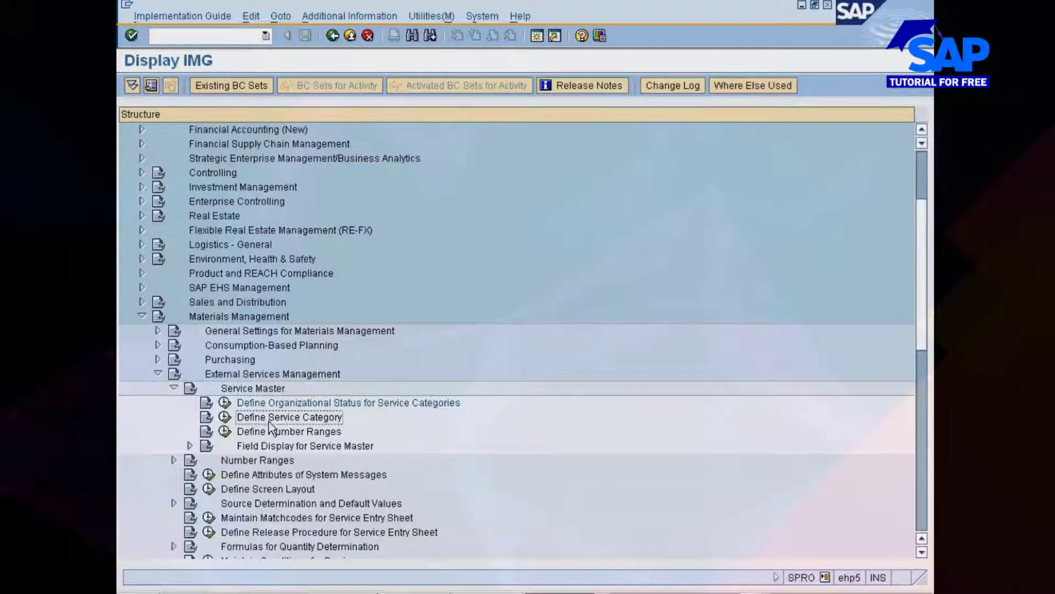
left_click(225, 417)
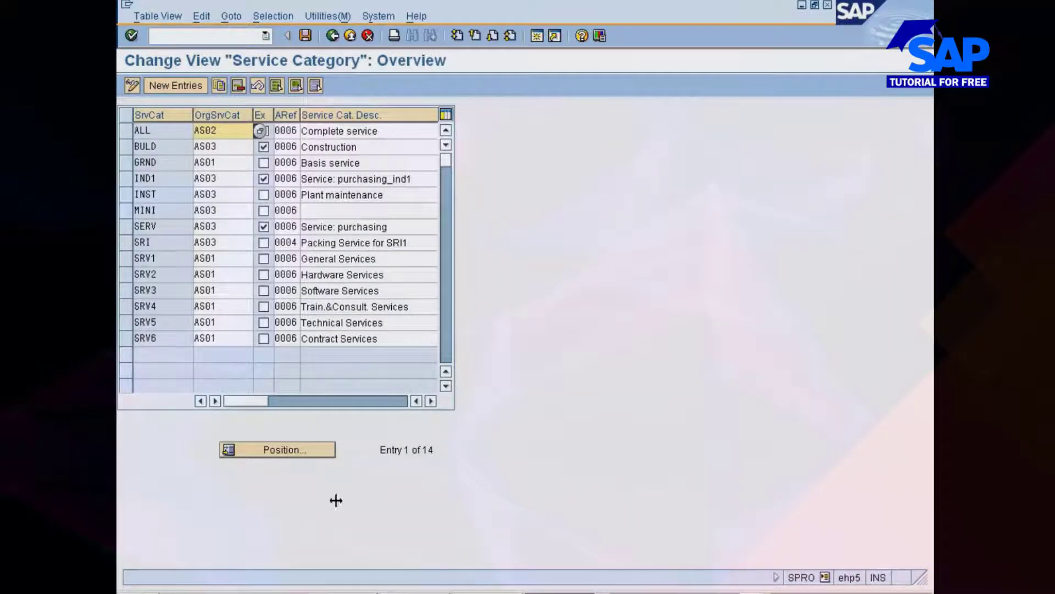
Switch to the Display Service session and review the Service Category options, keeping SRV4 Train.&Consult. Services
left_click(558, 592)
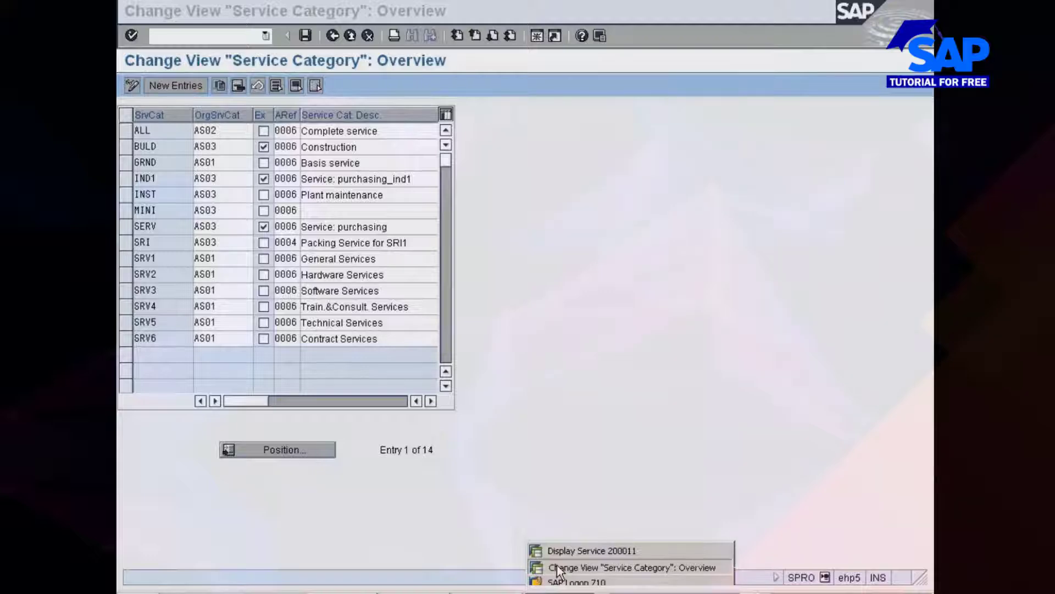
left_click(556, 551)
left_click(519, 134)
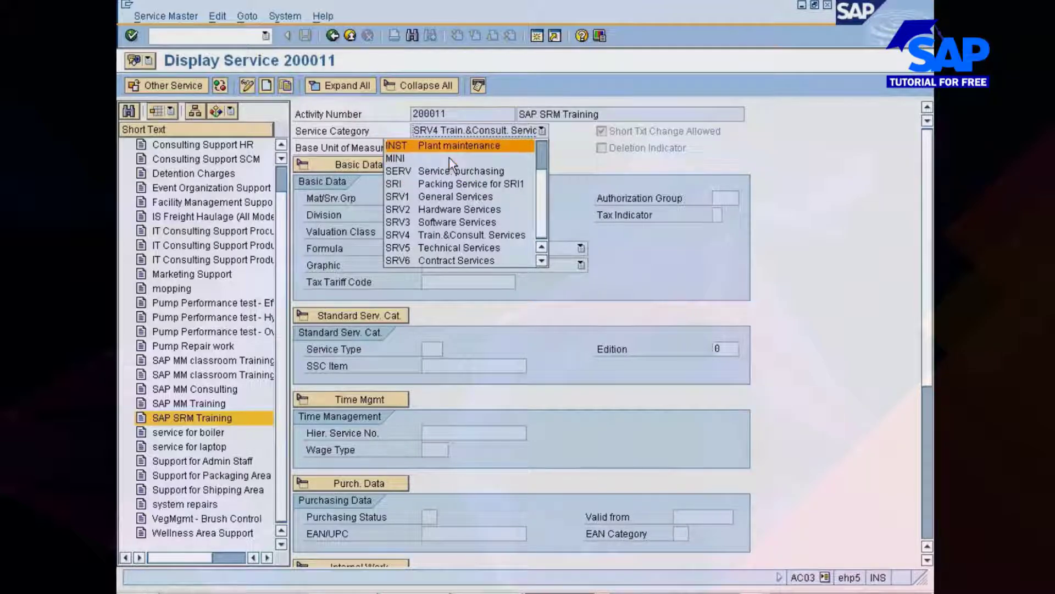
scroll(449, 160, "up", 2)
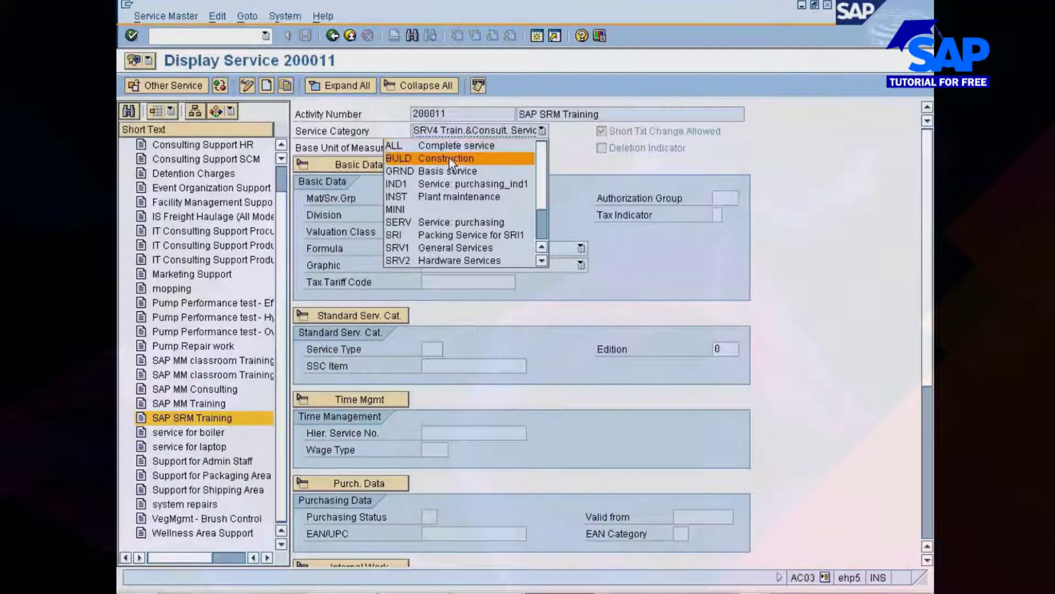
key("Down")
key("Down")
key("Down")
key("Down")
key("Down")
key("Down")
key("Down")
key("Down")
key("Down")
key("Down")
key("Down")
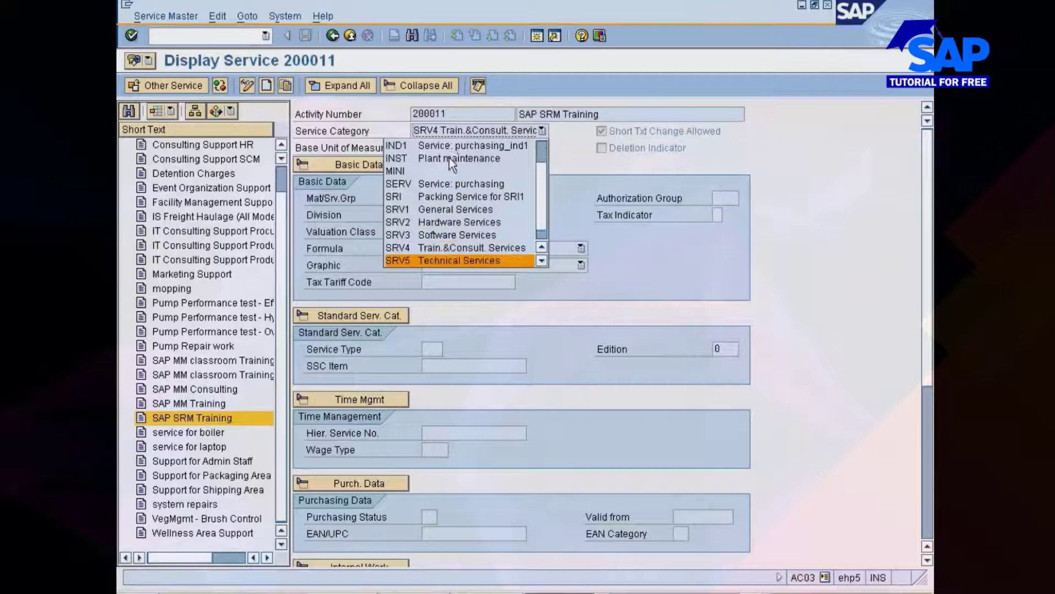
key("Down")
key("Up")
key("Up")
key("Return")
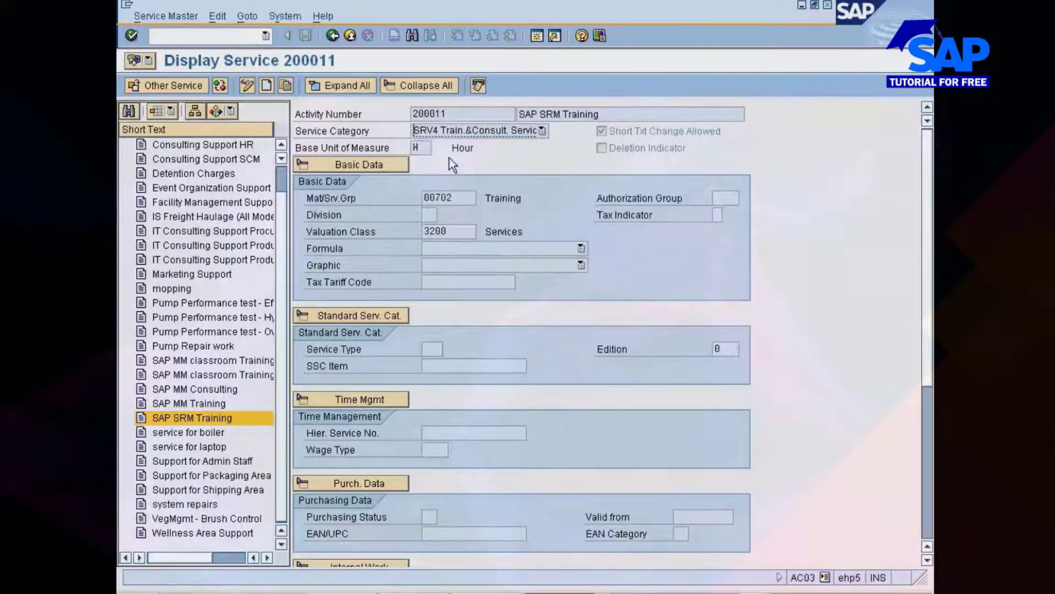
Return to the Service Category overview session and widen the ARef and Ex columns
key("alt+Tab")
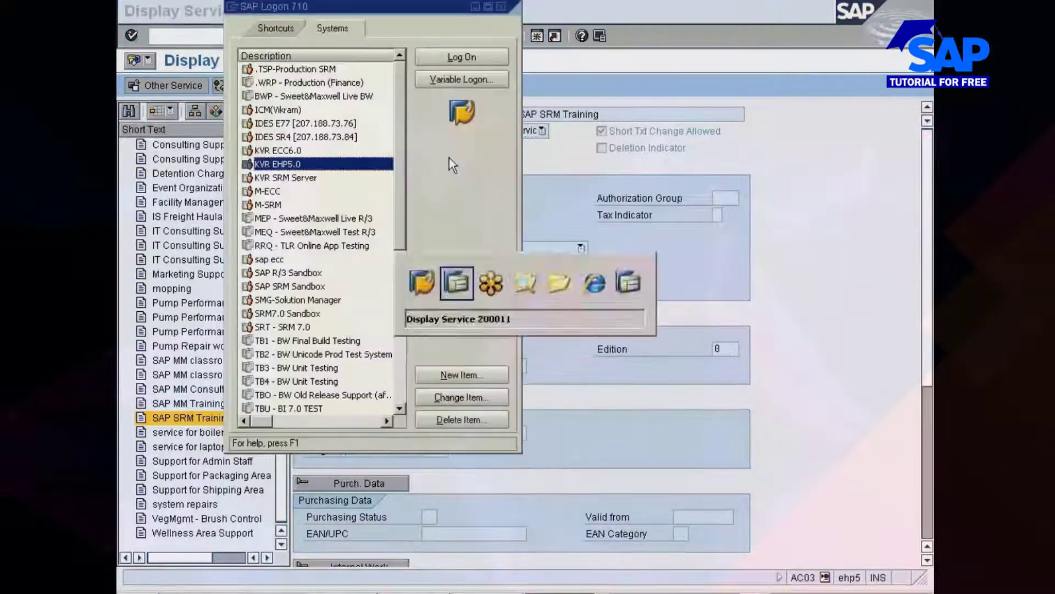
key("alt+Tab")
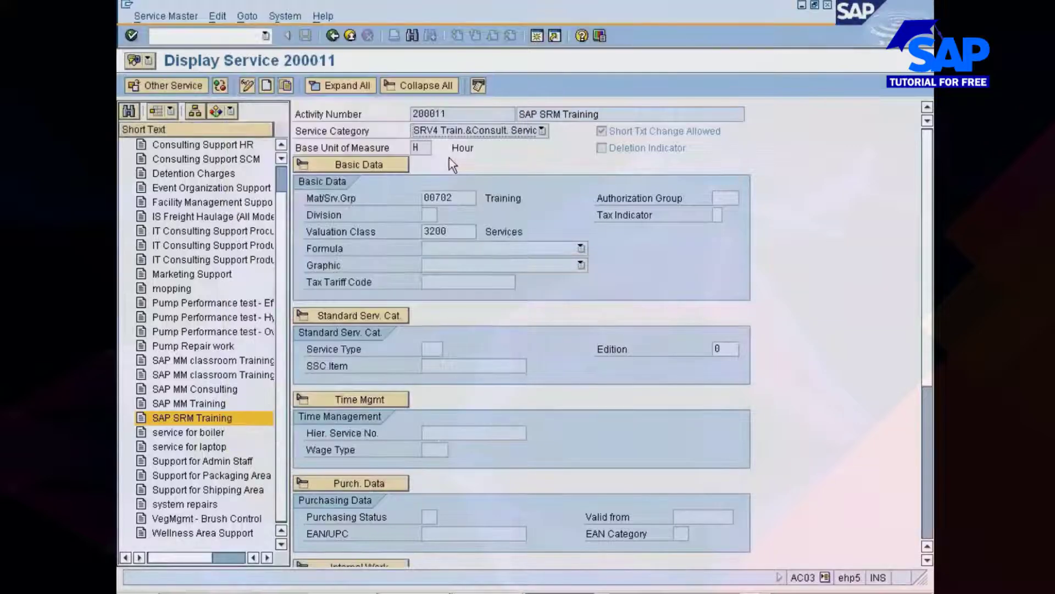
key("alt+Tab")
key("alt+Tab")
key("alt+Tab")
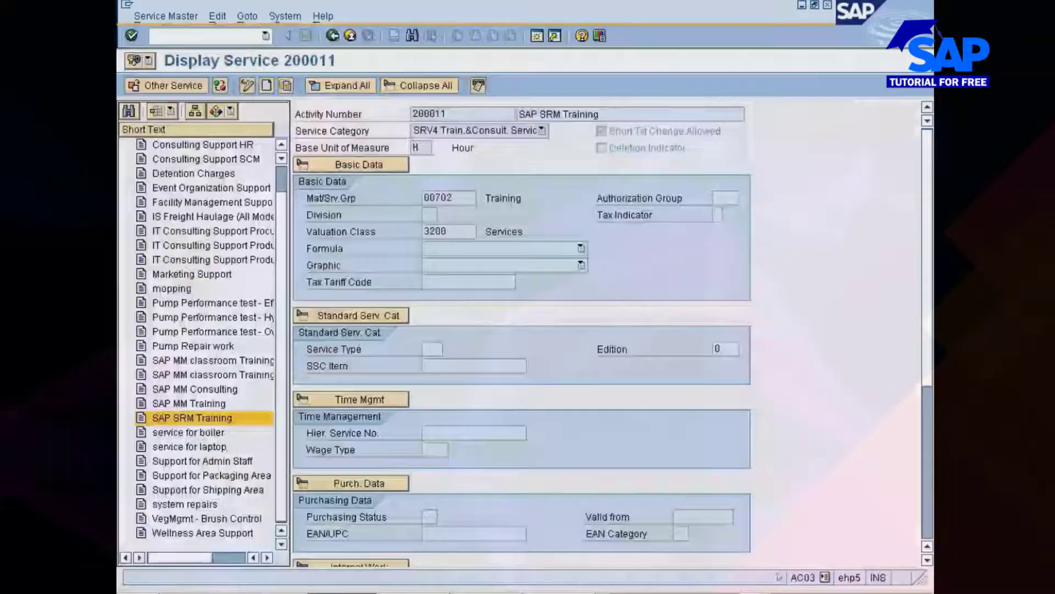
key("alt+Tab")
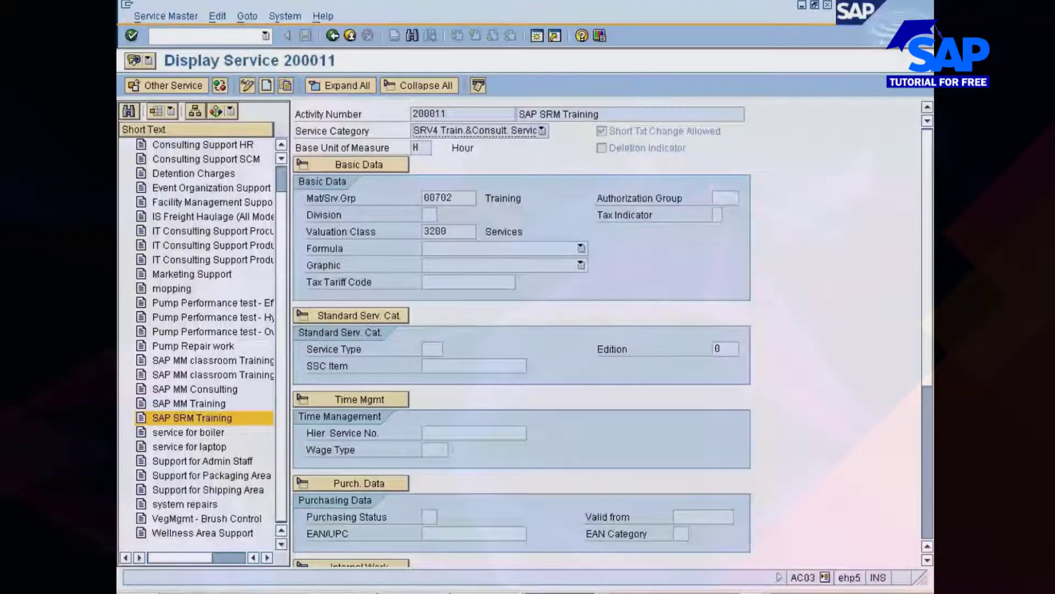
left_click(523, 589)
left_click(555, 566)
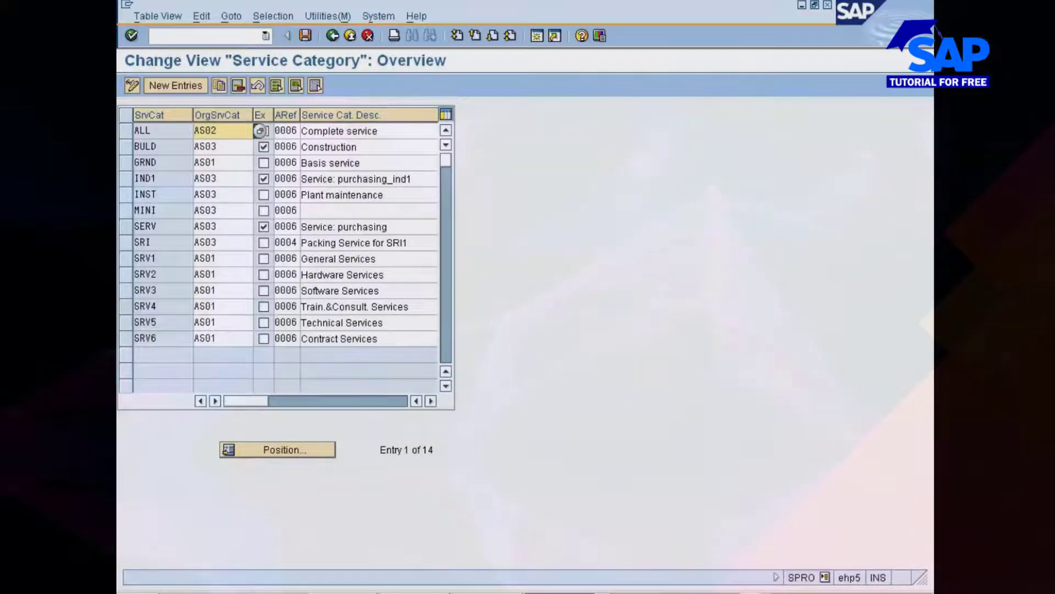
left_click_drag(300, 117, 341, 122)
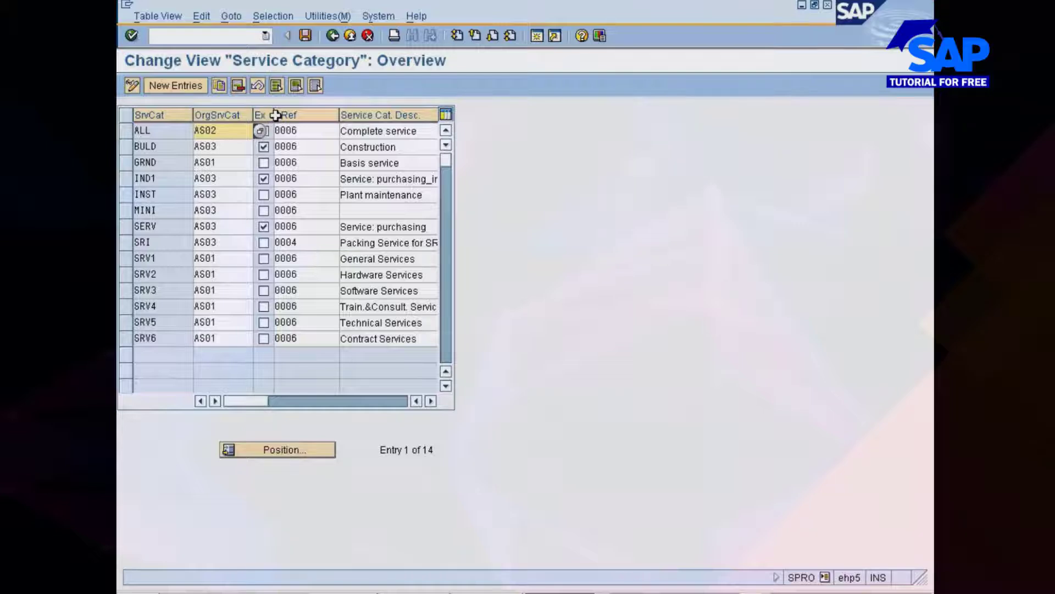
left_click_drag(275, 115, 318, 116)
Clear the Ex indicator of service category BULD and read the field help on external number assignment without validation
left_click(285, 147)
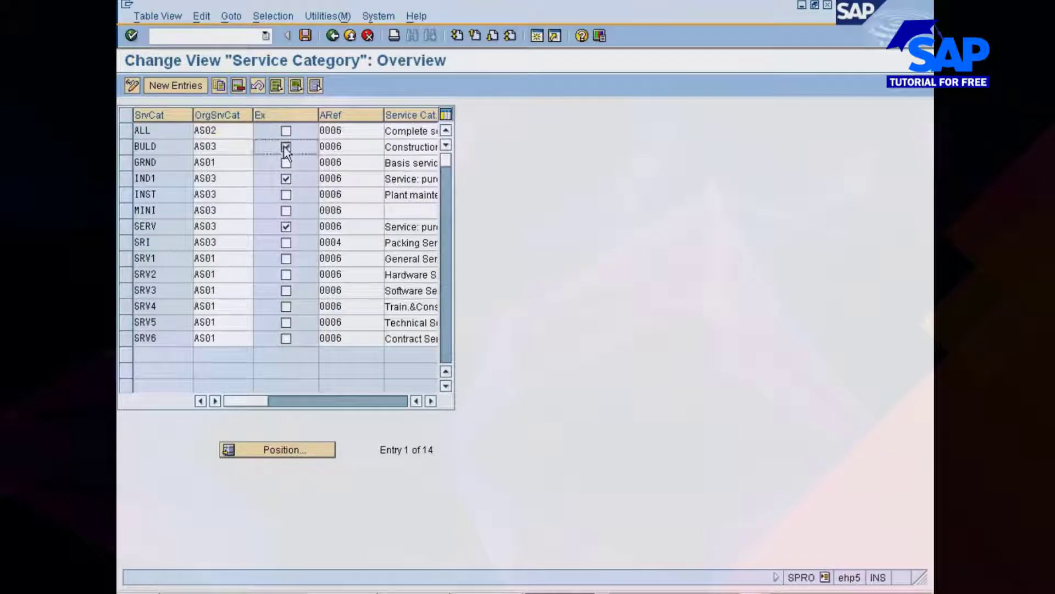
left_click(285, 148)
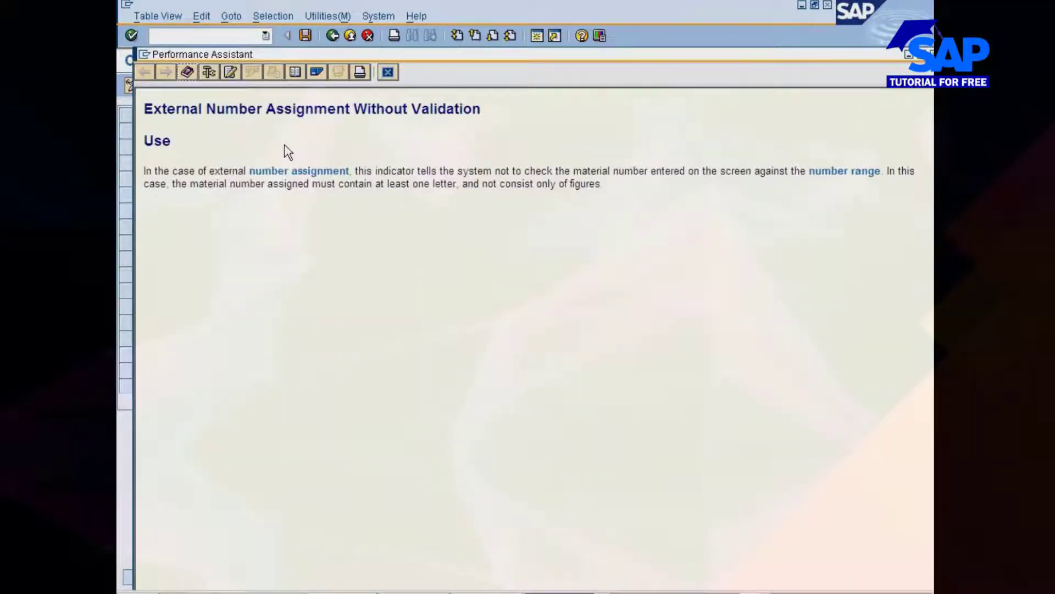
left_click(388, 72)
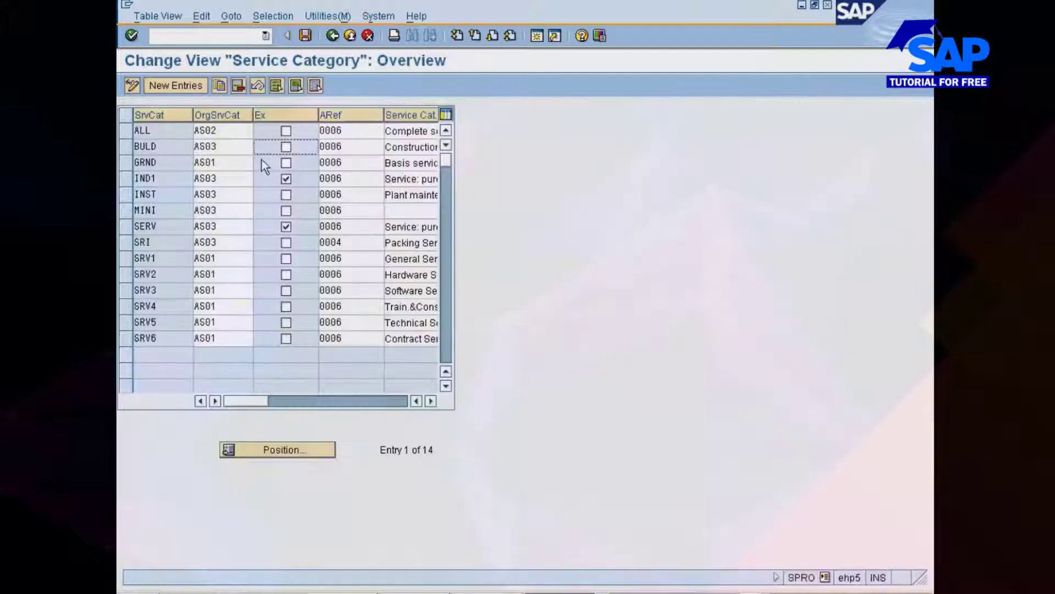
Set the Ex indicator of service category BULD and check the Display Service session before returning to the Service Category overview
left_click(230, 37)
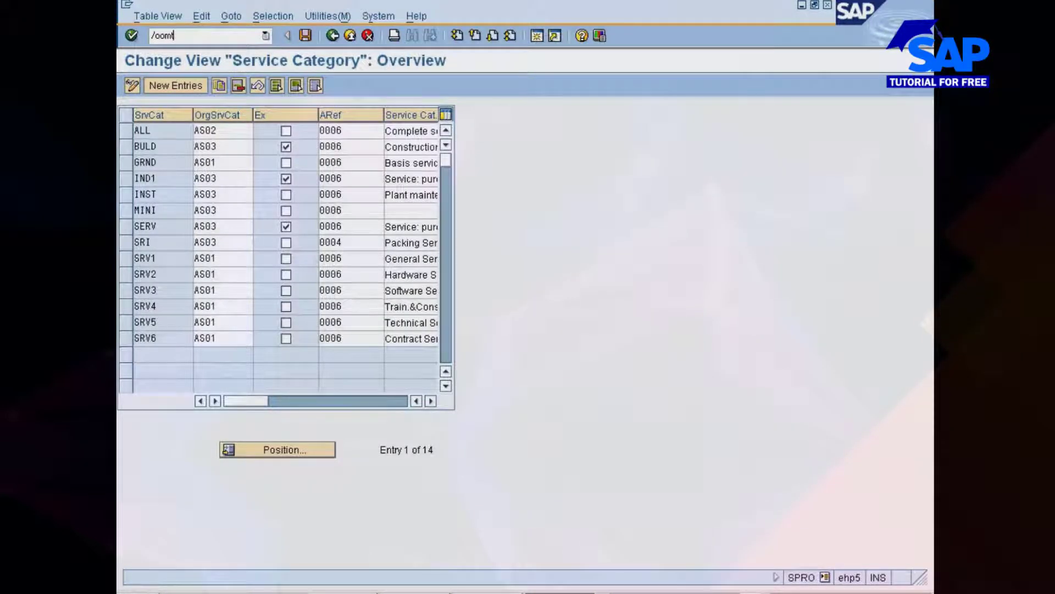
key("Return")
left_click(285, 146)
left_click(576, 591)
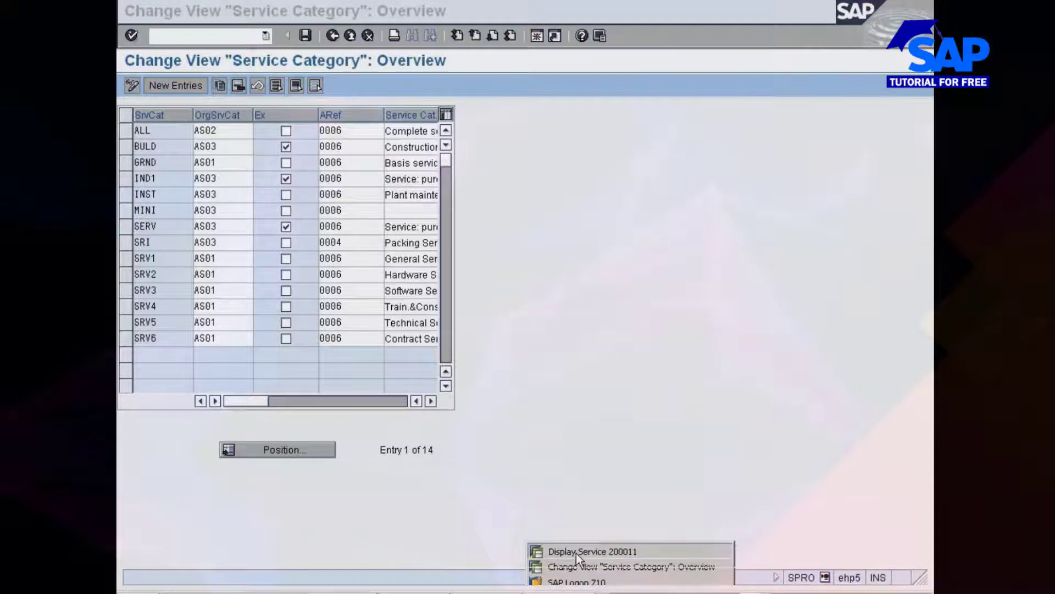
left_click(576, 553)
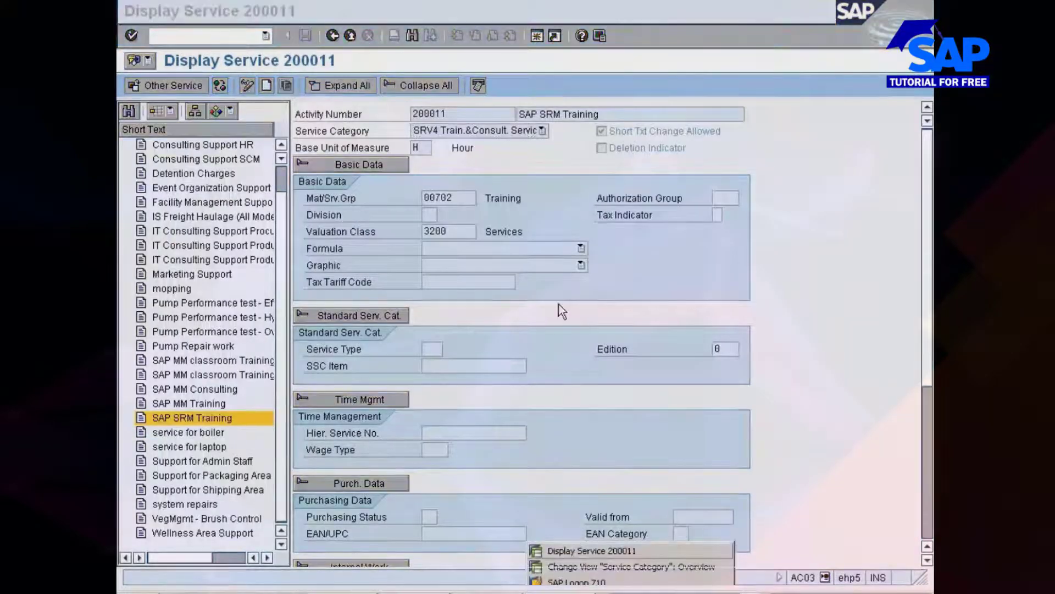
left_click(576, 566)
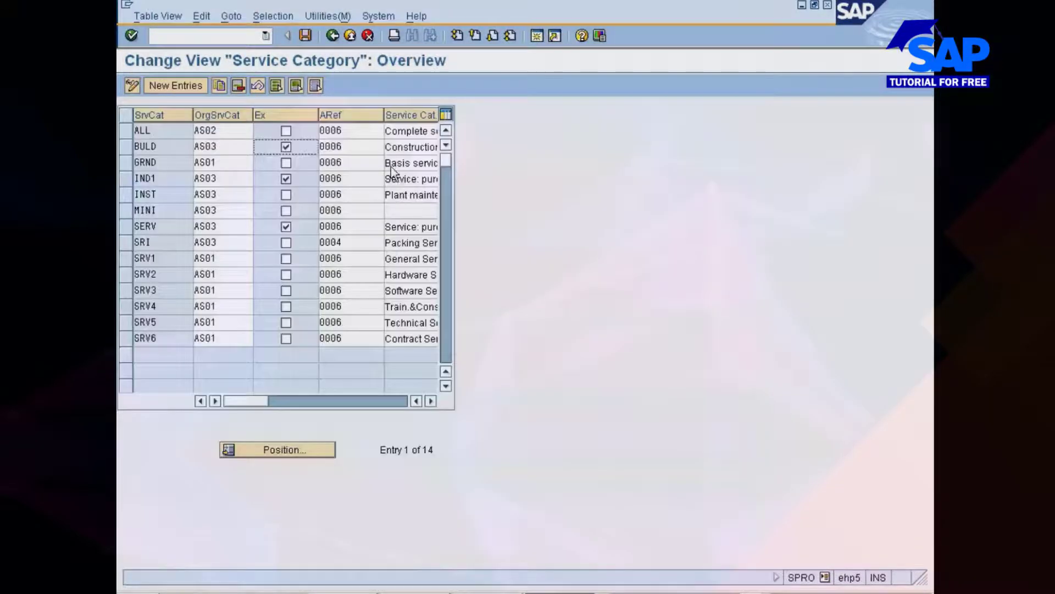
Open a new session and start SPRO to display the SAP Customizing Implementation Guide
left_click(537, 37)
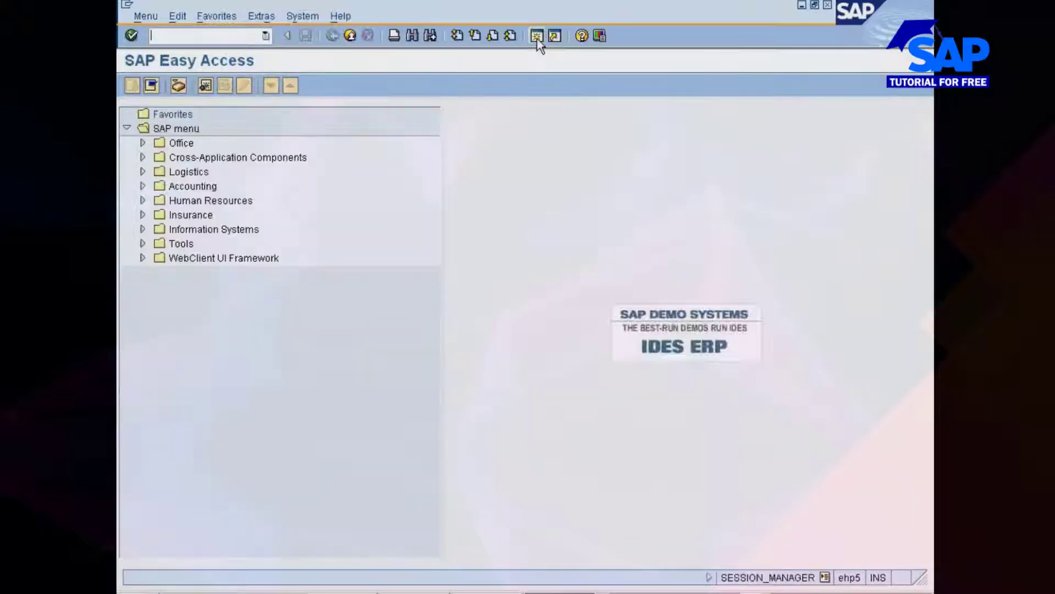
type("spro")
key("Return")
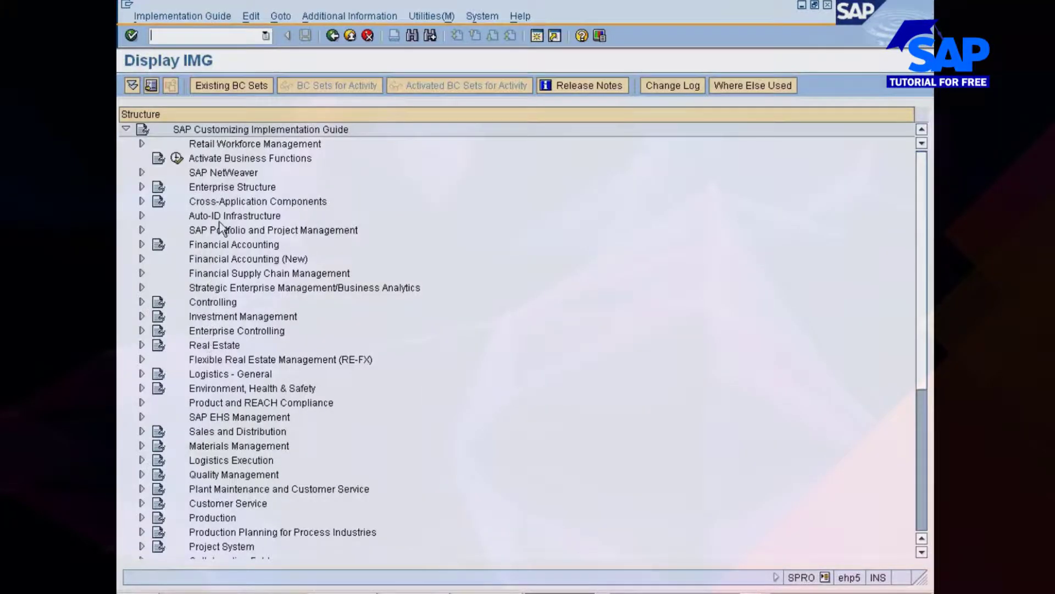
Expand Logistics - General, Material Master and Basic Settings in the implementation guide
double_click(215, 372)
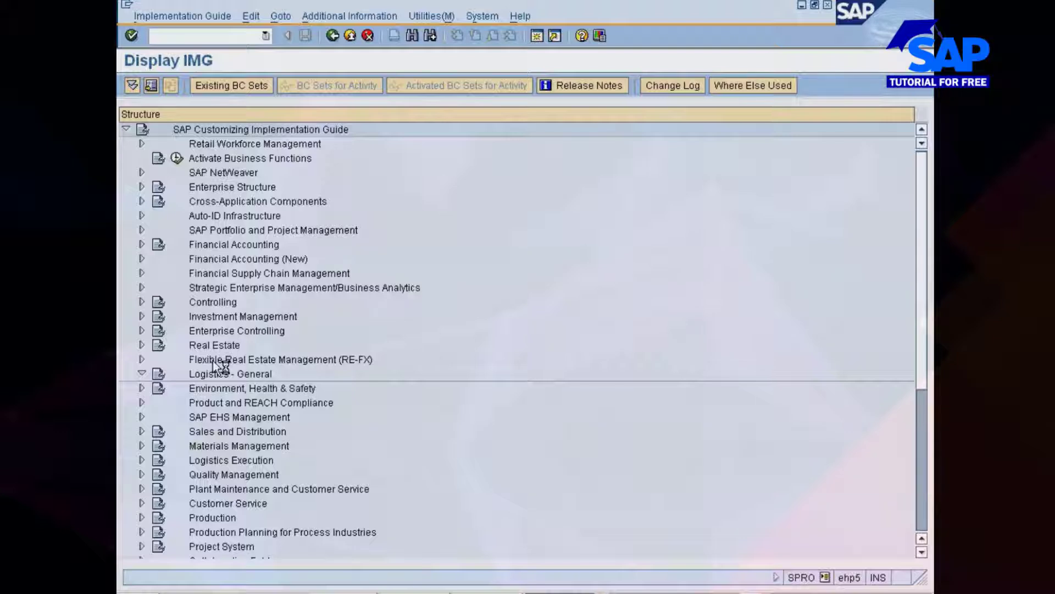
key("Down")
key("Down")
key("Down")
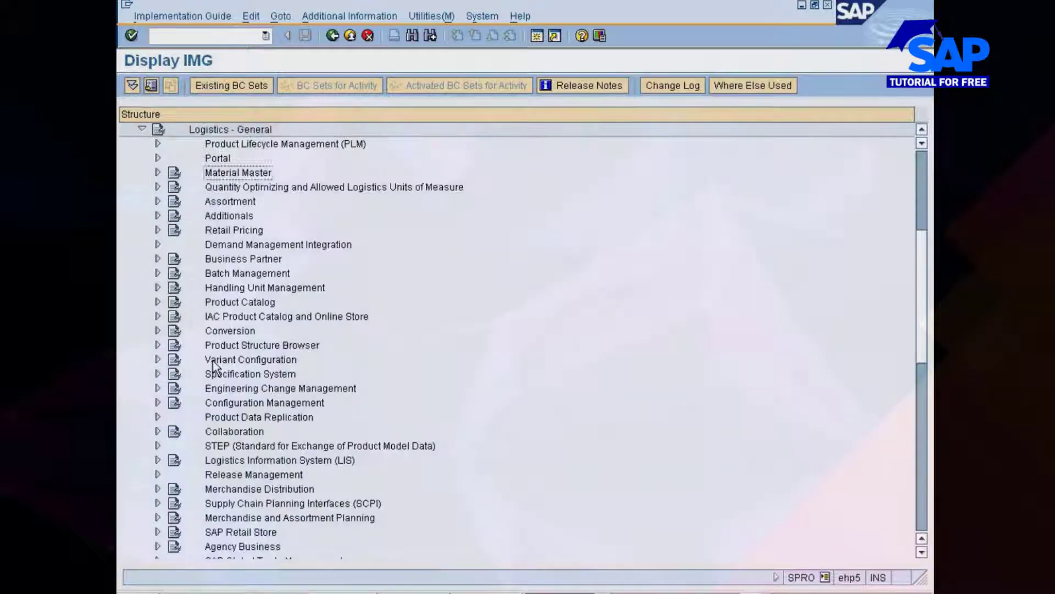
key("Right")
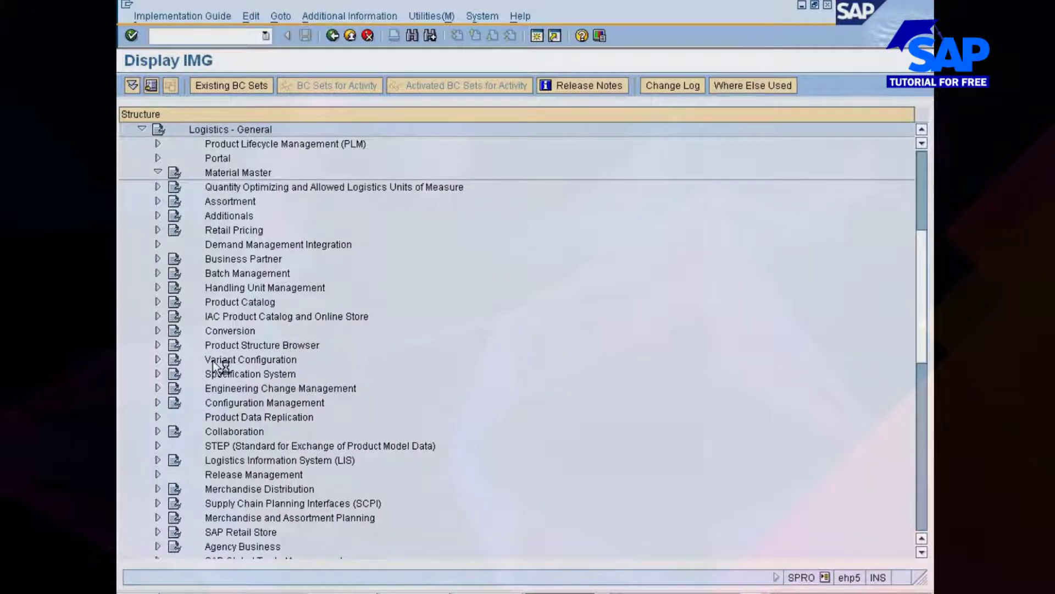
key("Down")
key("Down")
key("Down")
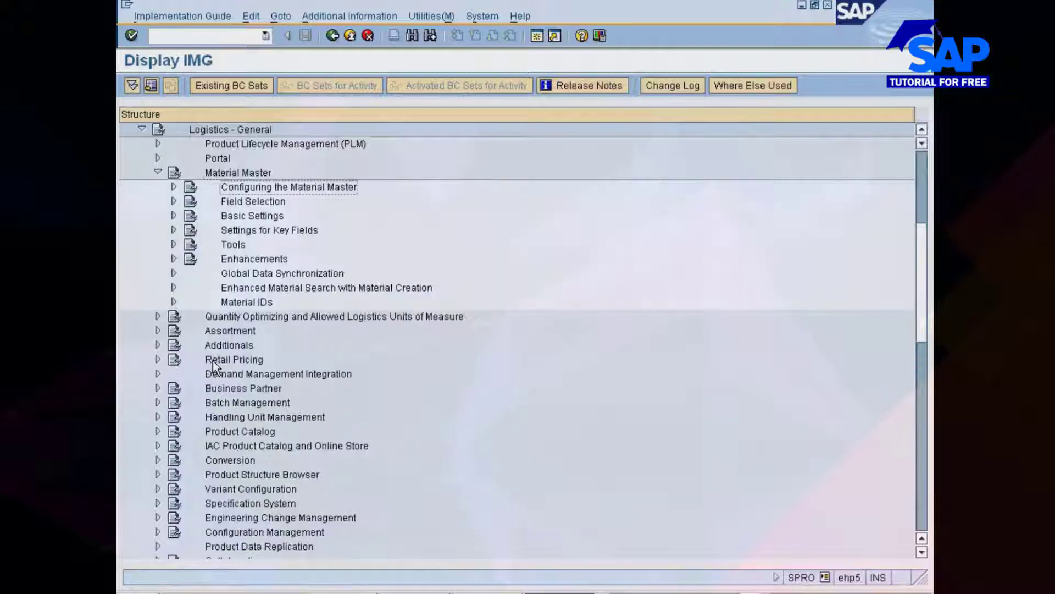
key("Right")
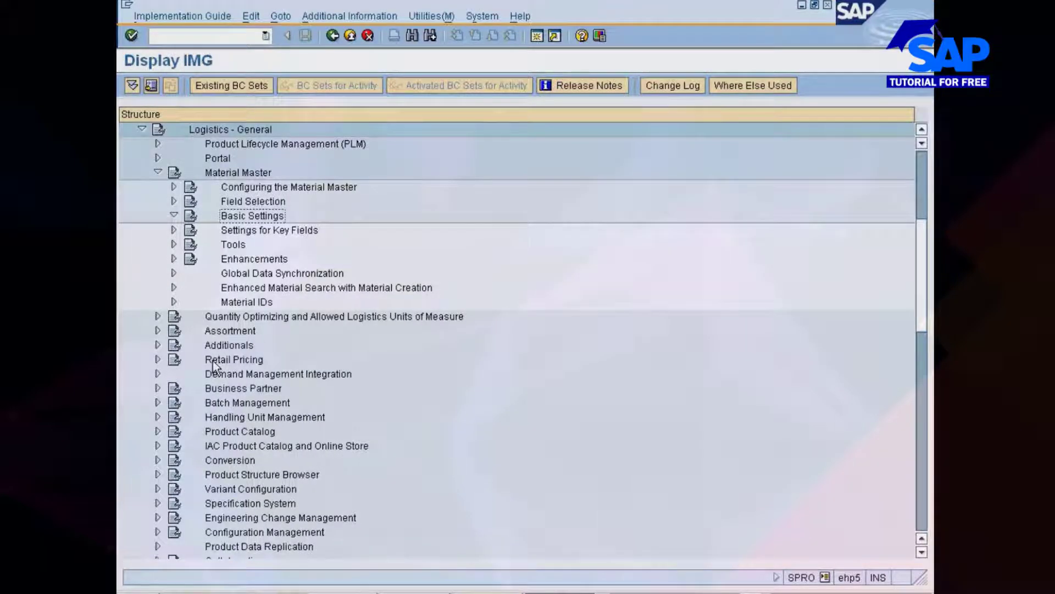
Expand Material Types under Basic Settings and execute Define Attributes of Material Types
key("Down")
key("Down")
key("Down")
key("Down")
key("Right")
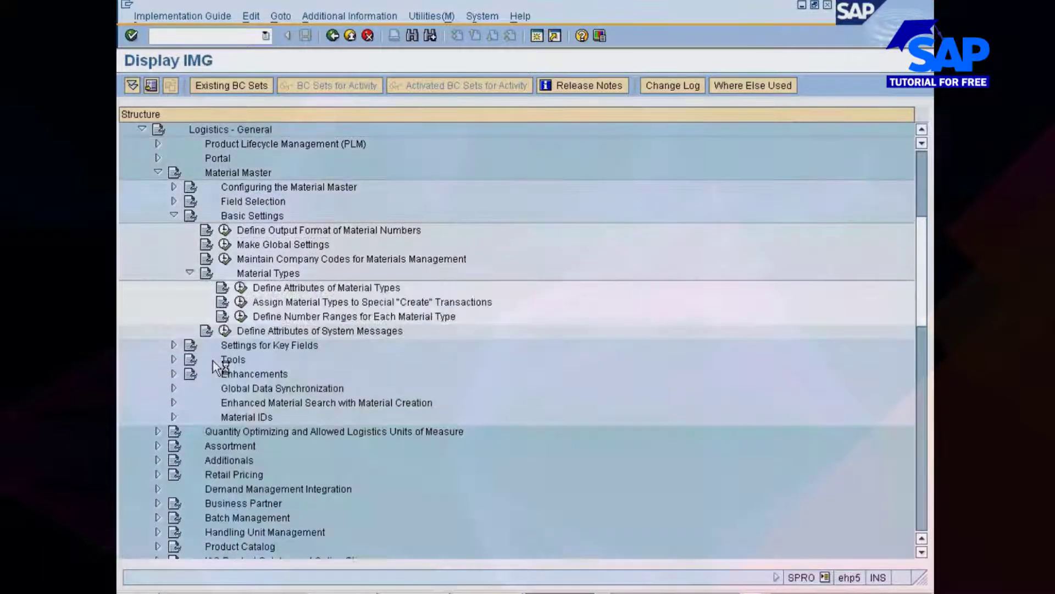
left_click(241, 288)
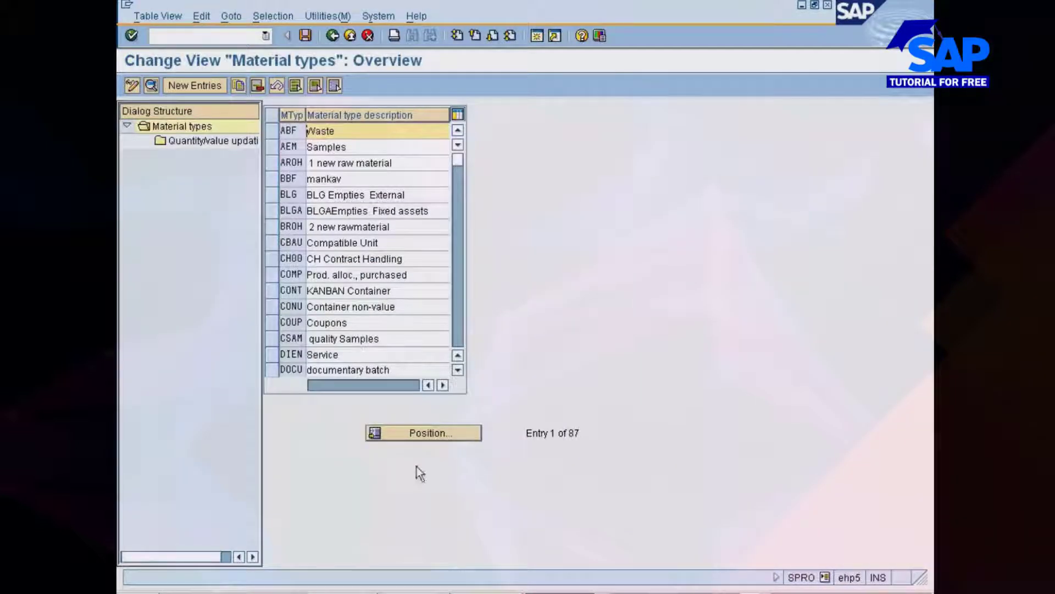
Position the material types list on ZMRO, open its details, and show the screen sequences overview (OMT3) in another session
left_click(429, 434)
type("ZMRO")
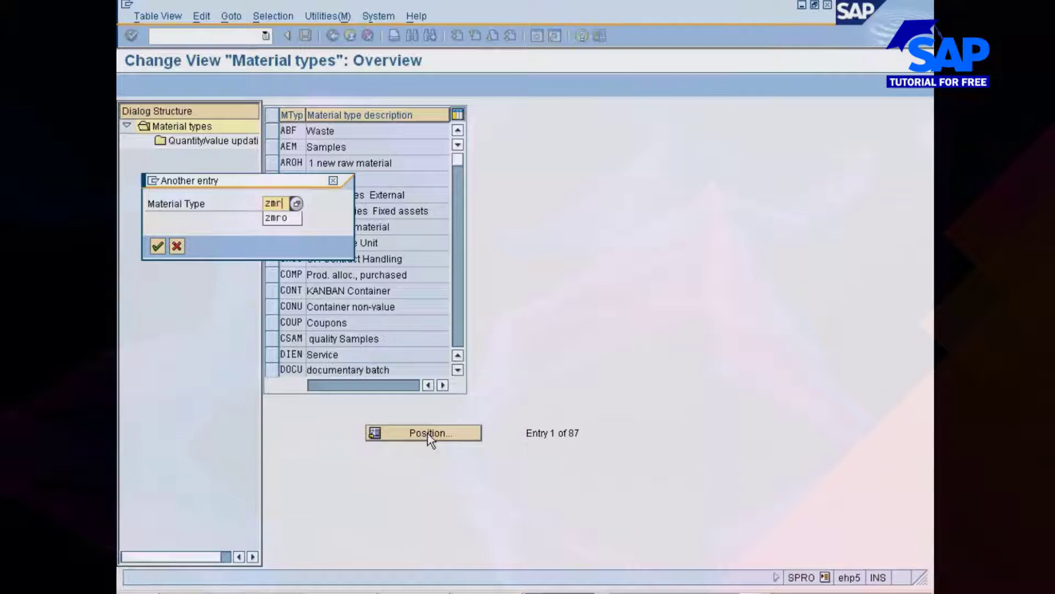
key("Return")
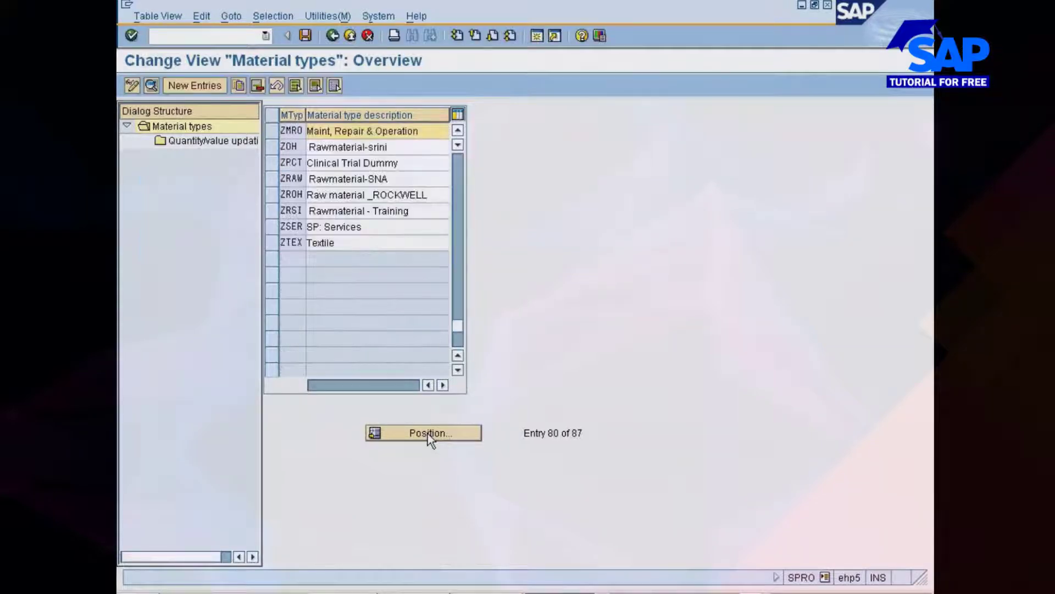
left_click(272, 131)
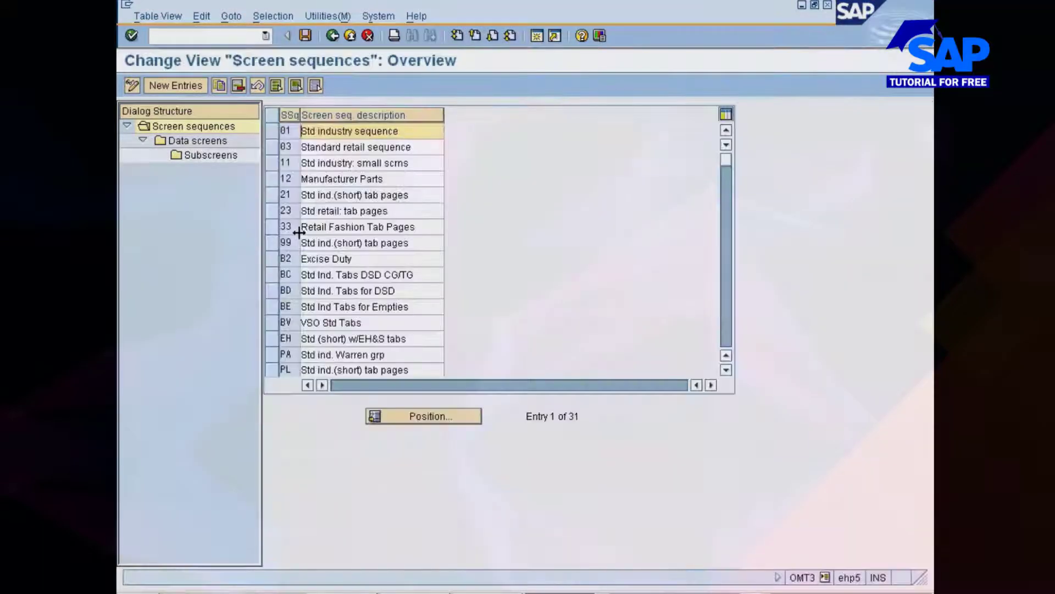
Switch between the ZMRO material type details and the Service Category overview to compare their external numbering and account category reference settings
key("alt+Tab")
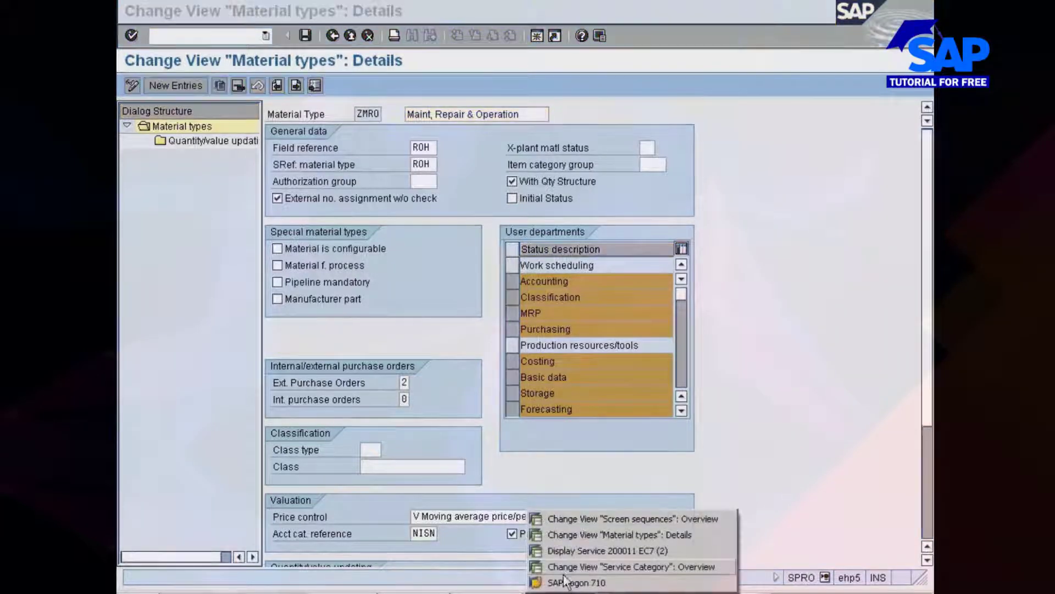
left_click(569, 567)
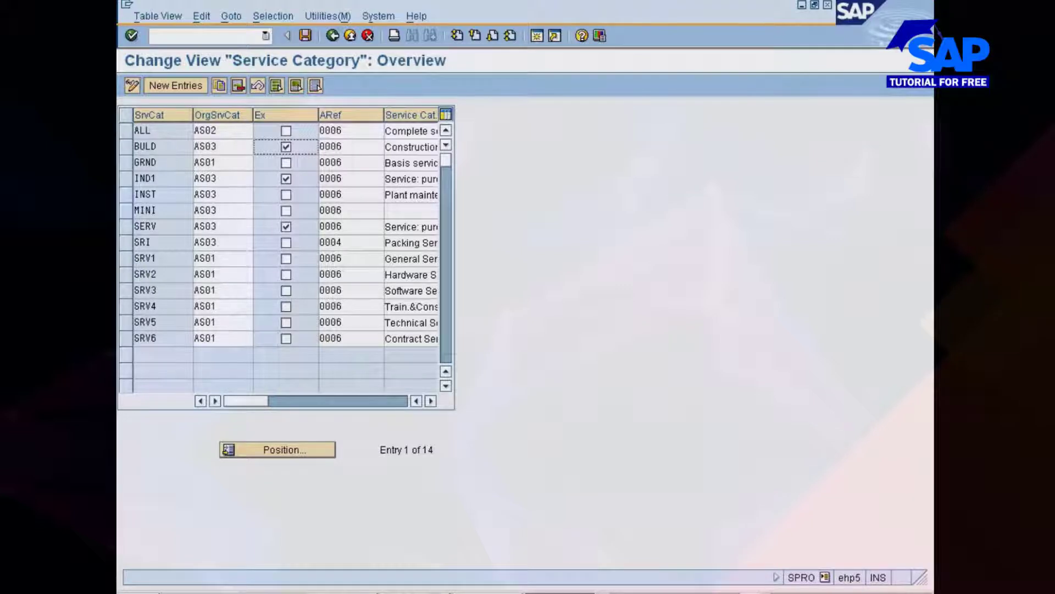
key("alt+Tab")
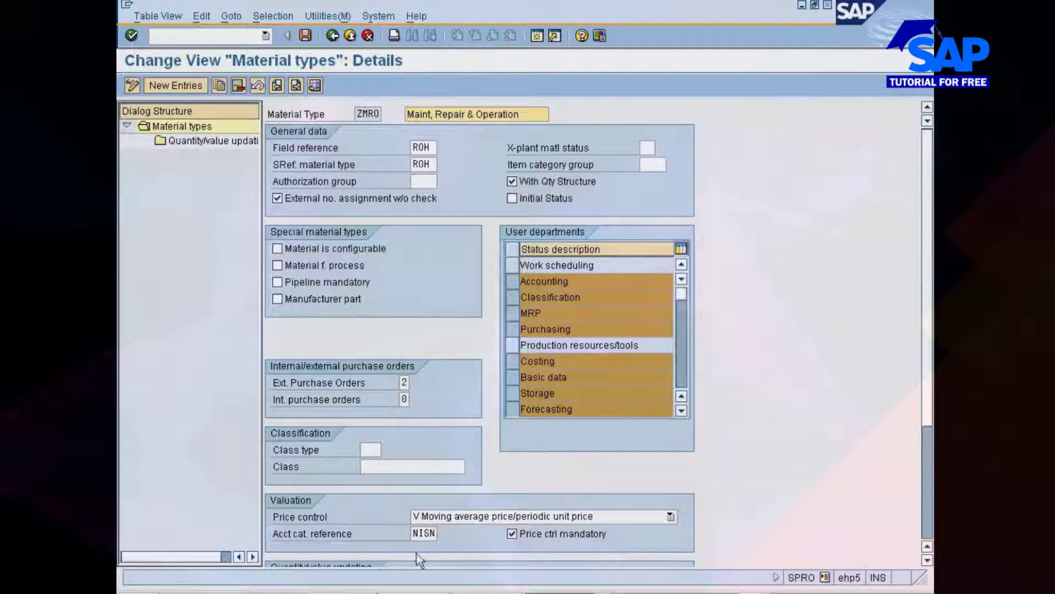
key("alt+Tab")
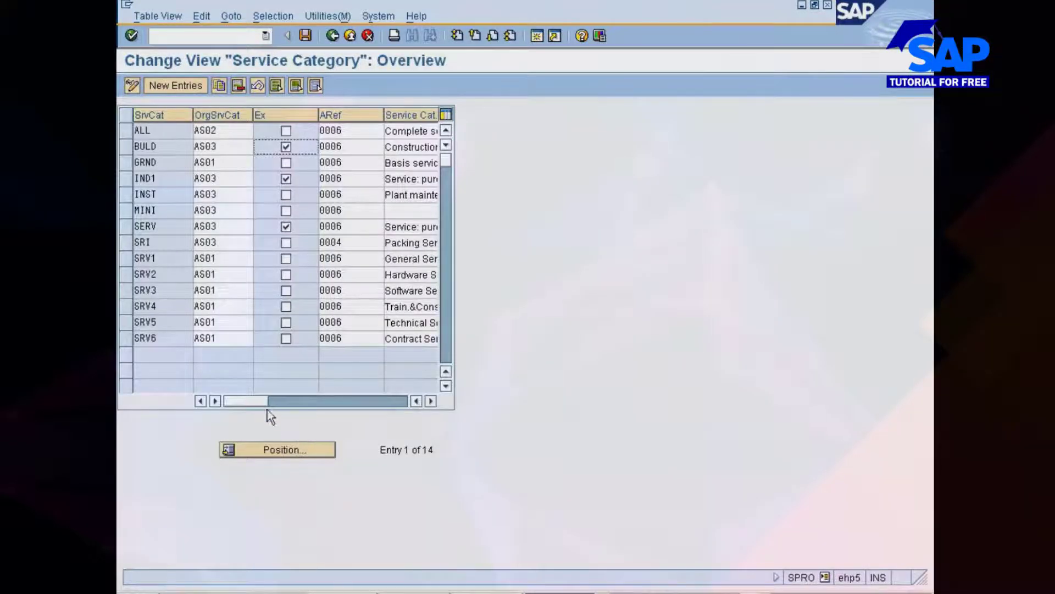
Leave the Service Category overview without saving the changes and execute Define Number Ranges under Service Master
mouse_move(233, 400)
left_mouse_down()
mouse_move(358, 398)
mouse_move(235, 404)
left_mouse_up()
left_click(334, 36)
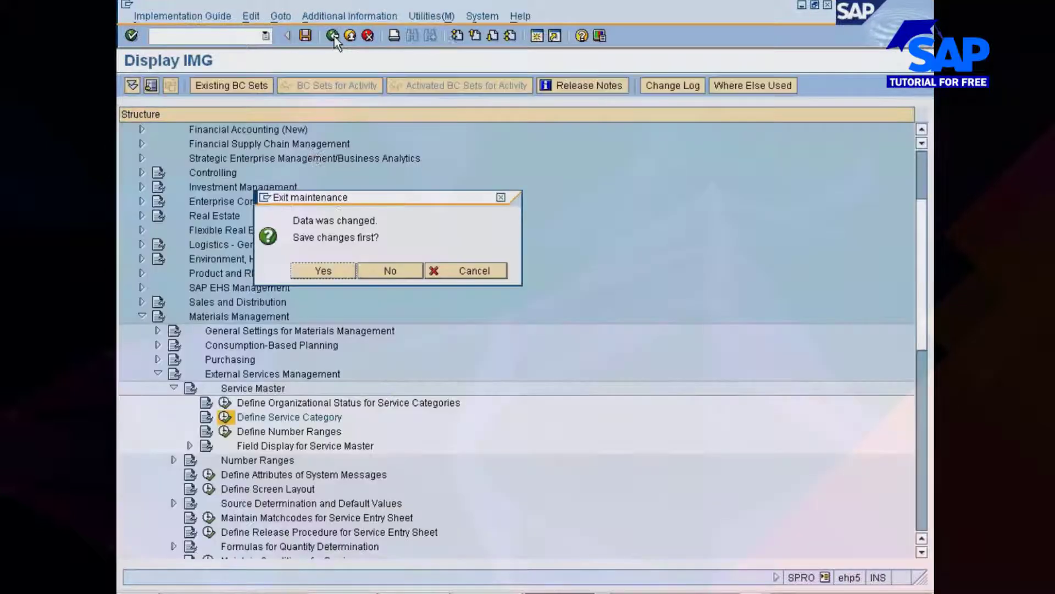
left_click(403, 270)
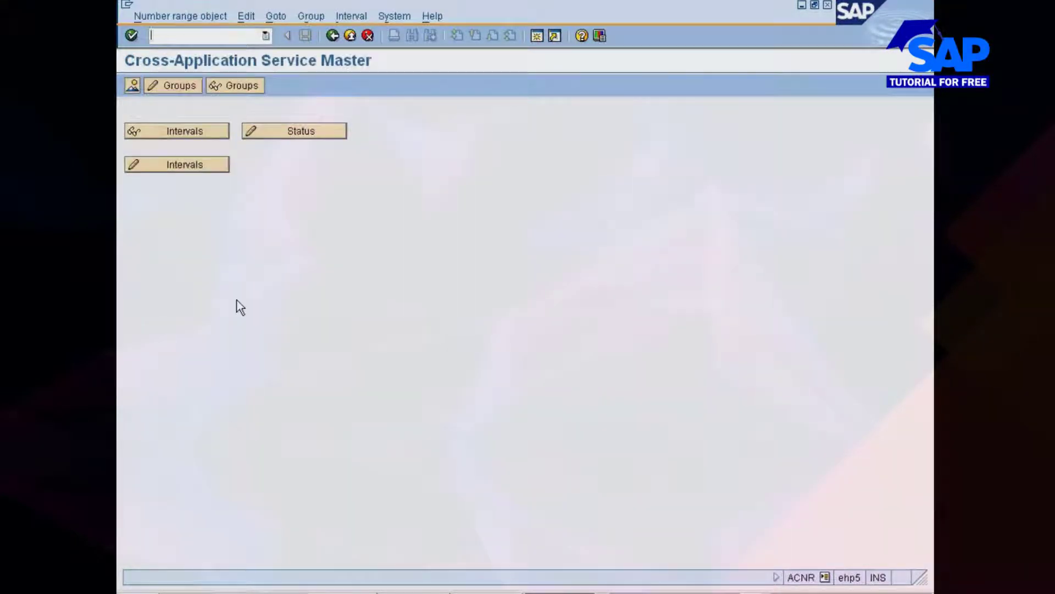
Open the service master number range groups, view the Insert Group dialog, cancel it and return to the implementation guide
left_click(188, 90)
left_click(308, 17)
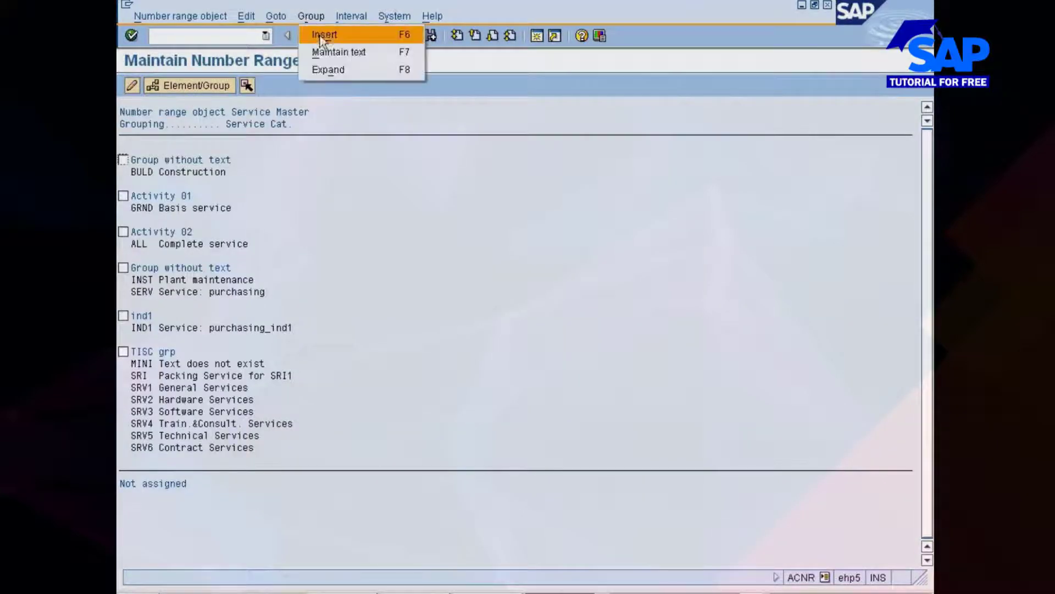
left_click(324, 36)
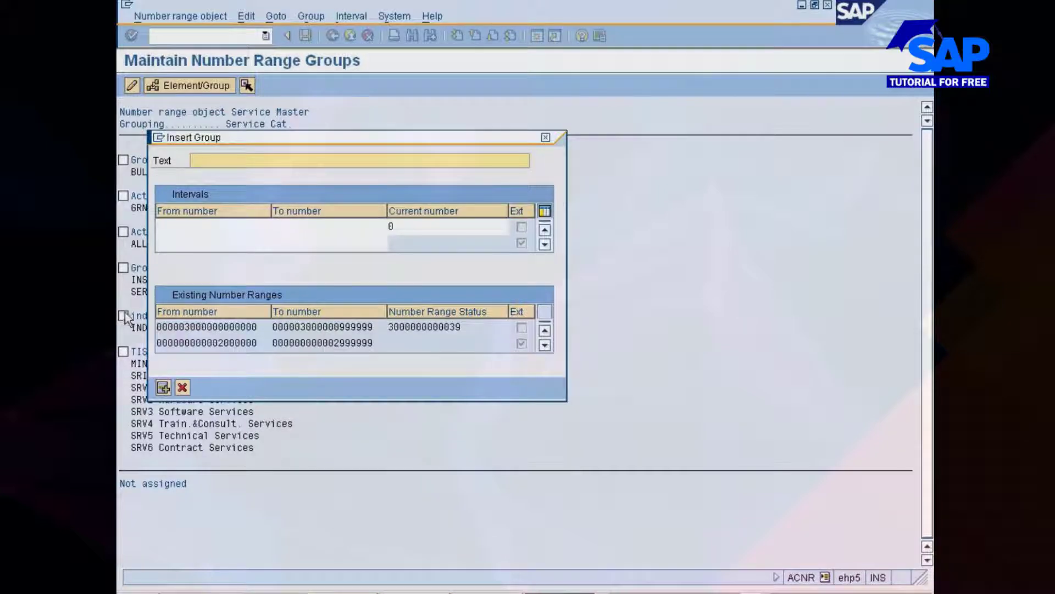
left_click(182, 387)
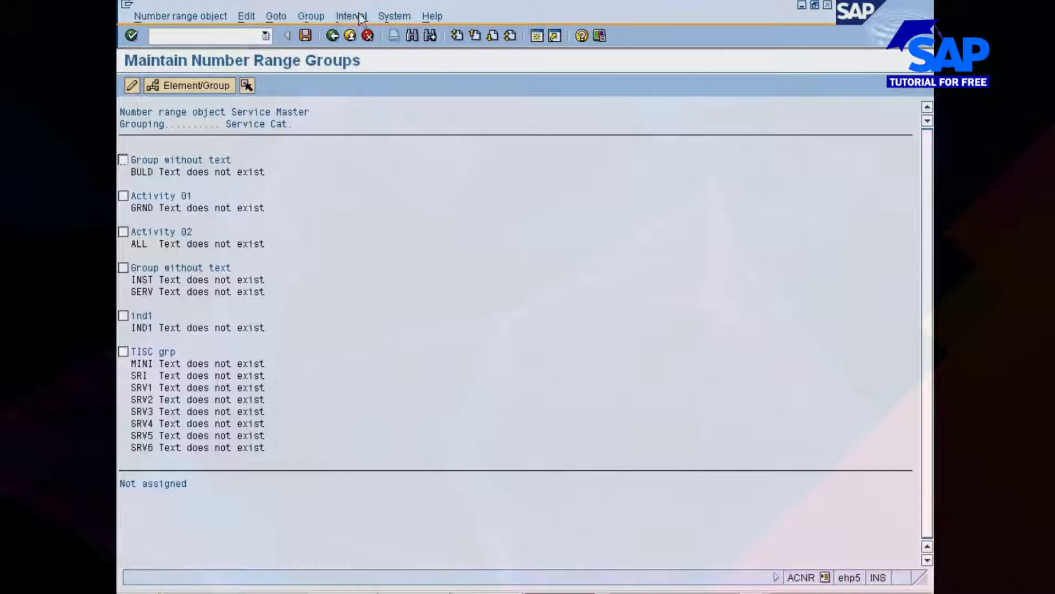
left_click(333, 36)
left_click(334, 35)
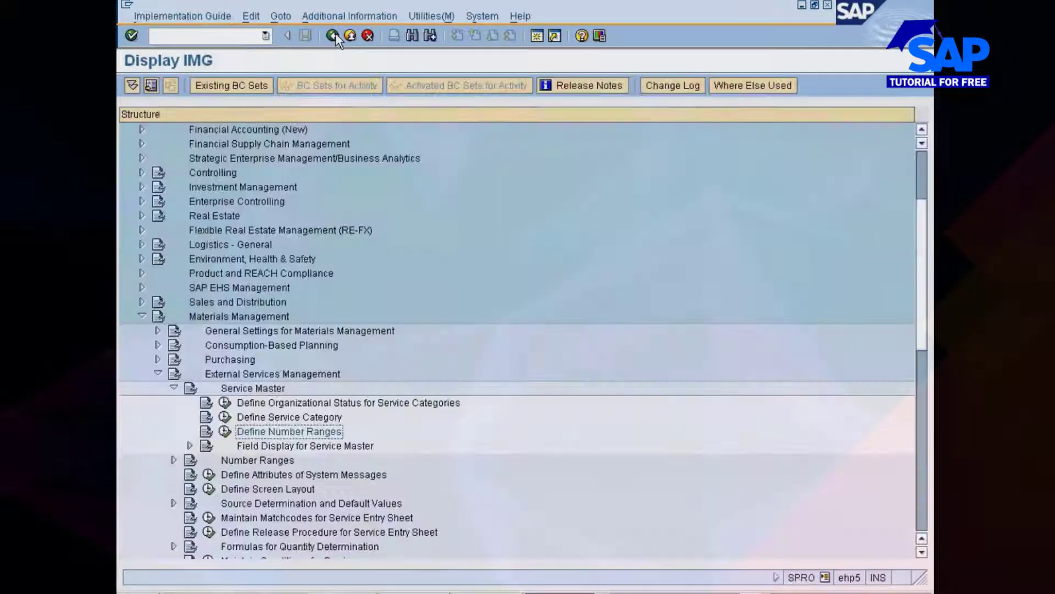
Expand Field Display for Service Master and execute Define Field Selection for Service Master (Individual Maintenance), showing the modifiable fields
left_click(272, 446)
scroll(223, 409, "down", 2)
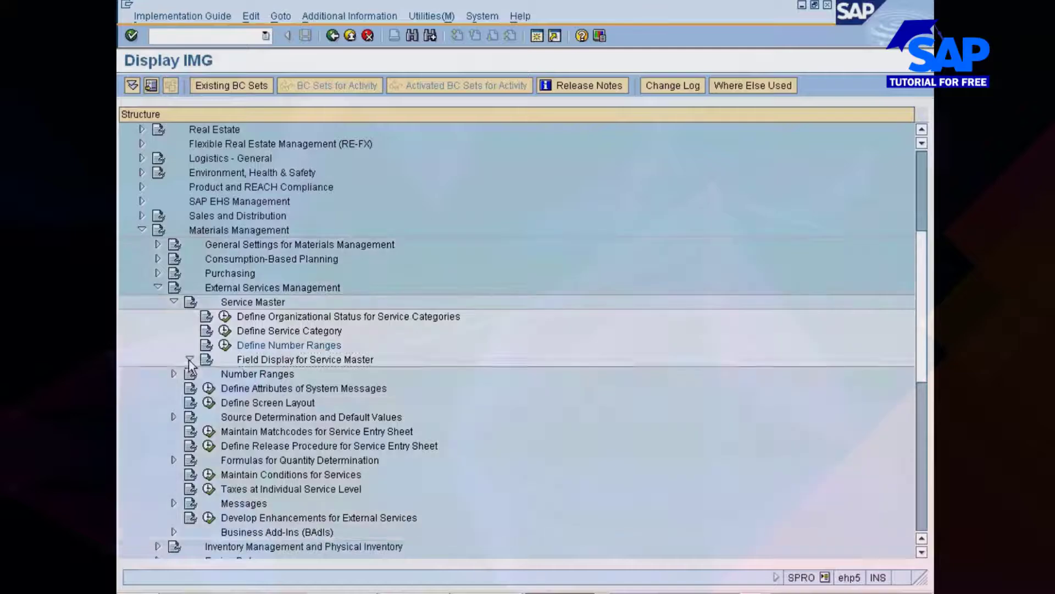
left_click(190, 359)
scroll(301, 357, "down", 2)
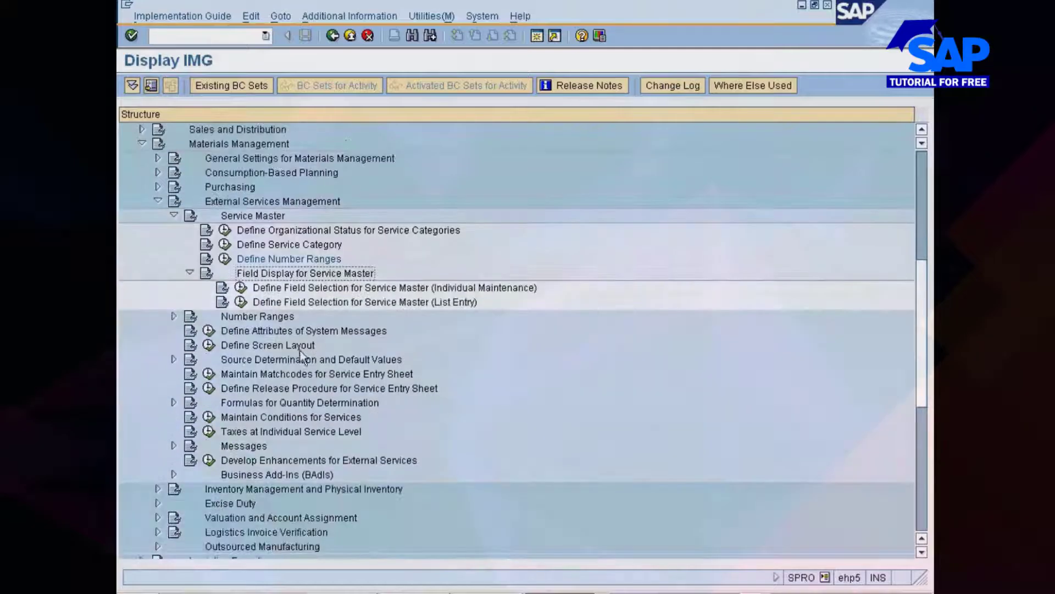
left_click(306, 287)
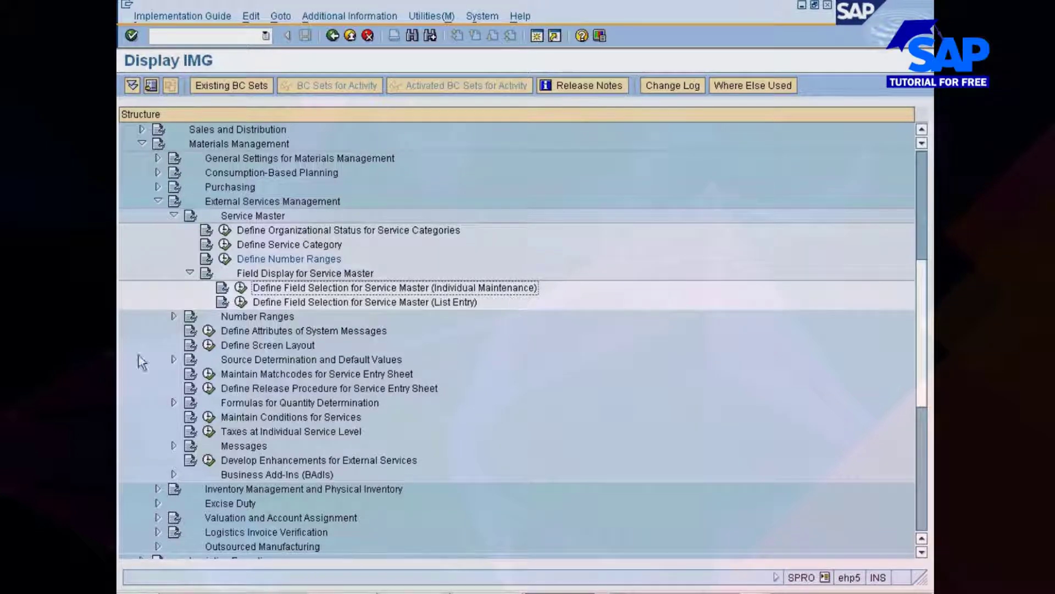
left_click(242, 288)
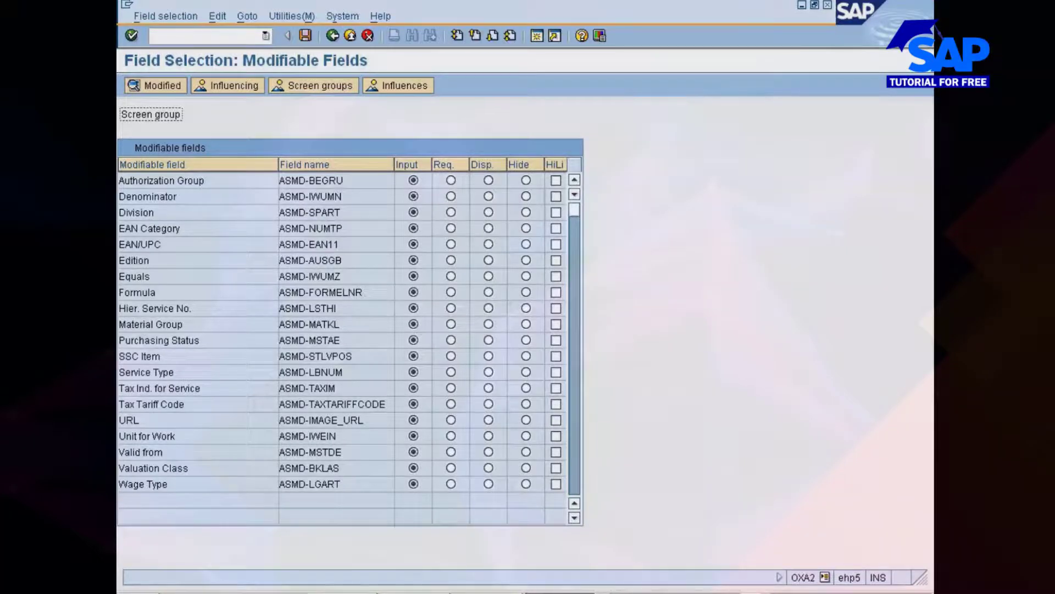
Look through the material type and screen sequences sessions, then examine the Mat/Srv.Grp field in the Display Service session
left_click(559, 593)
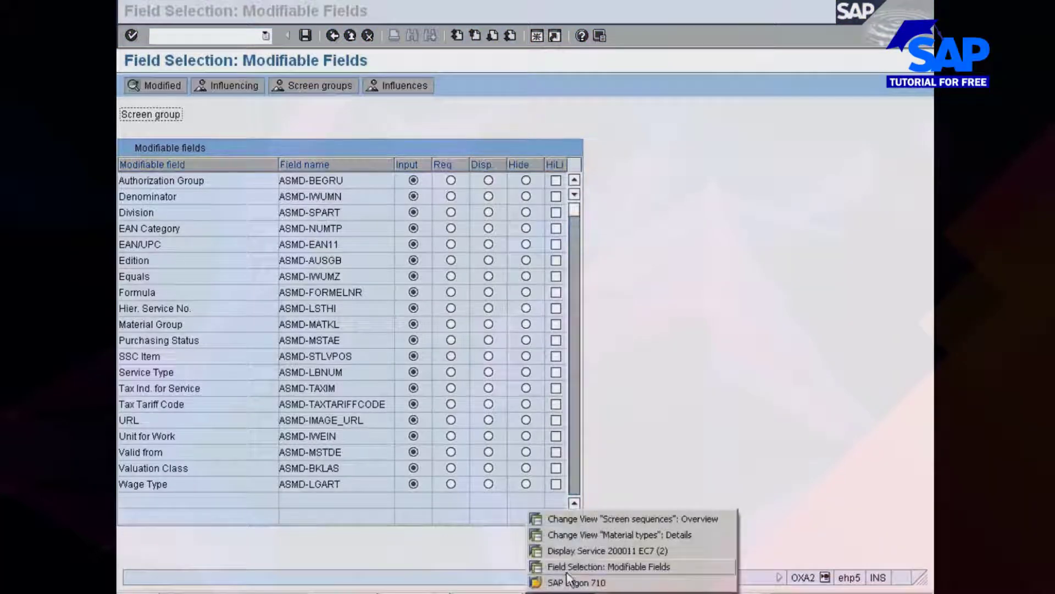
left_click(582, 535)
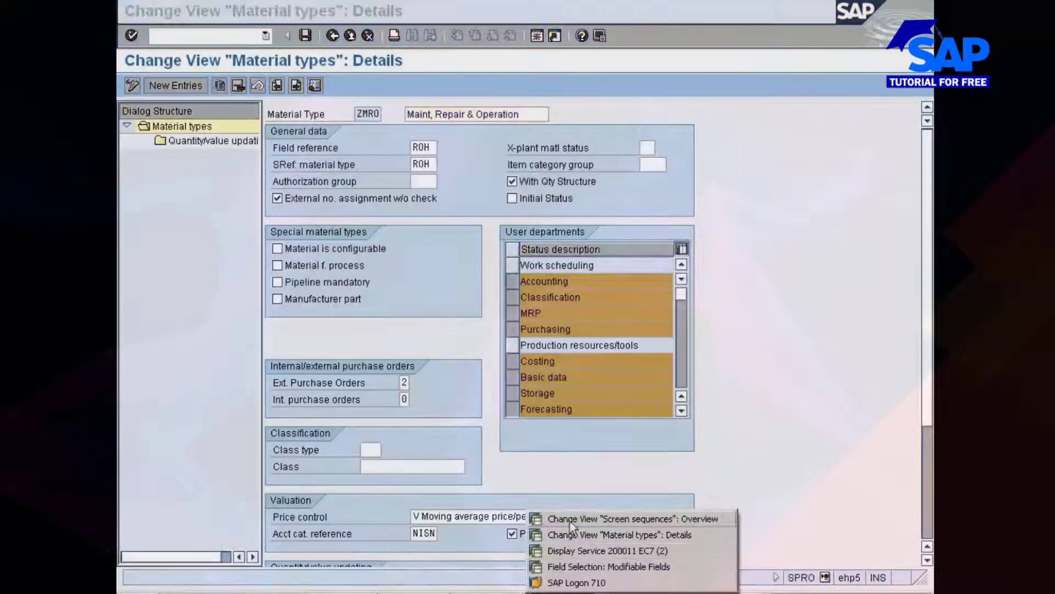
left_click(569, 520)
left_click(560, 591)
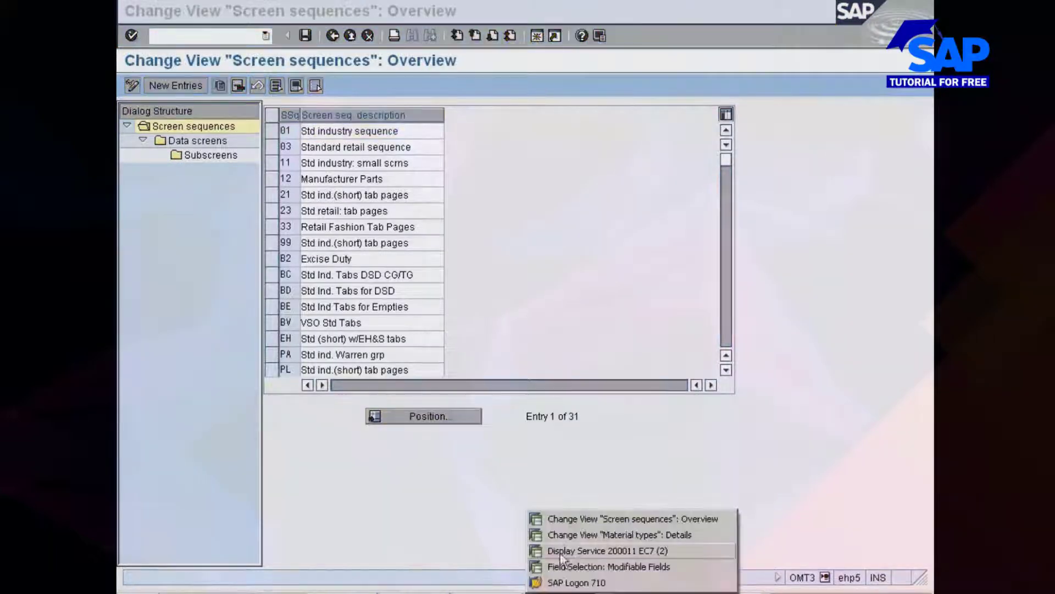
left_click(563, 550)
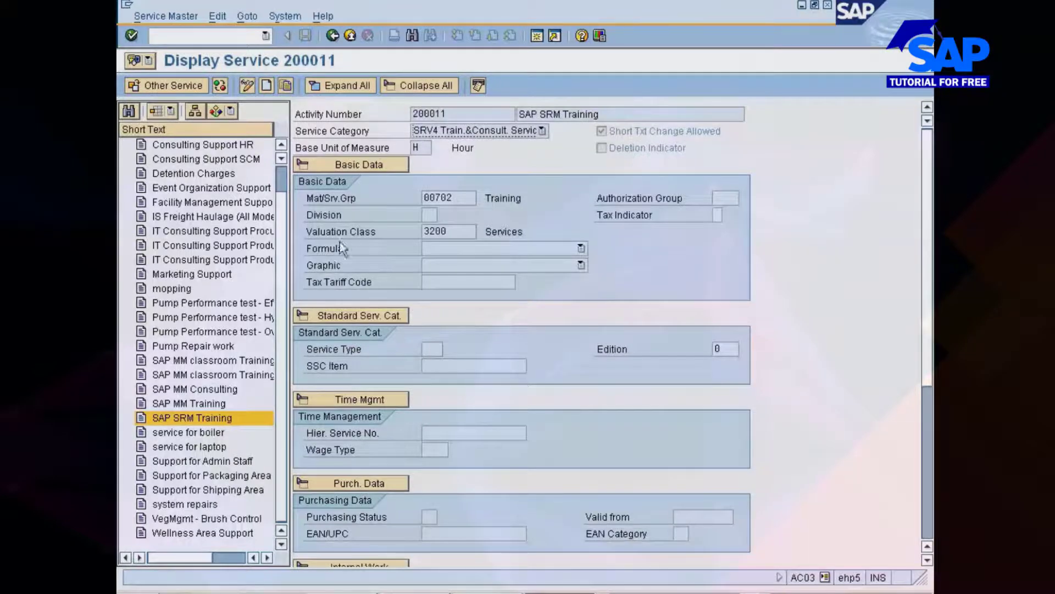
left_click(345, 197)
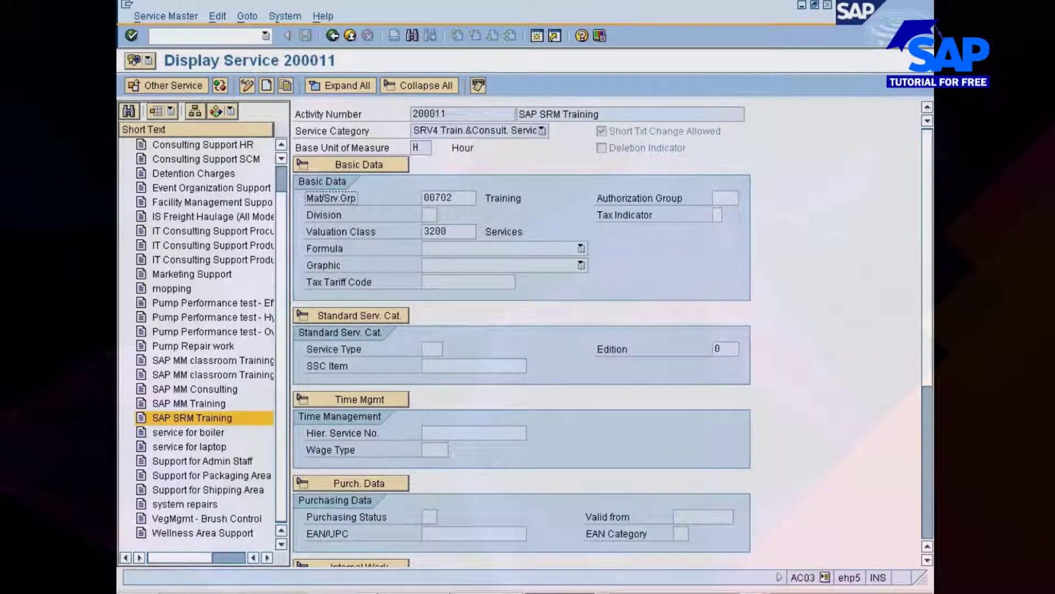
Start a new service master record from the displayed service and examine its Mat/Srv.Grp and Valuation Class fields
left_click(436, 231)
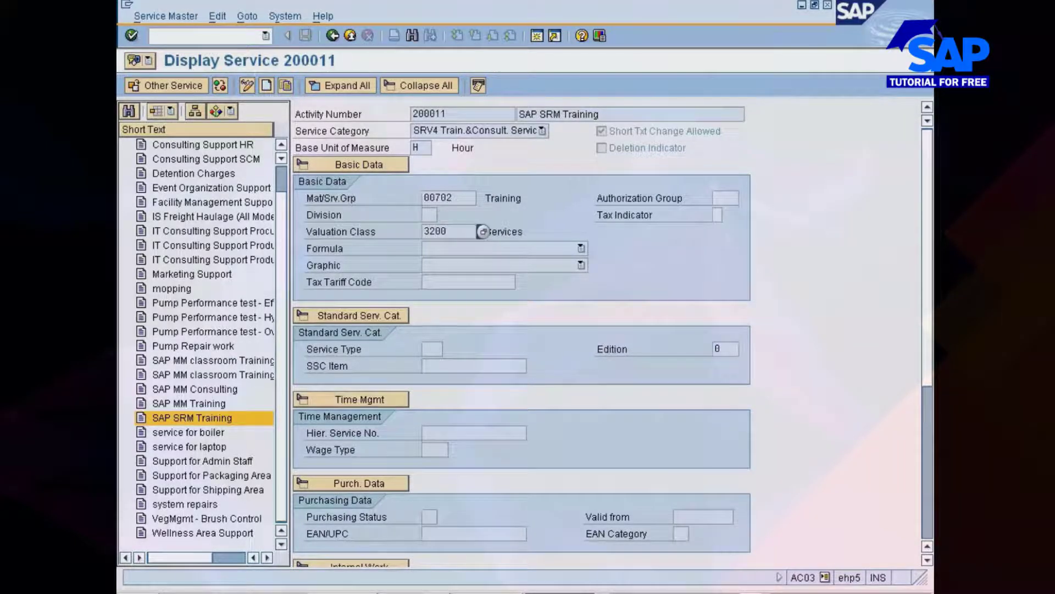
left_click(269, 90)
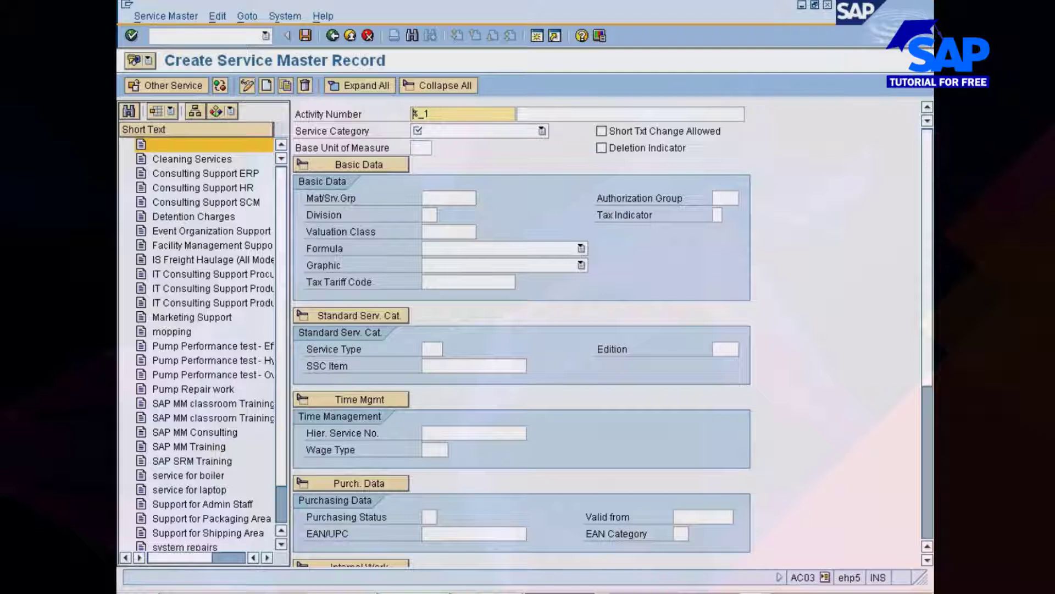
left_click(449, 232)
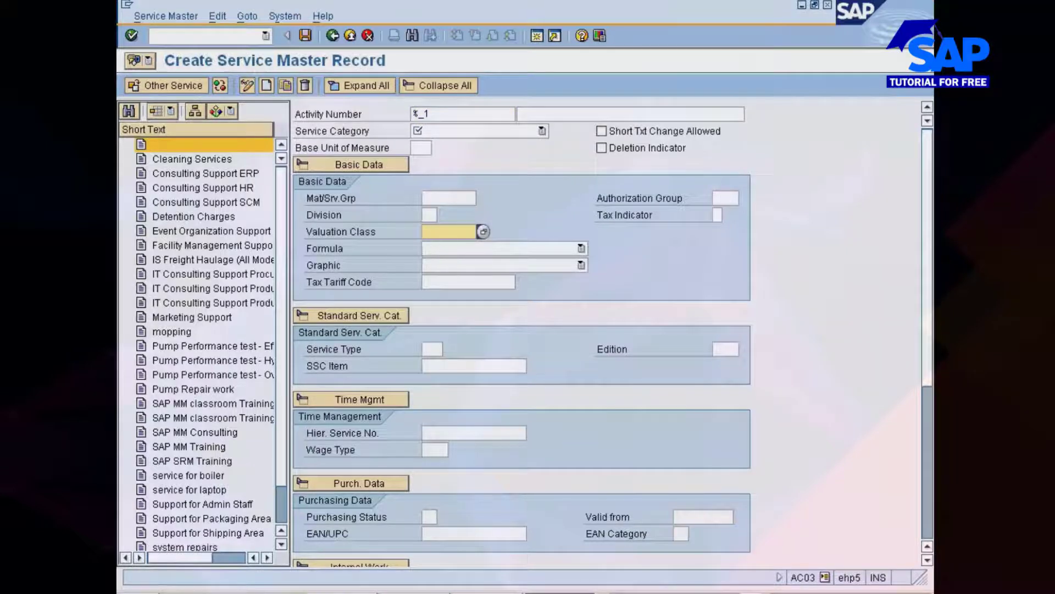
left_click(449, 198)
left_click(450, 232)
left_click(449, 198)
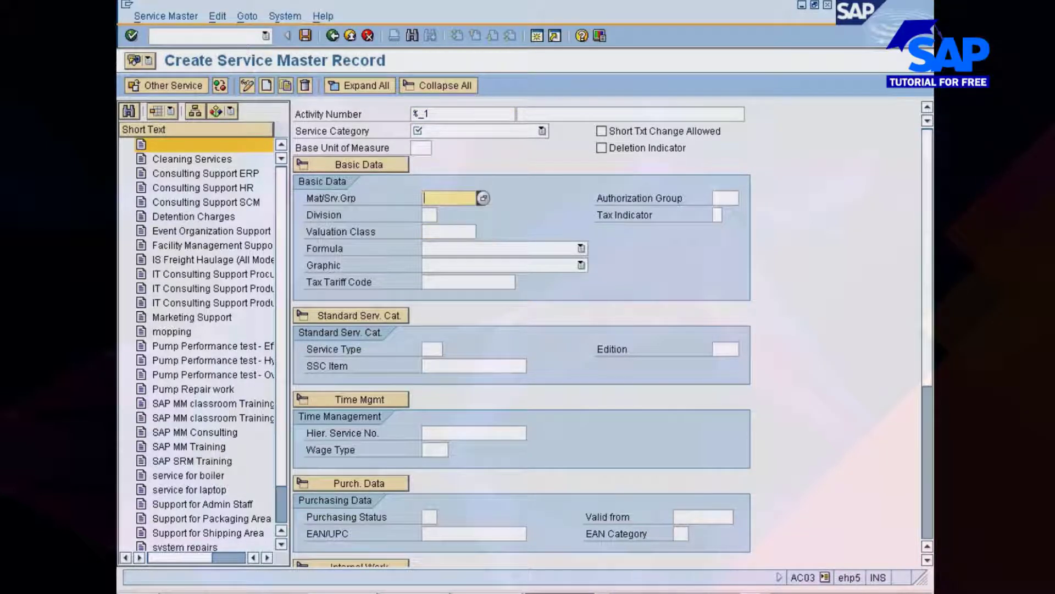
left_click(449, 232)
left_click(441, 198)
left_click(442, 231)
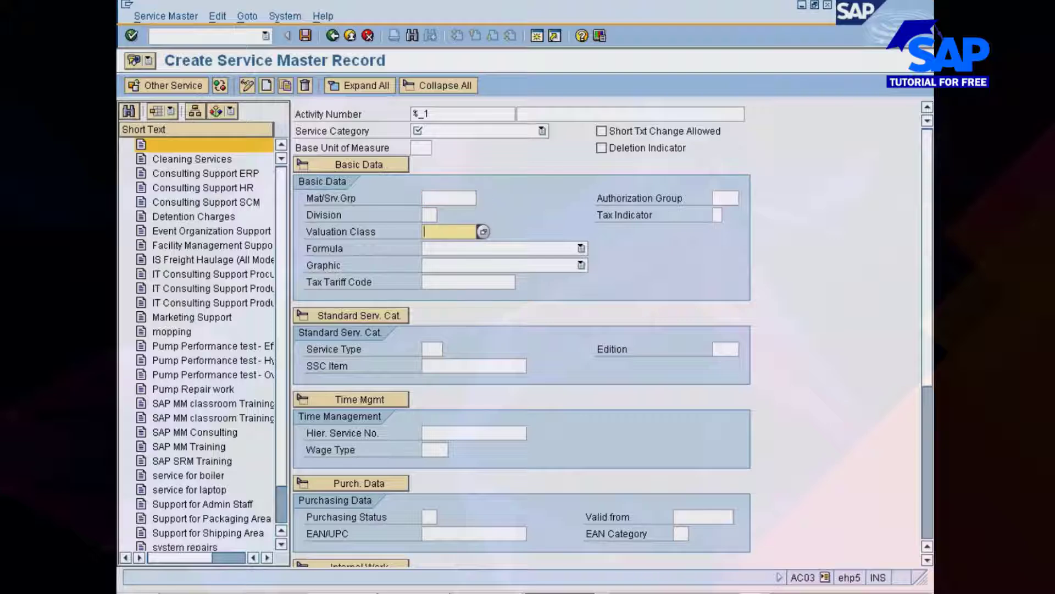
left_click(442, 198)
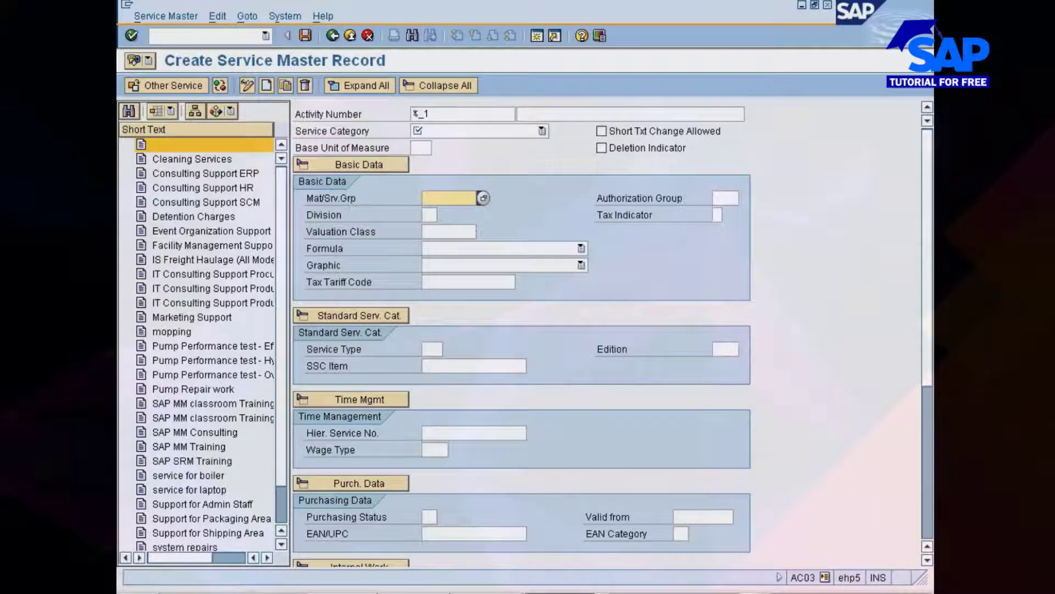
Leave the Screen sequences overview for SAP Easy Access and switch to the Field Selection: Modifiable Fields session
key("alt+Tab")
key("alt+Tab")
key("alt+Tab")
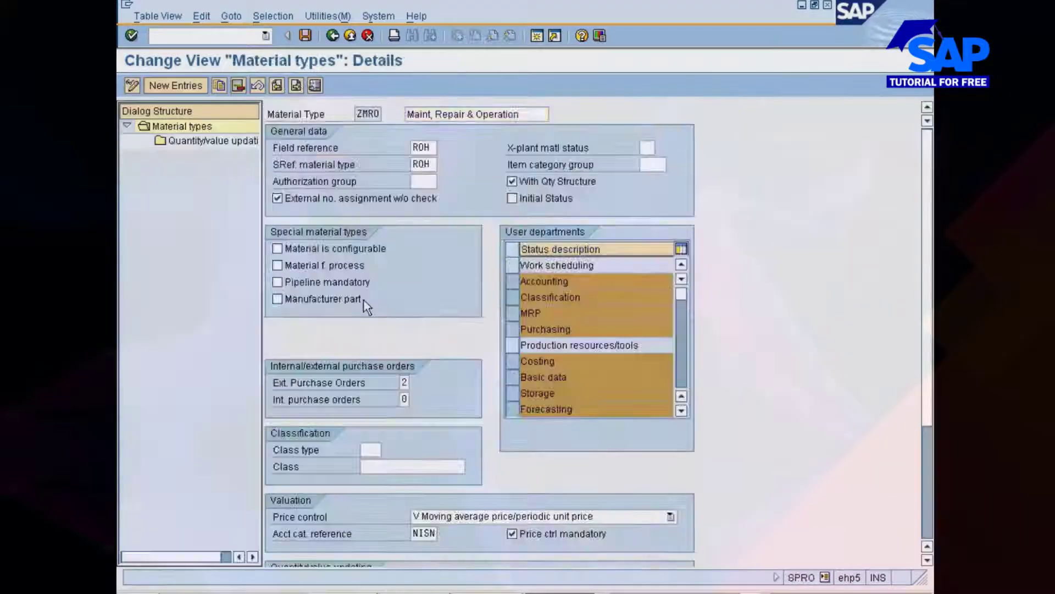
left_click(560, 592)
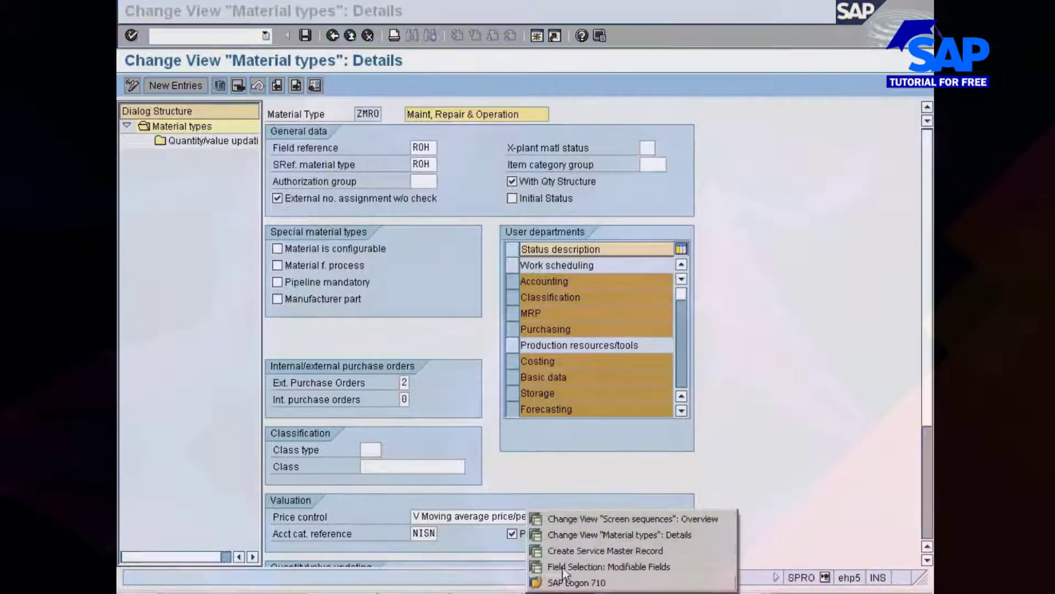
left_click(566, 522)
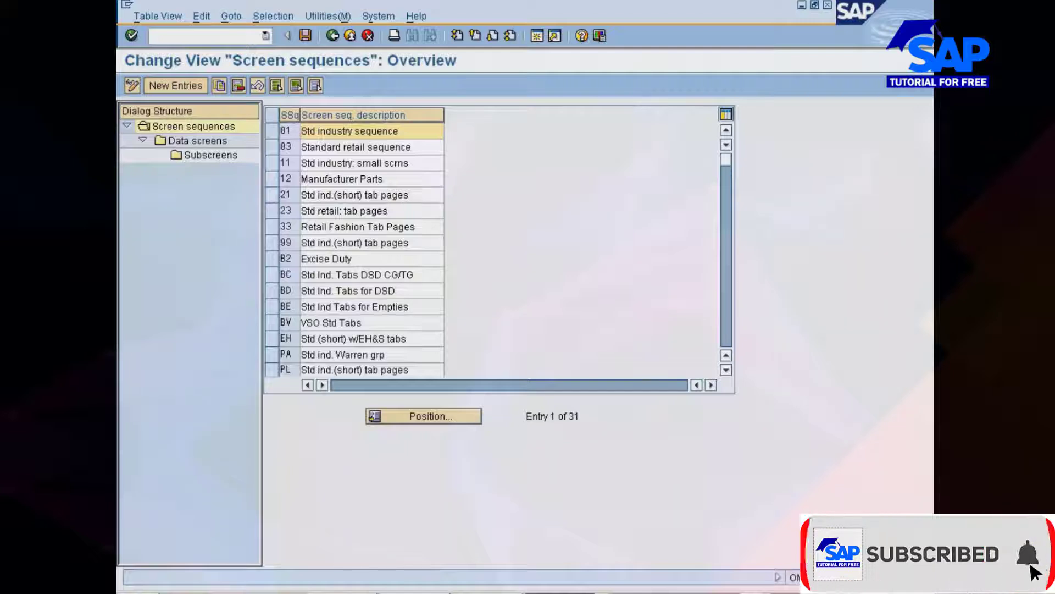
left_click(332, 35)
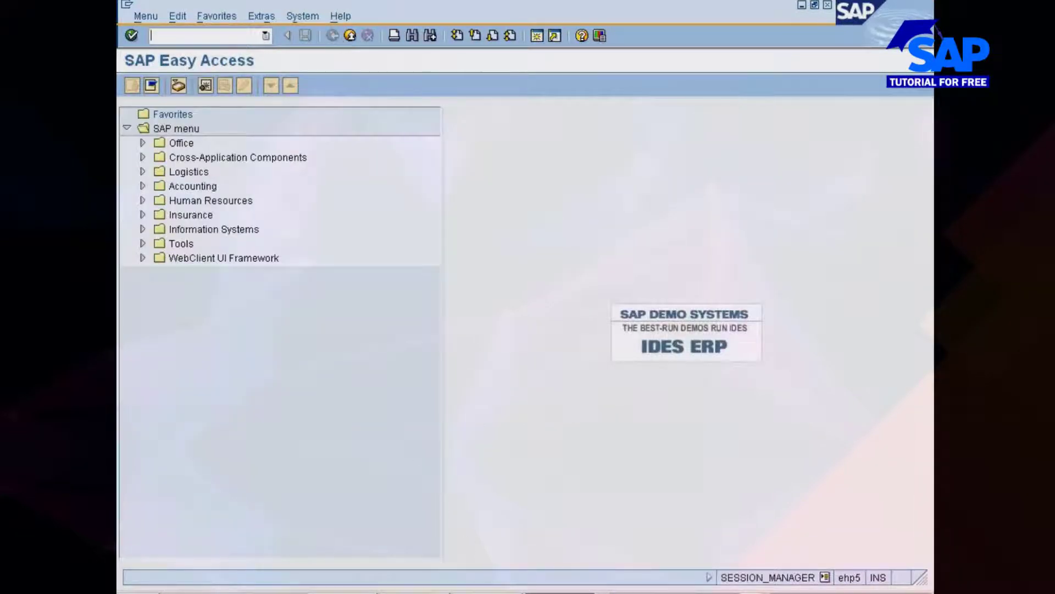
left_click(561, 592)
left_click(558, 568)
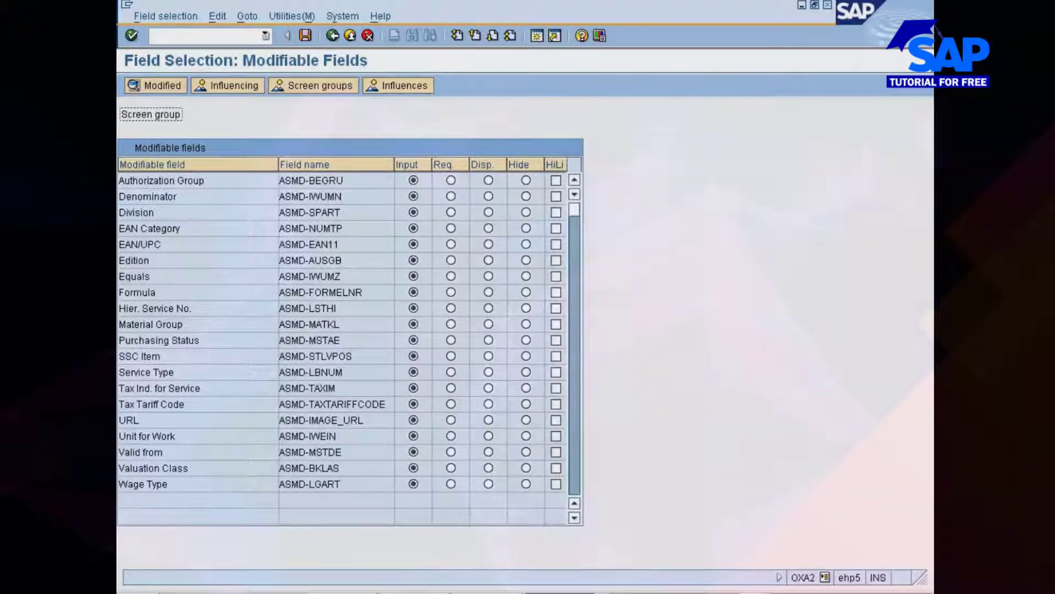
Make the Valuation Class field required, check the Create Service Master Record session and return to the field selection
left_click(153, 484)
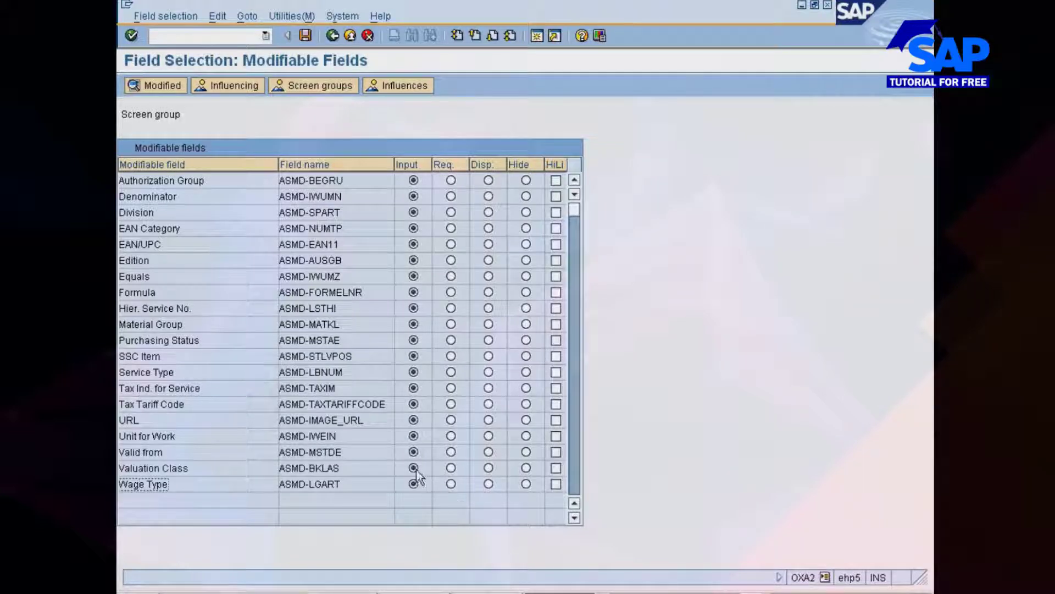
left_click(451, 468)
key("alt+Tab")
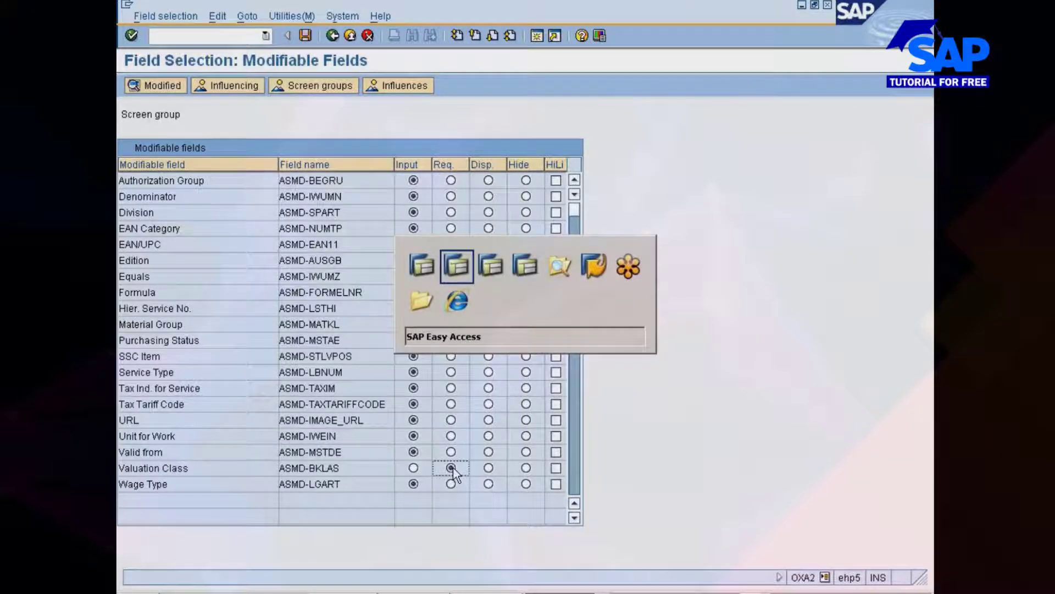
key("alt+Tab")
key("alt+Tab")
key("alt+Tab")
key("alt+Tab")
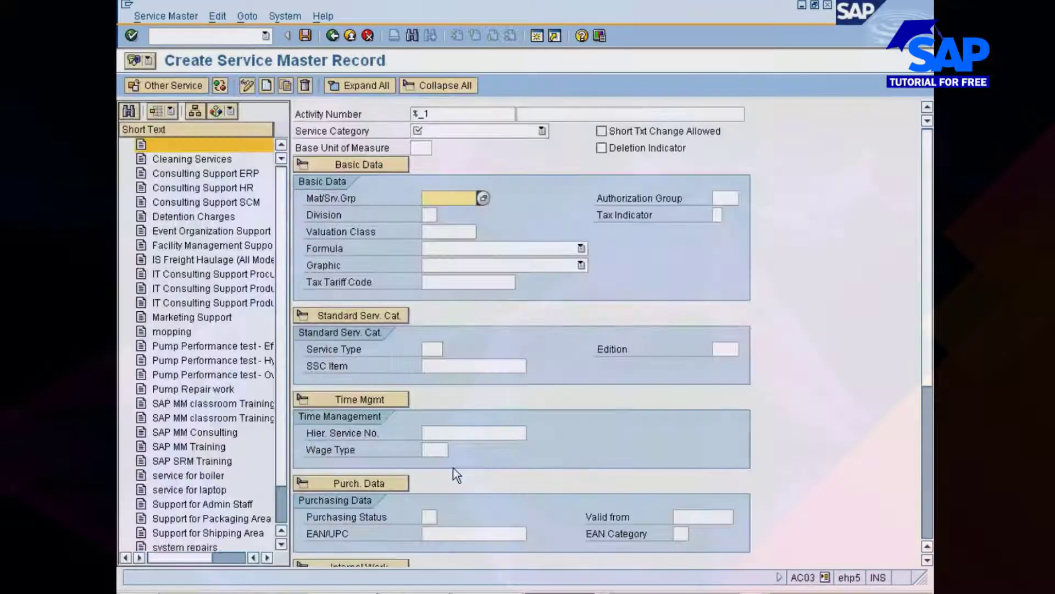
key("alt+Tab")
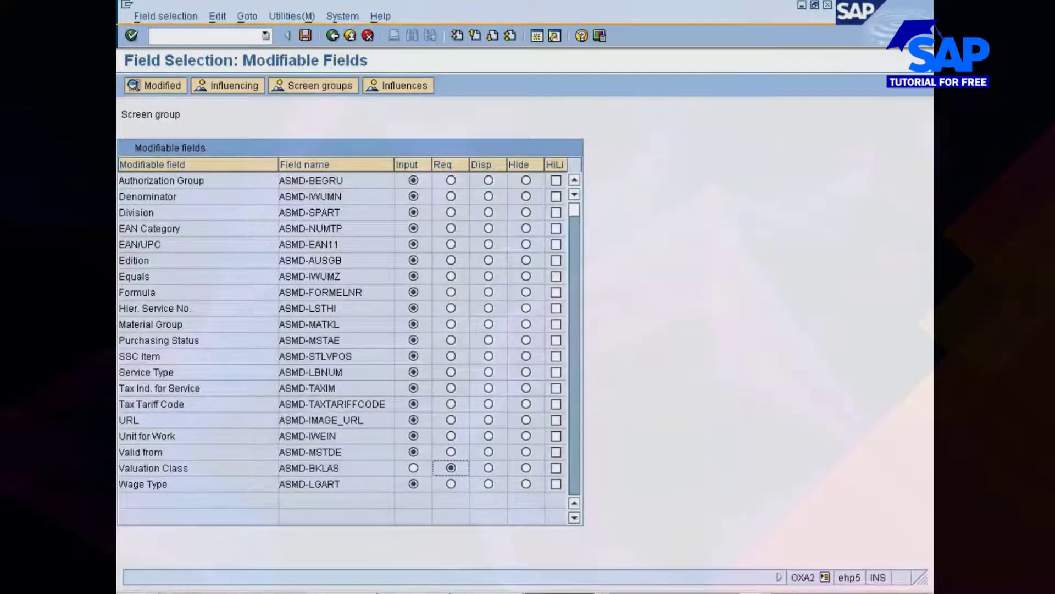
Make the Material Group field required and save the field selection with the proposed customizing request
left_click(450, 324)
left_click(305, 36)
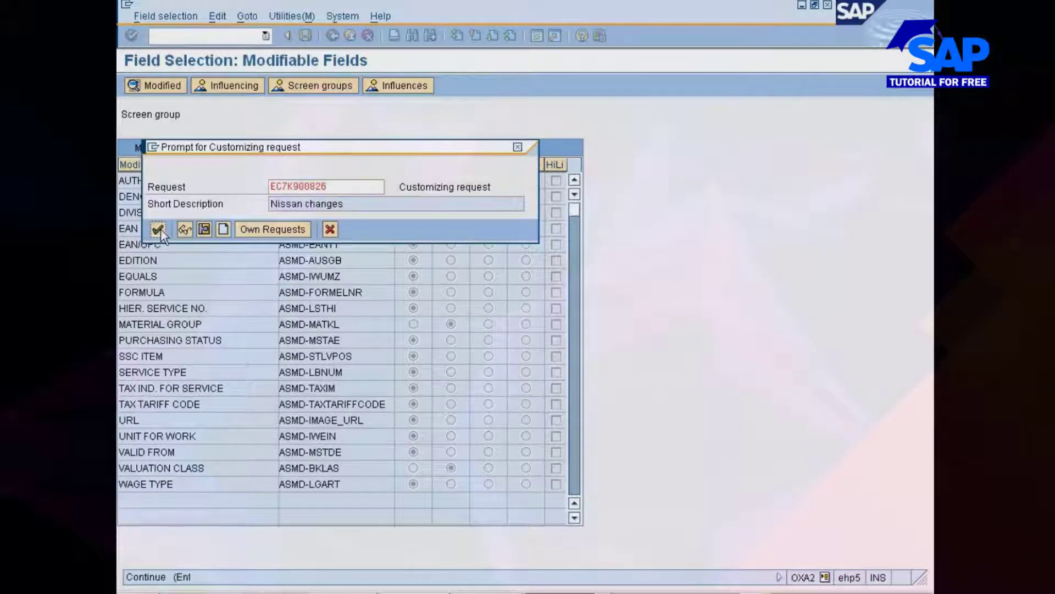
left_click(159, 229)
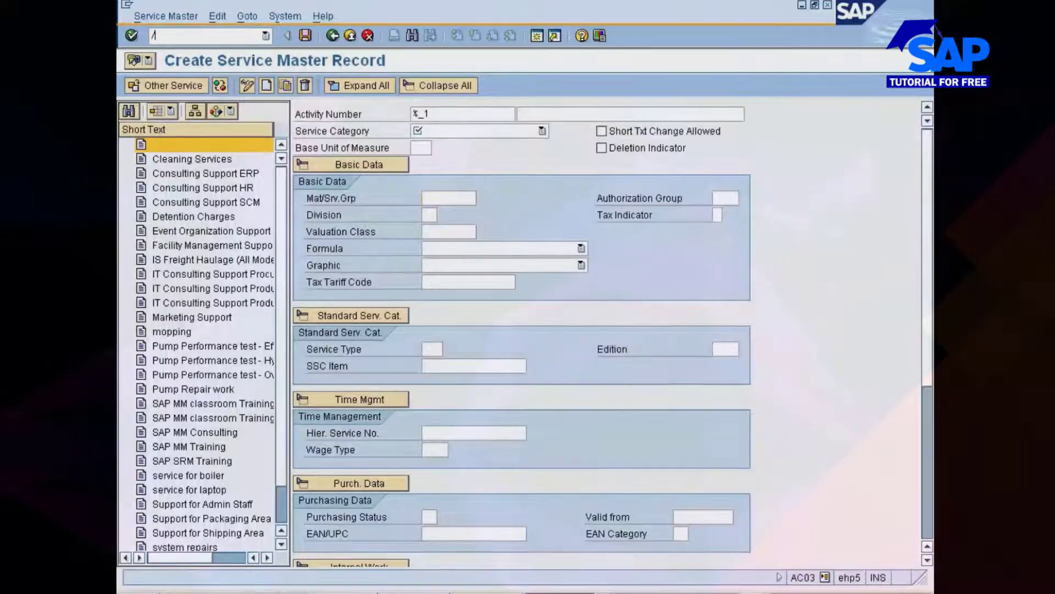
Restart the service master transaction with /nac03, start a new record and check the Mat/Srv.Grp and Valuation Class fields
type("nac03")
key("Return")
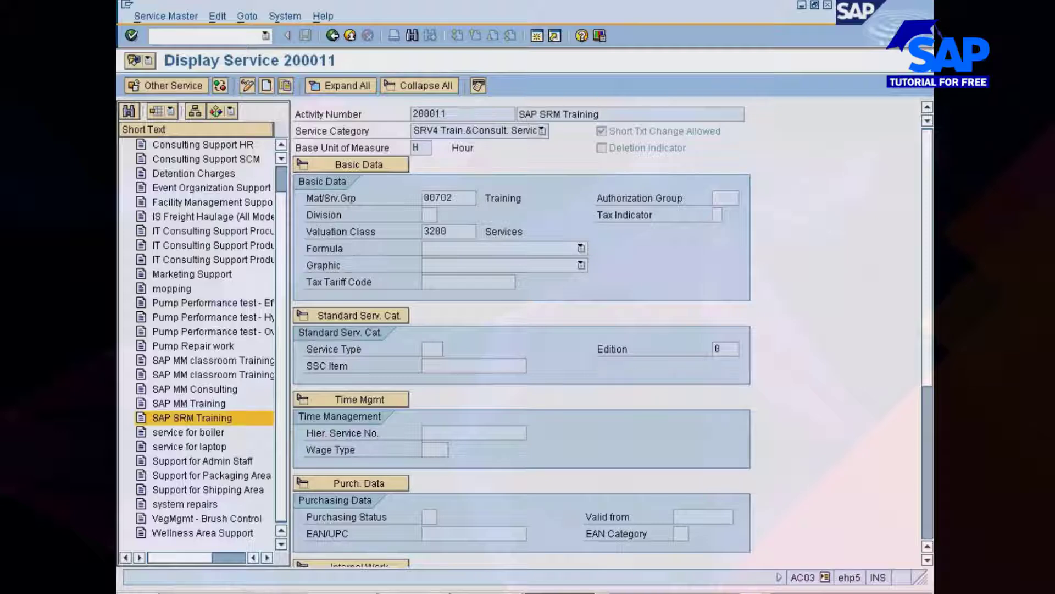
left_click(264, 86)
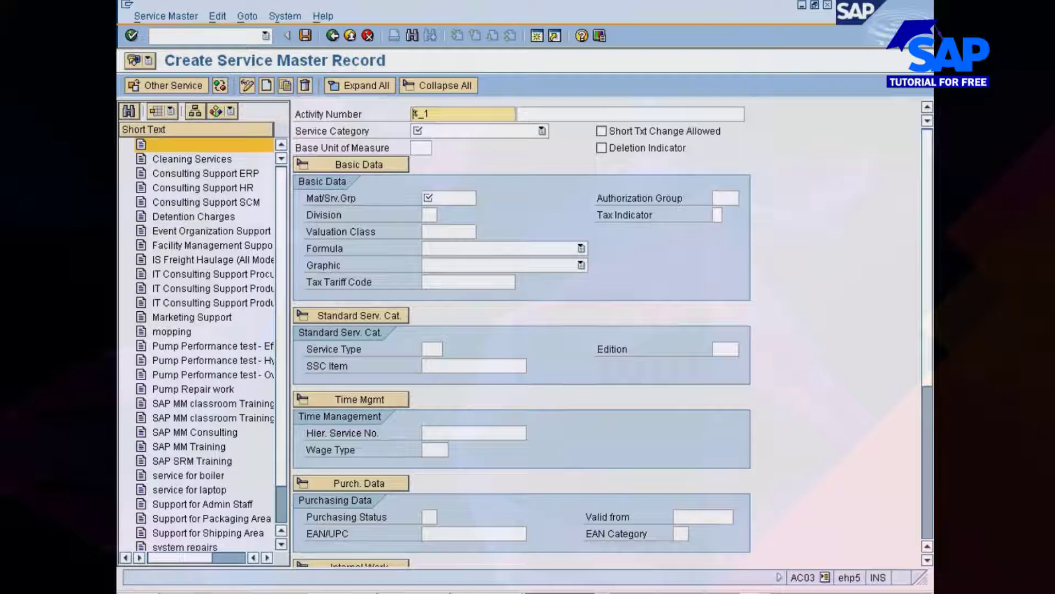
left_click(449, 232)
left_click(448, 198)
left_click(447, 232)
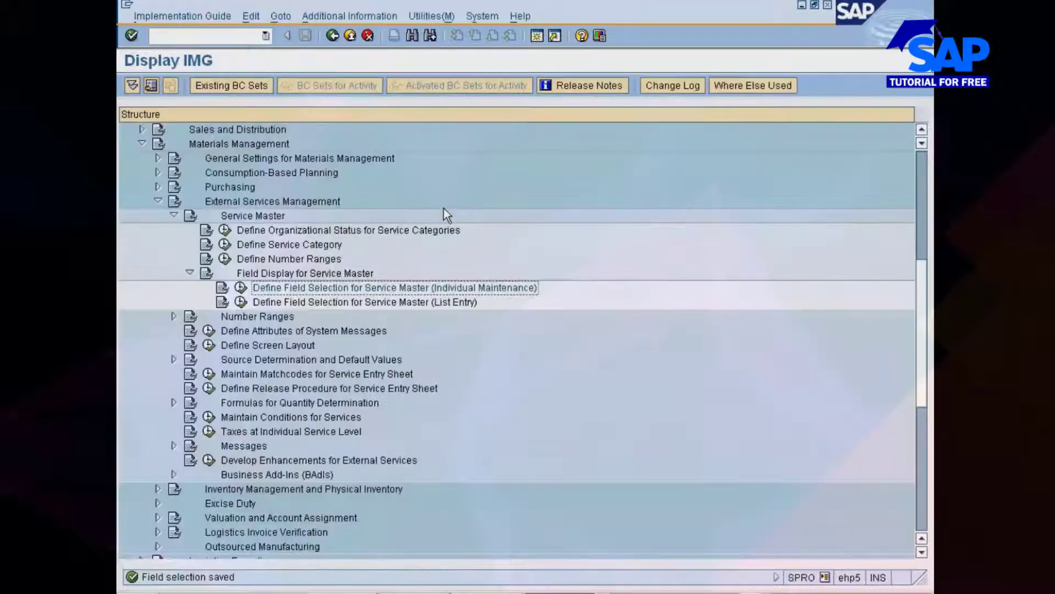
Collapse Field Display for Service Master and expand Number Ranges under External Services Management in the implementation guide
left_click(320, 302)
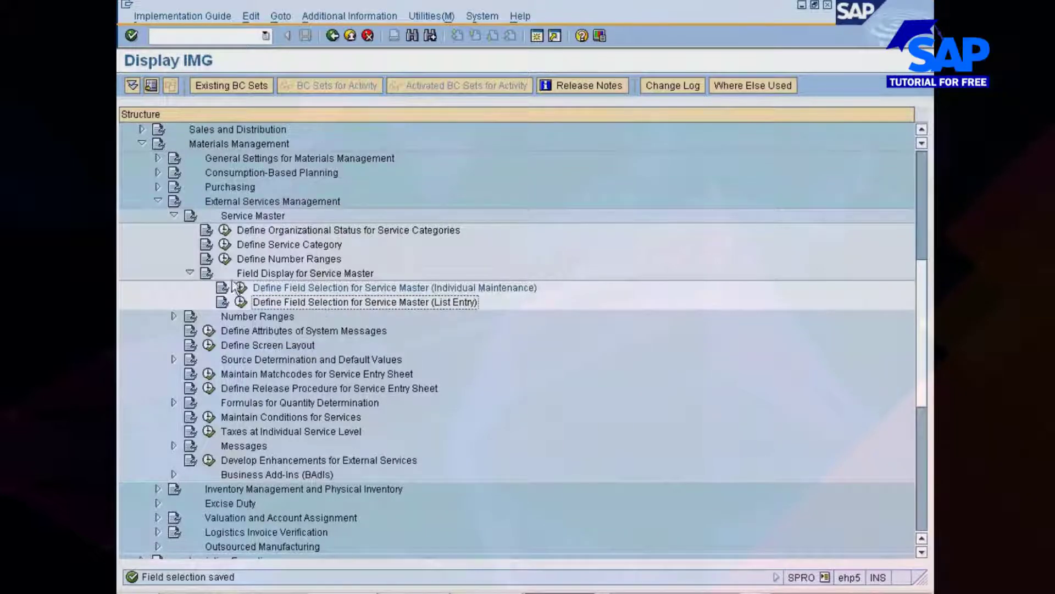
left_click(190, 272)
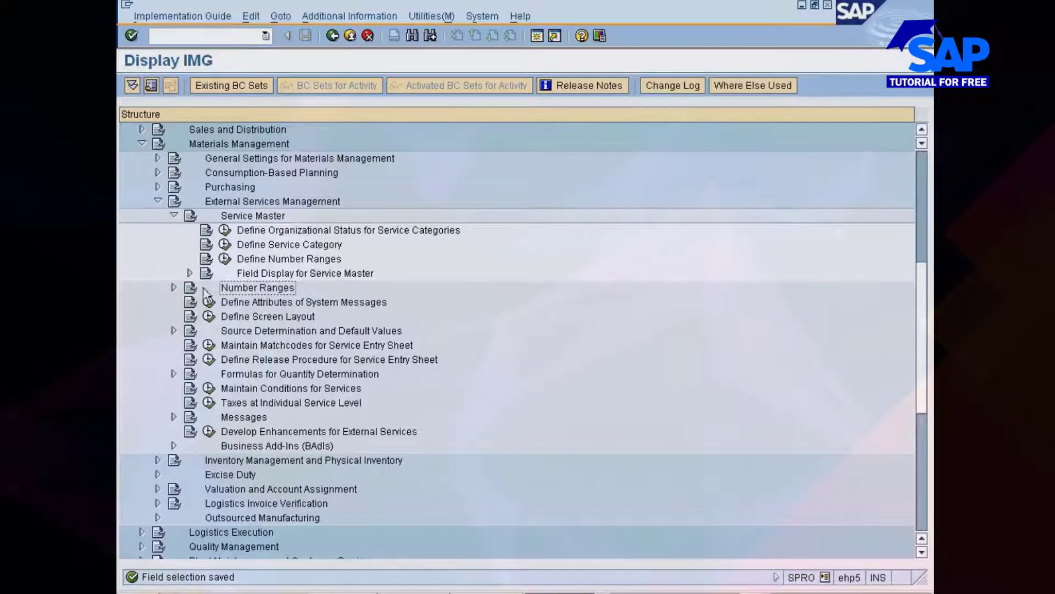
left_click(174, 287)
left_click(325, 303)
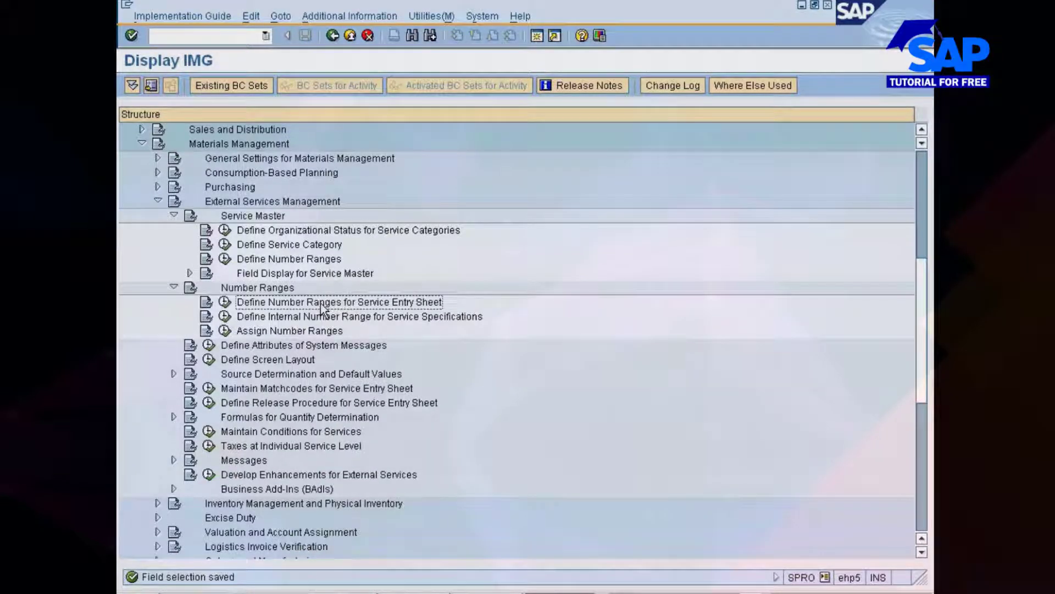
left_click(271, 260)
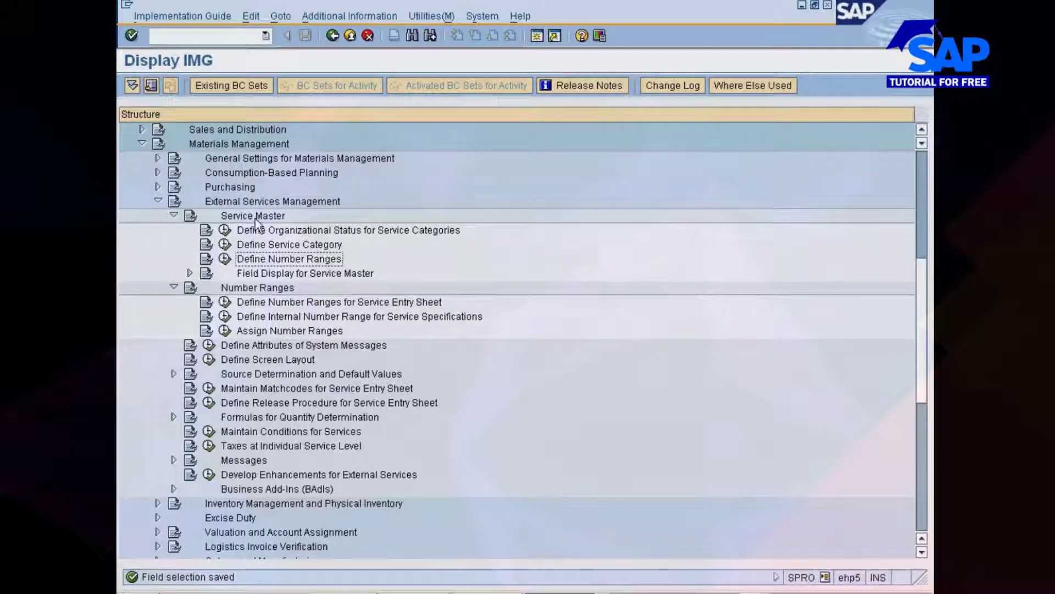
Execute Define Number Ranges for Service Entry Sheet, view the intervals and the Insert Interval dialog, cancel it and return to the guide
left_click(313, 304)
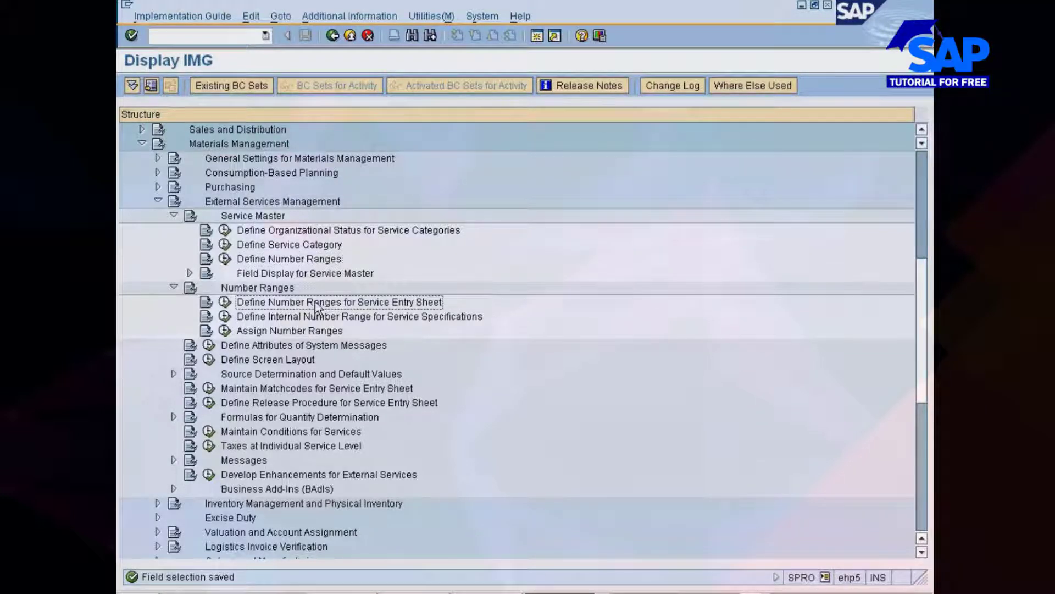
left_click(225, 301)
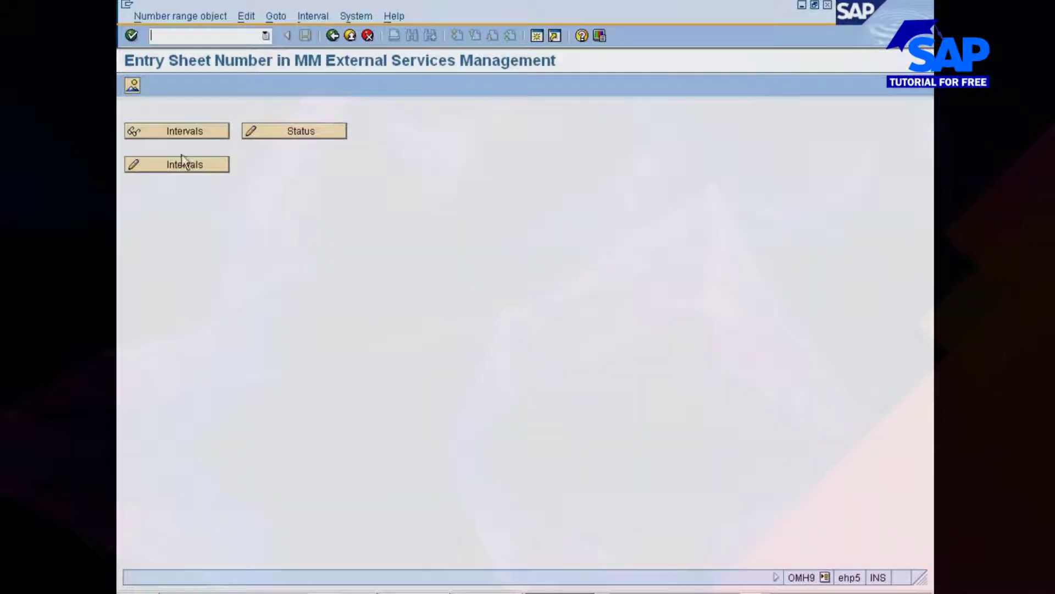
left_click(175, 169)
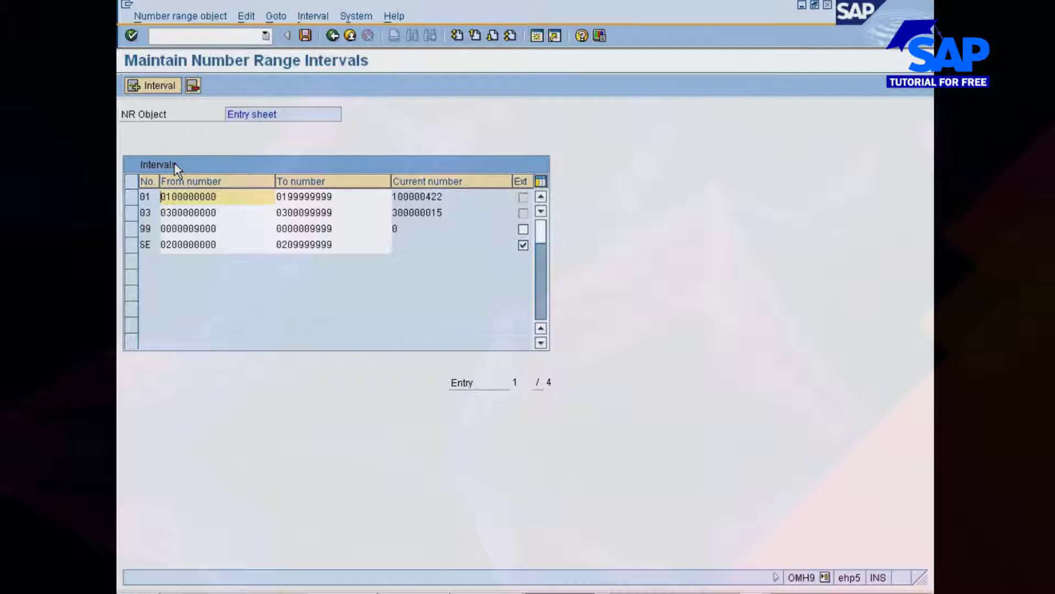
left_click(163, 89)
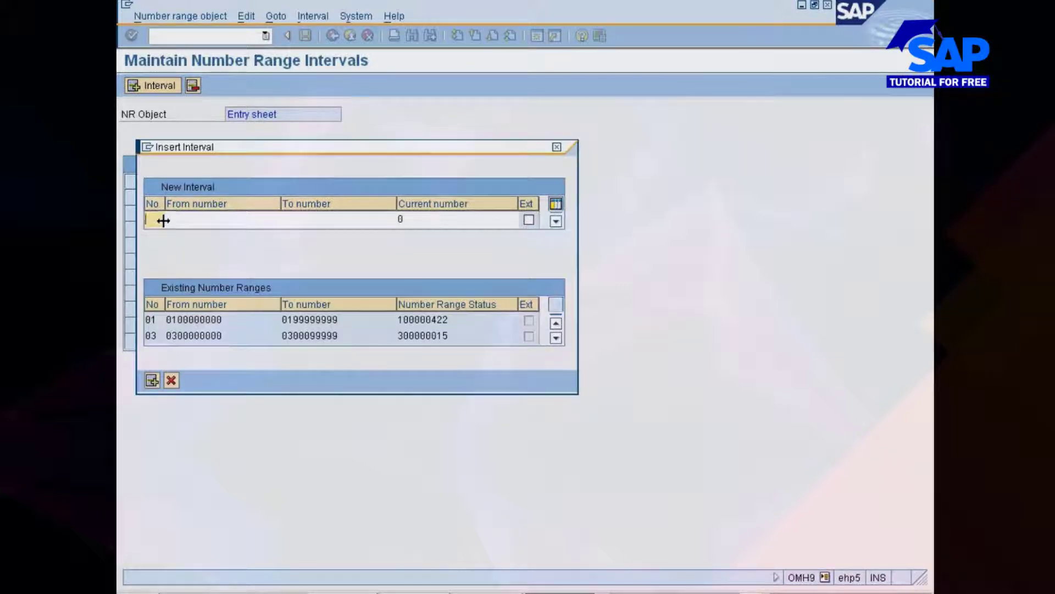
left_click(172, 381)
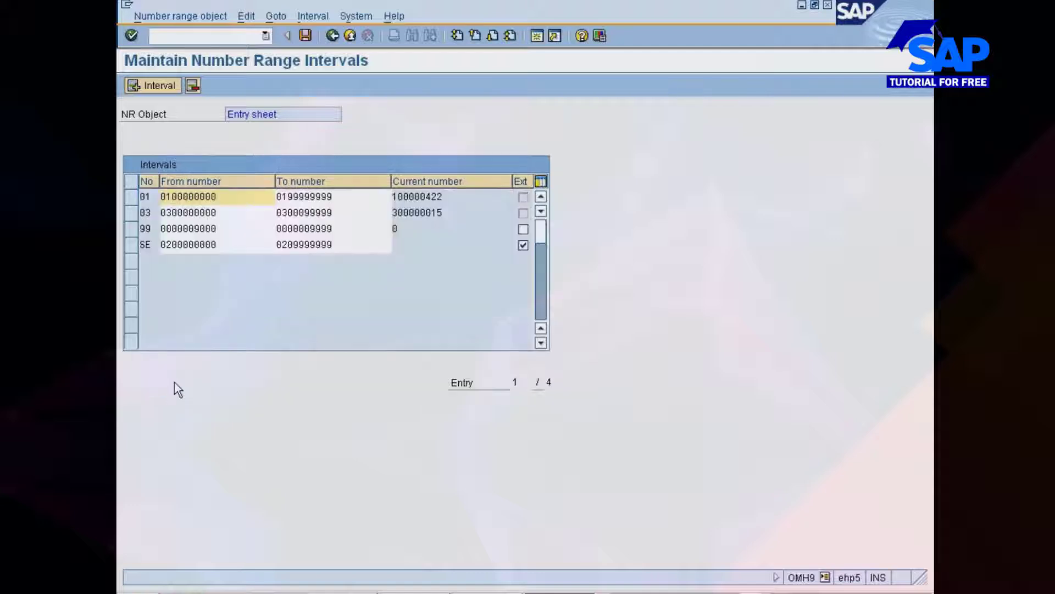
left_click(332, 37)
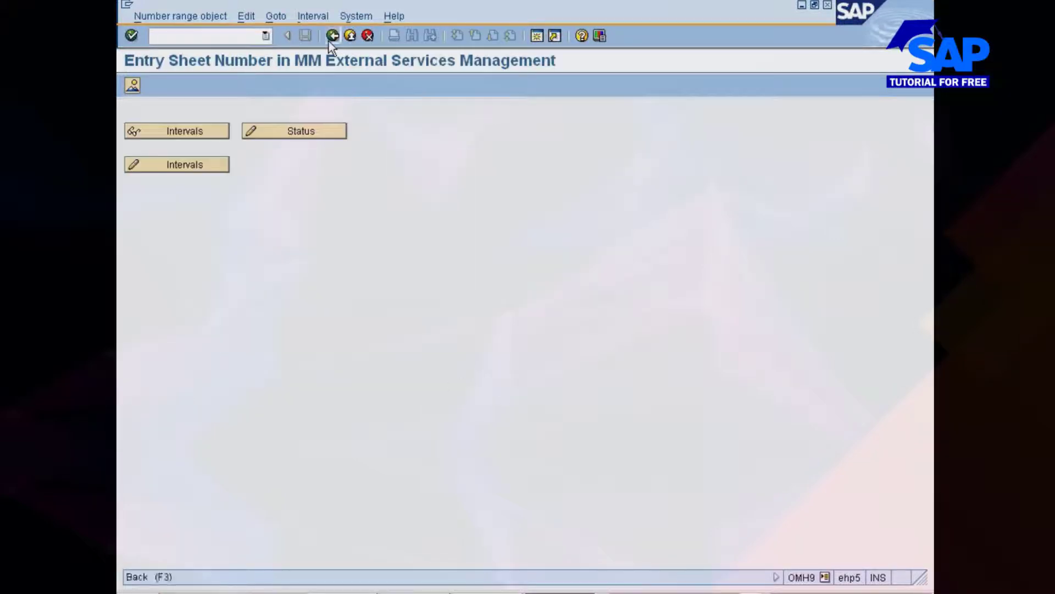
left_click(332, 36)
Execute Define Internal Number Range for Service Specifications, review the intervals and the Insert Interval dialog, and return to the guide
double_click(288, 317)
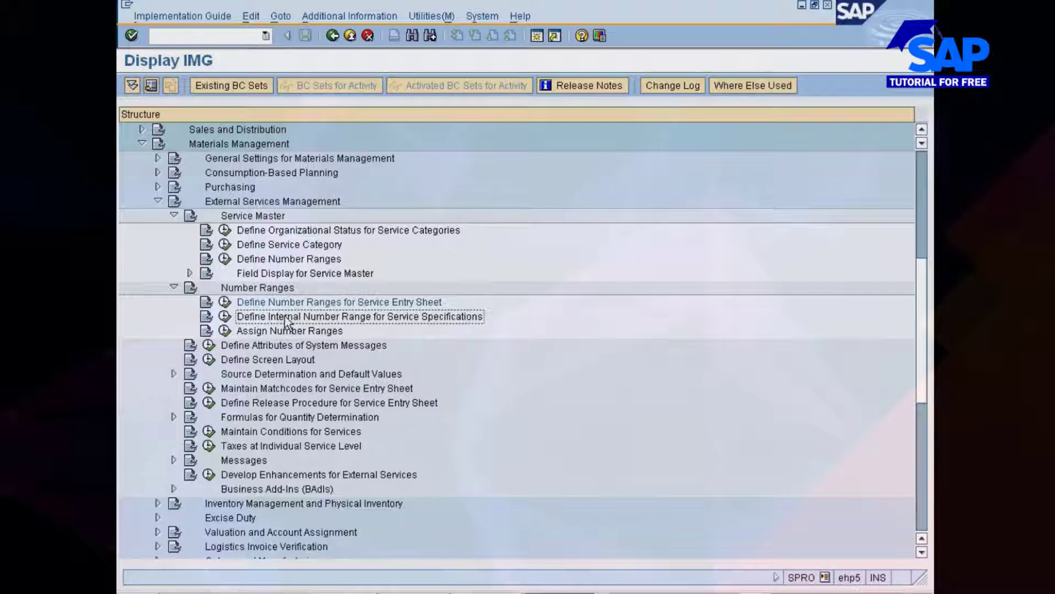
left_click(225, 302)
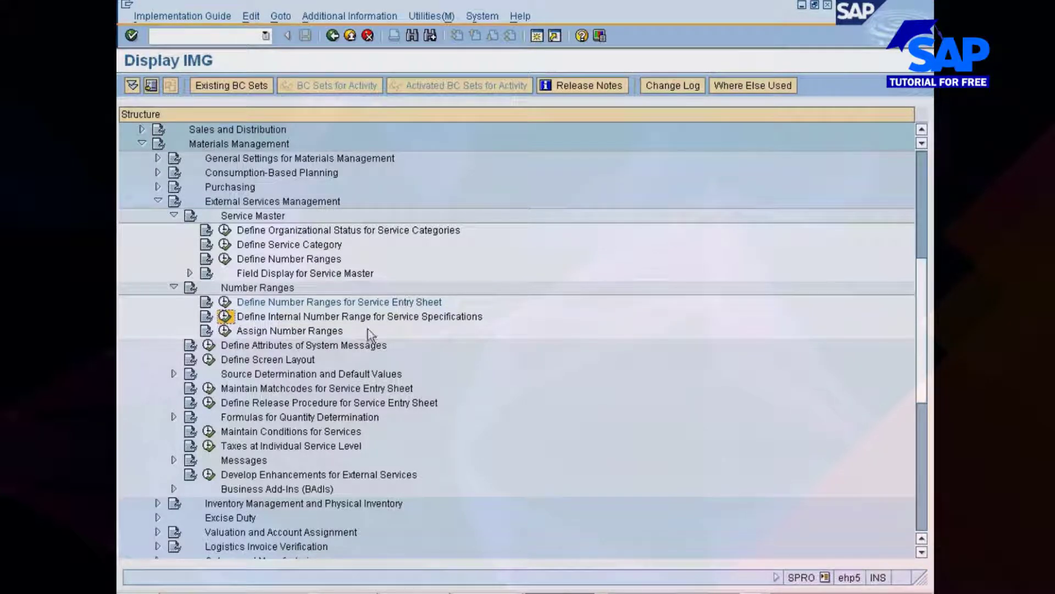
left_click(225, 317)
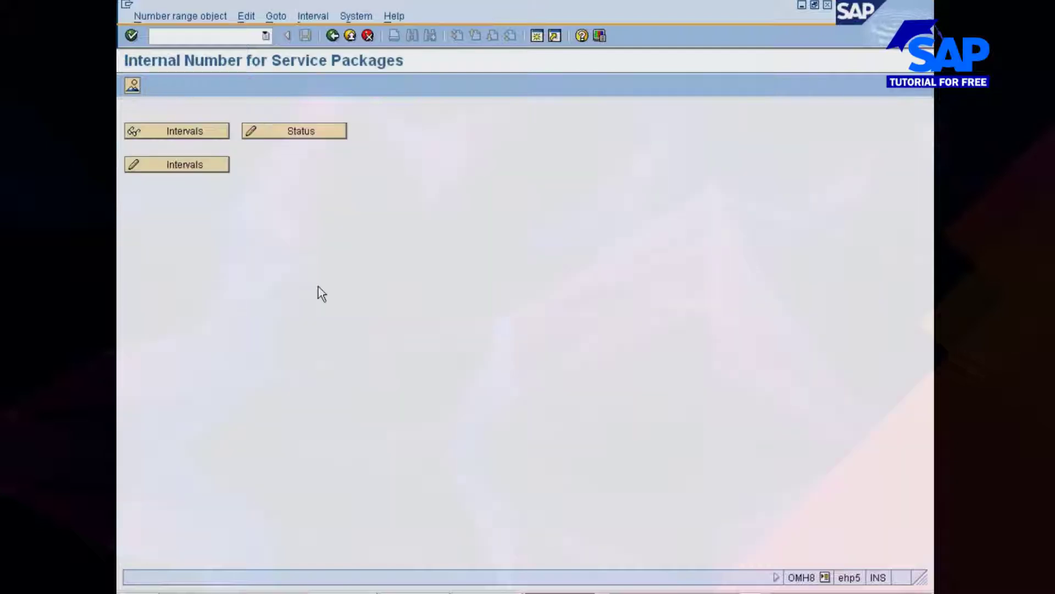
left_click(199, 168)
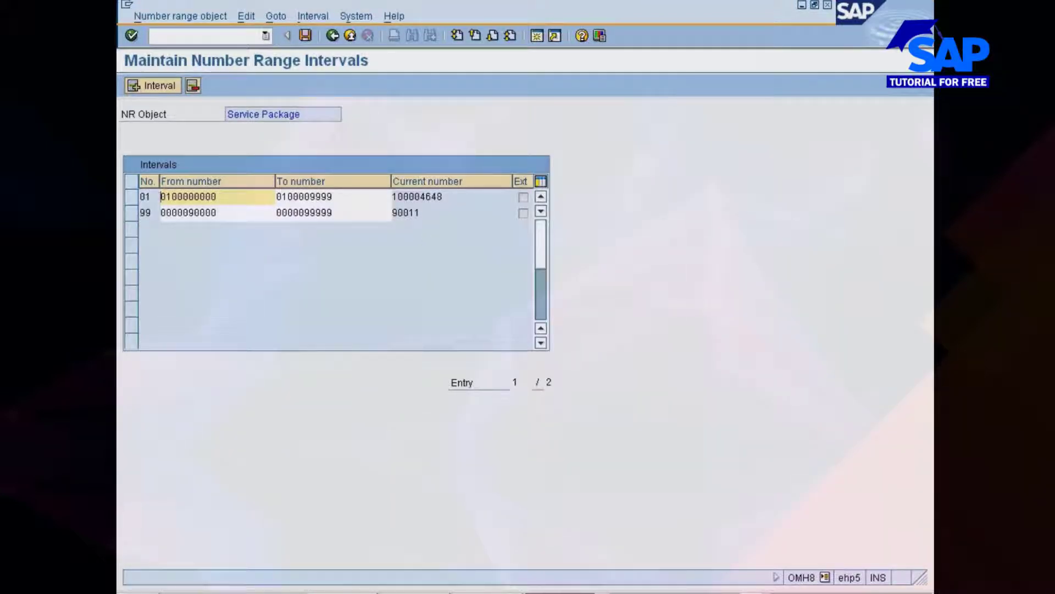
left_click(158, 86)
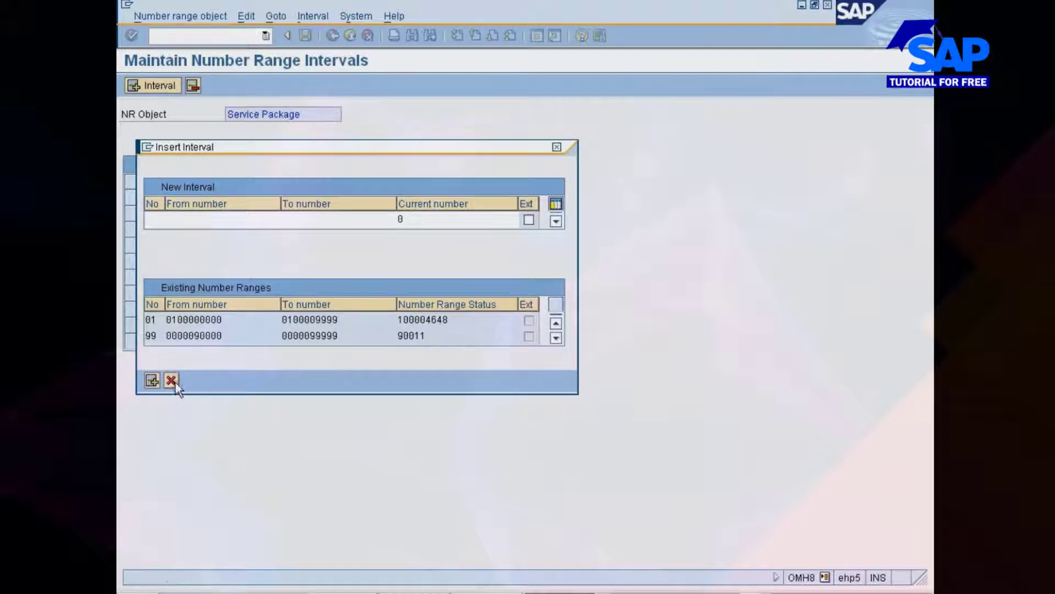
left_click(171, 380)
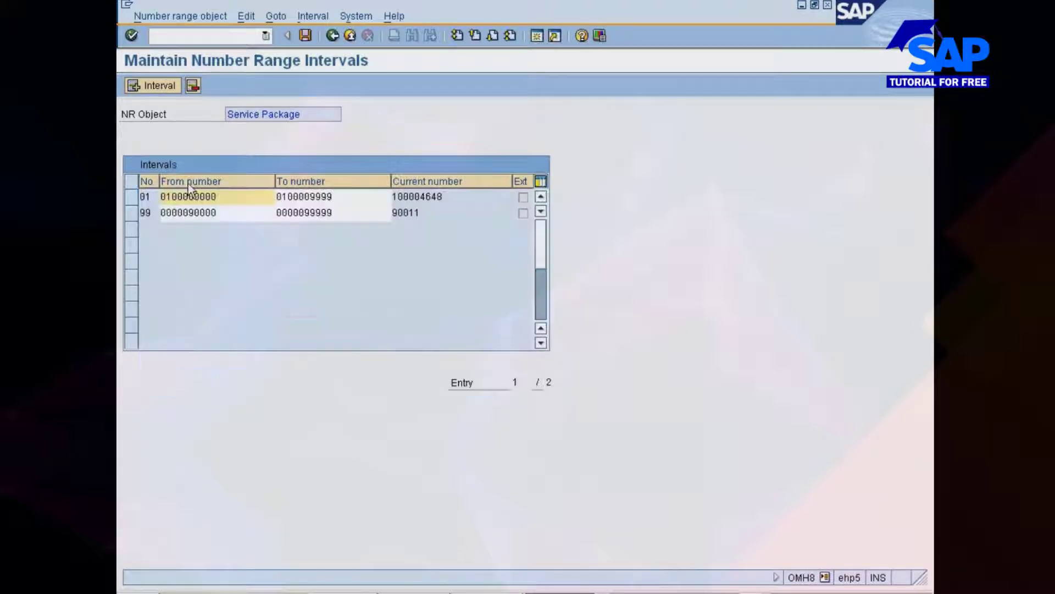
left_click(331, 36)
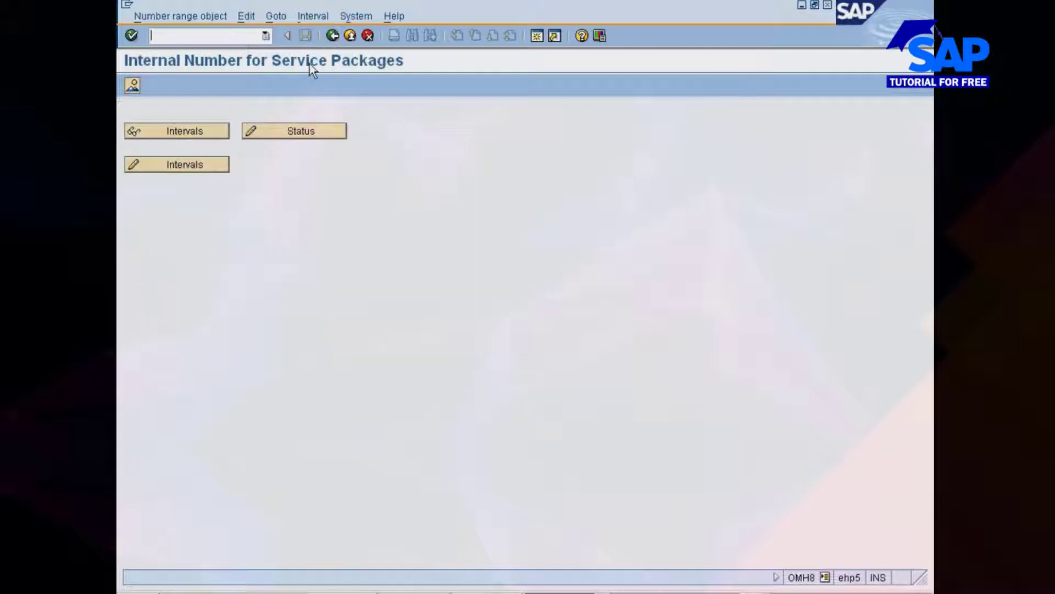
left_click(332, 35)
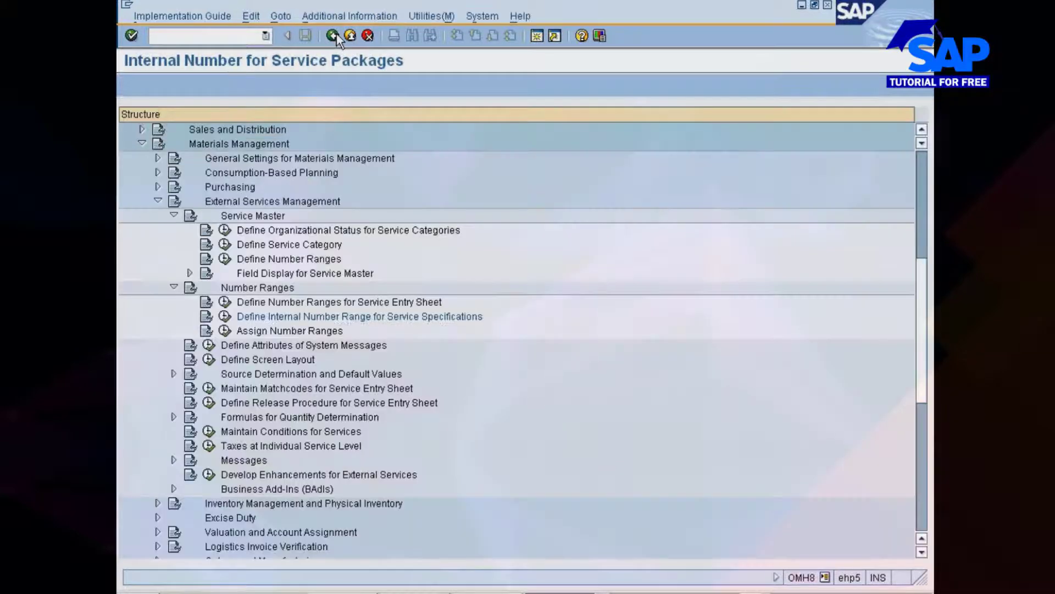
Execute Assign Number Ranges, check the package and entry sheet number range assignment, and return to the guide
left_click(225, 330)
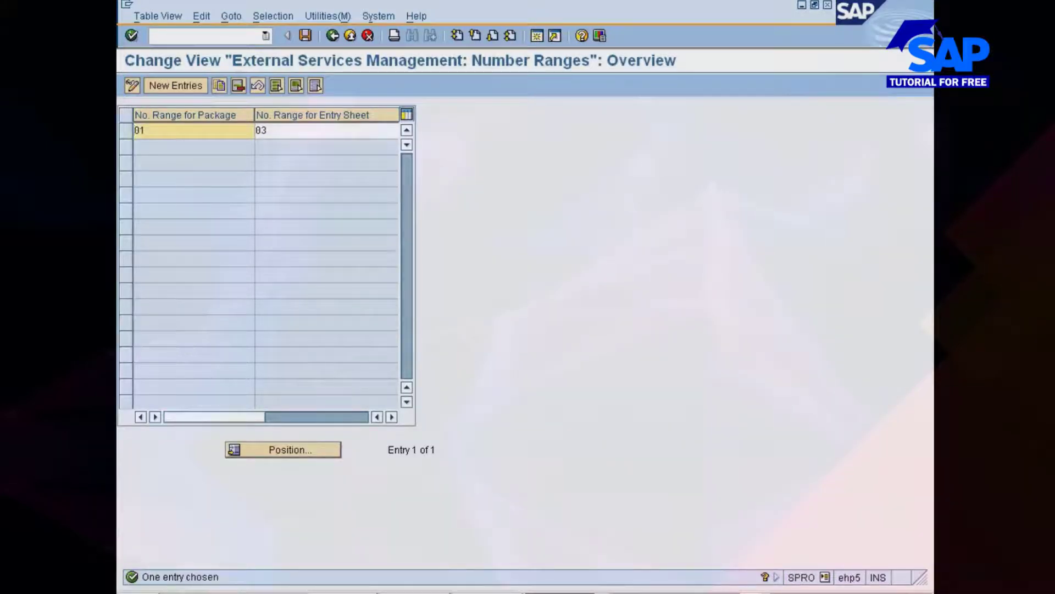
left_click(268, 131)
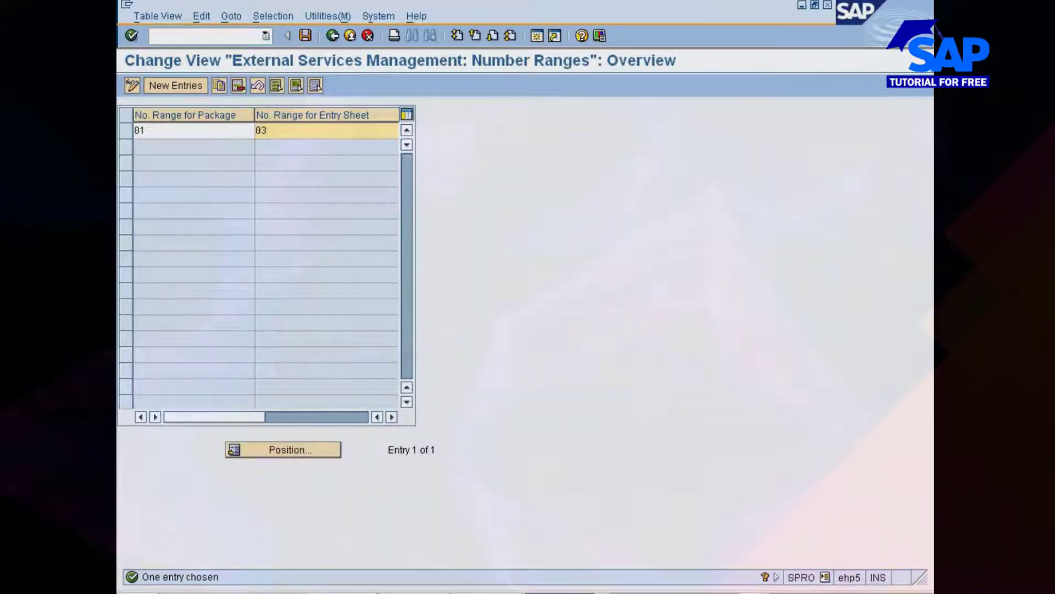
left_click(332, 35)
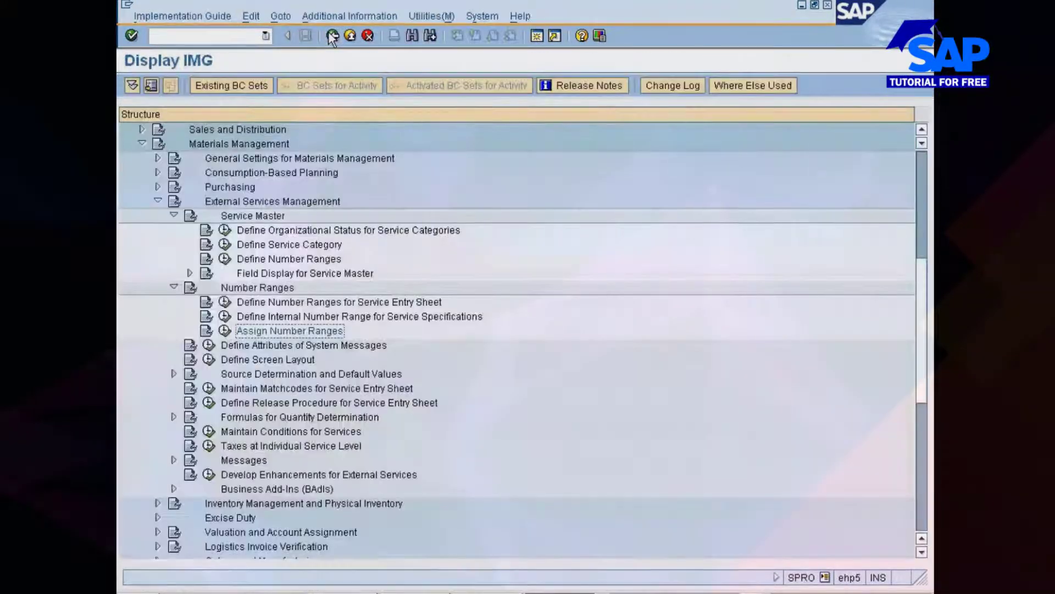
In Define Attributes of System Messages, start a new entry with application area SE and view the list of available message numbers
left_click(272, 345)
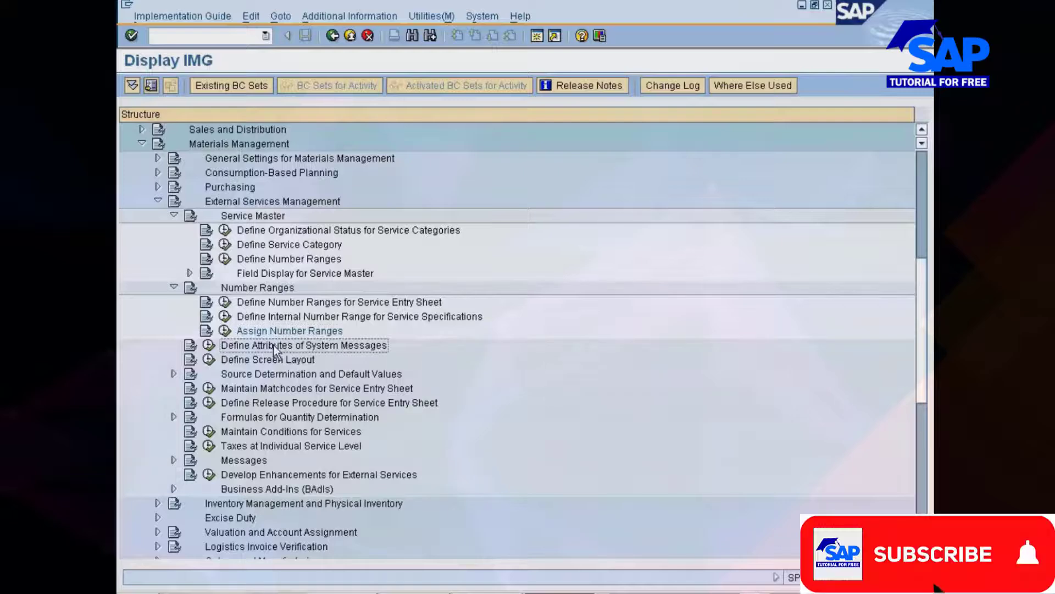
left_click(210, 346)
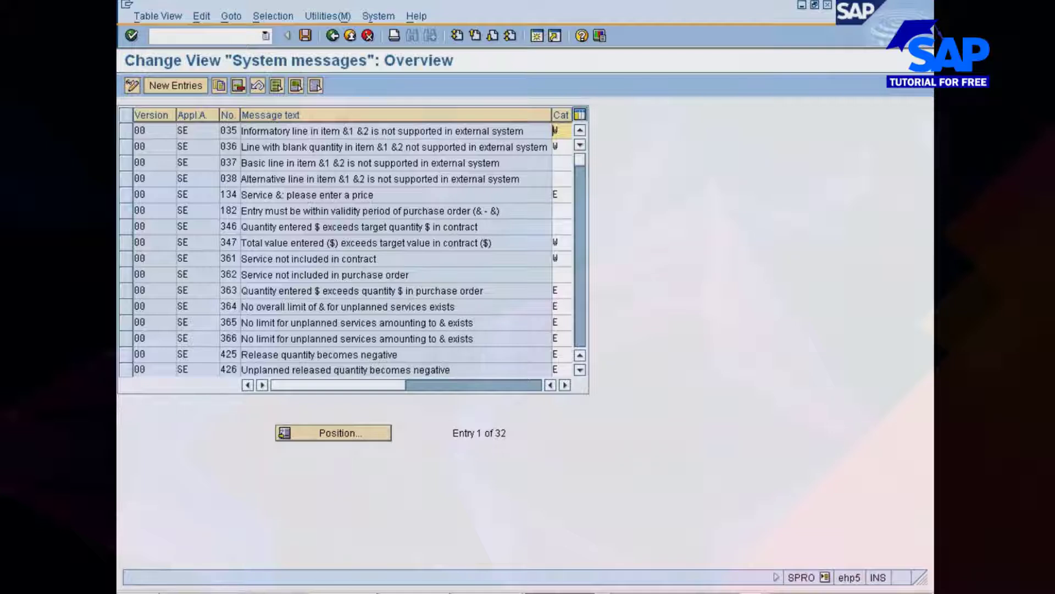
left_click(157, 88)
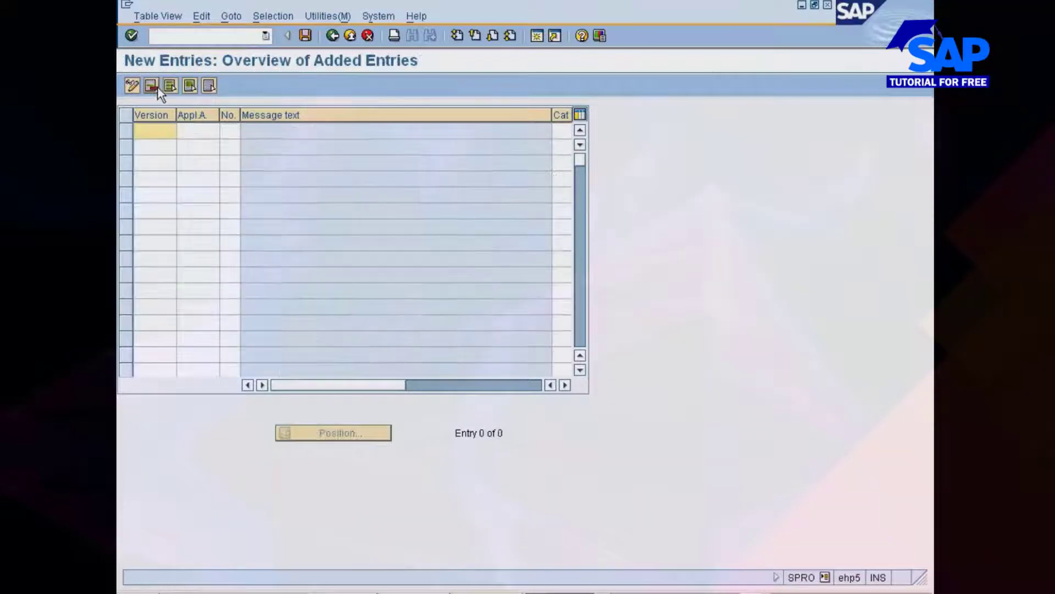
key("Tab")
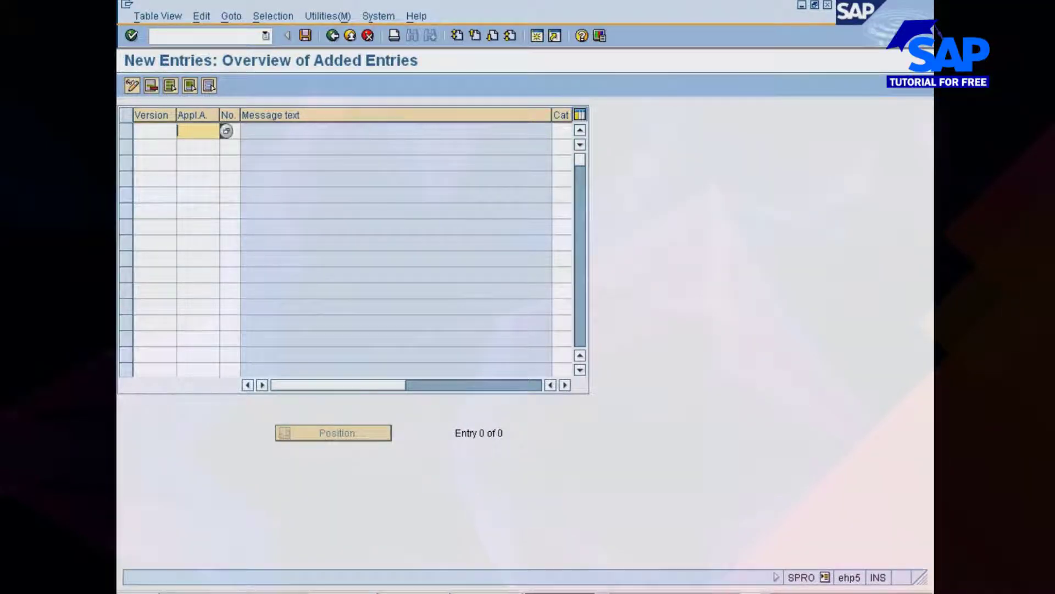
left_click(226, 130)
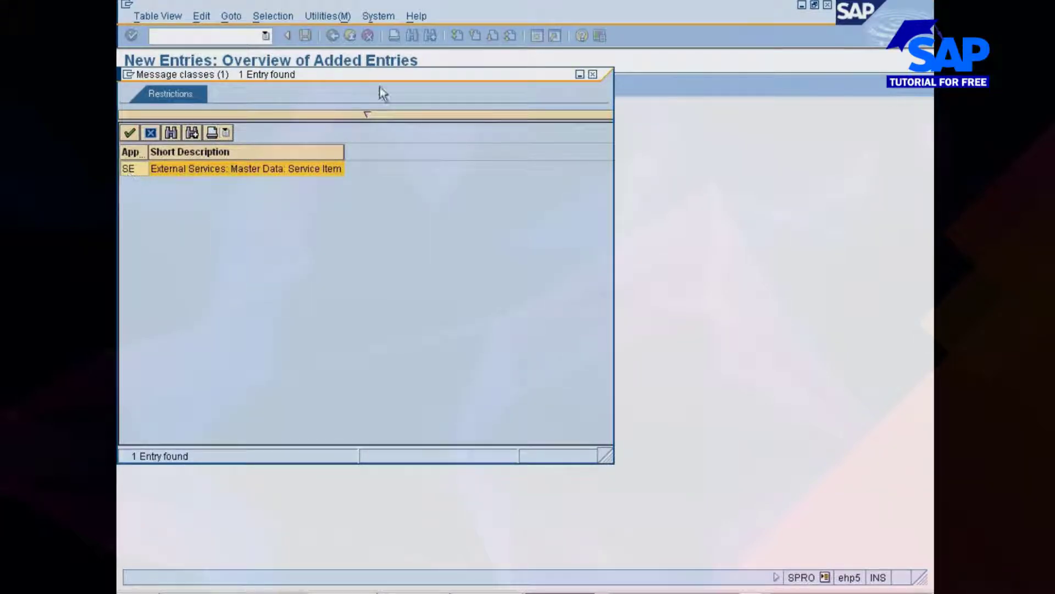
double_click(141, 169)
left_click(247, 132)
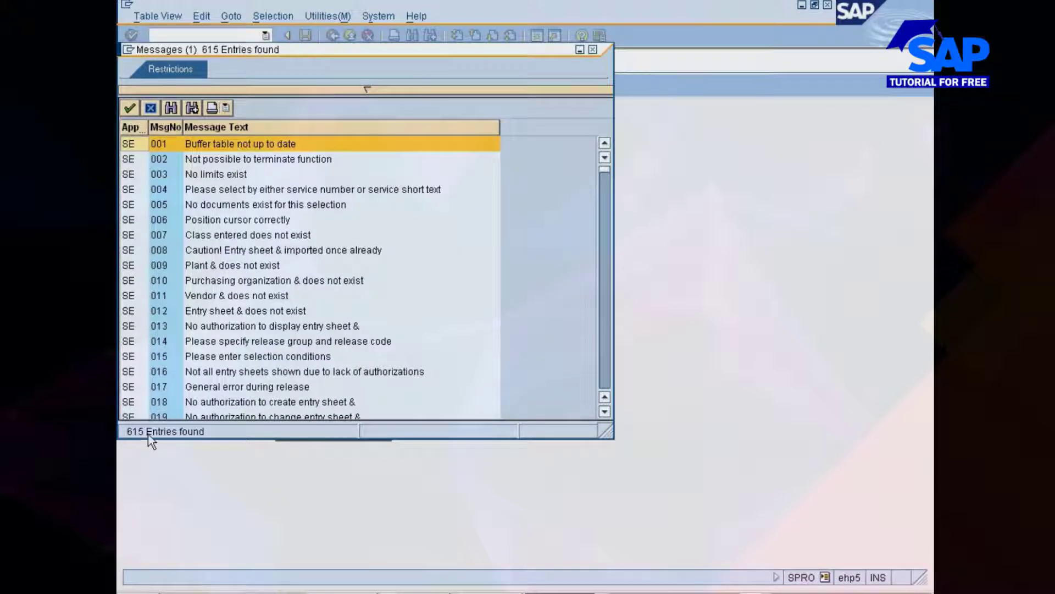
left_click_drag(250, 50, 439, 36)
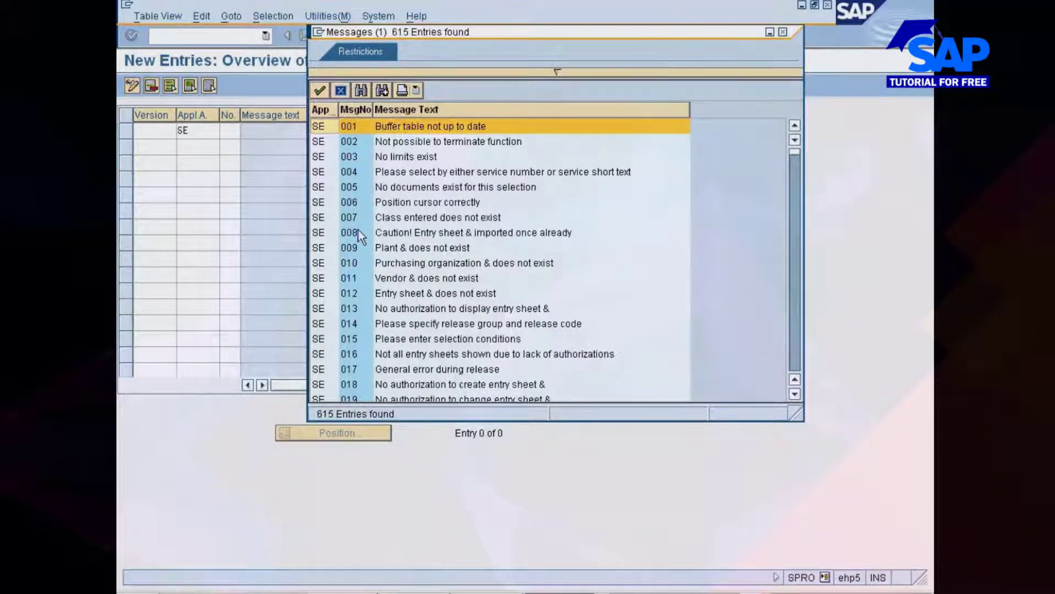
left_click(781, 32)
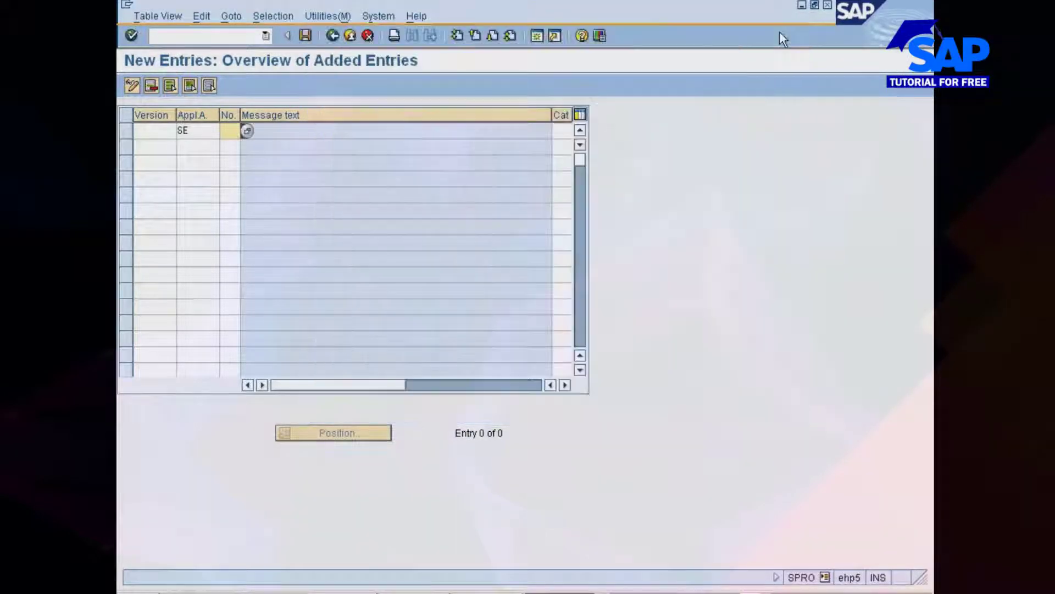
Discard the unsaved system message entry and return to the implementation guide
left_click(333, 36)
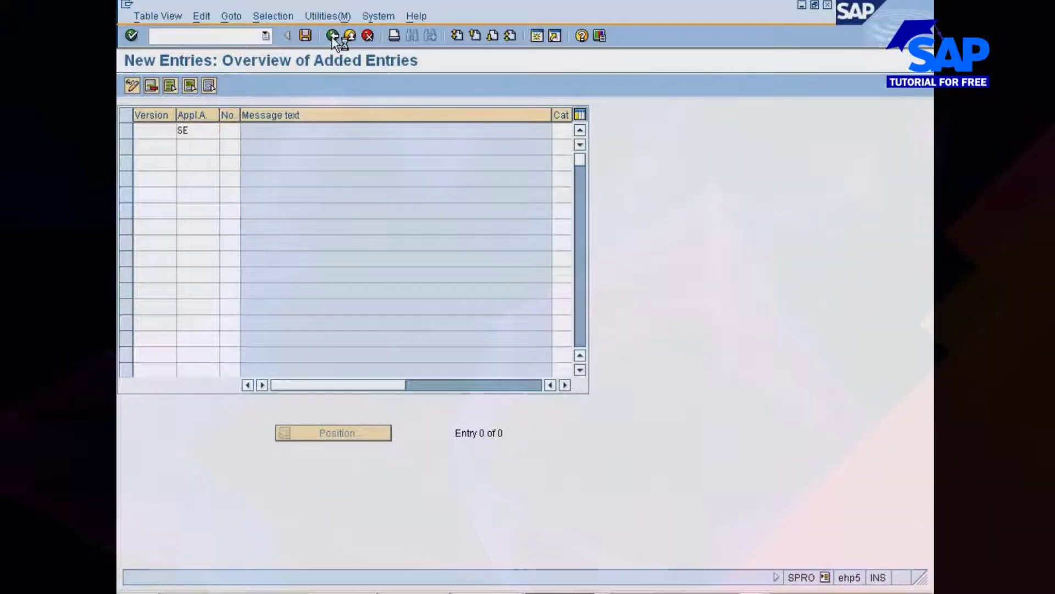
left_click(367, 35)
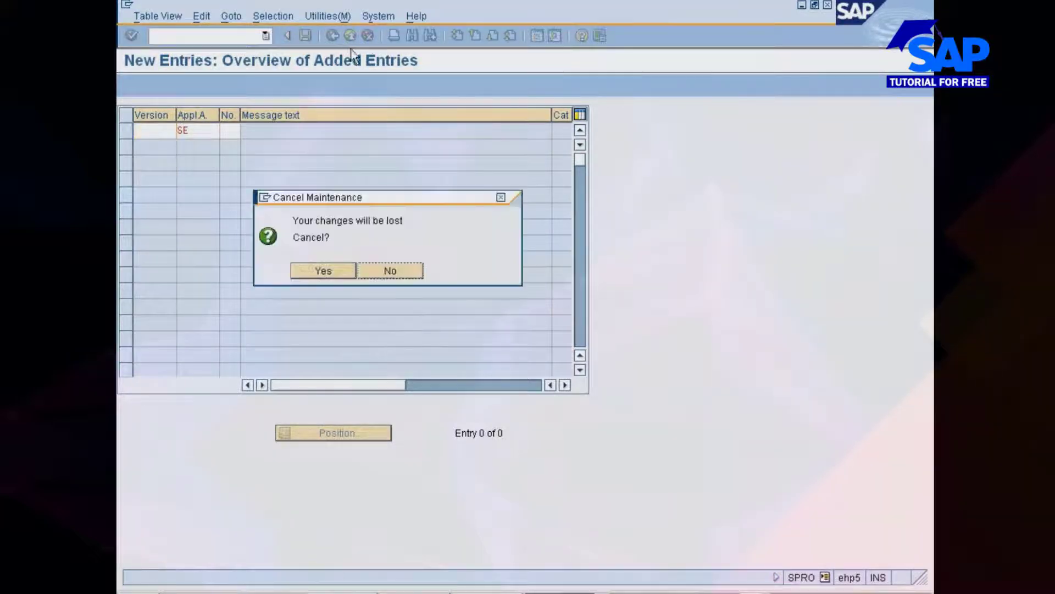
left_click(322, 273)
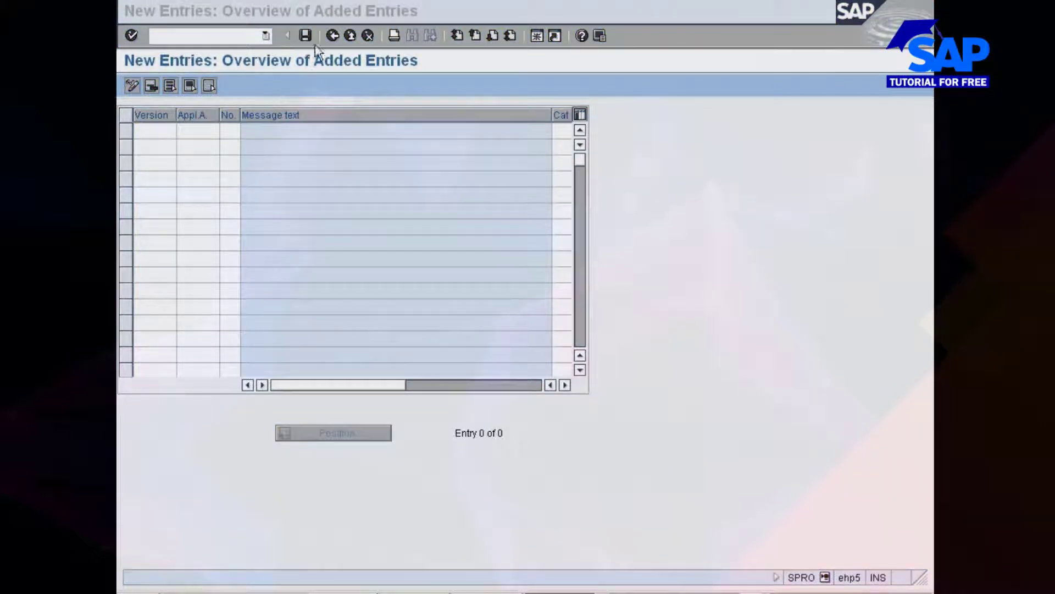
left_click(333, 38)
left_click(333, 37)
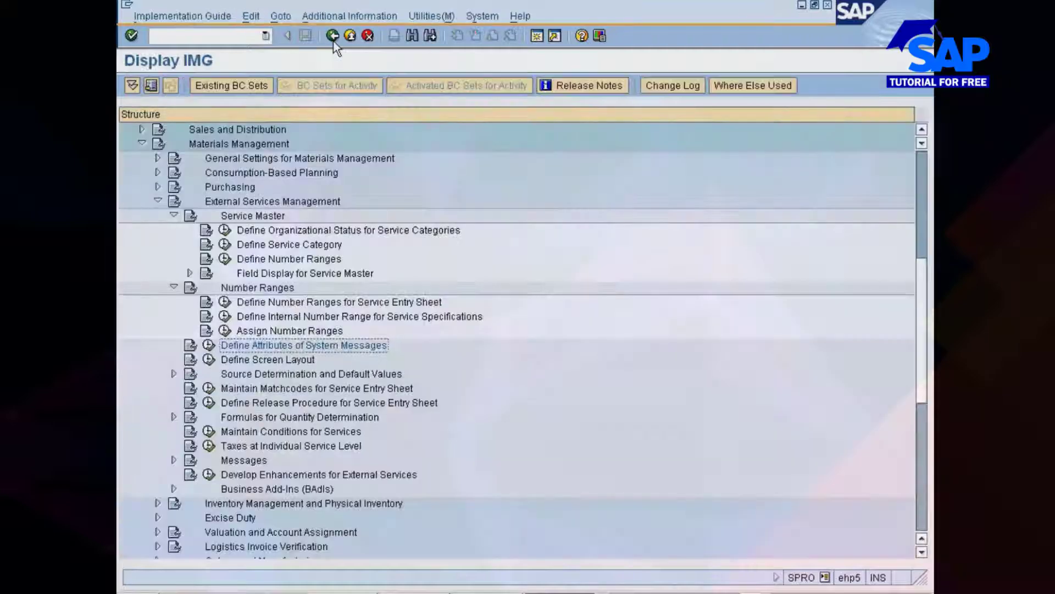
Execute Define Screen Layout, examine the field selection strings in the details of key 5 Entry, and return to the guide
left_click(267, 360)
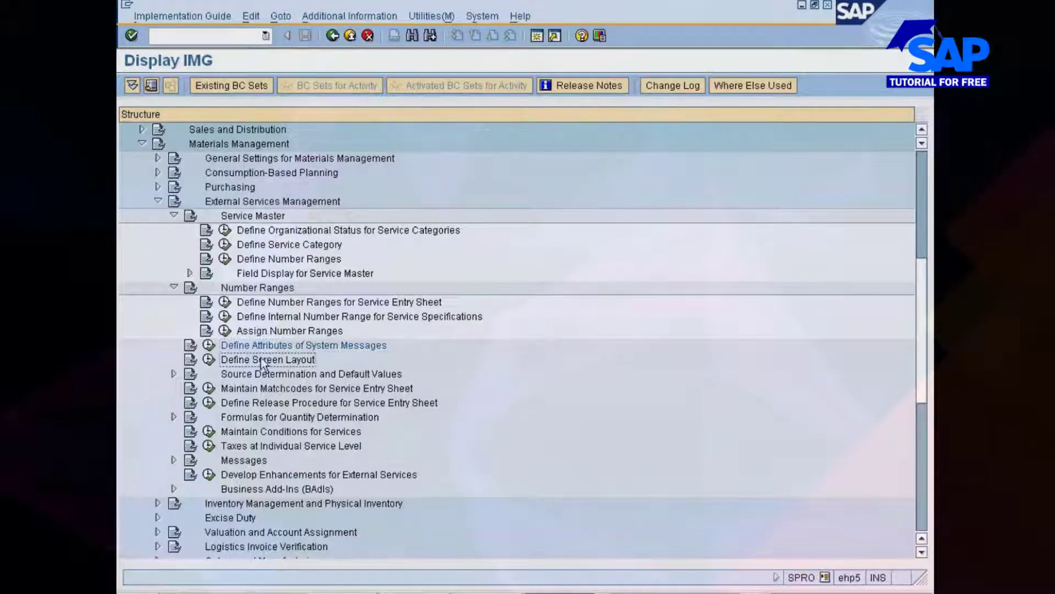
left_click(210, 360)
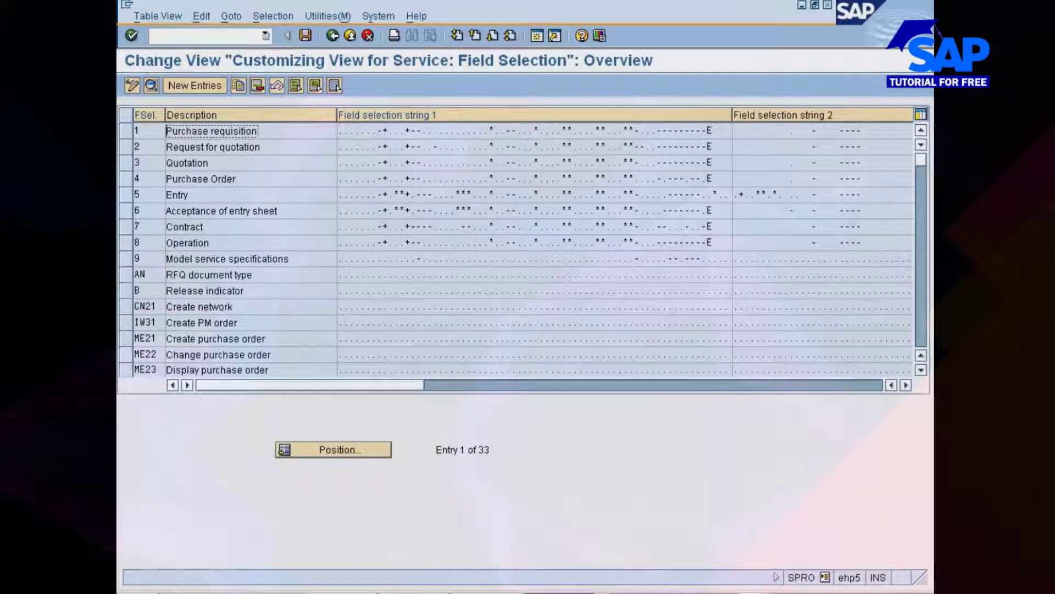
left_click(126, 195)
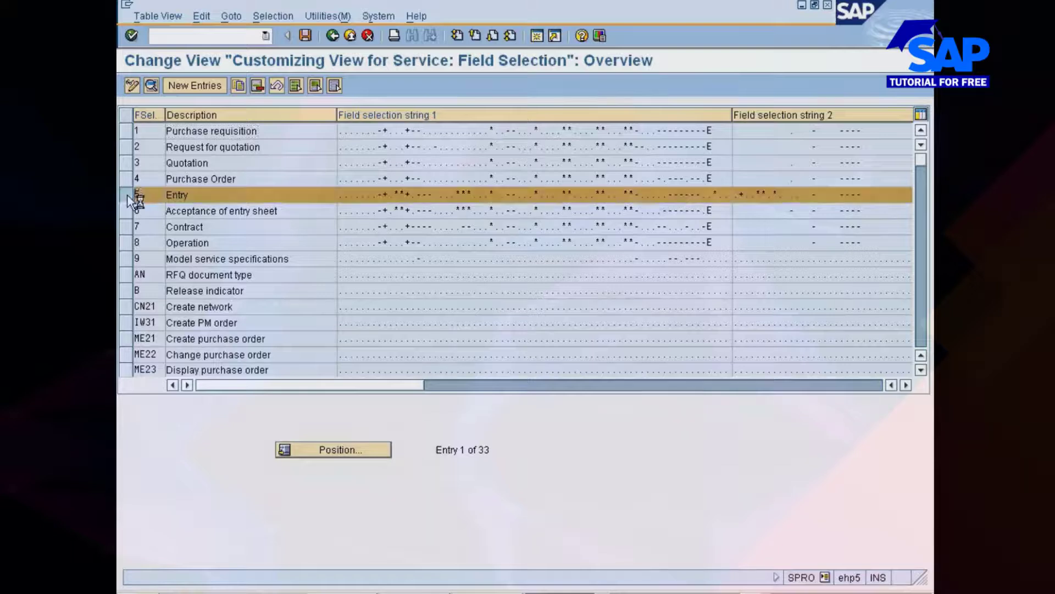
left_click(152, 86)
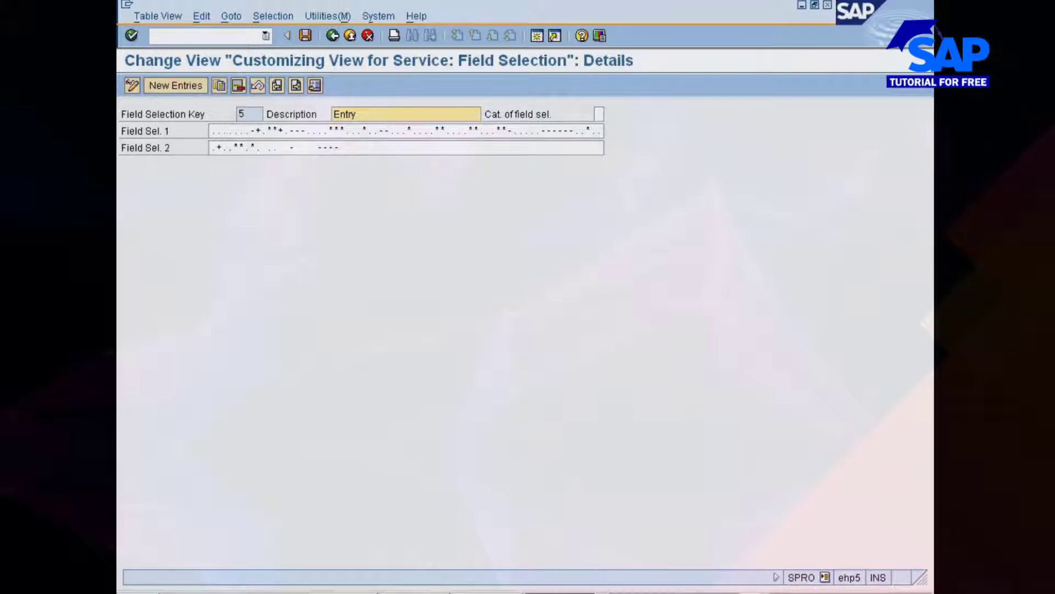
left_click_drag(212, 131, 592, 132)
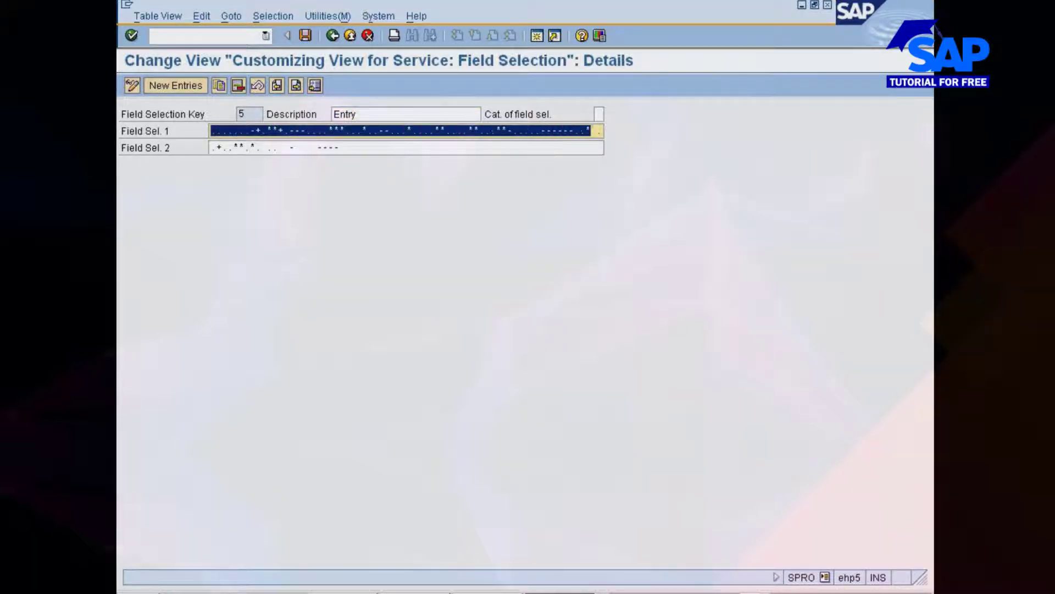
left_click(602, 132)
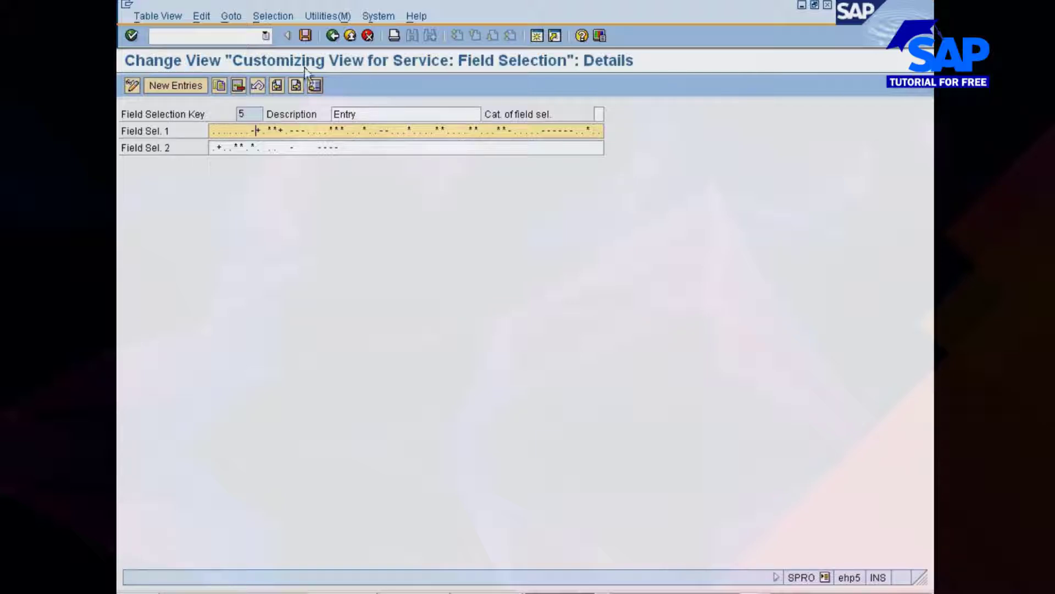
left_click(332, 36)
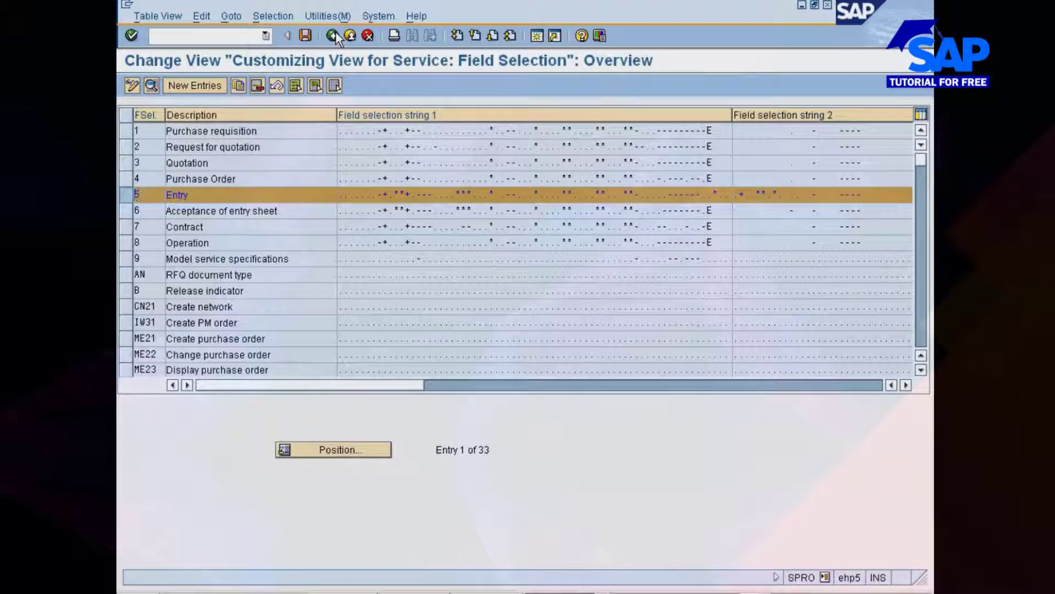
left_click(333, 36)
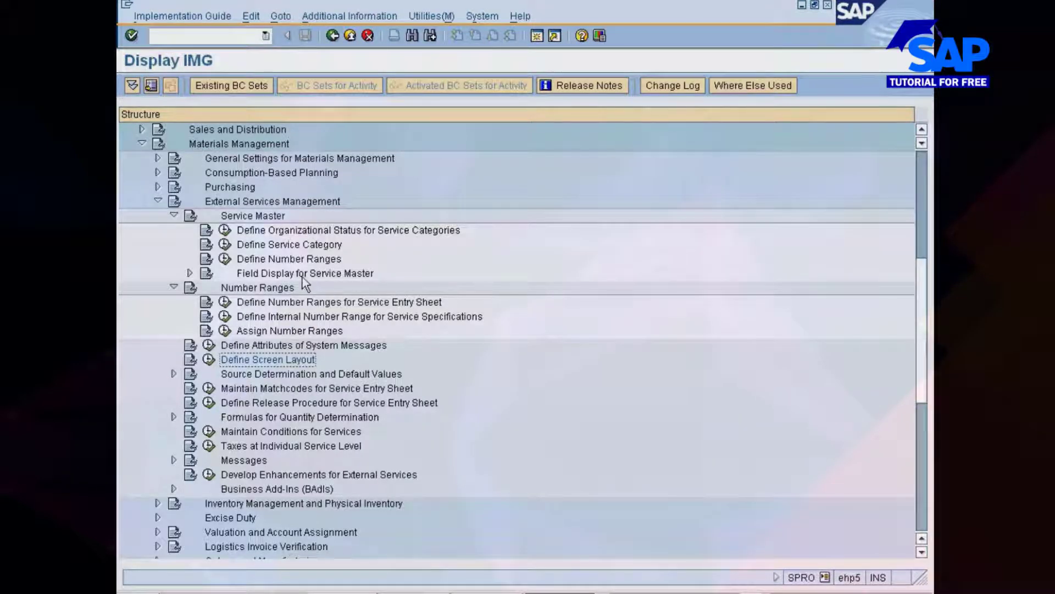
Execute Define Screen Layout and examine the list of field selection keys, from purchase requisition through the transaction and item category entries
left_click(208, 361)
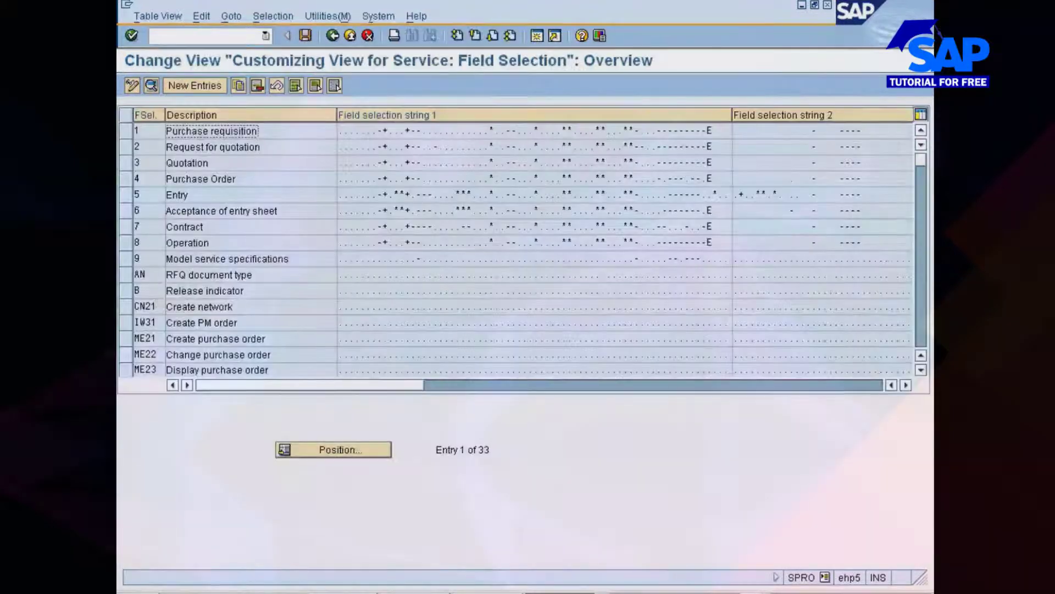
scroll(517, 247, "down", 1)
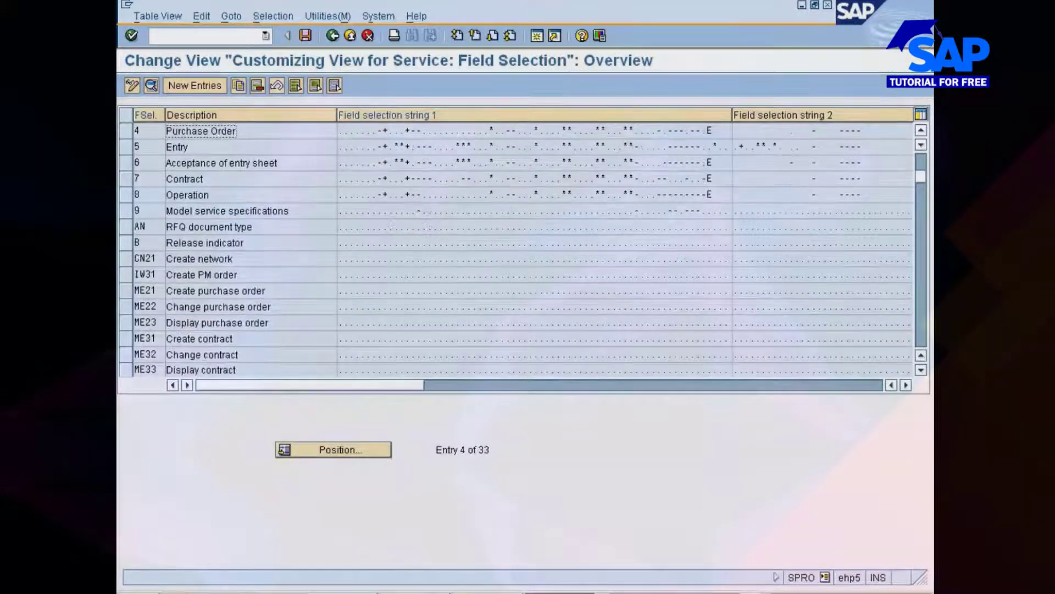
left_click(134, 293)
scroll(137, 296, "down", 2)
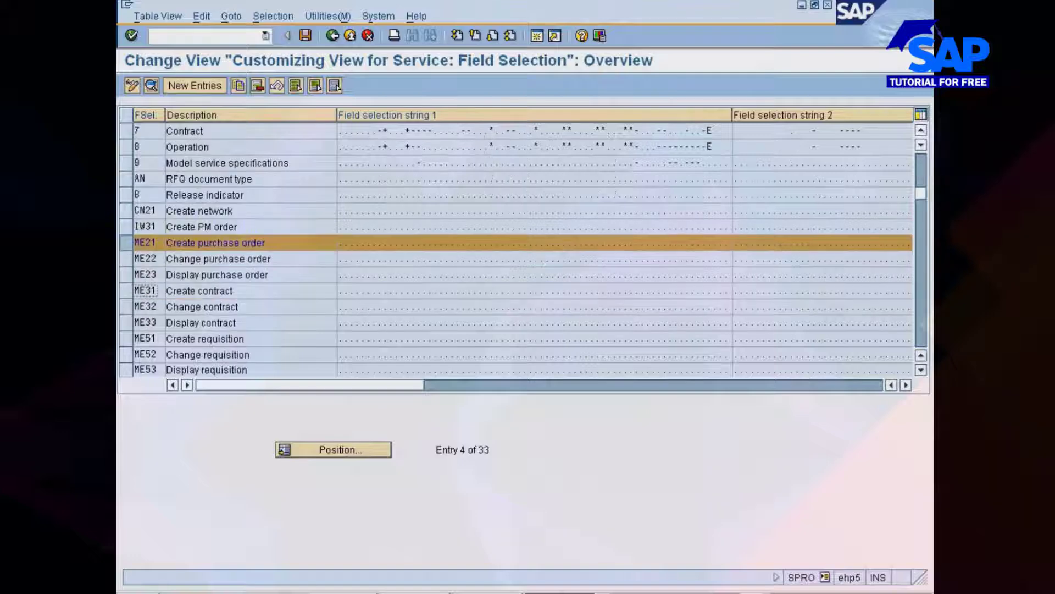
scroll(135, 291, "down", 2)
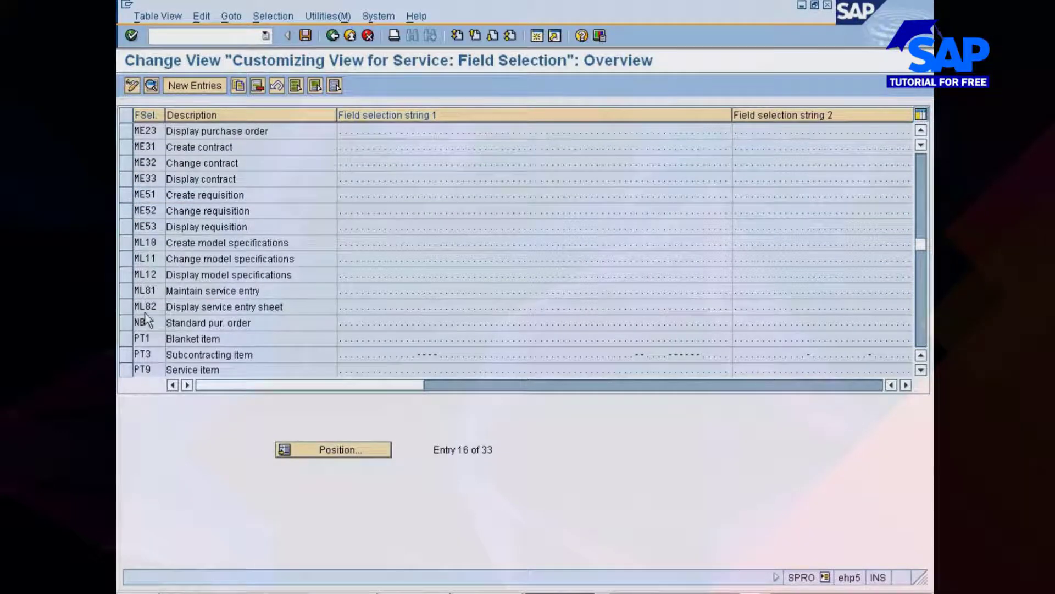
scroll(135, 288, "up", 2)
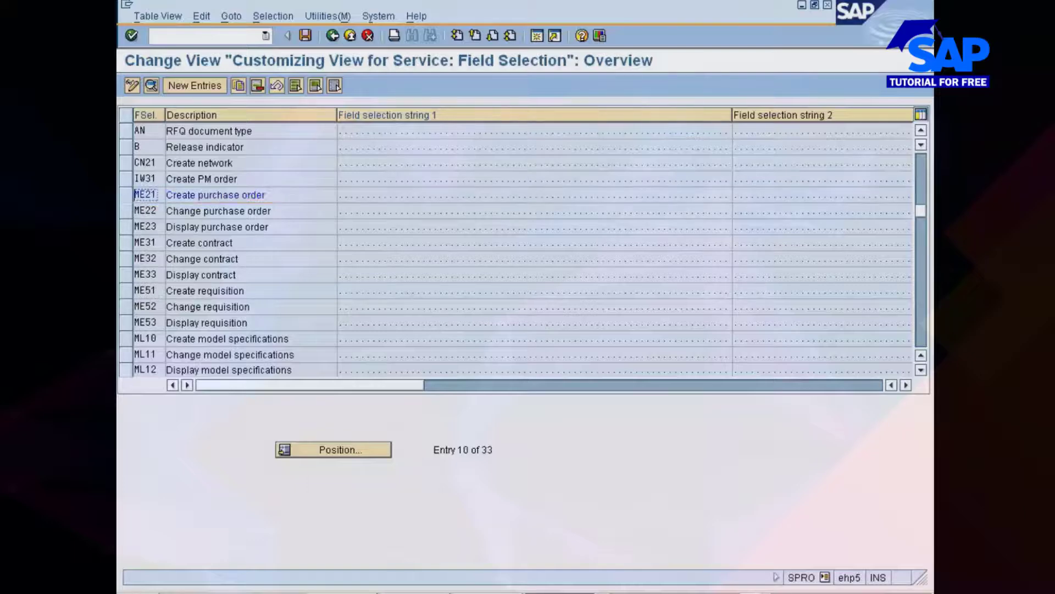
scroll(132, 204, "down", 1)
scroll(517, 247, "down", 1)
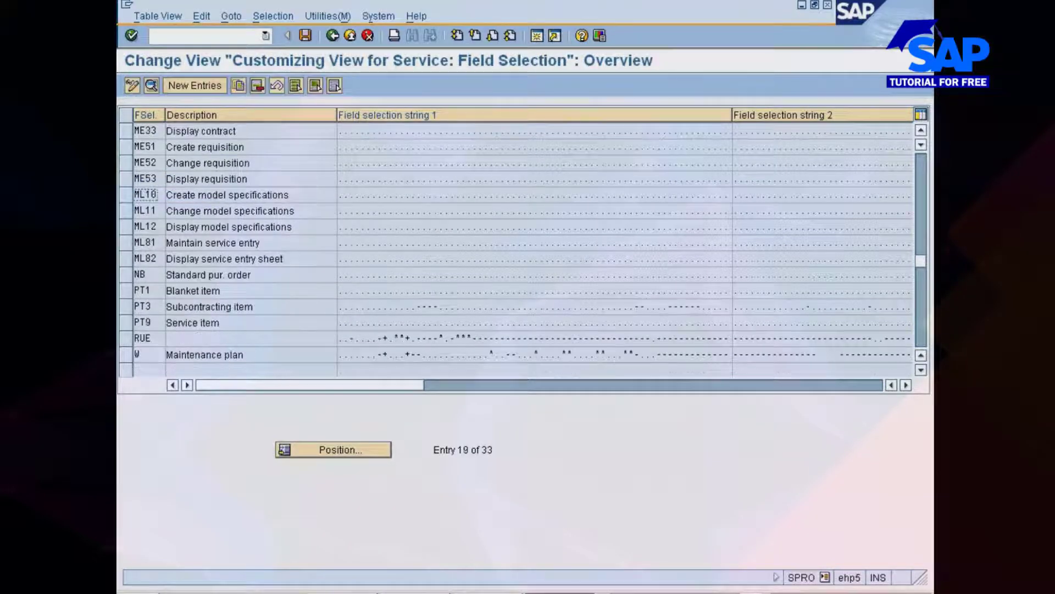
Examine the field selection details of key NB Standard pur. order, and return to the implementation guide
left_click(135, 275)
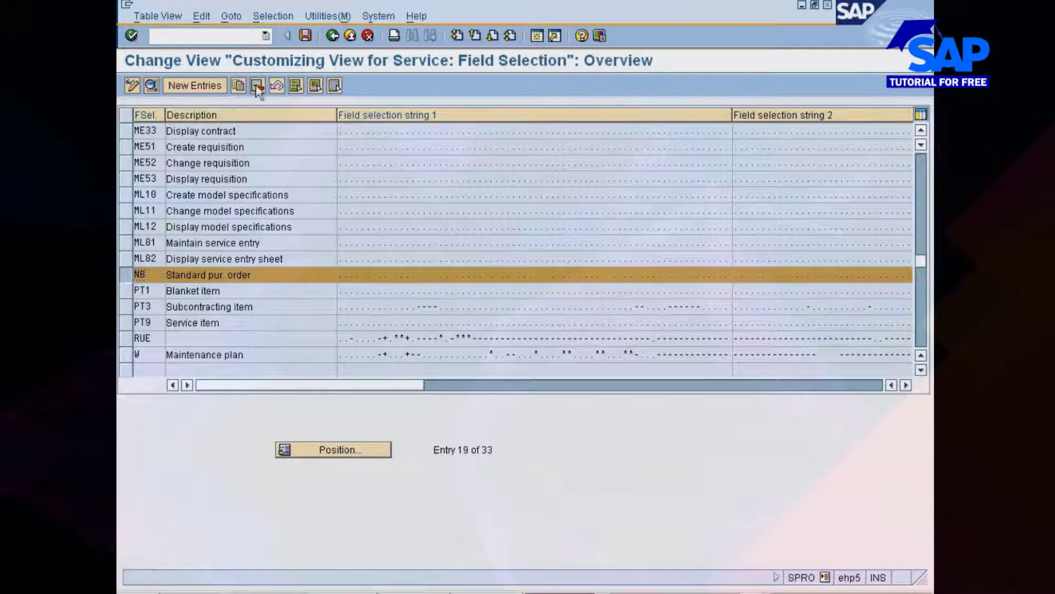
left_click(150, 86)
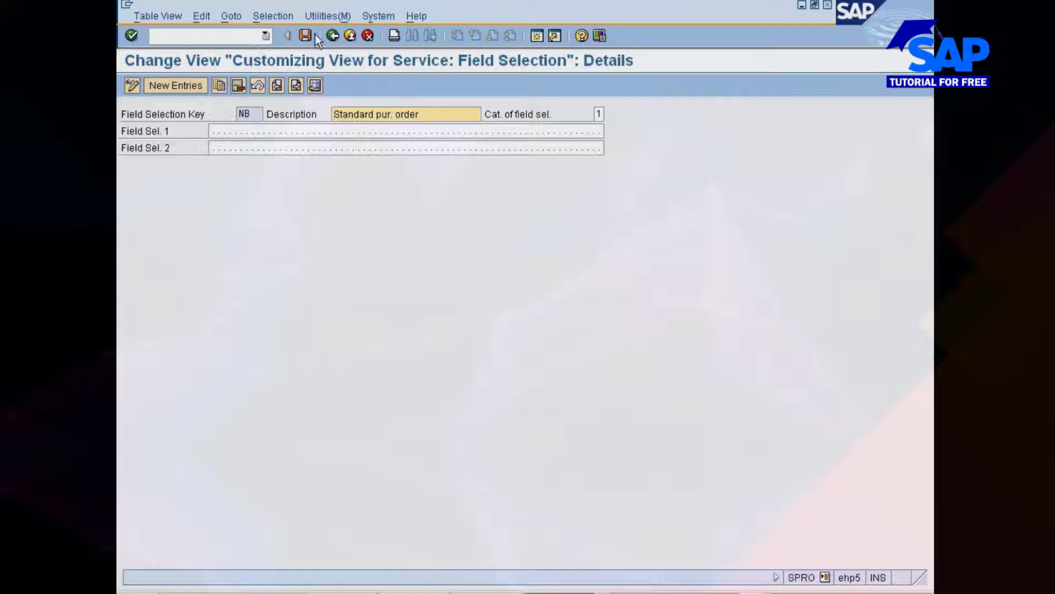
left_click(333, 35)
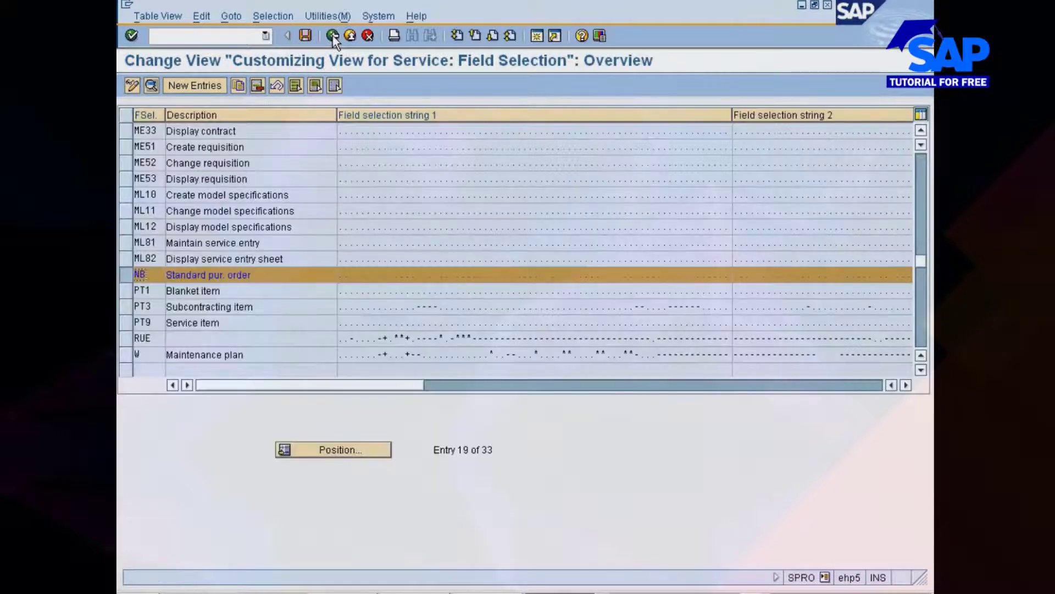
scroll(322, 169, "down", 2)
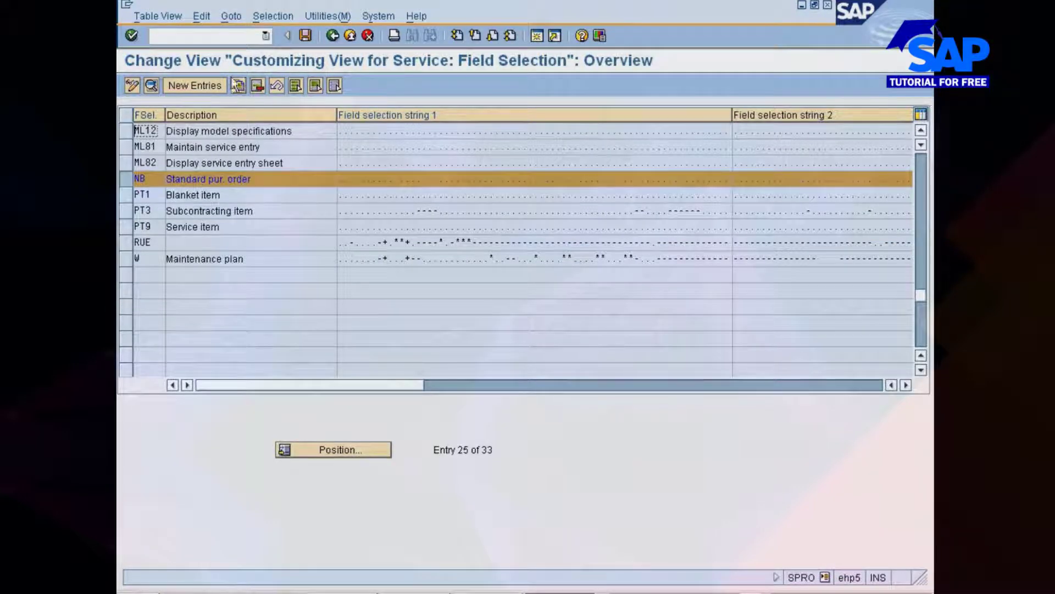
left_click(333, 38)
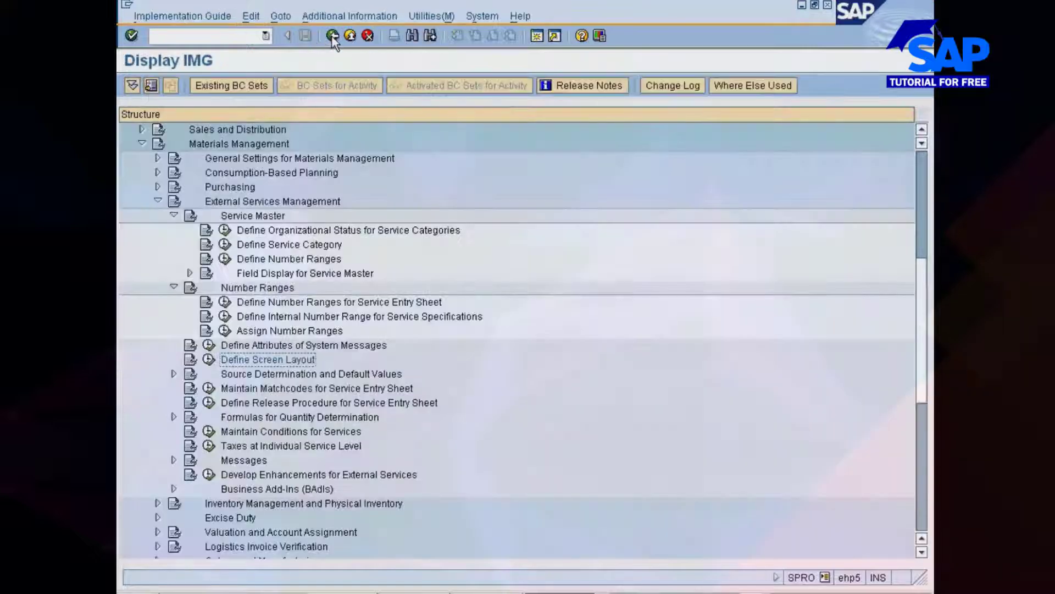
Expand Source Determination and Default Values and execute its activity for Client
left_click(273, 376)
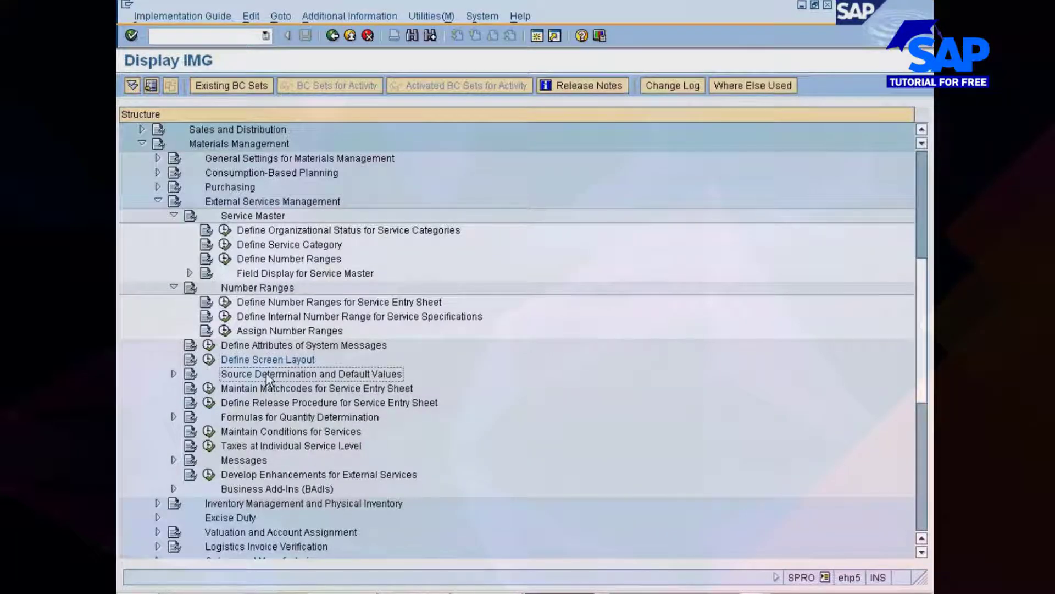
left_click(174, 374)
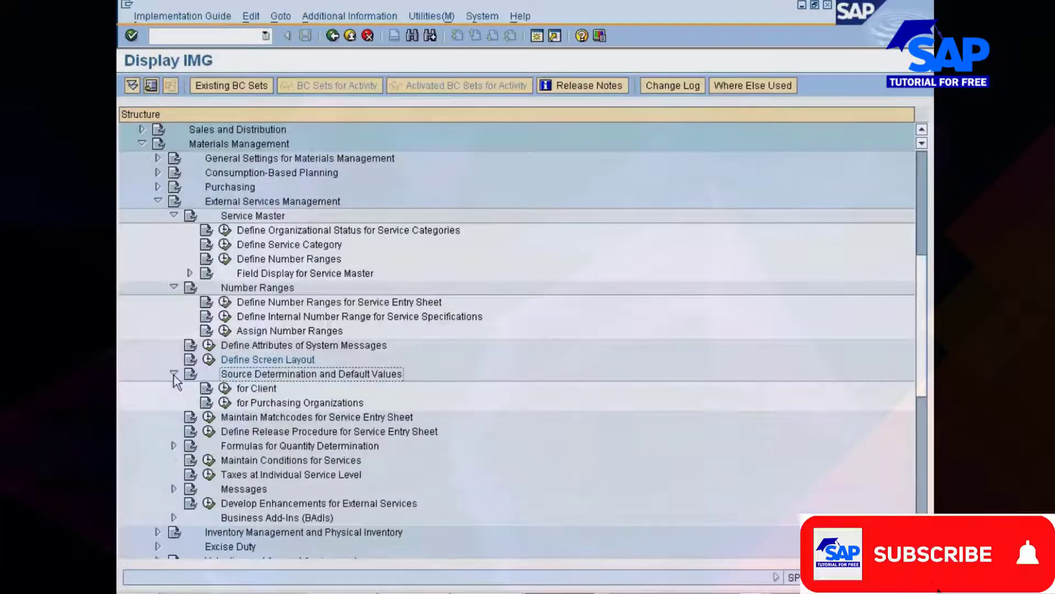
left_click(264, 389)
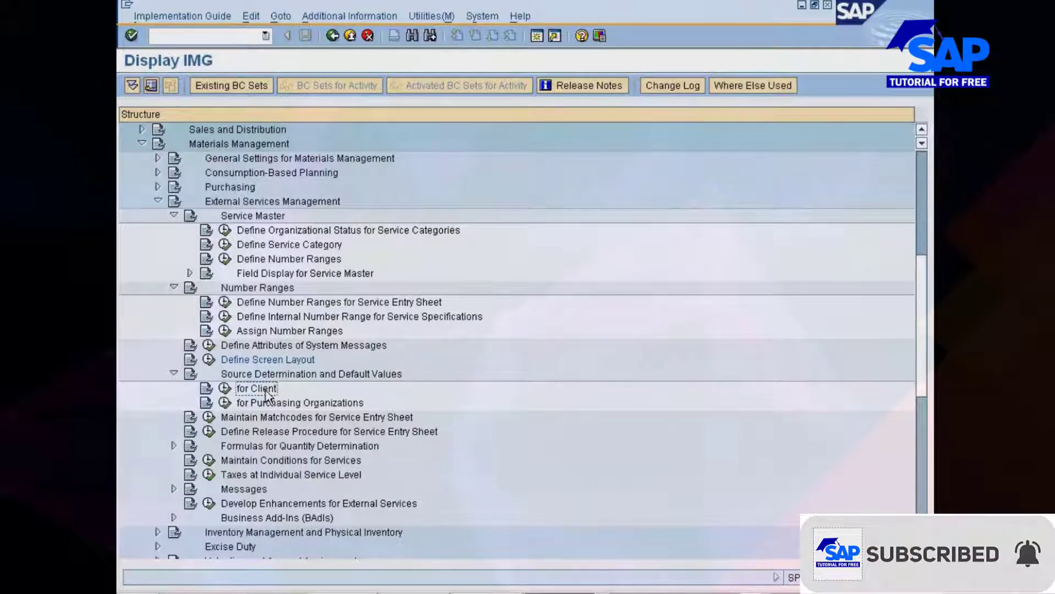
double_click(266, 390)
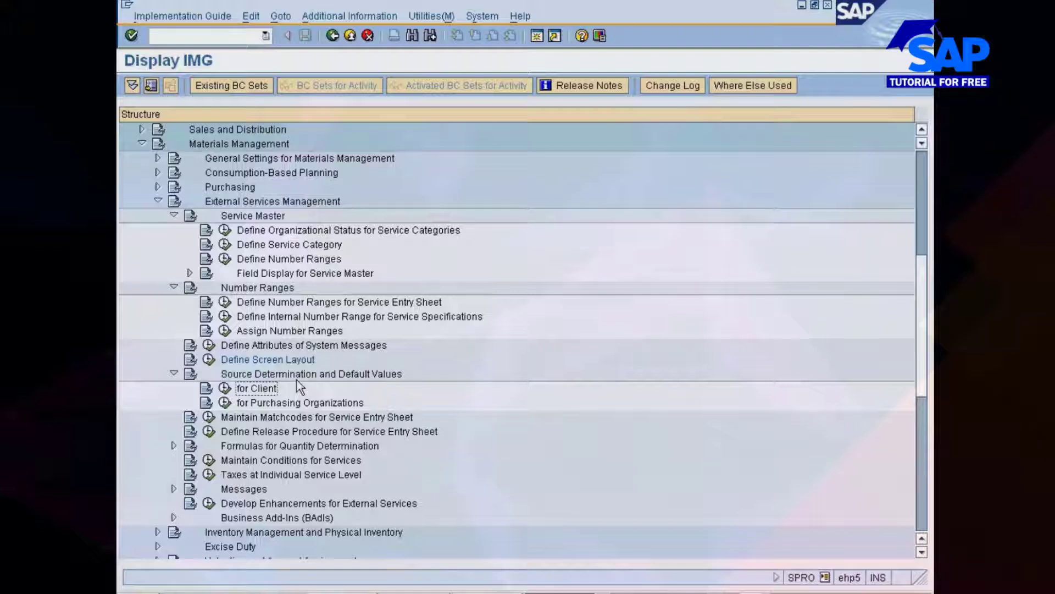
left_click(289, 403)
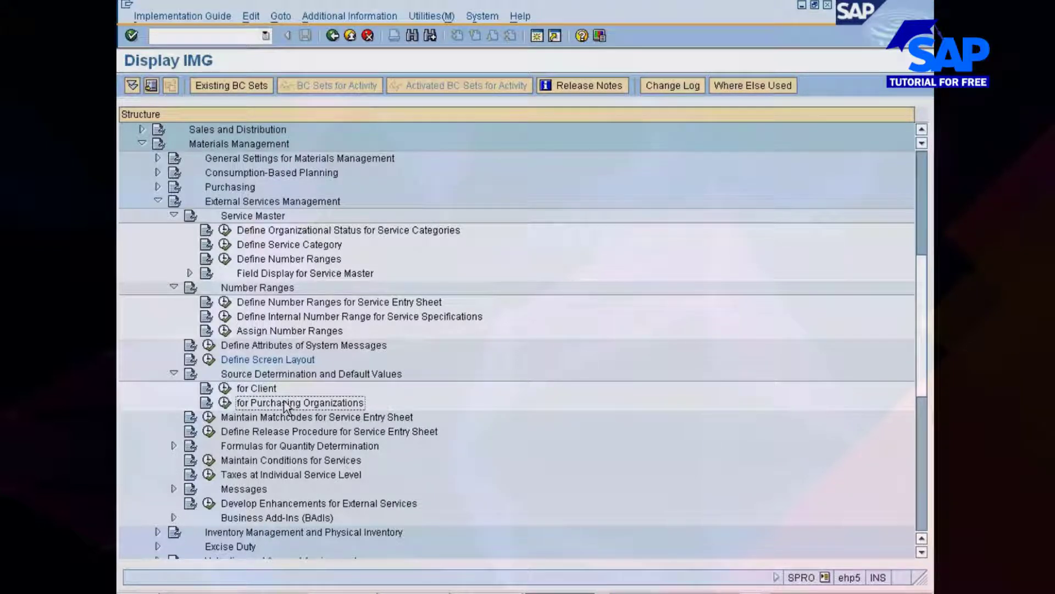
left_click(225, 387)
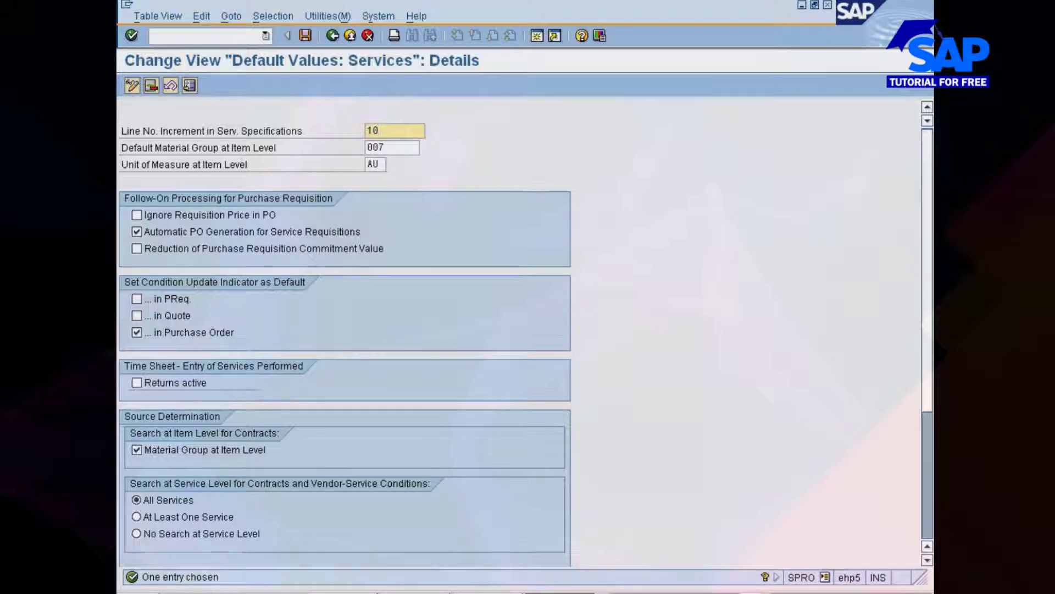
Examine the default material group and unit of measure at item level in the service default values
left_click_drag(386, 147, 366, 148)
left_click(367, 147)
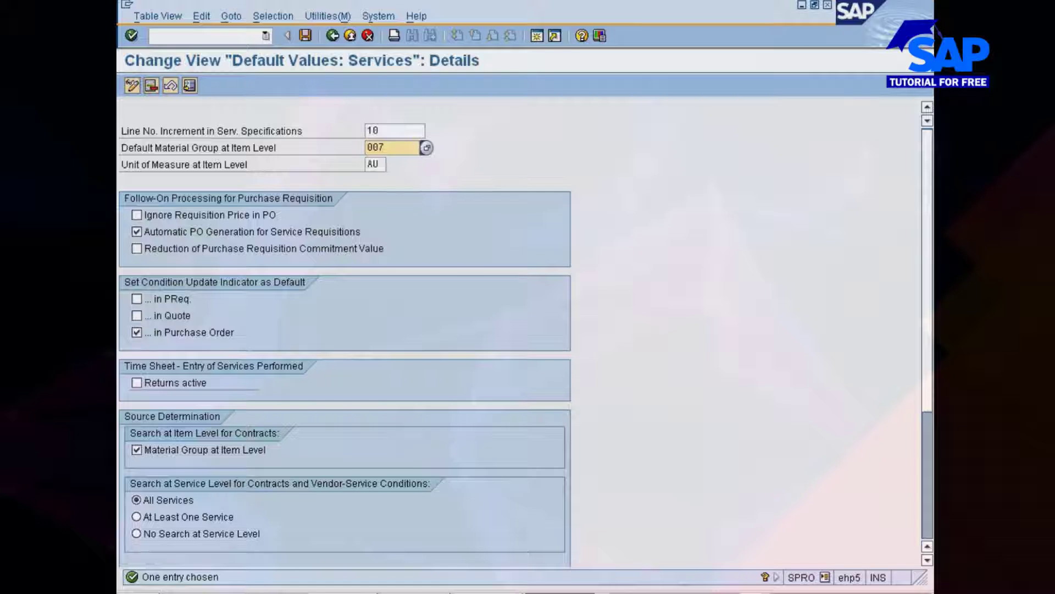
left_click(376, 164)
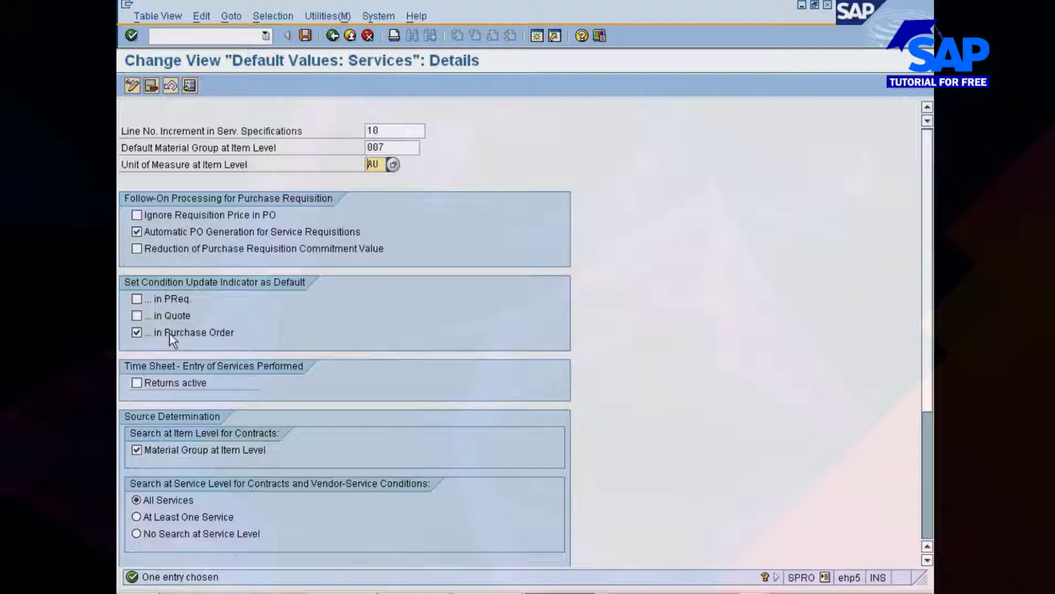
In the SAP Easy Access session, run transaction ME23N and review the pricing conditions of the displayed purchase order's item
left_click(555, 591)
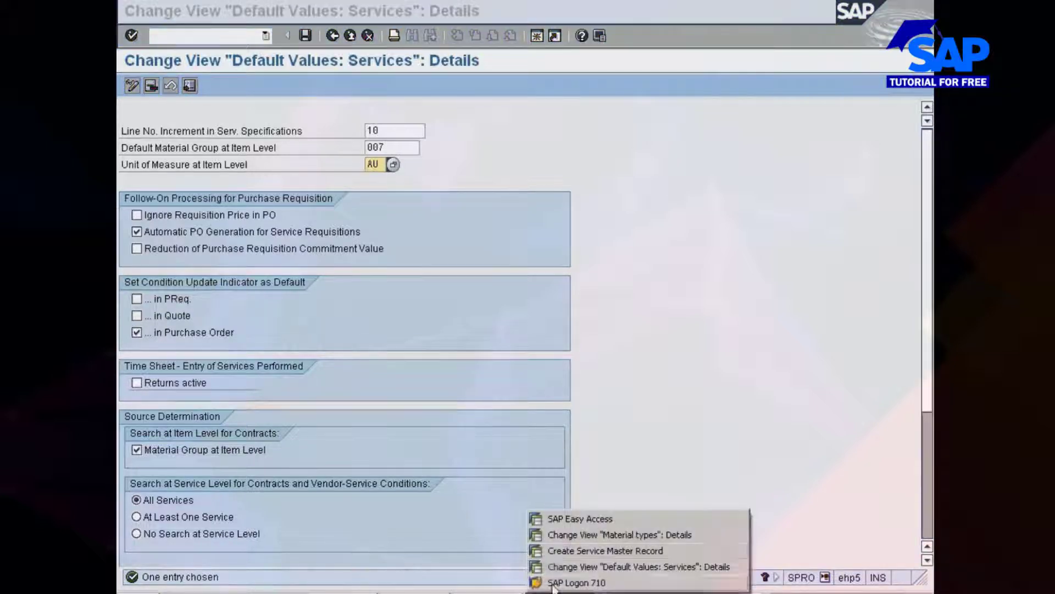
left_click(559, 521)
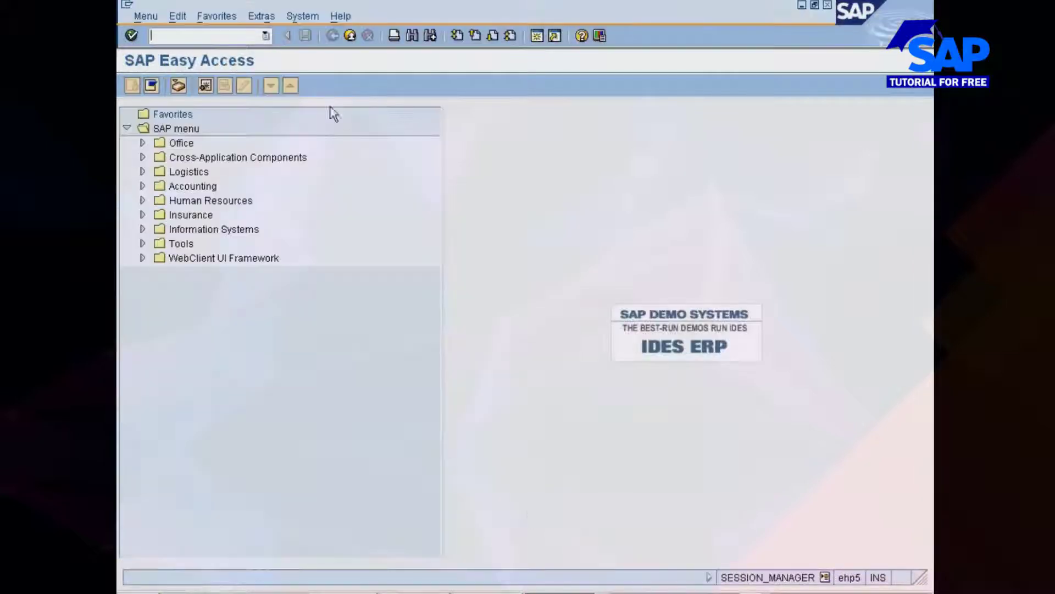
type("me23n")
key("Return")
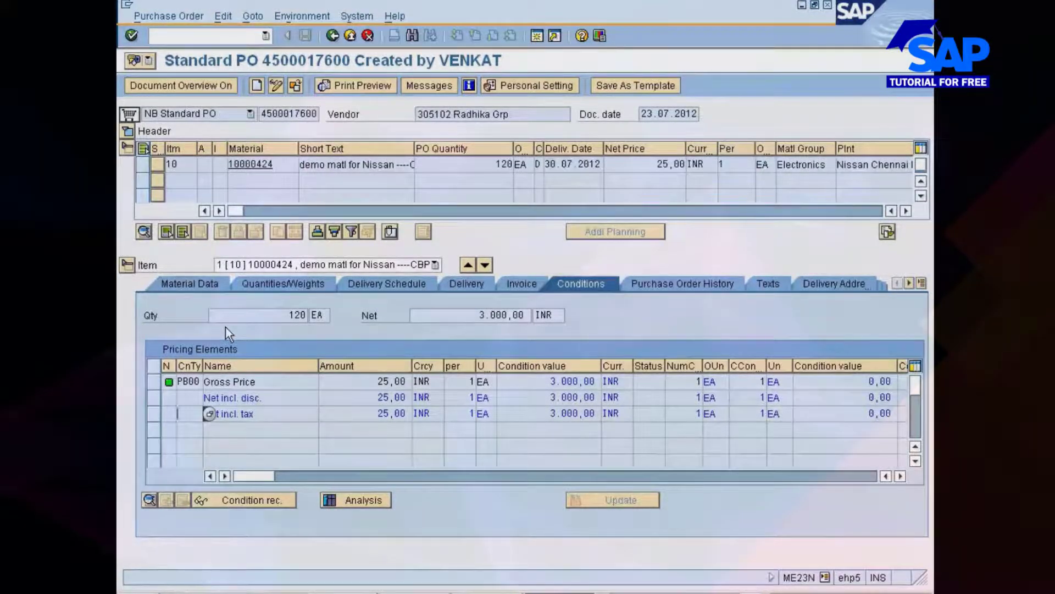
scroll(225, 327, "down", 1)
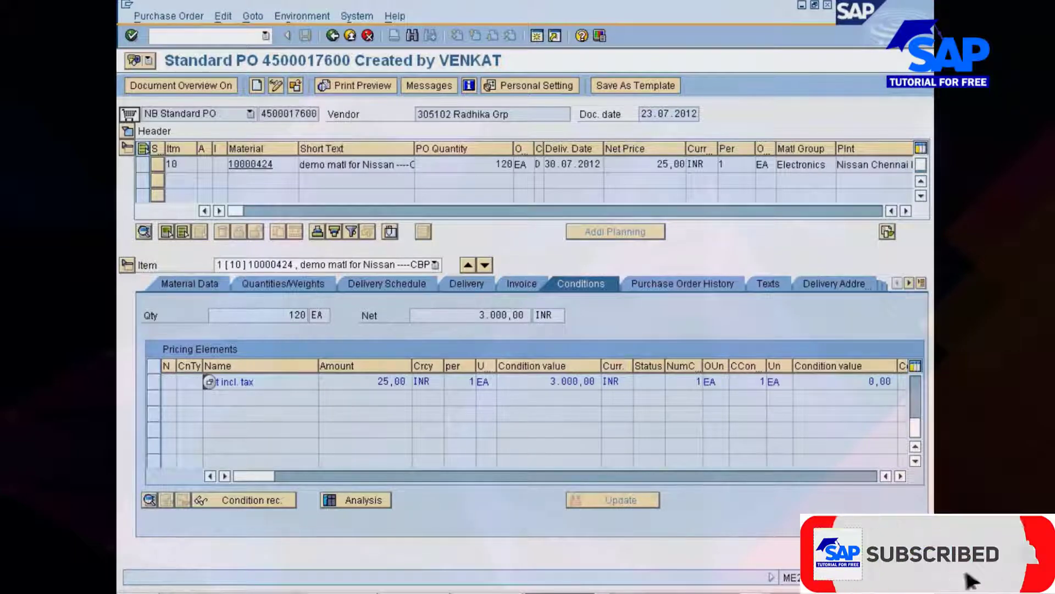
Try to open another purchase order by replacing the document number with one from the previously entered numbers
left_click(295, 86)
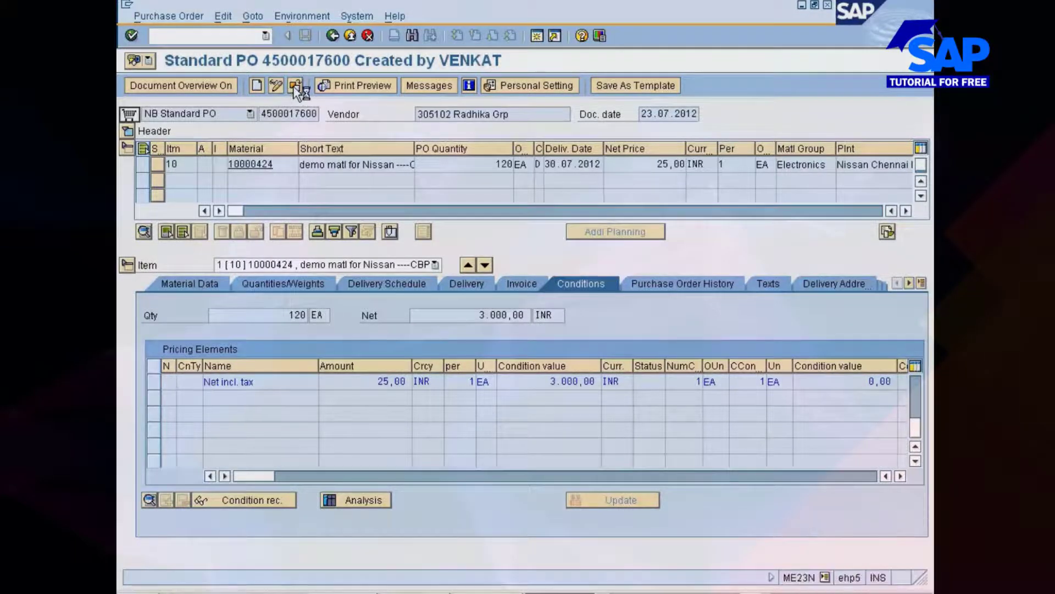
key("Delete")
key("Delete")
key("Delete")
key("Delete")
key("Delete")
key("Delete")
key("Delete")
key("Delete")
key("Delete")
key("Delete")
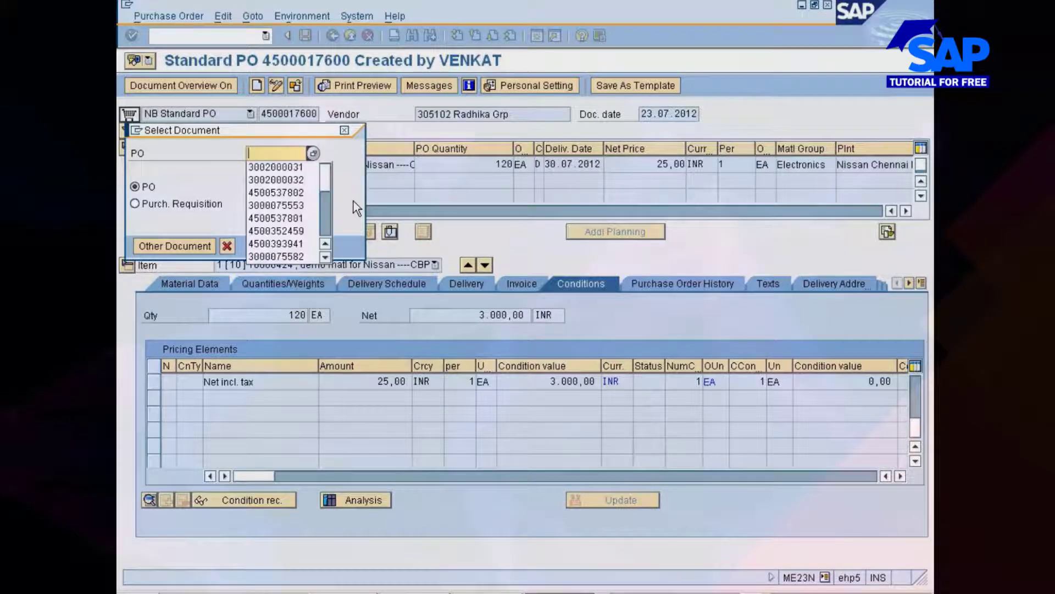
left_click(307, 194)
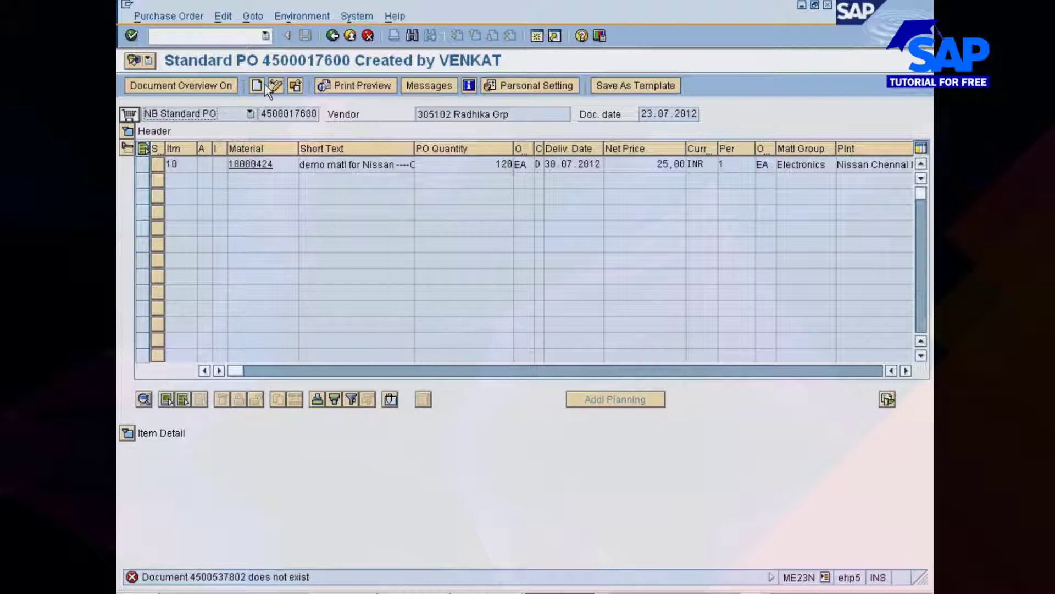
Open the purchase order number search for another document and switch it to Purchasing Documents per Vendor
left_click(280, 85)
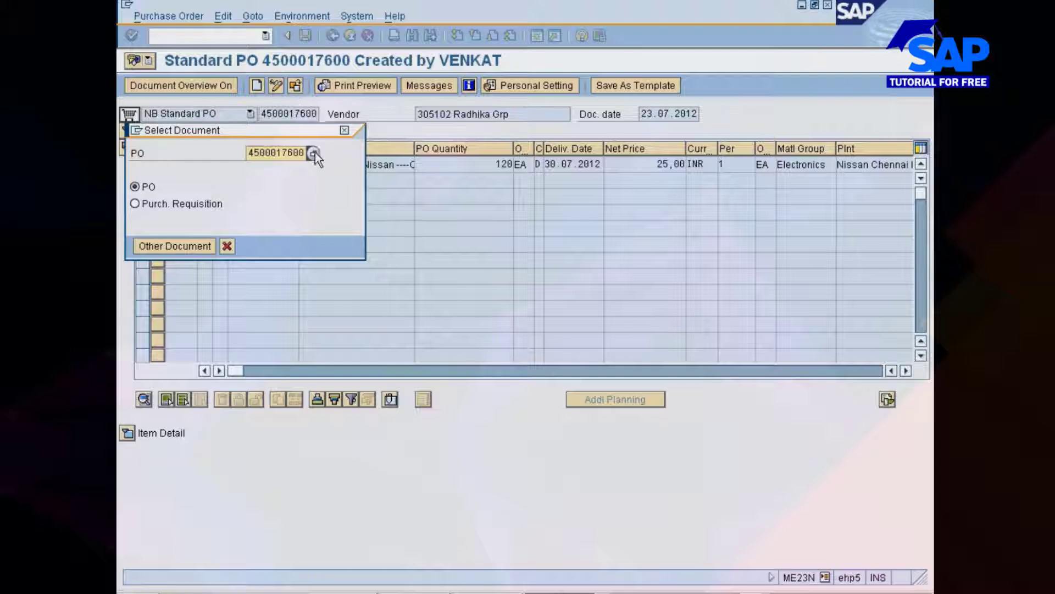
key("Return")
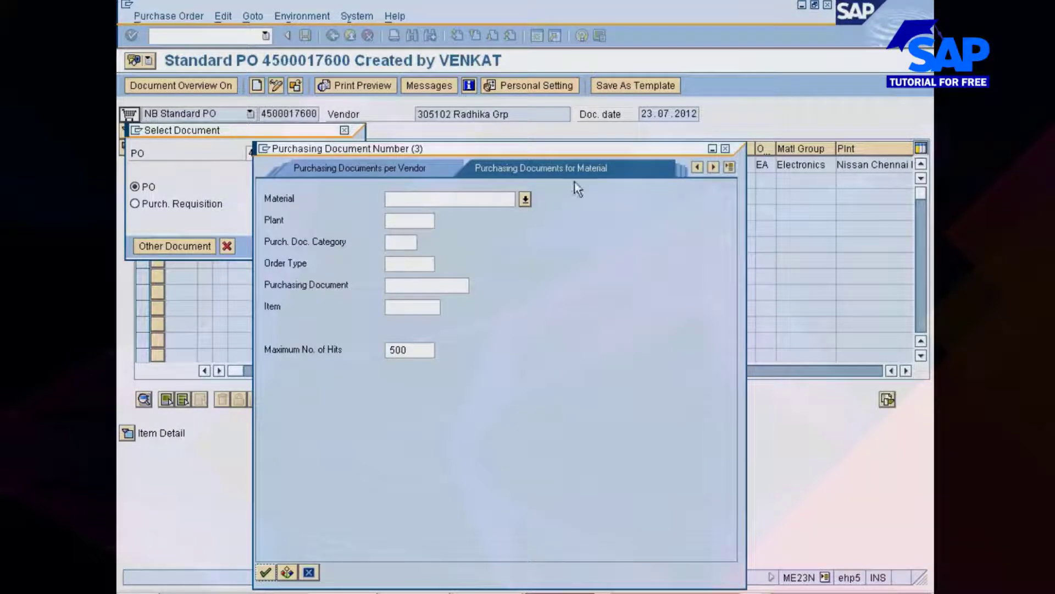
left_click(729, 167)
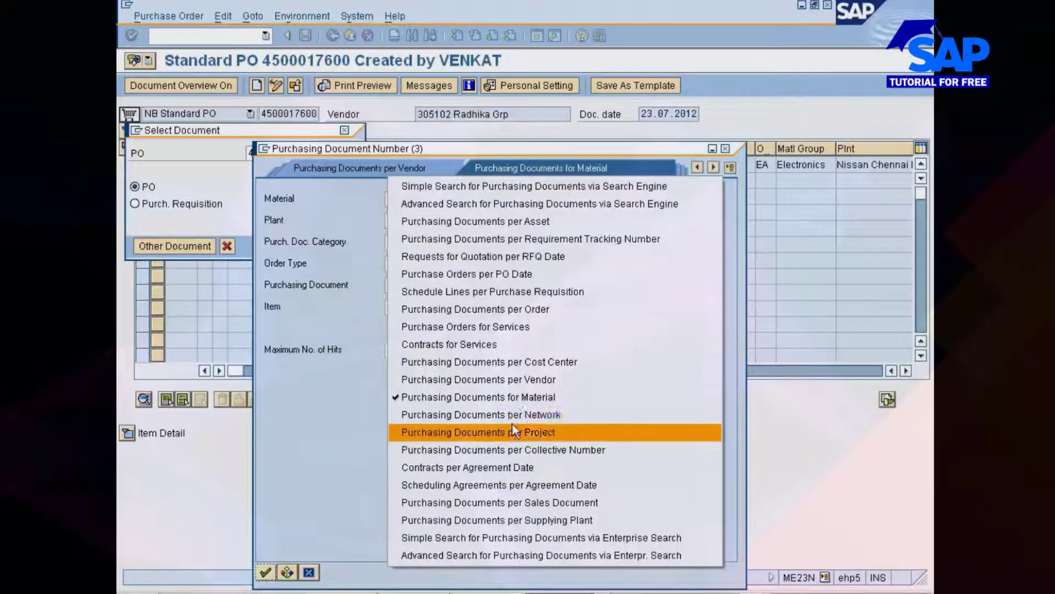
left_click(513, 378)
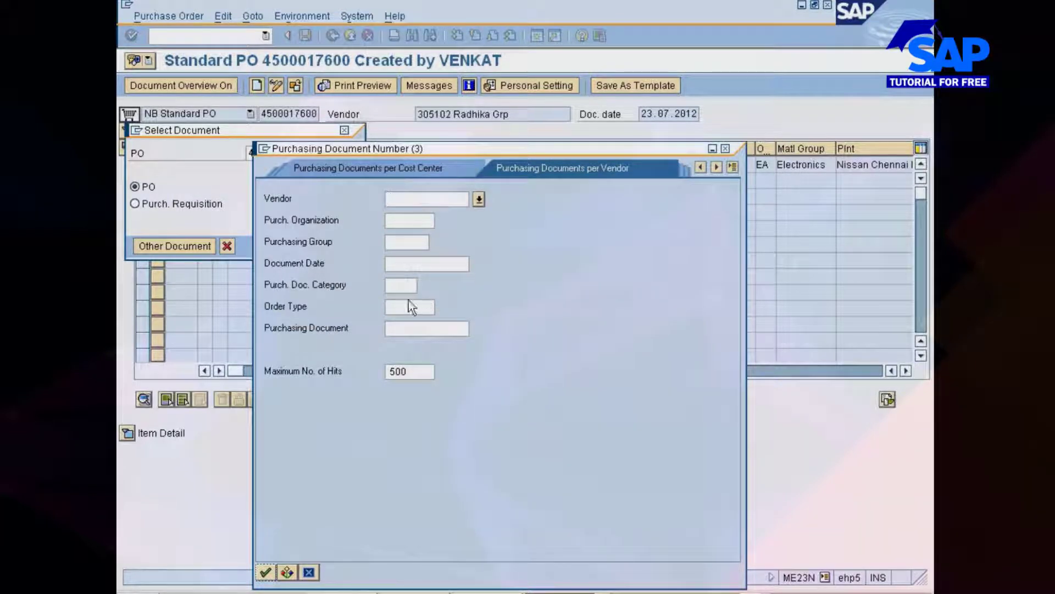
Sort the order types in descending order, choose ZNPO as the order type, and start the purchasing document search
left_click(429, 307)
left_click(442, 307)
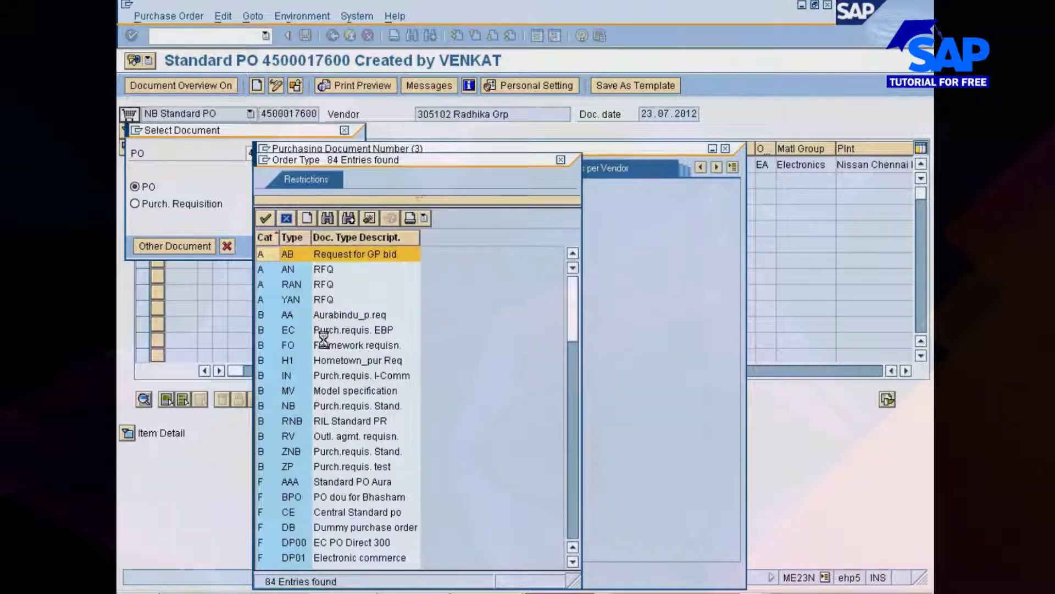
left_click(292, 237)
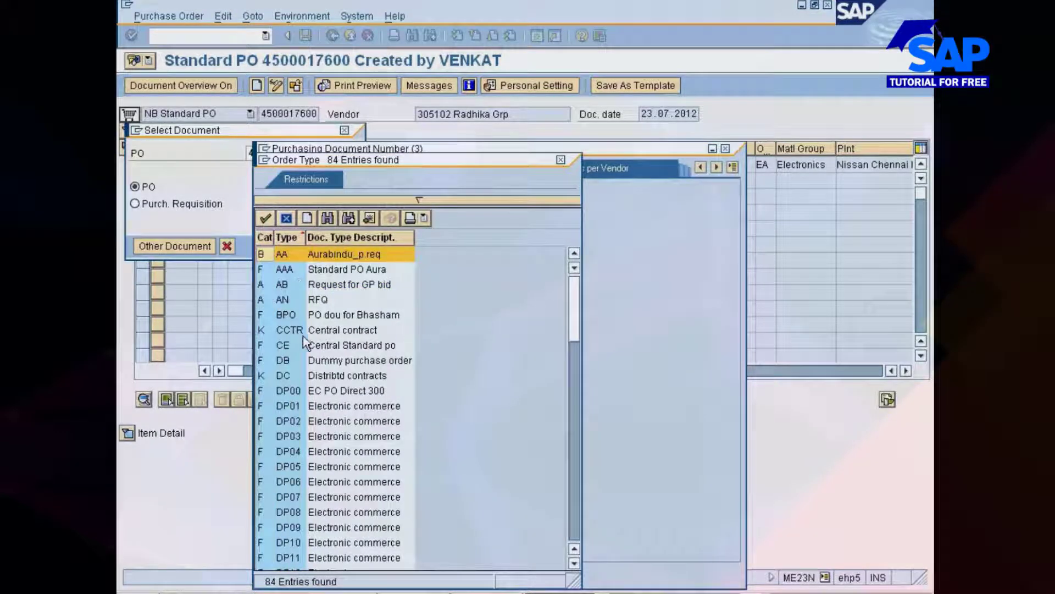
left_click(287, 238)
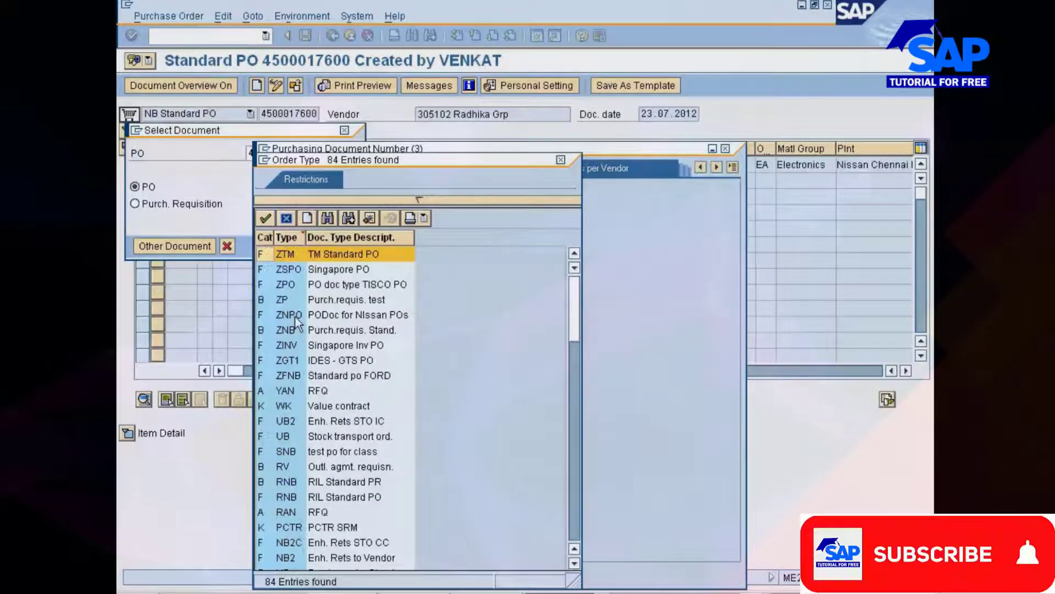
double_click(288, 315)
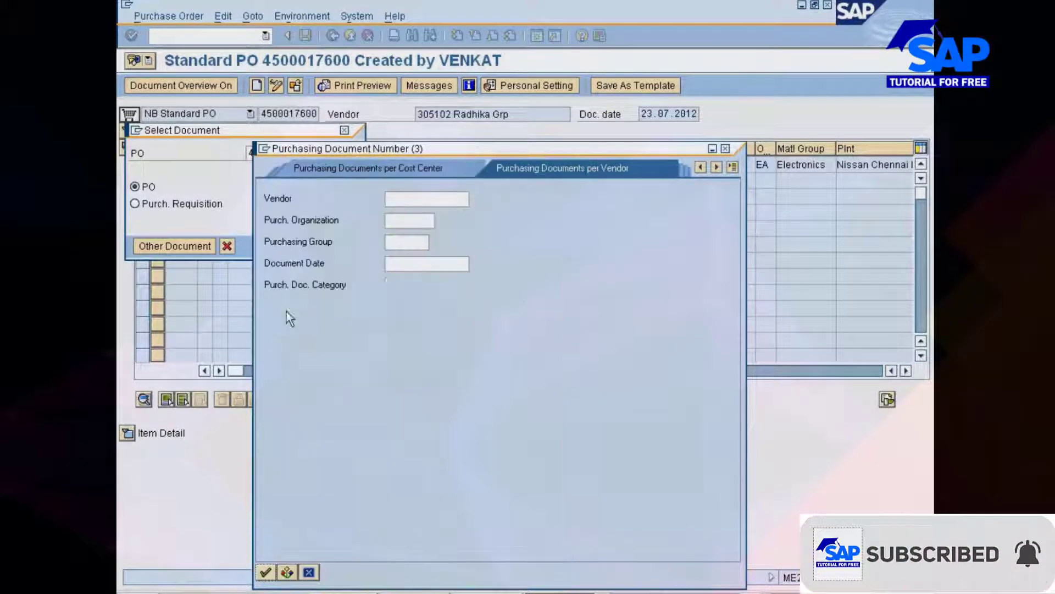
key("Return")
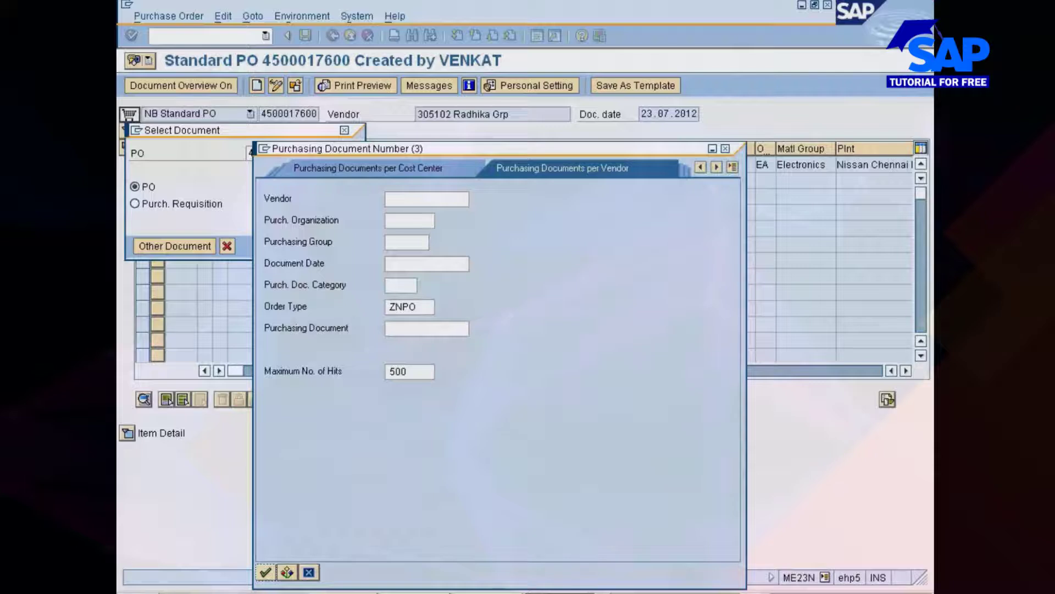
Restrict the purchasing document search to purchase document category F, purchasing organization 777C and document date 25.07.2012
left_click(401, 286)
left_click(406, 223)
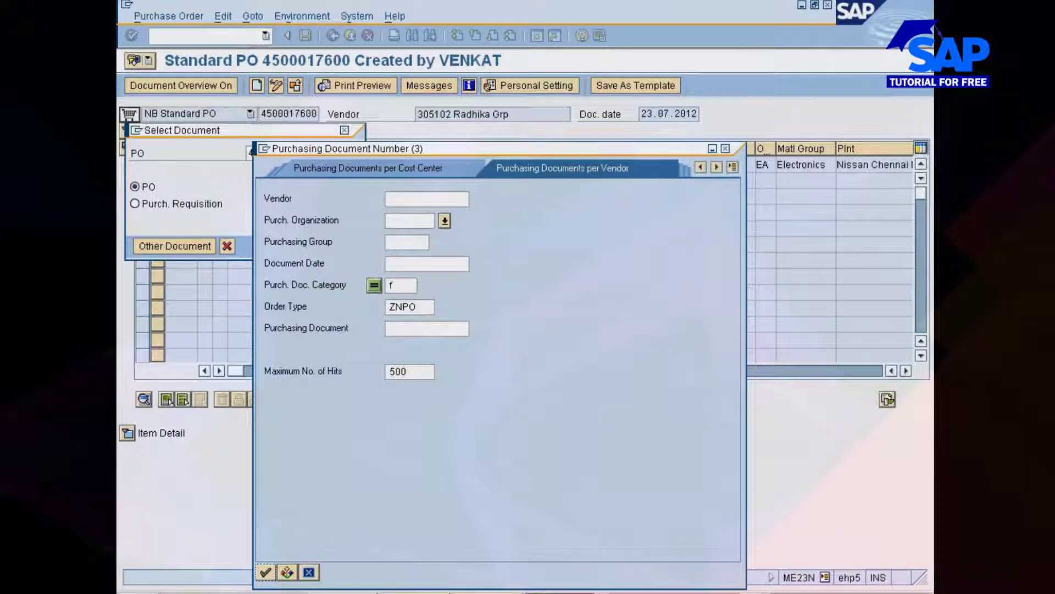
type("777c")
left_click(429, 264)
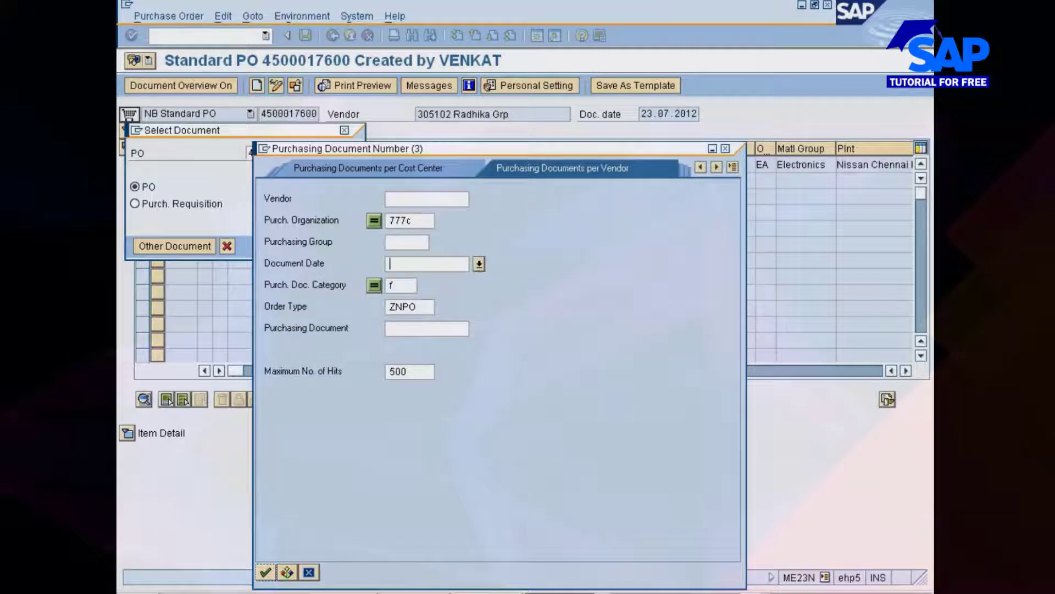
left_click(478, 266)
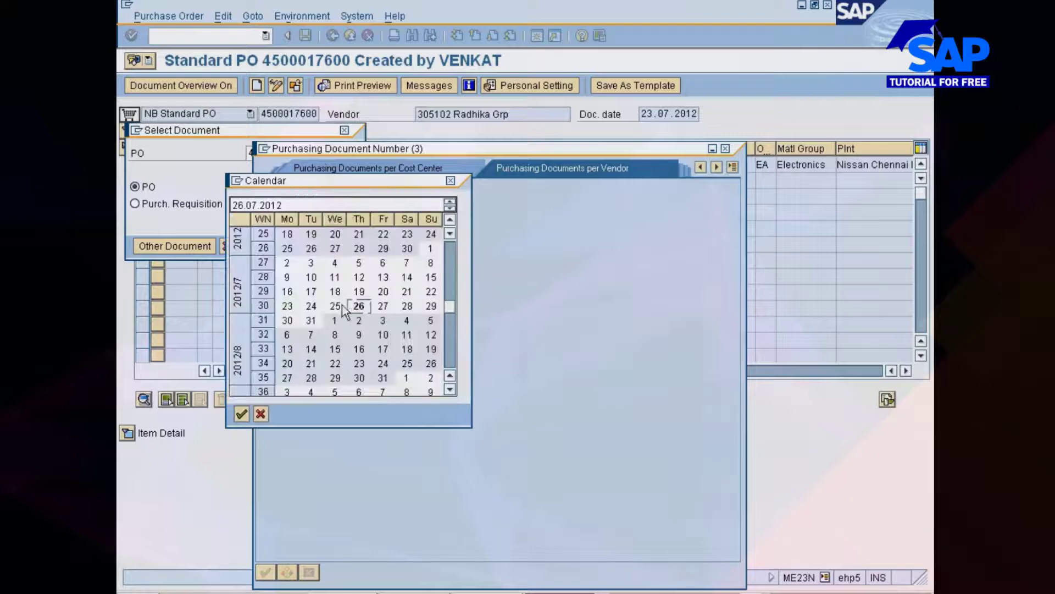
double_click(339, 305)
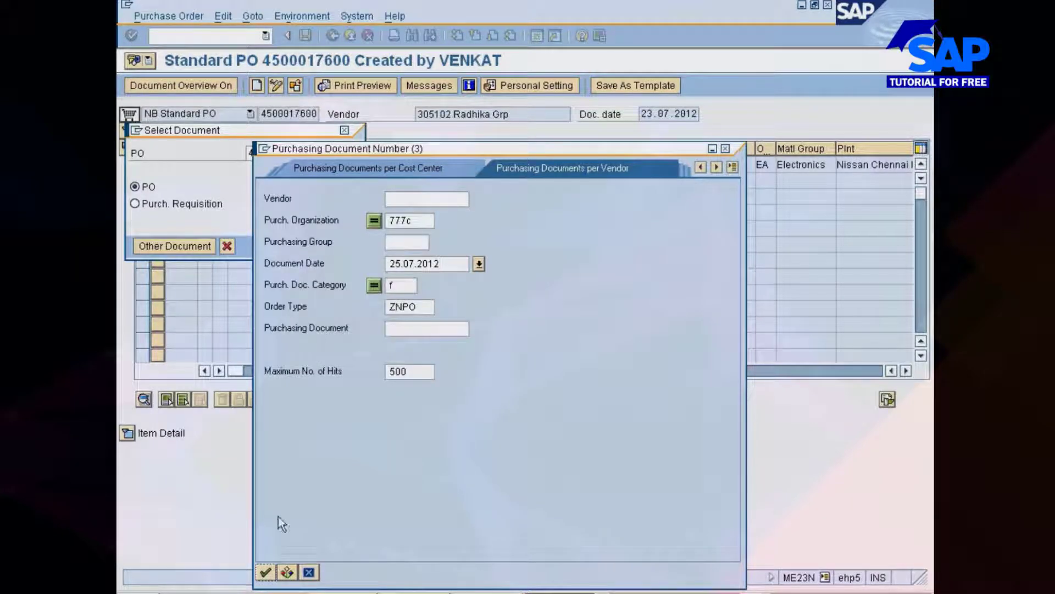
Run the document search, open the first purchase order found and expand its item details
left_click(265, 574)
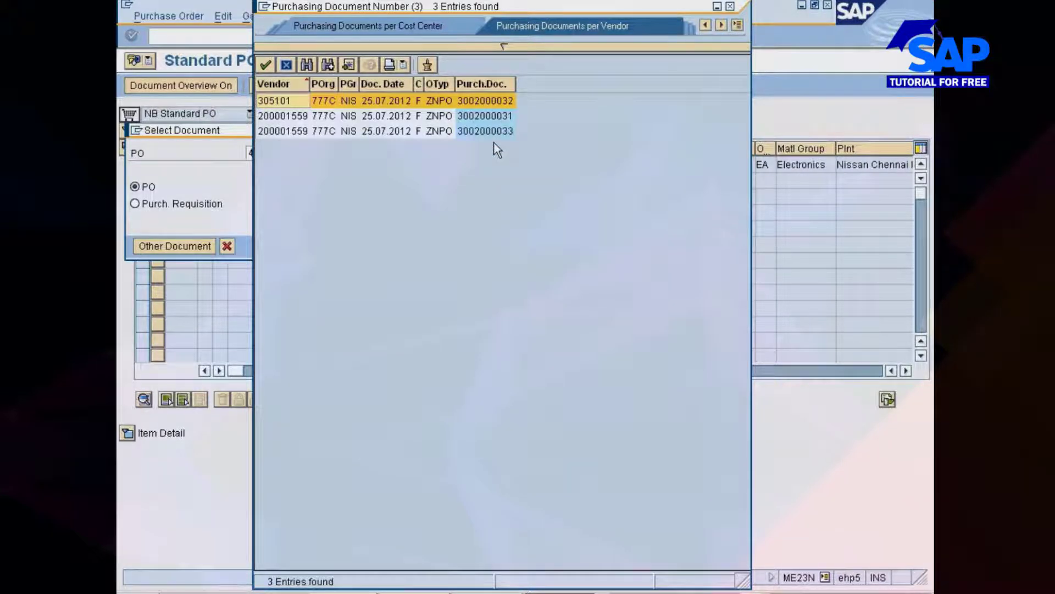
double_click(490, 101)
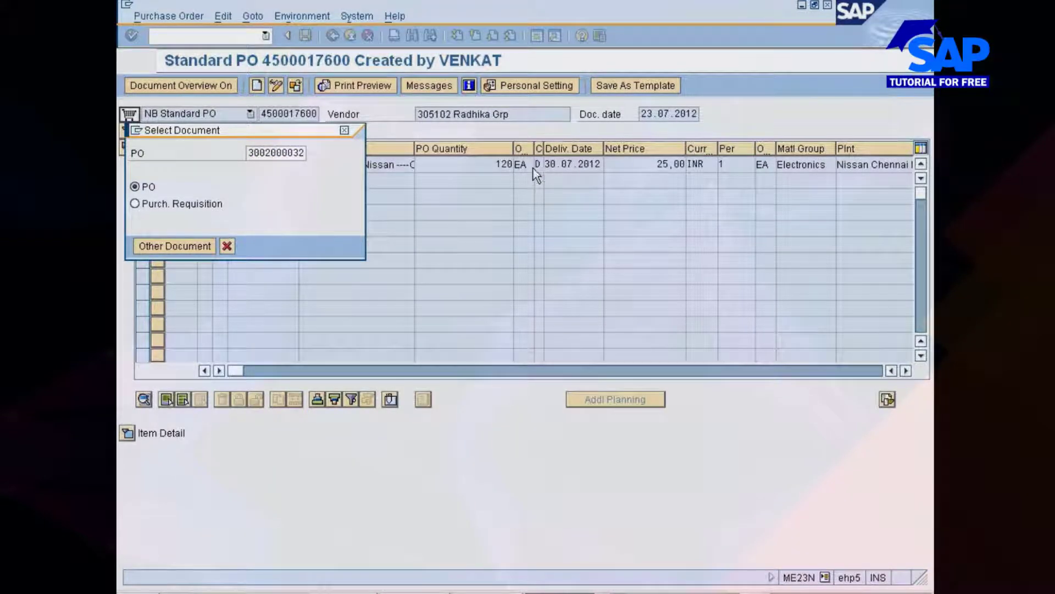
left_click(127, 432)
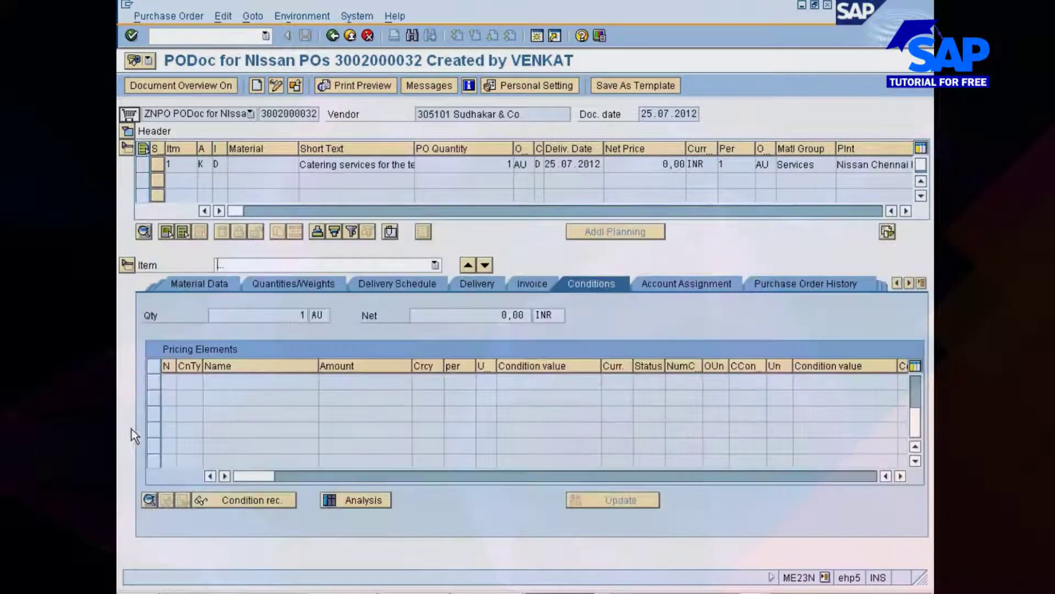
Open another purchase order by changing the last digit of the document number to 1, and expand its item details
left_click(295, 86)
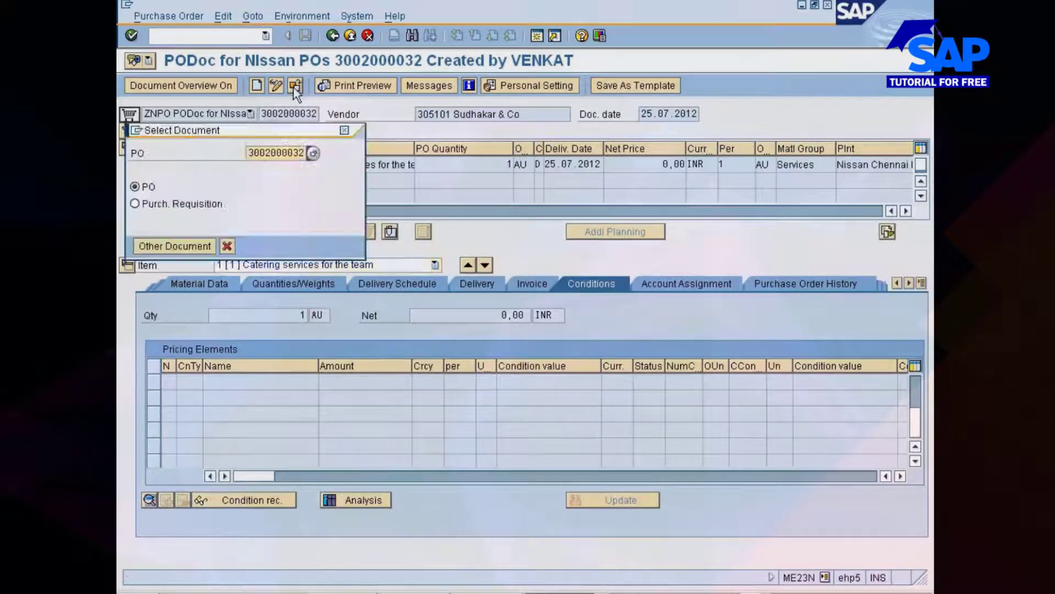
key("BackSpace")
type("1")
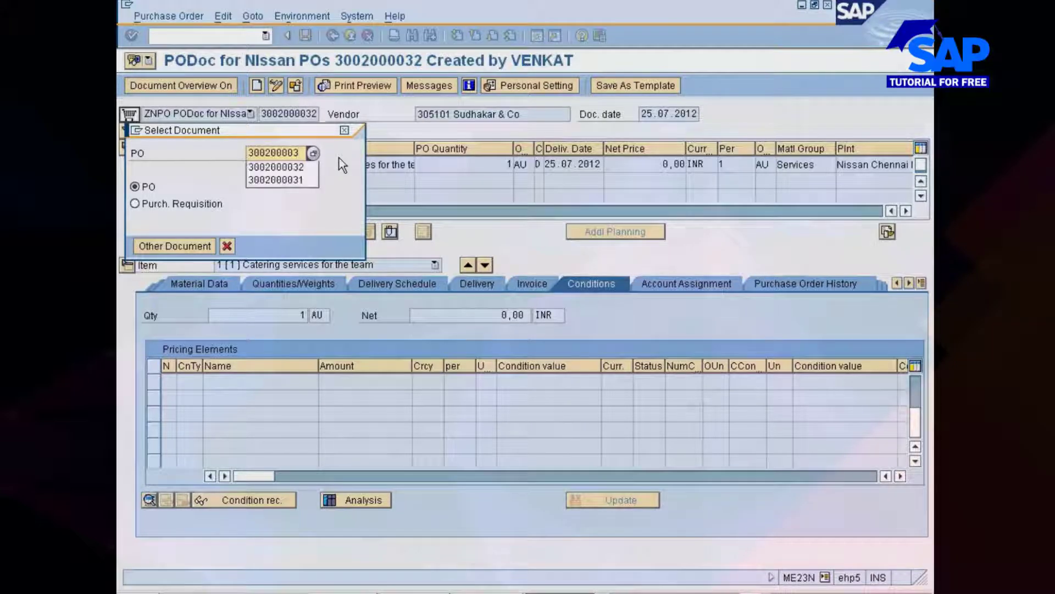
key("Return")
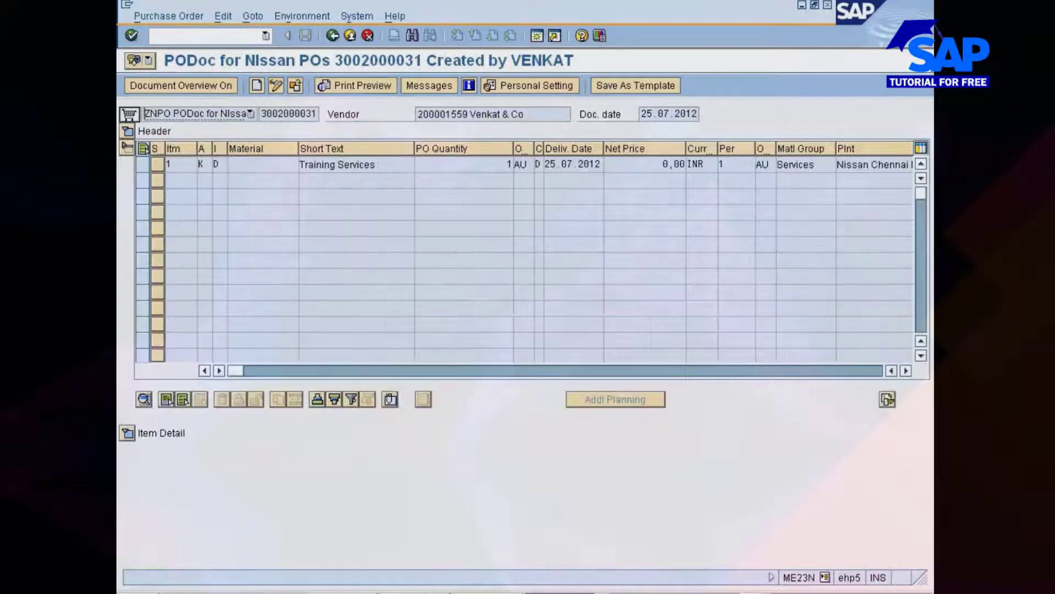
left_click(127, 433)
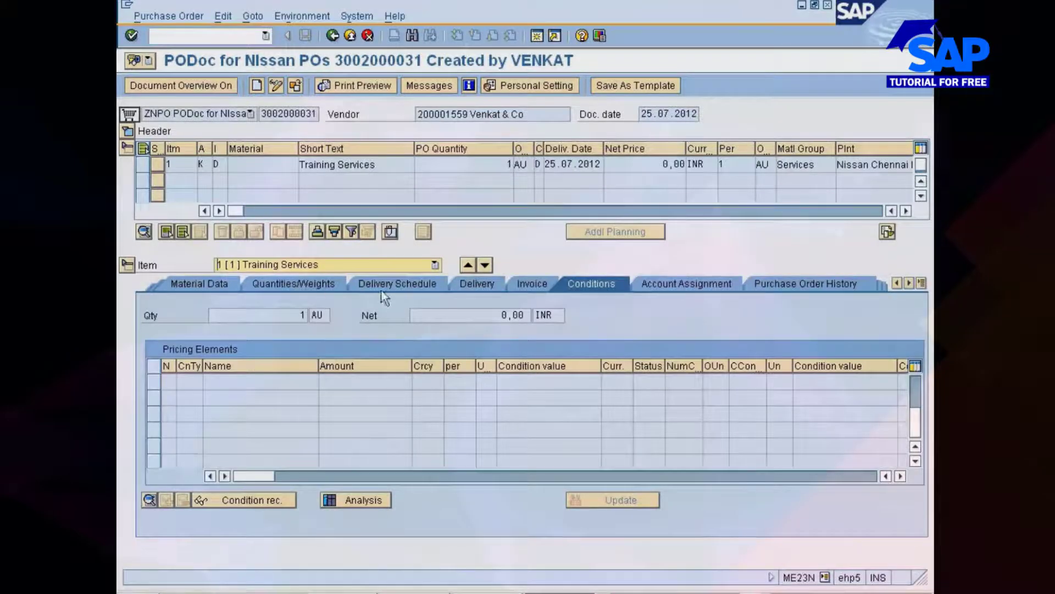
Show the services of the Training Services item and bring its material group and plant into view in the item overview
left_click(922, 283)
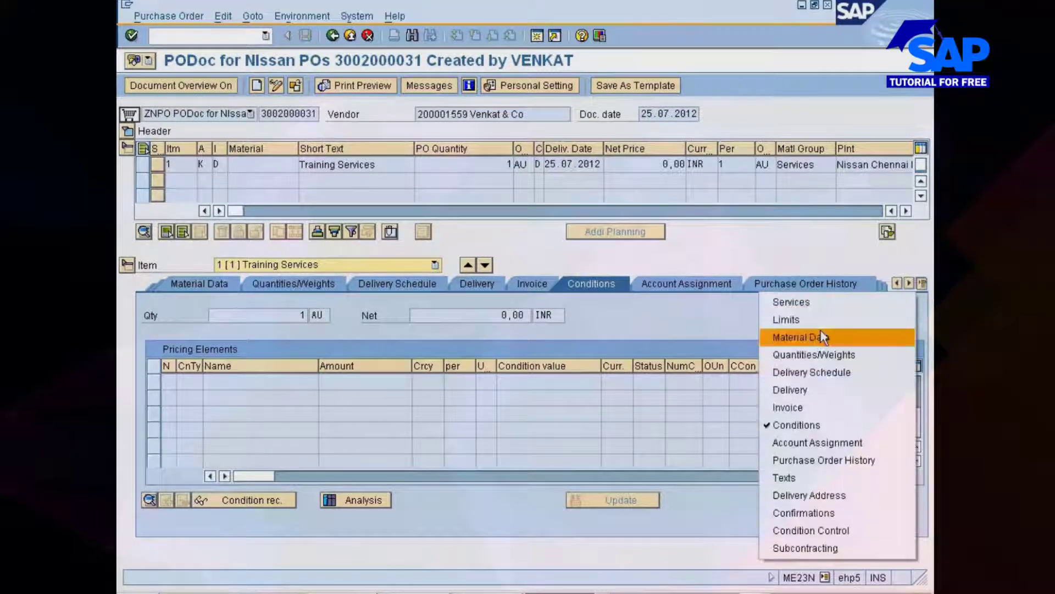
left_click(813, 302)
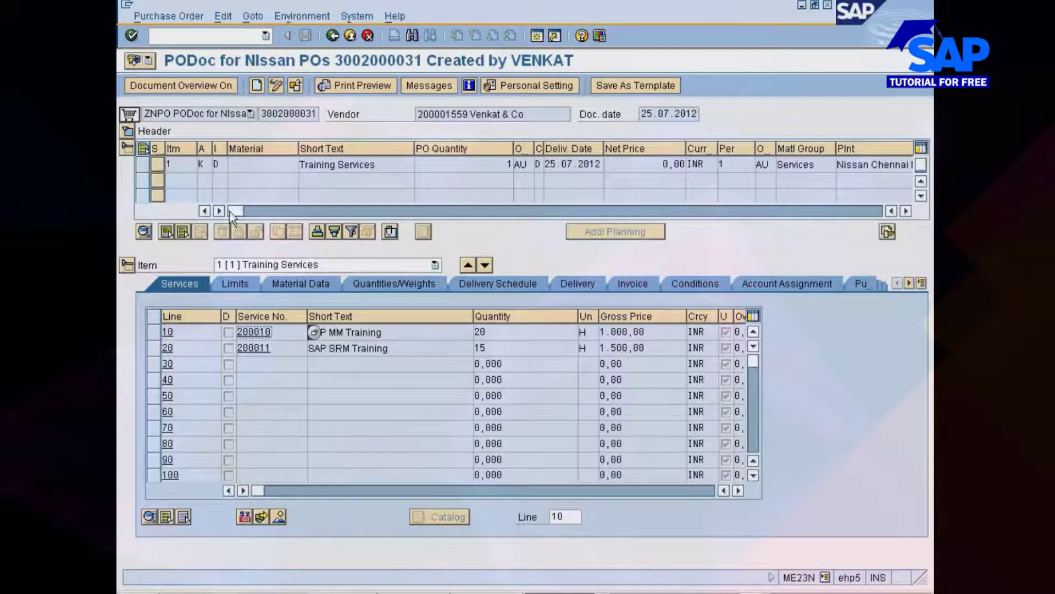
left_click_drag(230, 212, 337, 213)
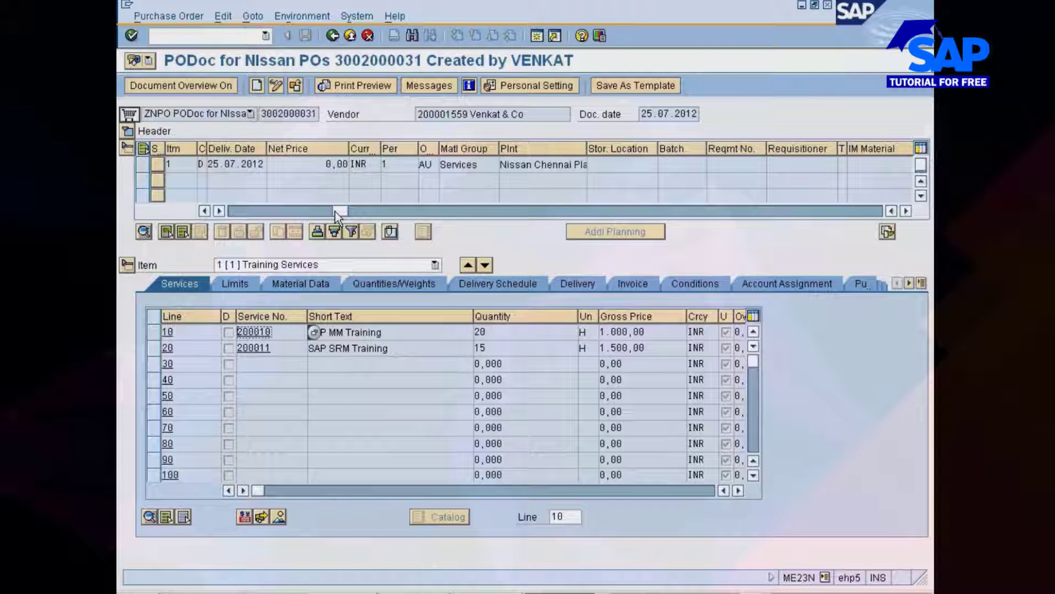
Enable the Display key conversion in the personal settings and save them
left_click(543, 86)
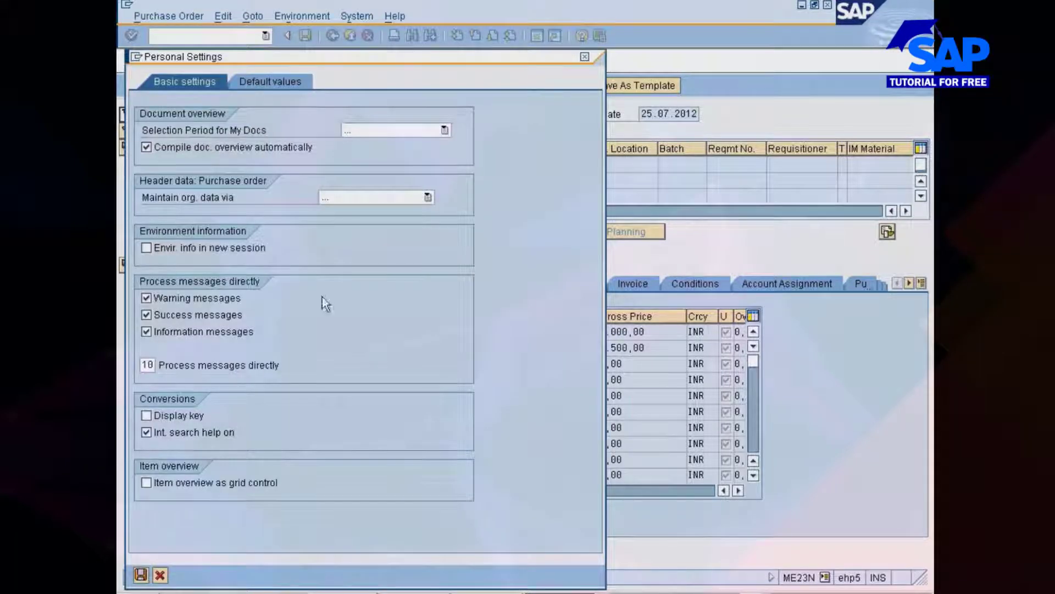
left_click(166, 418)
left_click(140, 575)
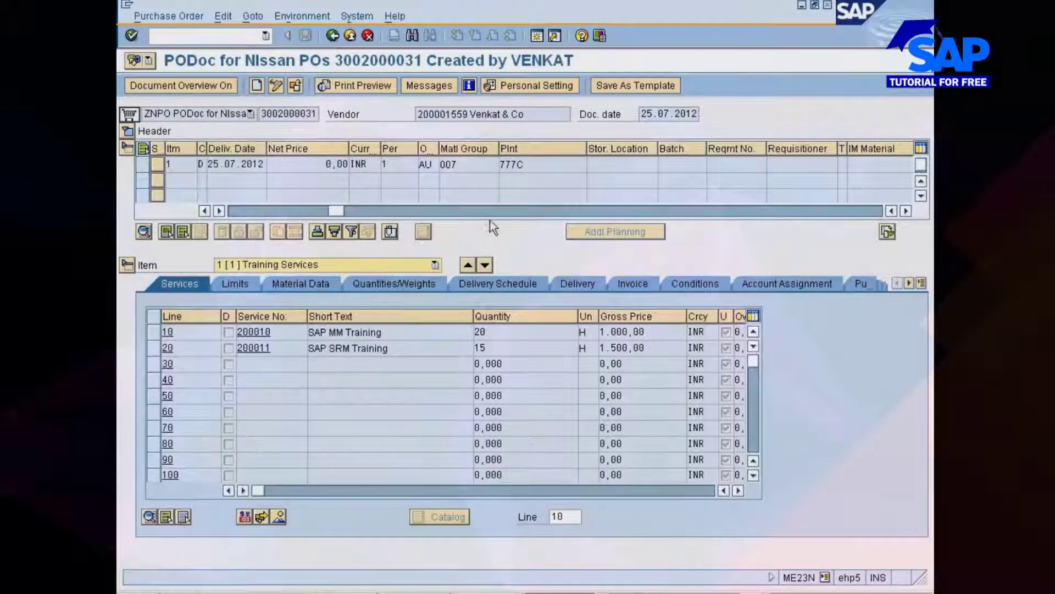
Examine the item's material group key and the line numbering of its two training services
left_click(464, 164)
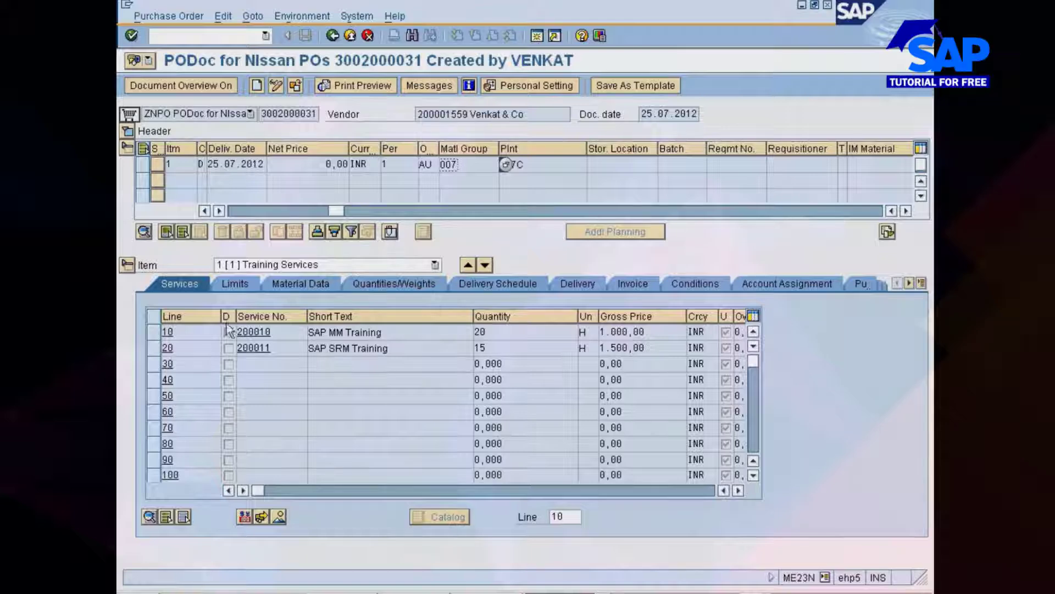
left_click(170, 332)
left_click(181, 345)
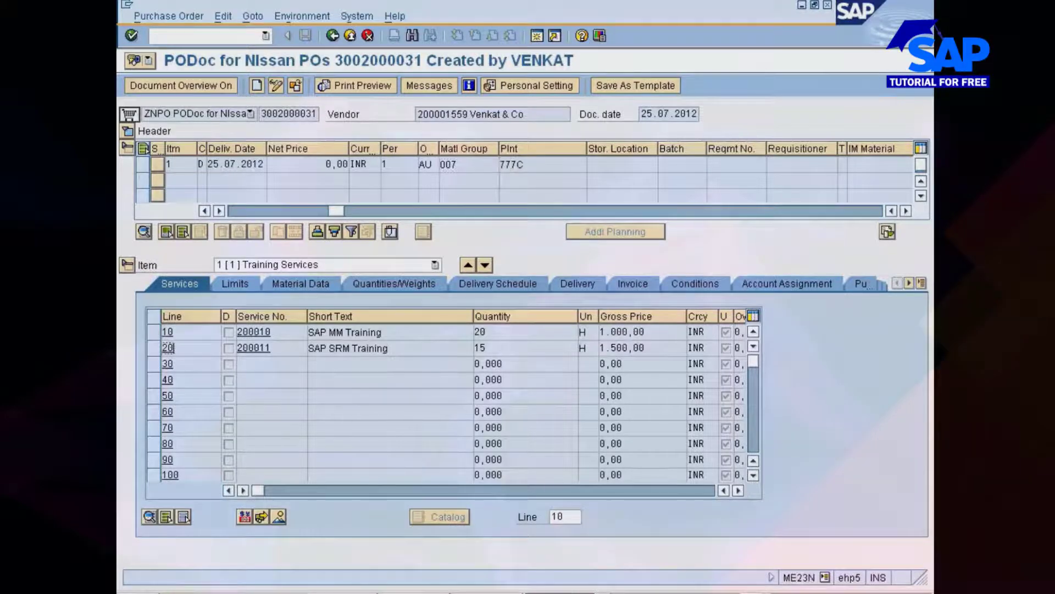
Switch to the customizing session and leave the client default values for services, returning to the IMG structure
key("alt")
key("alt+Tab")
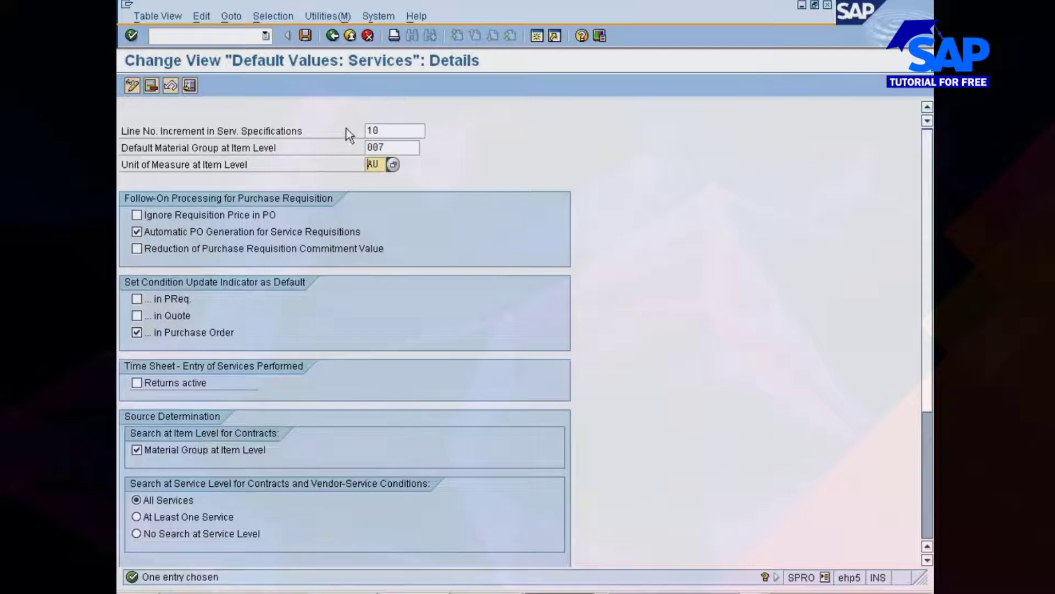
left_click(336, 36)
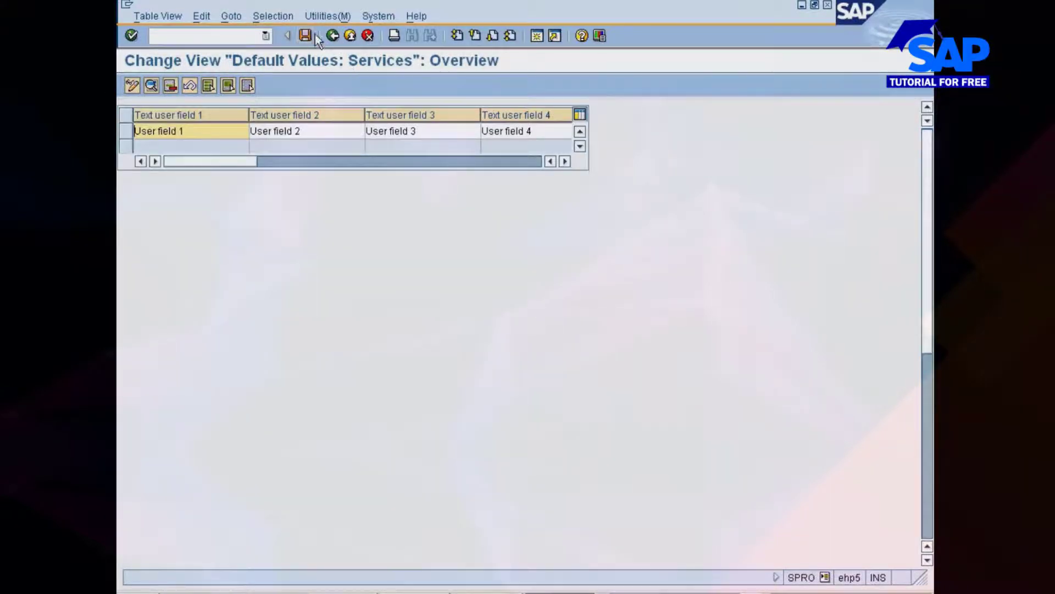
left_click(332, 37)
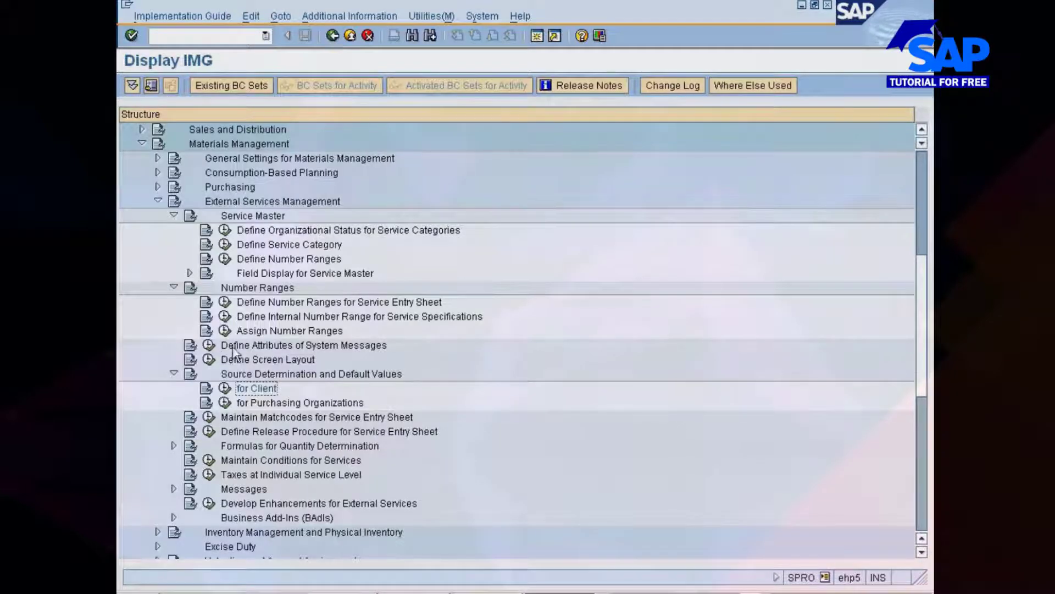
Open the default values for purchasing organizations and review the details of purchasing organization 1000, returning to the overview
left_click(297, 404)
left_click(226, 402)
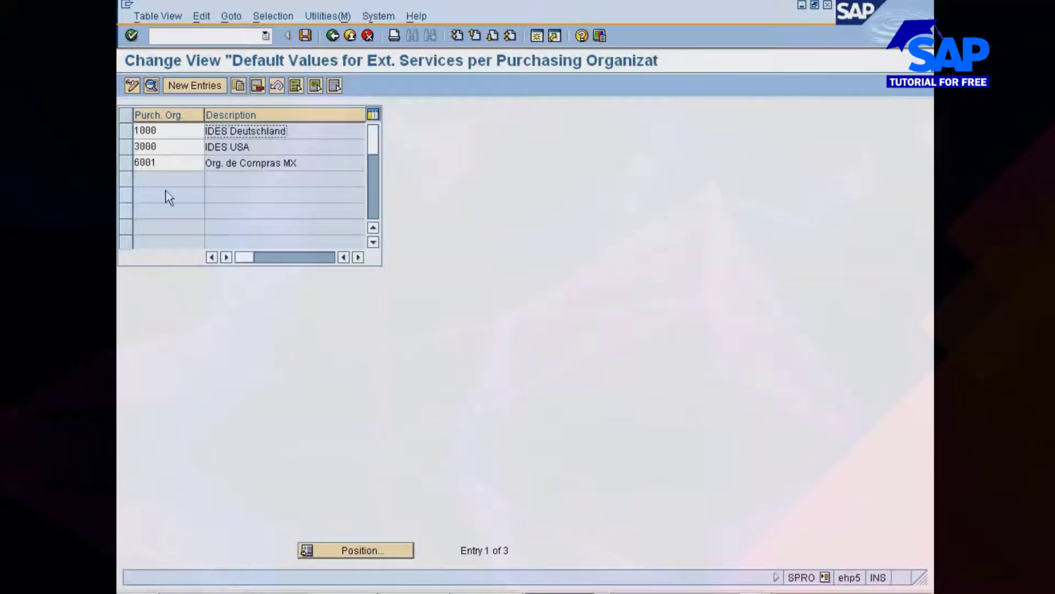
left_click(125, 132)
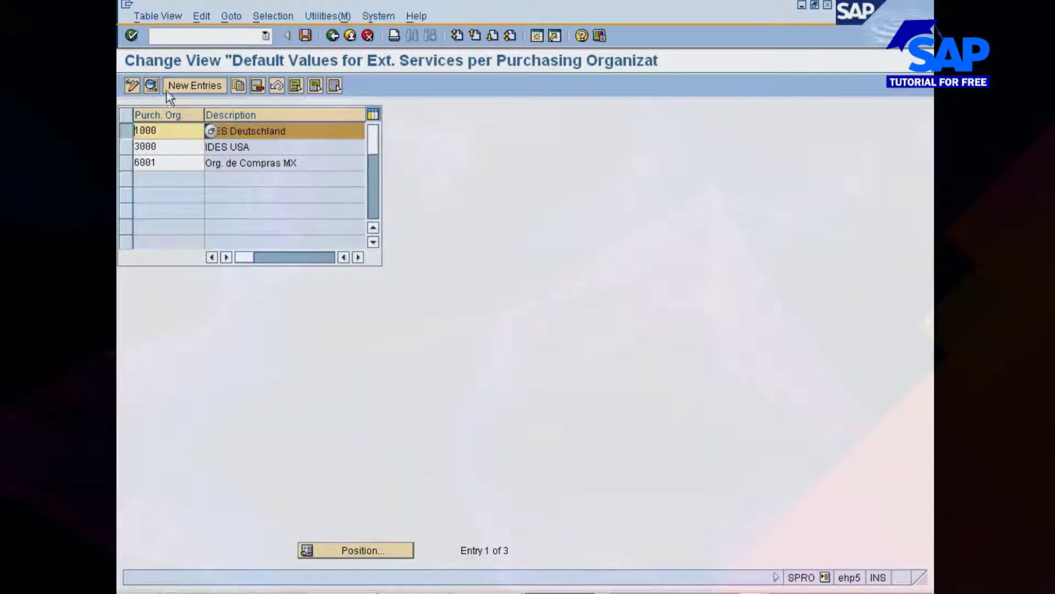
left_click(151, 85)
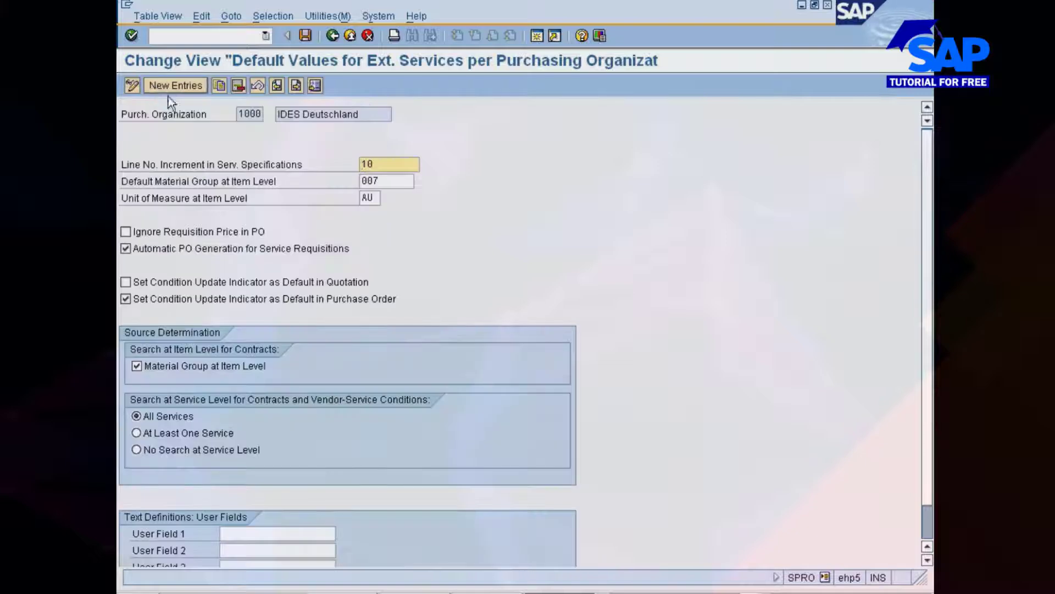
left_click(331, 38)
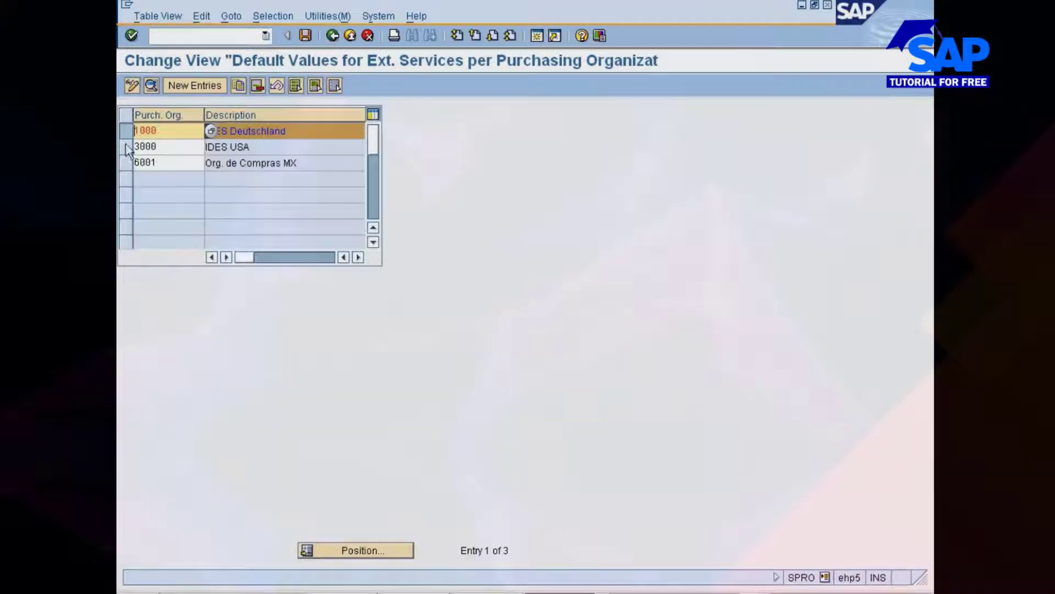
Copy the default values of purchasing organization 1000 to a new entry for purchasing organization 777C
left_click(238, 86)
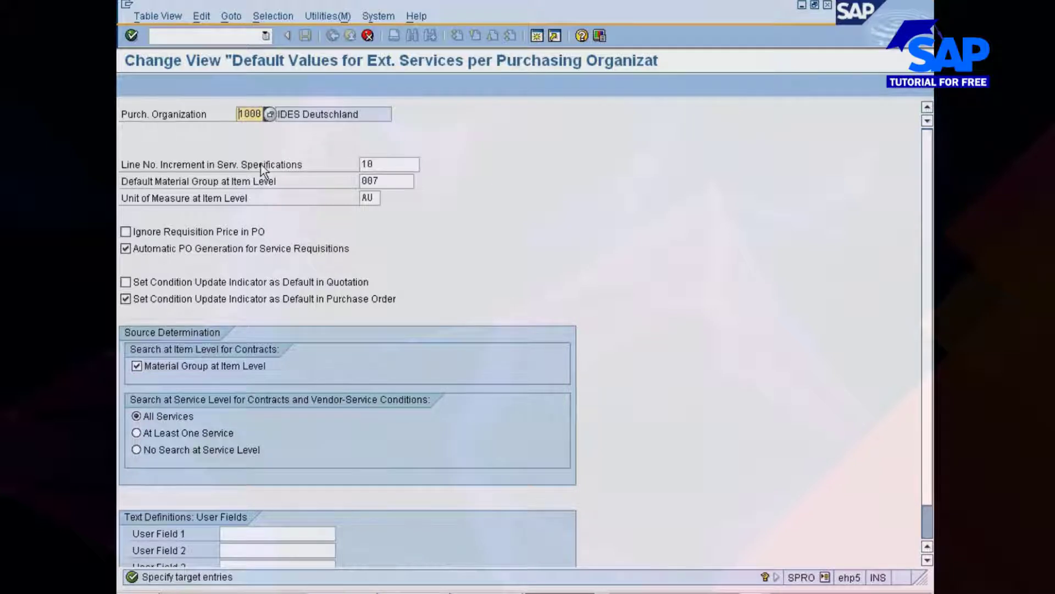
type("777c")
key("Return")
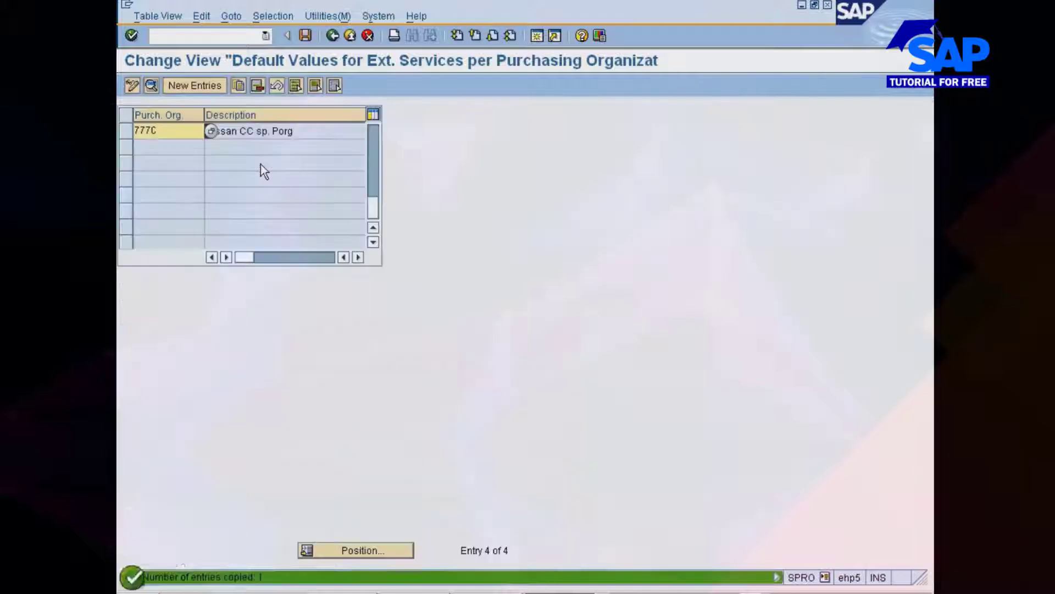
Review the detailed default values of purchasing organization 777C down to the user field text definitions
left_click(126, 131)
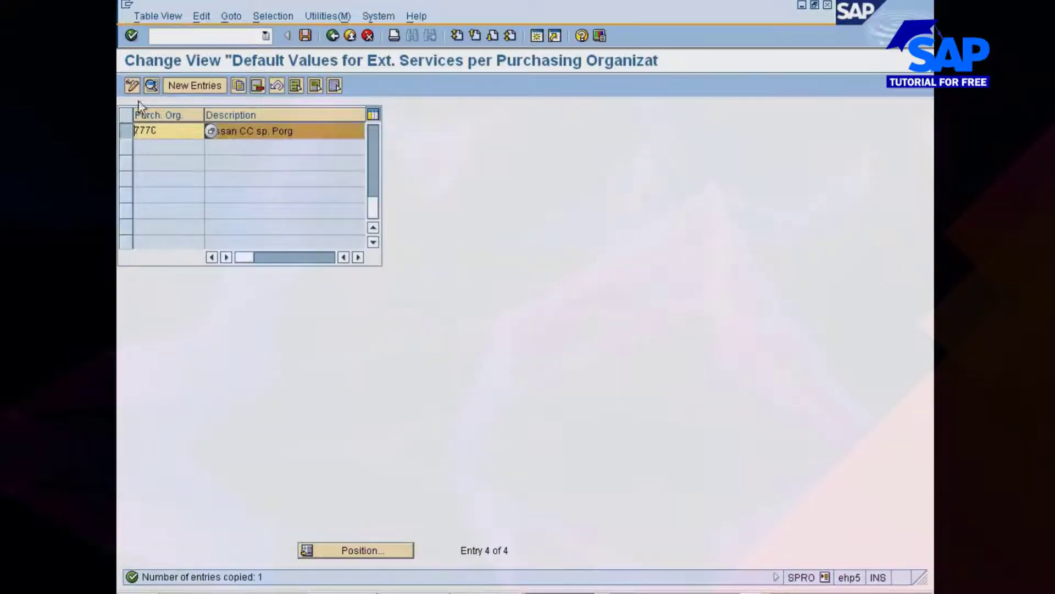
left_click(152, 86)
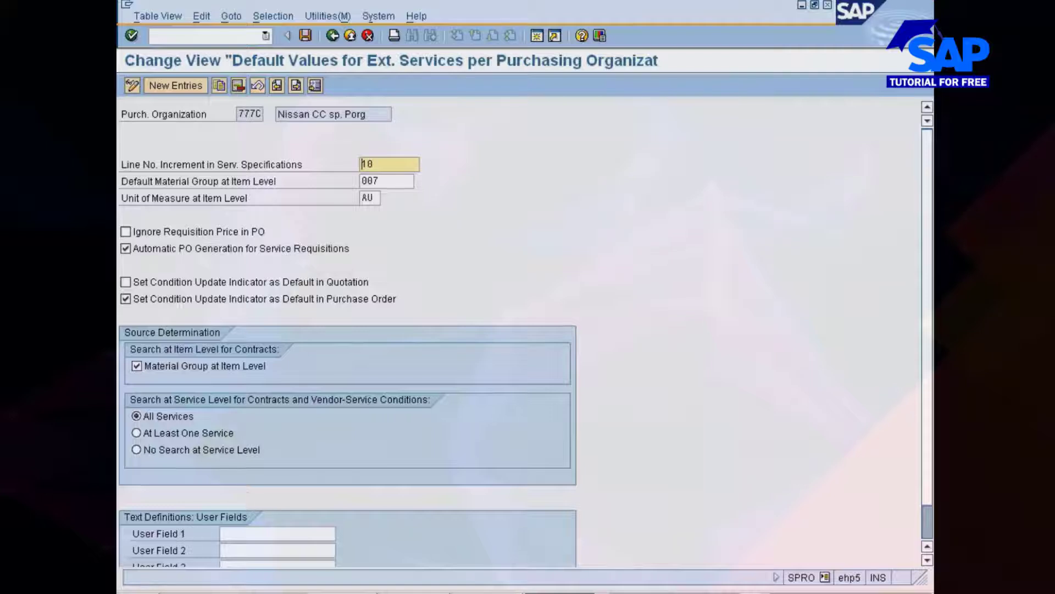
left_click(302, 533)
scroll(302, 498, "down", 1)
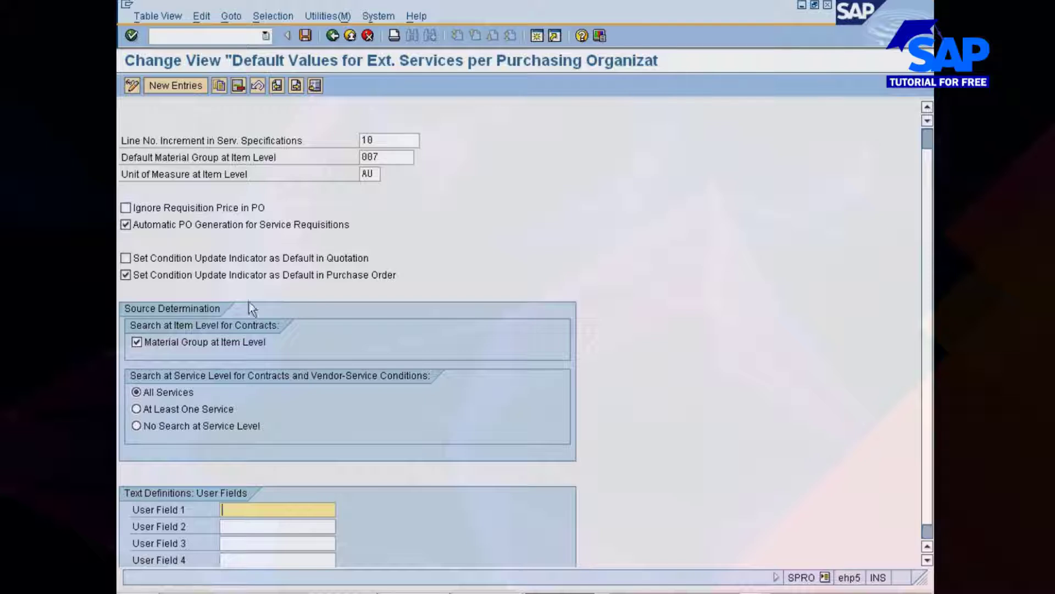
Save the 777C default values under the customizing request "Nissan changes" and return to the IMG structure
left_click(306, 35)
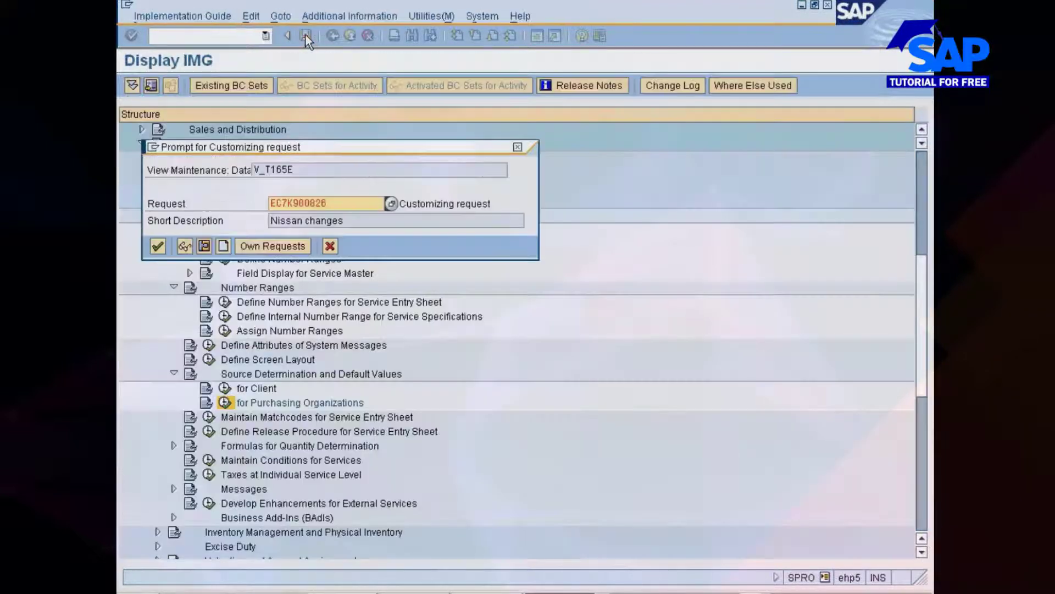
left_click(154, 247)
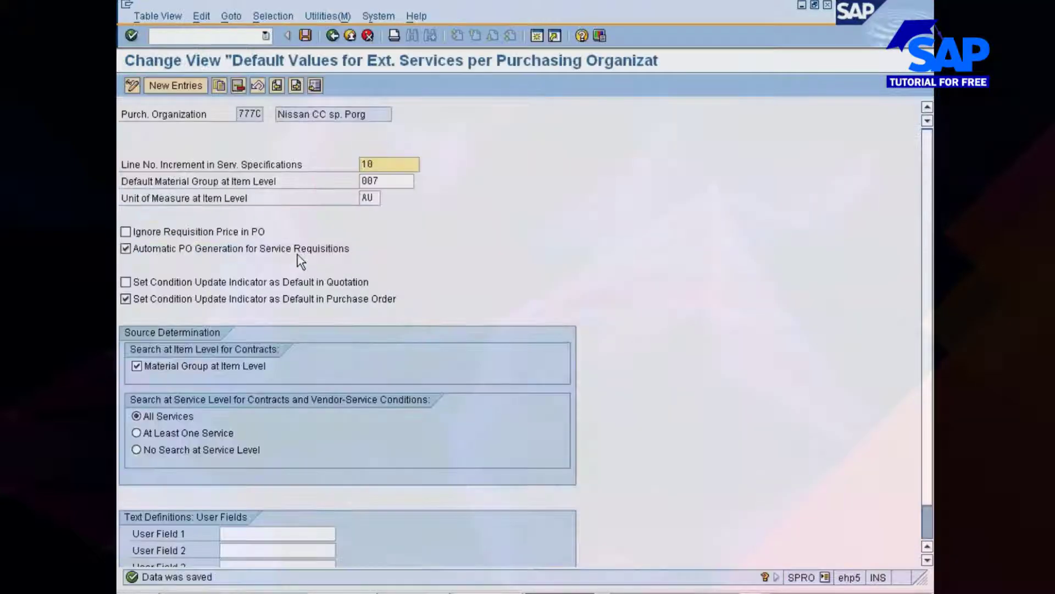
key("F3")
key("F3")
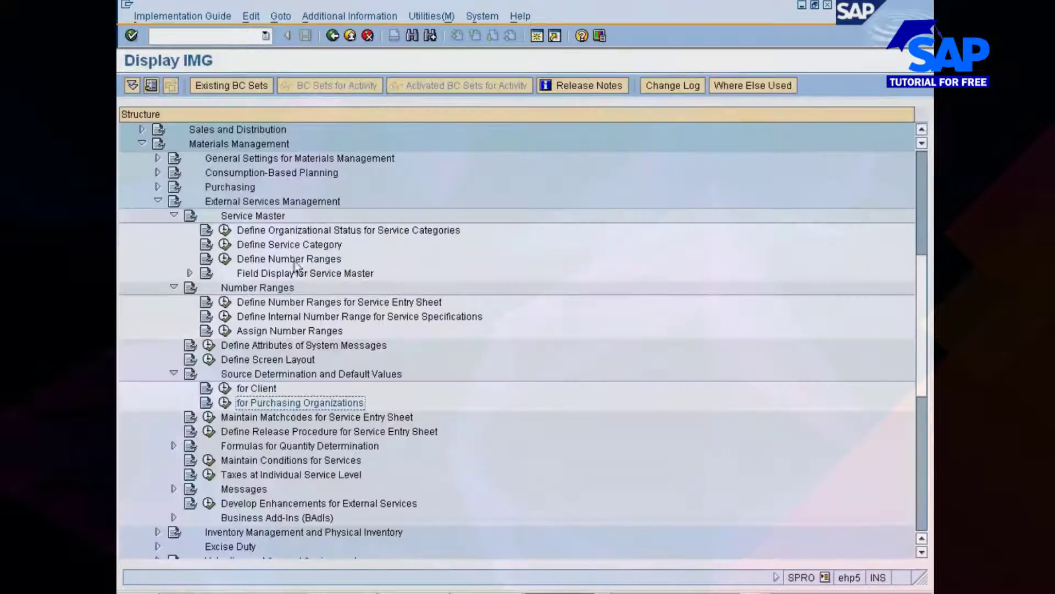
Start the customizing activity Maintain Matchcodes for Service Entry Sheet under External Services Management
left_click(262, 419)
scroll(334, 377, "down", 2)
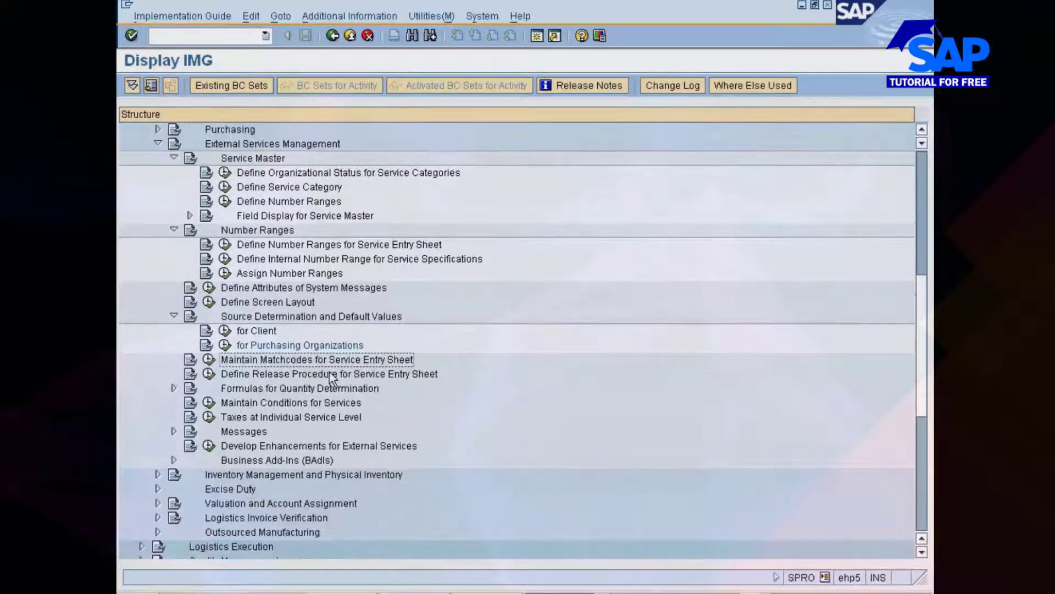
left_click(208, 363)
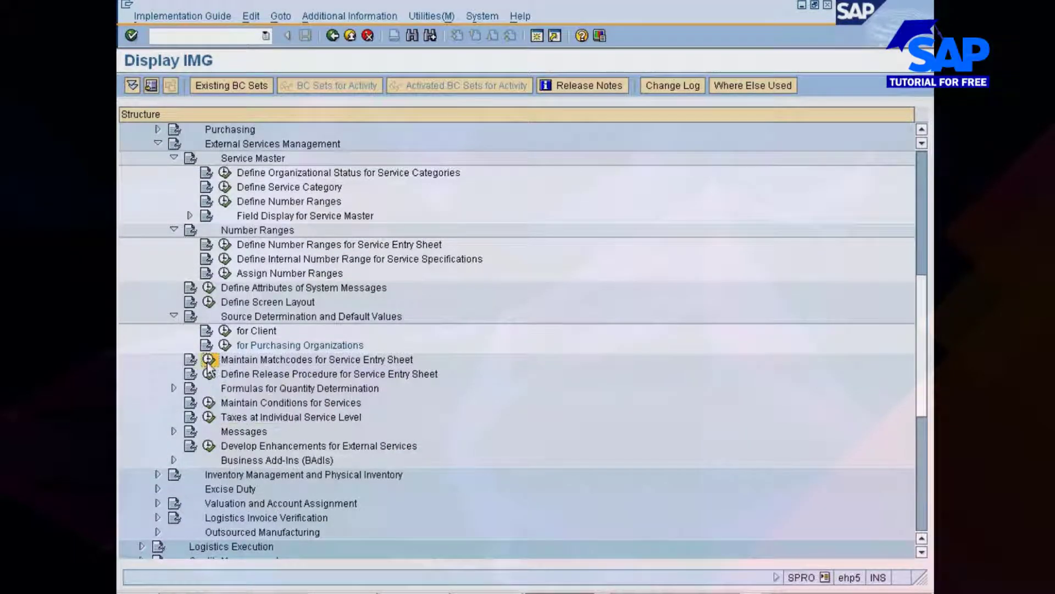
Start transaction ML81N in the Material Types session and open the value search for the entry sheet number
left_click(556, 593)
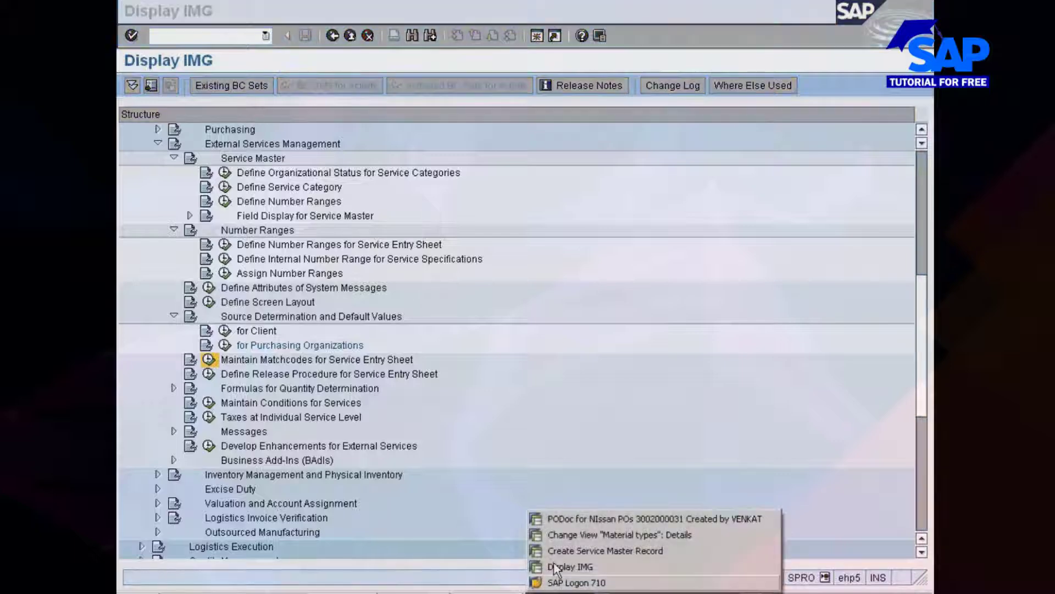
left_click(564, 535)
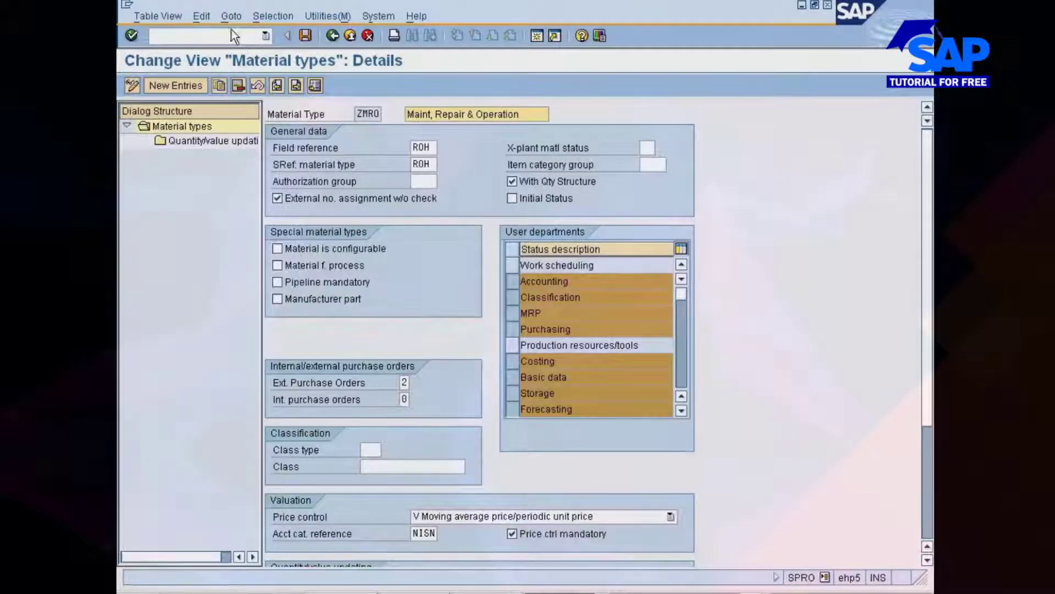
left_click(234, 36)
type("/nm")
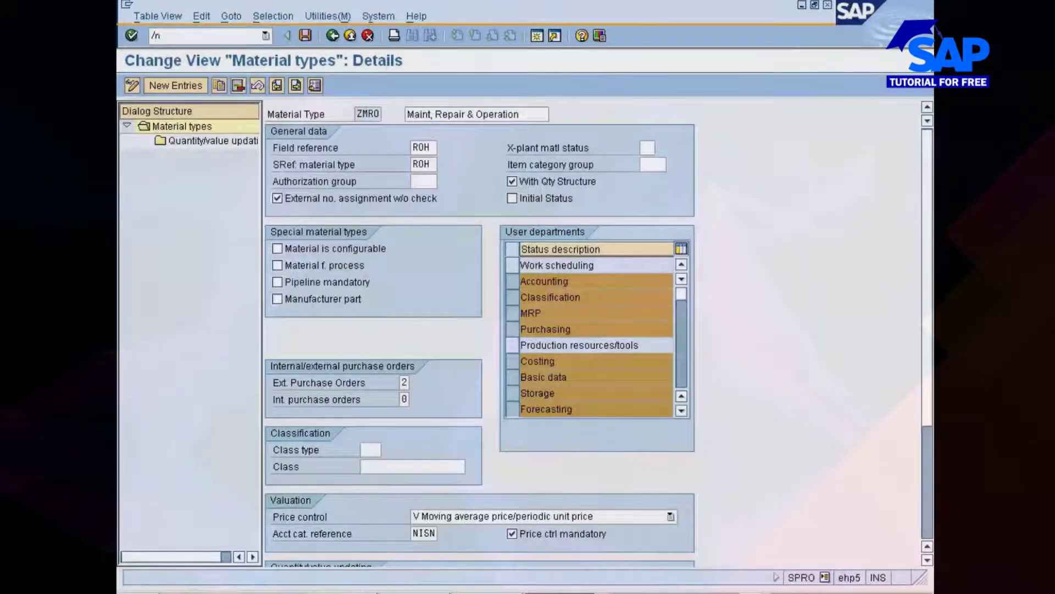
type("m01")
key("Return")
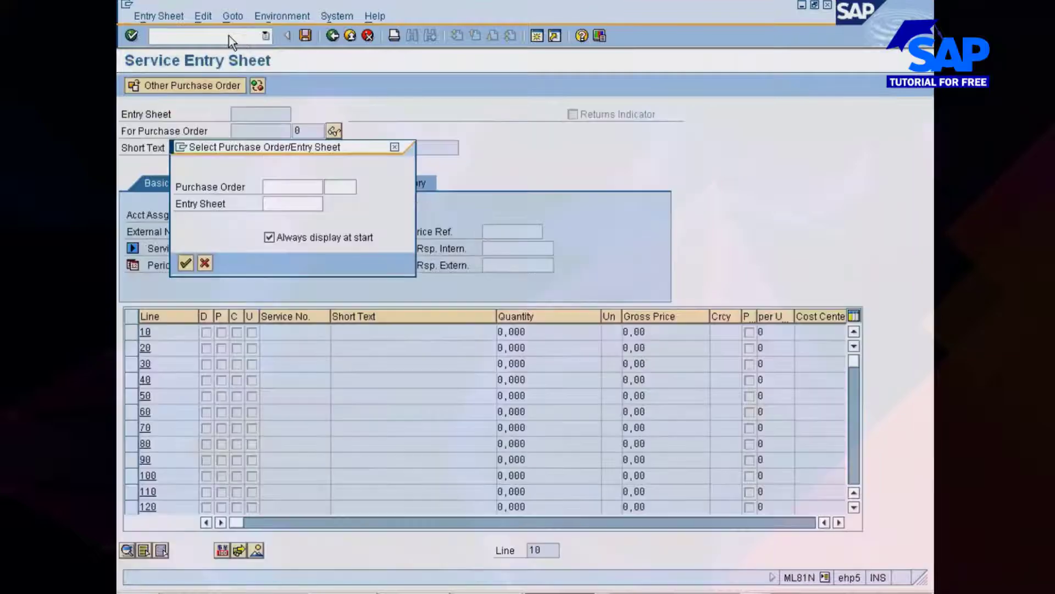
left_click(286, 204)
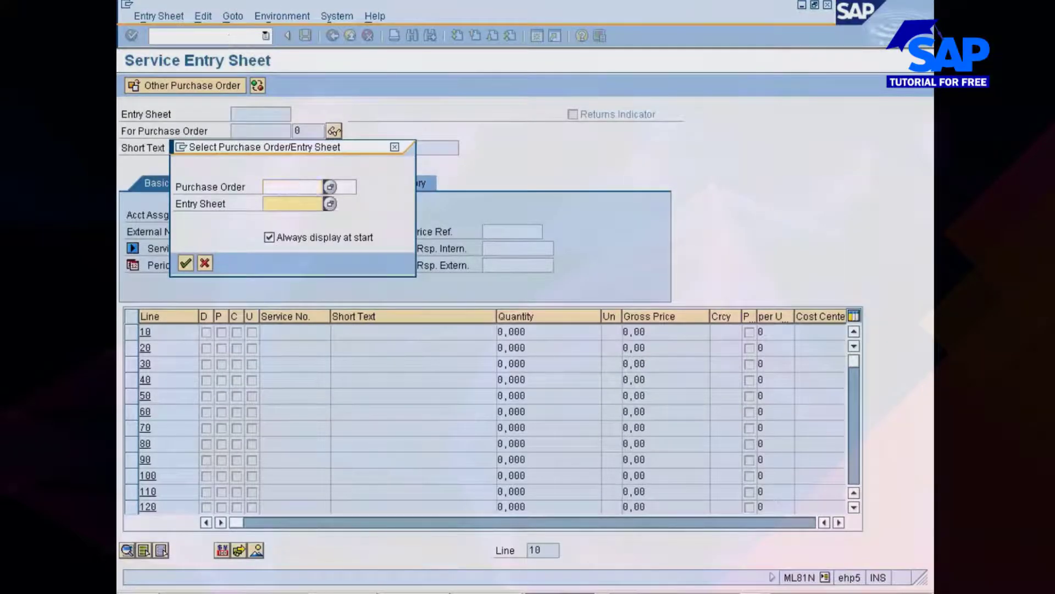
left_click(331, 204)
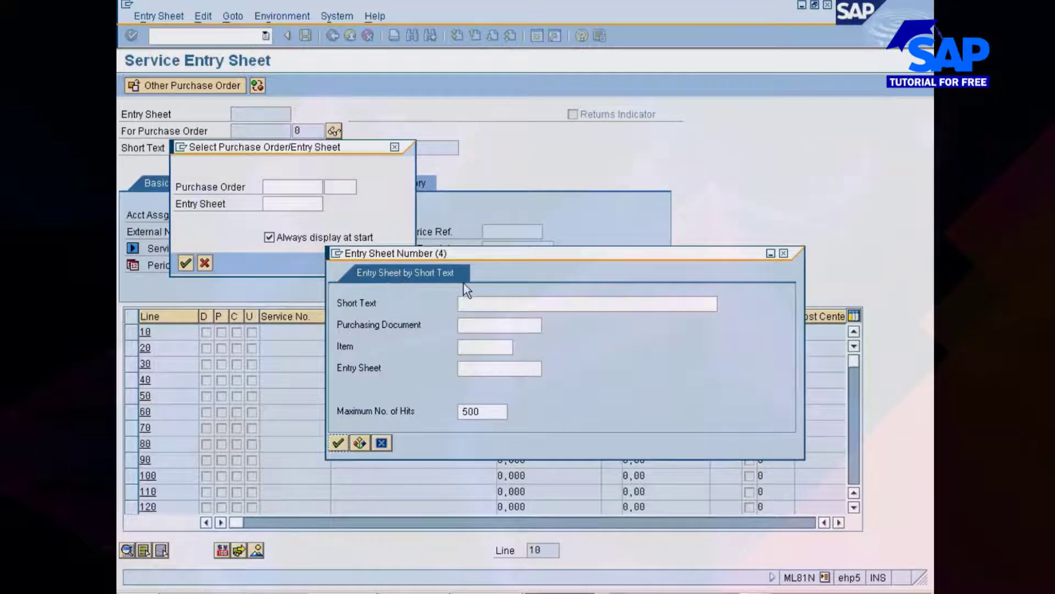
Return to the matchcode activity and open search help ESSR in display mode, without entering a developer access key
key("alt+Tab")
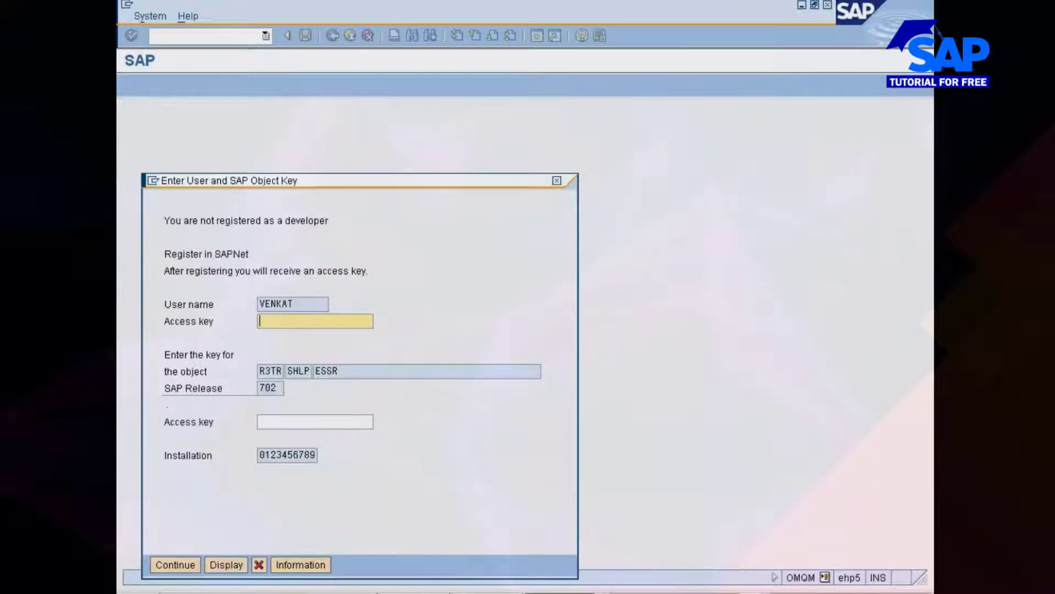
left_click(187, 565)
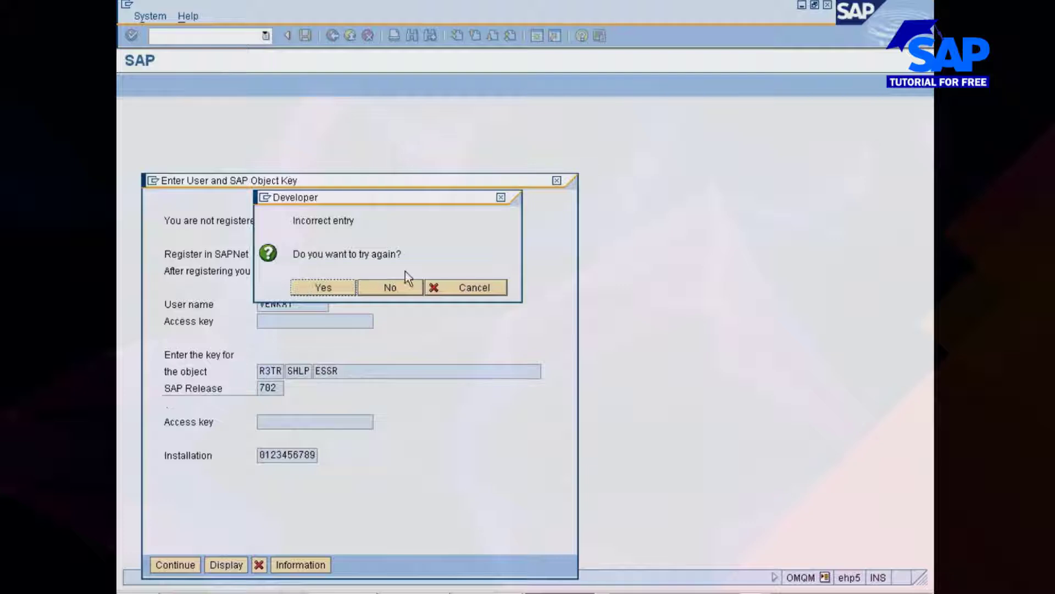
left_click(329, 287)
left_click(329, 288)
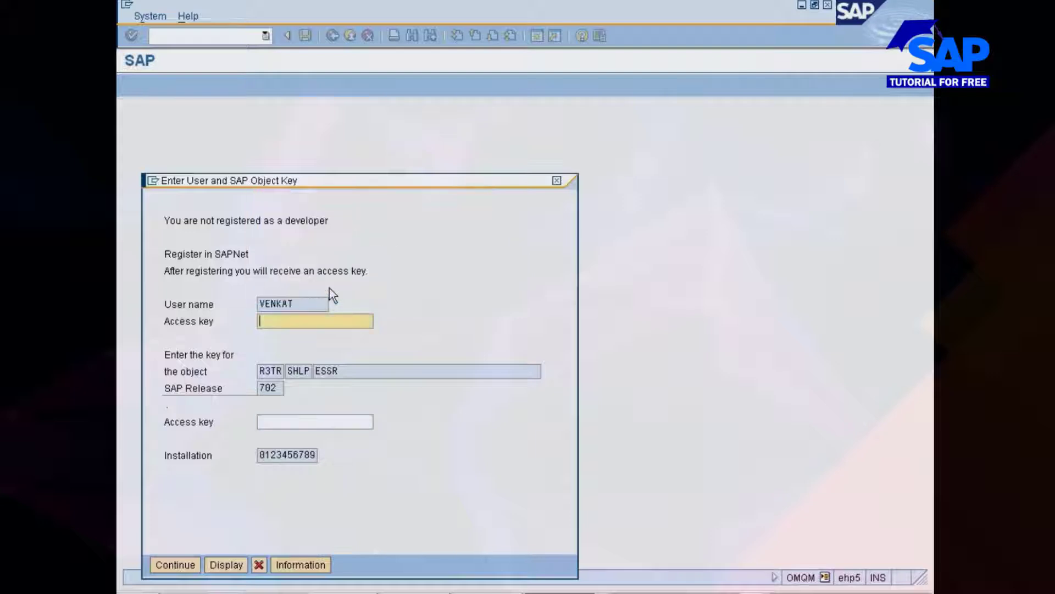
left_click(226, 565)
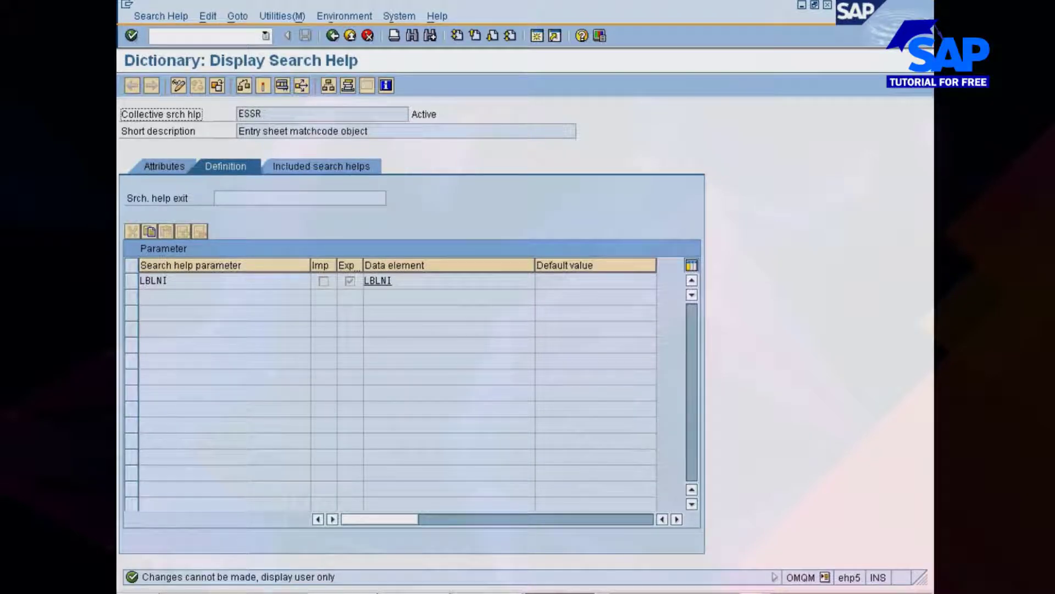
Review the parameter definition and the included search helps of the collective search help ESSR
left_click(154, 281)
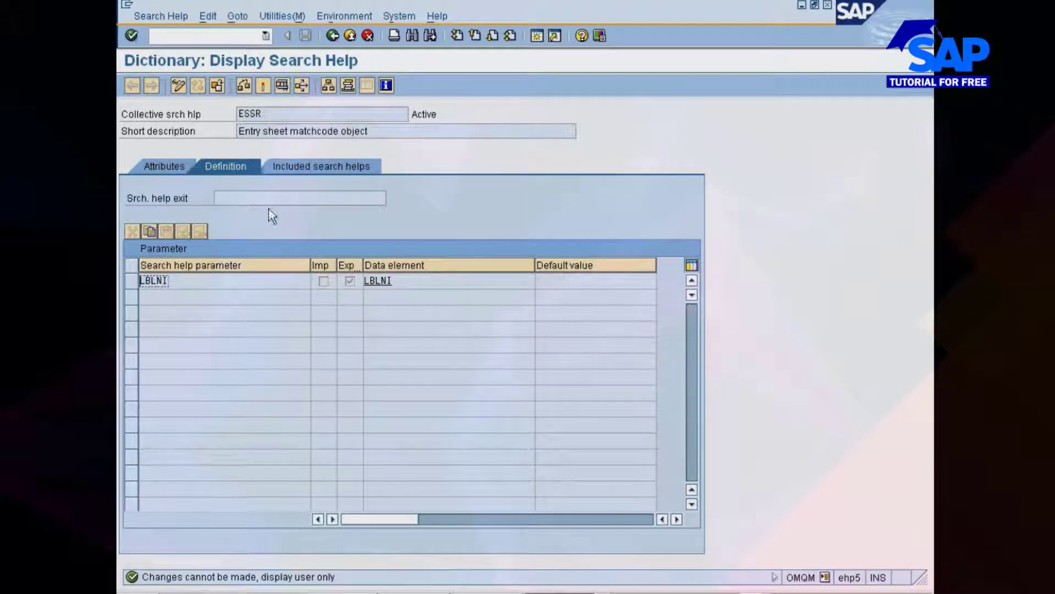
left_click(306, 170)
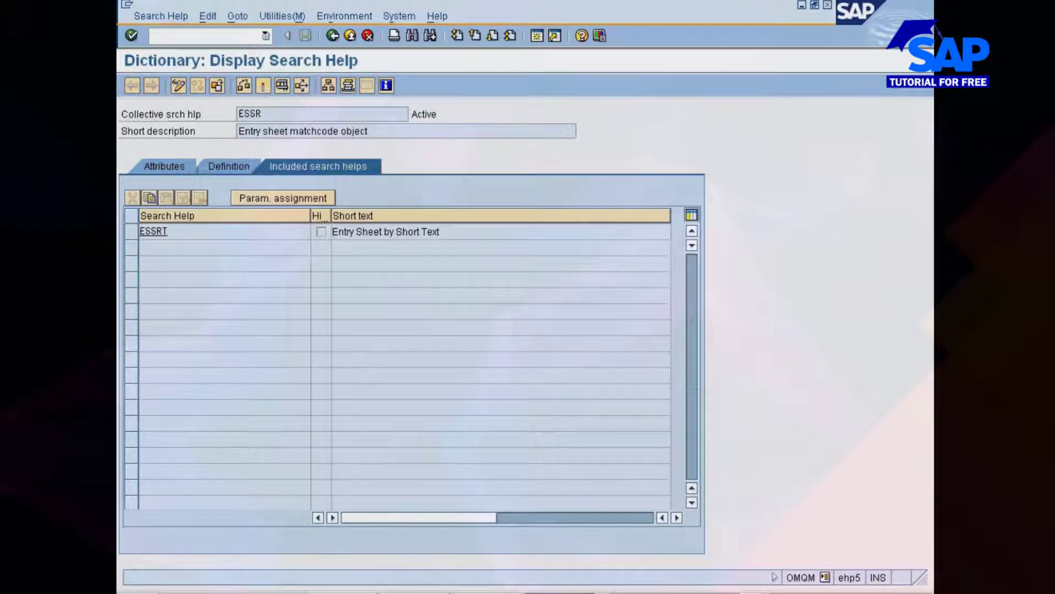
left_click_drag(441, 233, 315, 233)
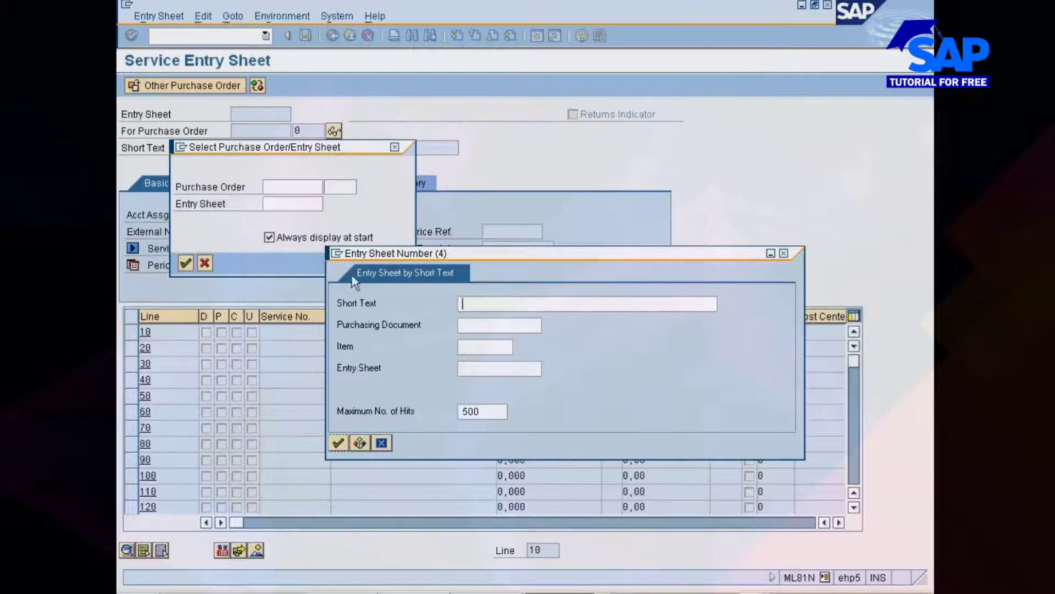
Search for entry sheets with the short text *training* and display the first one in the results
left_click(382, 443)
left_click(331, 205)
type("training")
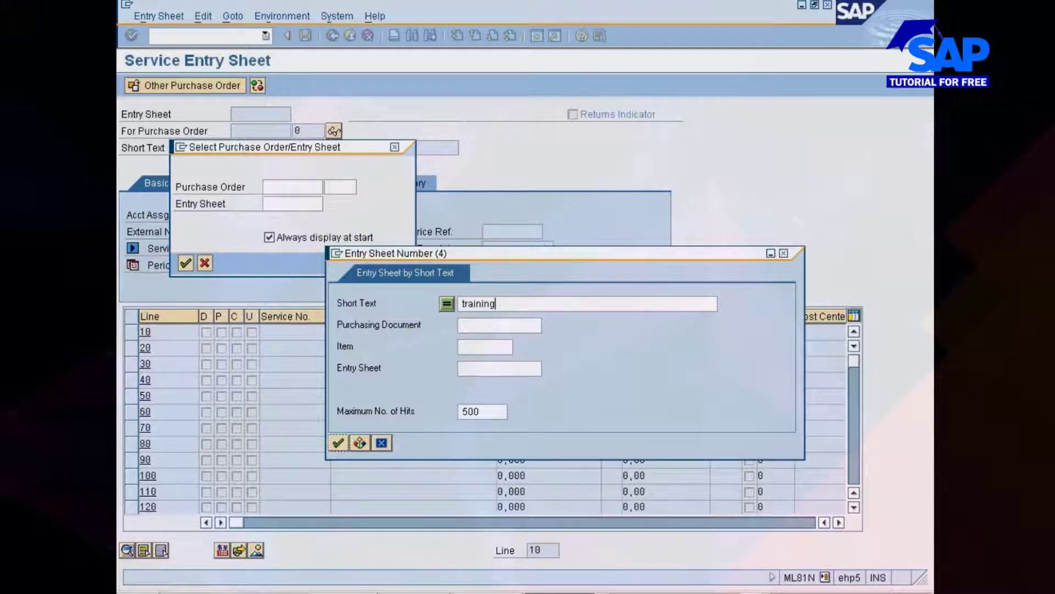
key("Return")
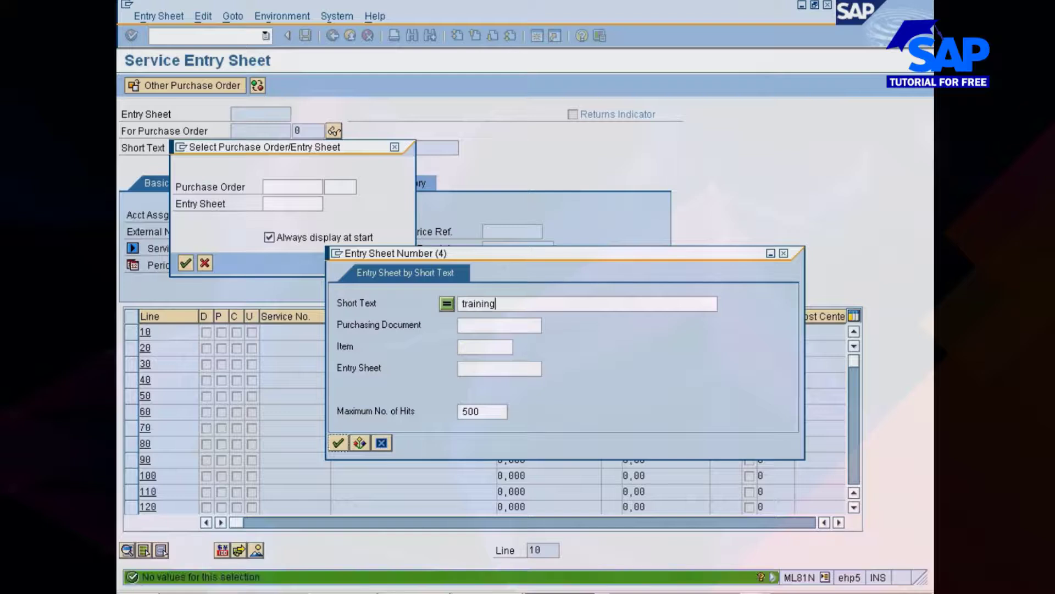
type("*")
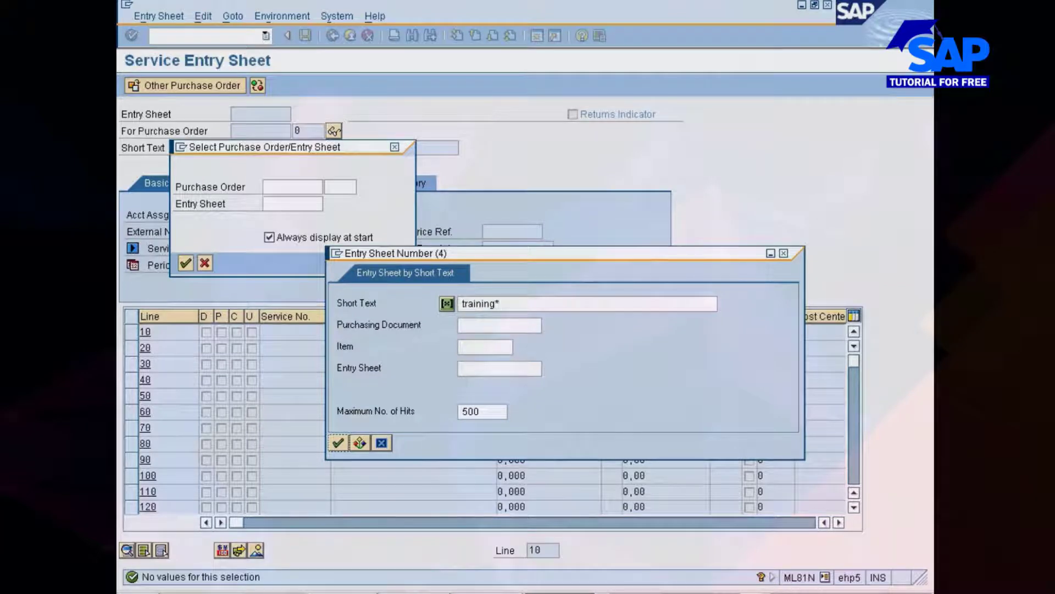
key("Home")
type("*")
key("Return")
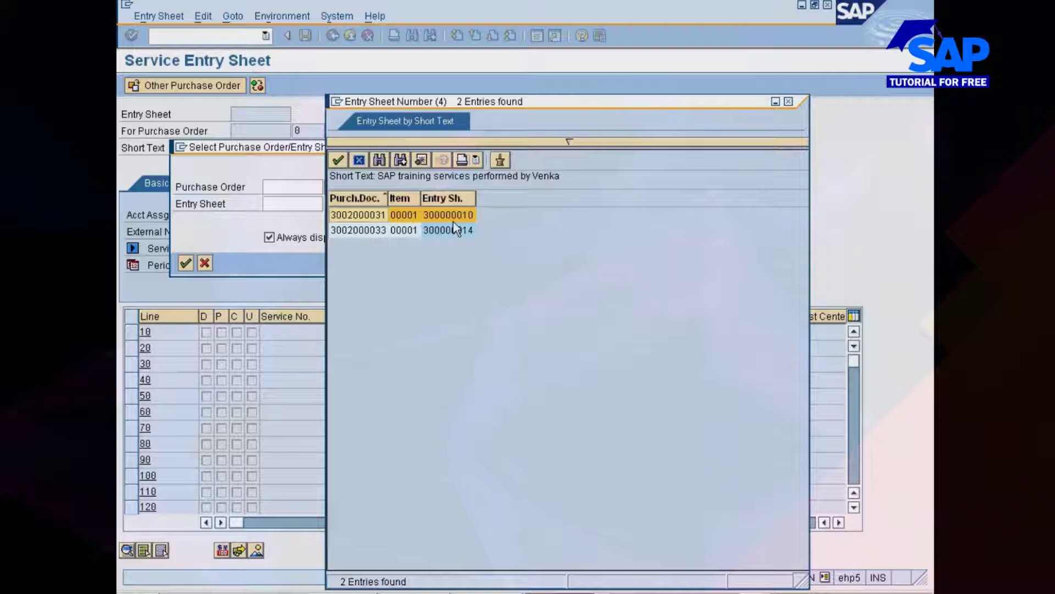
double_click(449, 215)
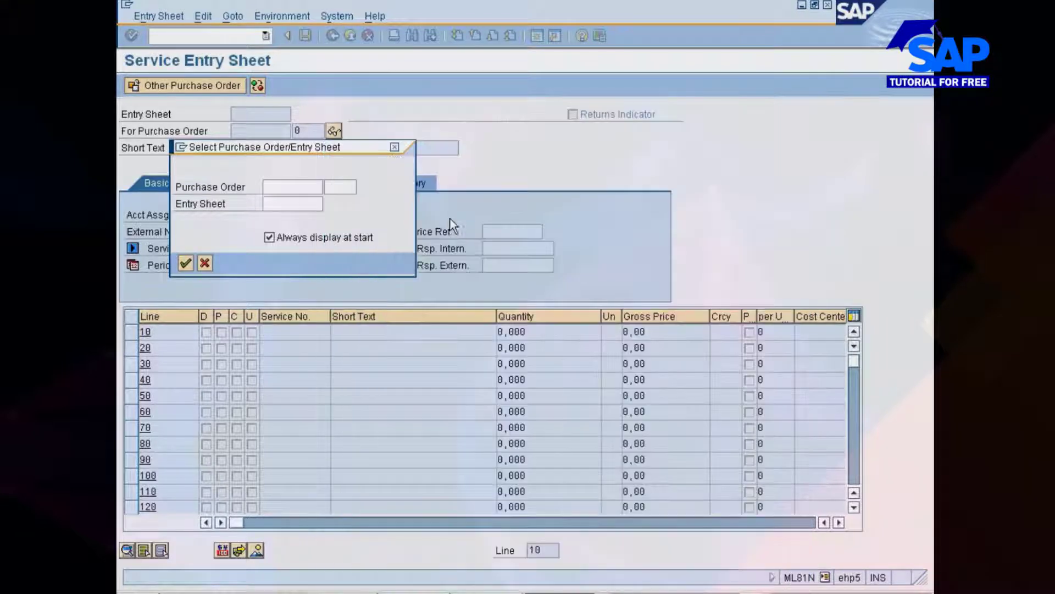
left_click(187, 262)
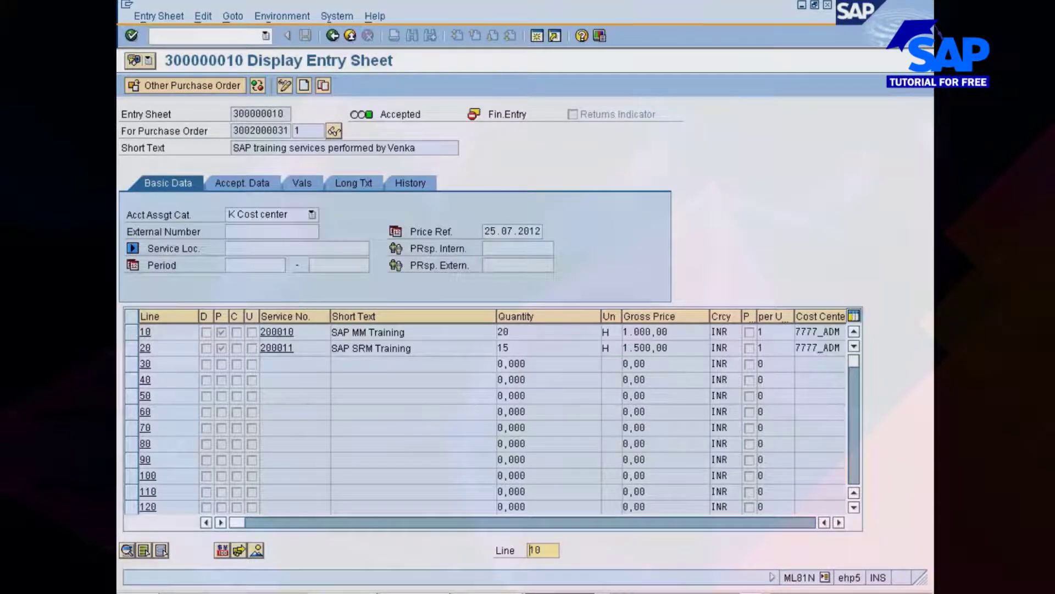
Switch back to search help ESSR, recheck its parameter definition and return to the IMG structure
key("alt+Tab")
key("alt+Tab")
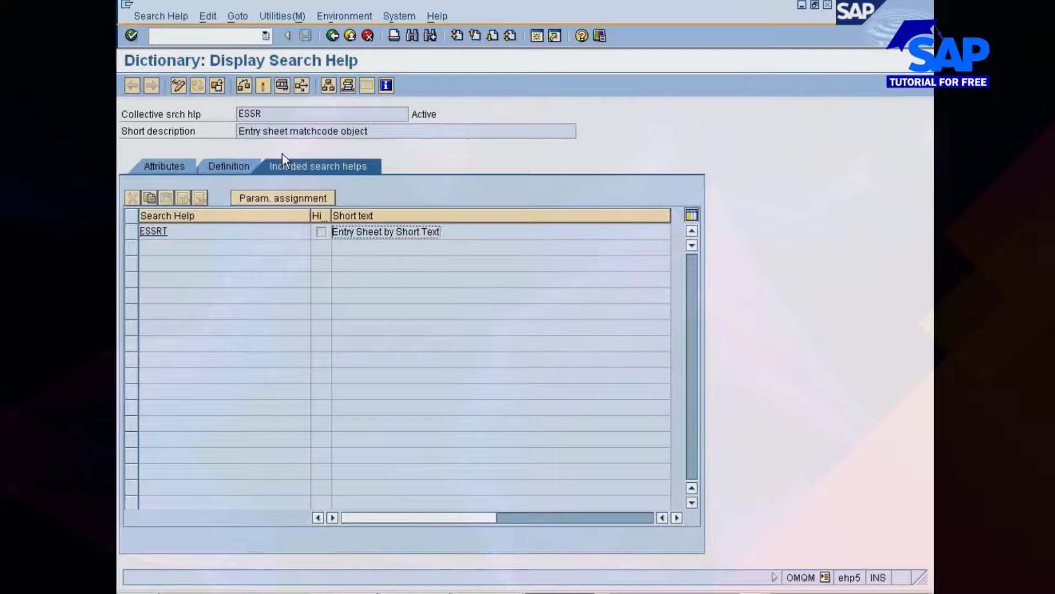
key("alt+Tab")
key("alt+Tab")
key("alt+Tab")
key("alt+Tab")
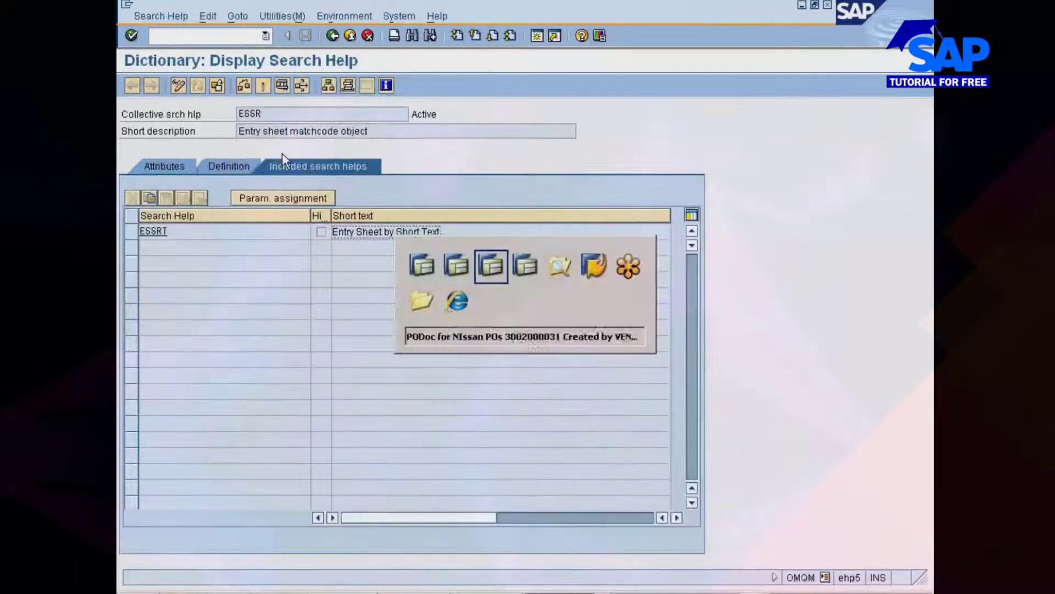
key("alt+Tab")
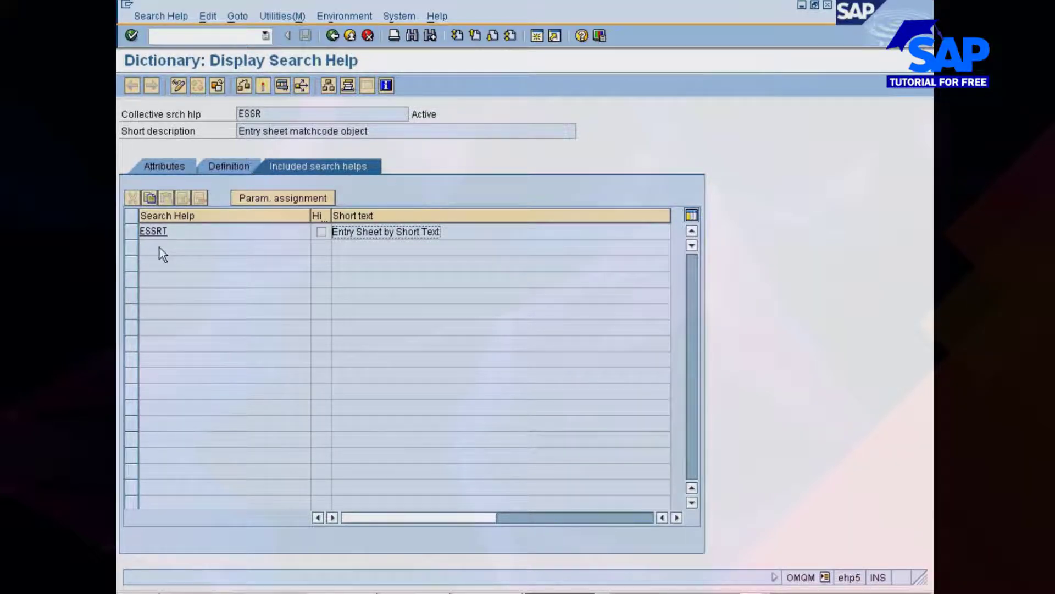
left_click(243, 171)
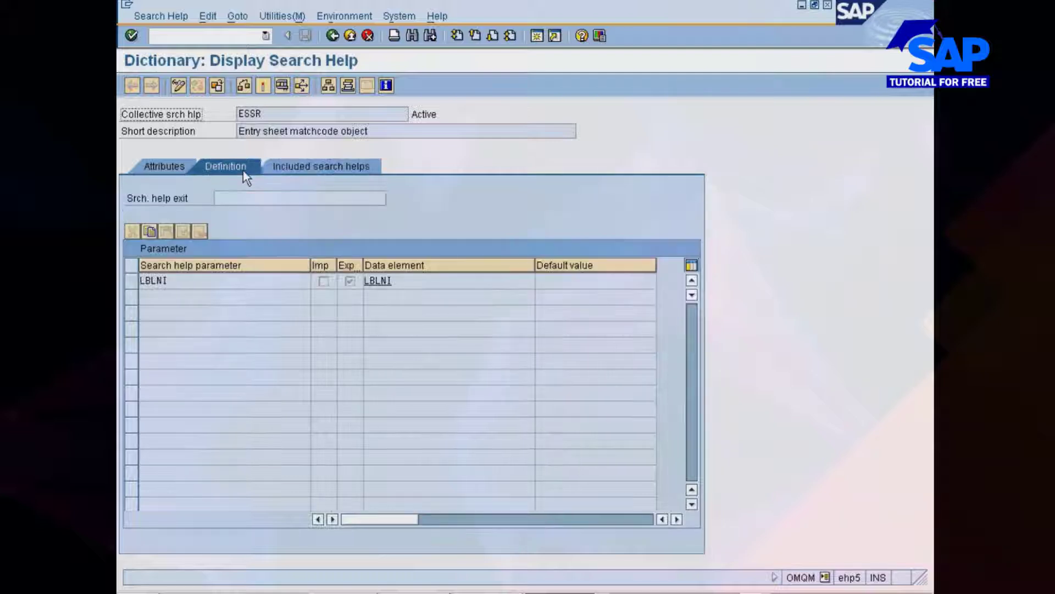
left_click(334, 35)
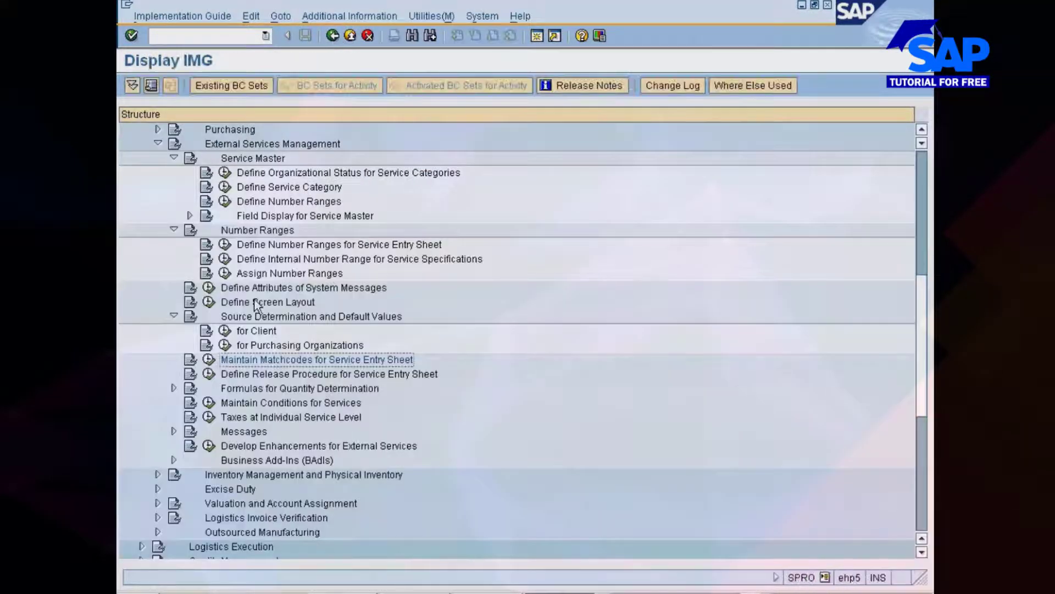
Collapse Source Determination and Default Values and view the activities offered by Define Release Procedure for Service Entry Sheet
left_click(173, 316)
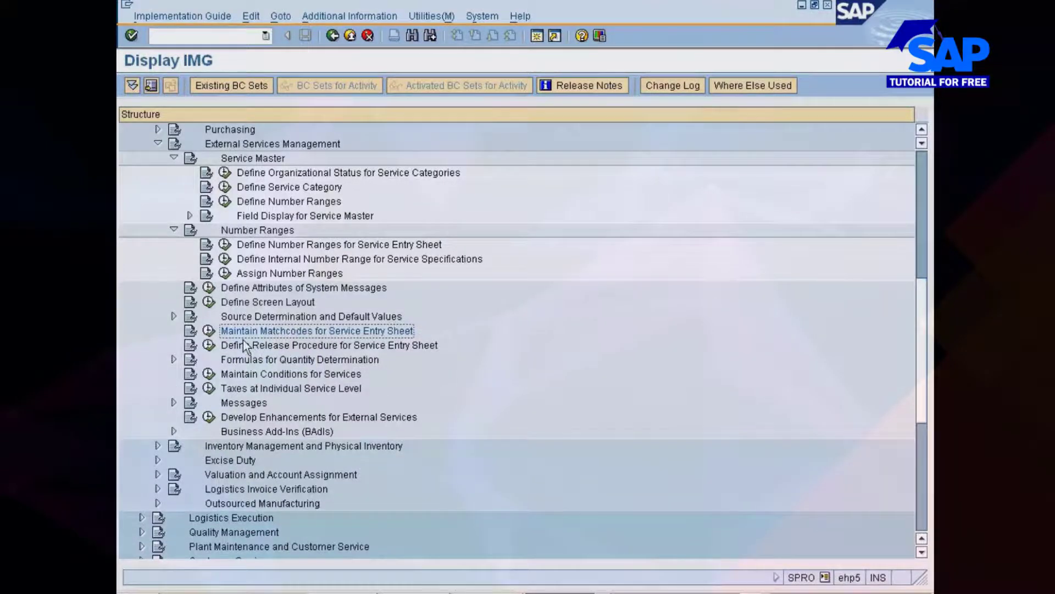
scroll(263, 338, "down", 1)
left_click(248, 304)
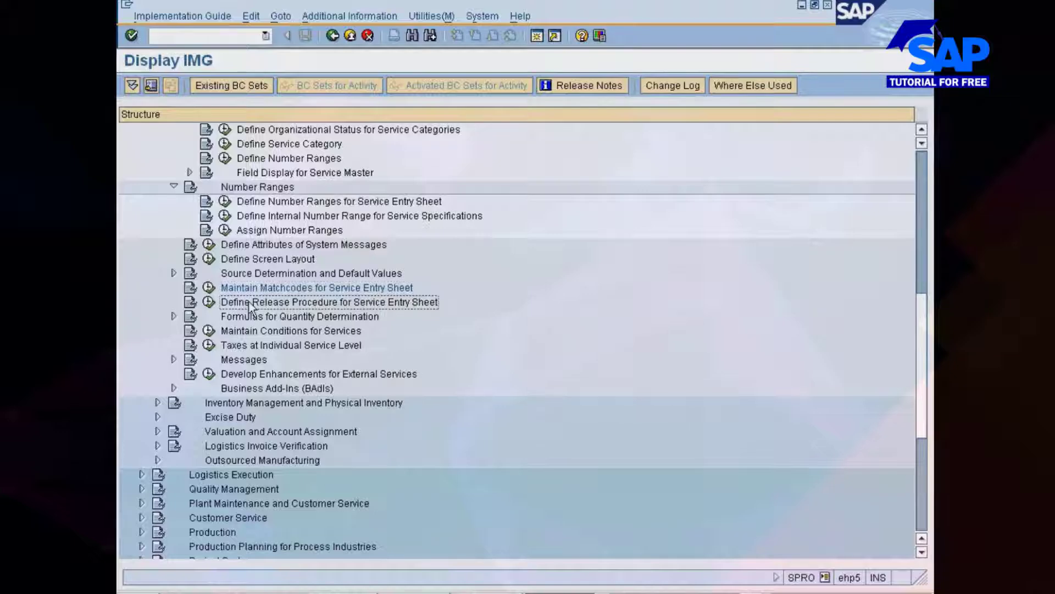
scroll(250, 306, "down", 2)
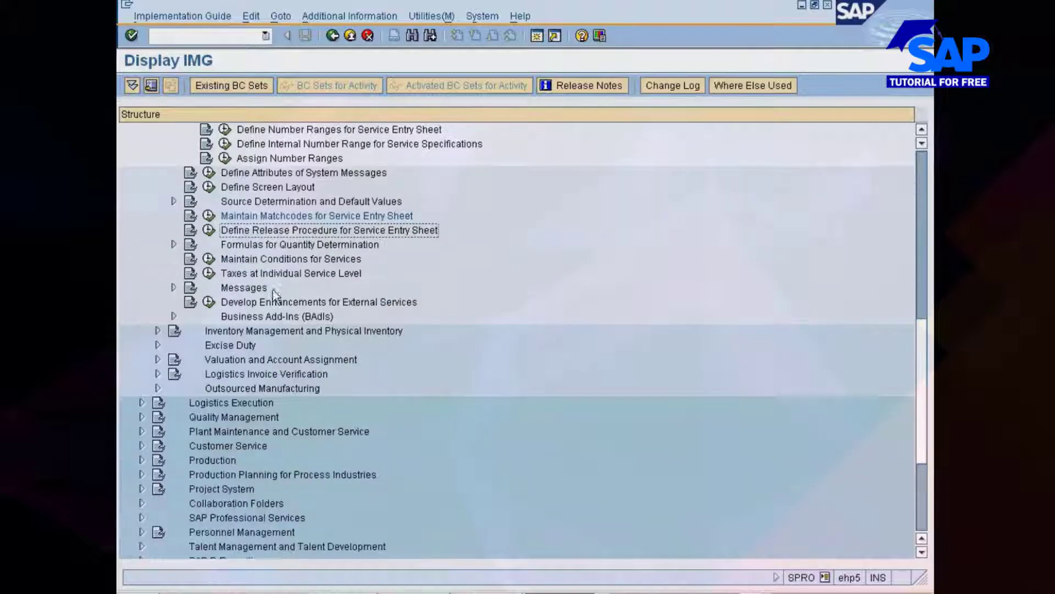
left_click(212, 228)
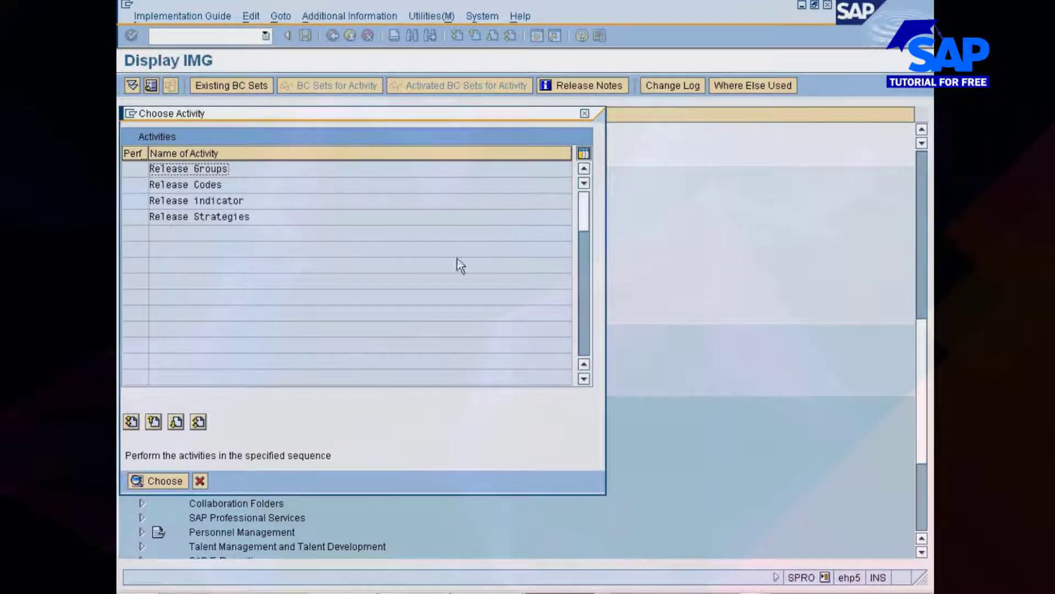
left_click(584, 113)
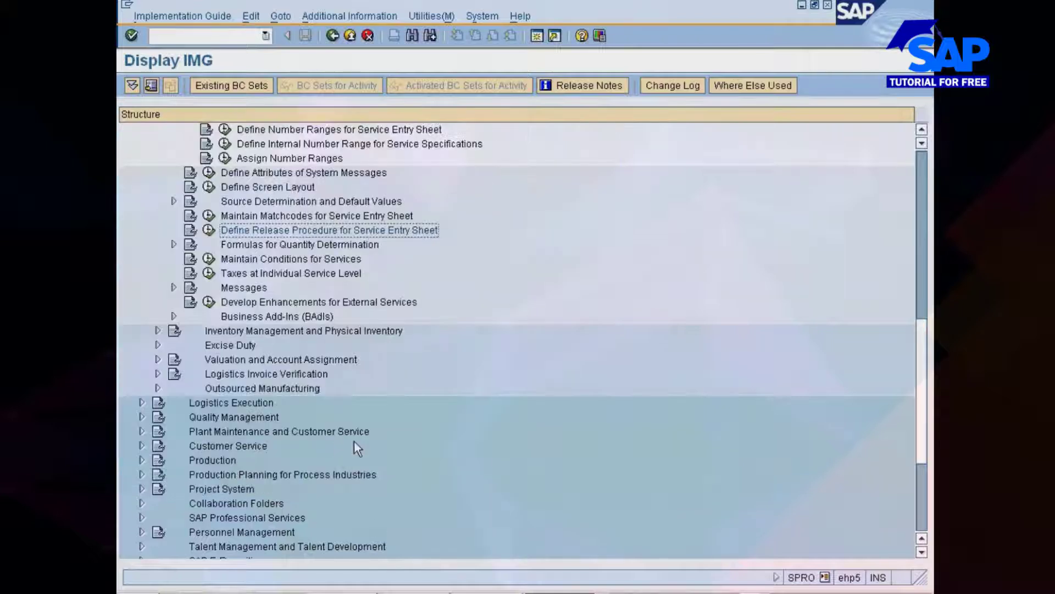
Switch to the service master session, start transaction SE11 and display the dictionary structure CESSR with its short description
left_click(559, 592)
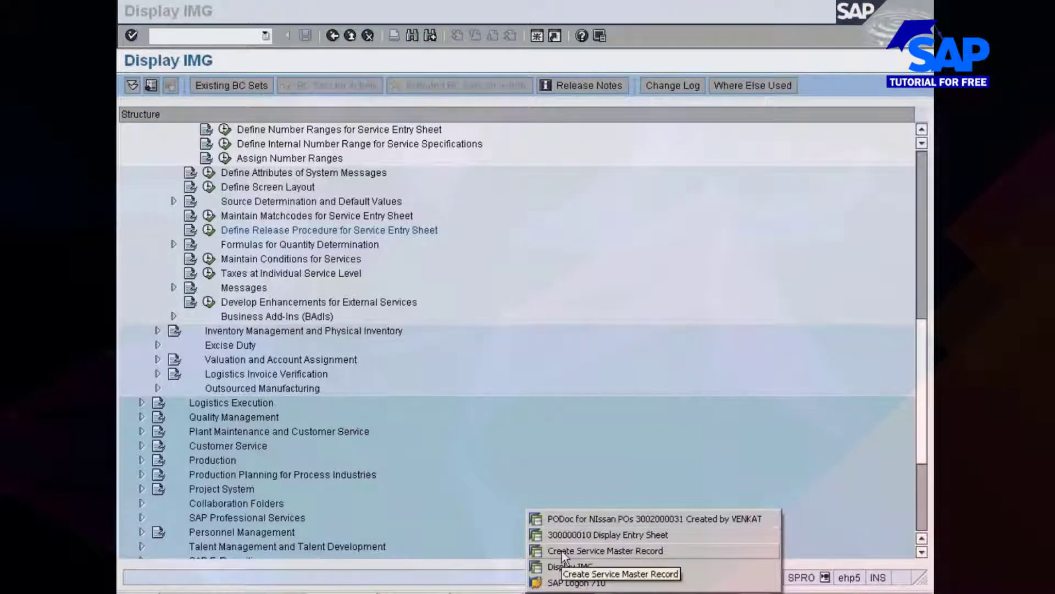
left_click(562, 550)
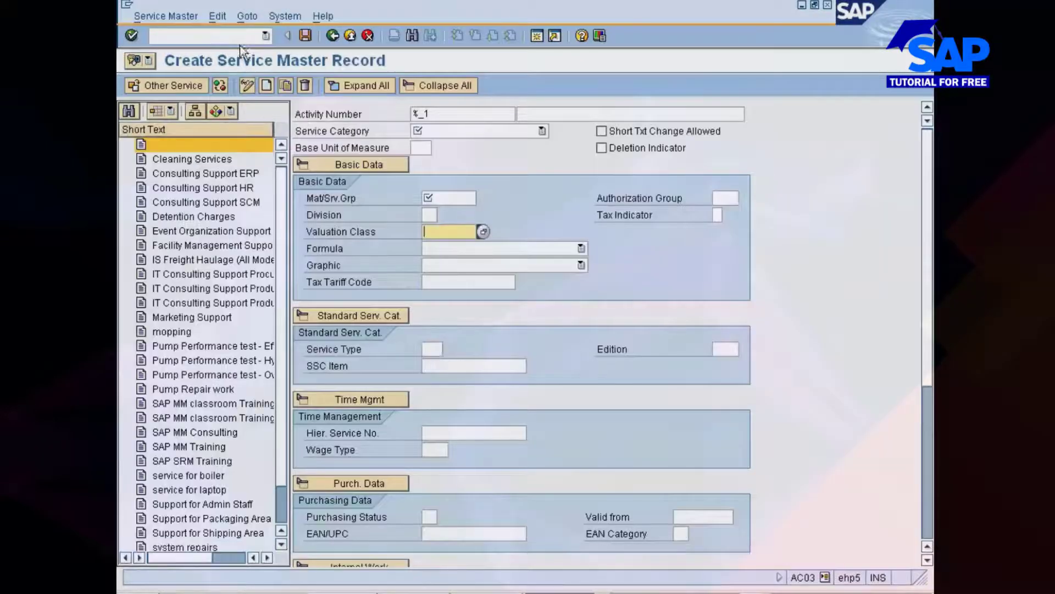
type("/nse11")
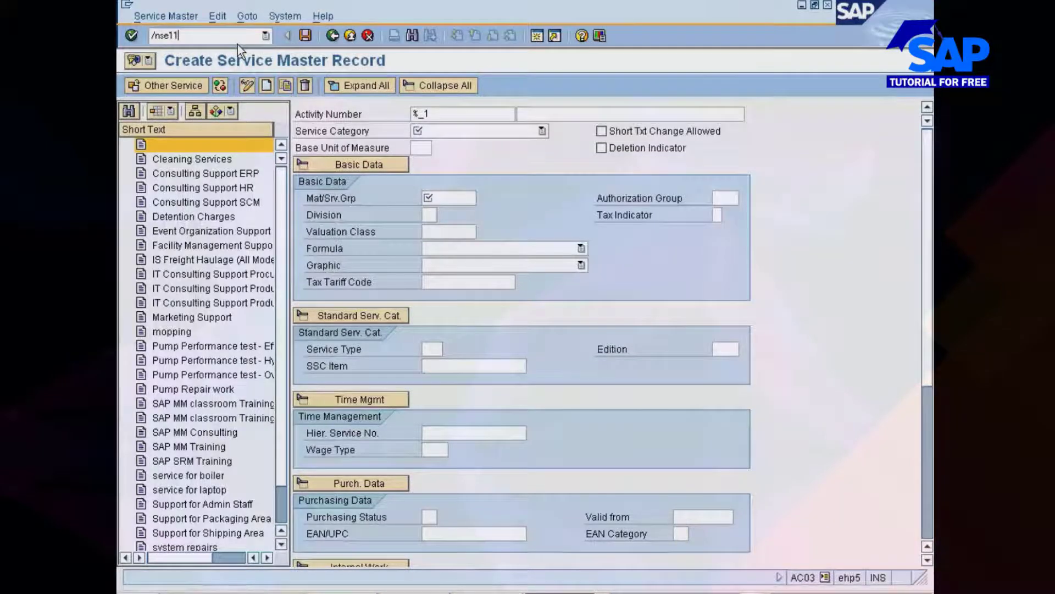
key("Return")
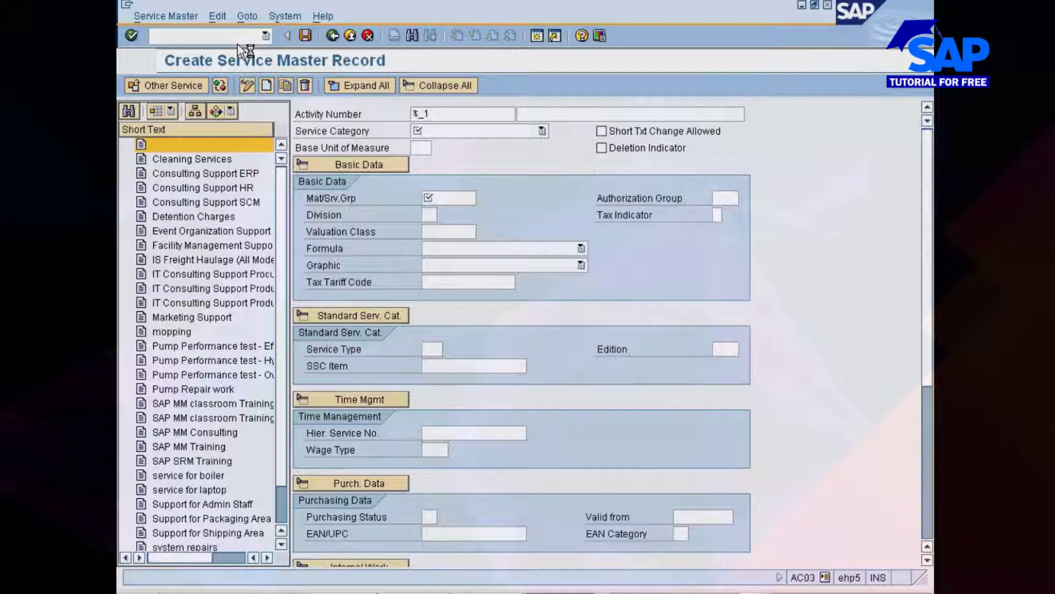
type("c")
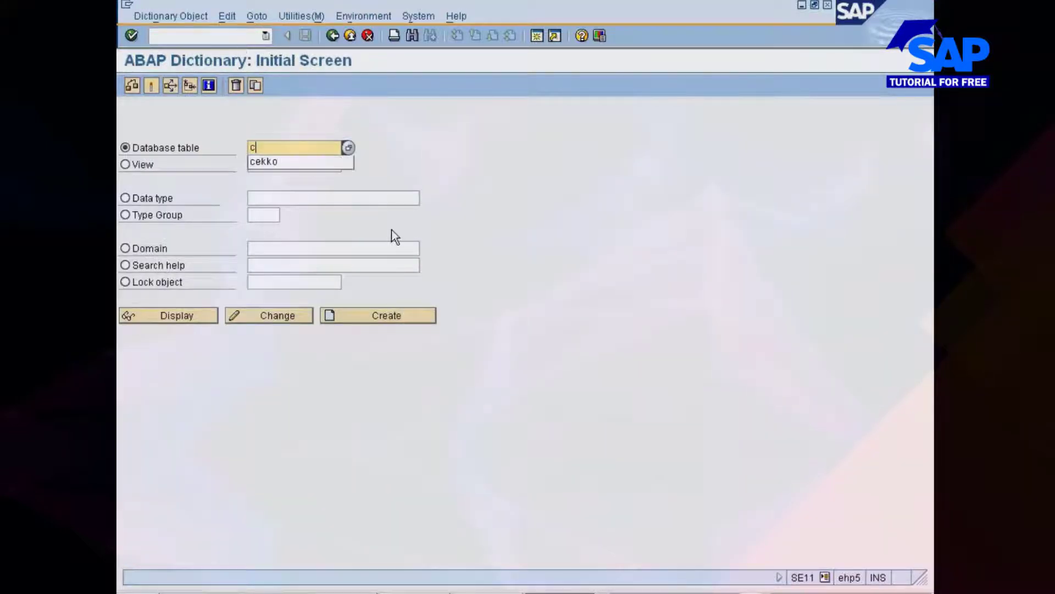
type("essr")
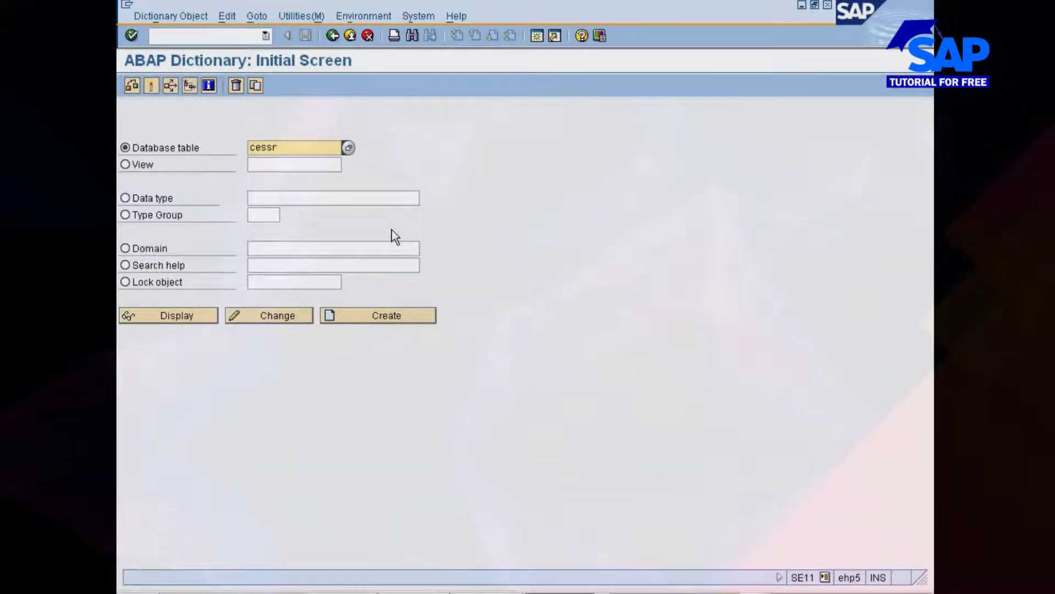
left_click(183, 315)
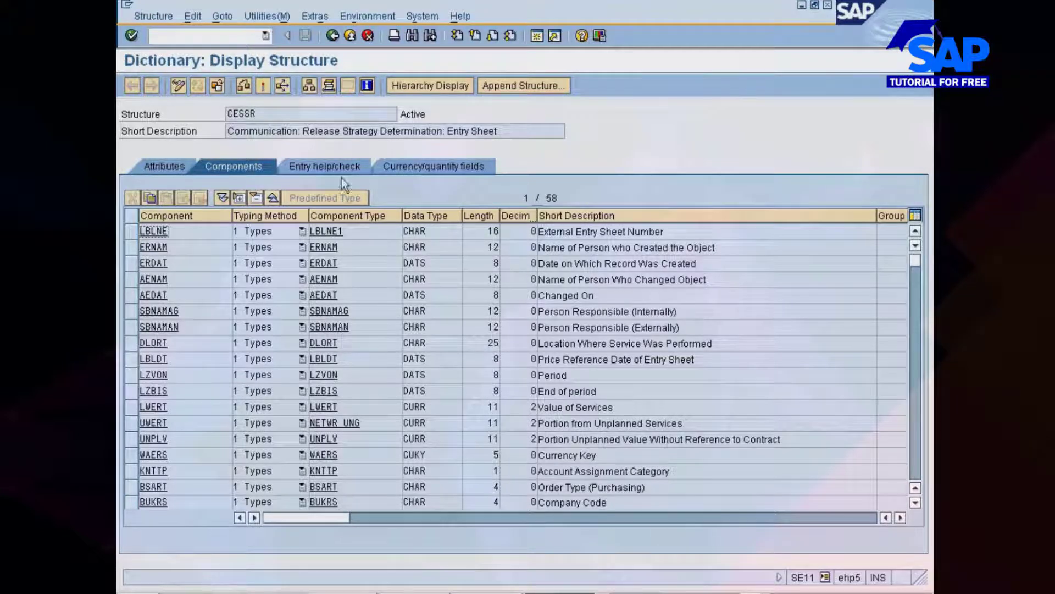
left_click_drag(497, 131, 227, 131)
left_click(227, 131)
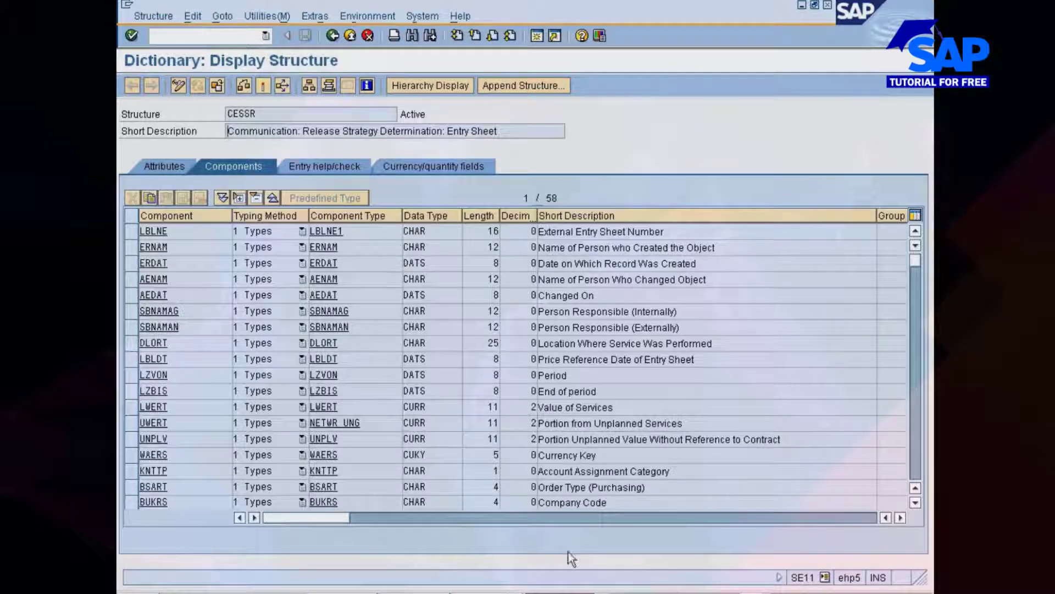
Return to the IMG session and review the Release Groups activity of the service entry sheet release procedure
left_click(566, 593)
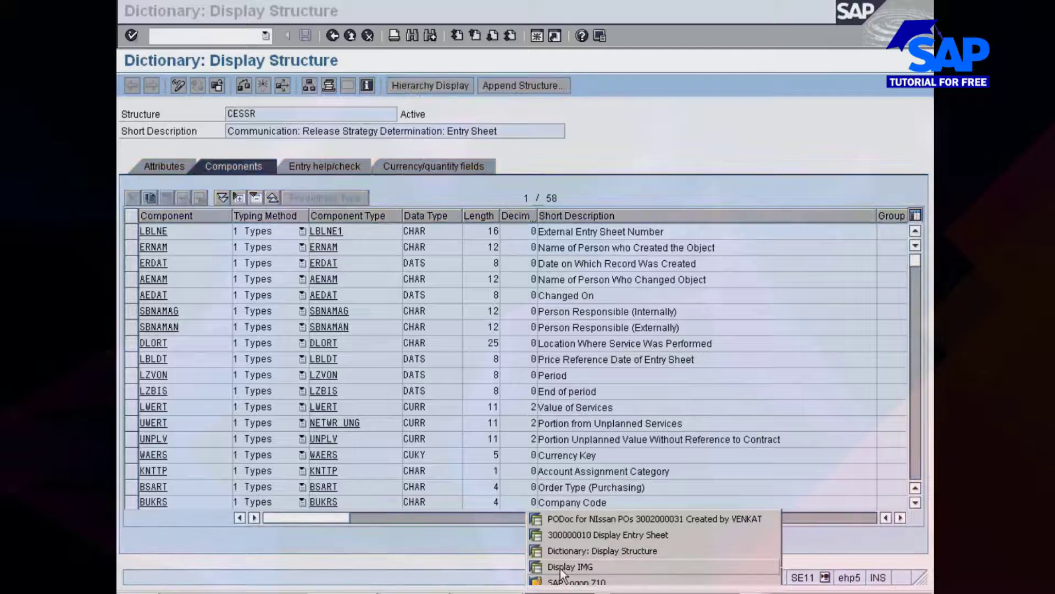
left_click(568, 567)
left_click(210, 230)
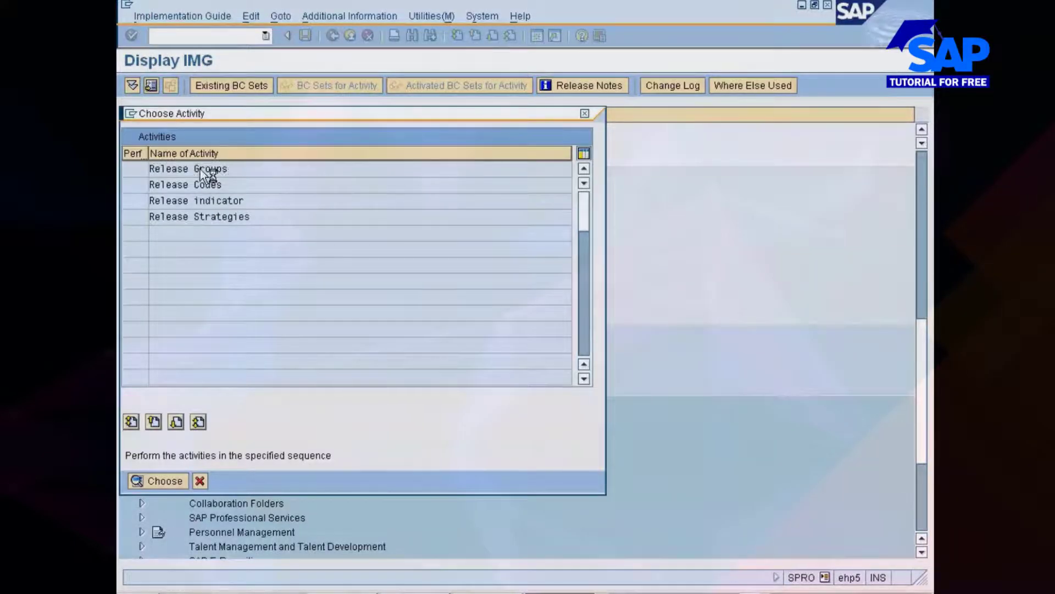
double_click(200, 170)
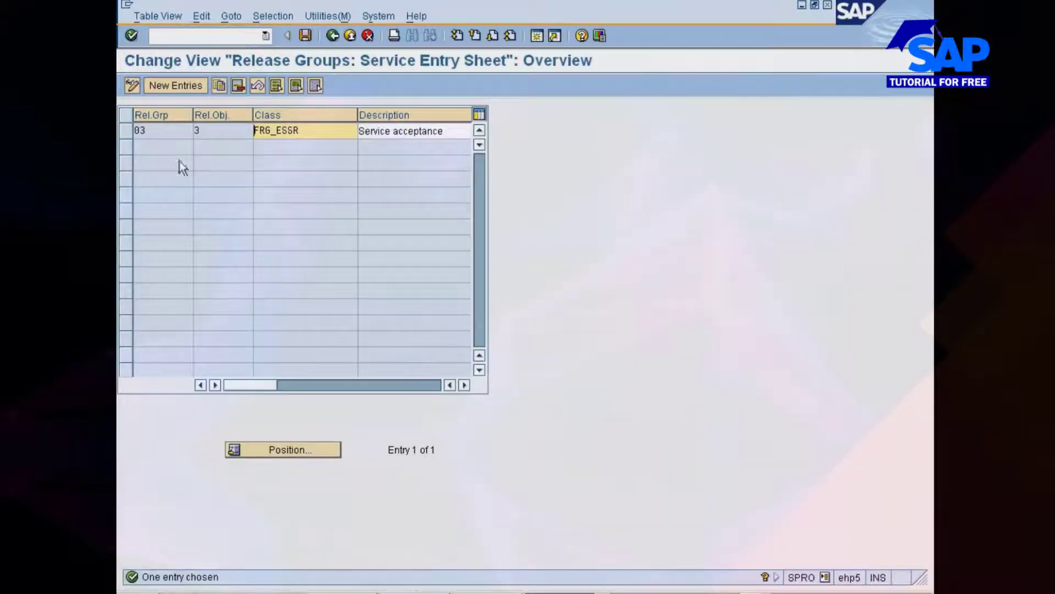
left_click(332, 35)
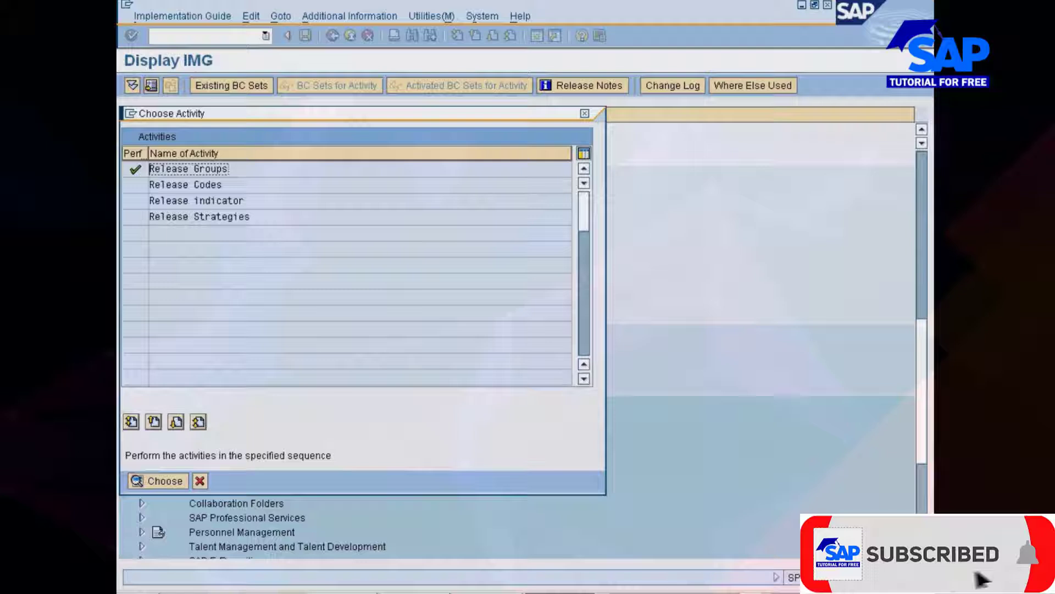
Review the Release Codes and Release indicator activities for service entry sheets
double_click(185, 186)
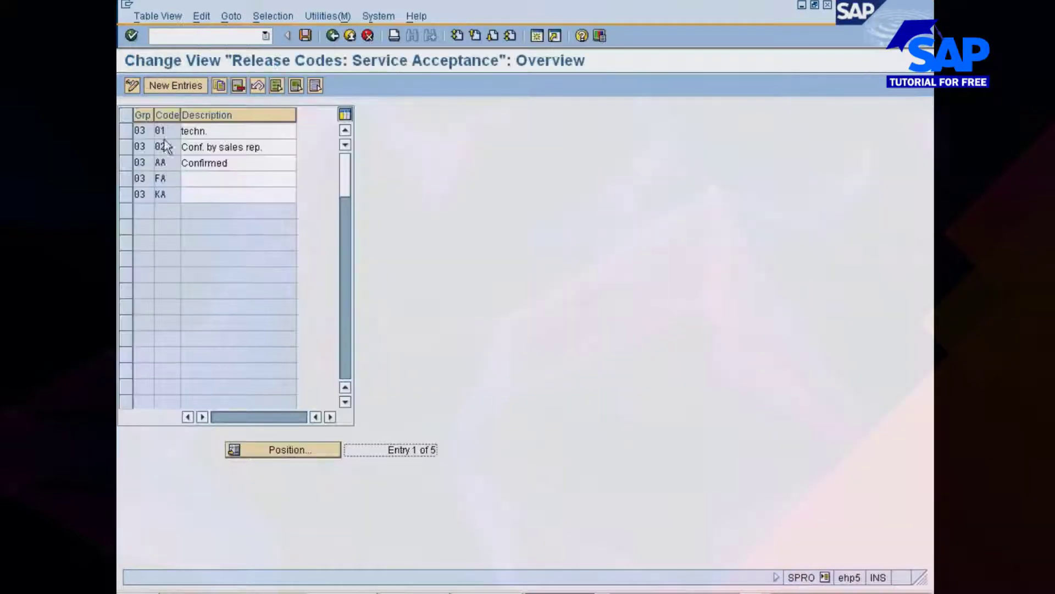
left_click(333, 36)
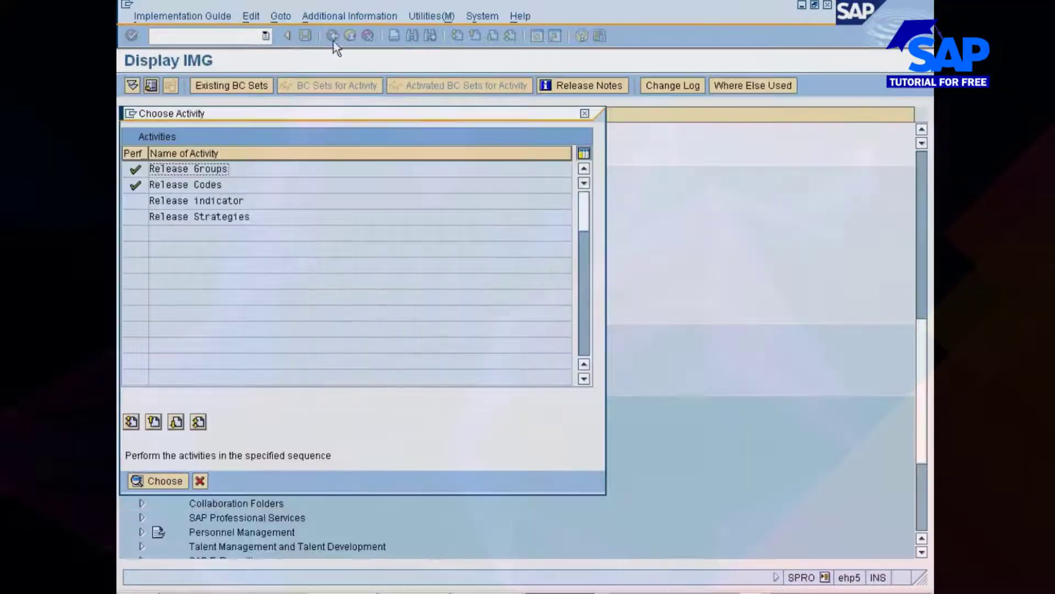
double_click(188, 199)
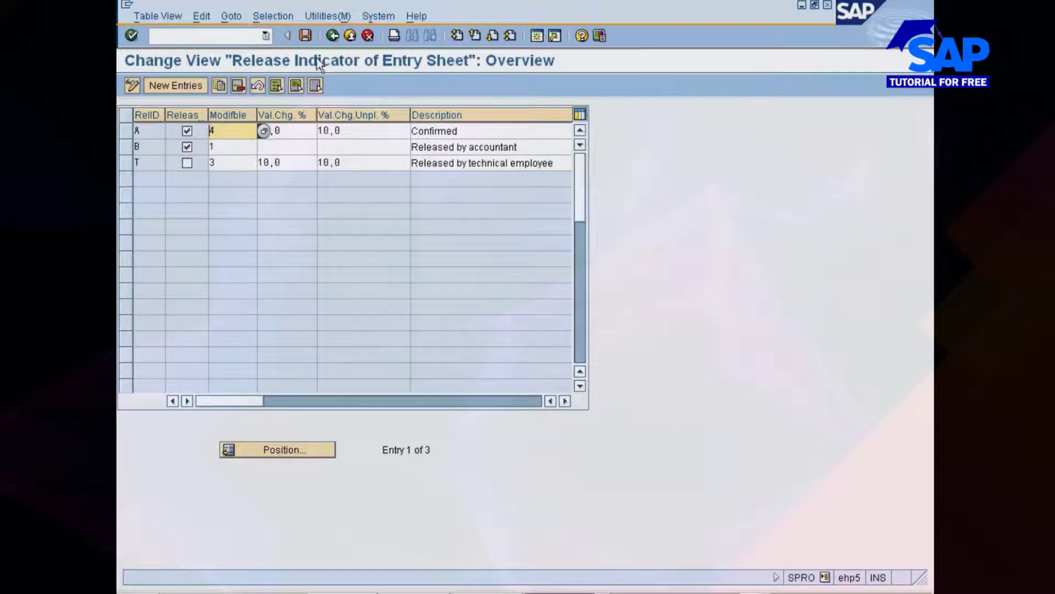
left_click(332, 35)
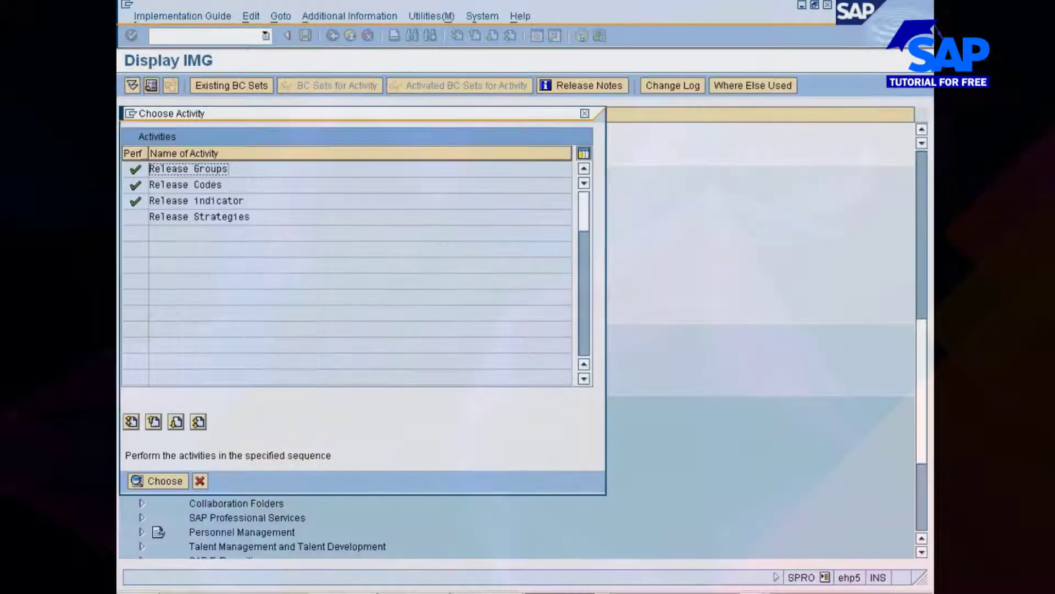
Review the details of release strategy ID (IDES Release) in release group 03, then leave the release procedure activities
double_click(186, 216)
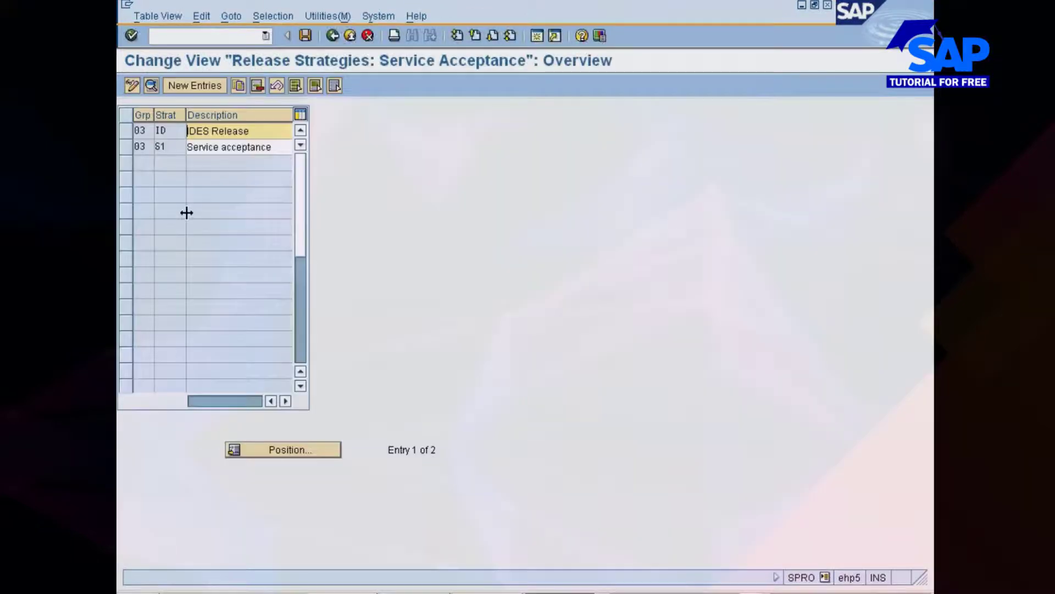
double_click(139, 131)
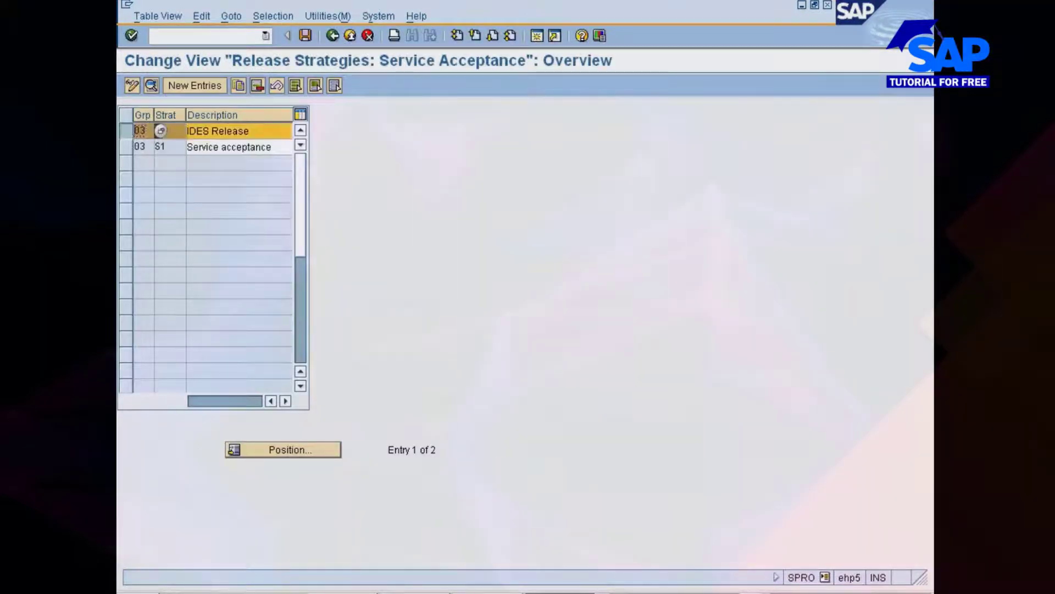
left_click(152, 84)
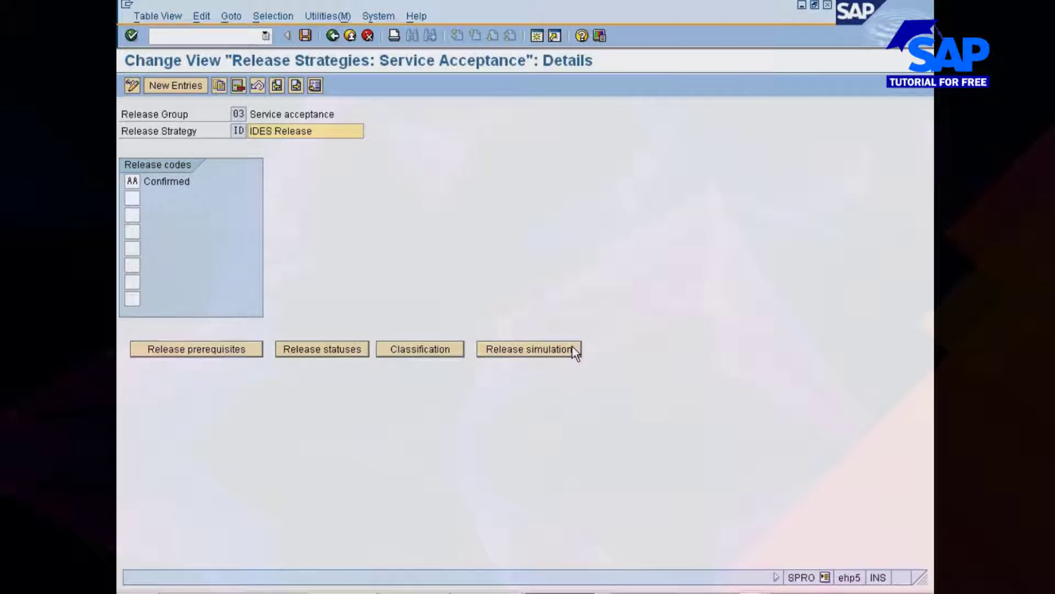
left_click(332, 36)
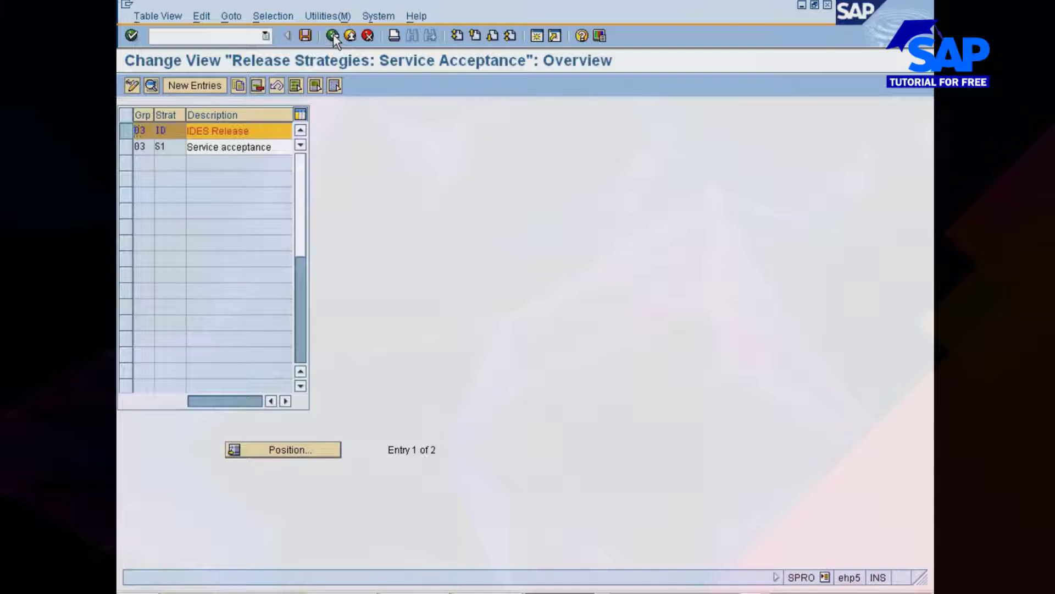
left_click(333, 37)
left_click(201, 482)
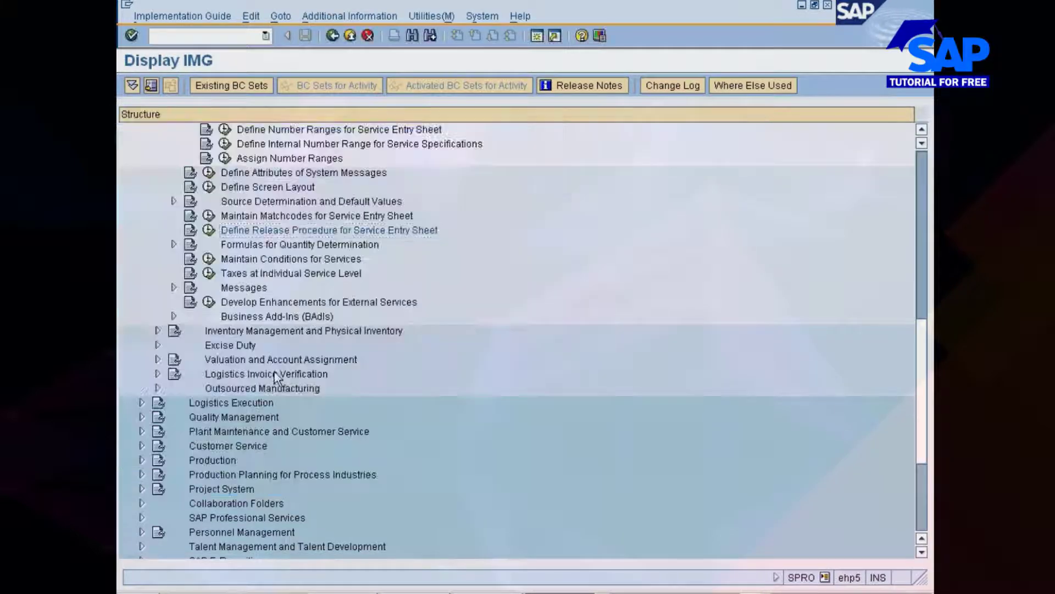
Expand Formulas for Quantity Determination in the IMG structure and select Define Formulas
left_click(249, 245)
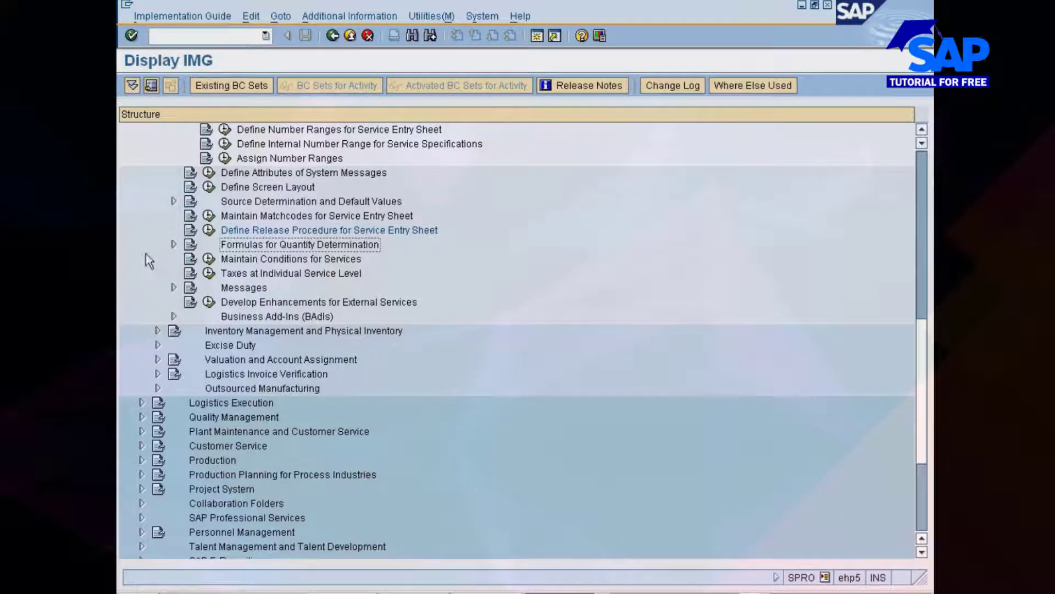
left_click(173, 244)
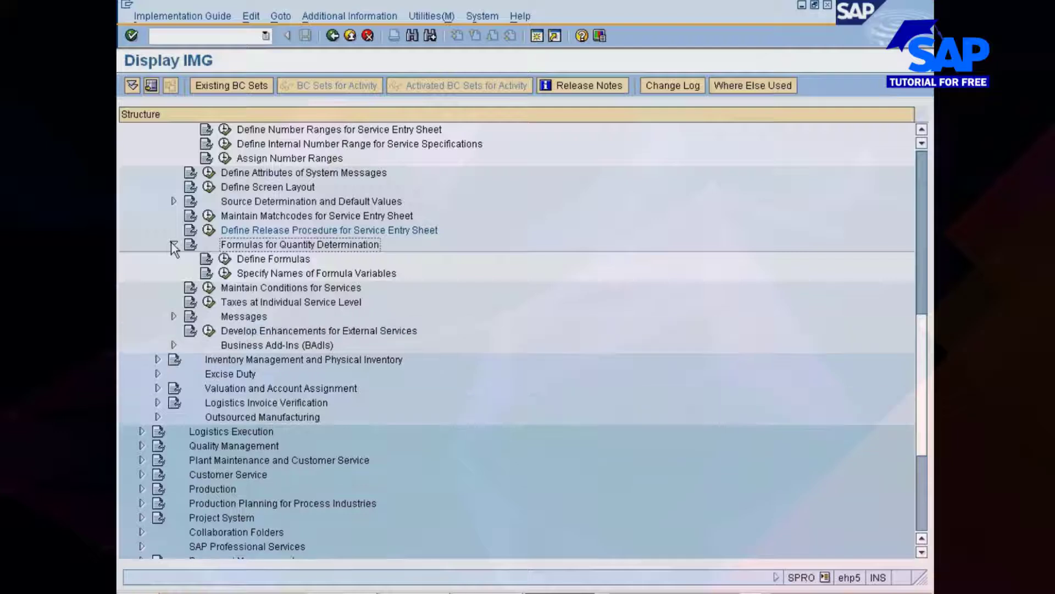
left_click(297, 259)
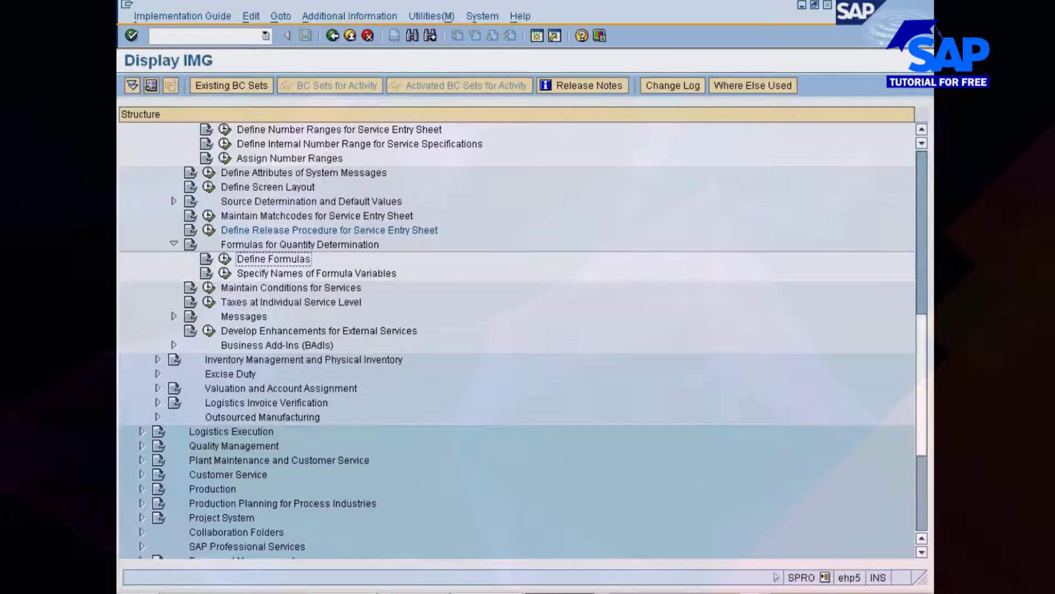
Switch to the dictionary session, start transaction AC03 and examine the service master's basic data down to its long text
left_click(555, 592)
left_click(566, 583)
left_click(561, 592)
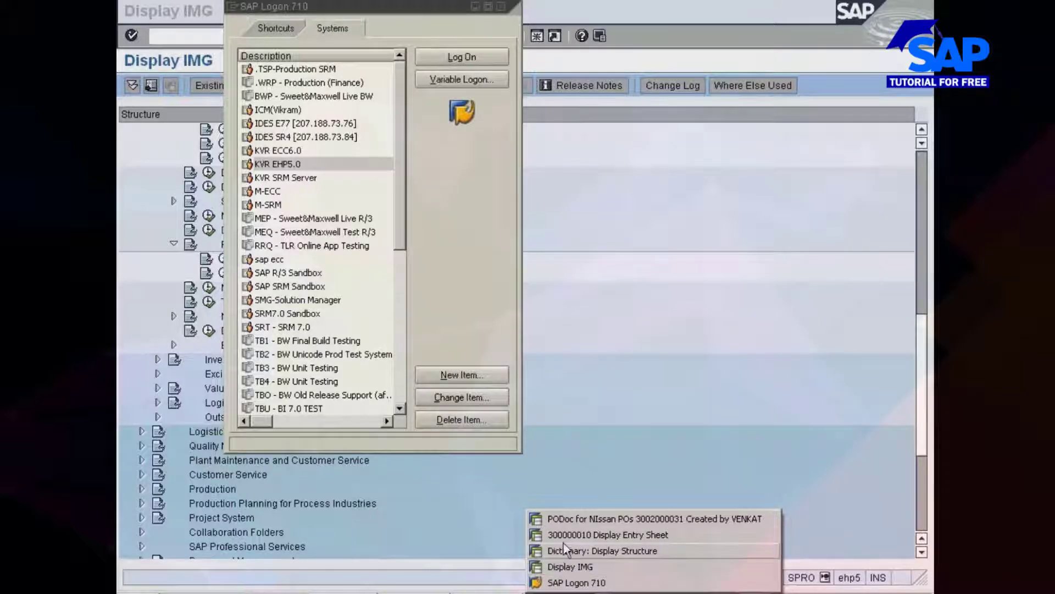
left_click(568, 550)
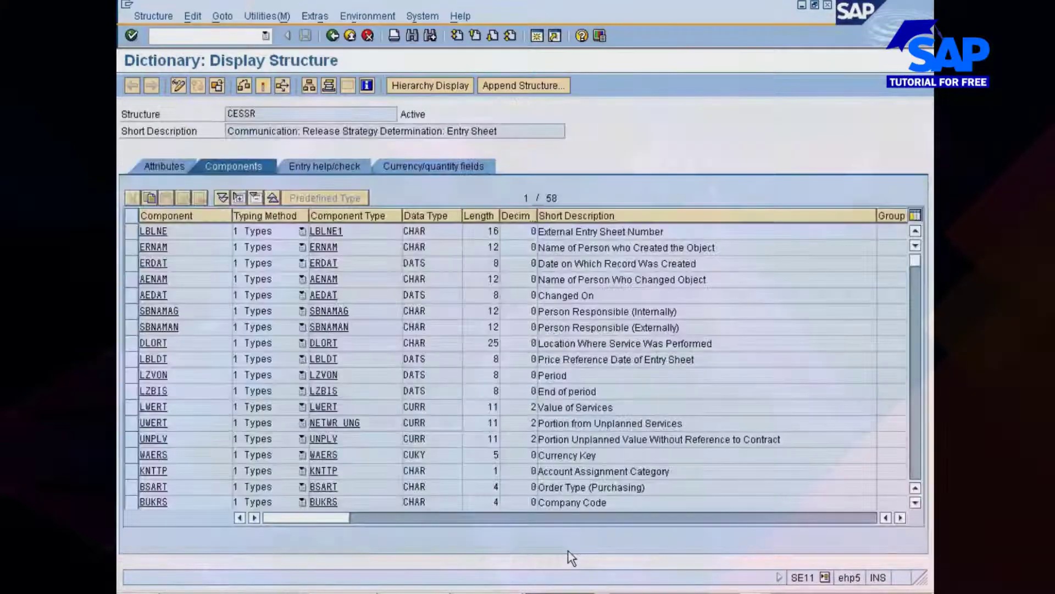
left_click(156, 36)
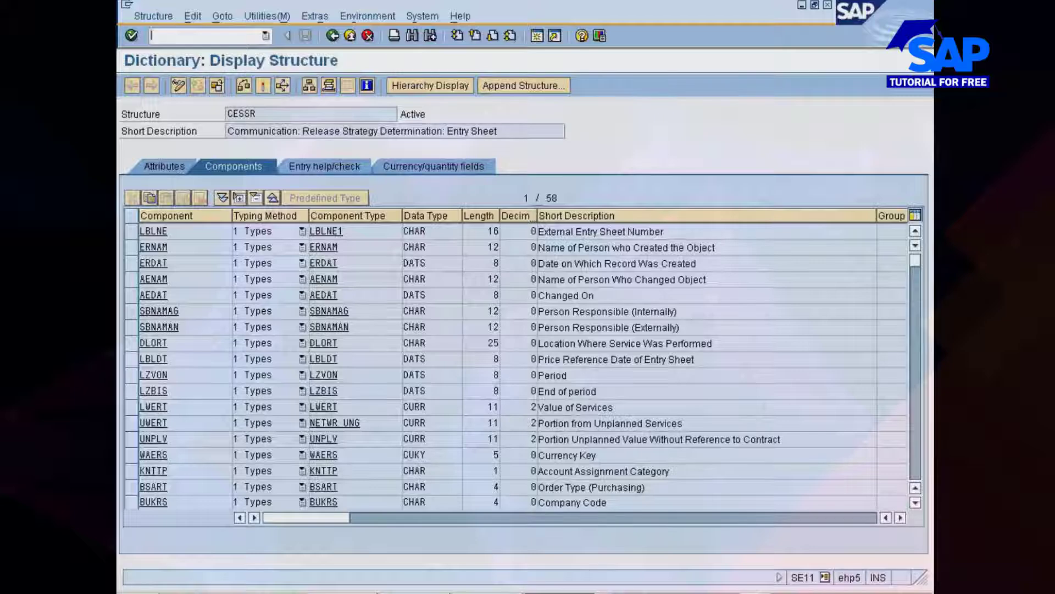
type("/n")
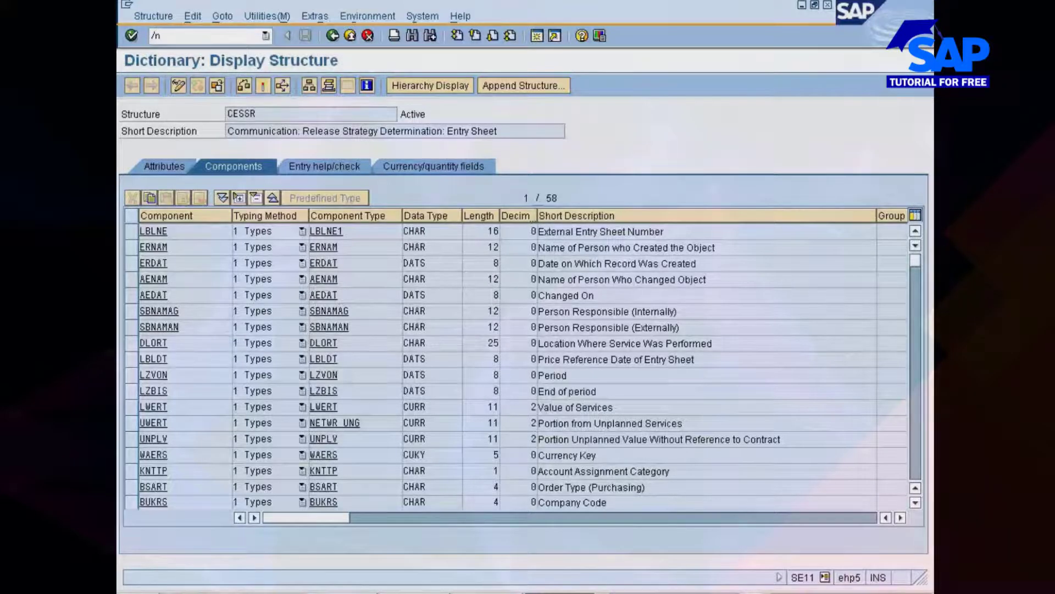
type("ac03")
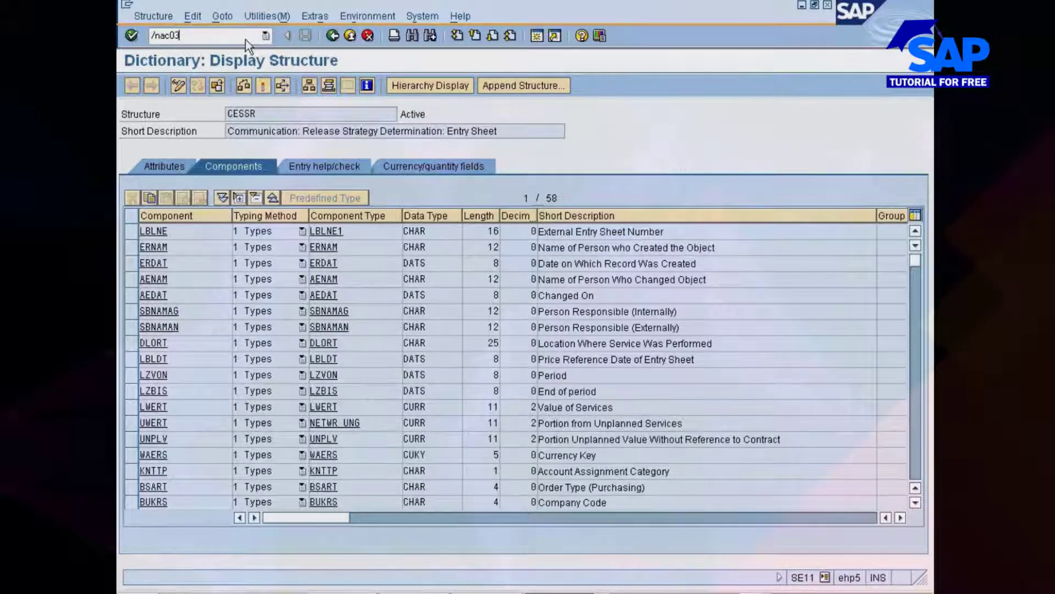
key("Return")
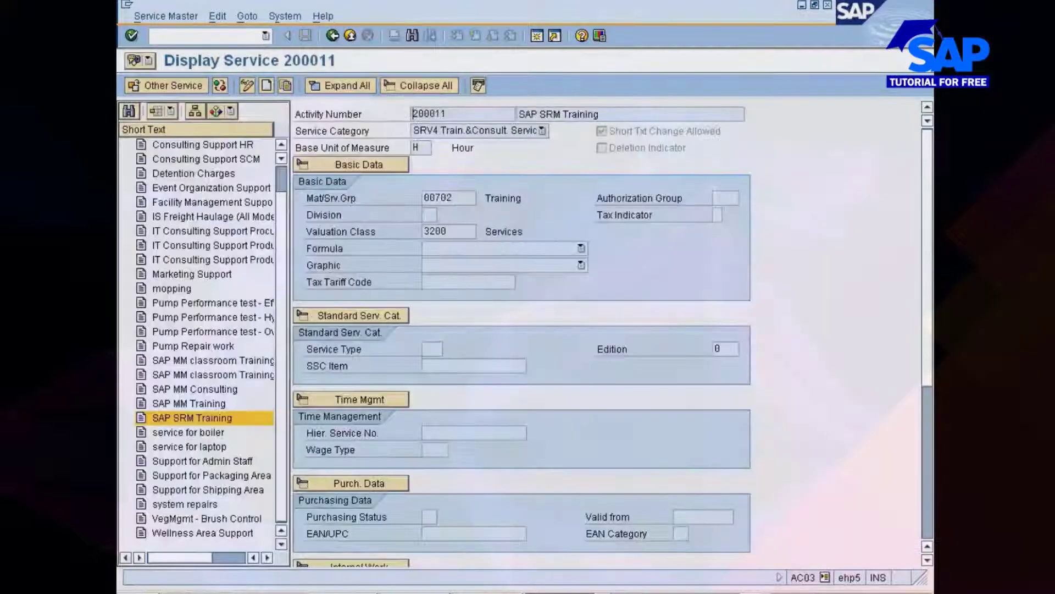
scroll(452, 364, "down", 3)
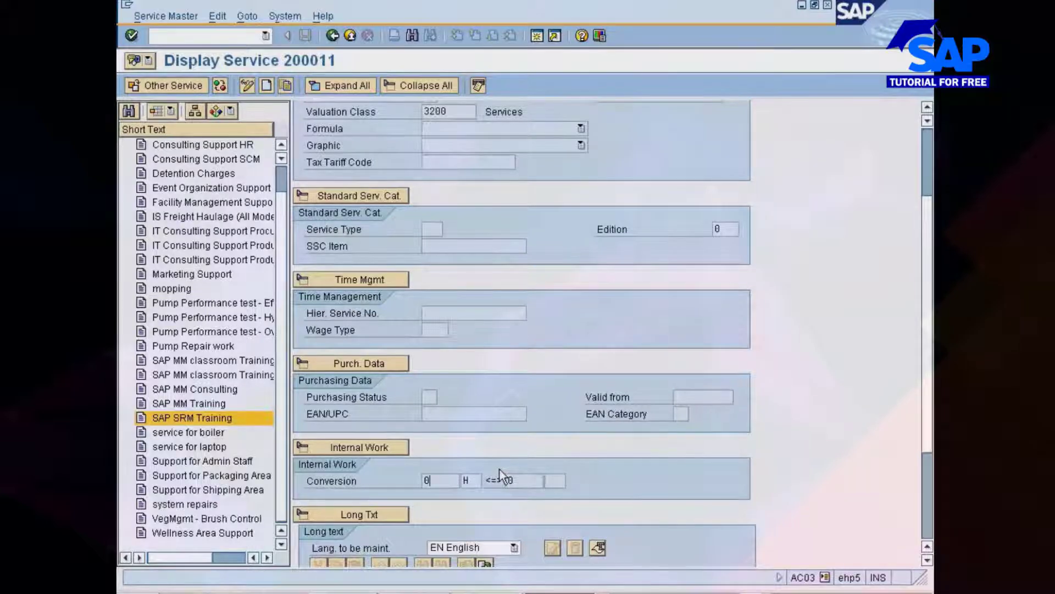
Return to the IMG session and open the Define Formulas activity for service lines
key("alt+Tab")
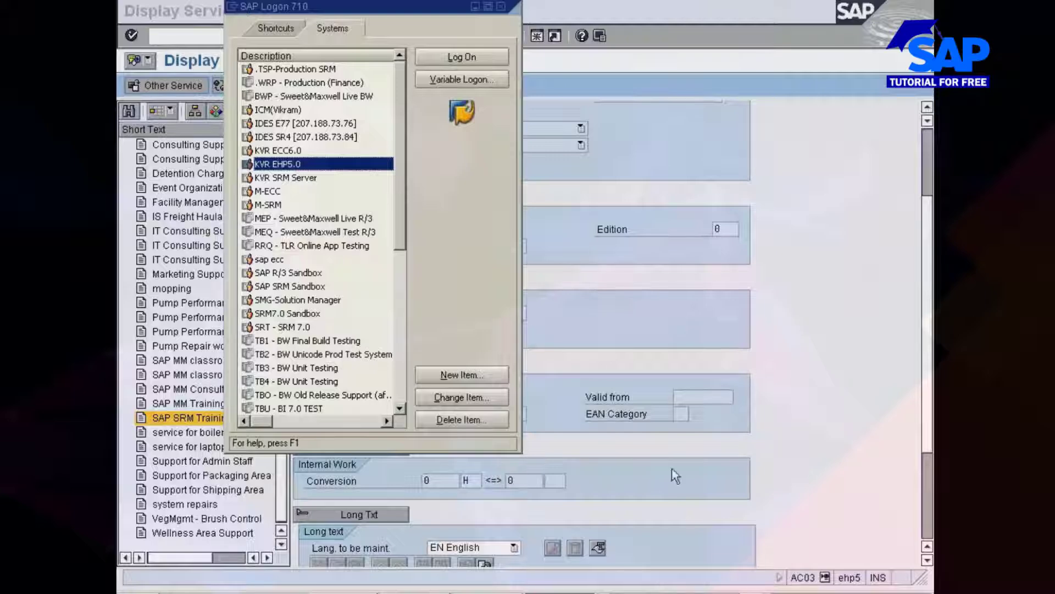
left_click(626, 367)
left_click(541, 581)
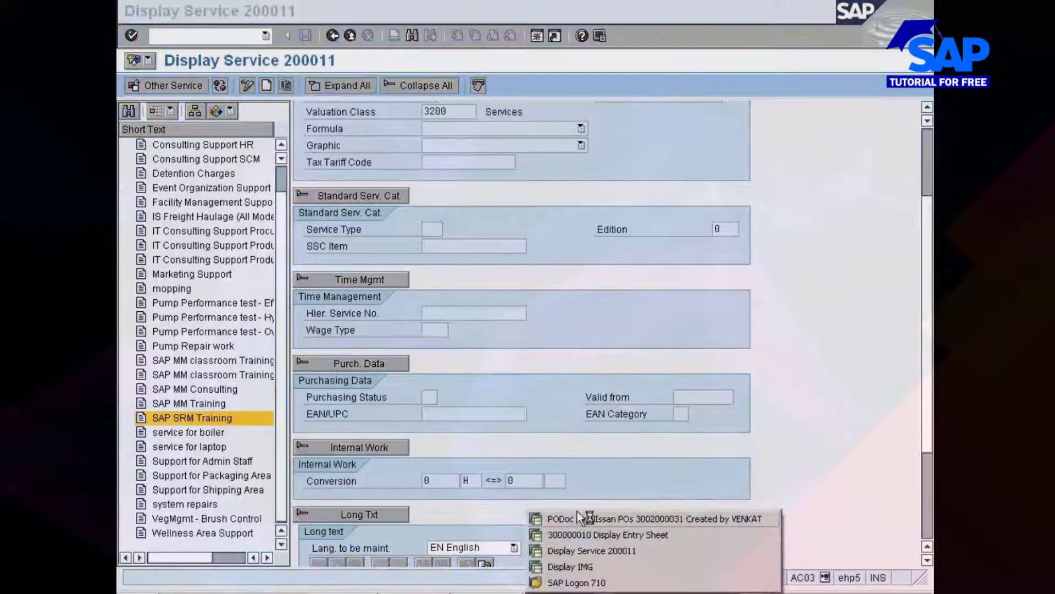
left_click(562, 567)
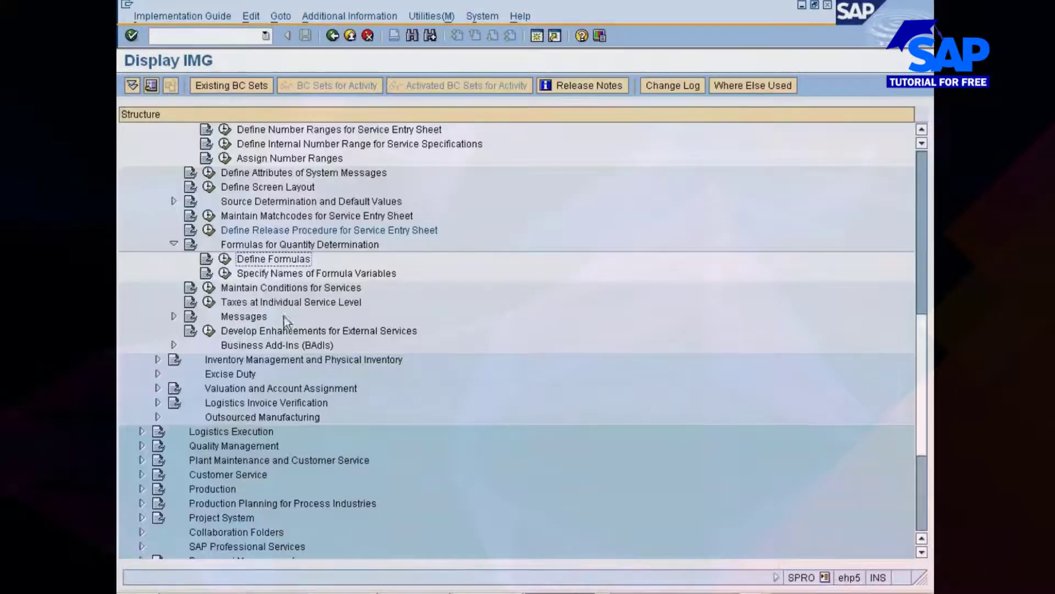
left_click(226, 263)
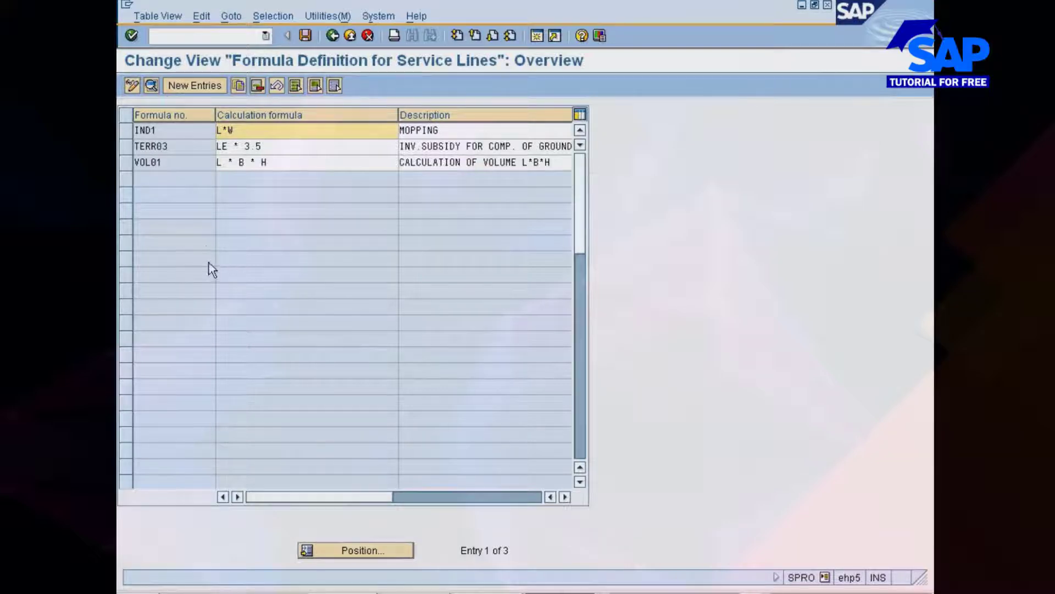
Review the calculation formulas IND1, TERR03 and VOL01, compare them with the service master data in the AC03 session, and leave the formula definition
left_click(127, 163)
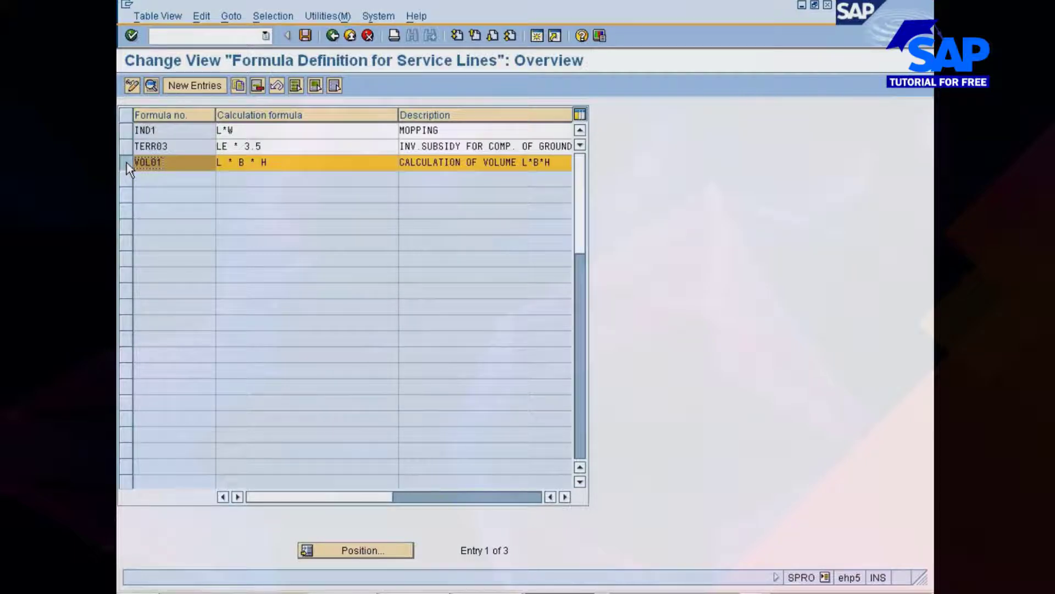
left_click(233, 131)
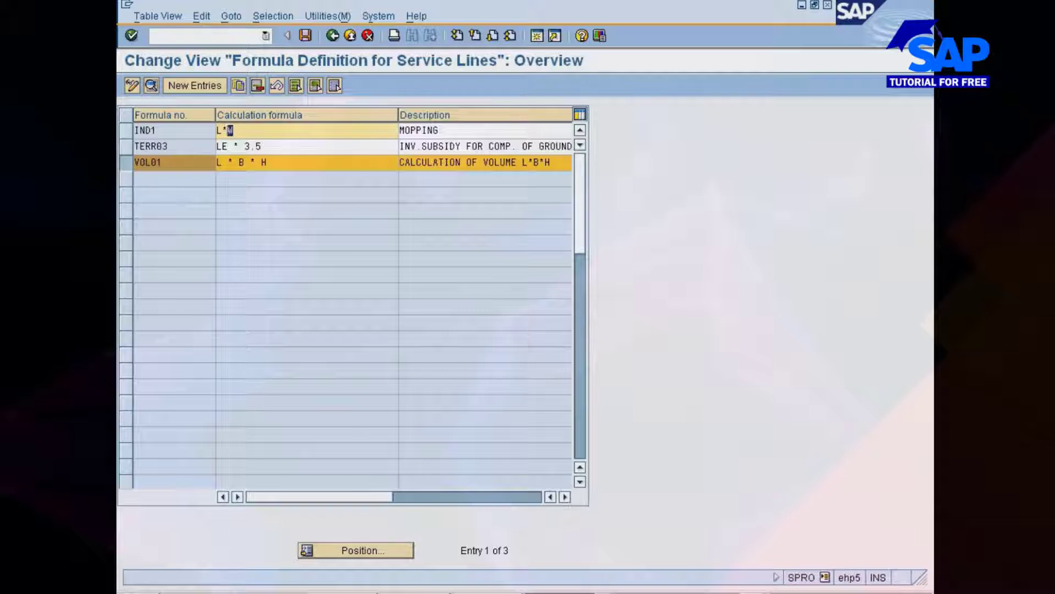
left_click(129, 149)
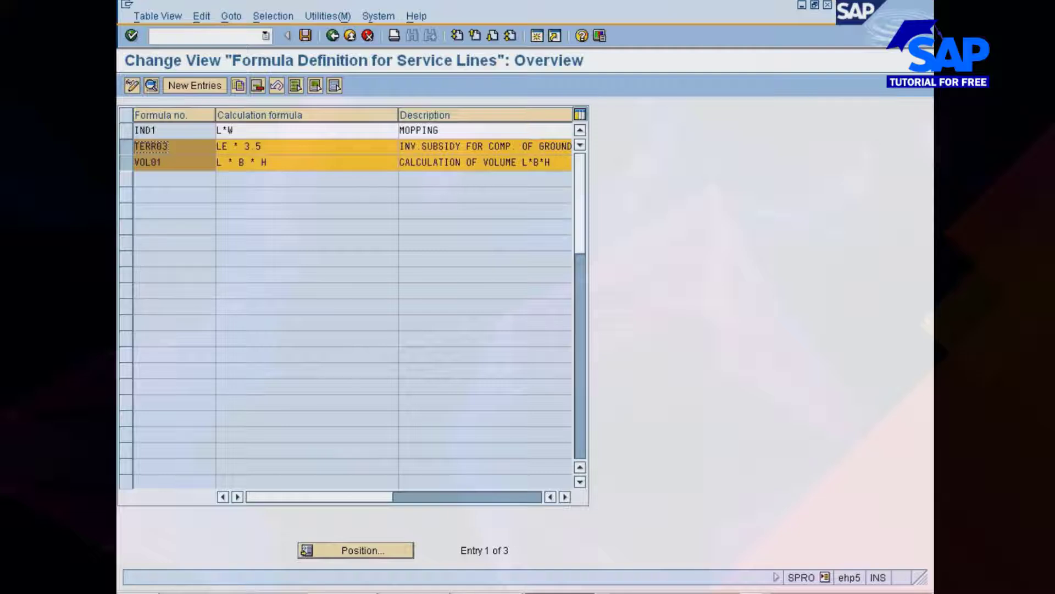
left_click(127, 147)
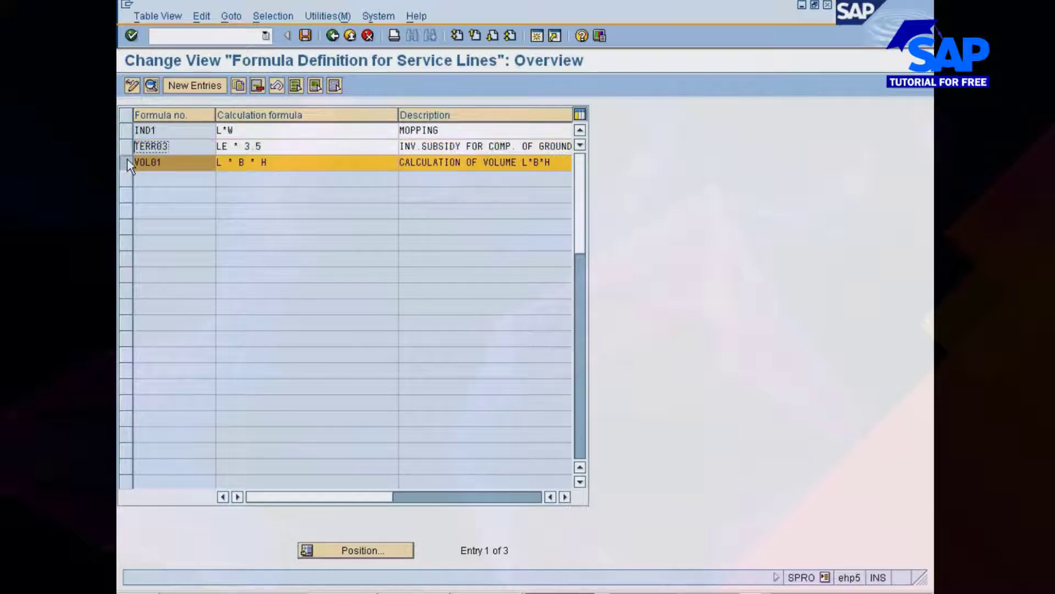
left_click(127, 160)
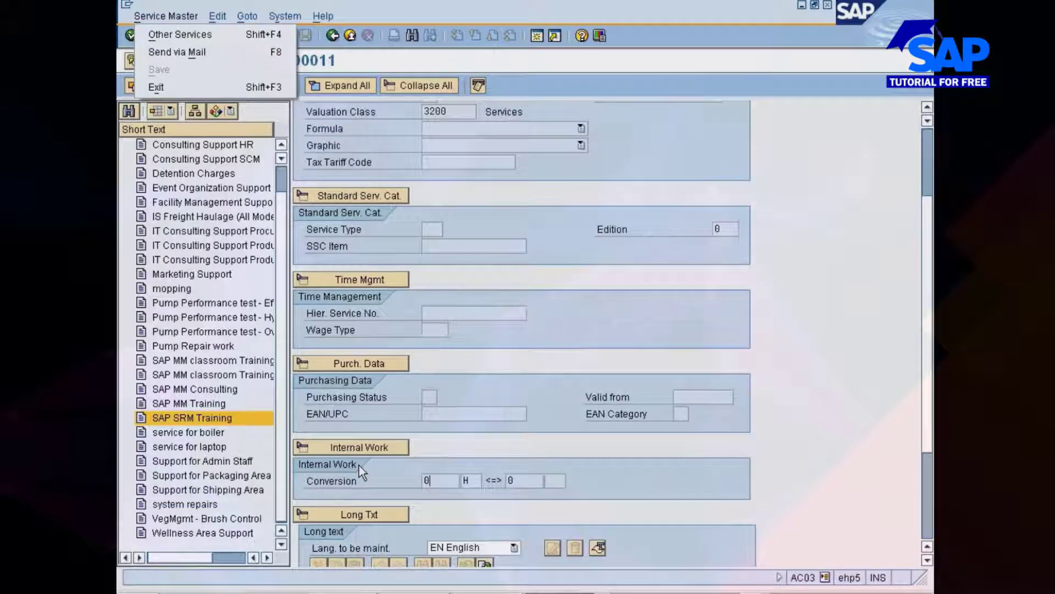
left_click(464, 476)
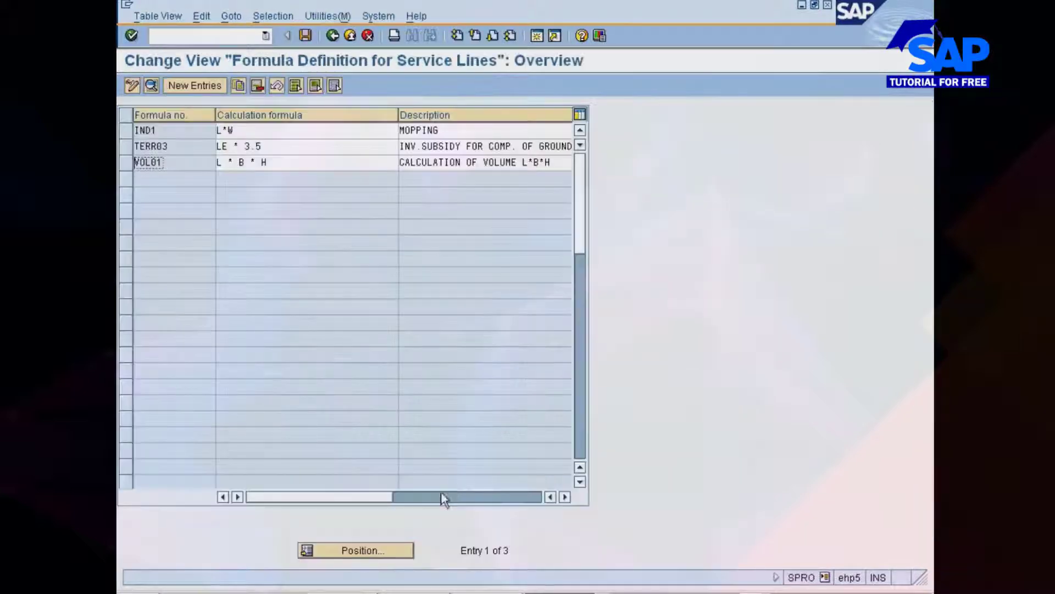
left_click(333, 35)
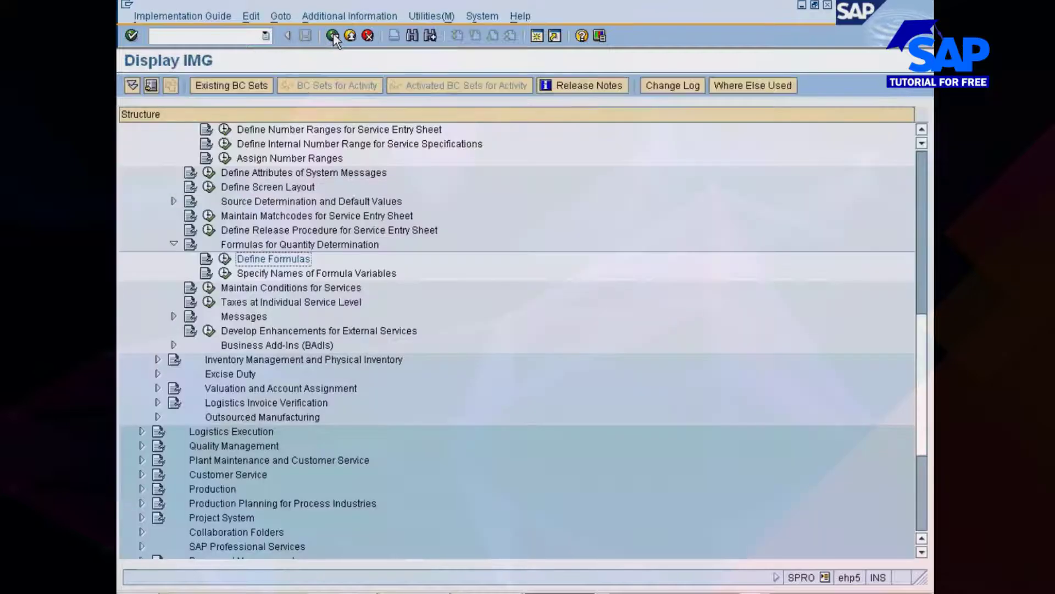
Open Specify Names of Formula Variables, examine the details of variable L of formula VOL01, and return to the IMG structure
left_click(295, 275)
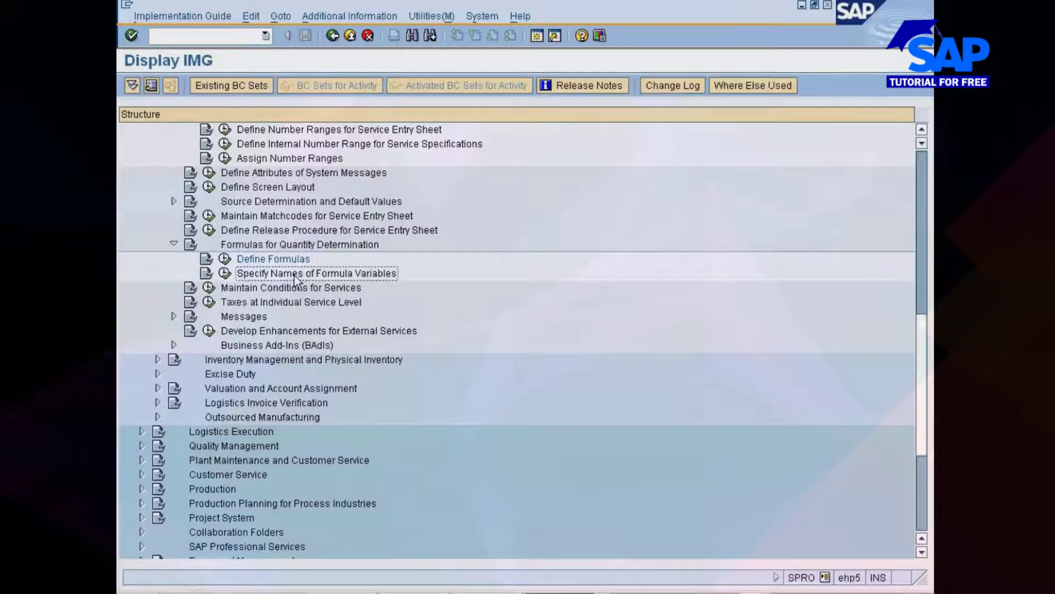
left_click(225, 274)
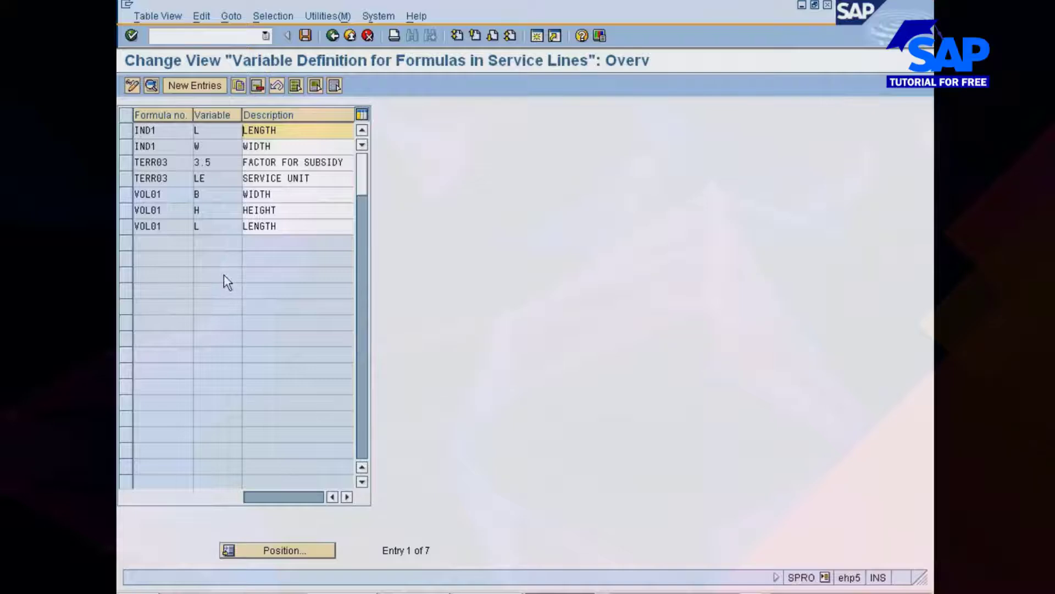
left_click(125, 228)
left_click(151, 87)
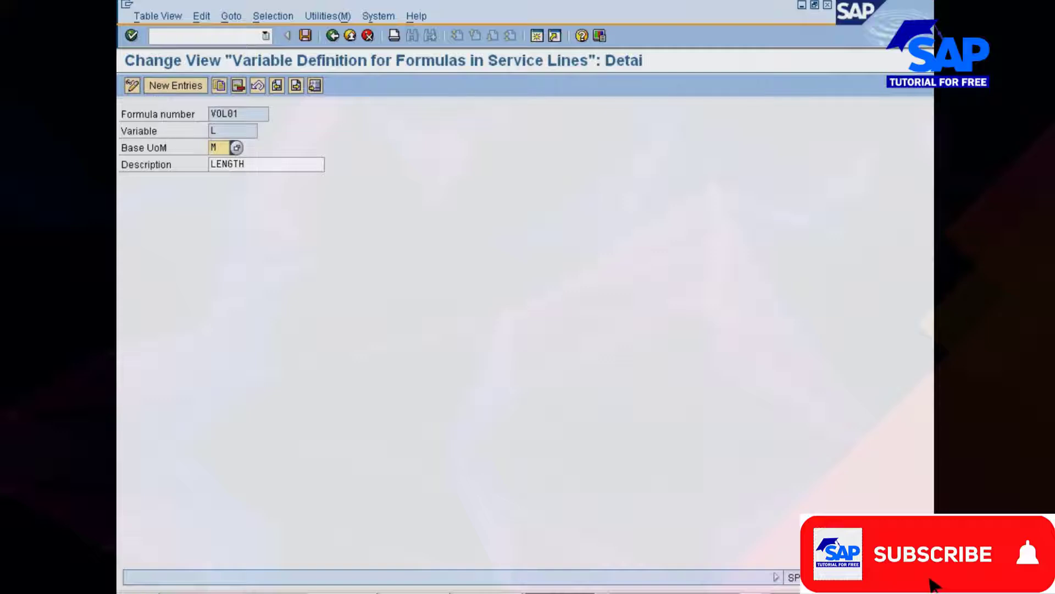
left_click(218, 130)
left_click_drag(122, 115, 240, 114)
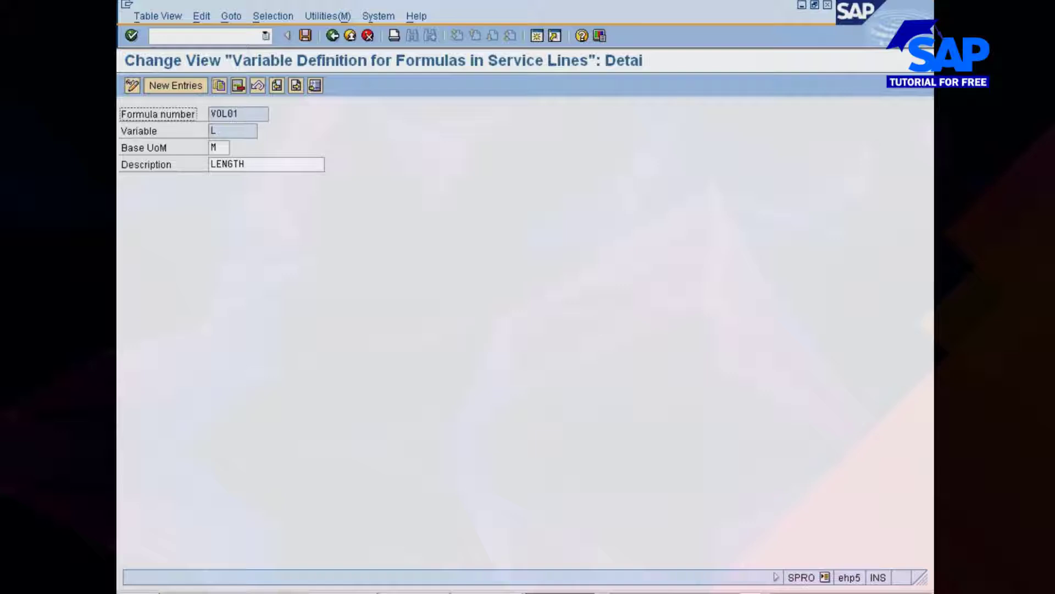
left_click(331, 37)
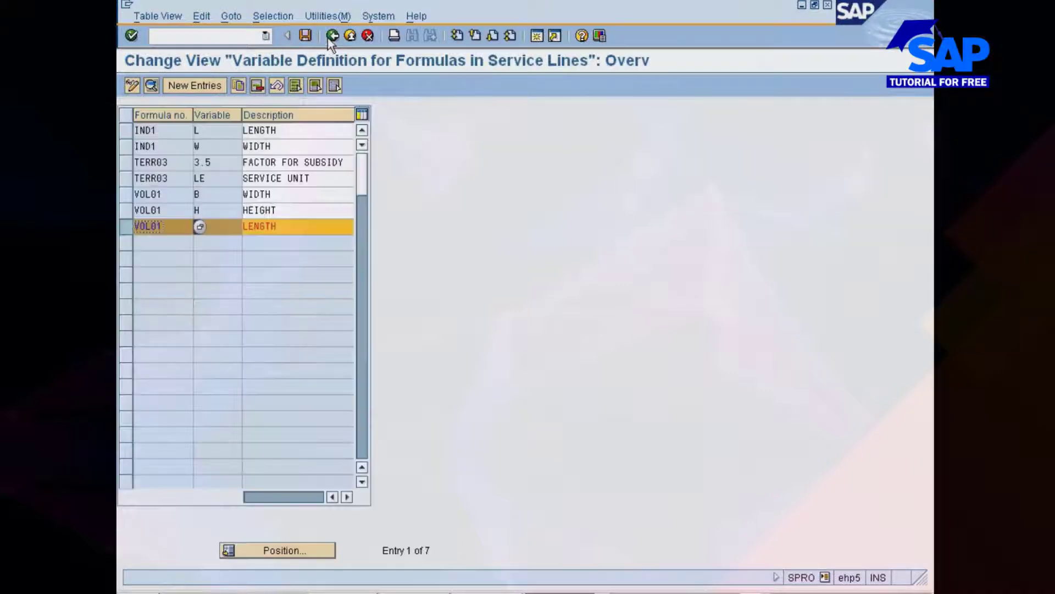
left_click(331, 37)
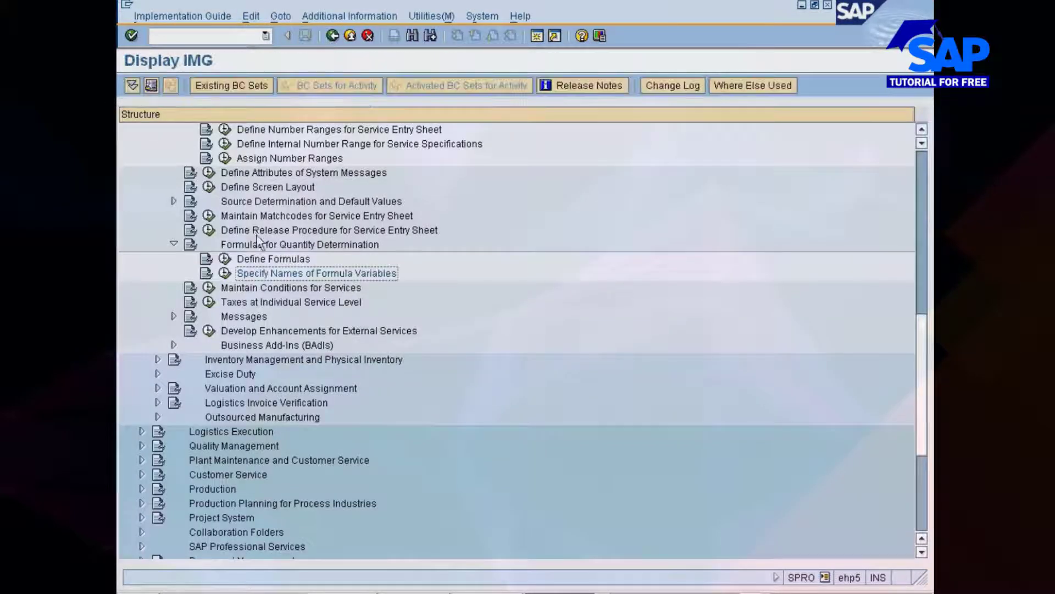
Collapse Formulas for Quantity Determination and open the Conditions: Schema for Services activity under Maintain Conditions for Services
left_click(173, 244)
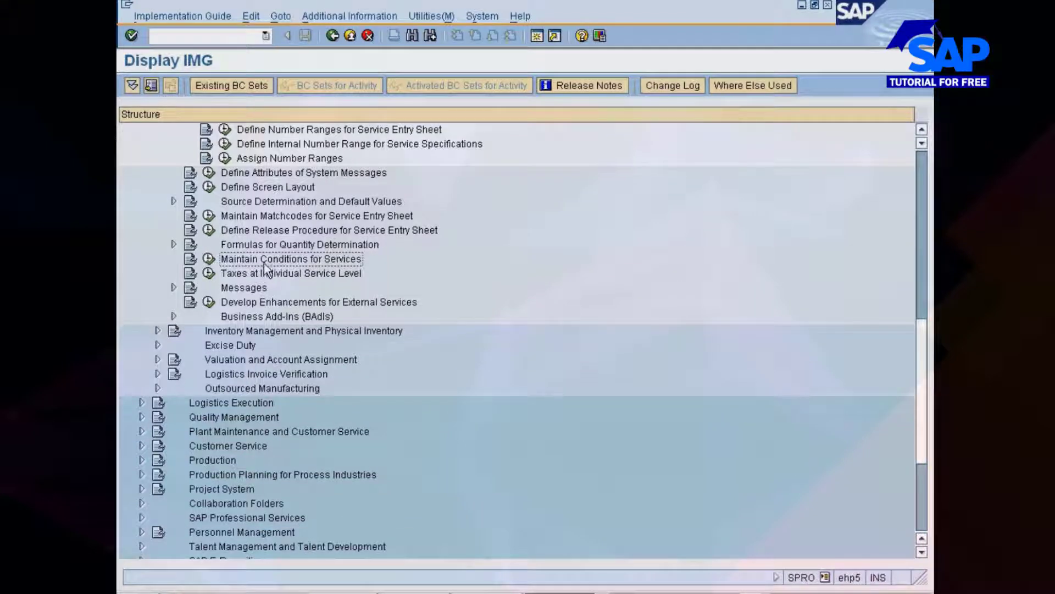
left_click(214, 261)
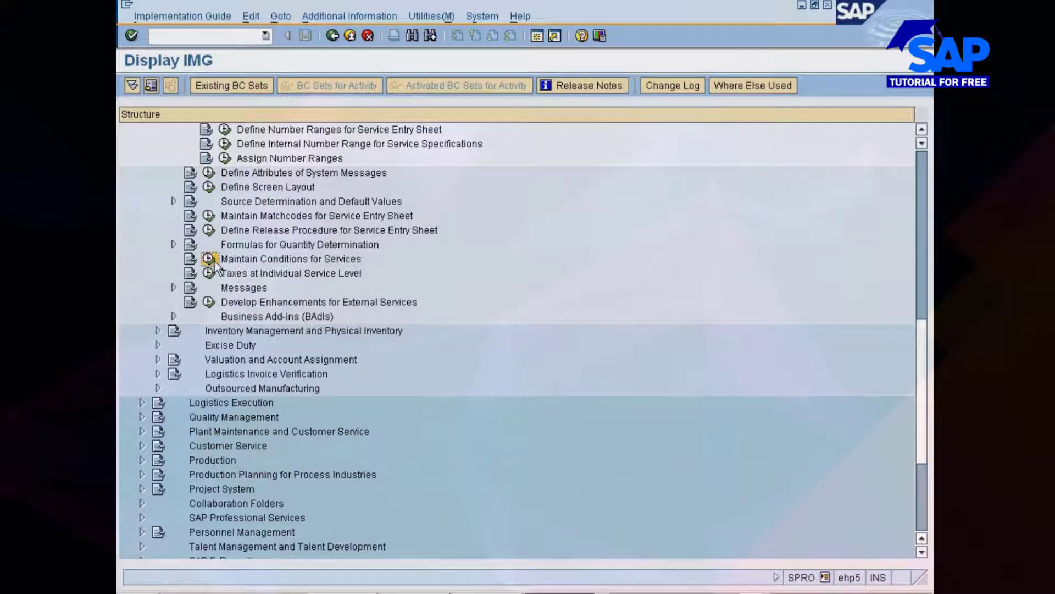
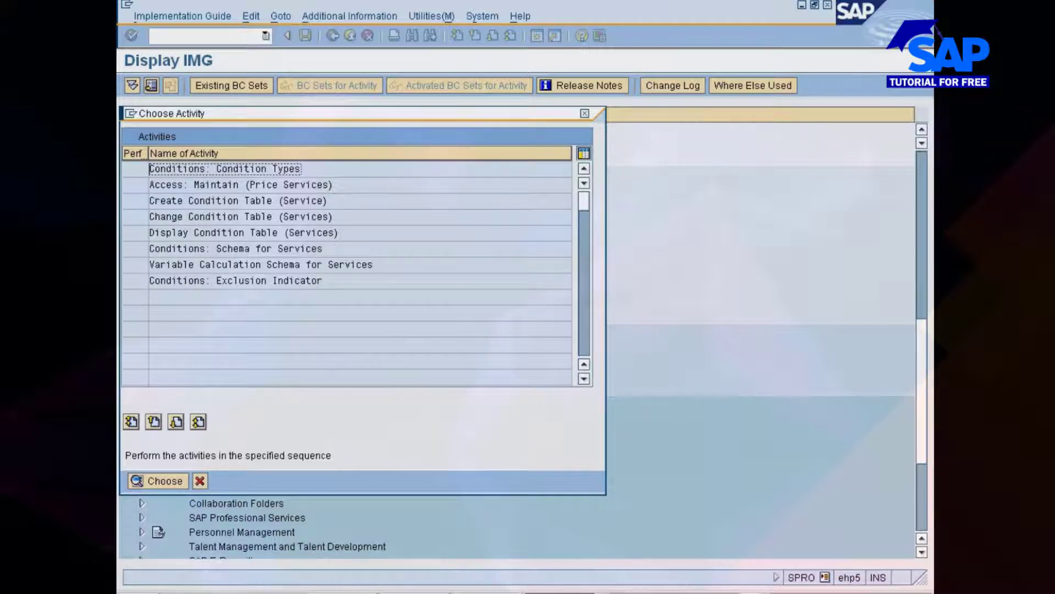
double_click(243, 249)
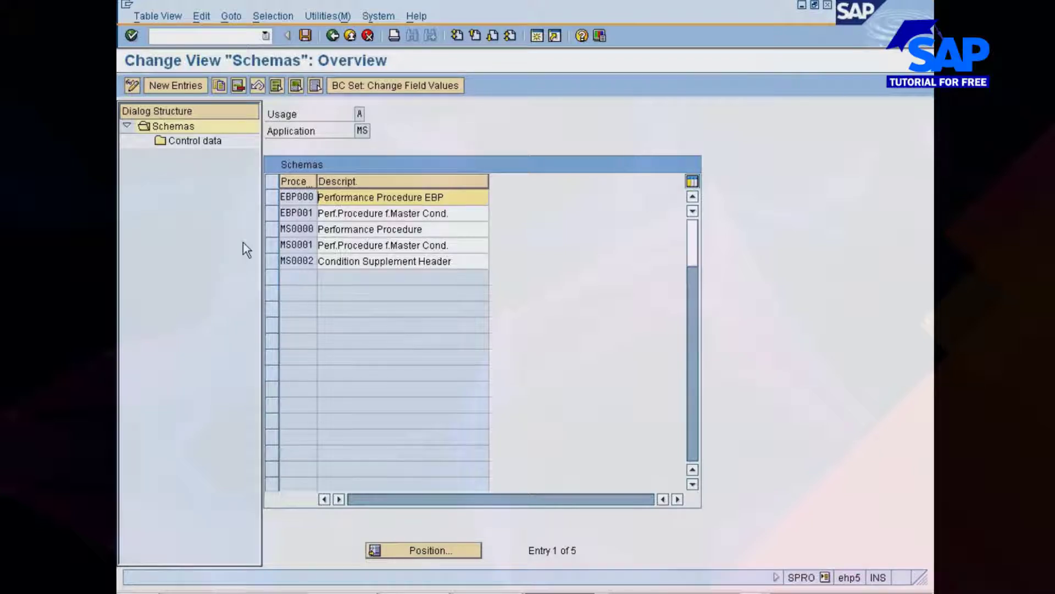
Examine the control data of schema MS0000 (Performance Procedure) across all its columns
left_click(276, 246)
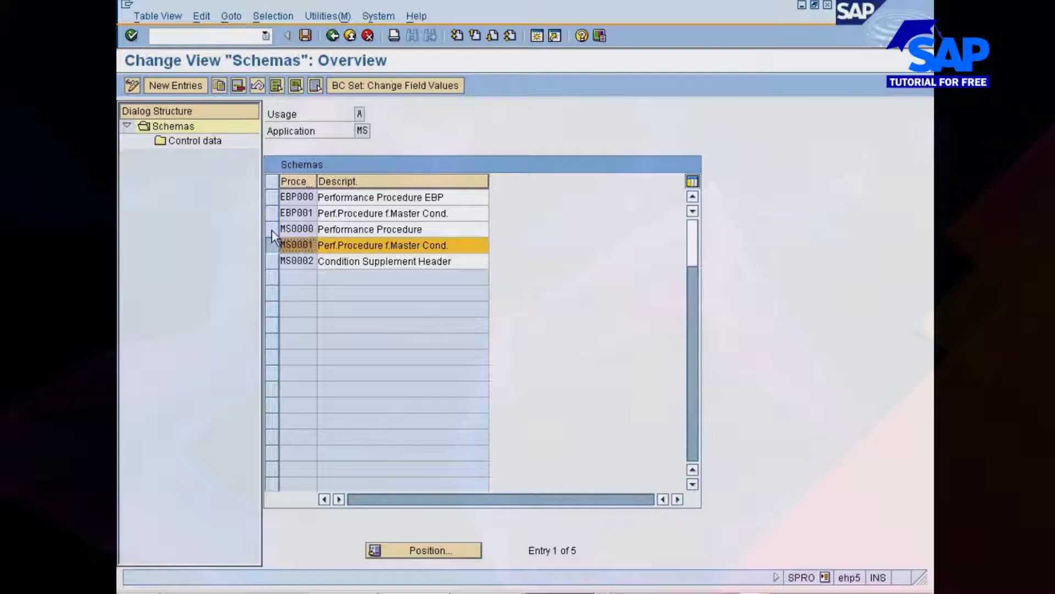
left_click(272, 228)
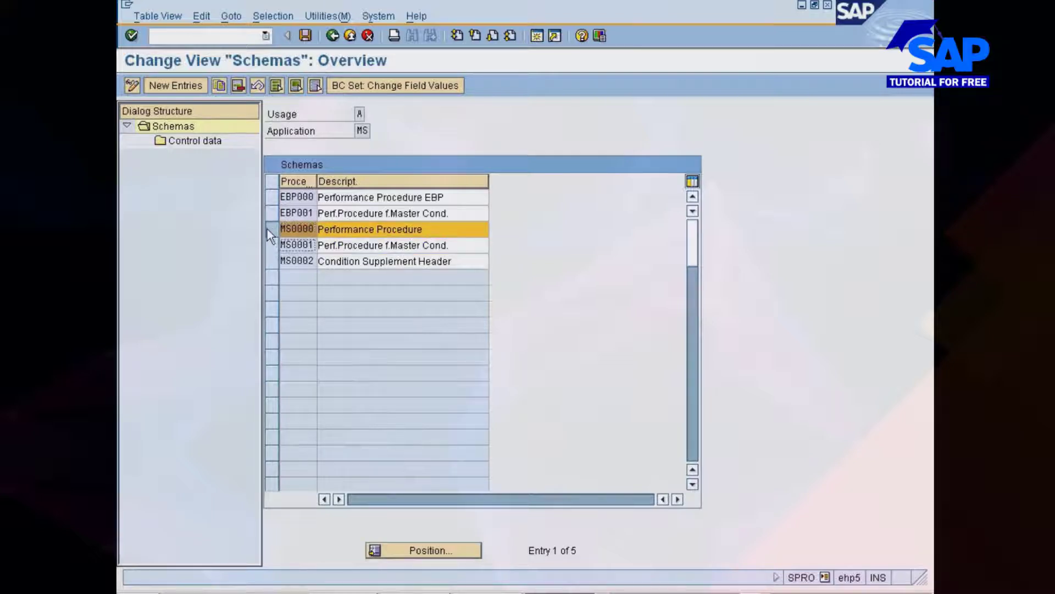
left_click(193, 142)
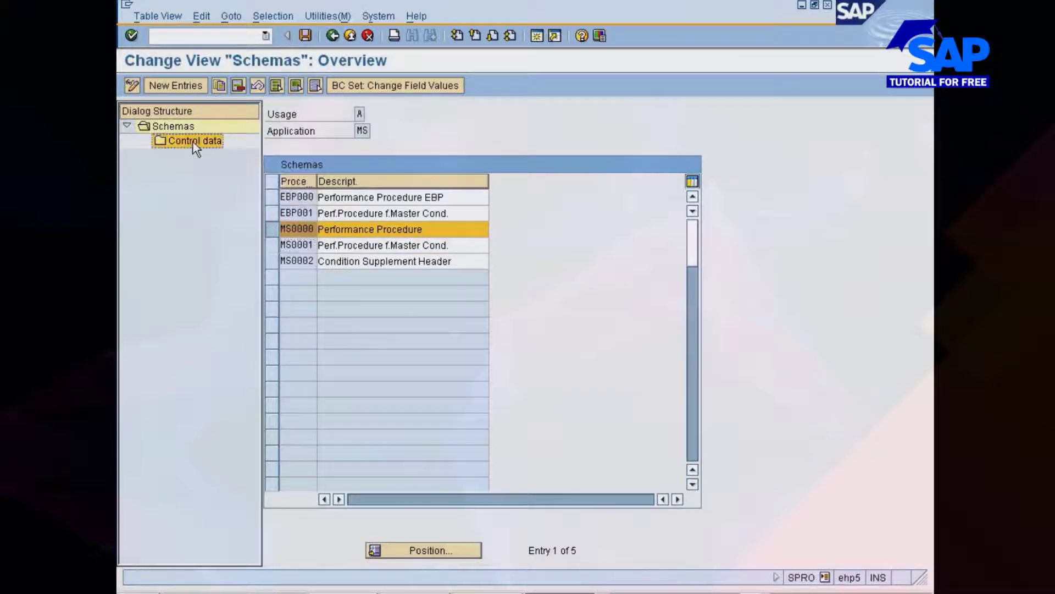
double_click(193, 142)
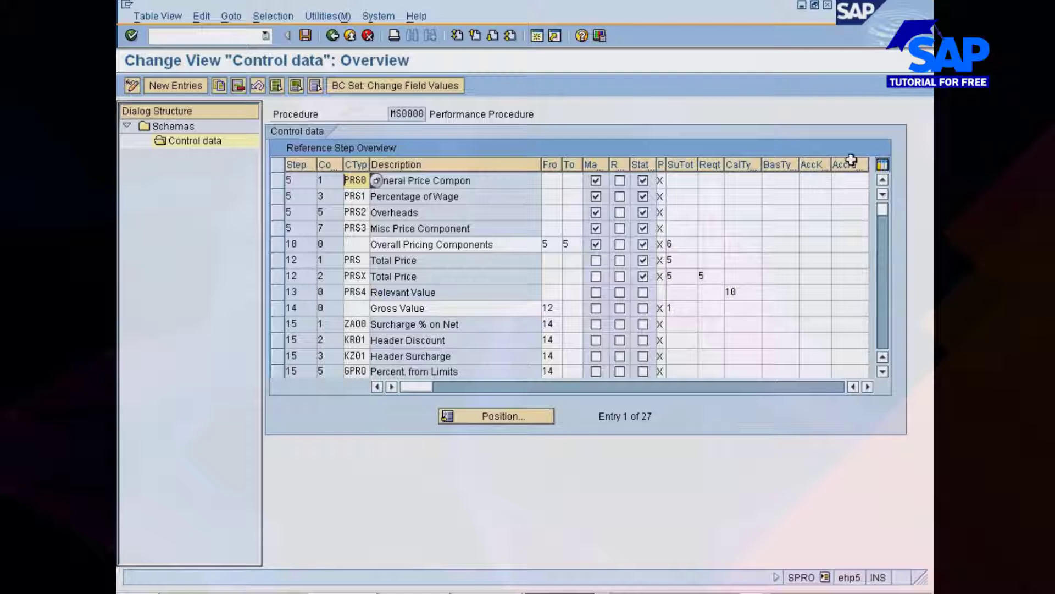
left_click(505, 395)
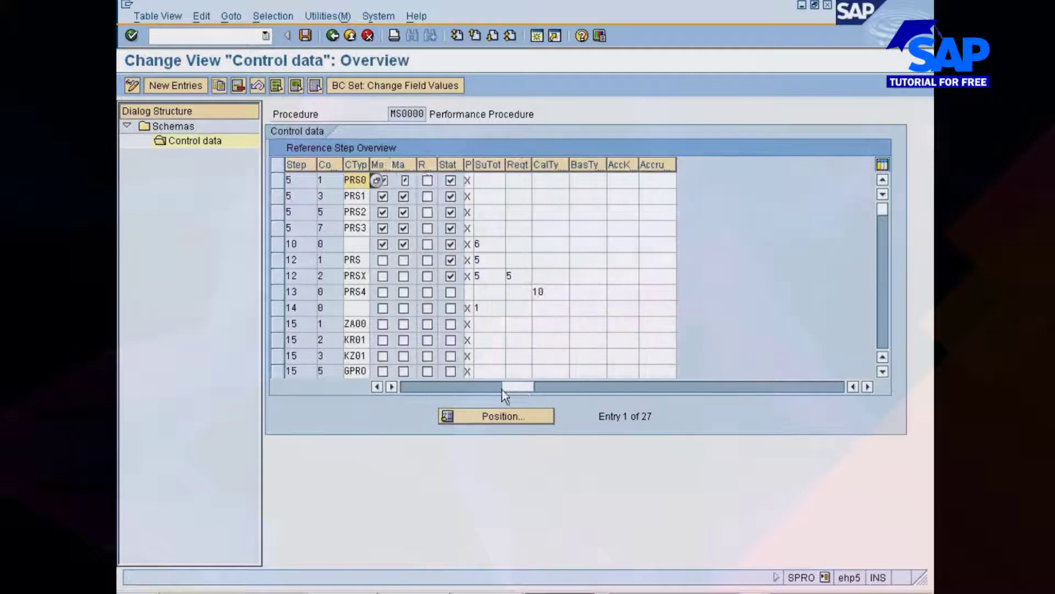
left_click_drag(503, 390, 393, 388)
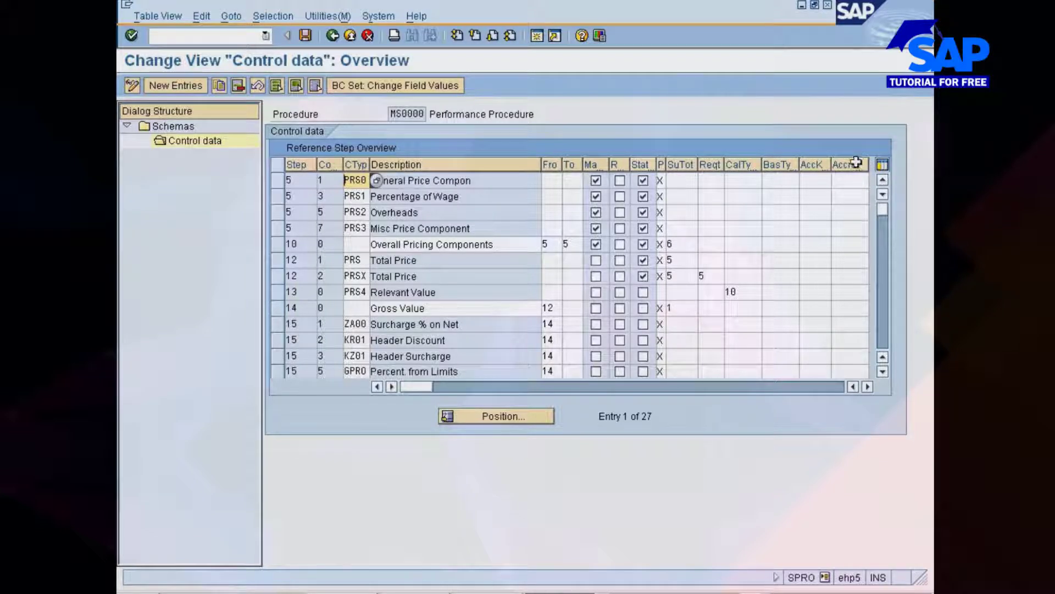
Leave the control data, declining the detailed error description, and start reconnecting to the KVR EHP5.0 system from SAP Logon
left_click(331, 36)
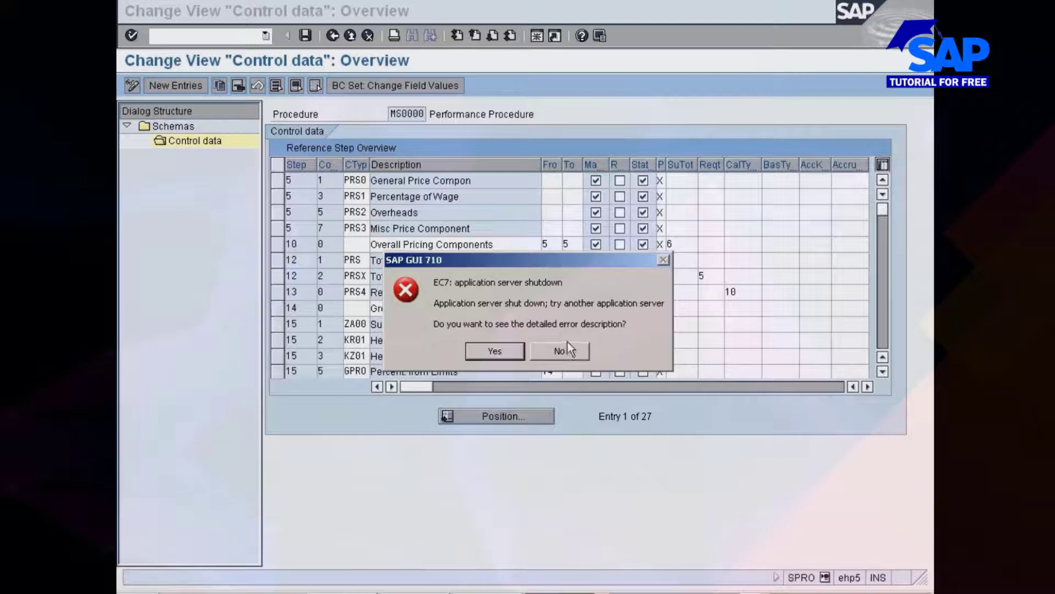
left_click(566, 349)
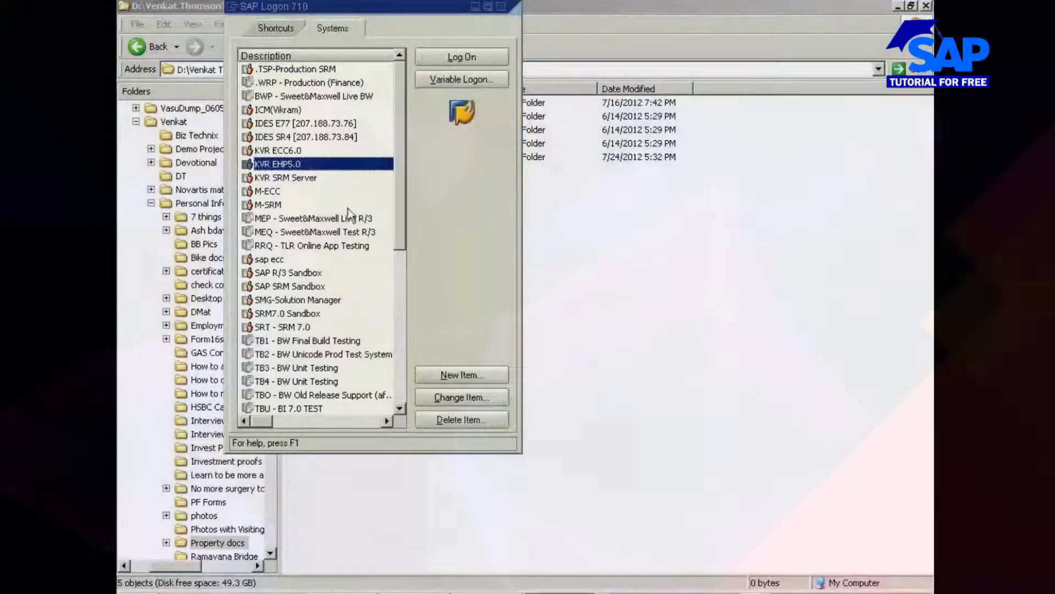
double_click(305, 161)
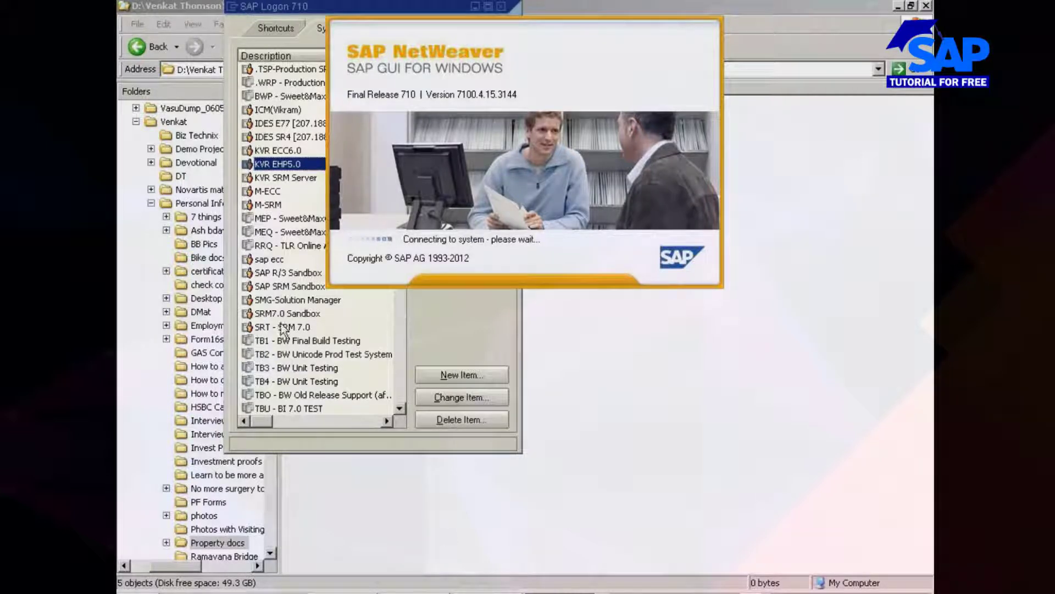
Try to log on to the KVR ECC6.0 system with the user name and account password, and leave its logon screen
left_click(263, 193)
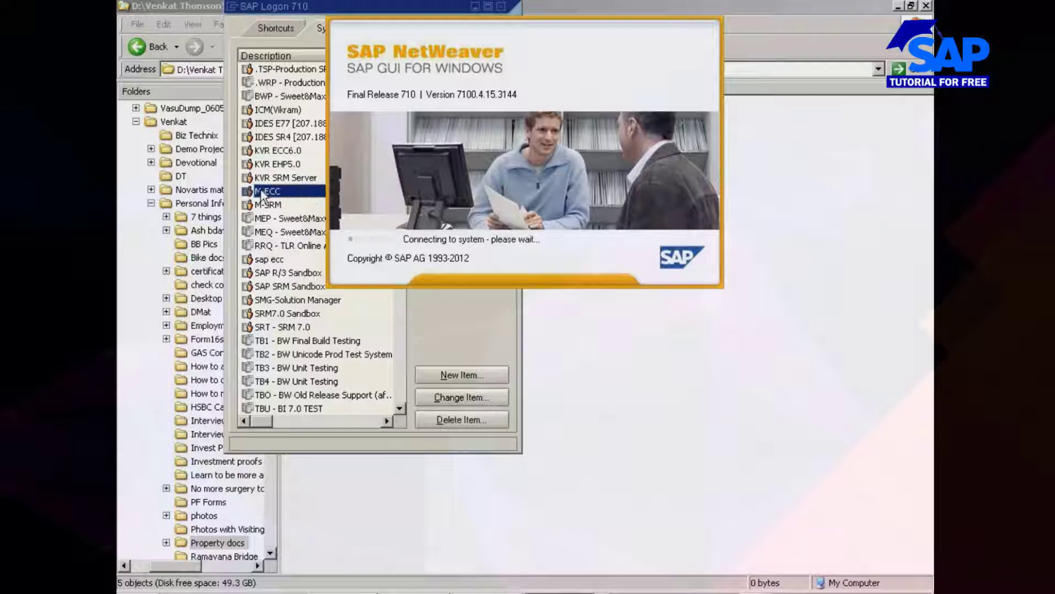
left_click(265, 153)
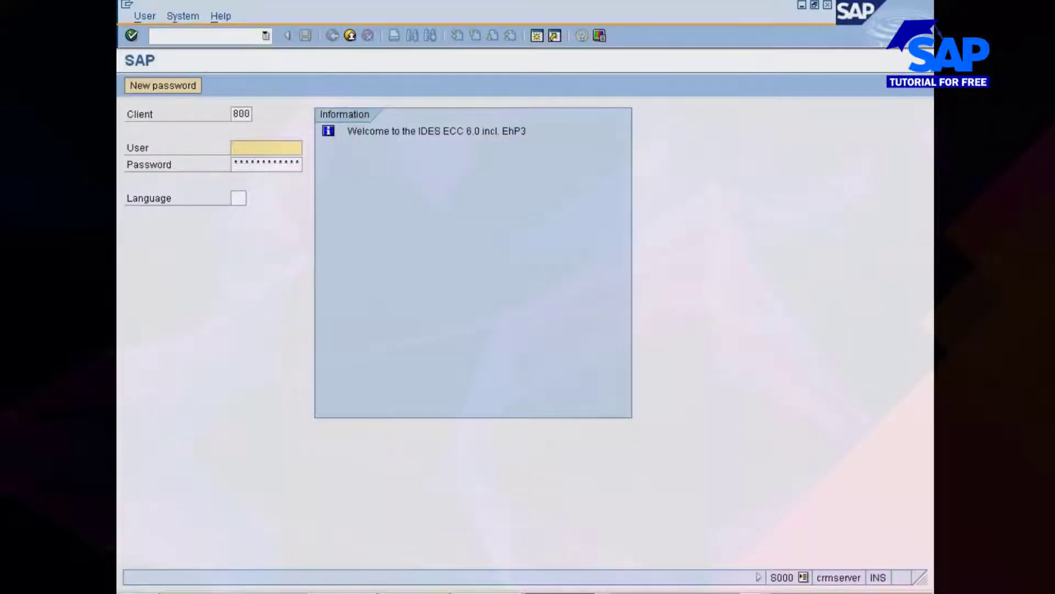
type("v")
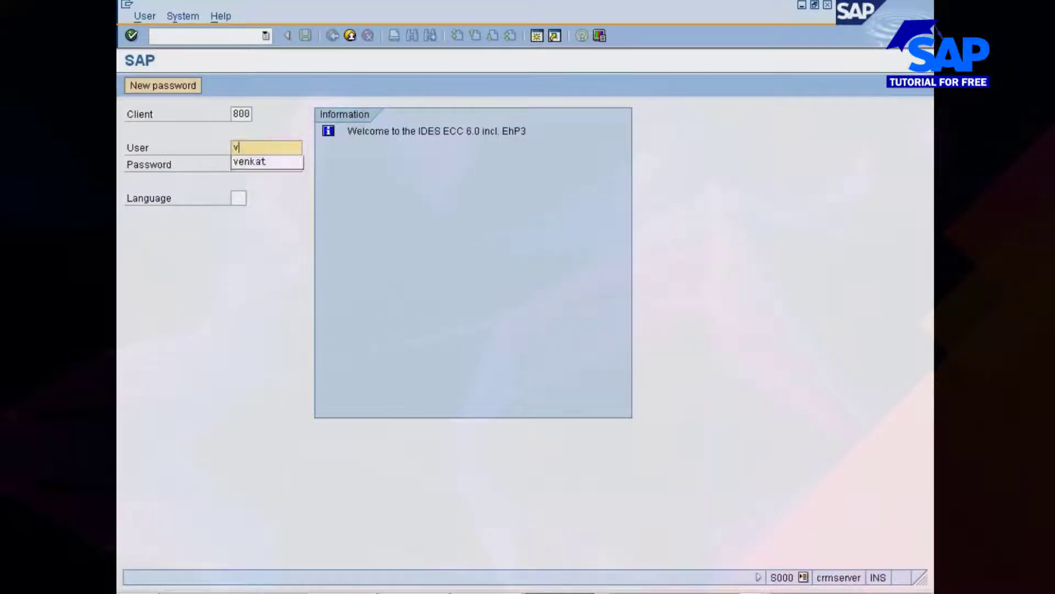
left_click(277, 166)
key("Tab")
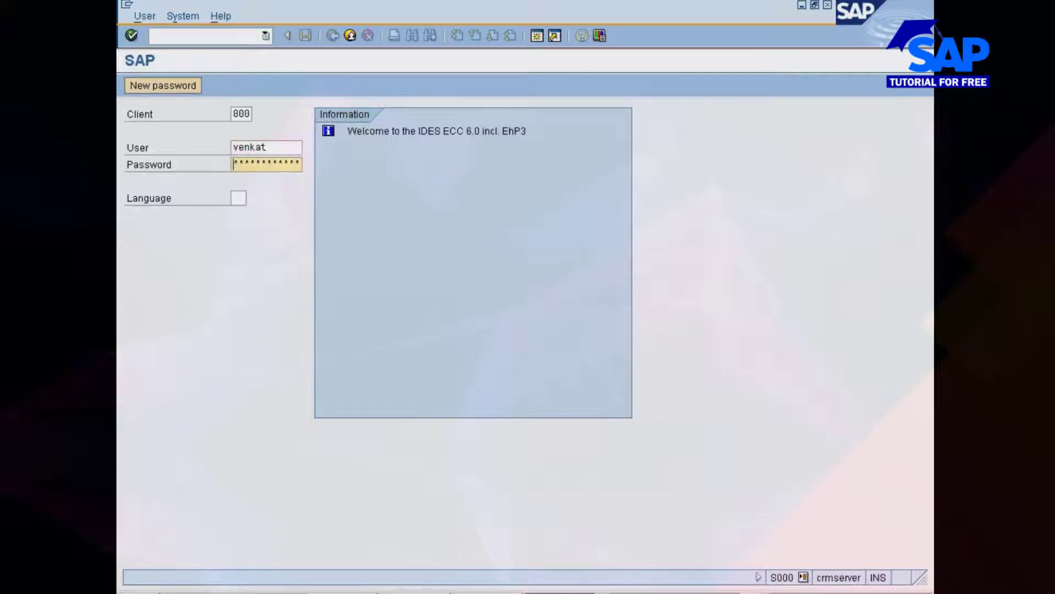
type("***")
key("Return")
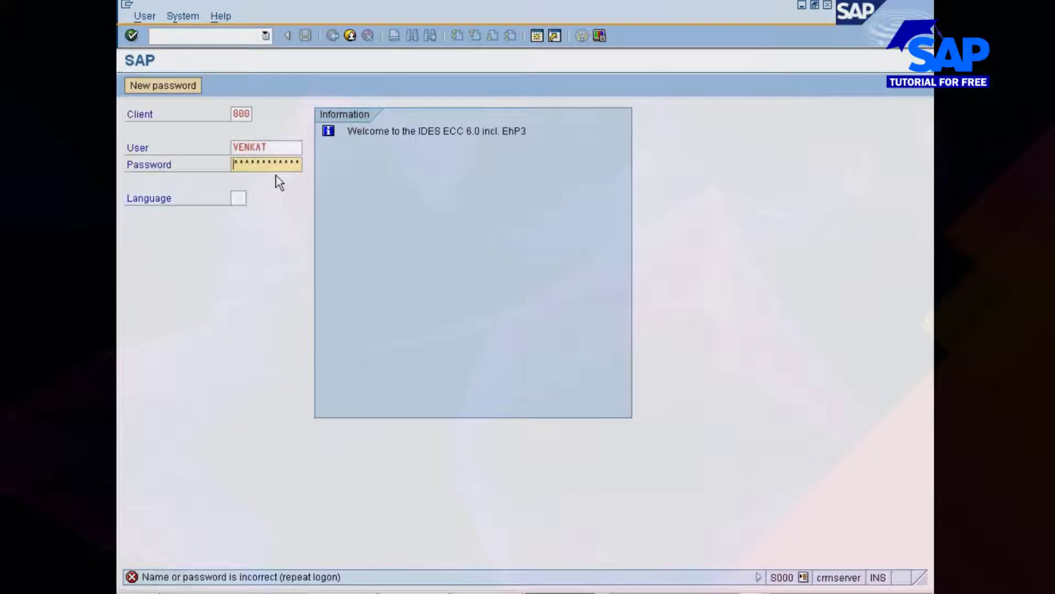
left_click(274, 148)
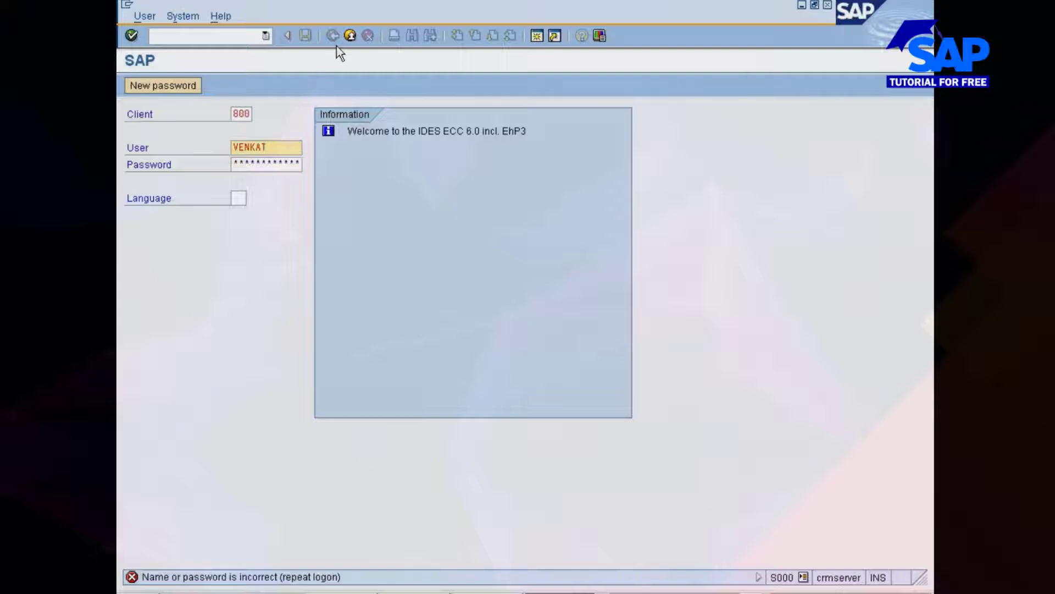
left_click(352, 36)
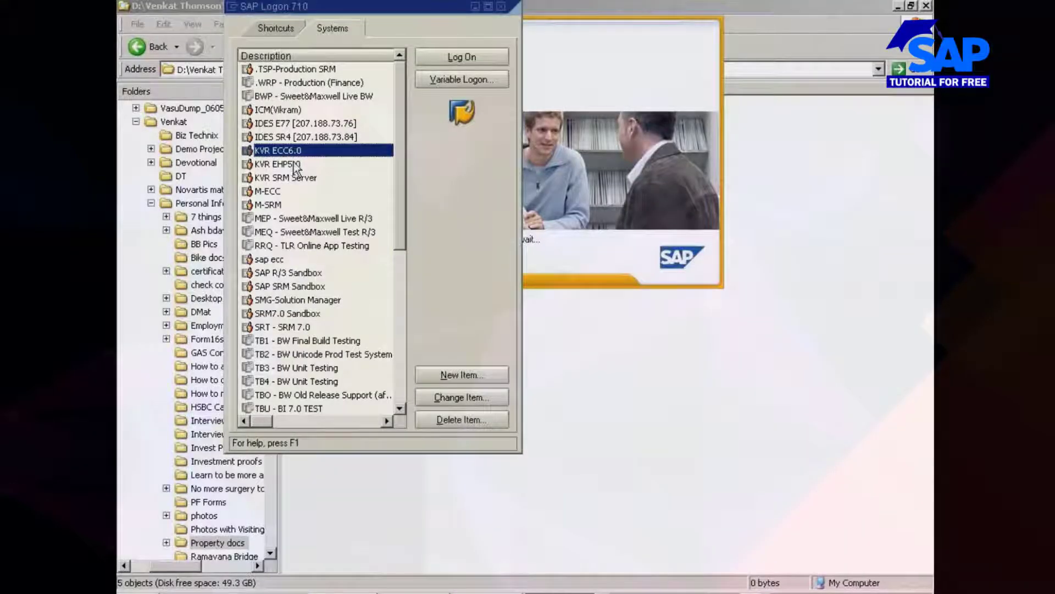
Try to connect to the KVR EHP5.0 system from SAP Logon, declining the detailed error descriptions
left_click(290, 165)
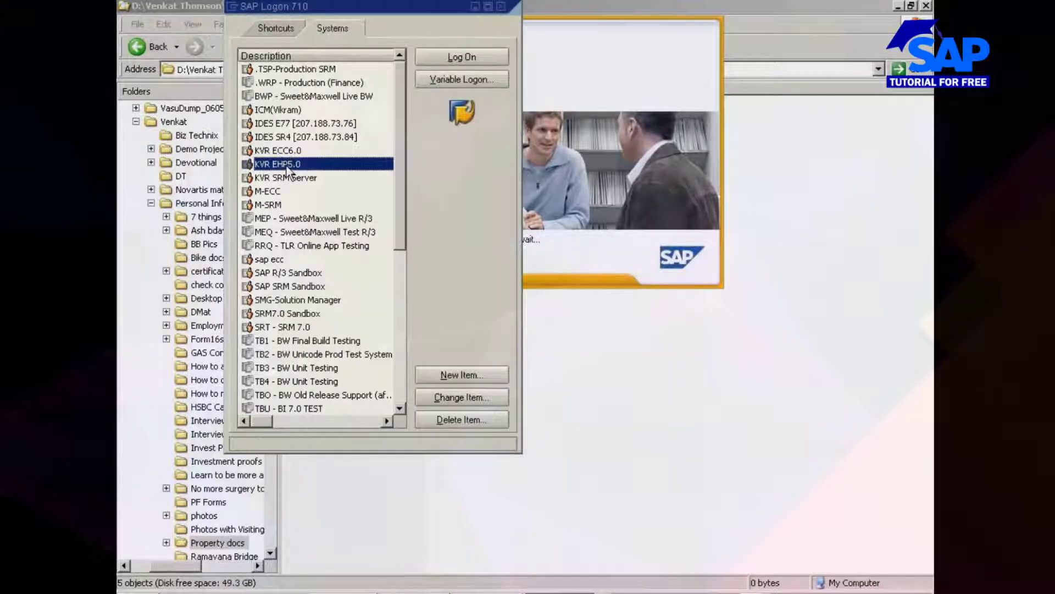
left_click(605, 80)
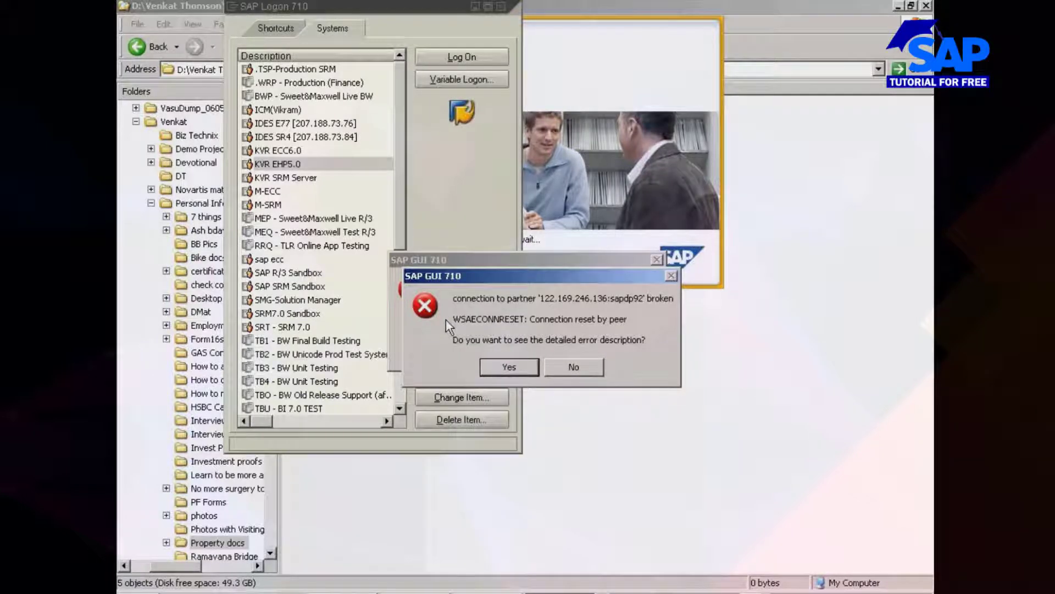
left_click(583, 371)
left_click(573, 357)
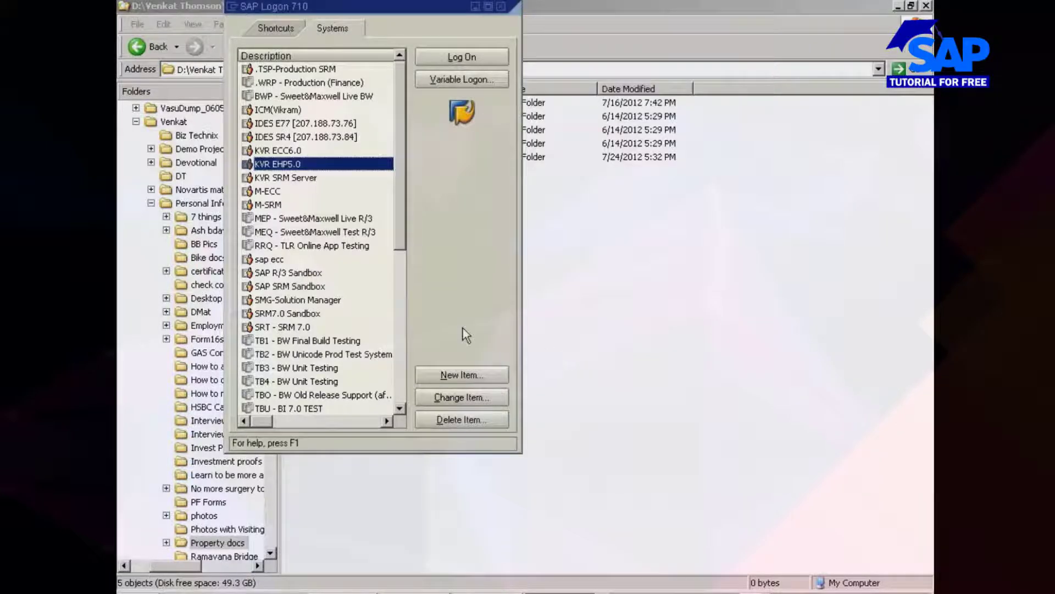
double_click(331, 164)
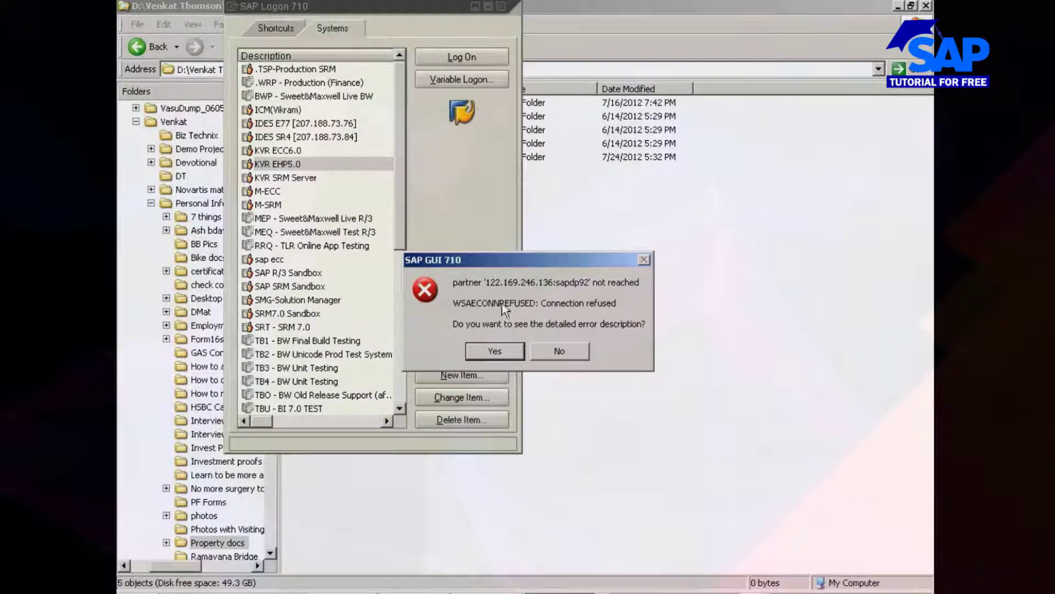
left_click(573, 350)
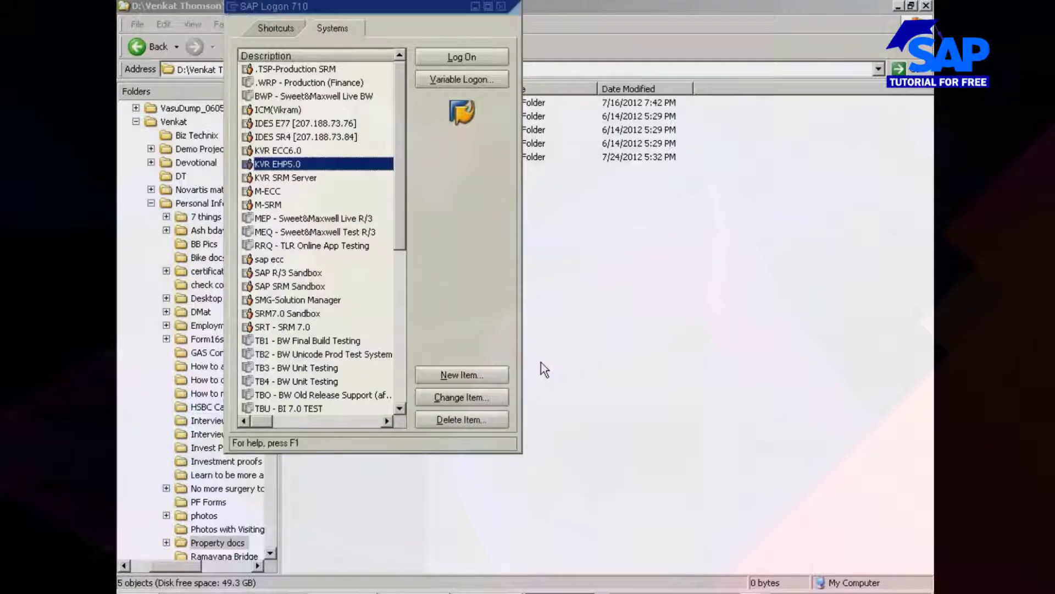
Connect to the KVR EHP5.0 system and log on to client 800 with the user name and account password
double_click(318, 166)
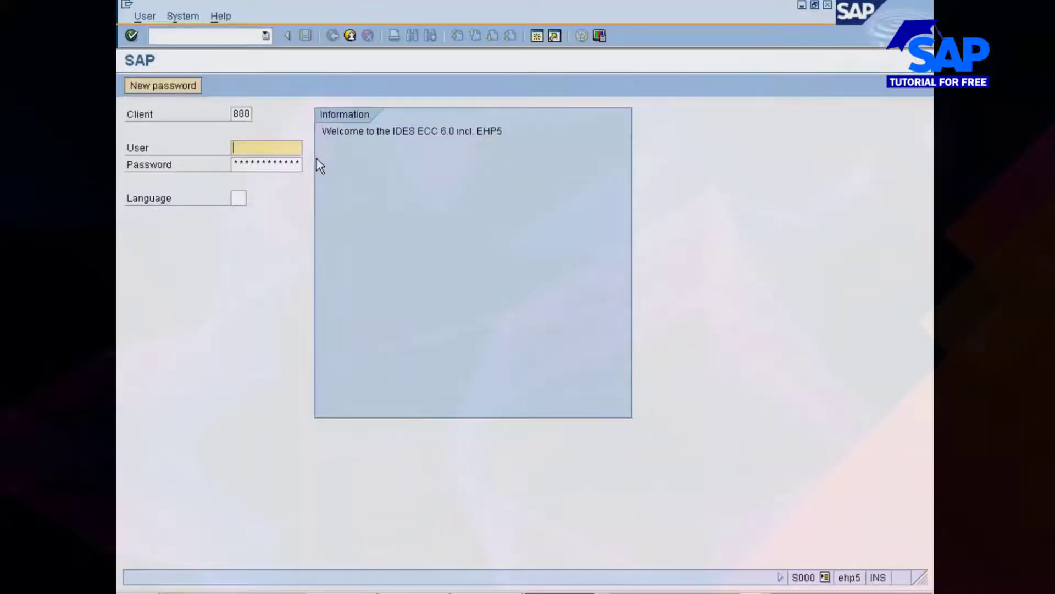
left_click(351, 36)
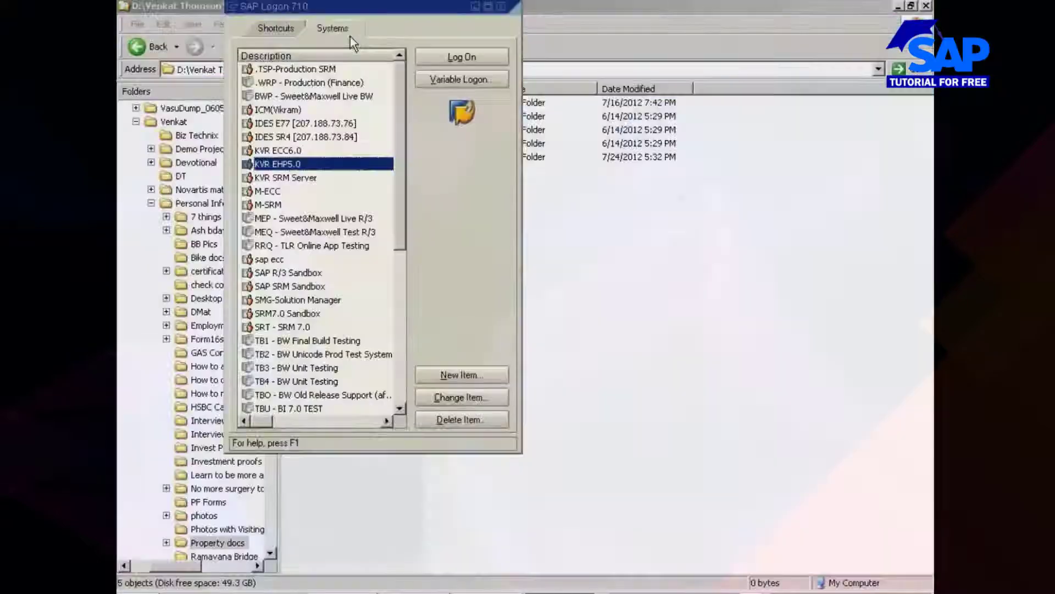
double_click(307, 163)
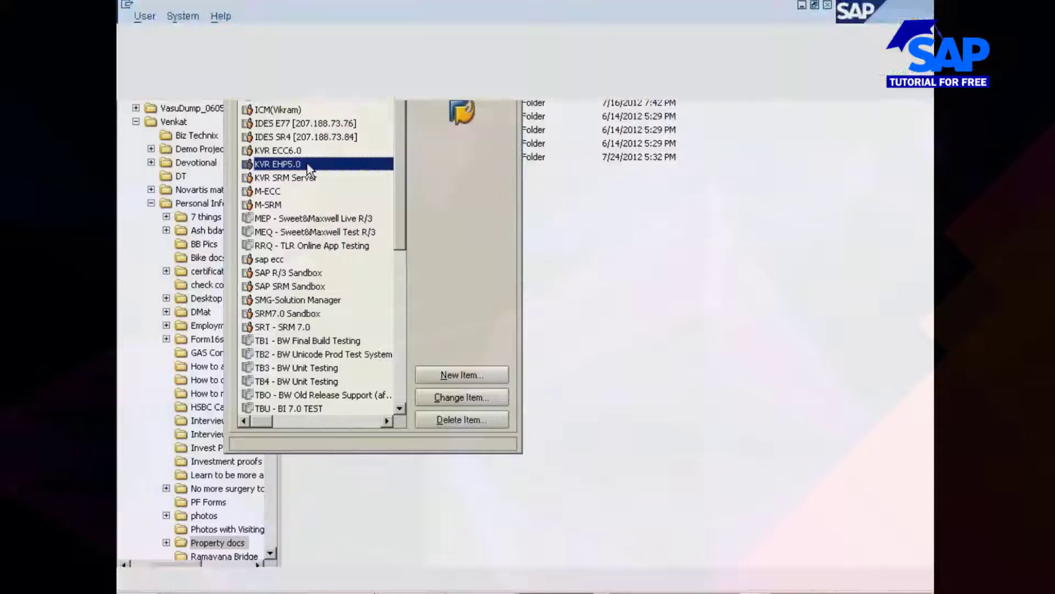
type("v")
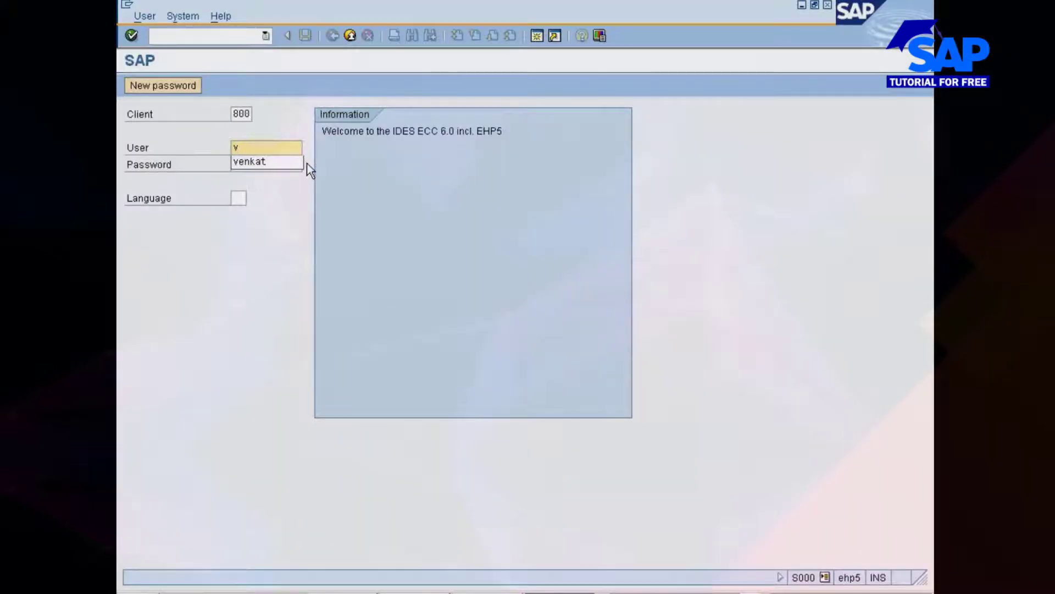
key("Down")
key("Return")
key("Tab")
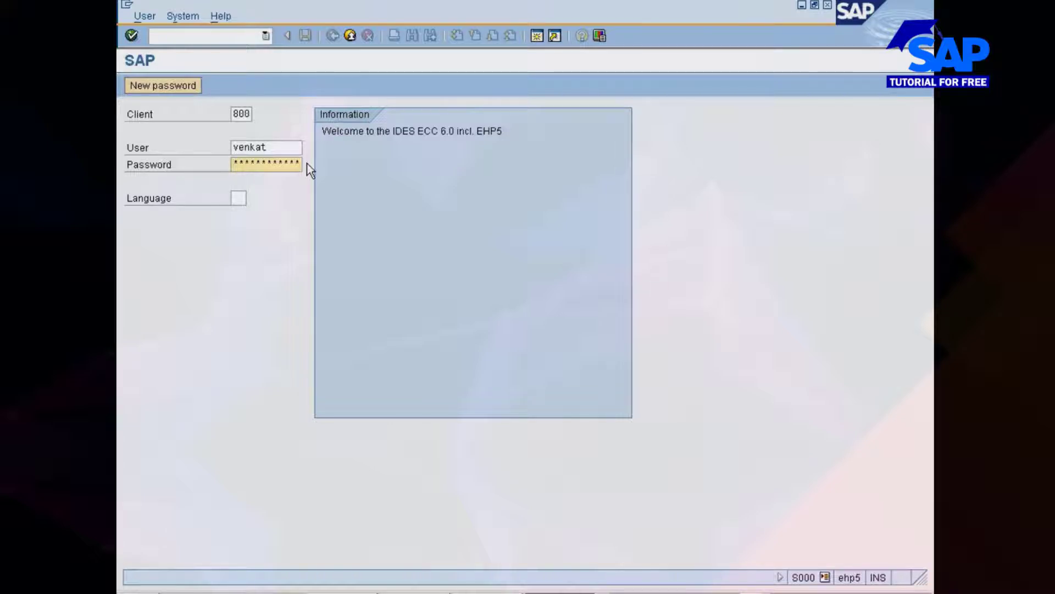
type("****")
key("Return")
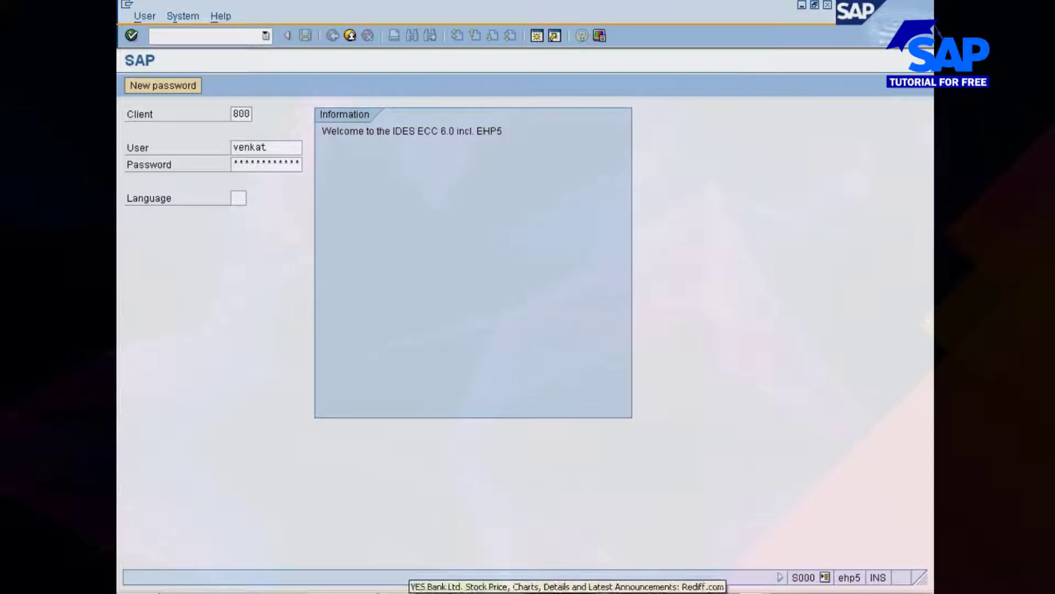
Switch to Internet Explorer, check the market overview on the Rediff MoneyWiz home page, and return to the SAP session
left_click(498, 589)
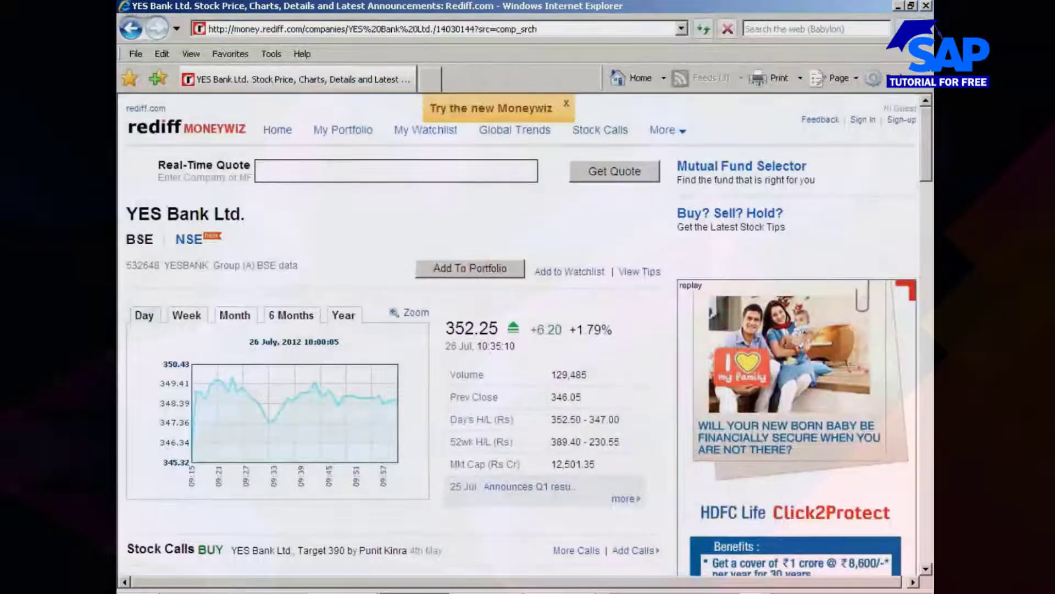
left_click(278, 137)
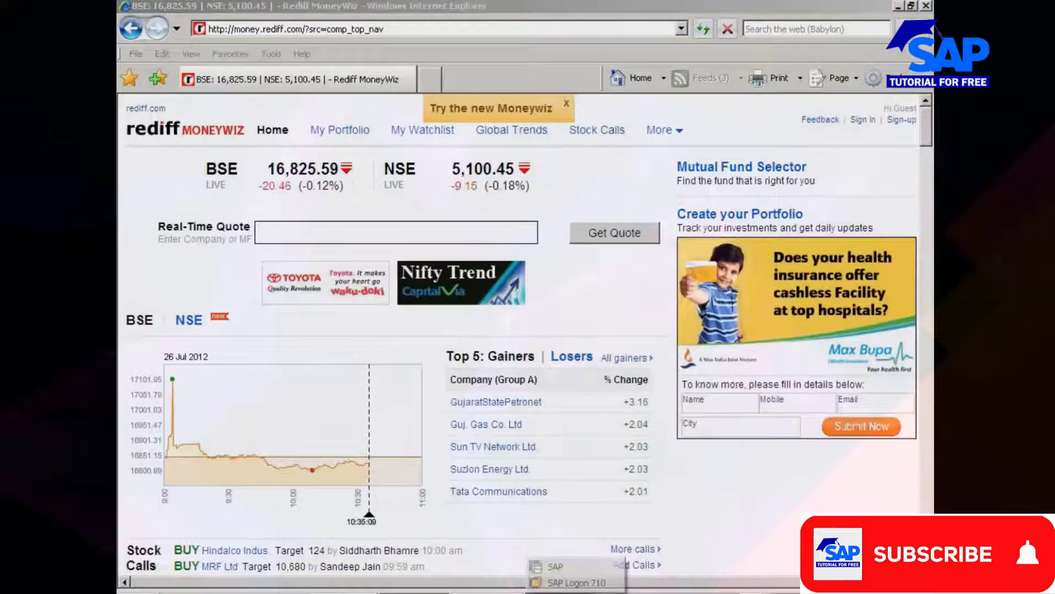
left_click(559, 568)
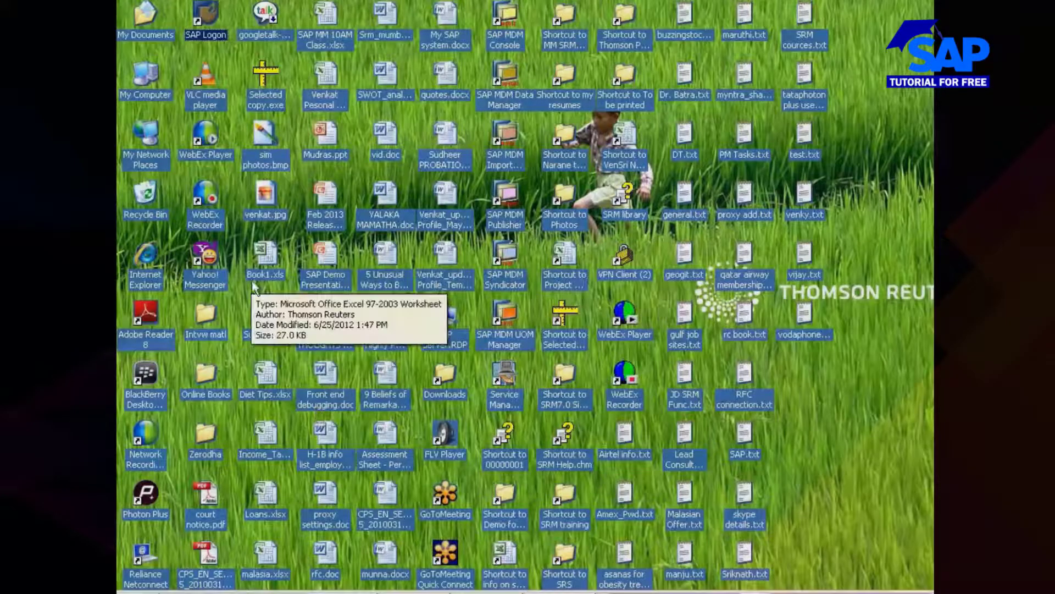
Open the workbook SAP MM 10AM Class.xlsx in Excel and dismiss Document Recovery, removing the recovered files
double_click(324, 12)
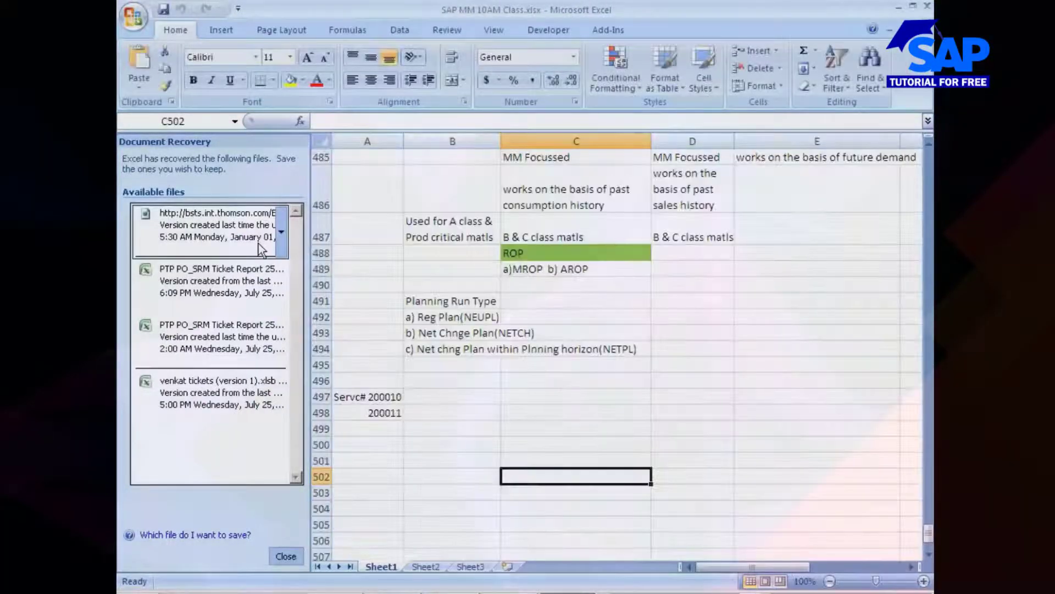
left_click(276, 557)
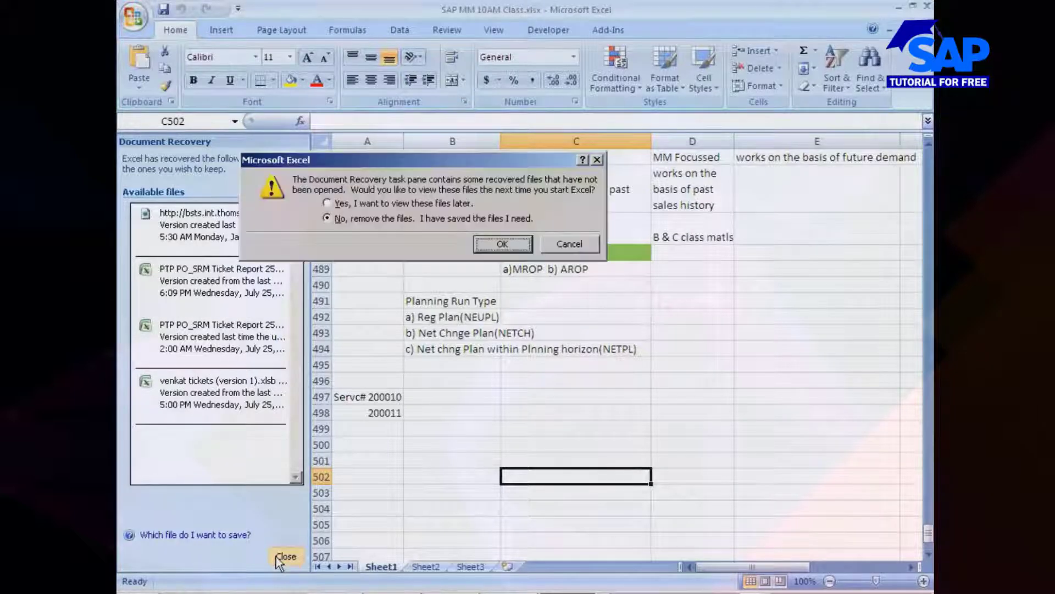
left_click(493, 244)
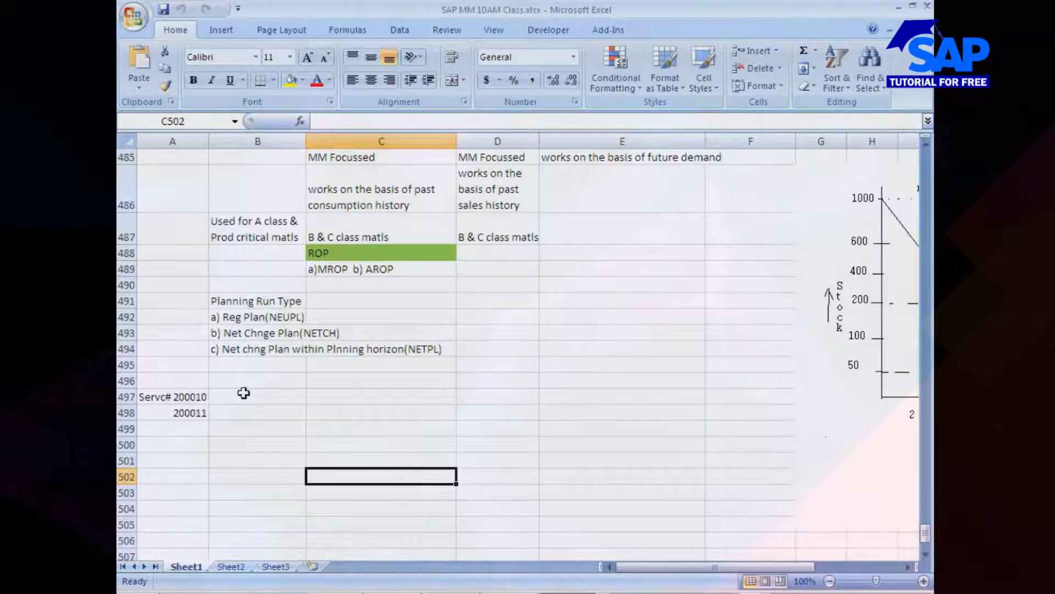
Open the cell formatting settings for the ESM entry in cell A514 of Sheet1
scroll(258, 434, "down", 3)
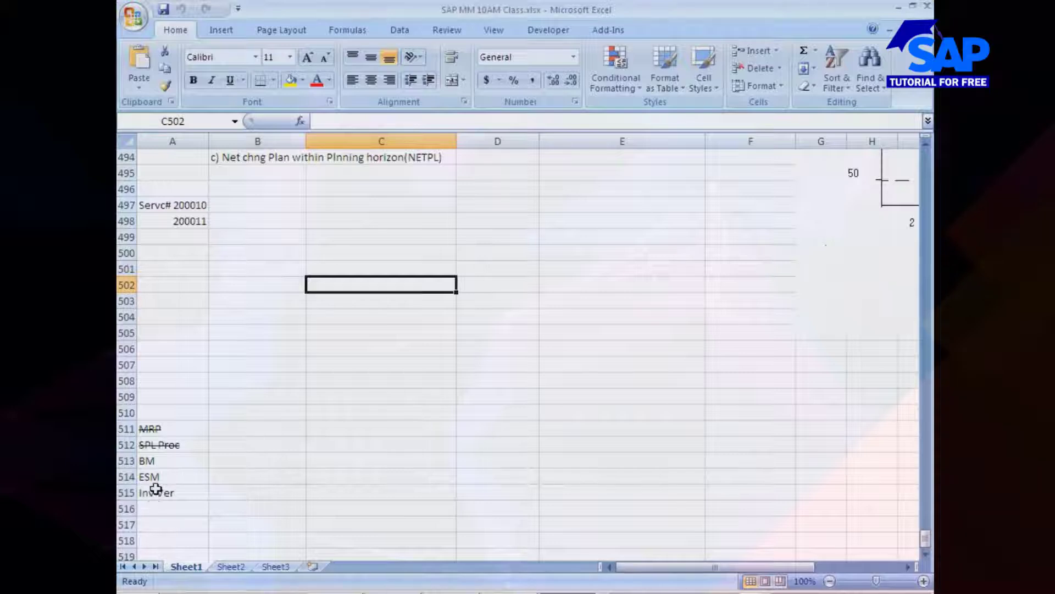
left_click(156, 478)
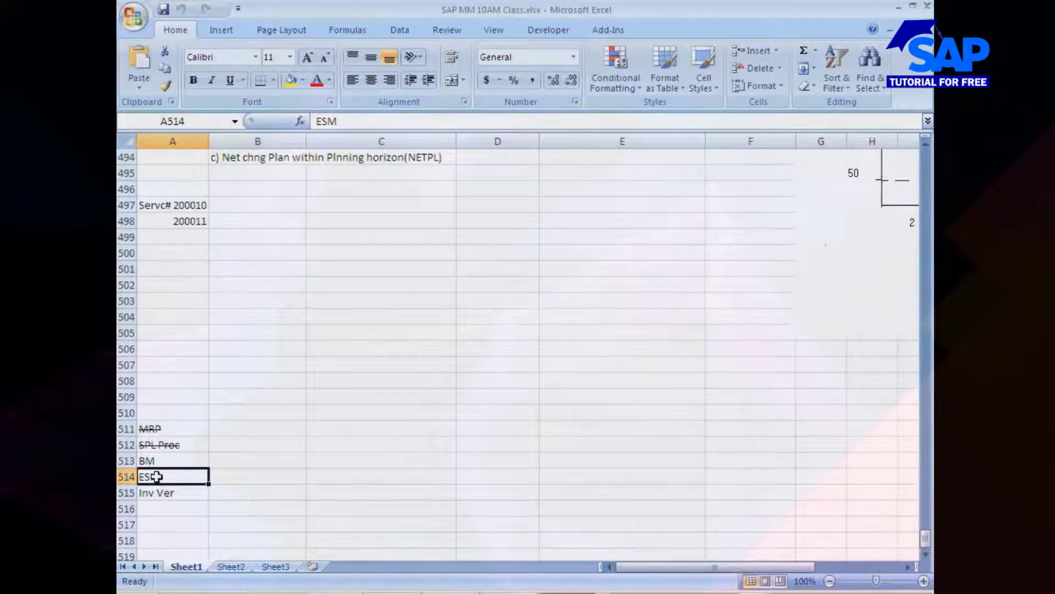
right_click(157, 477)
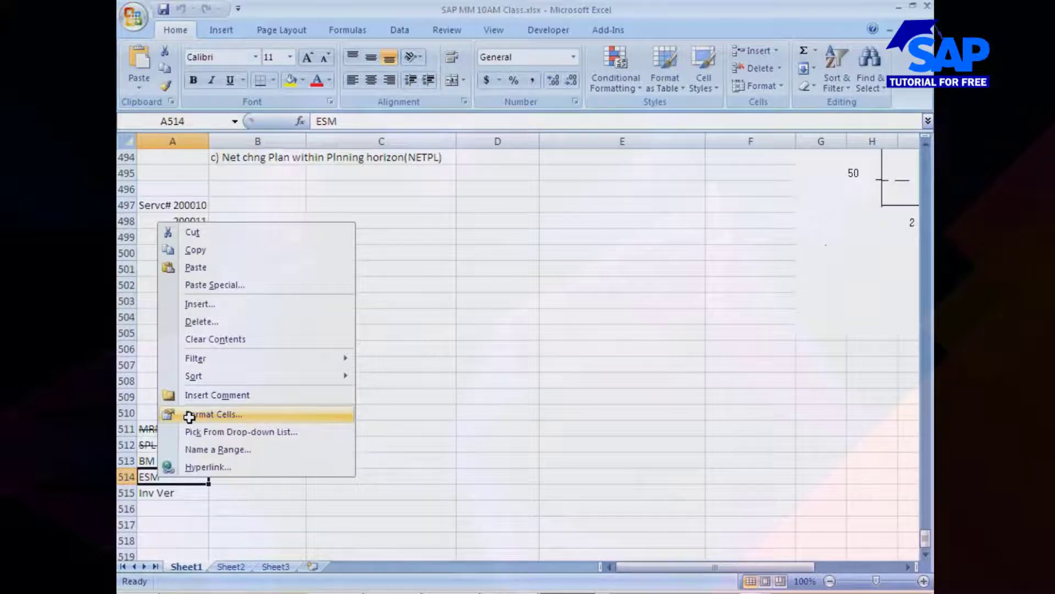
Look through the file names and modification dates in the MM@10AM folder, and return to the Excel cell formatting
left_click(337, 592)
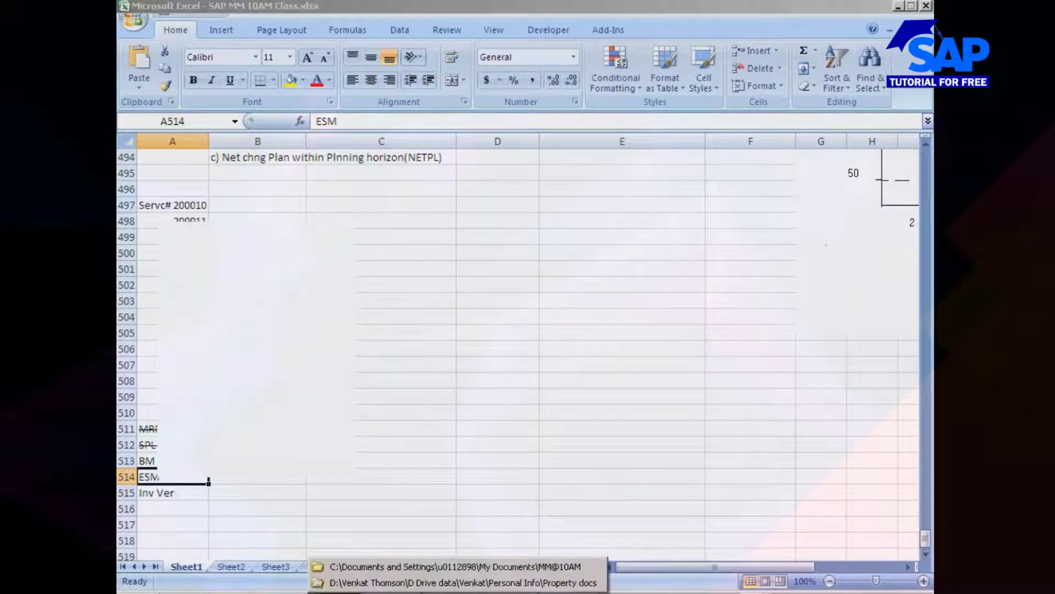
left_click(517, 566)
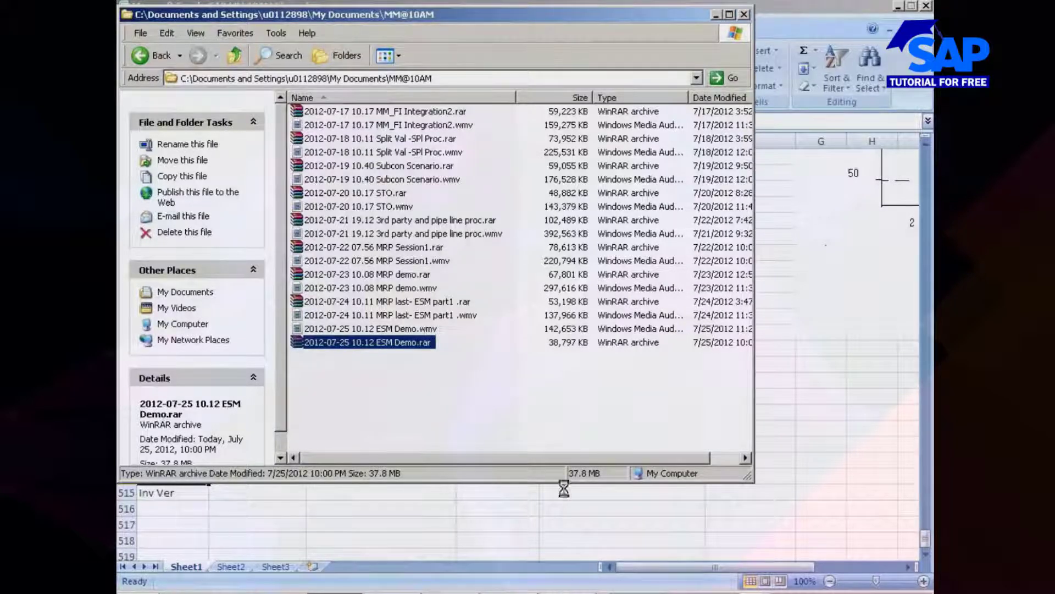
left_click_drag(593, 458, 672, 461)
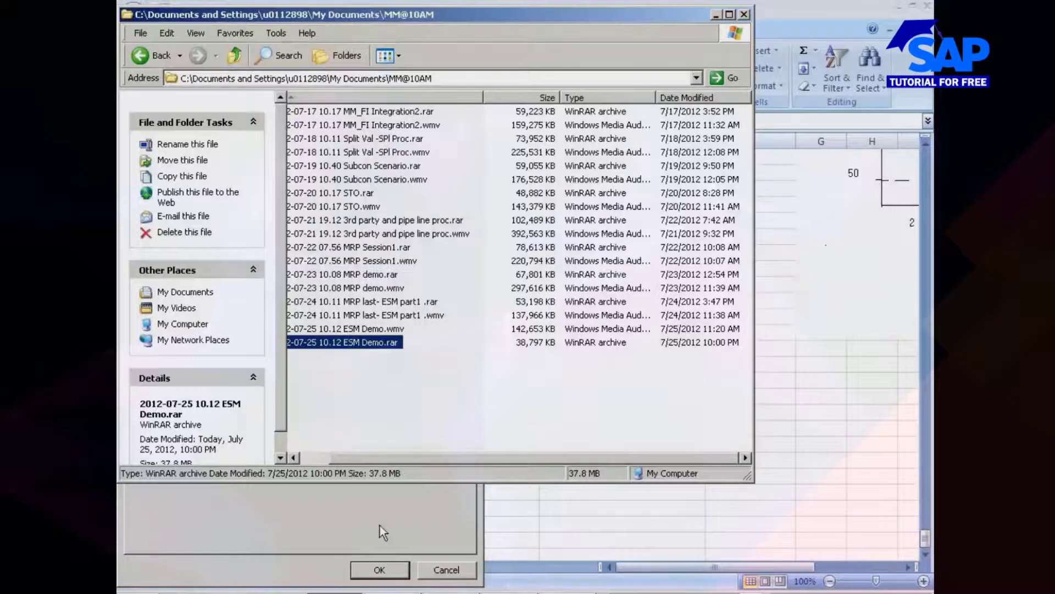
left_click(351, 522)
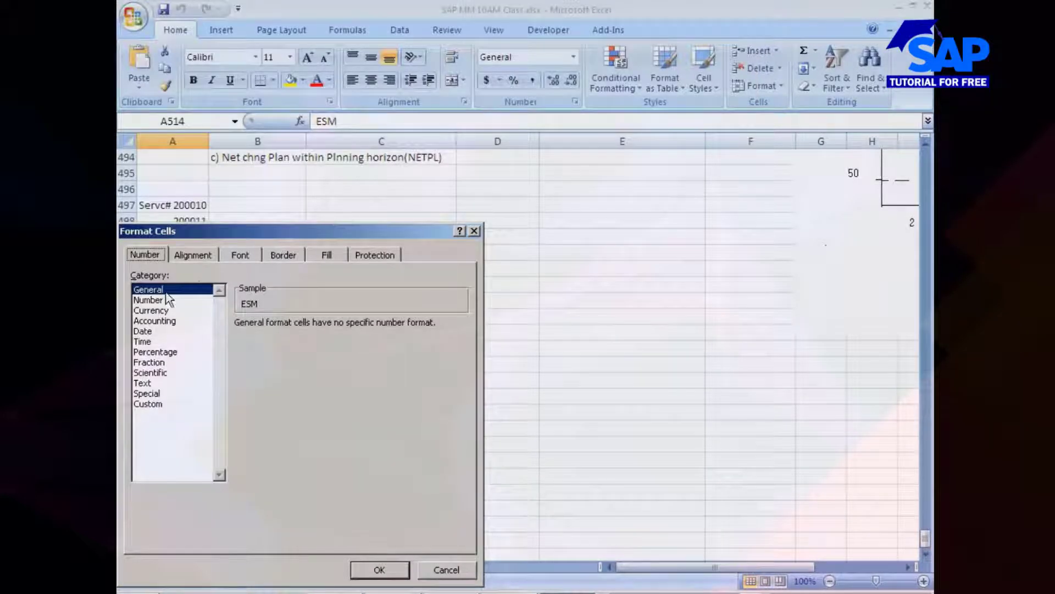
Apply the Strikethrough font effect to the ESM entry in cell A514
left_click(199, 255)
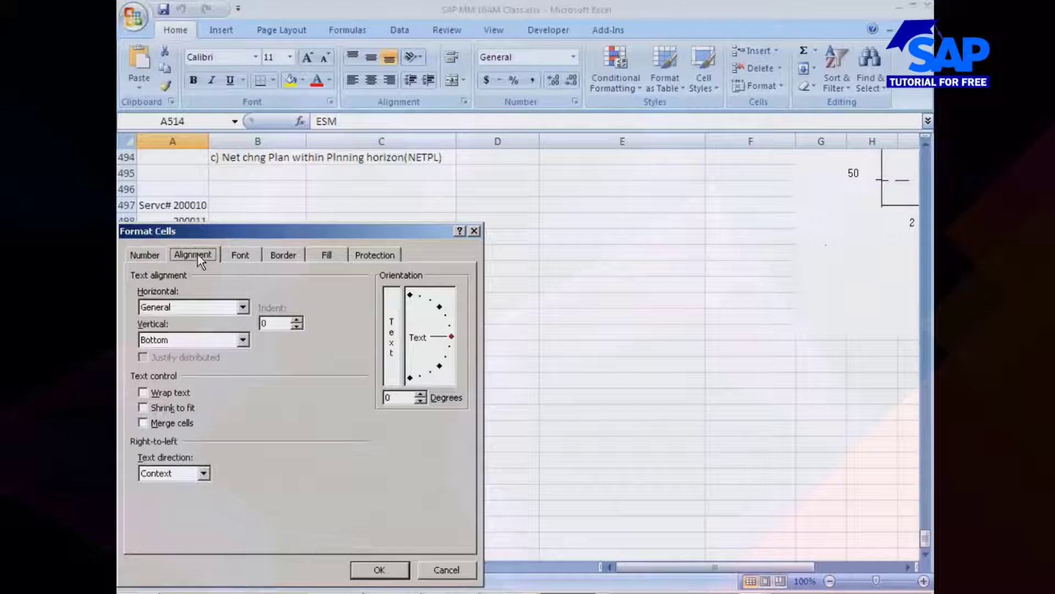
left_click(161, 424)
left_click(161, 426)
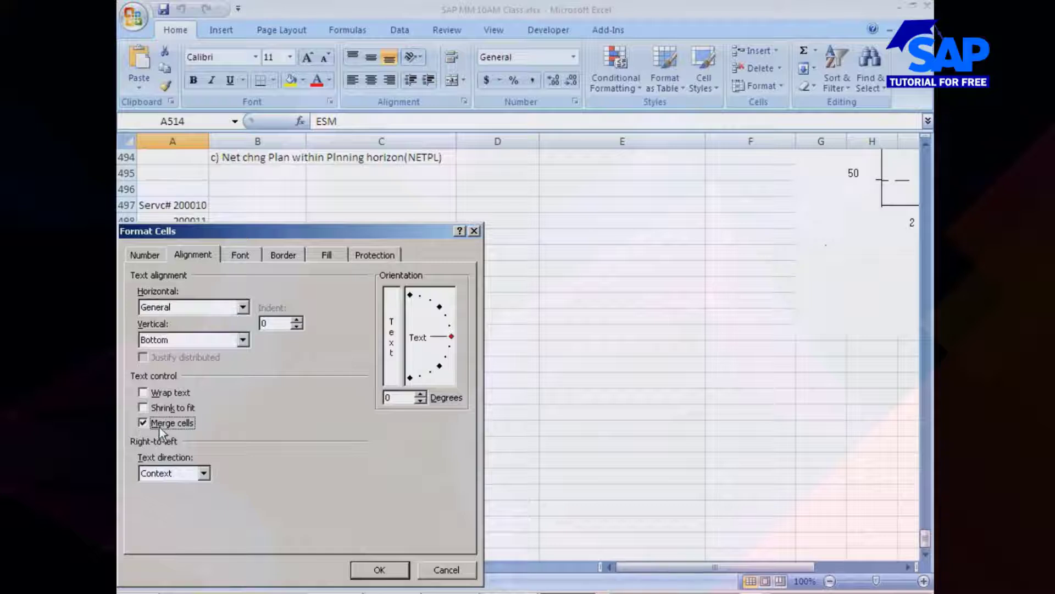
left_click(150, 255)
left_click(207, 255)
left_click(242, 256)
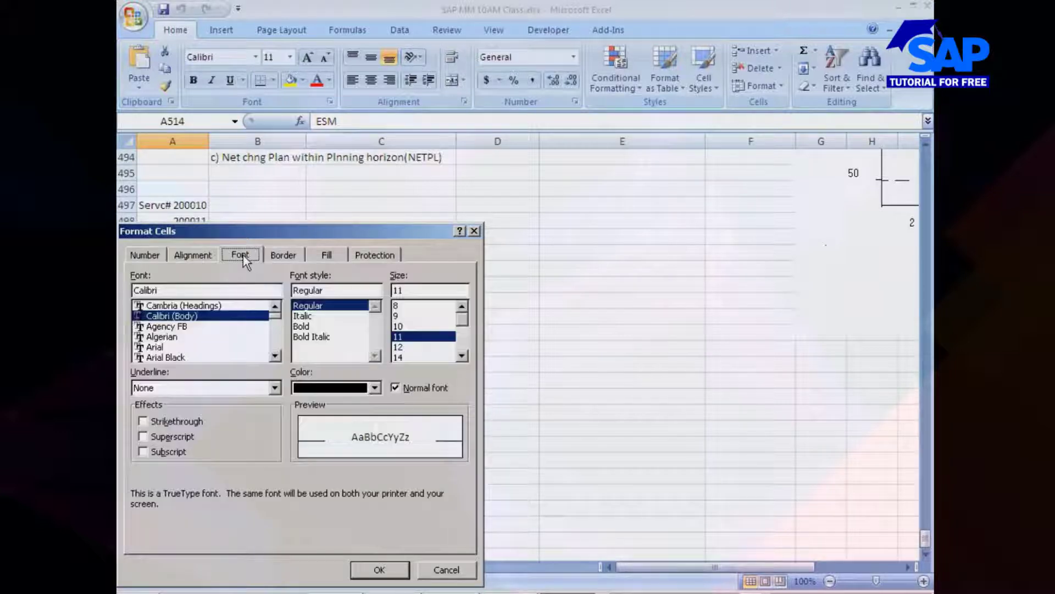
left_click(165, 422)
left_click(380, 570)
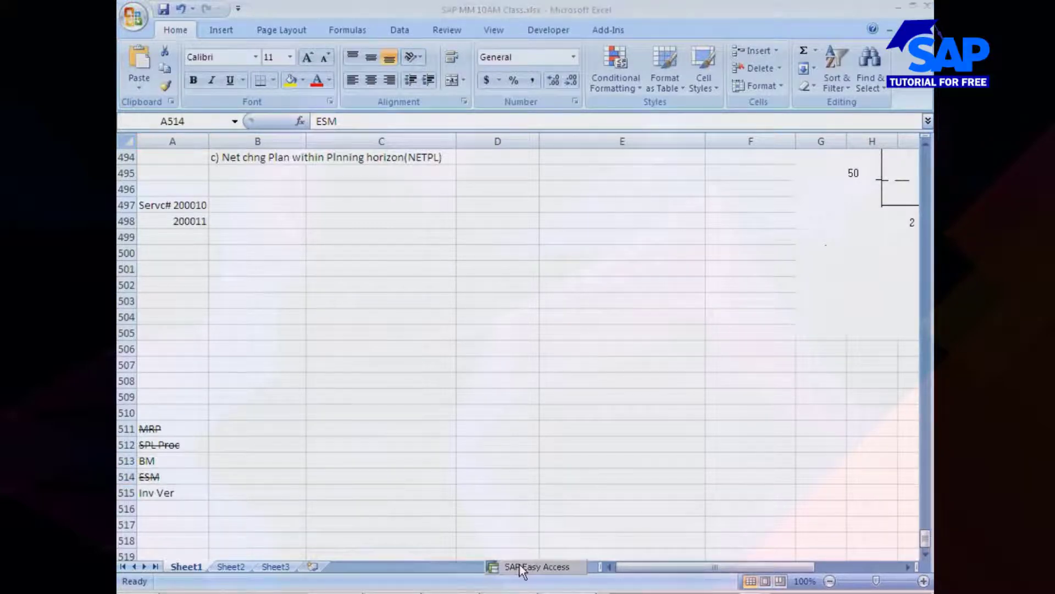
Switch to SAP Easy Access and open the SAP Customizing Implementation Guide through transaction spro
left_click(519, 564)
type("spro")
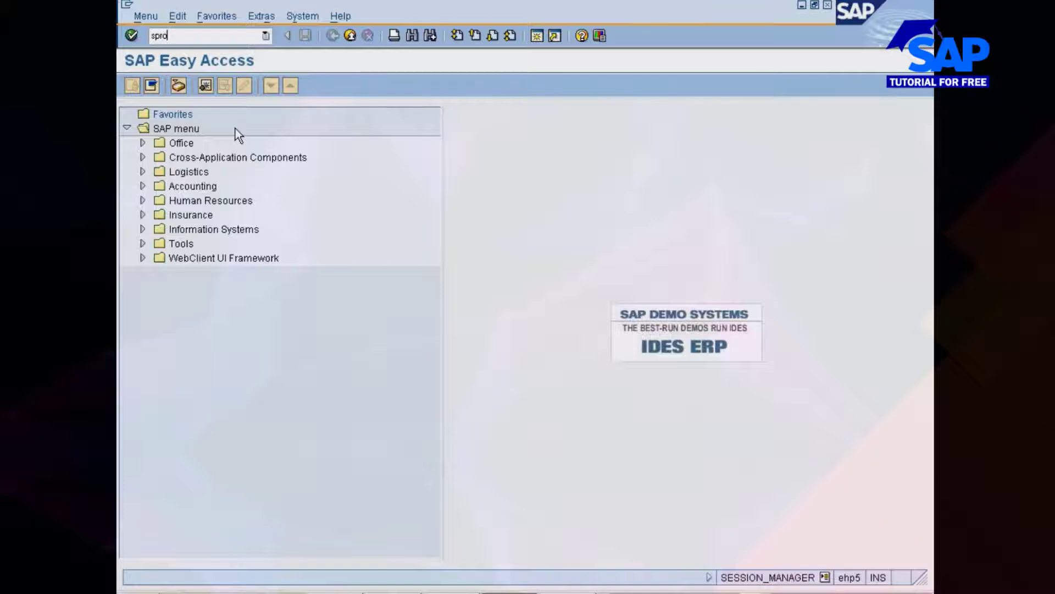
key("Return")
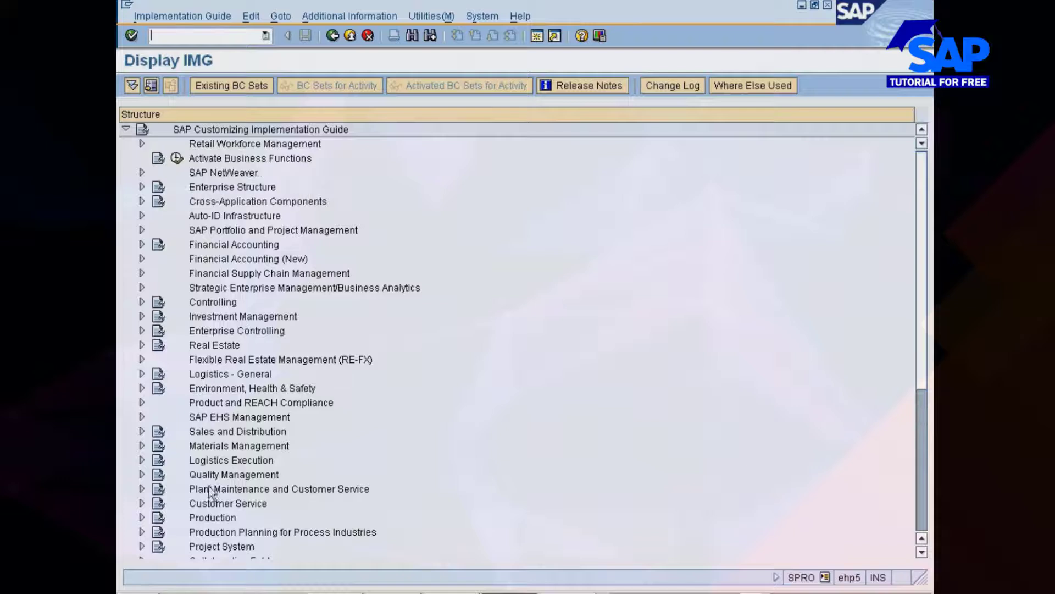
Expand Materials Management and its External Services Management node in the SAP Customizing Implementation Guide
double_click(229, 449)
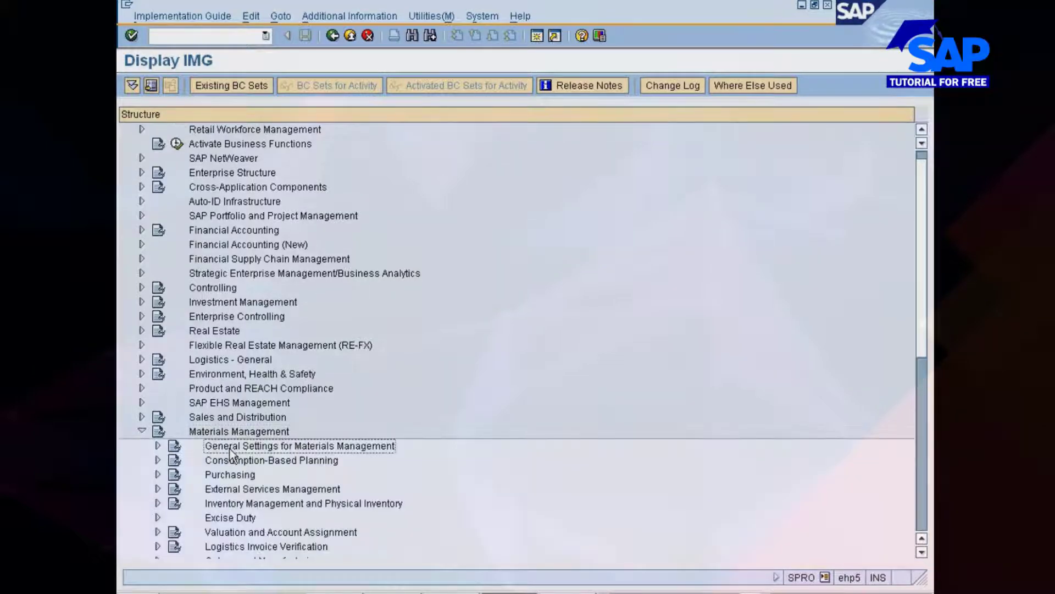
key("Down")
key("Down")
key("Down")
key("Down")
key("Down")
key("Down")
key("Down")
key("Down")
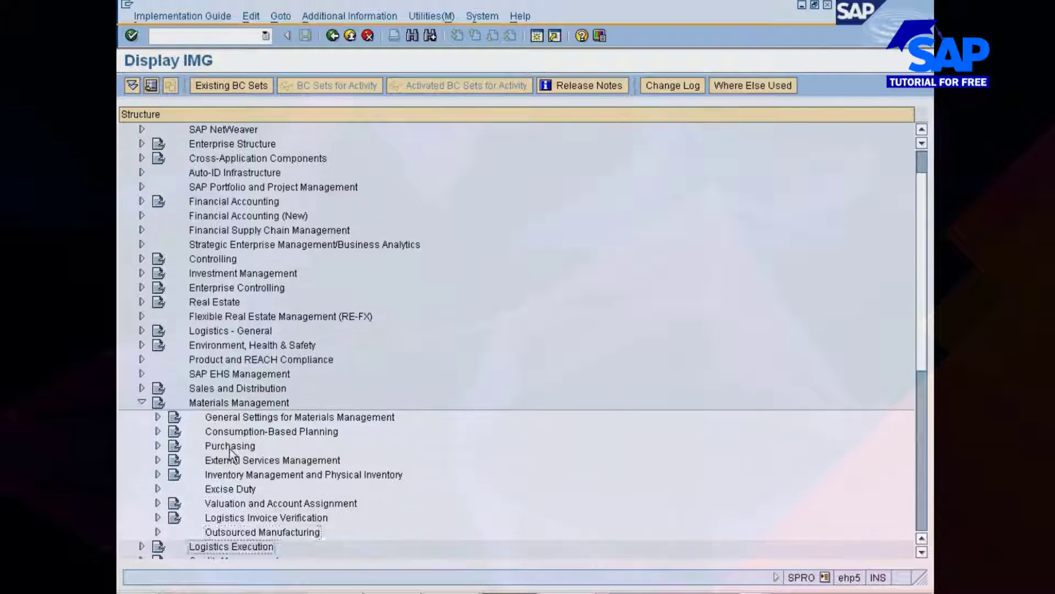
double_click(231, 454)
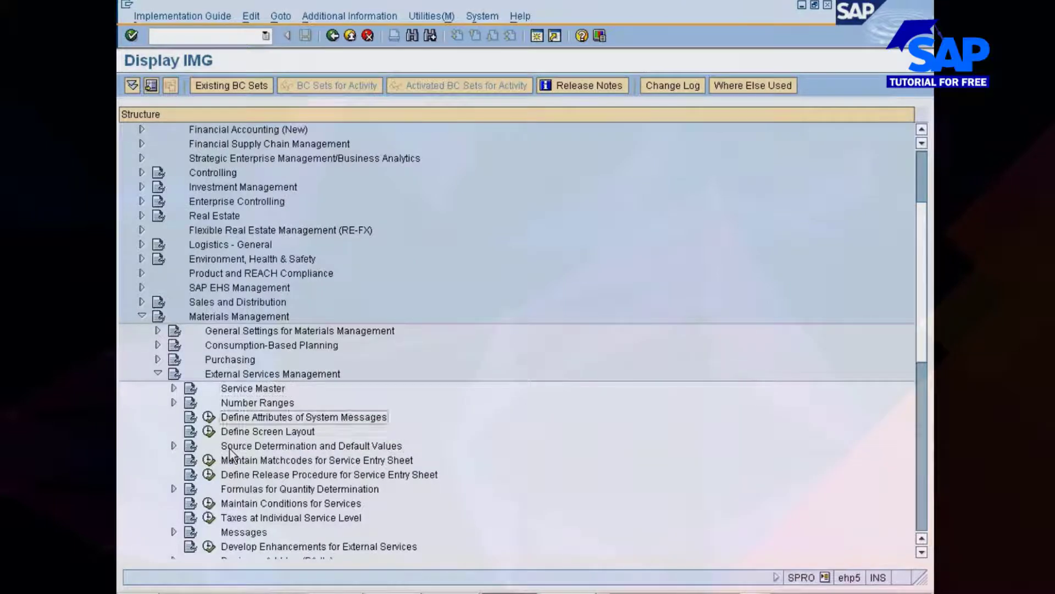
Start Maintain Conditions for Services under External Services Management and select the Conditions: Schema for Services activity
key("Down")
key("Down")
key("Down")
key("Down")
key("Down")
key("Down")
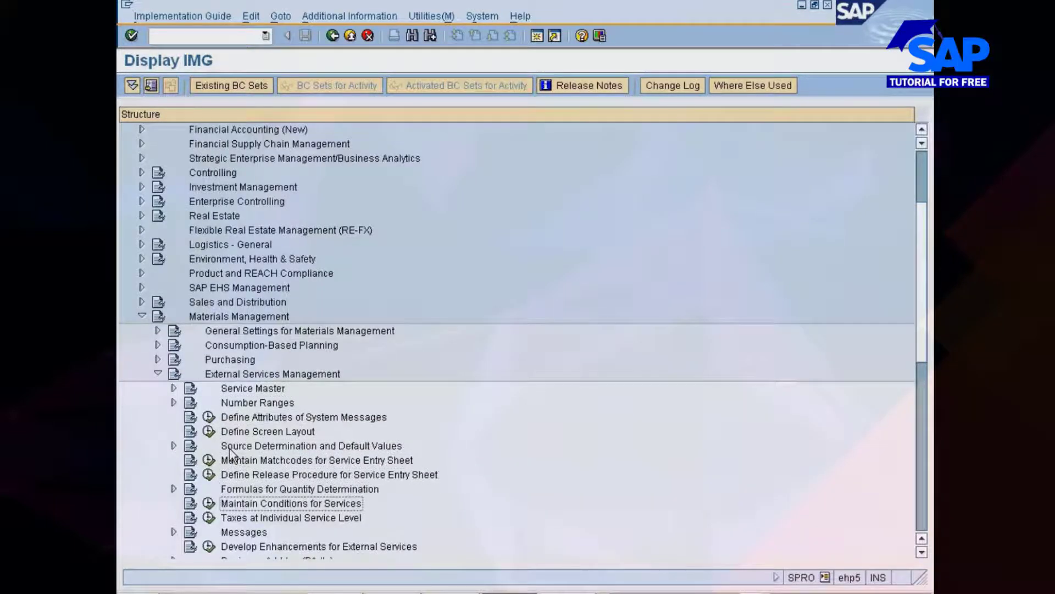
left_click(209, 503)
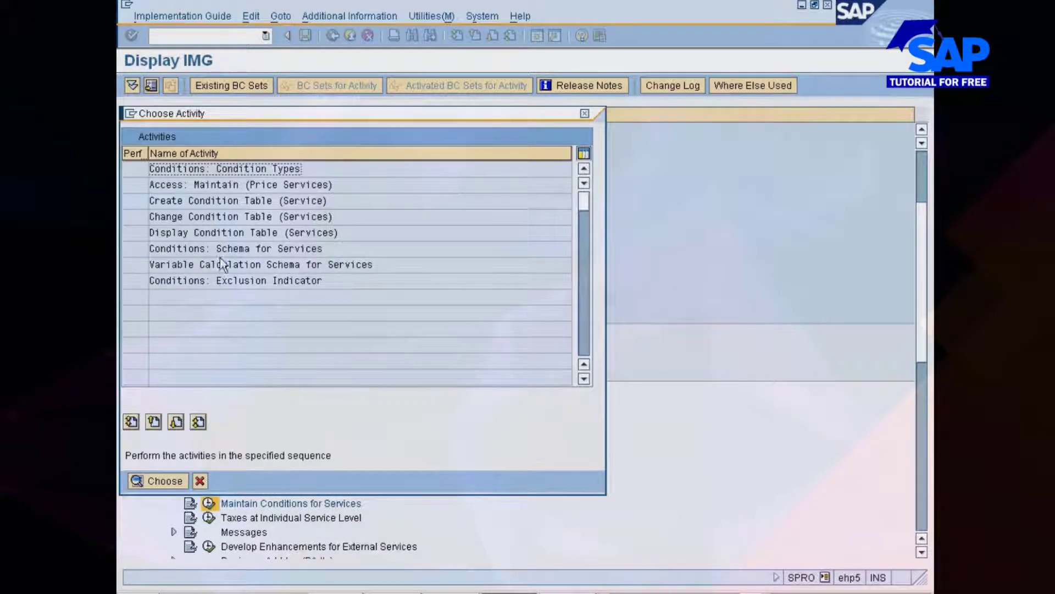
left_click(211, 248)
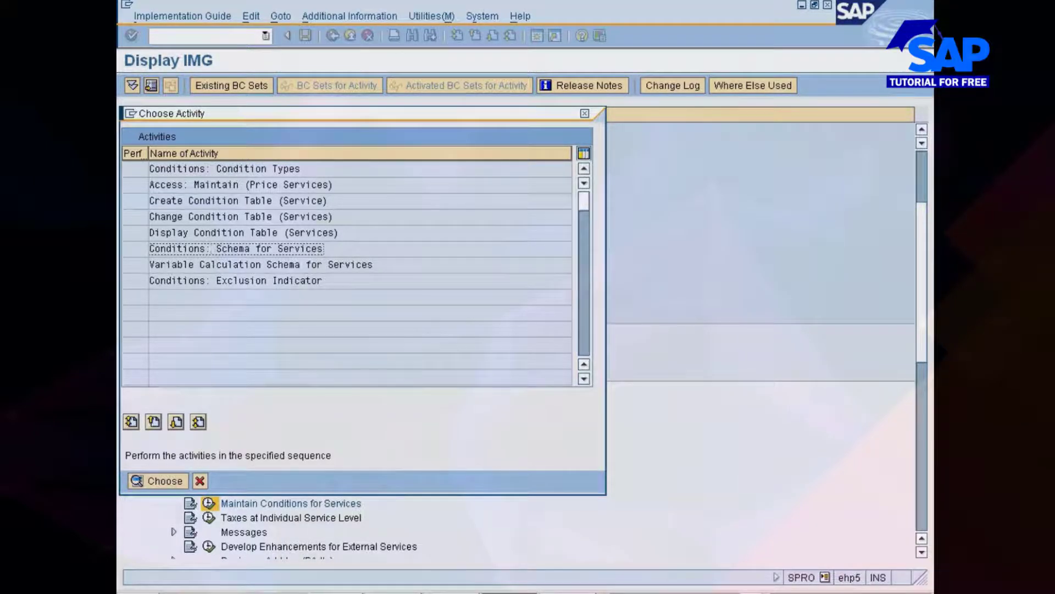
Open the Conditions: Condition Types activity and display the details of condition type PRS0, General Price Compon
double_click(225, 169)
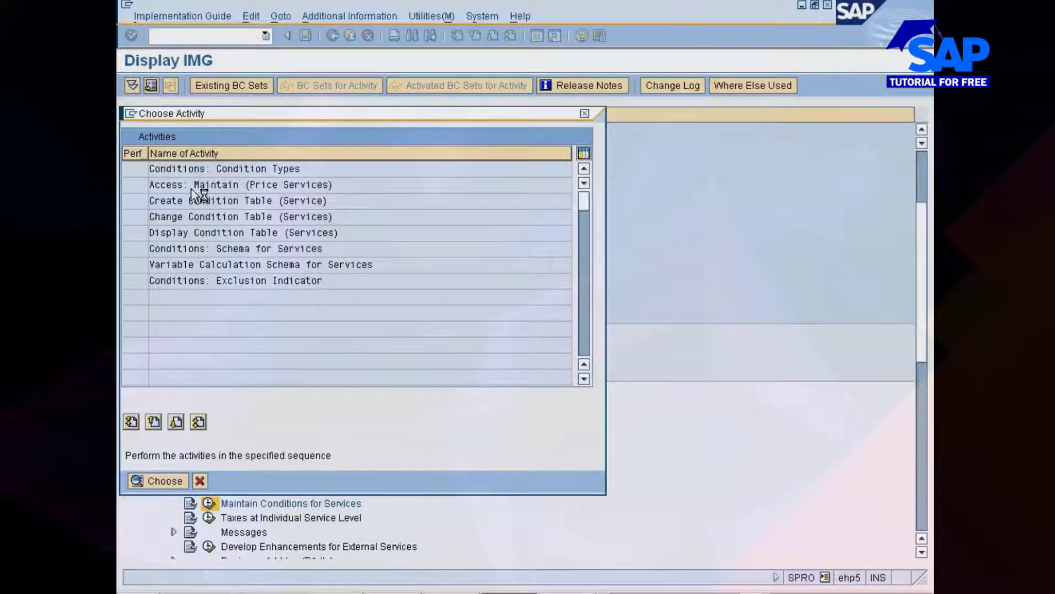
left_click_drag(278, 114, 359, 81)
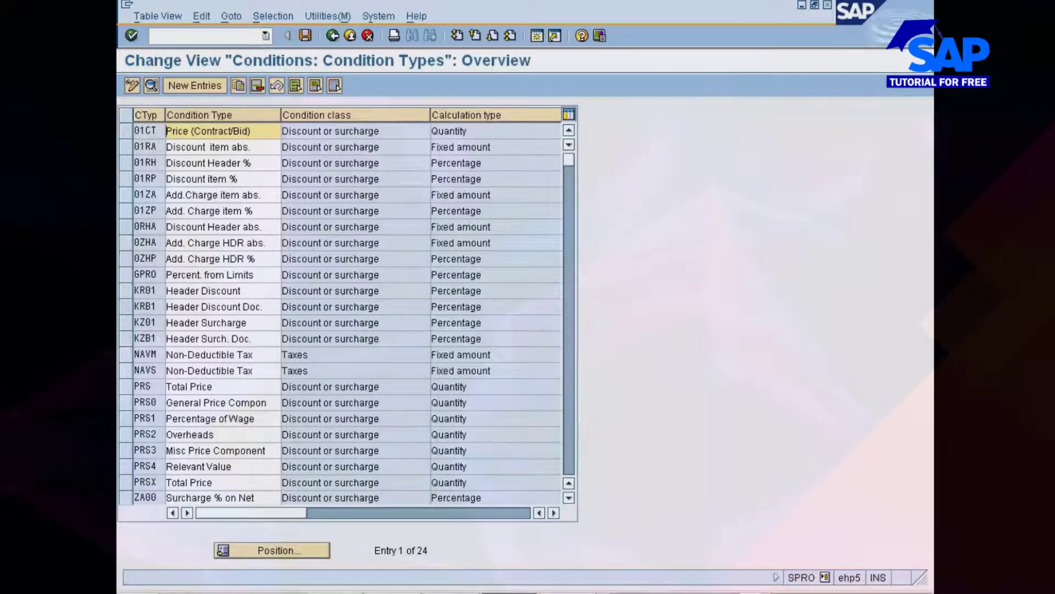
left_click(126, 404)
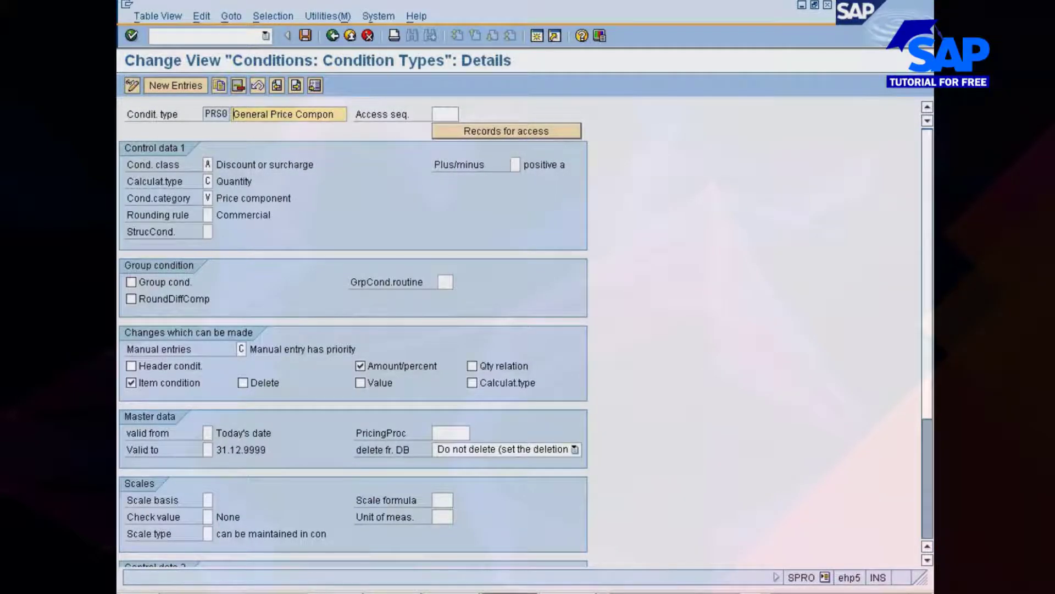
Review PRS0's control data, allowed changes, master data, scales and pricing sections, and return to the activity list
scroll(302, 464, "down", 5)
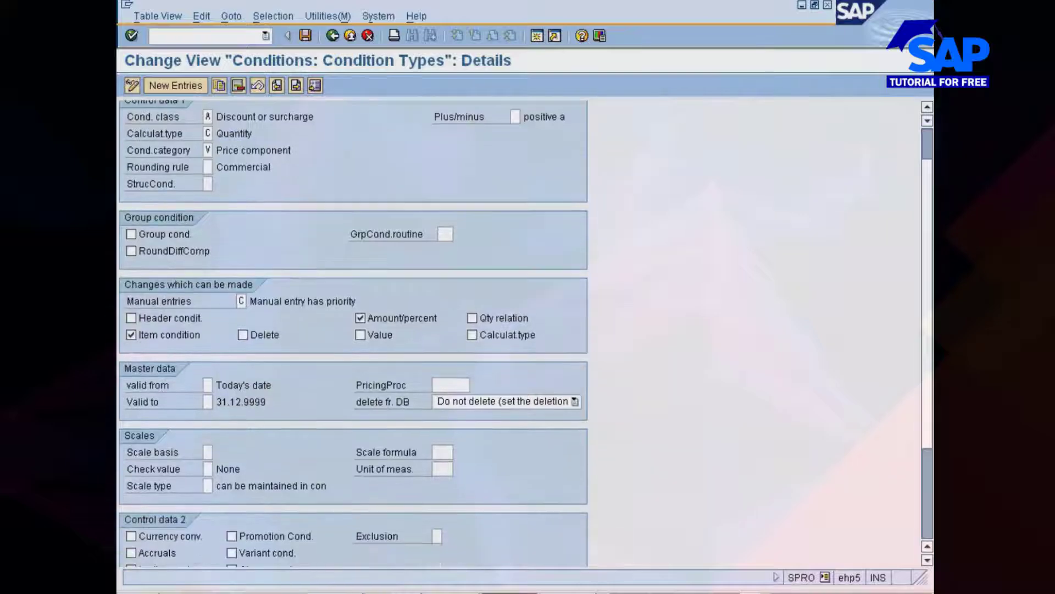
scroll(289, 393, "up", 5)
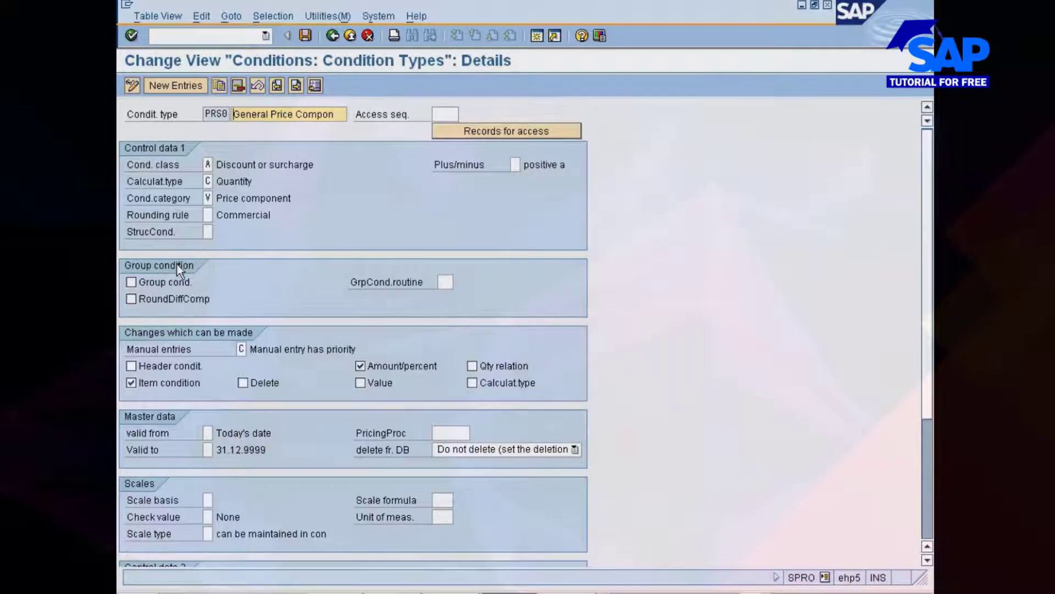
scroll(152, 342, "down", 1)
scroll(153, 342, "down", 10)
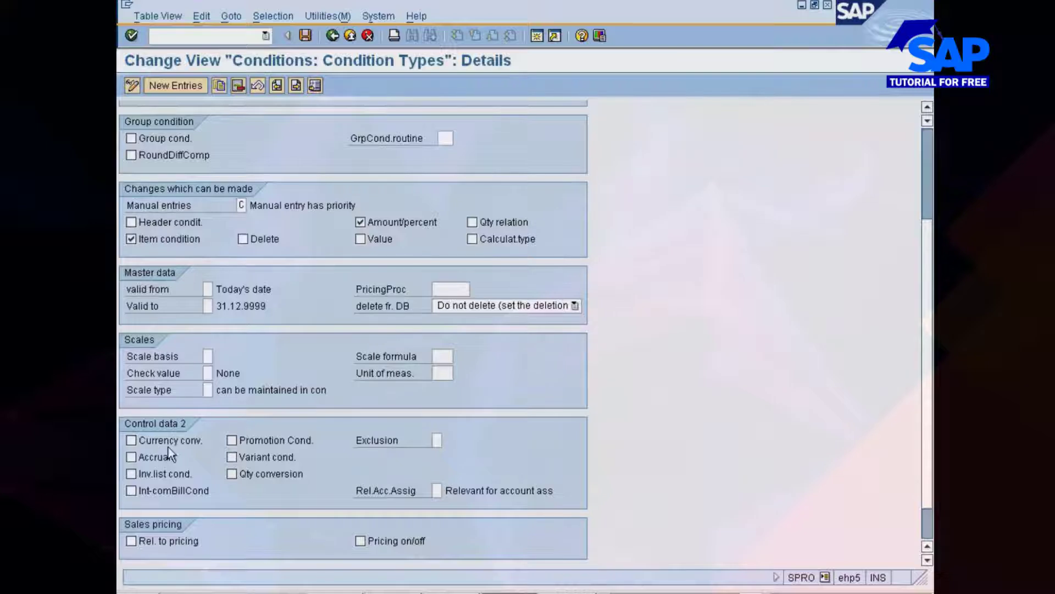
scroll(157, 435, "down", 4)
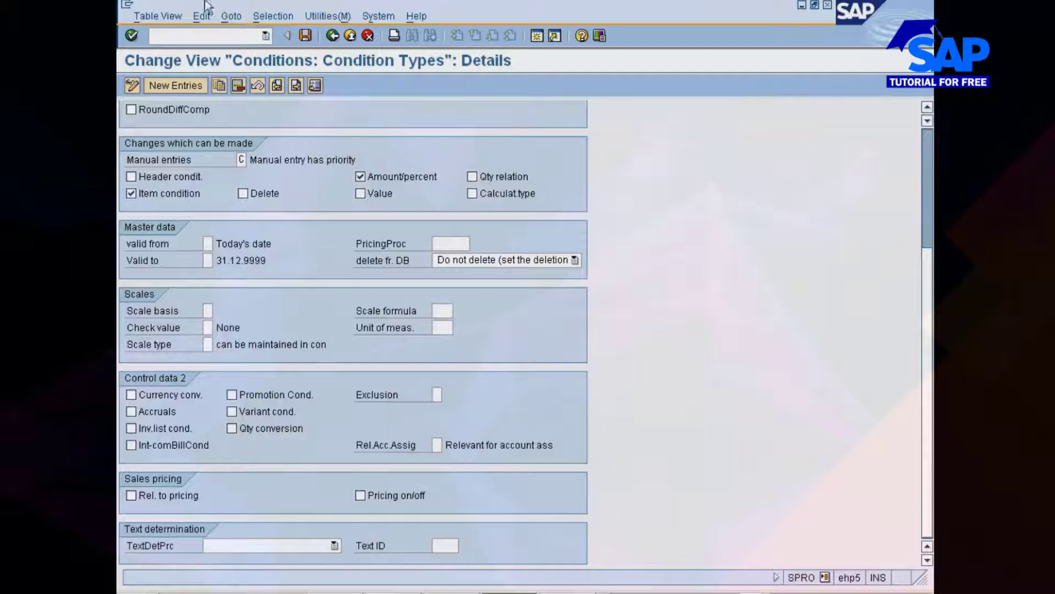
left_click(333, 36)
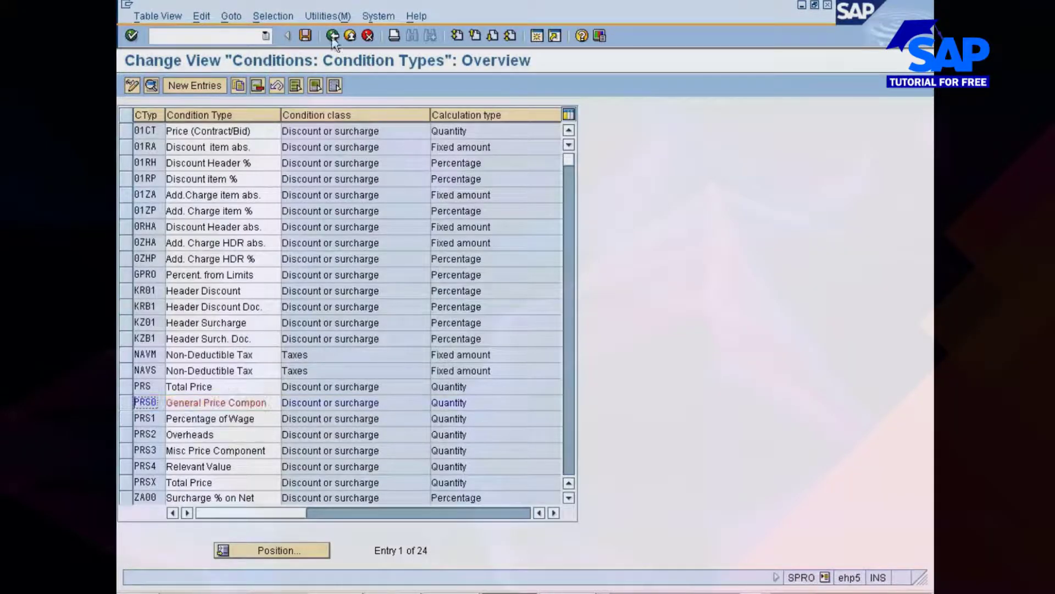
left_click(332, 36)
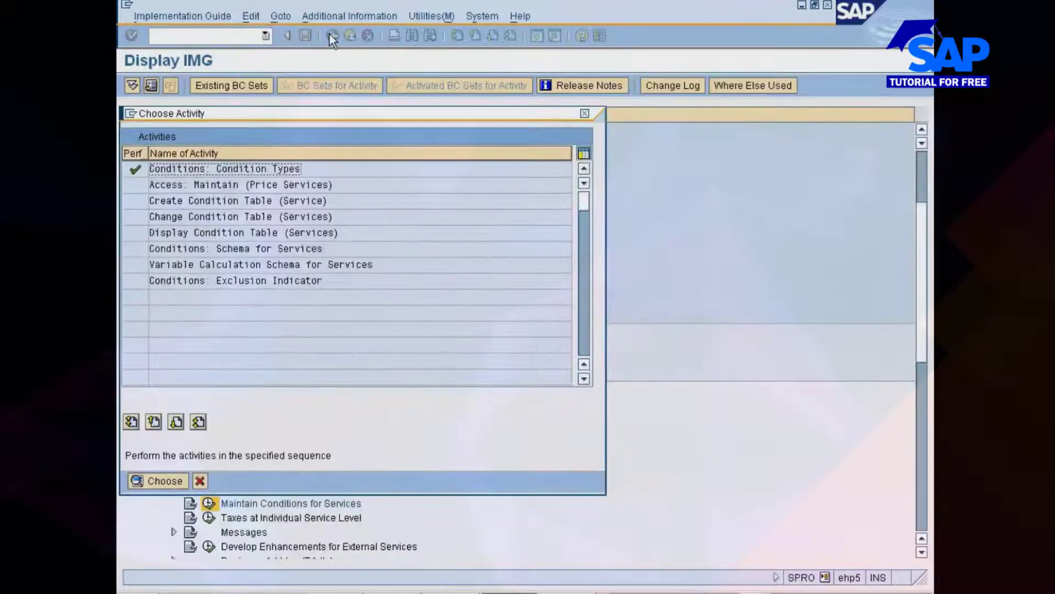
Open the Access: Maintain (Price Services) activity and display the accesses of access sequence 0010, Performance Conditions
left_click(171, 185)
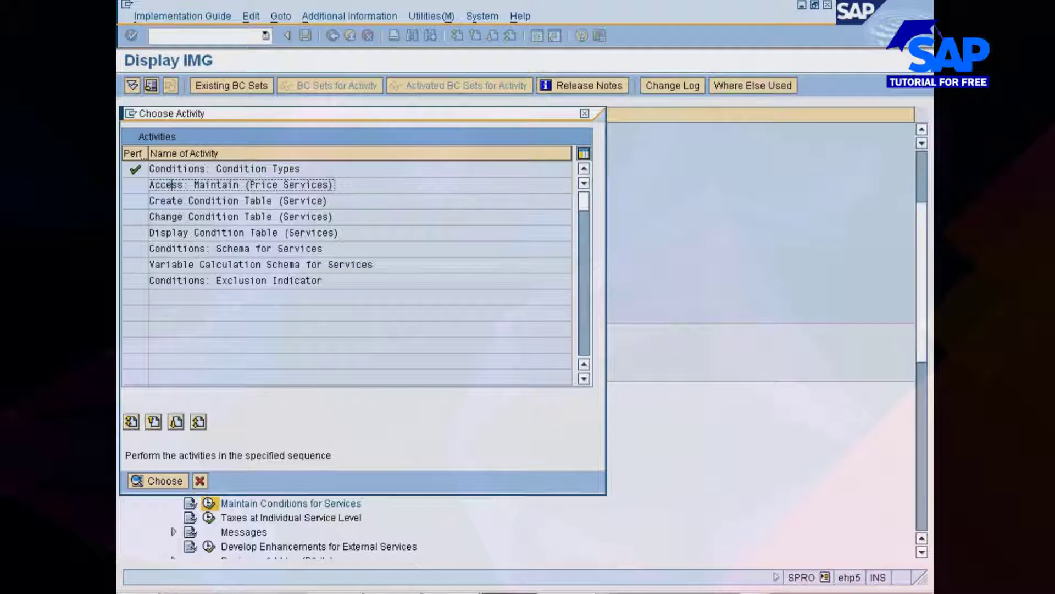
double_click(192, 185)
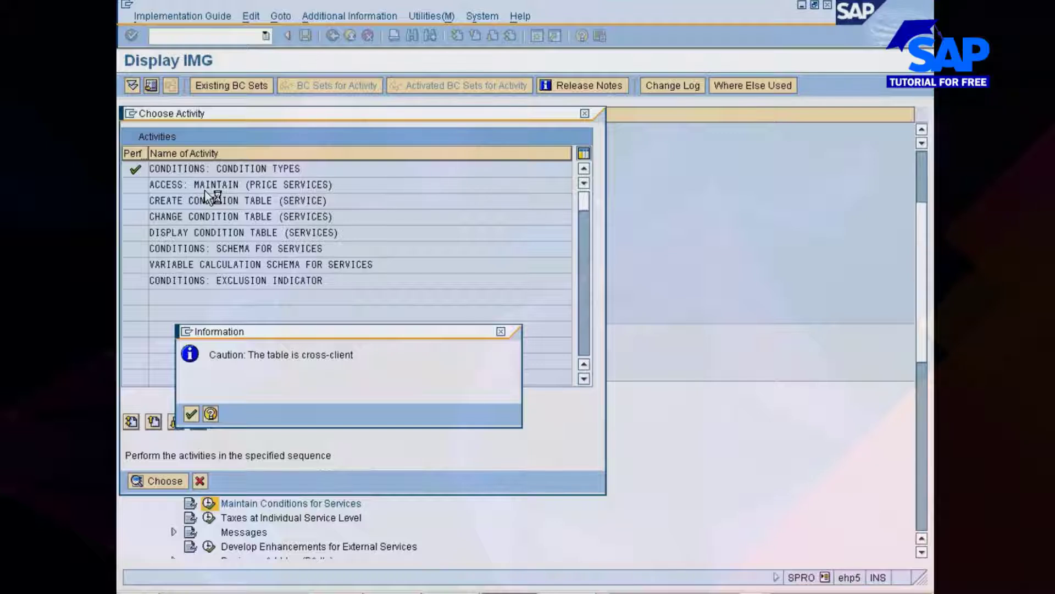
key("Return")
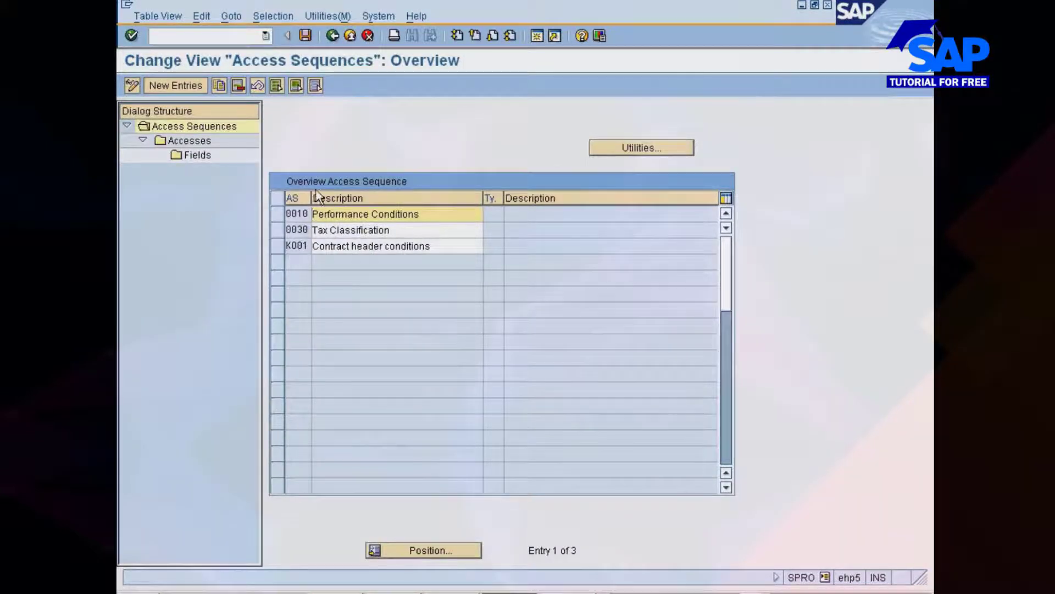
left_click_drag(310, 198, 350, 198)
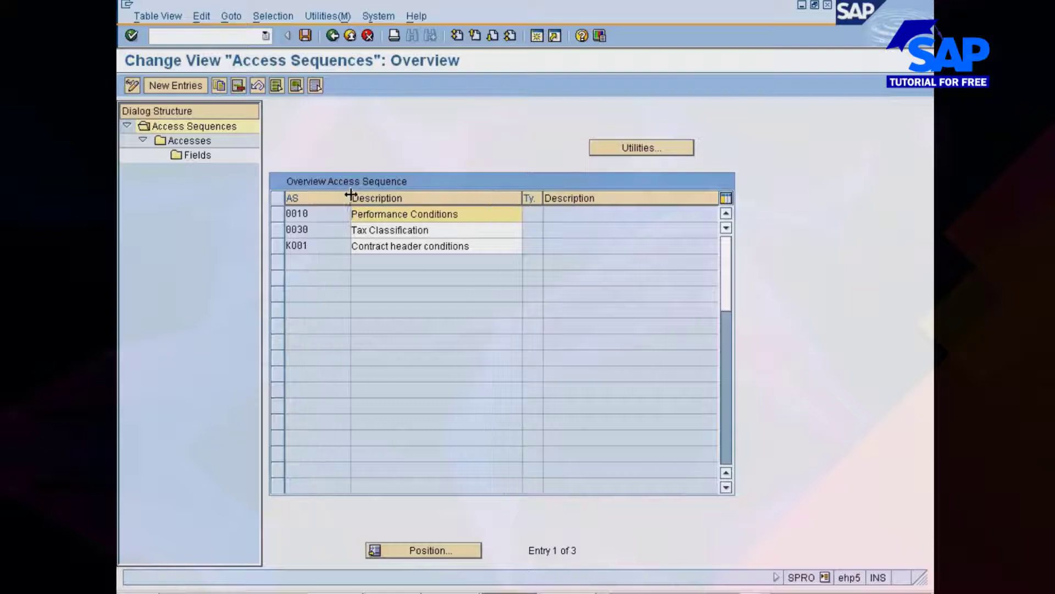
left_click(276, 214)
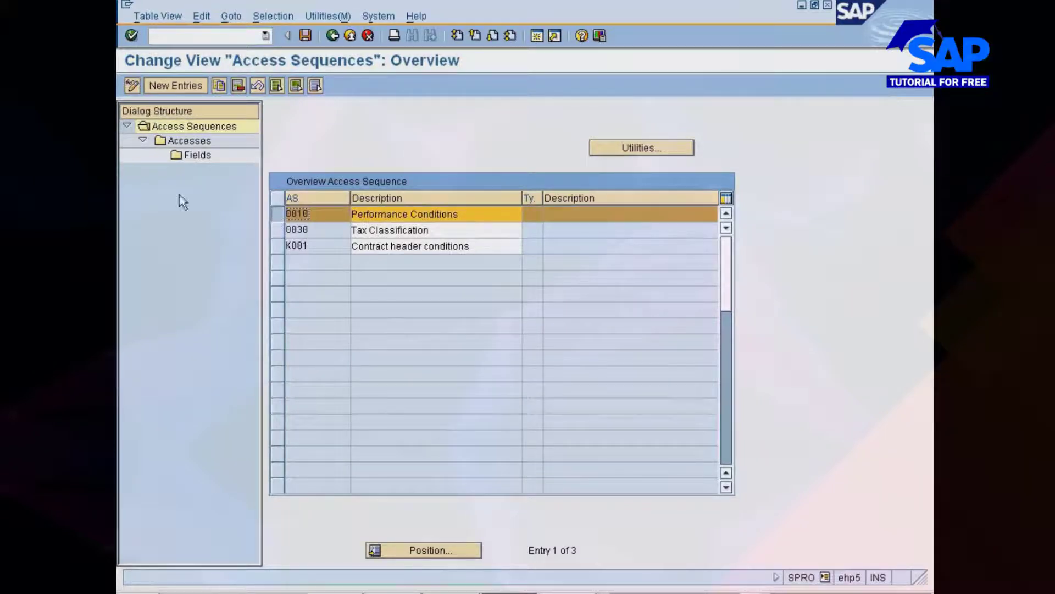
double_click(183, 140)
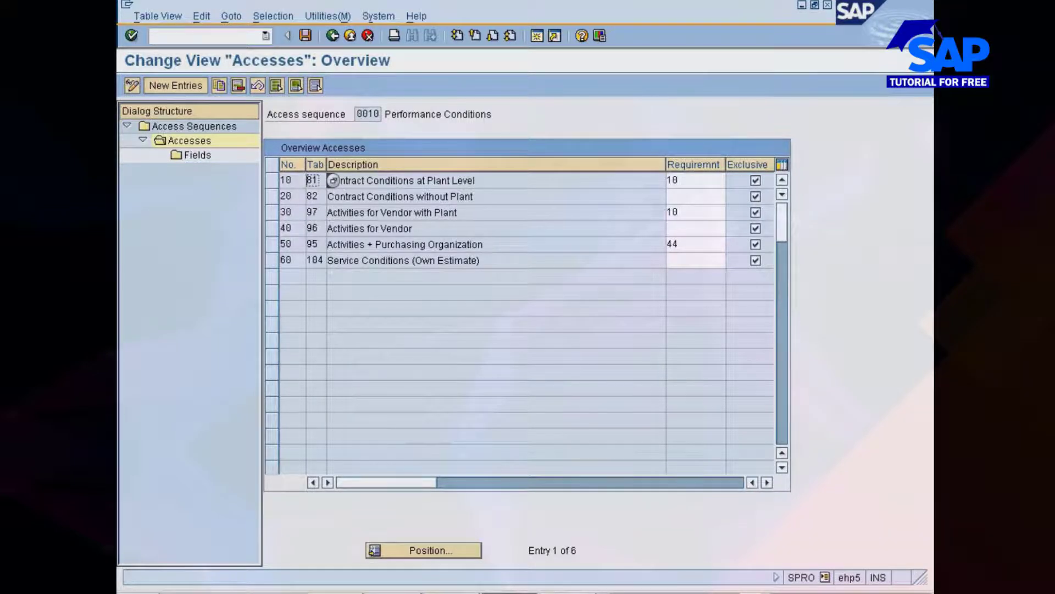
Examine the fields of access 10, Contract Conditions at Plant Level, and return to the access overview
left_click_drag(319, 180, 307, 181)
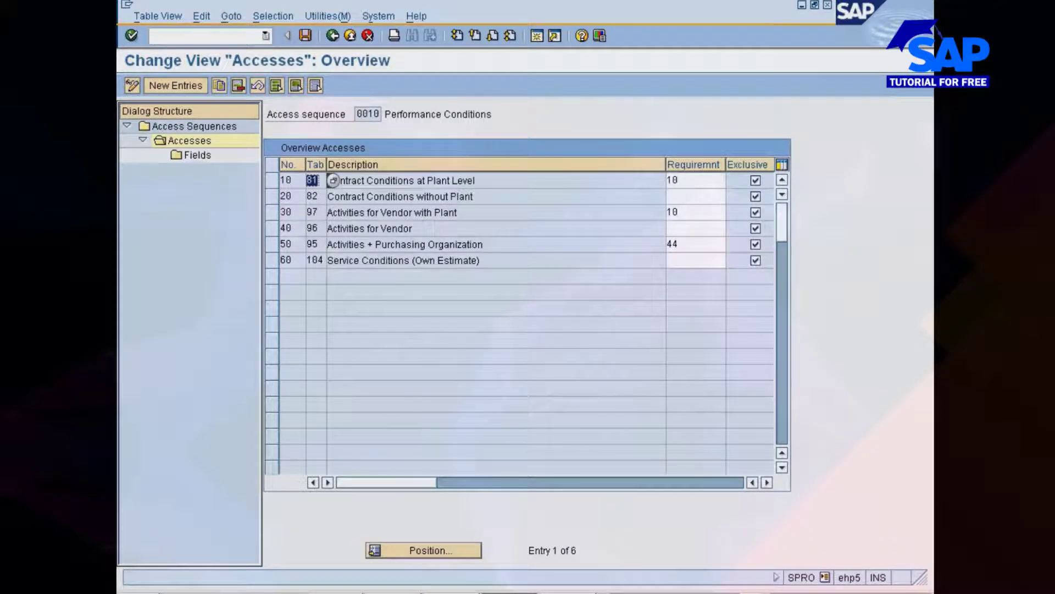
left_click(273, 180)
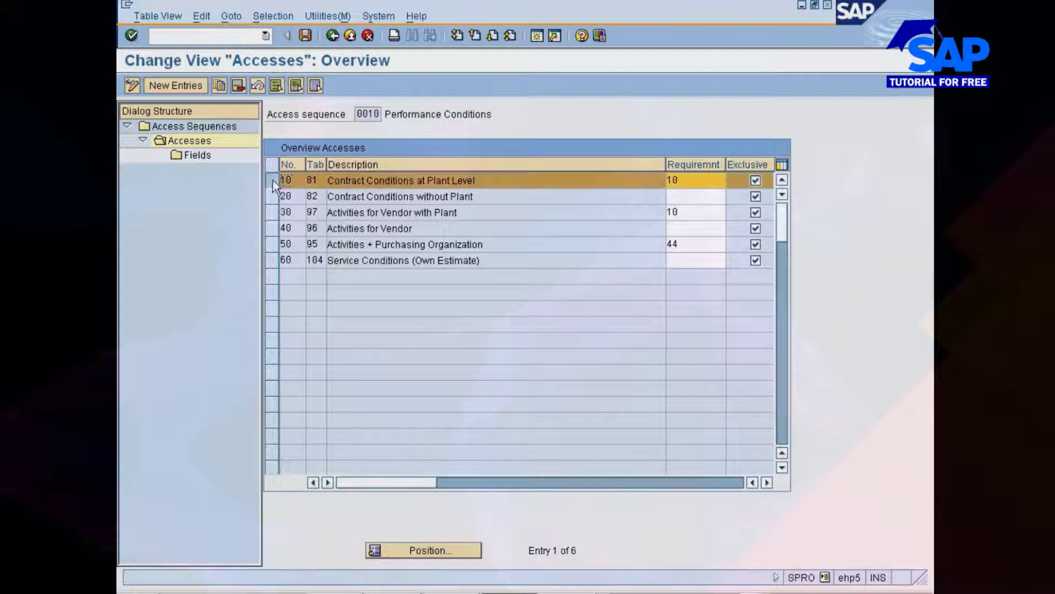
double_click(199, 161)
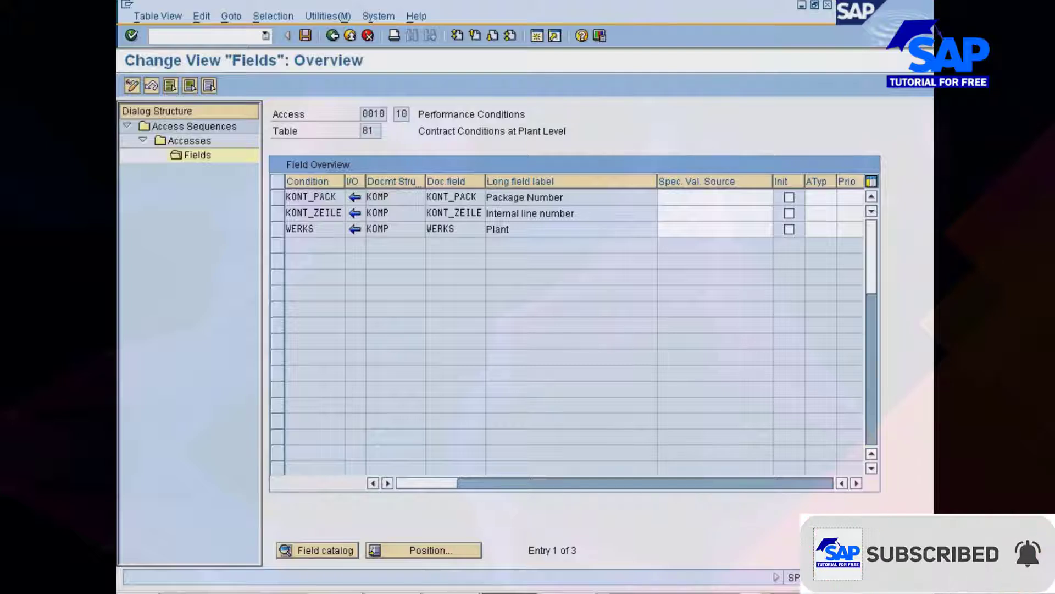
left_click(335, 34)
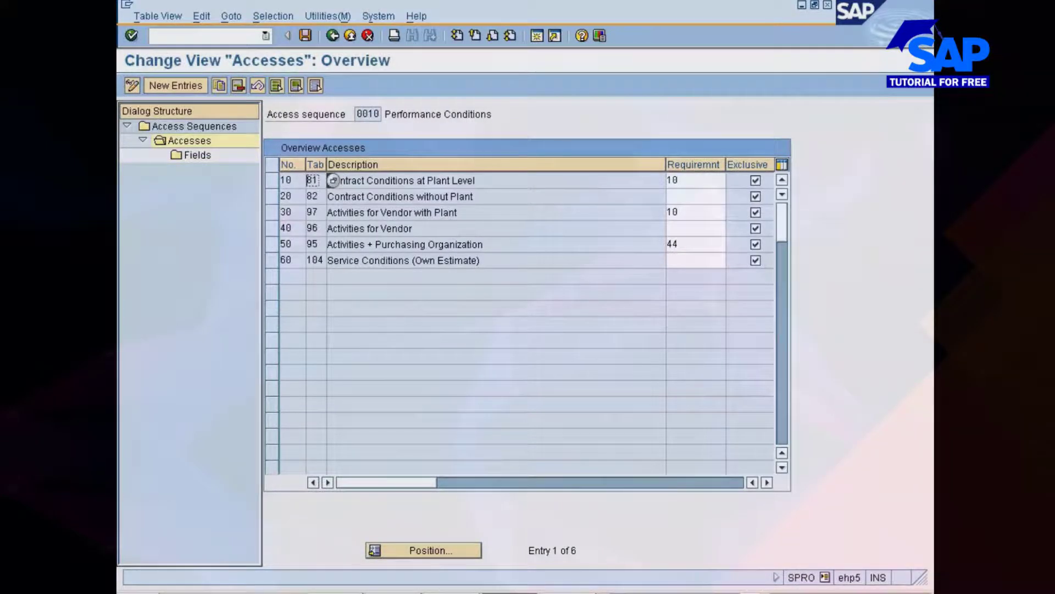
Examine the fields and table number of access 40, Activities for Vendor
left_click(275, 230)
left_click(191, 156)
double_click(187, 155)
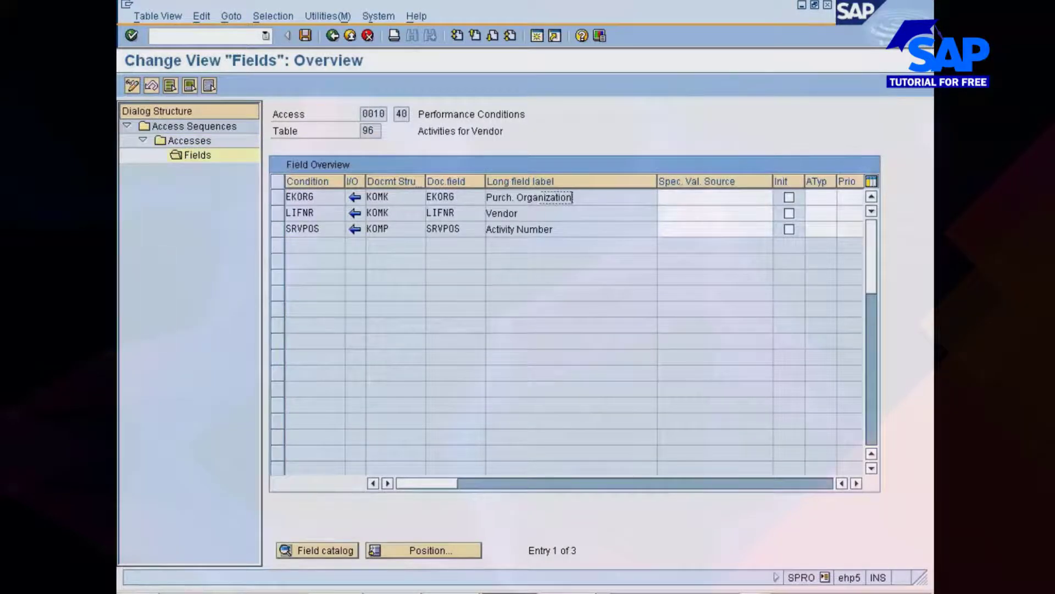
left_click(554, 229)
left_click(567, 197)
left_click(552, 229)
left_click(519, 213)
double_click(368, 131)
left_click(363, 131)
Leave the access sequence maintenance and close the activity list for service conditions
left_click(333, 36)
left_click(333, 36)
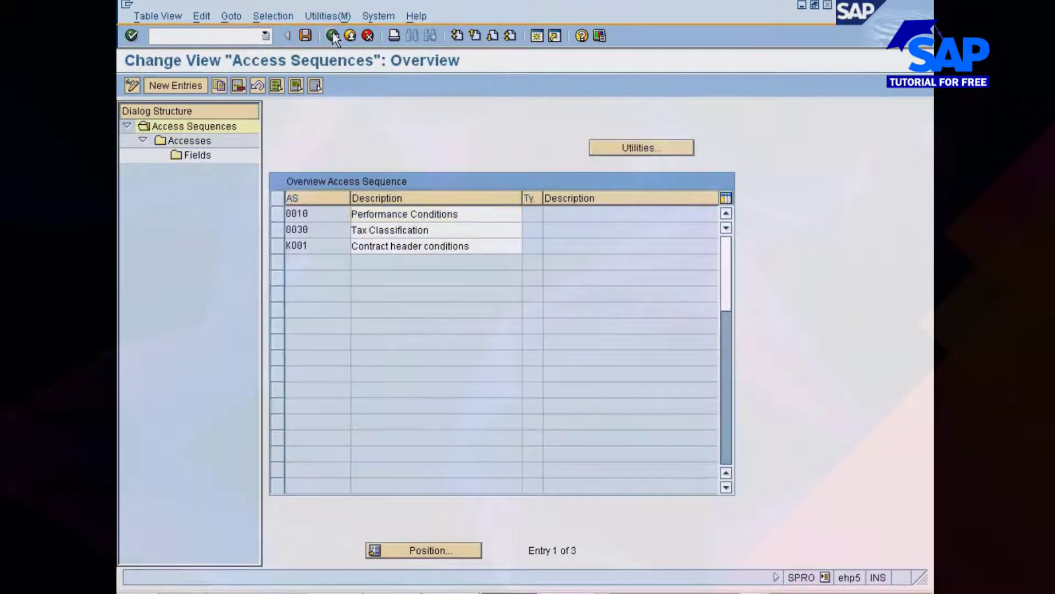
left_click(332, 36)
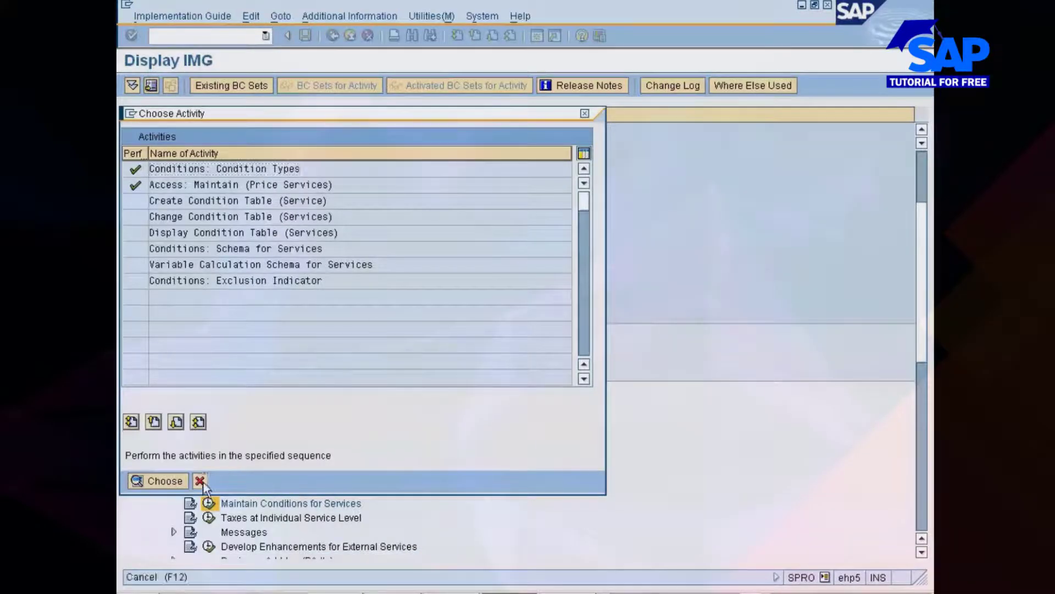
left_click(200, 481)
Open the Taxes at Individual Service Level activity under External Services Management
scroll(292, 316, "down", 4)
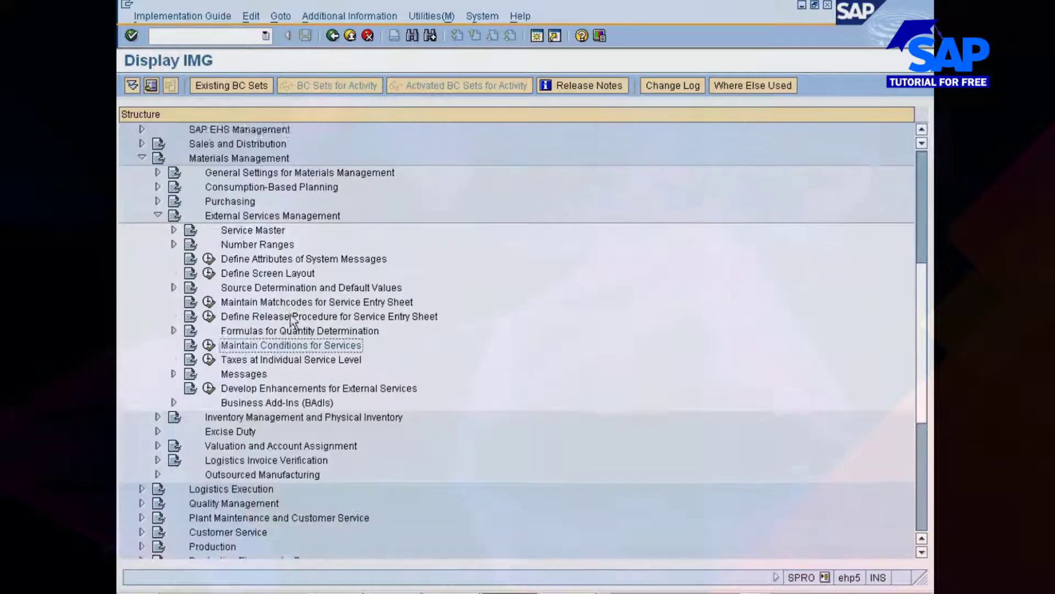
scroll(291, 320, "down", 2)
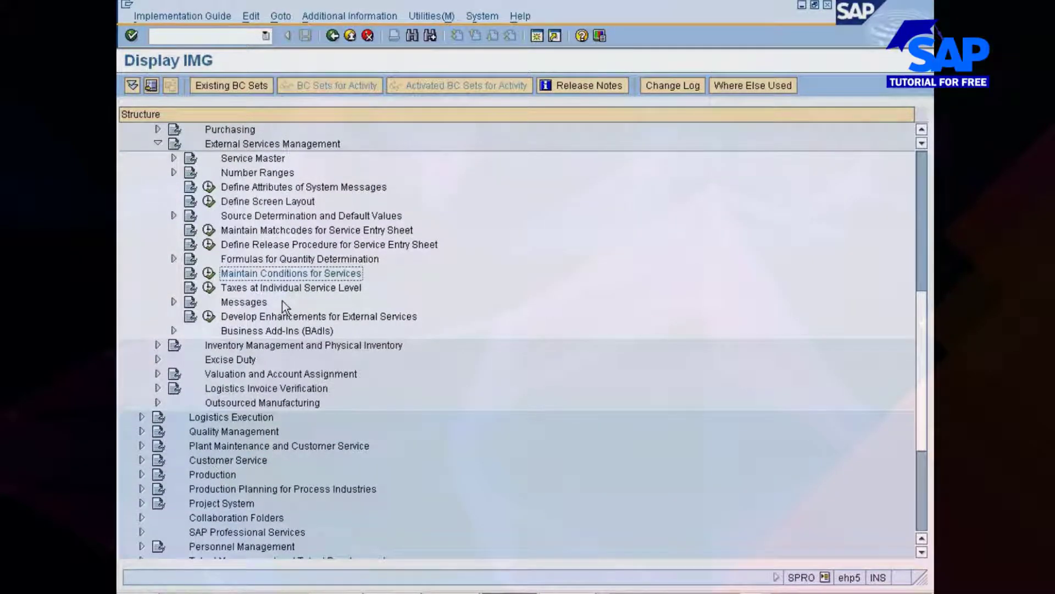
double_click(256, 287)
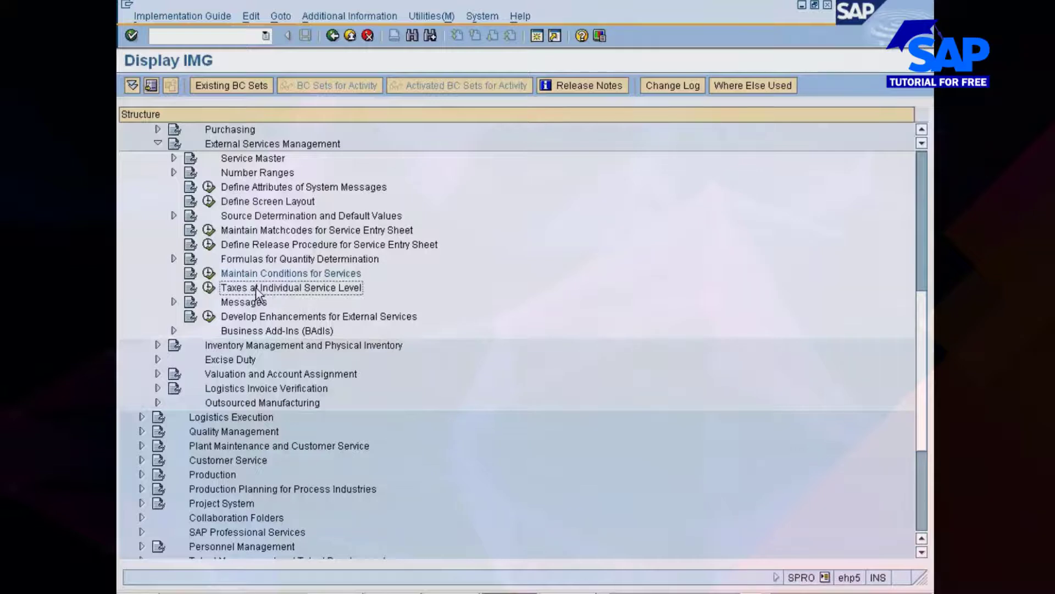
left_click(210, 288)
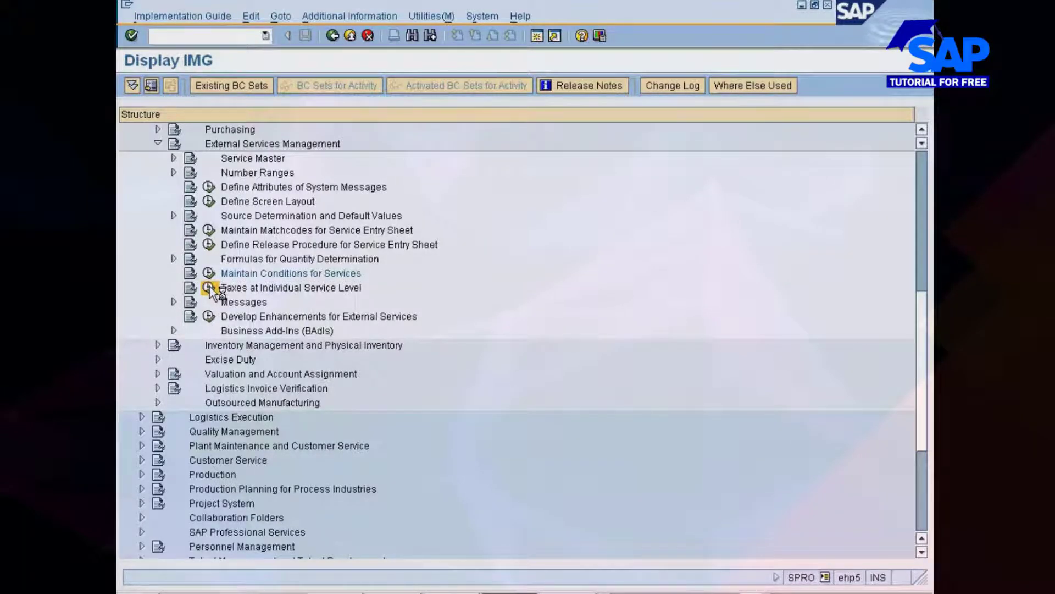
left_click(210, 288)
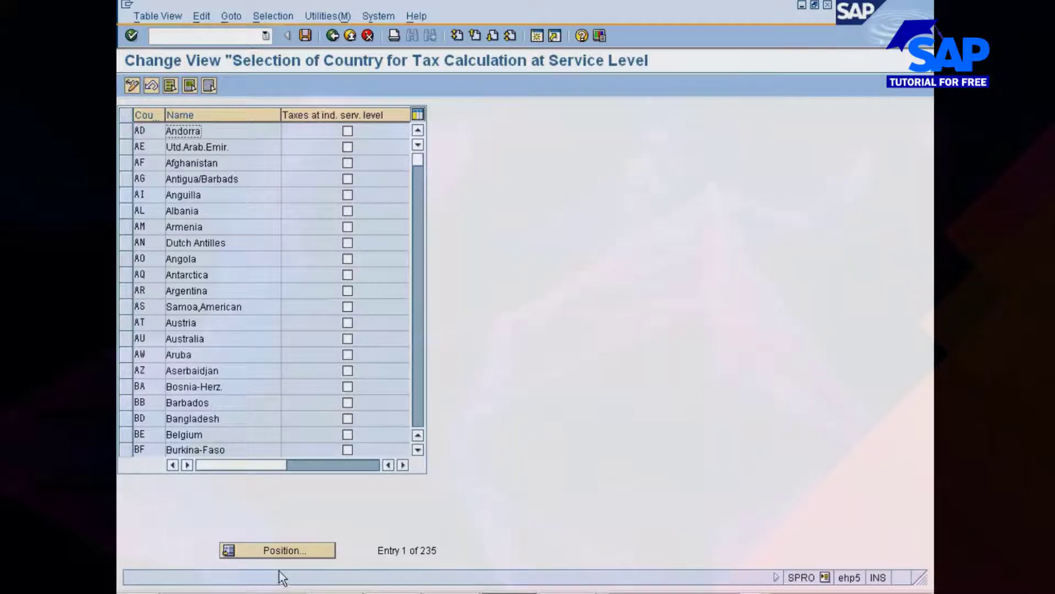
Position the country list at IN and activate taxes at individual service level for India
left_click(281, 551)
type("IN")
key("Return")
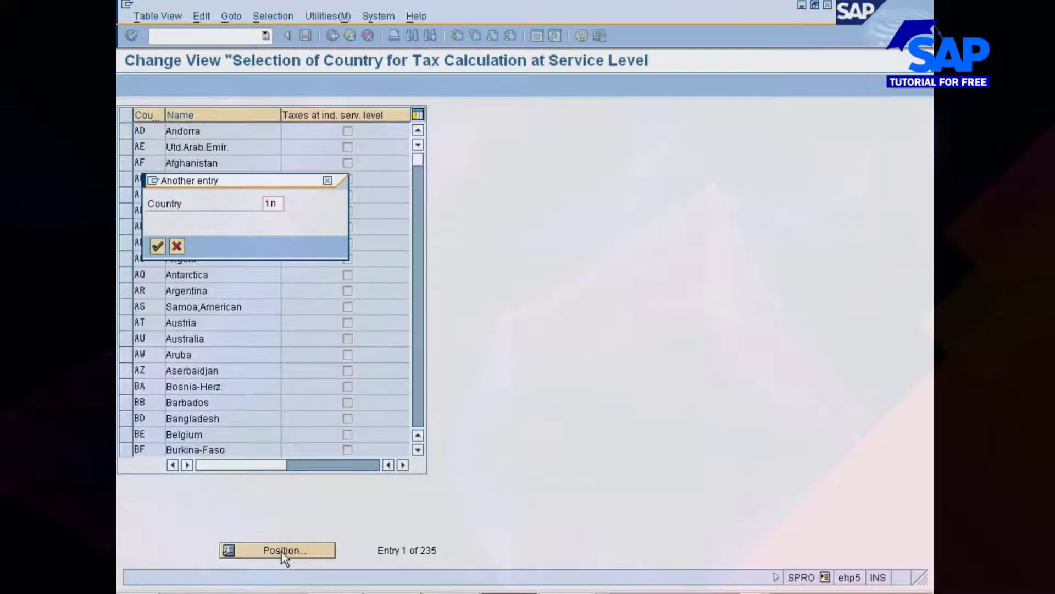
key("Return")
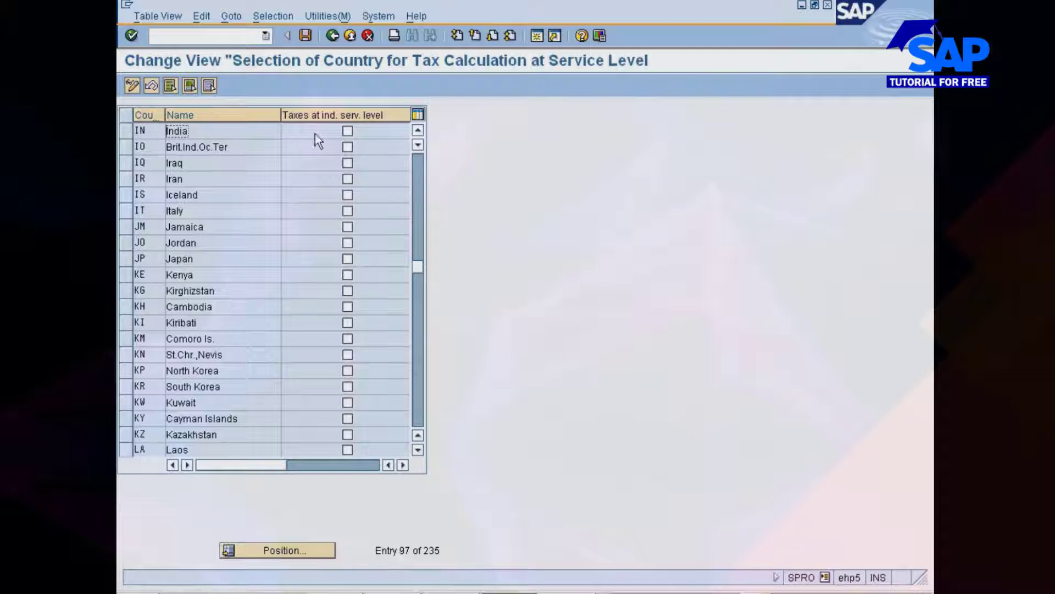
left_click(345, 133)
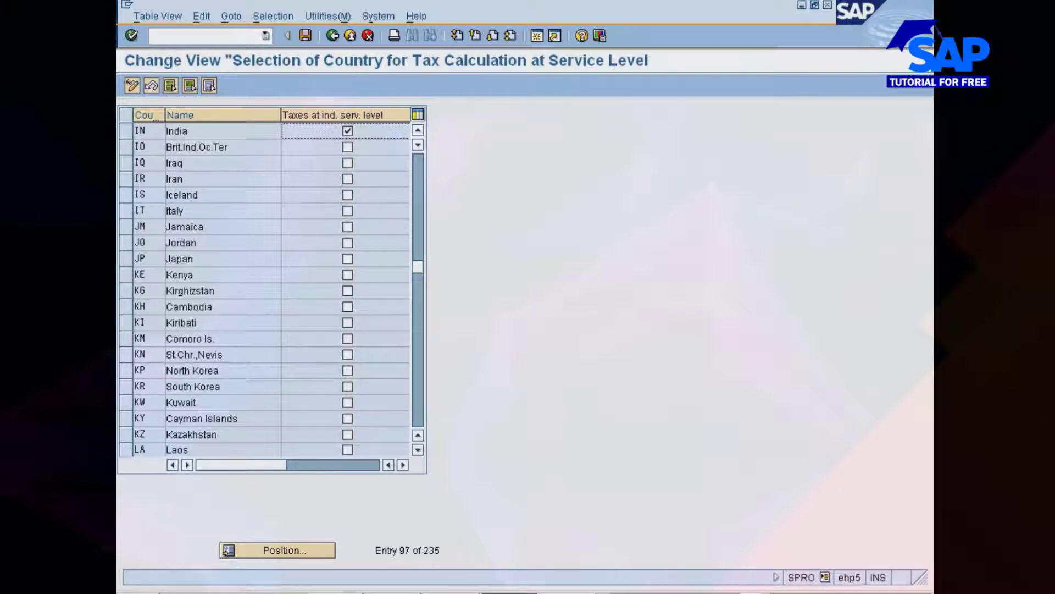
left_click(506, 588)
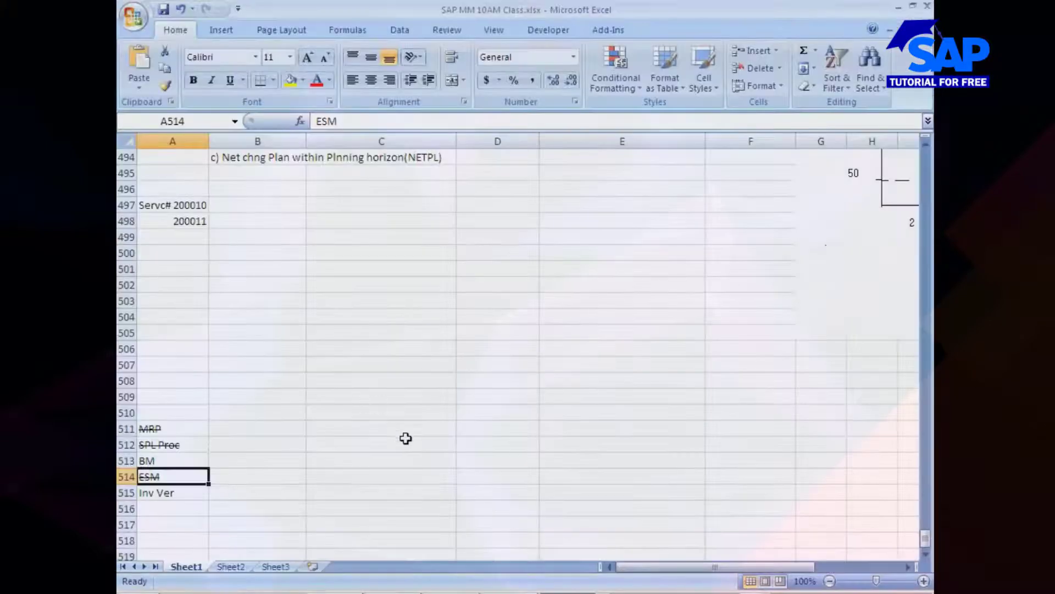
left_click(506, 587)
left_click(507, 561)
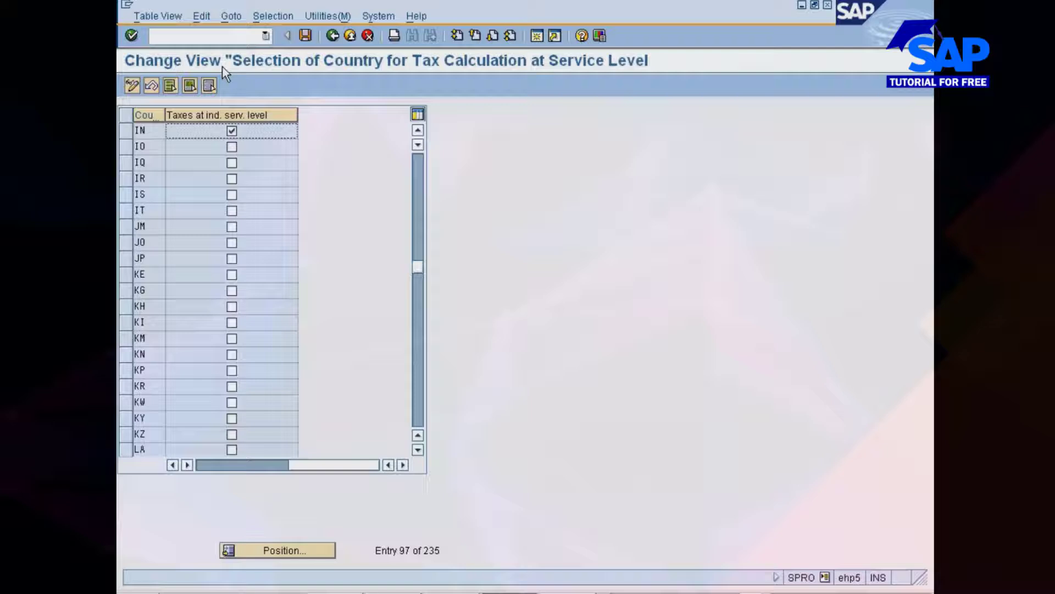
Run the command /ome24 to open transaction ME24 in a new session
left_click(194, 36)
type("/ome2")
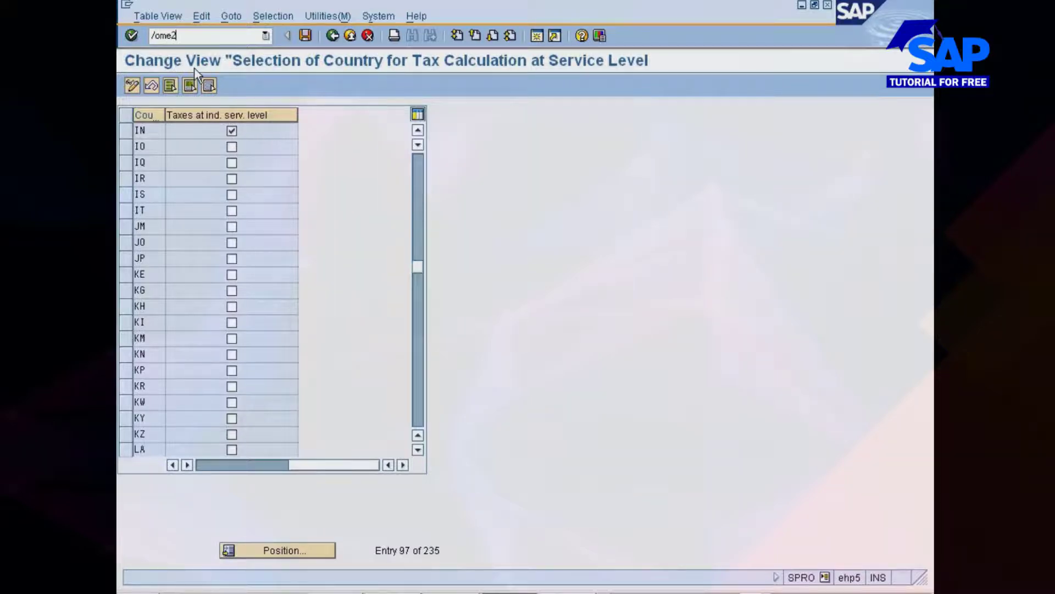
type("4")
key("Return")
Clear the taxes at individual service level setting for country IN
left_click(232, 132)
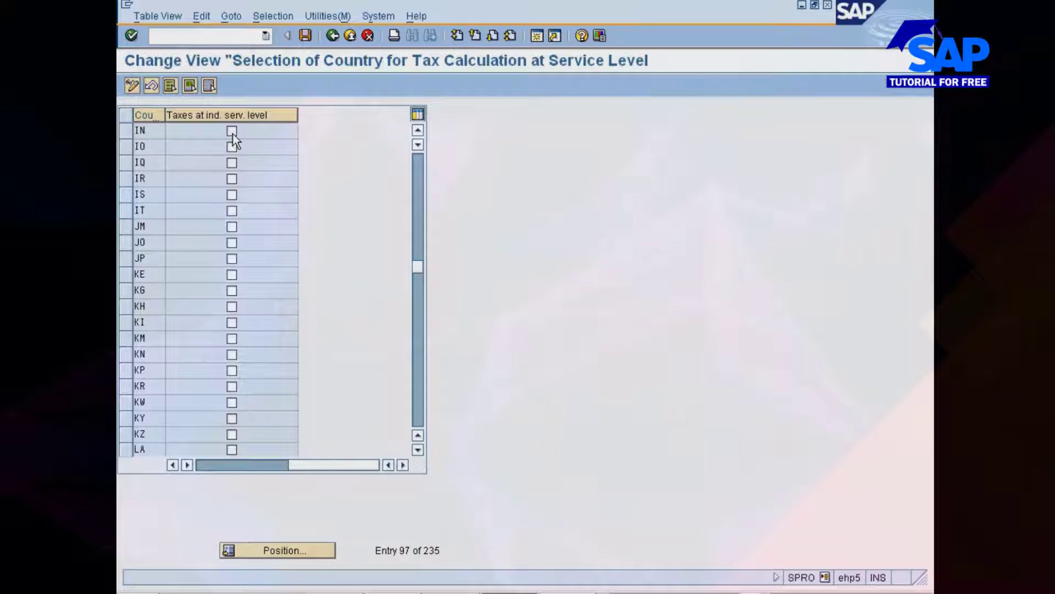
left_click(232, 135)
left_click(233, 134)
left_click(232, 135)
left_click(490, 591)
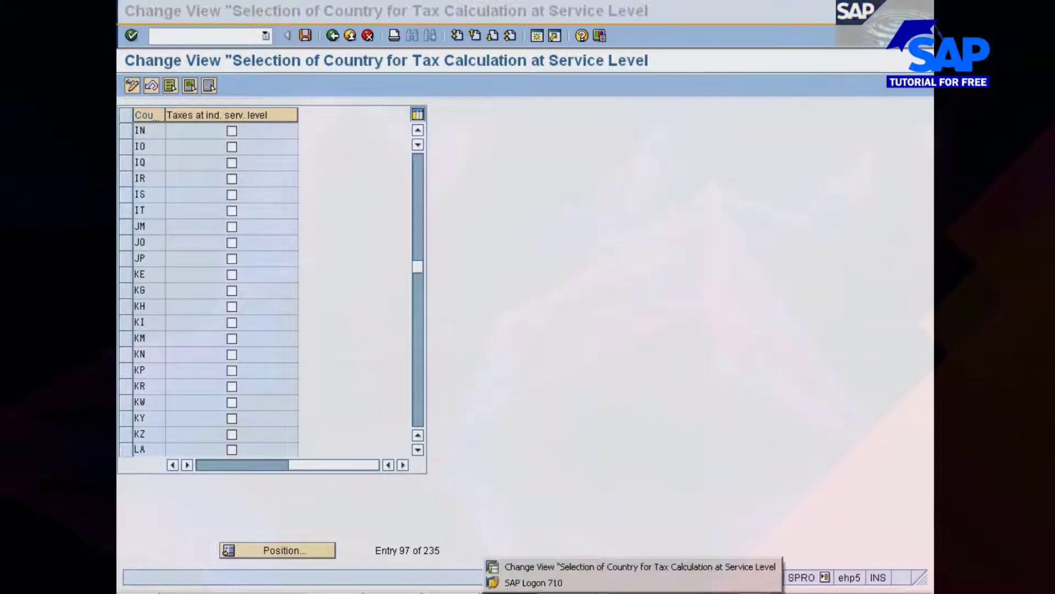
Switch to the session displaying the training services purchase order and open the details of service line 10
left_click(516, 569)
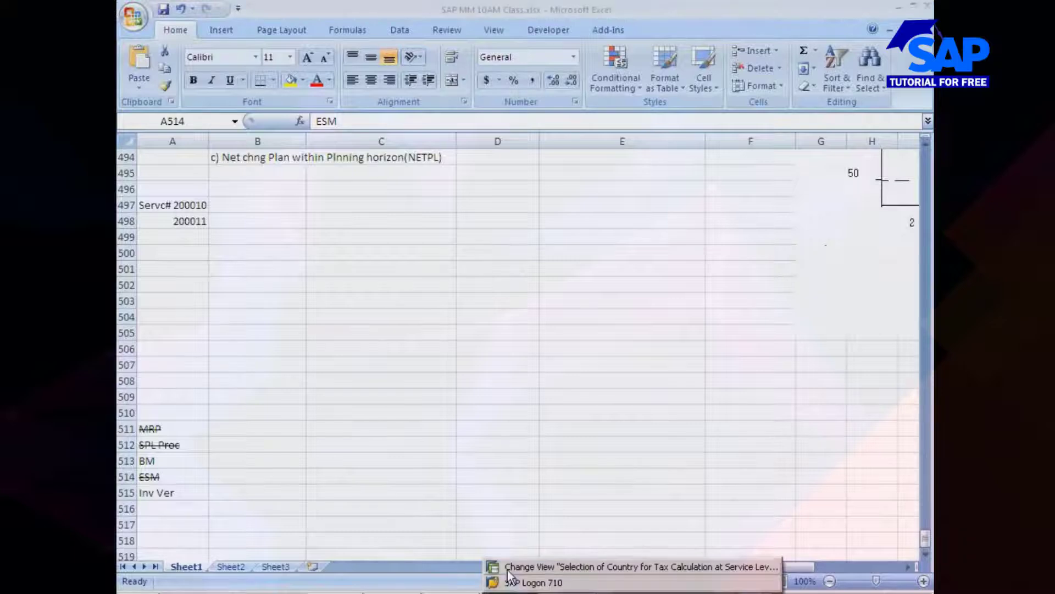
left_click(503, 562)
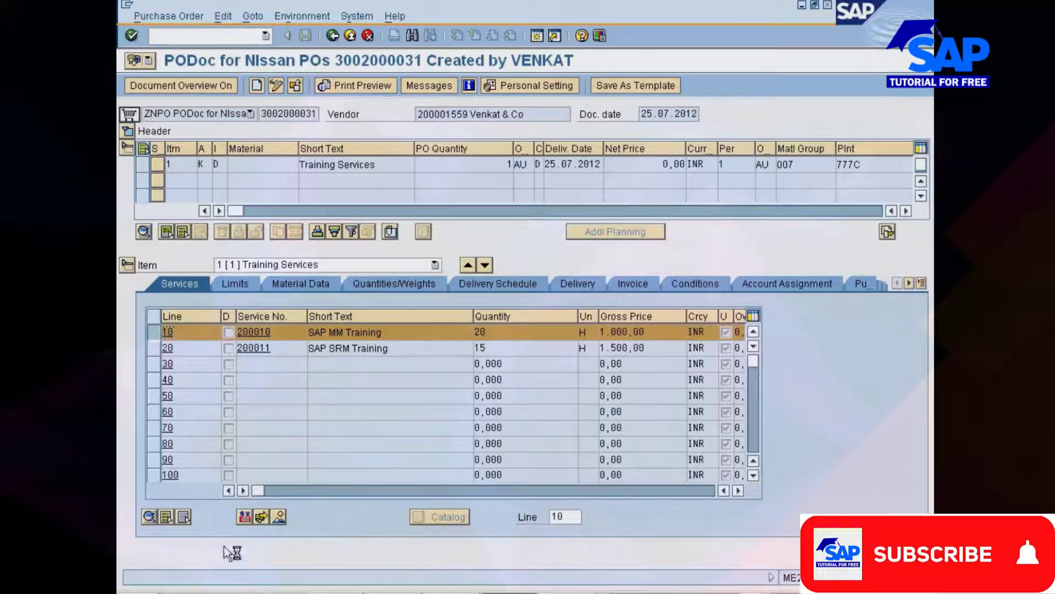
left_click(152, 516)
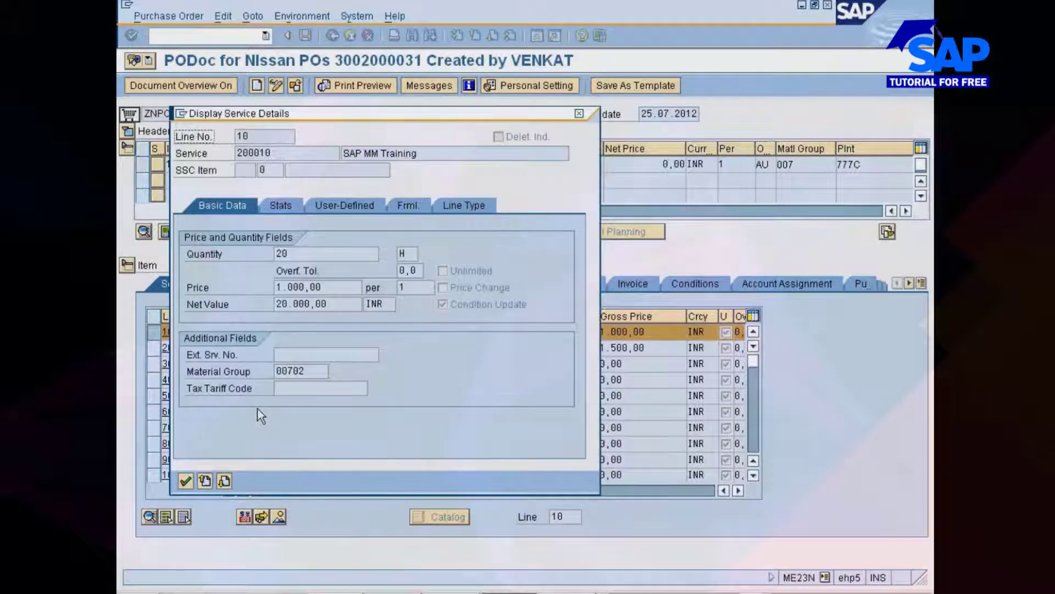
Look up the tax tariff codes available for country key IN in the service line's details, and close the hit list
left_click(280, 388)
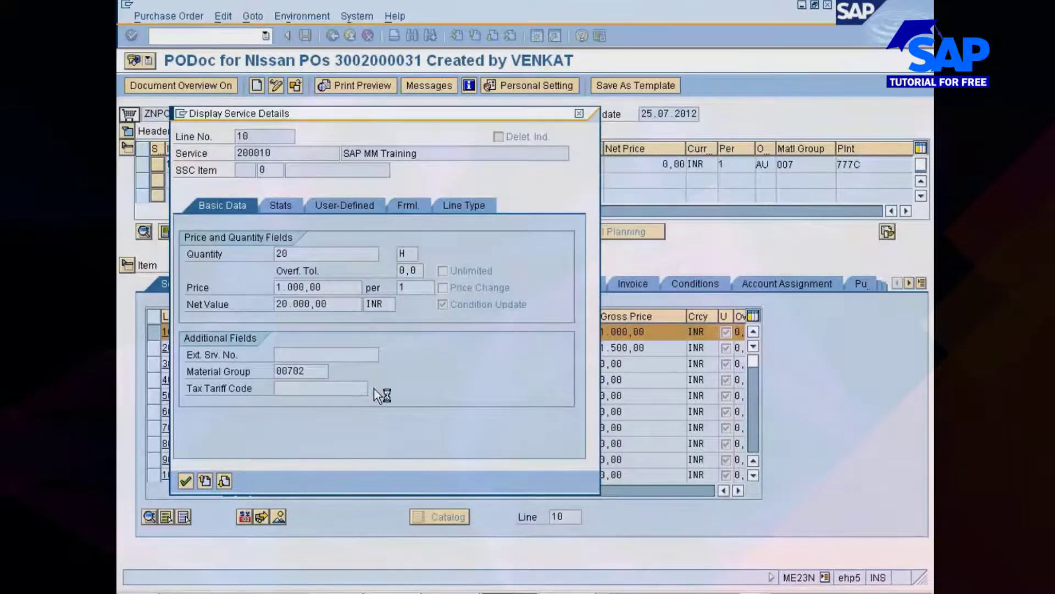
left_click(375, 388)
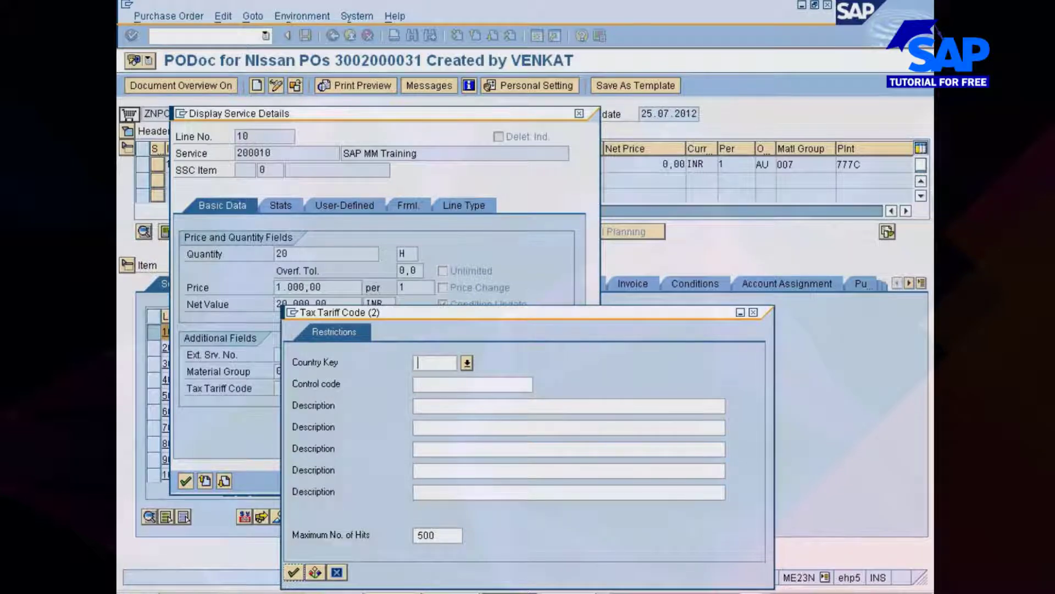
type("in")
key("Return")
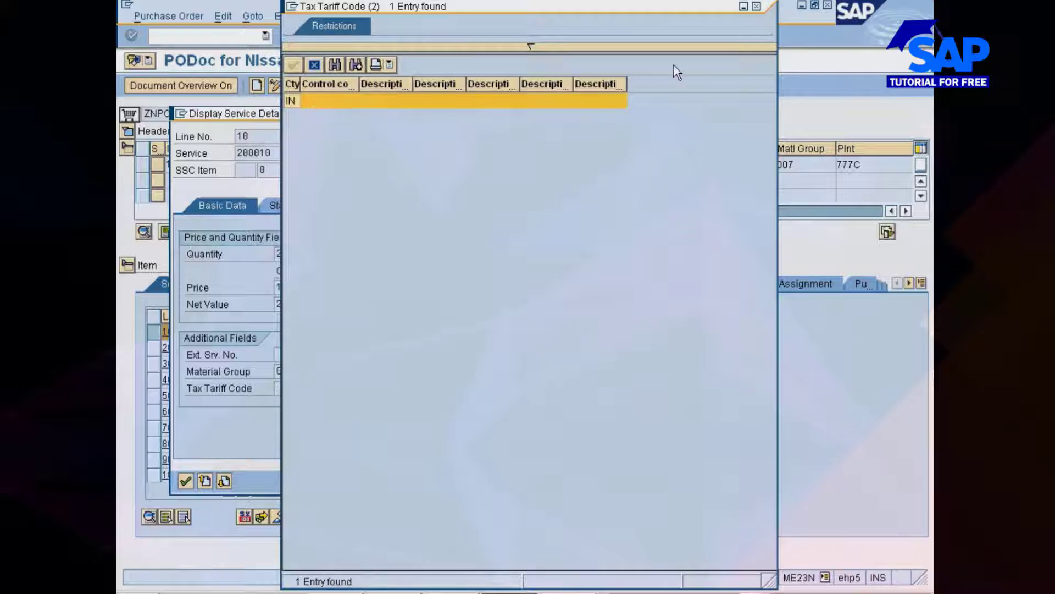
left_click(756, 6)
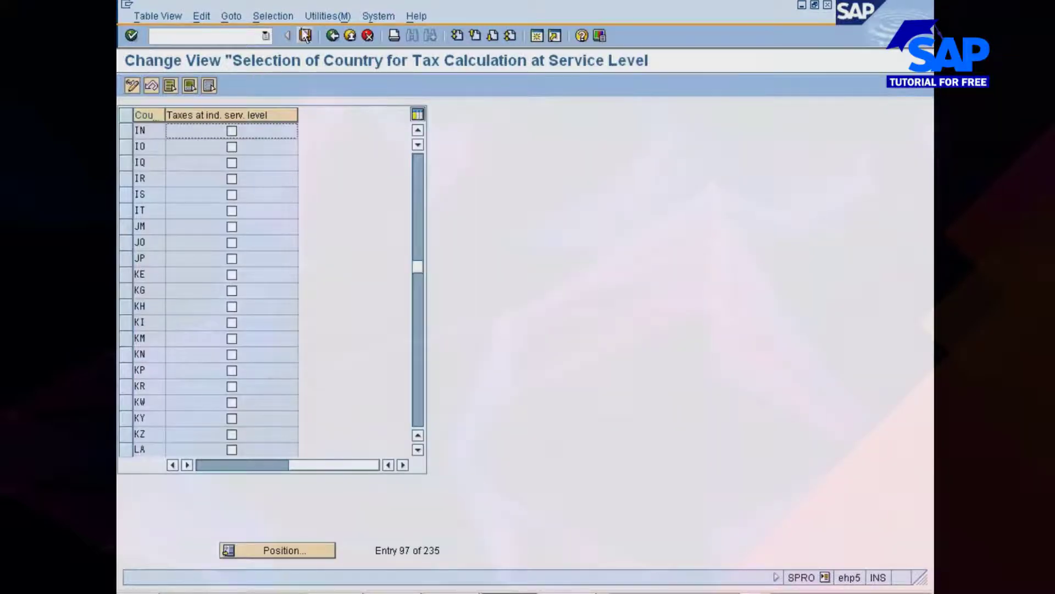
Leave the country tax view without saving and open Define Texts for Service Entry Sheet under Messages
left_click(333, 37)
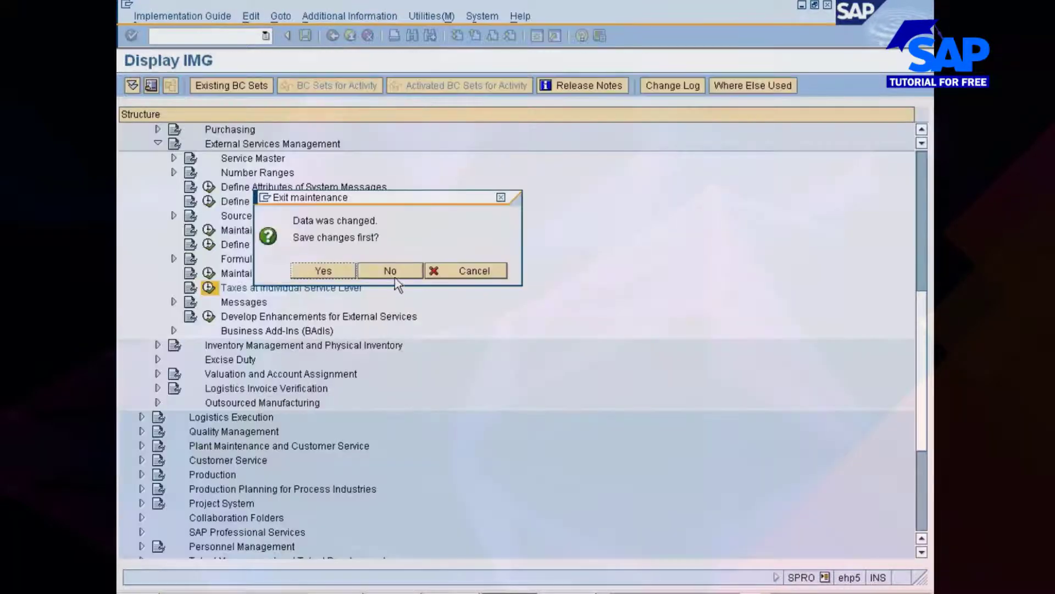
left_click(394, 271)
left_click(250, 304)
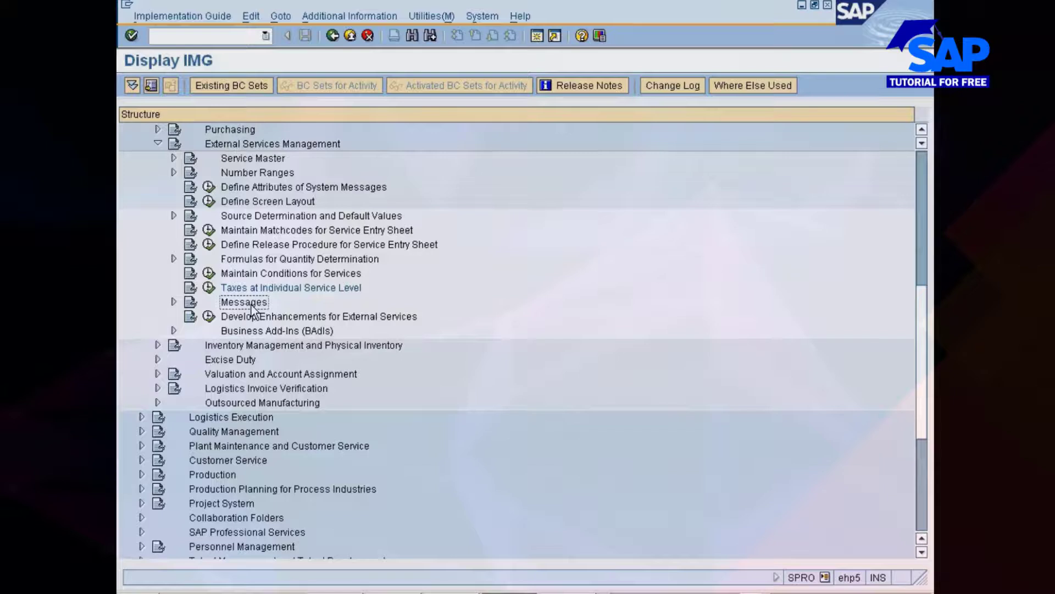
double_click(251, 305)
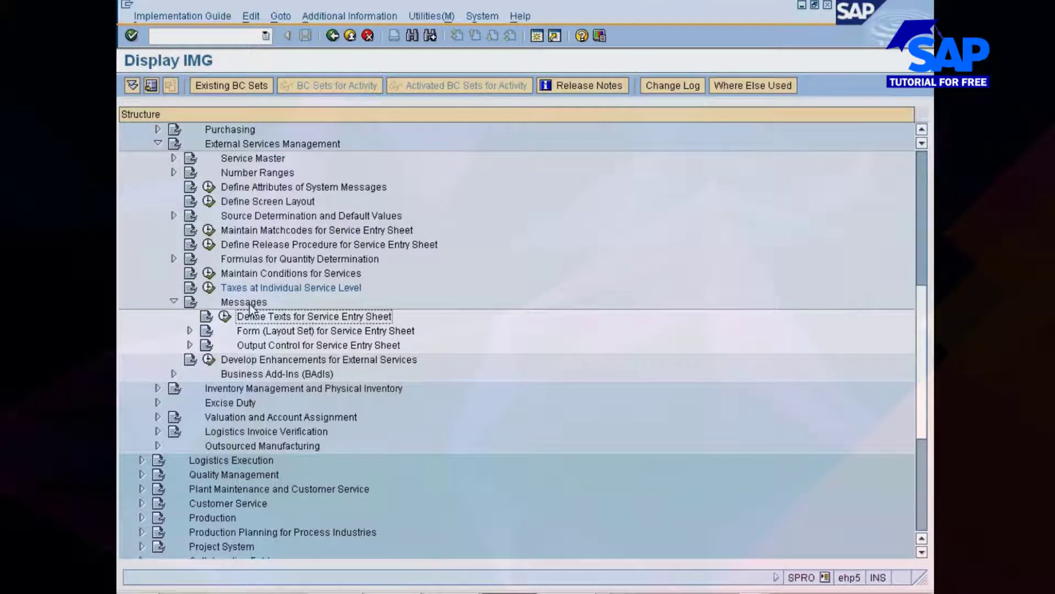
left_click(226, 314)
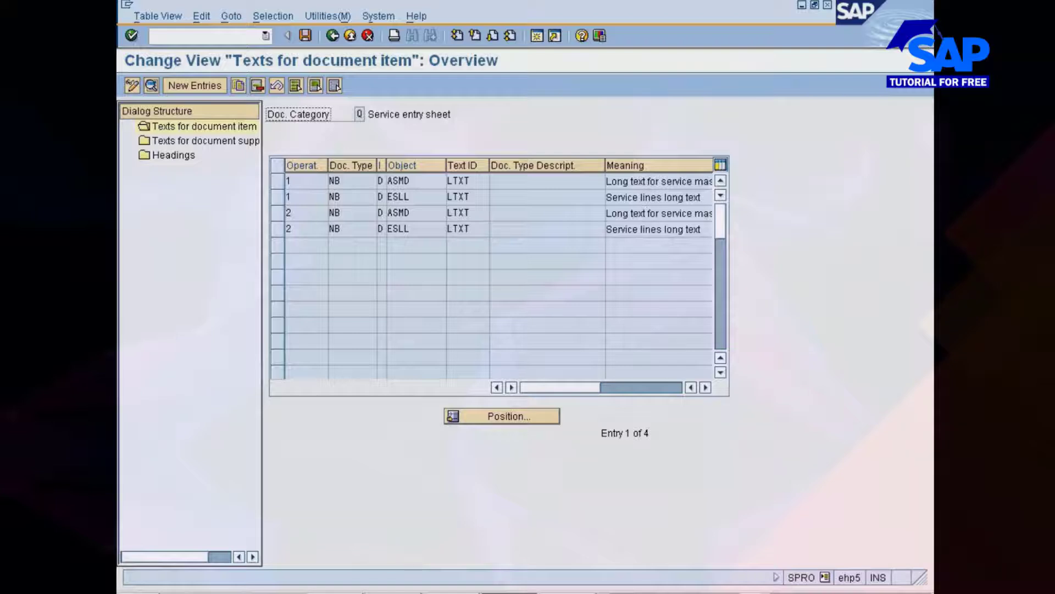
Examine the details of the first service entry sheet text entry, object ASMD for print operation 1, and return to the IMG structure
left_click(409, 114)
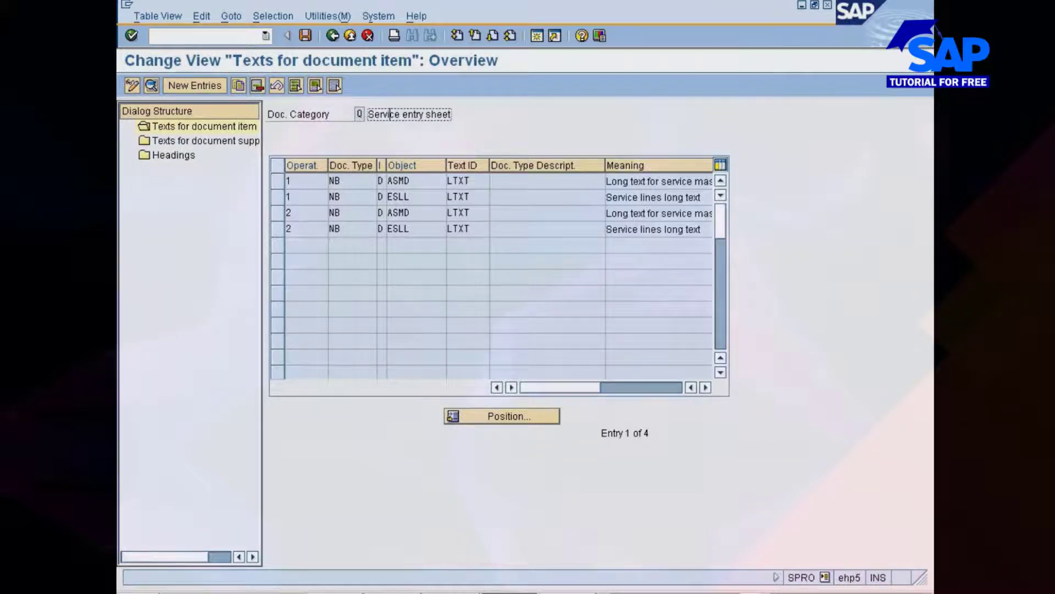
left_click(341, 180)
left_click(399, 180)
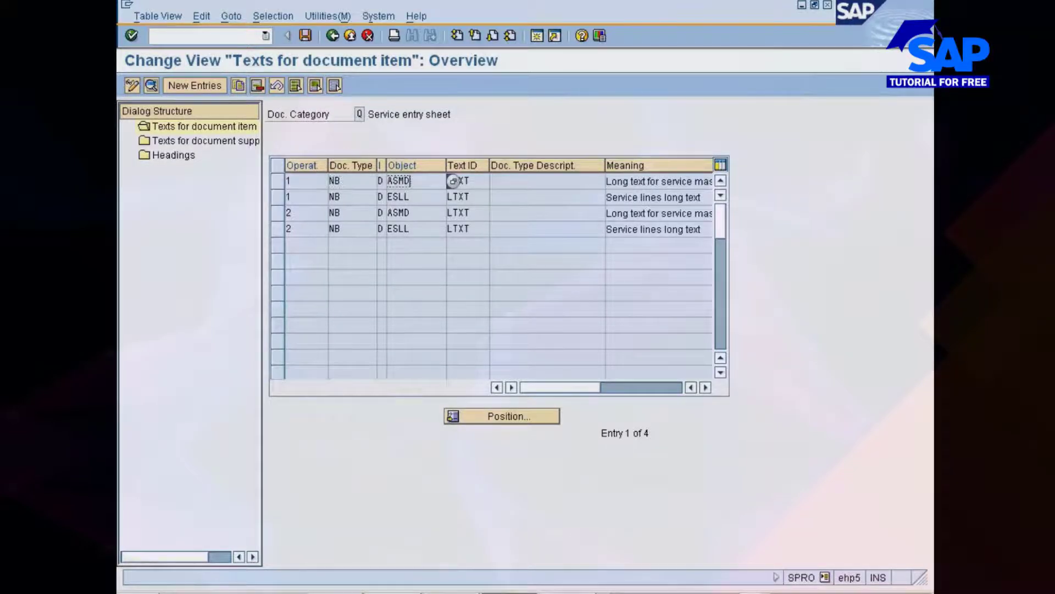
left_click(277, 181)
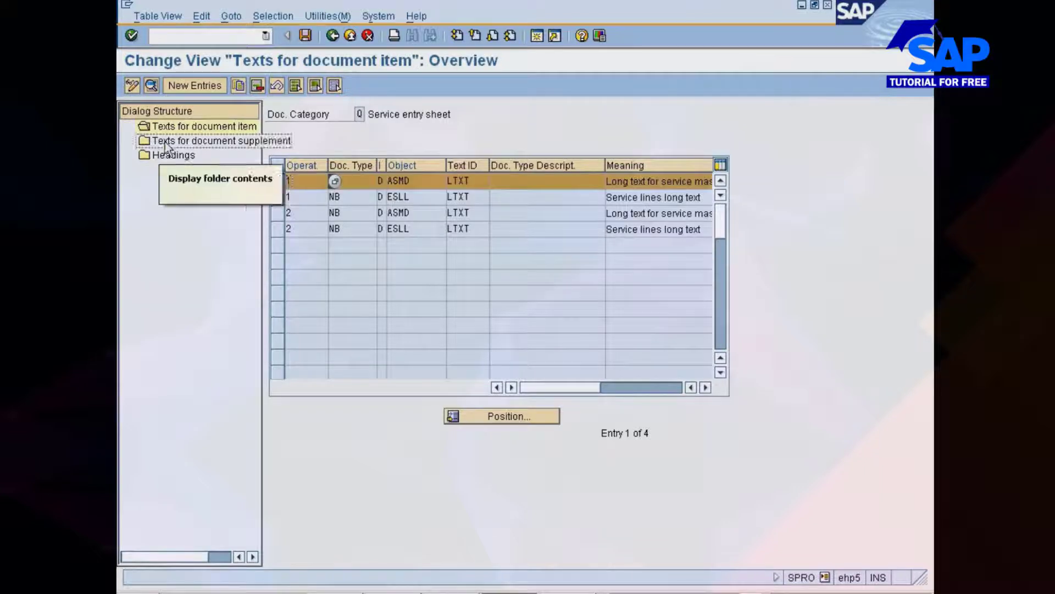
left_click(153, 85)
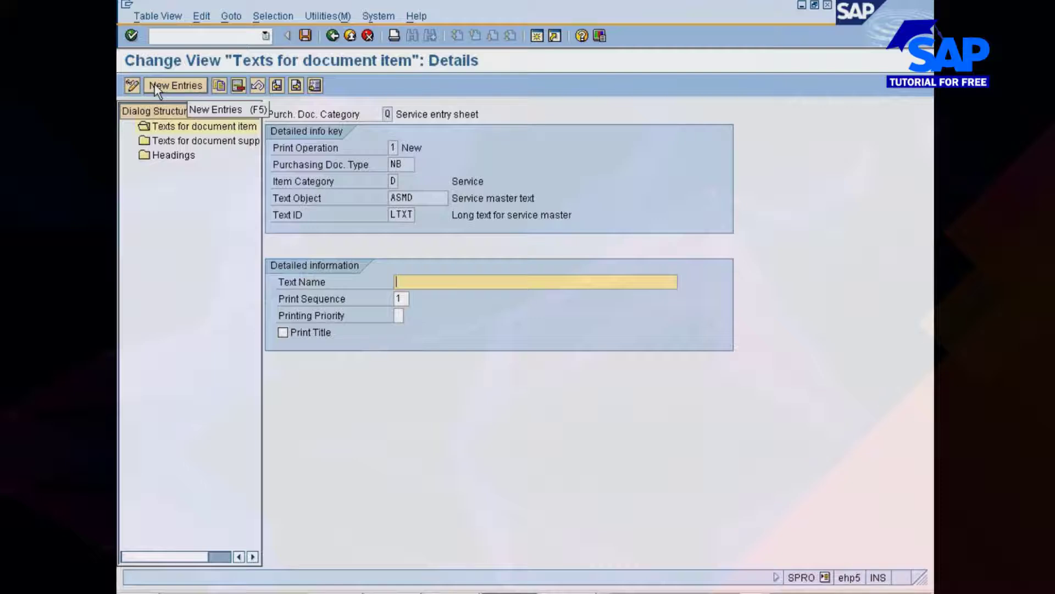
left_click(333, 35)
left_click(333, 36)
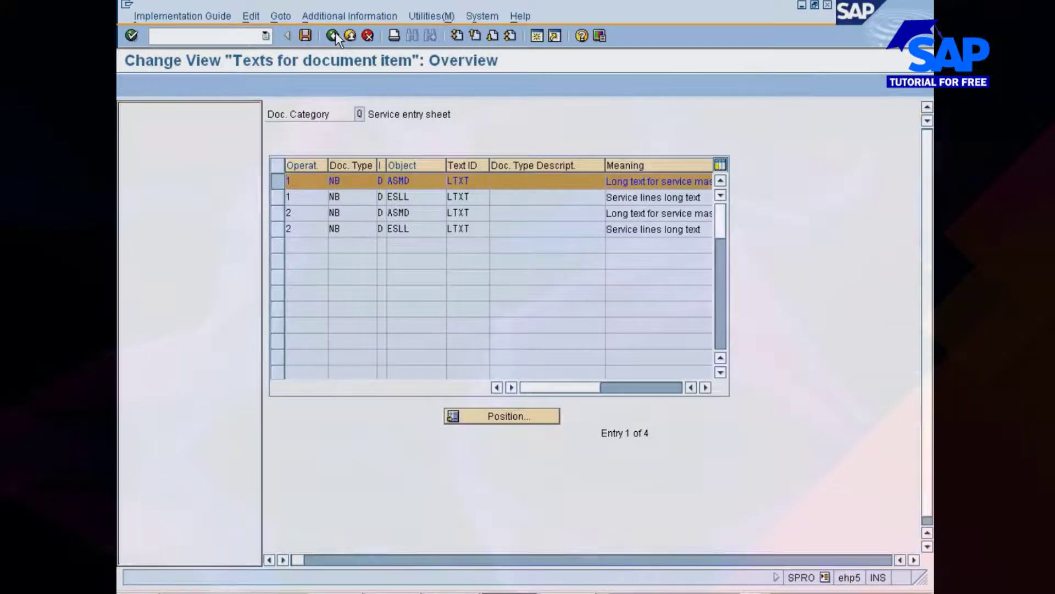
Open the For Service Entry Sheet activity under Output Control for Service Entry Sheet
left_click(272, 345)
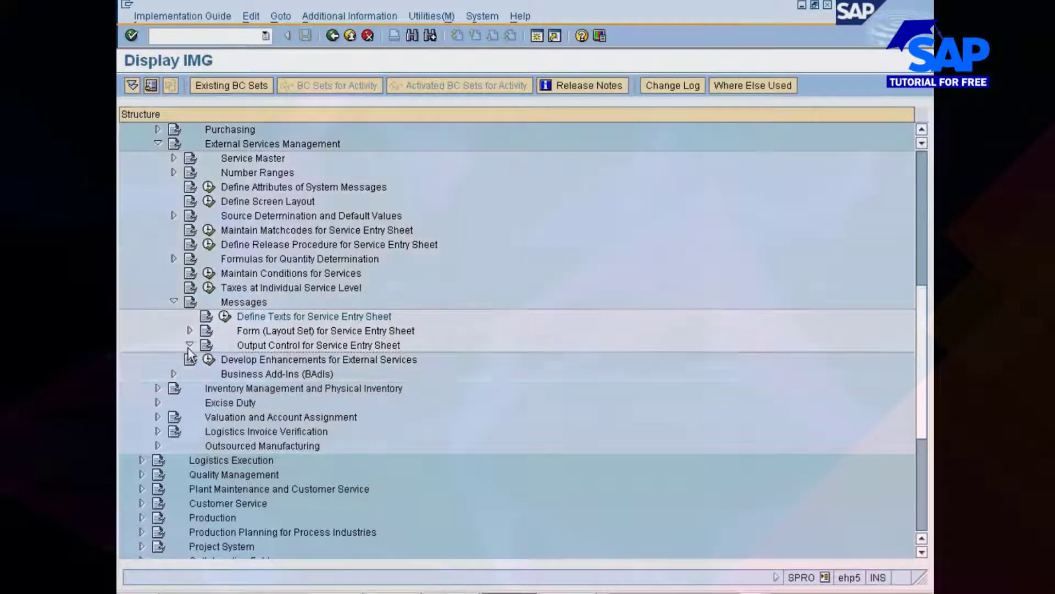
left_click(190, 345)
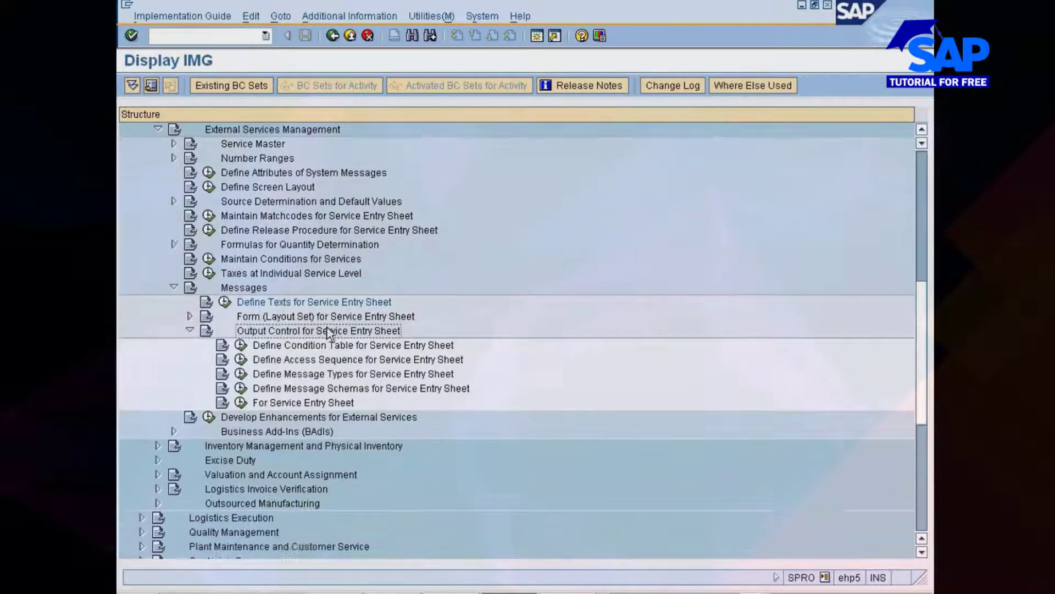
left_click(275, 346)
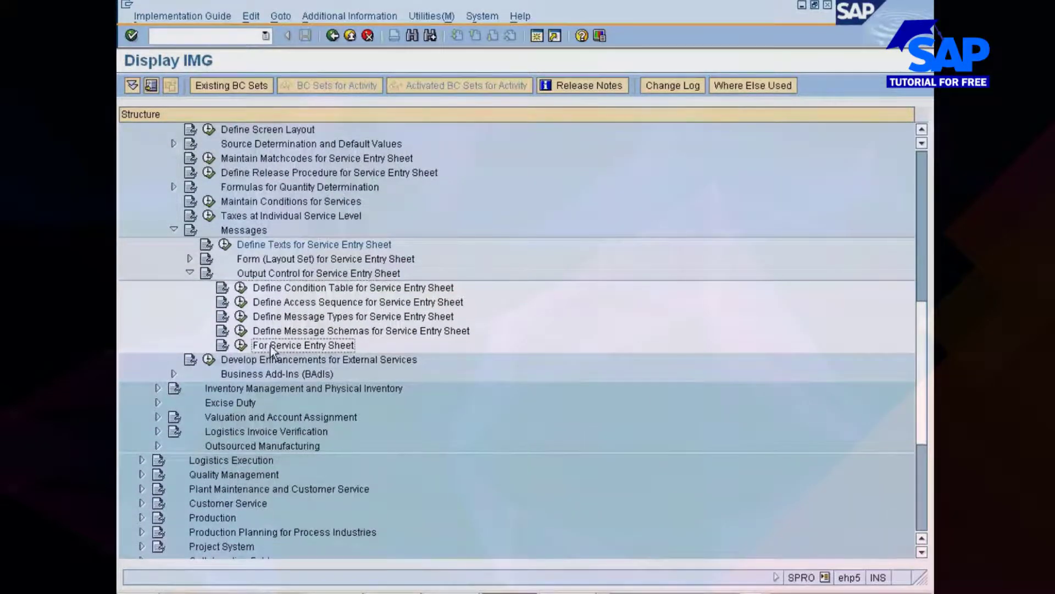
left_click(240, 345)
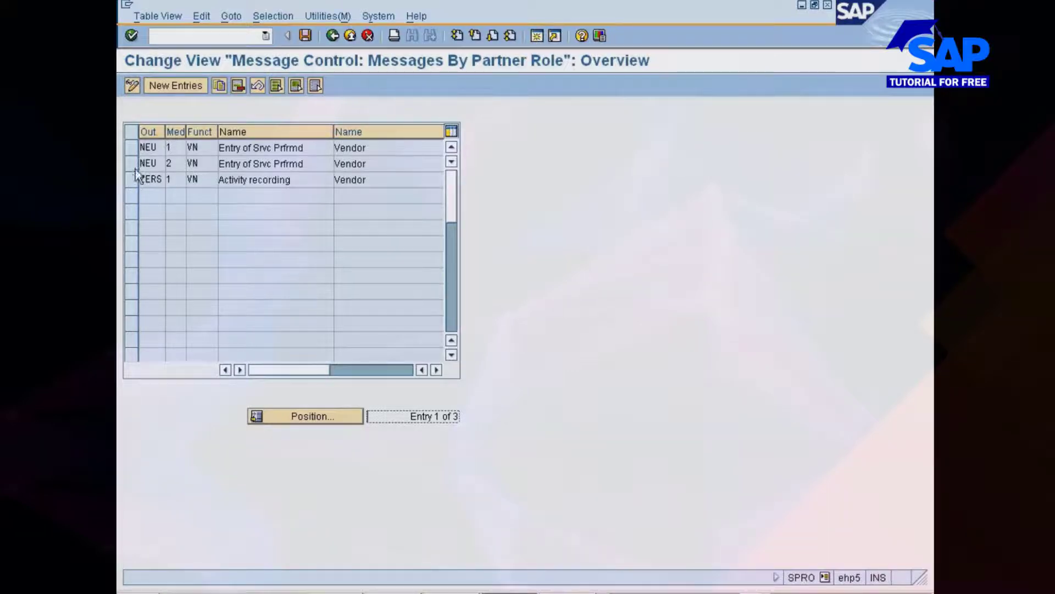
Examine the messages by partner role and the transmission medium options for output type NEU, and return to the IMG structure
left_click_drag(133, 148, 131, 181)
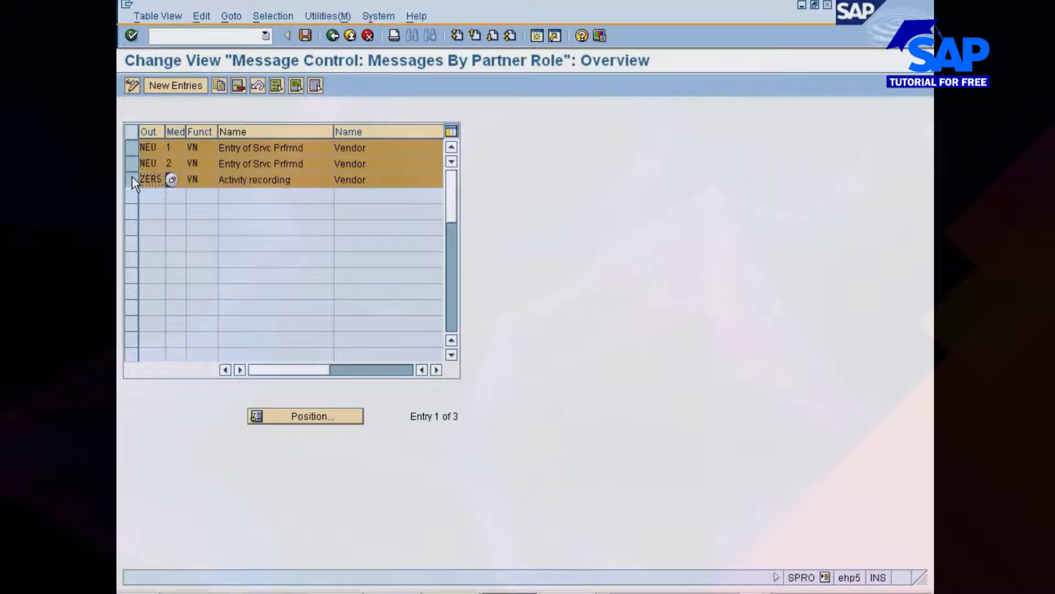
left_click(132, 177)
left_click(132, 168)
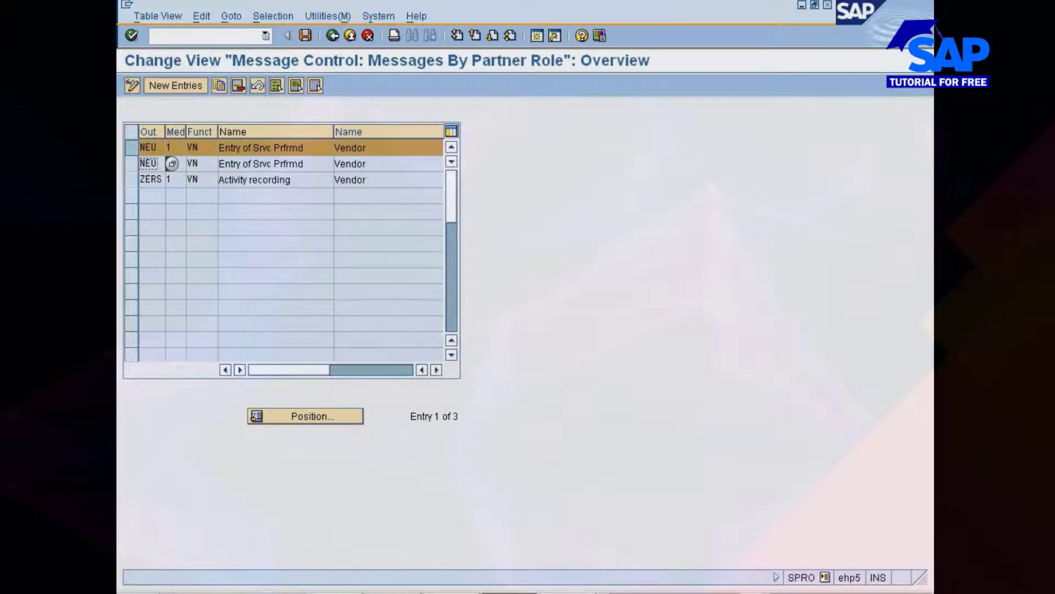
left_click(193, 148)
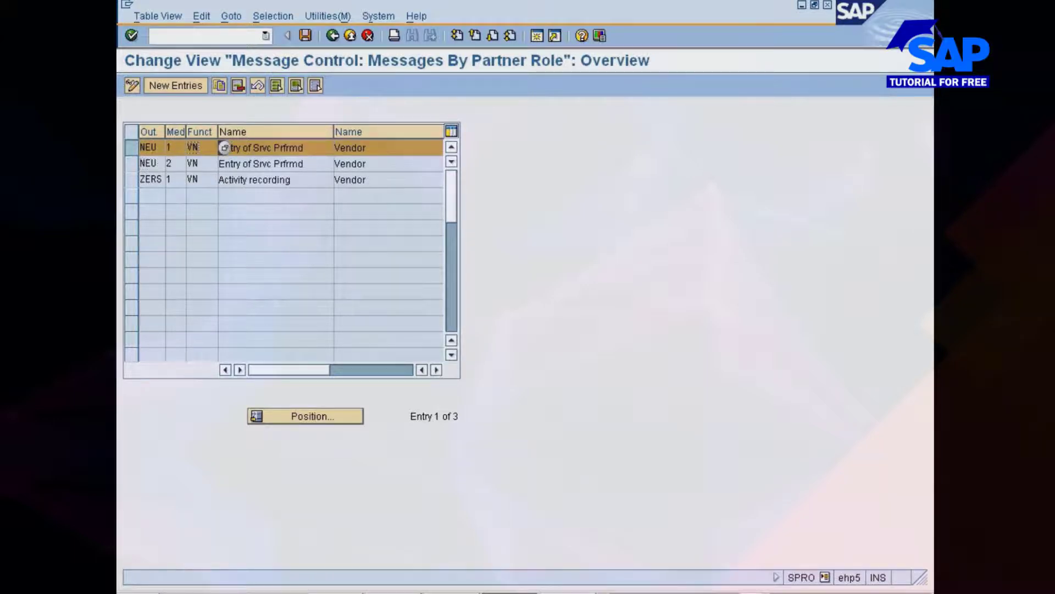
left_click(190, 149)
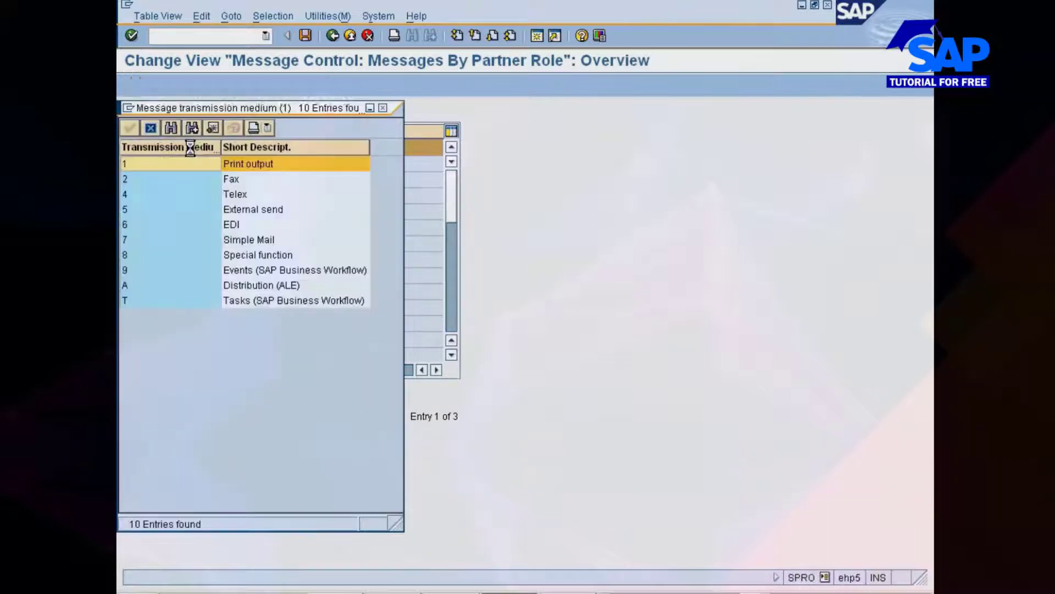
left_click(384, 107)
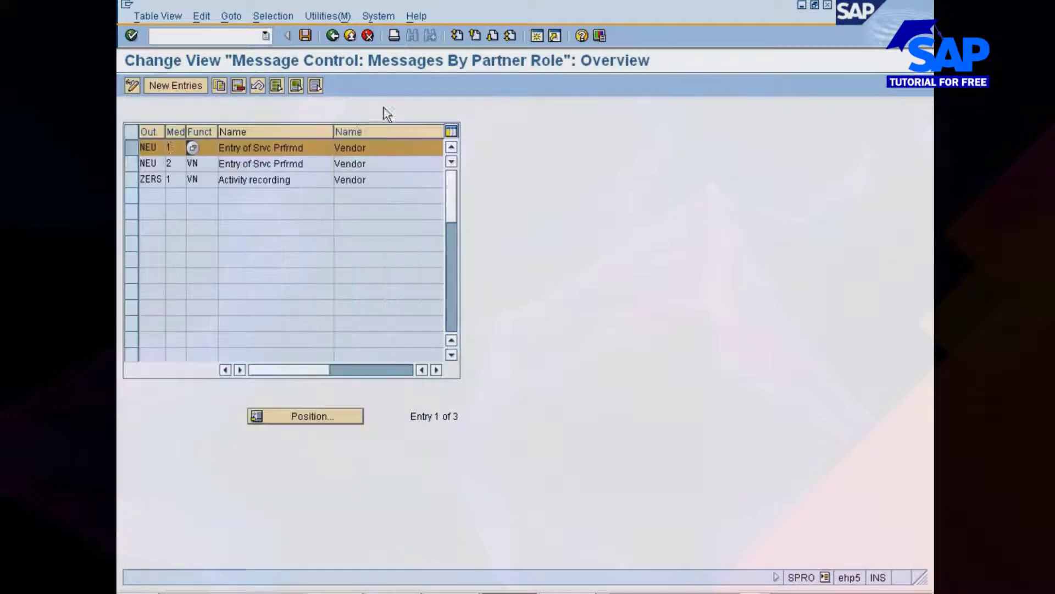
left_click(224, 147)
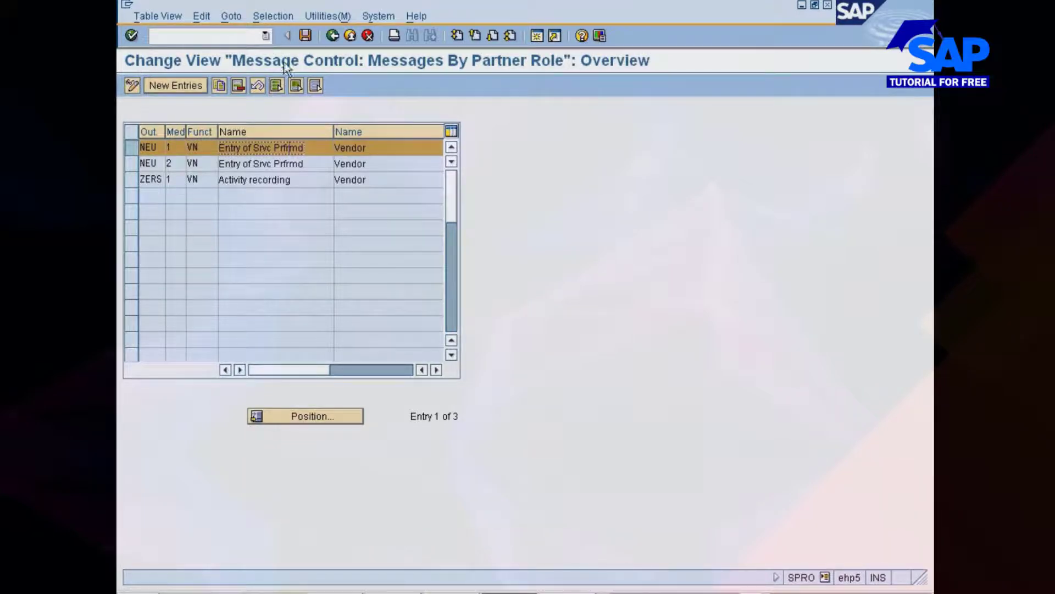
left_click(331, 36)
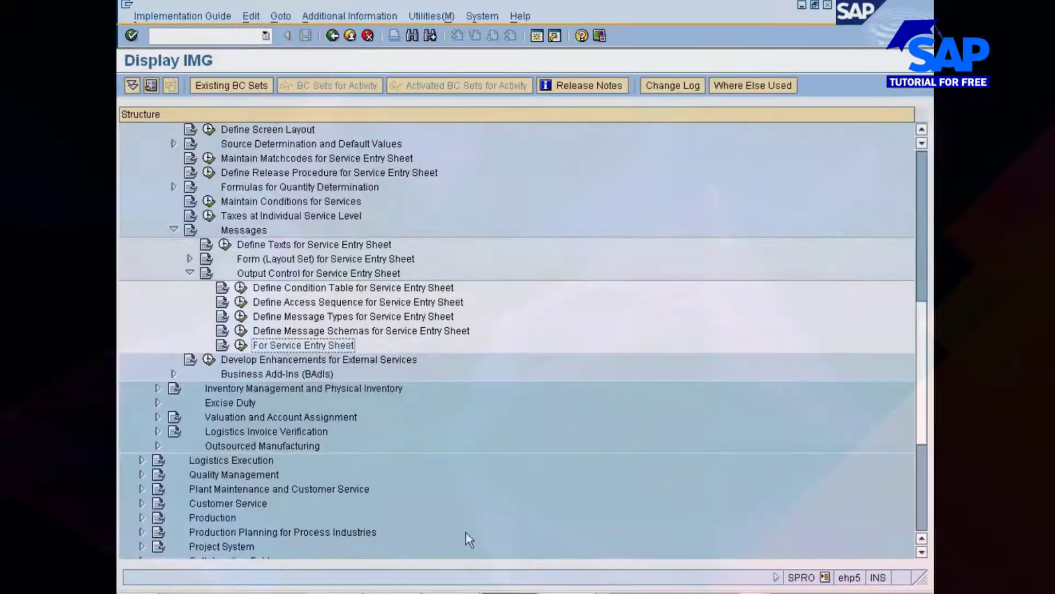
Try to run the command /ome81n to open a transaction in a new session
left_click(511, 589)
left_click(520, 442)
left_click(212, 36)
type("/om")
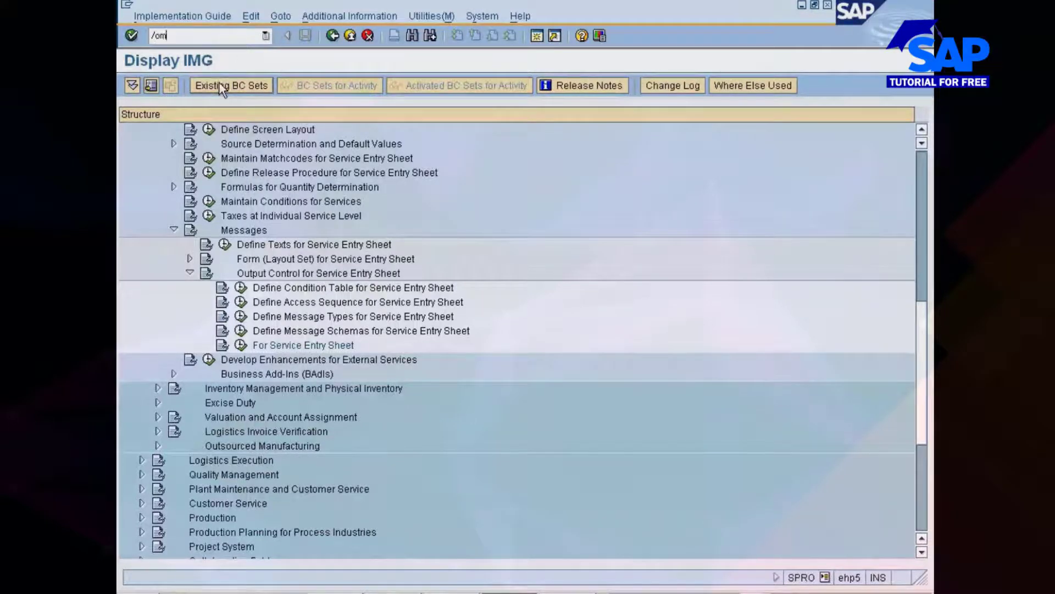
type("e81n")
key("Return")
Switch to the session displaying the purchase order and open a new SAP Easy Access session from it
left_click(507, 593)
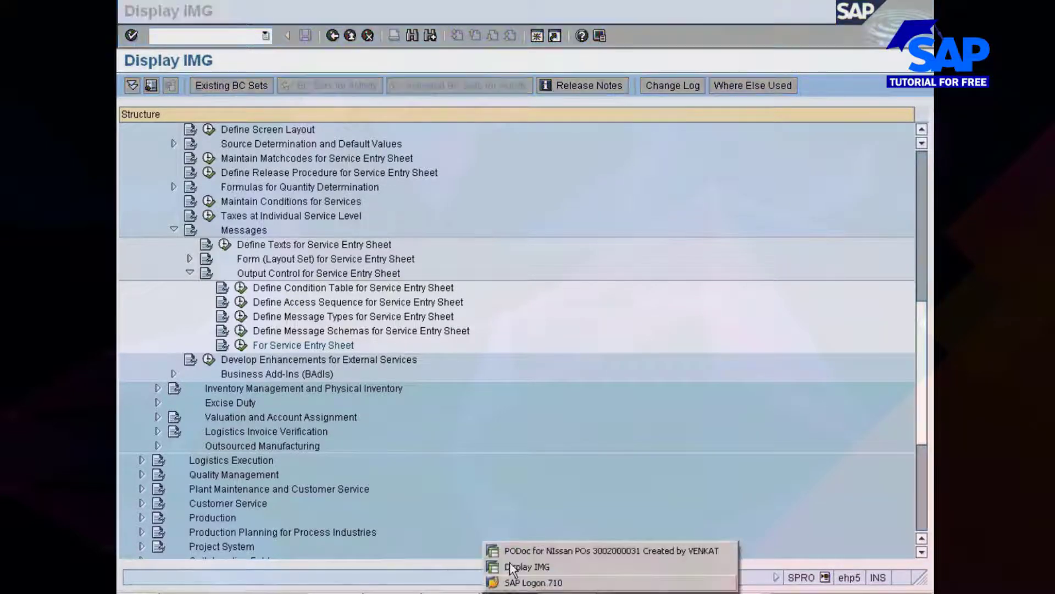
left_click(514, 552)
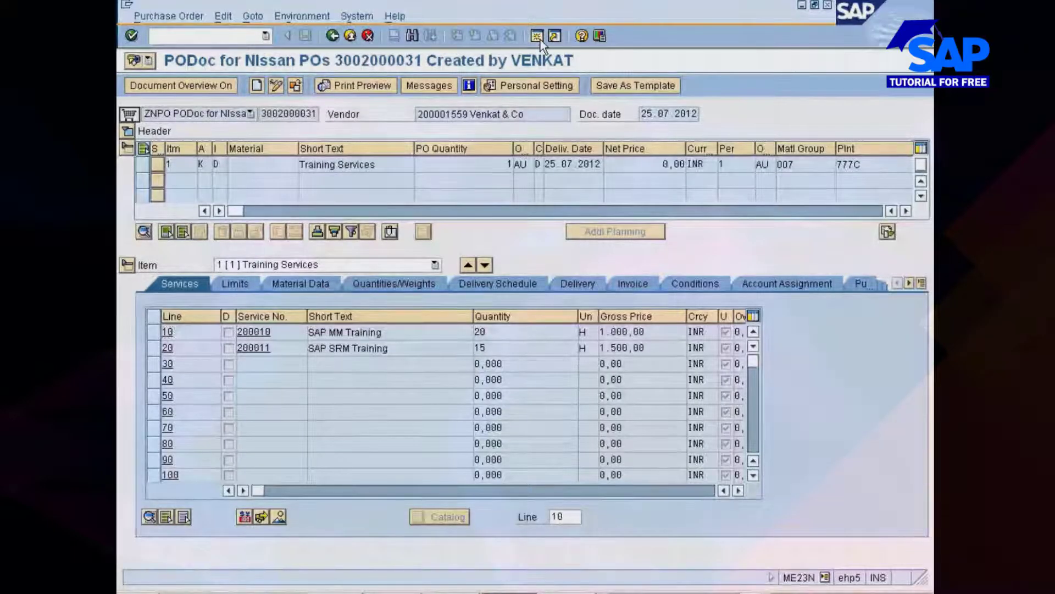
left_click(540, 40)
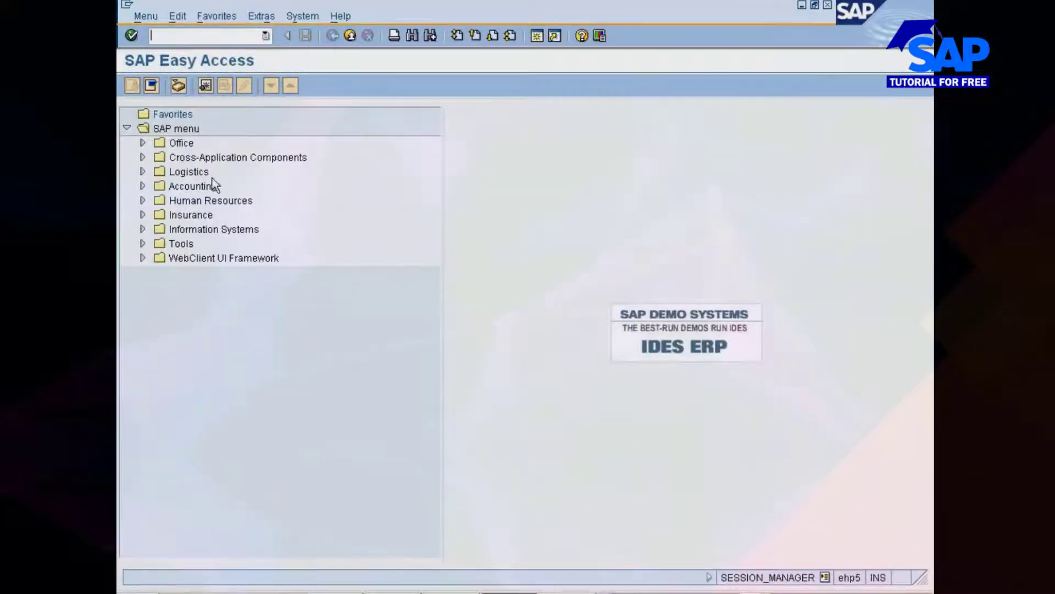
Expand Logistics and its Materials Management folder in the SAP menu tree
double_click(205, 172)
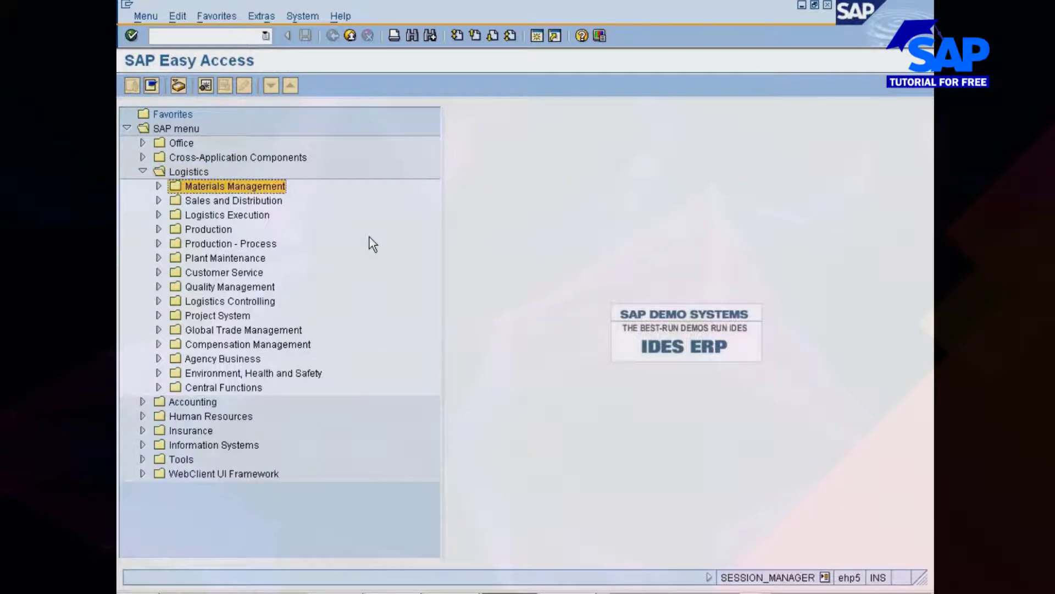
key("Down")
key("Down")
key("Down")
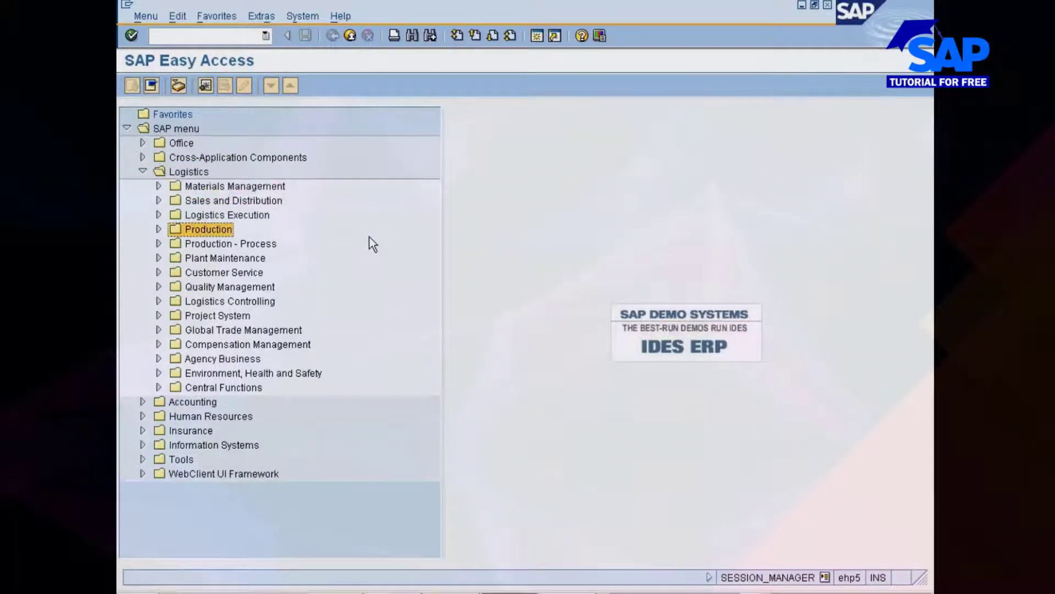
key("Up")
key("Up")
key("Up")
key("Right")
key("Down")
key("Down")
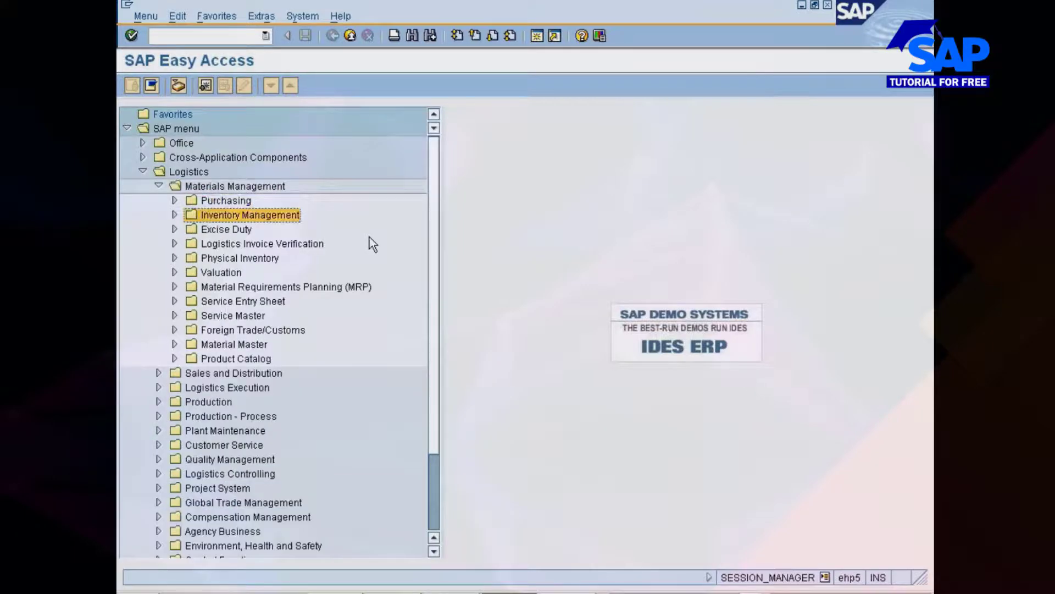
Expand the Service Entry Sheet folder under Materials Management and open the ML81N - Maintain transaction
key("Down")
key("Down")
key("Down")
key("Down")
key("Down")
key("Down")
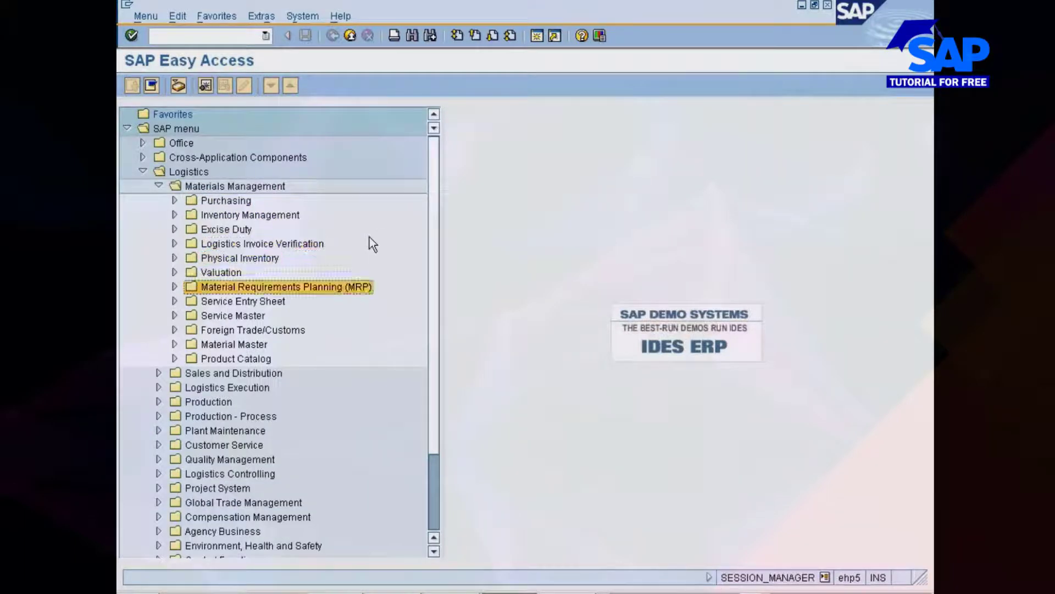
key("Right")
key("Down")
key("Down")
key("Down")
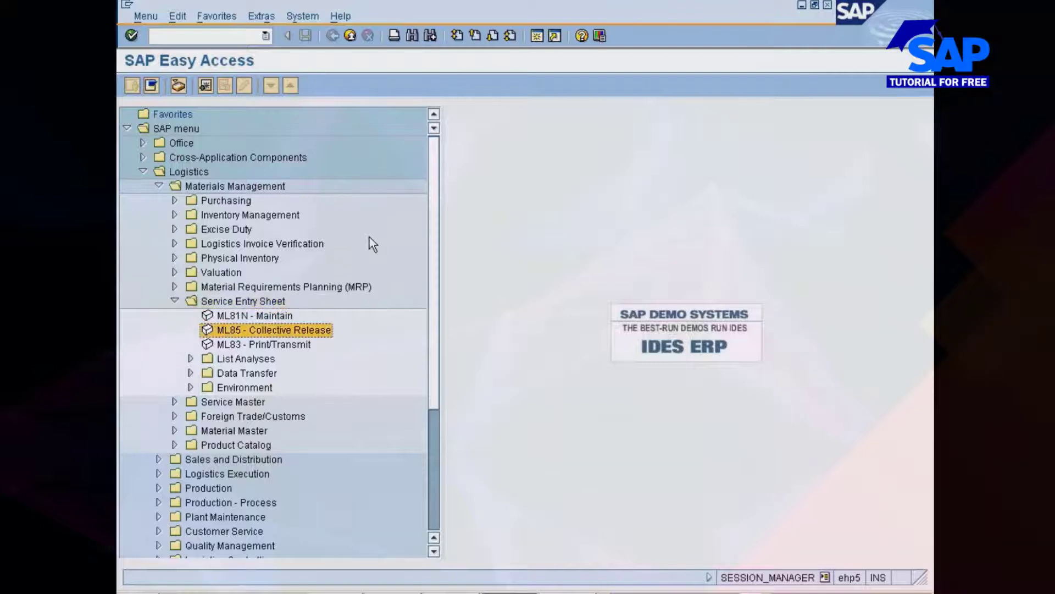
key("Up")
key("Up")
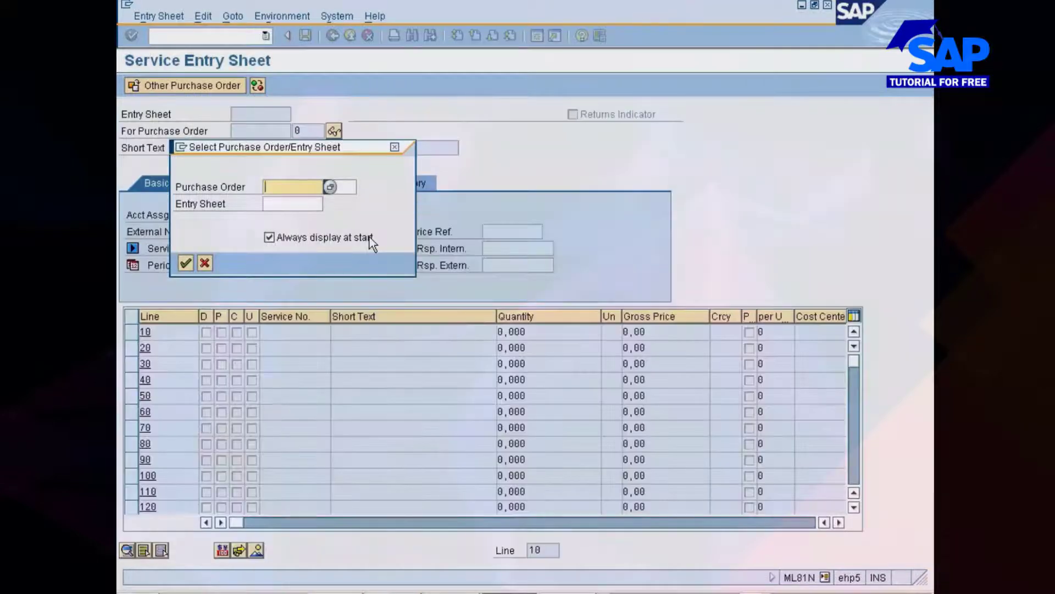
Find the service entry sheet for SAP training services by the short text *training* and display it
key("Tab")
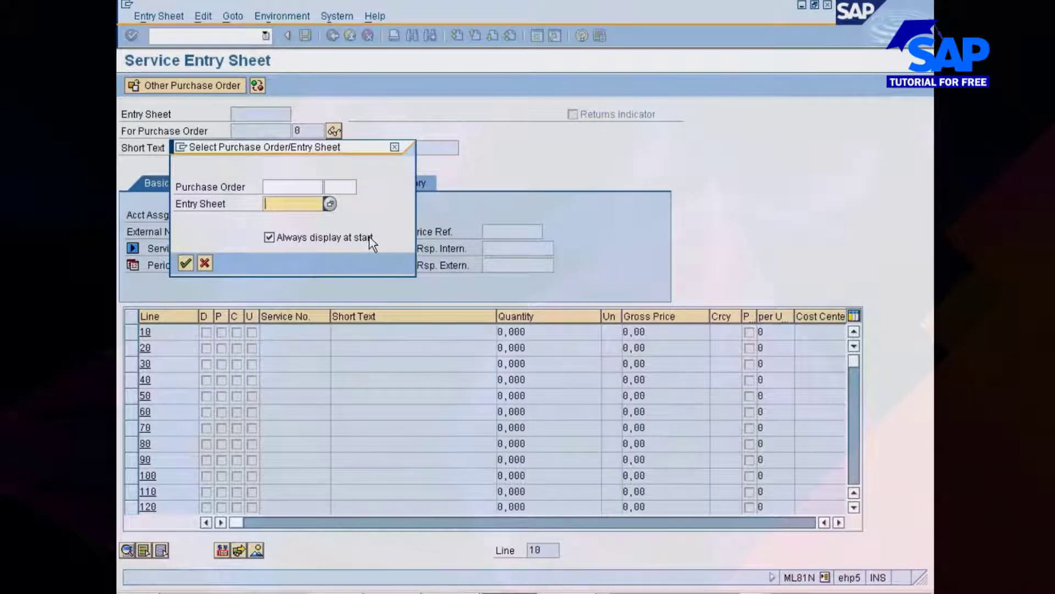
key("F4")
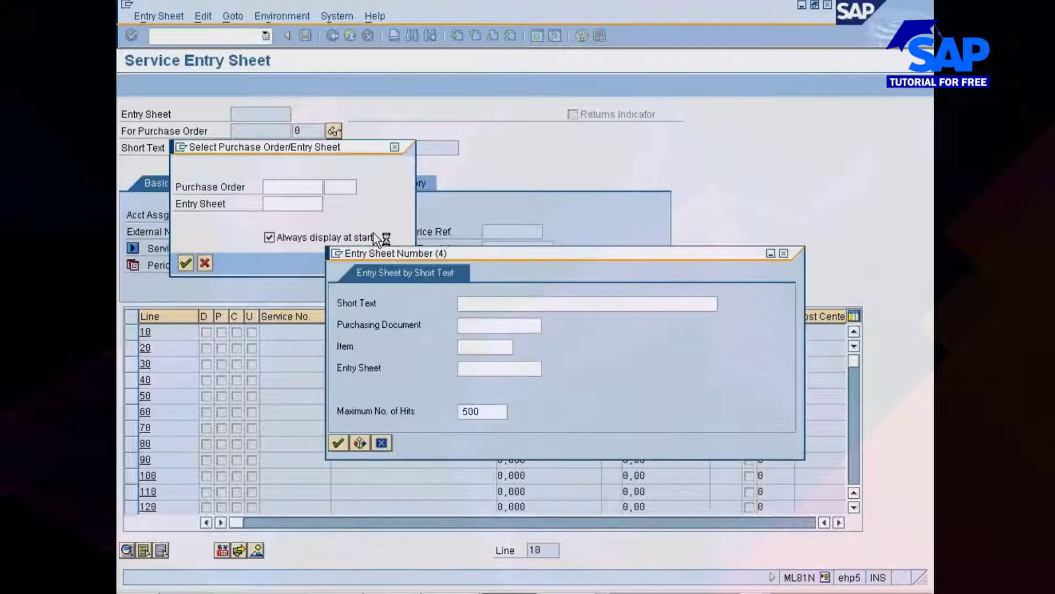
left_click(503, 311)
type("*tran*")
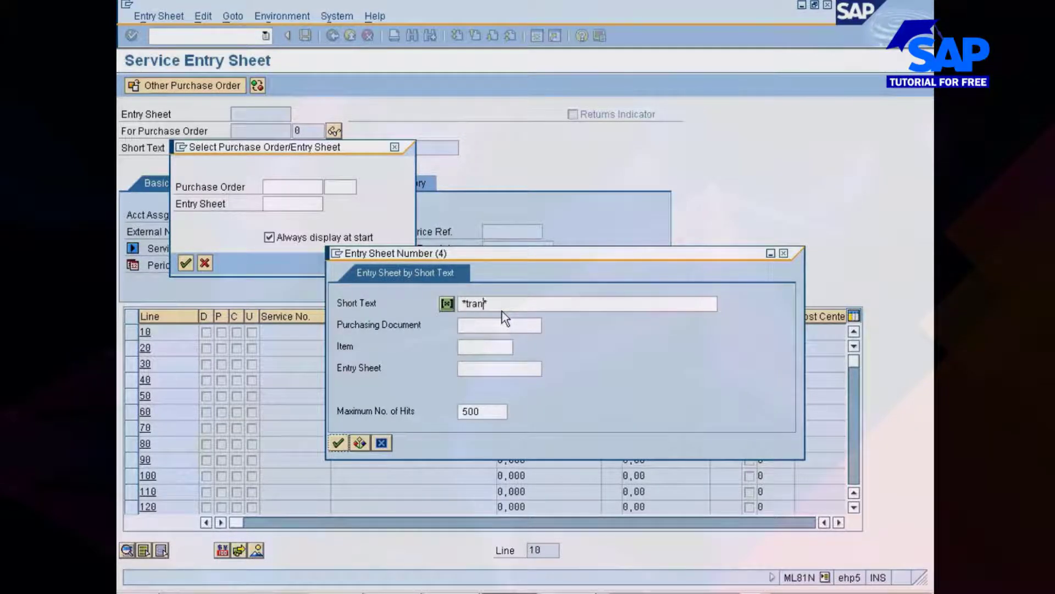
type("i9ng")
key("BackSpace")
key("BackSpace")
key("BackSpace")
key("BackSpace")
type("ing")
key("Return")
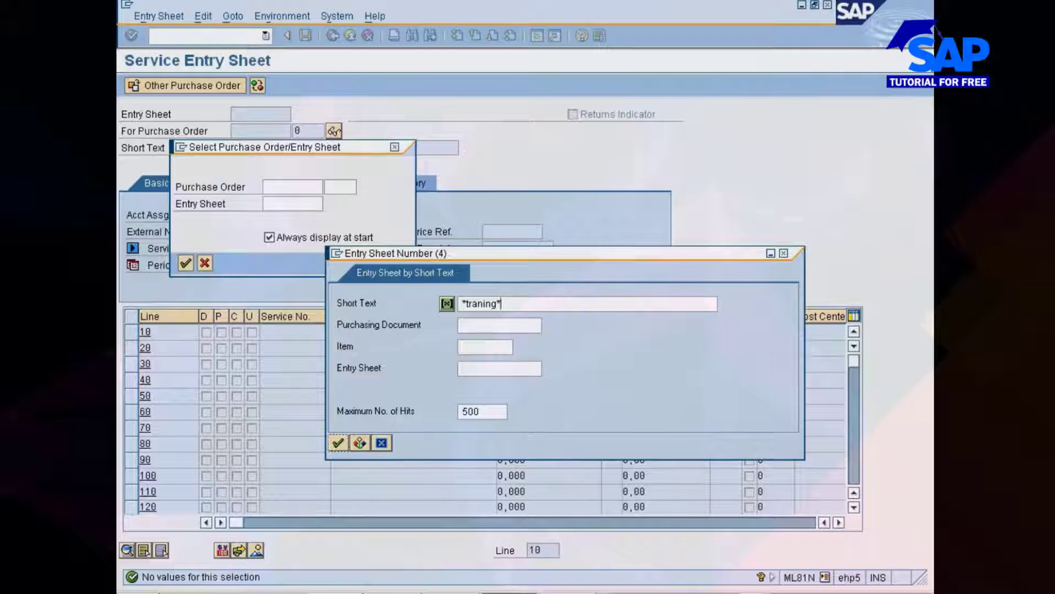
type("i")
key("Return")
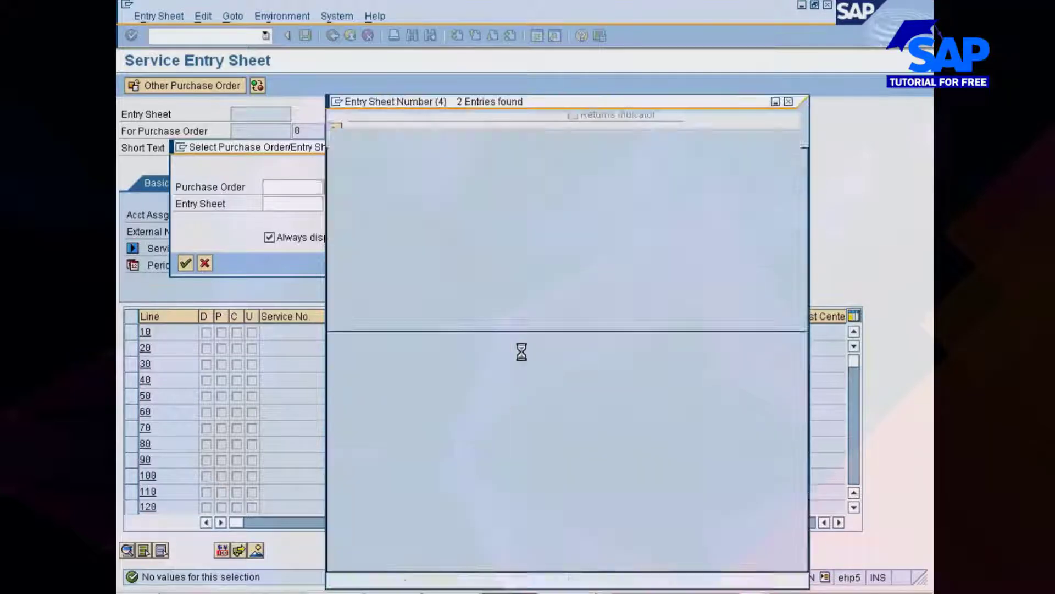
double_click(459, 216)
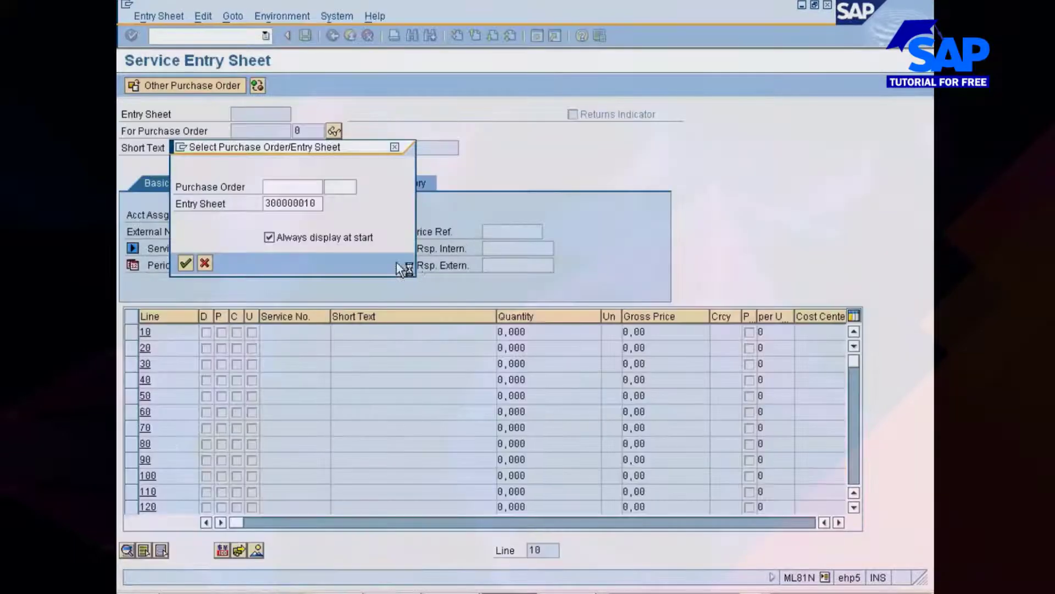
left_click(187, 263)
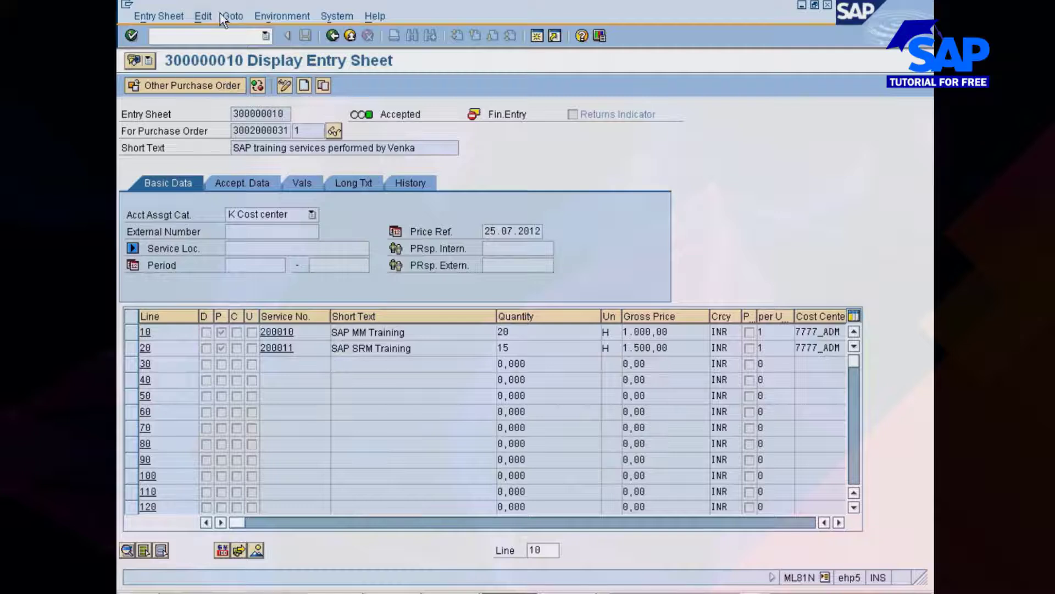
Check the environment, service and edit options of the displayed entry sheet and open its messages
left_click(278, 15)
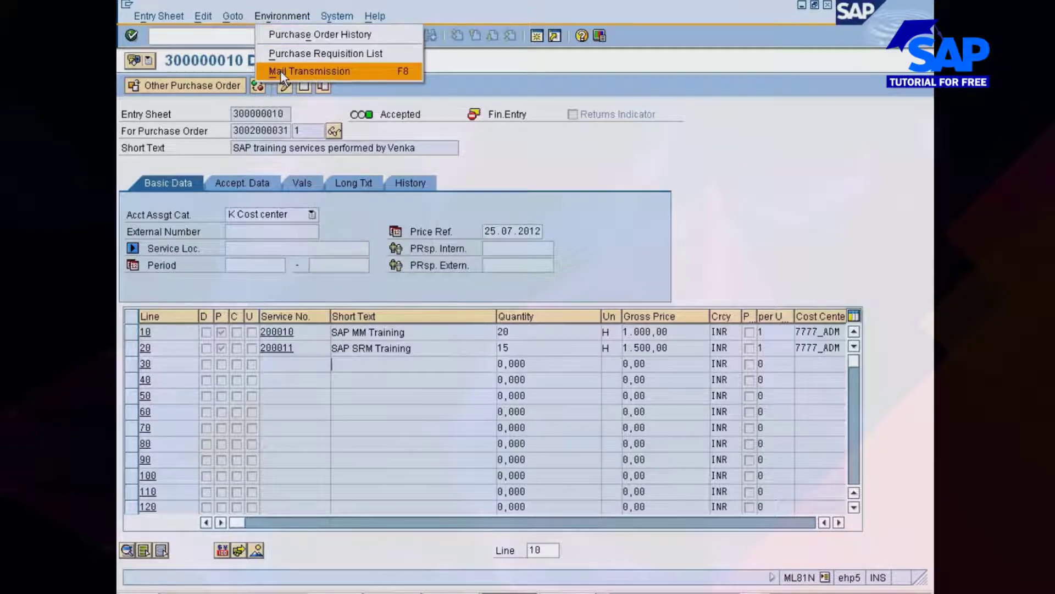
mouse_move(233, 15)
mouse_move(247, 52)
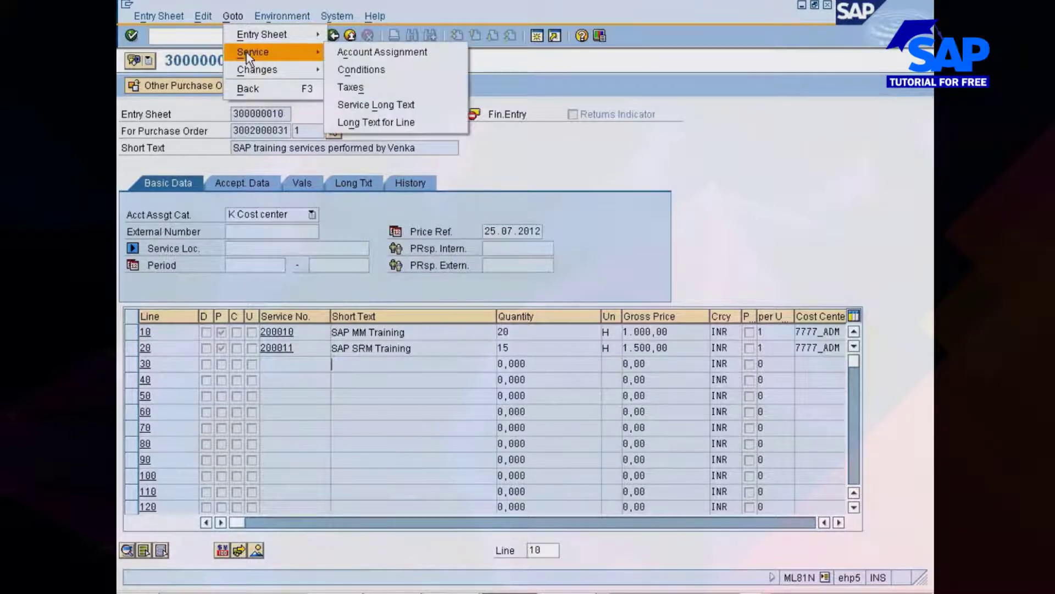
left_click(210, 17)
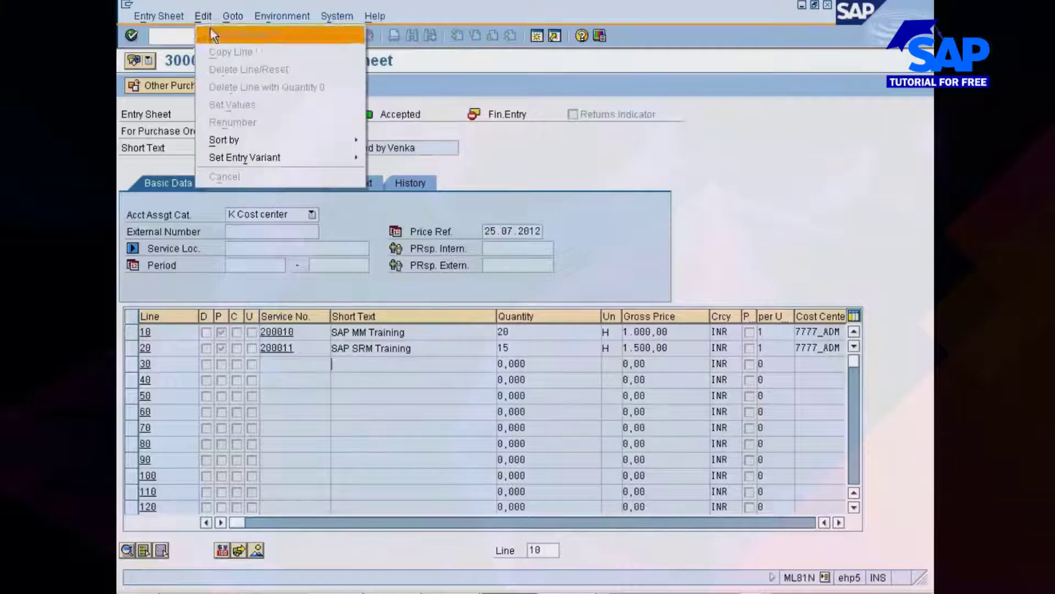
mouse_move(332, 21)
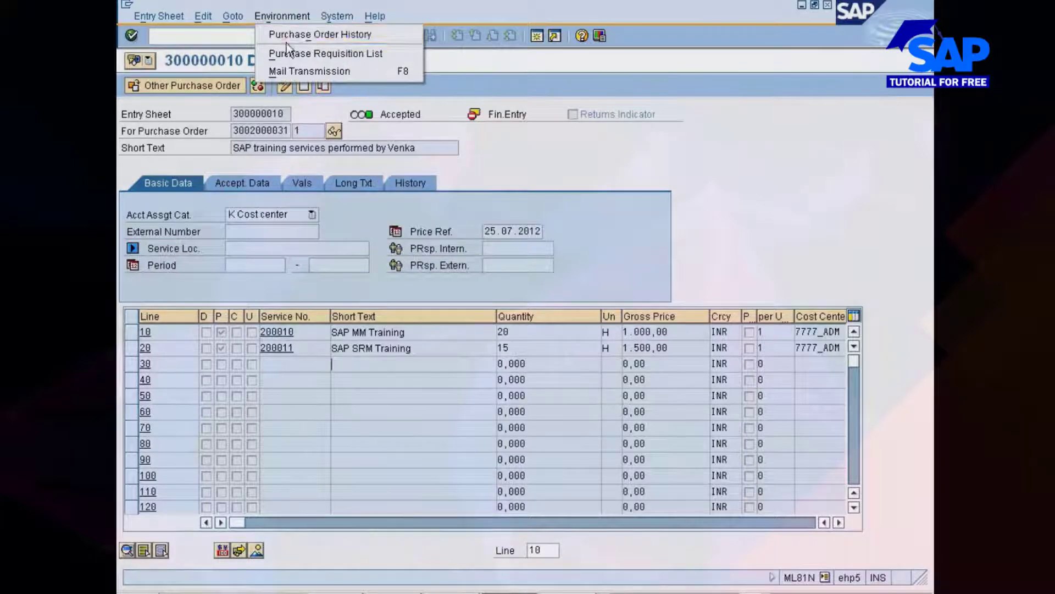
mouse_move(245, 18)
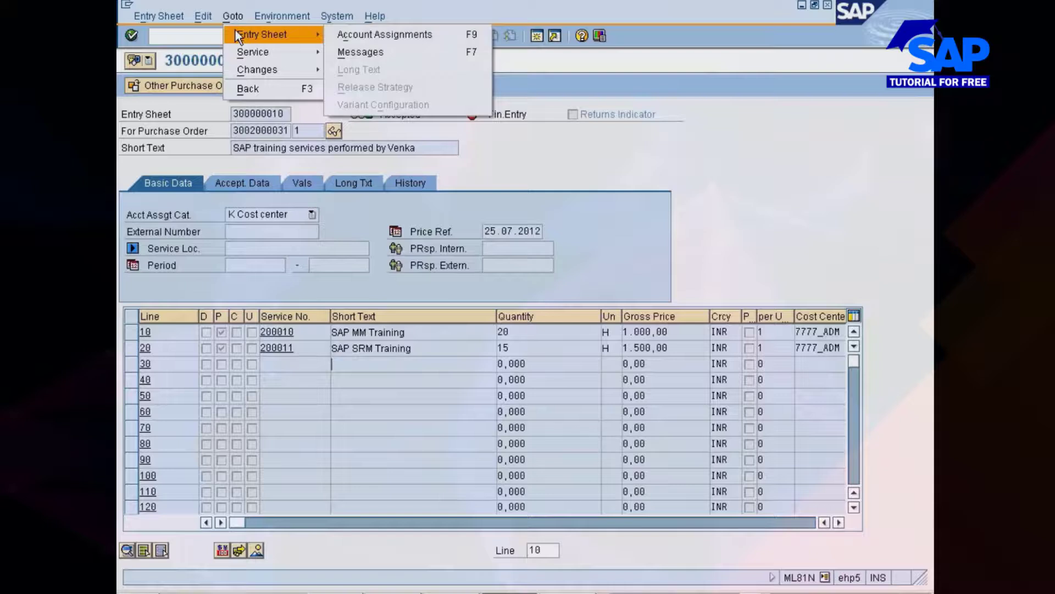
left_click(342, 51)
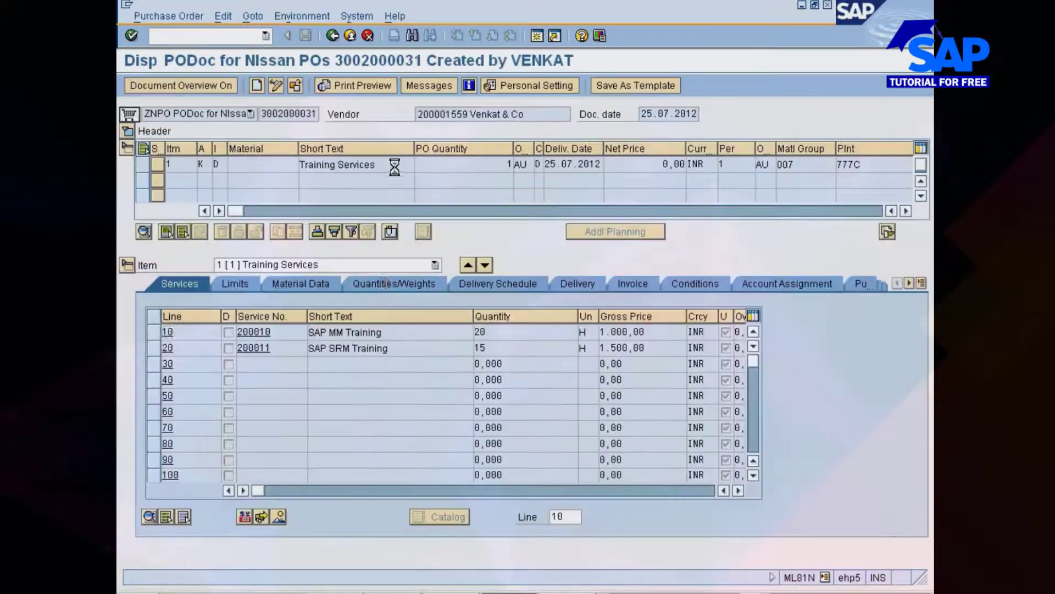
Switch to the Display IMG session and open Maintain Message Determination Schema: Entry Sheet under Define Message Schemas for Service Entry Sheet
left_click(487, 592)
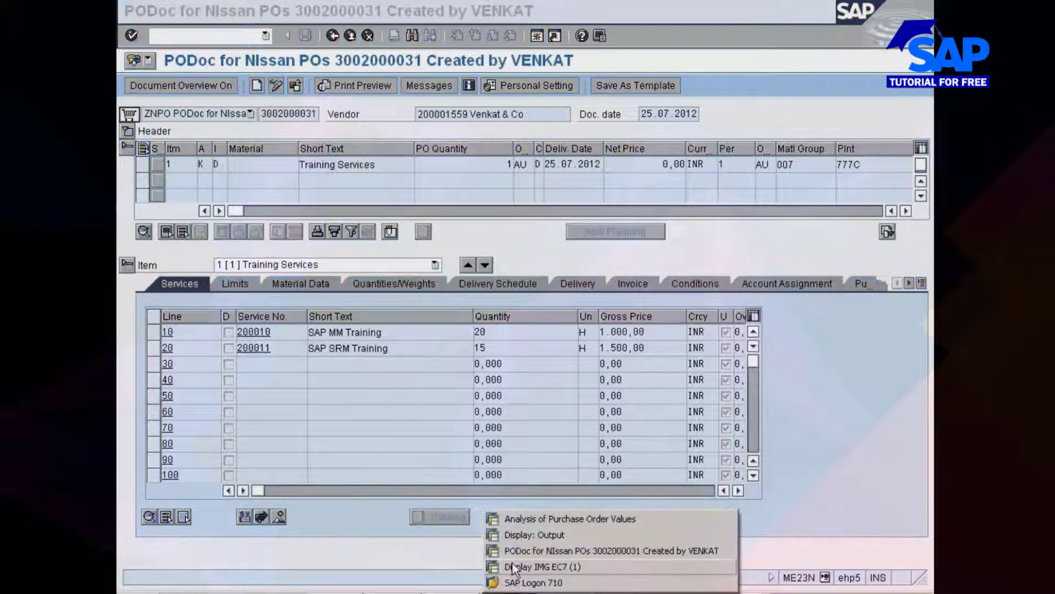
left_click(515, 567)
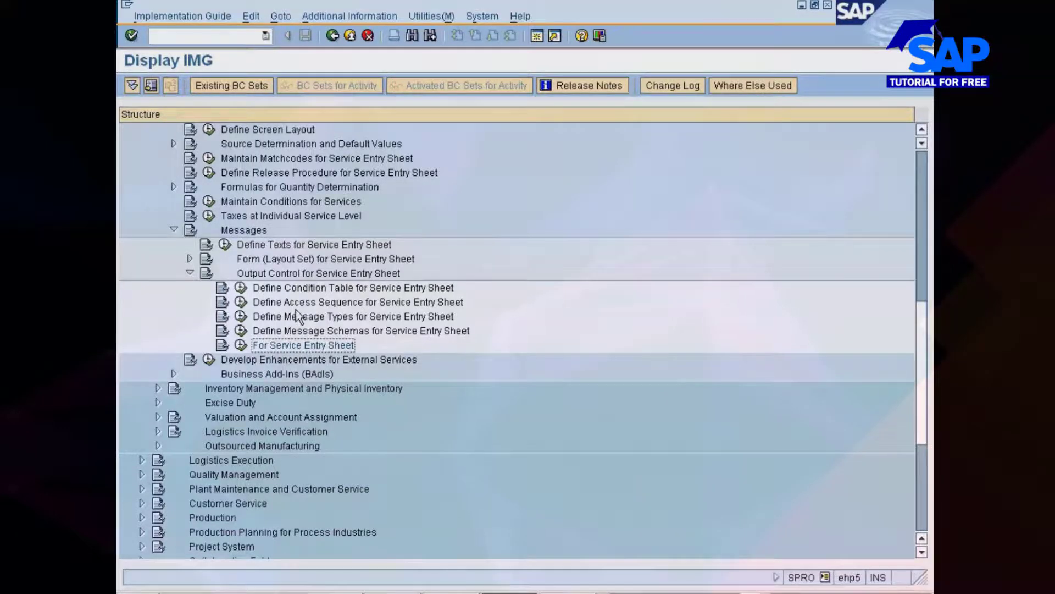
left_click(278, 333)
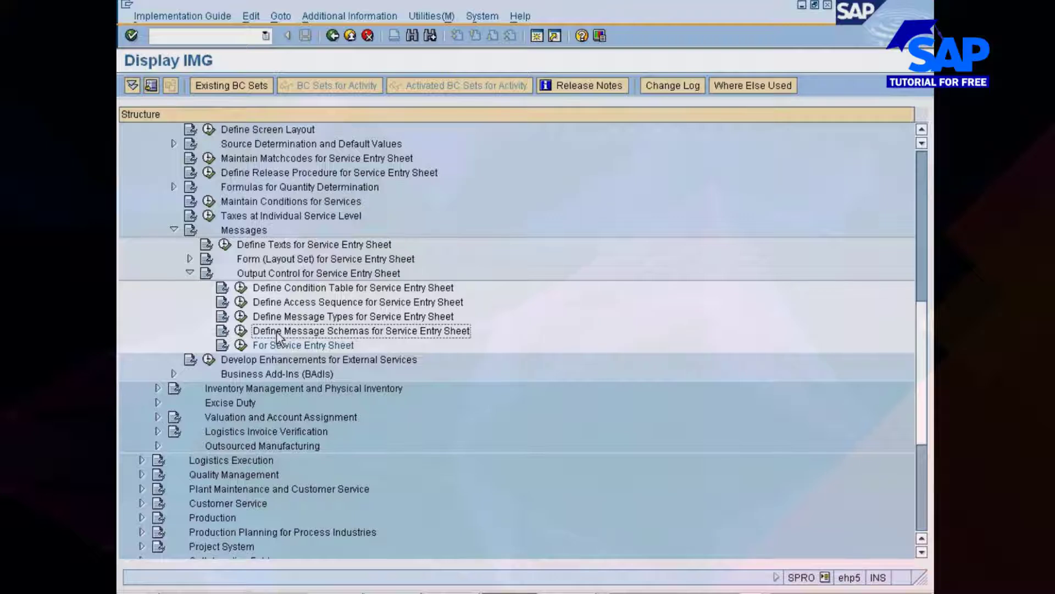
left_click(241, 331)
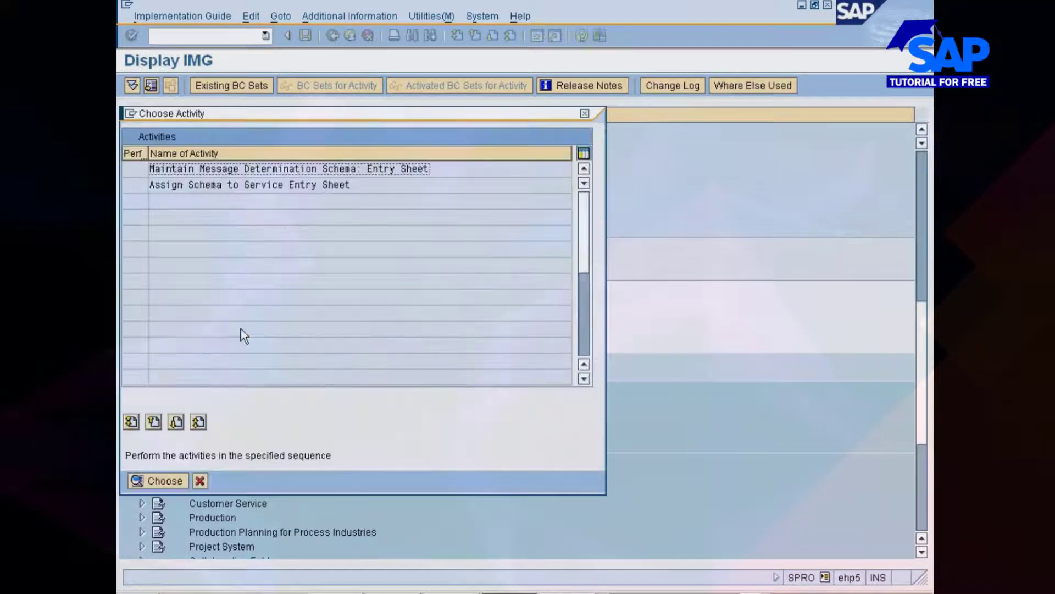
double_click(258, 170)
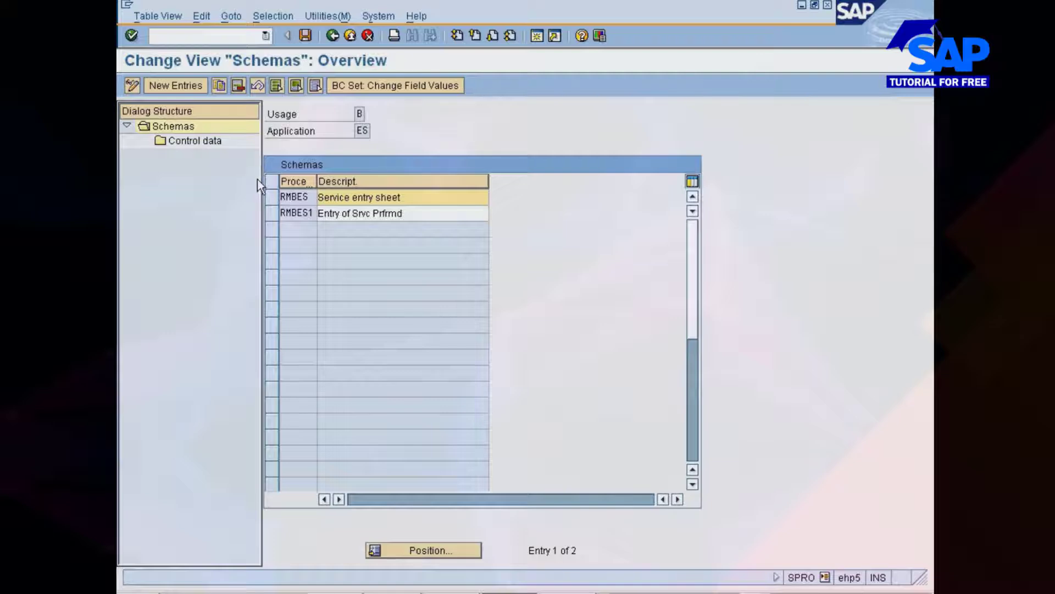
Examine the control data of schema RMBES and return to the IMG structure
left_click(271, 197)
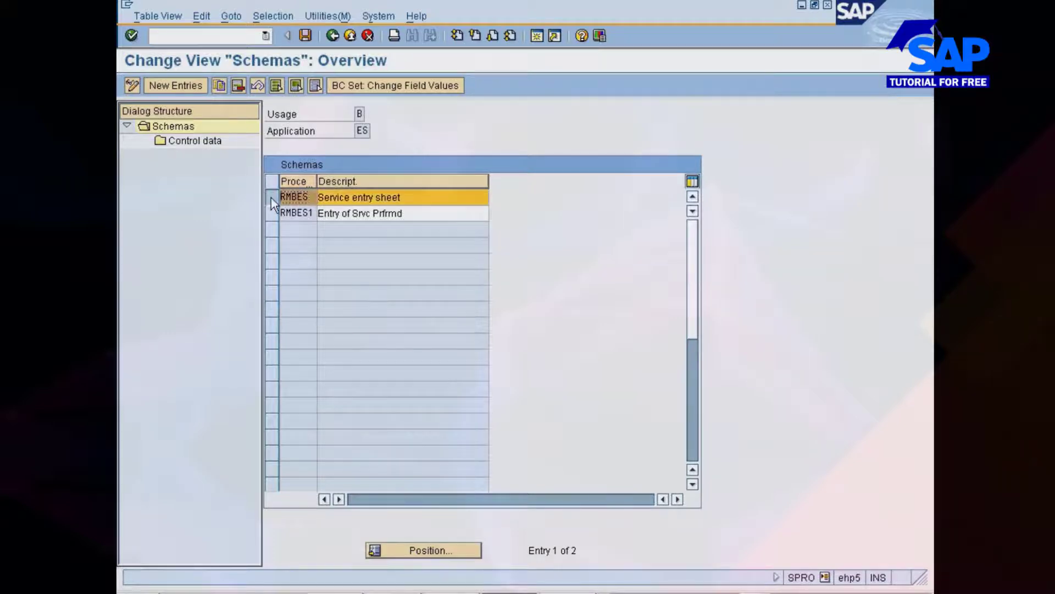
double_click(193, 140)
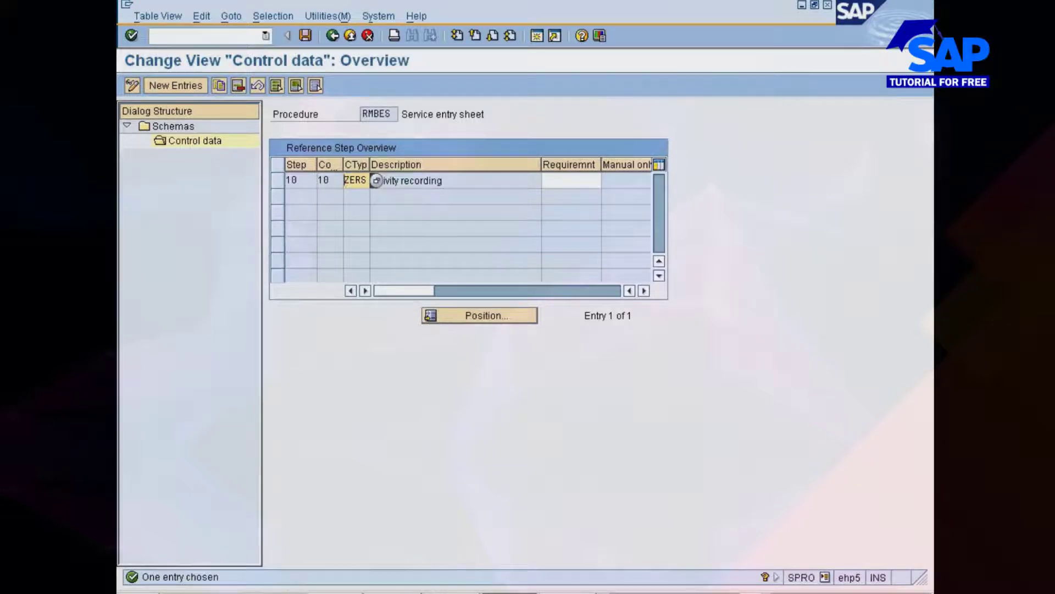
key("Tab")
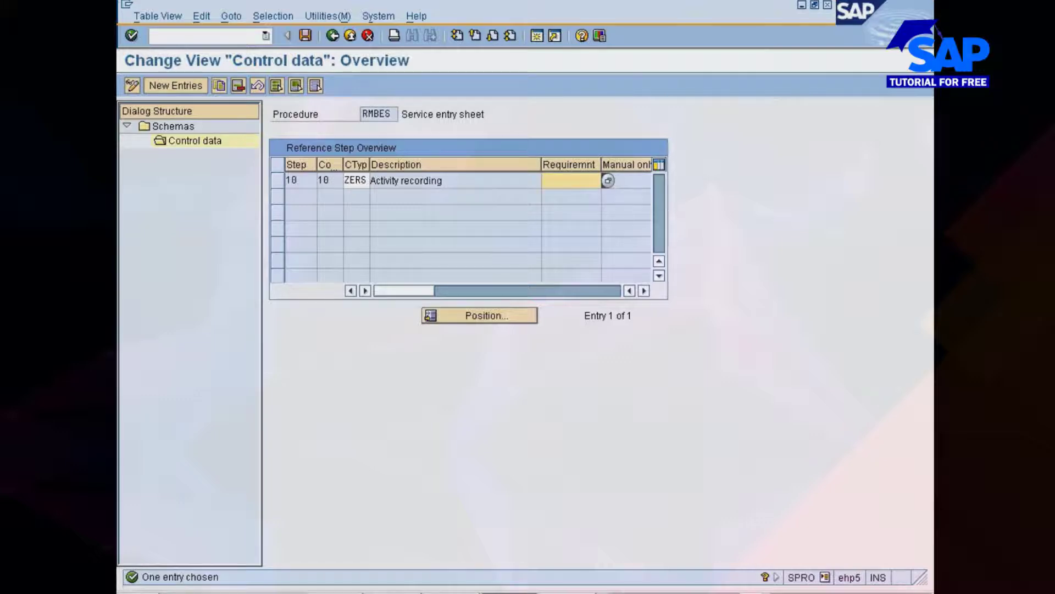
left_click(332, 36)
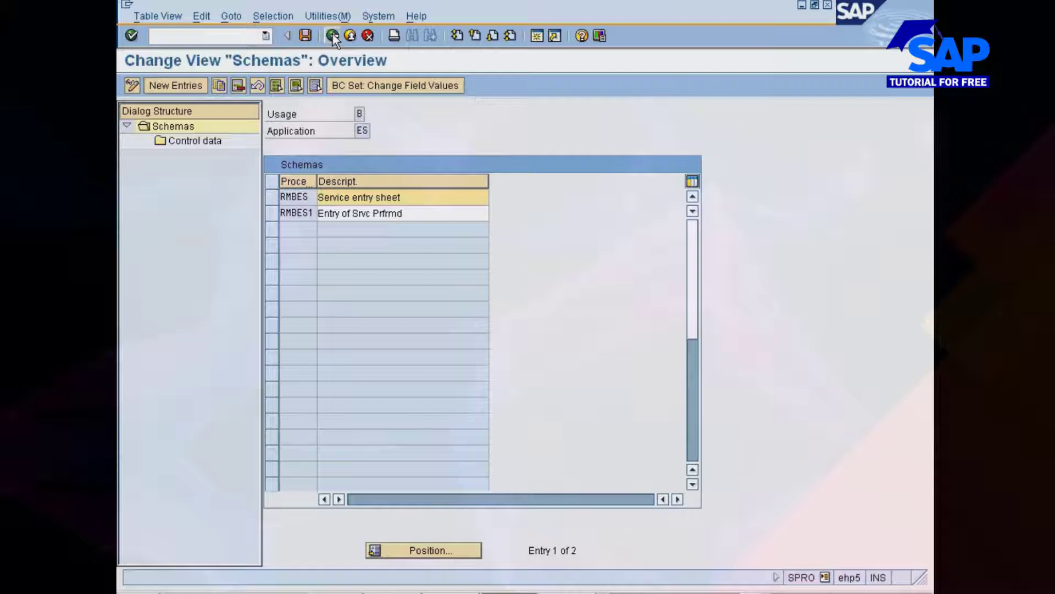
left_click(332, 35)
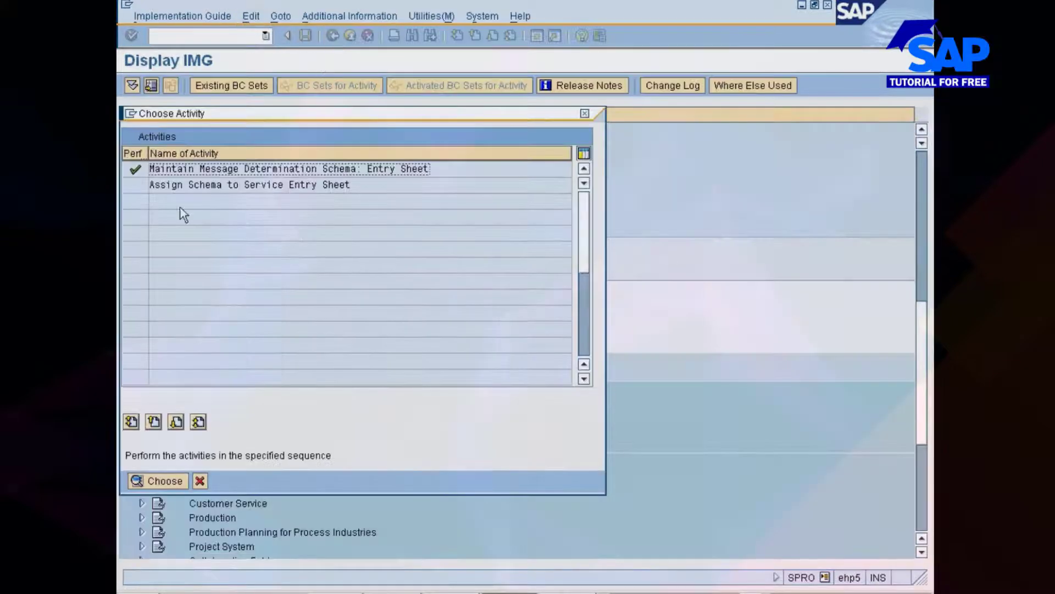
left_click(201, 481)
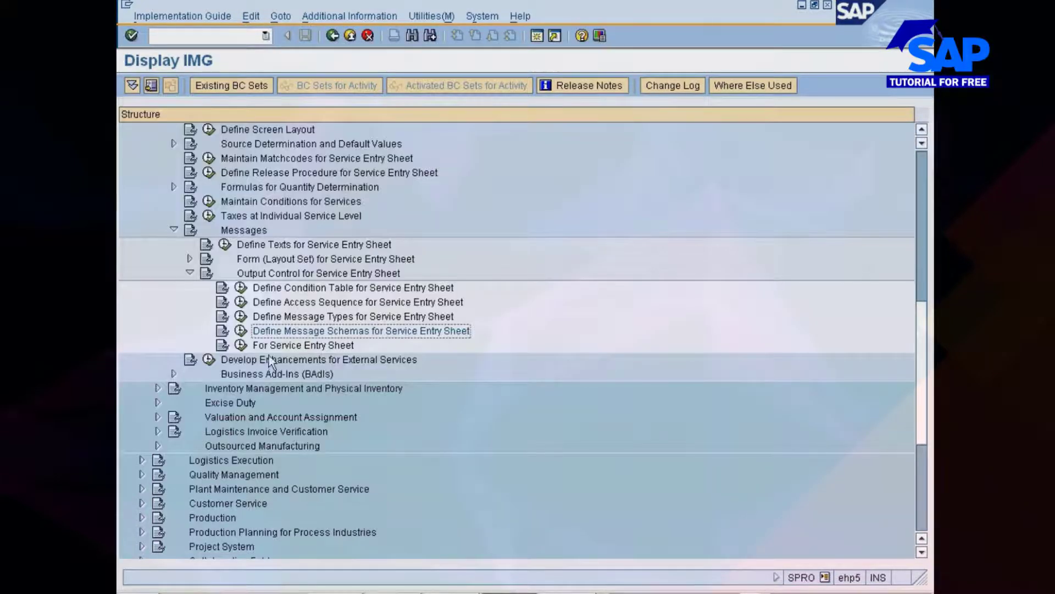
Open Maintain Messages: Service Entry Sheet under Define Message Types for Service Entry Sheet and display the details of output type ZERS
left_click(261, 317)
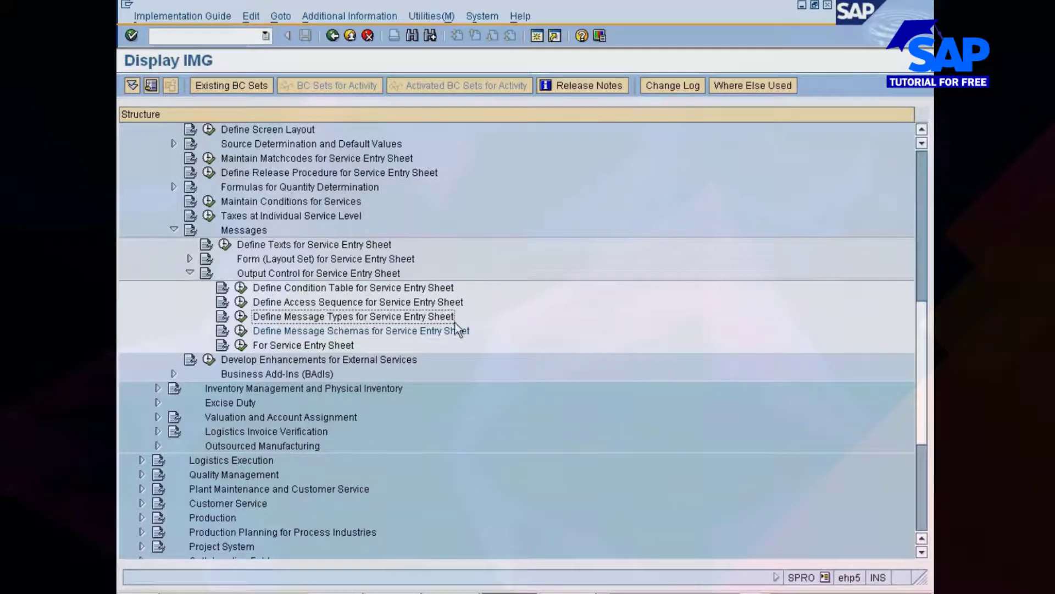
left_click(238, 317)
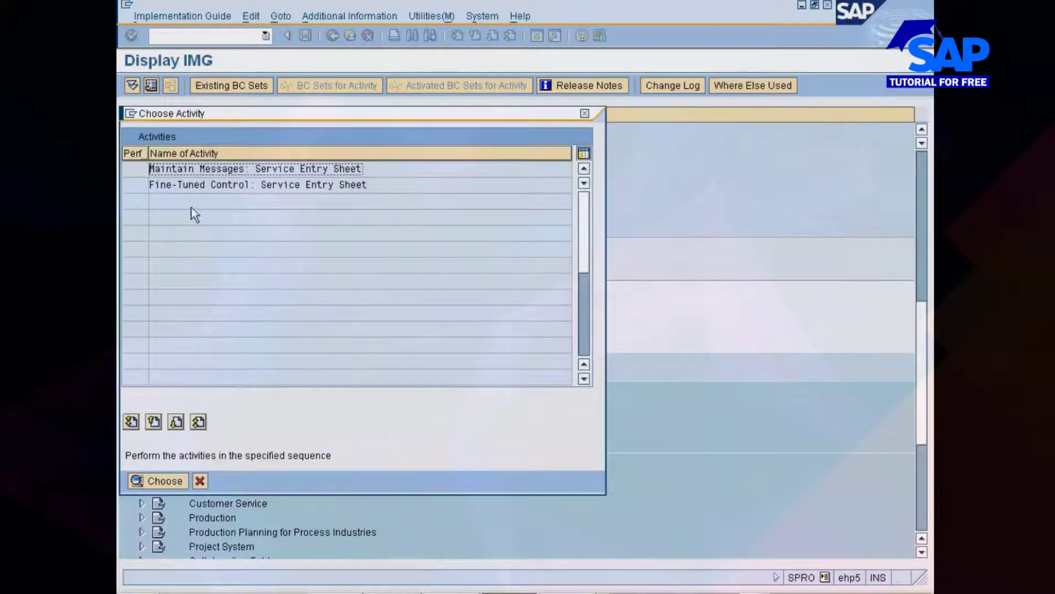
double_click(238, 171)
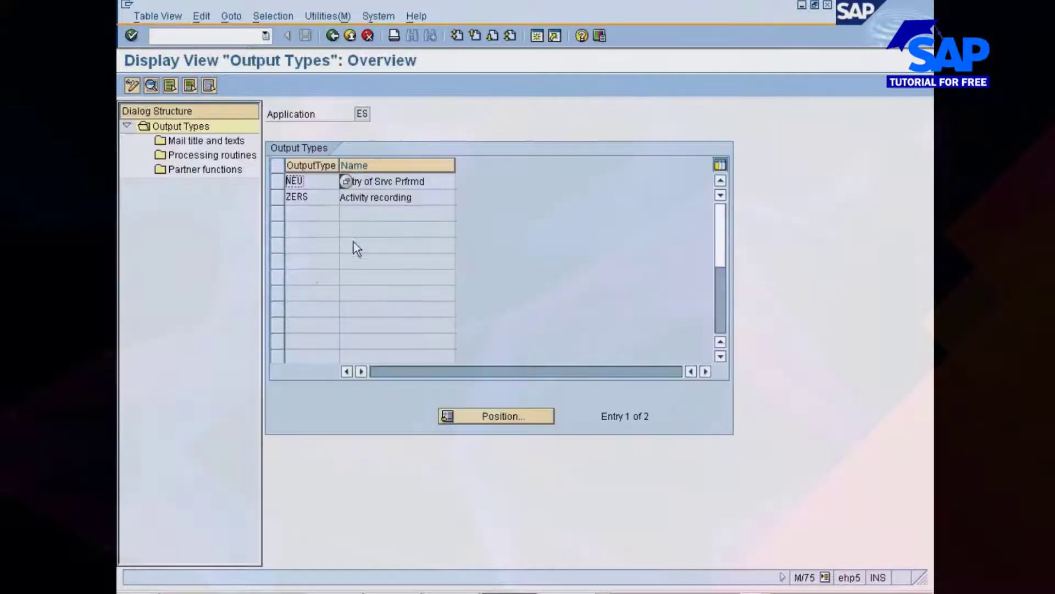
left_click(286, 199)
left_click(279, 198)
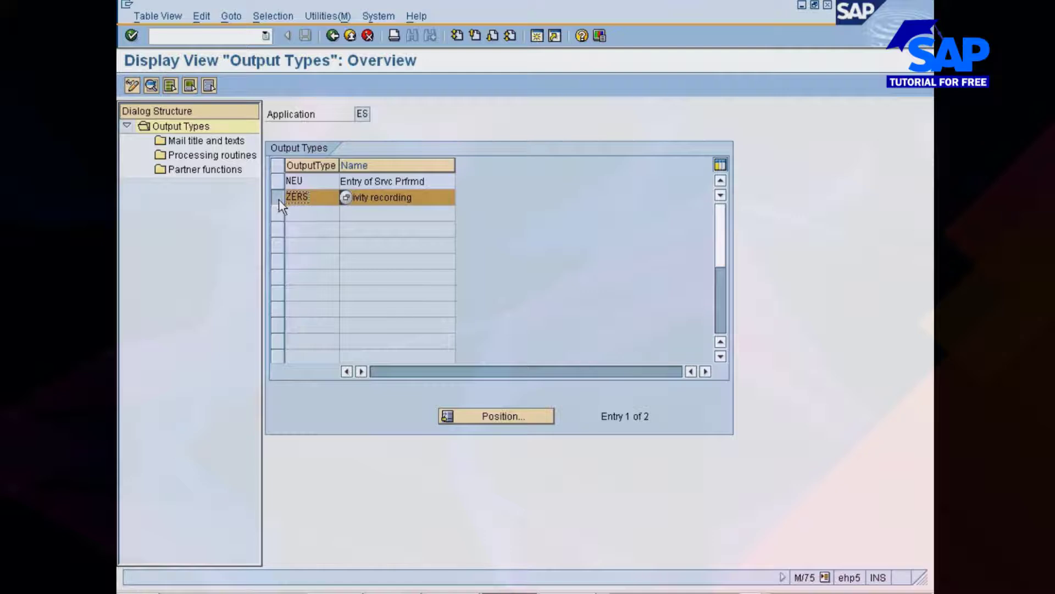
left_click(151, 86)
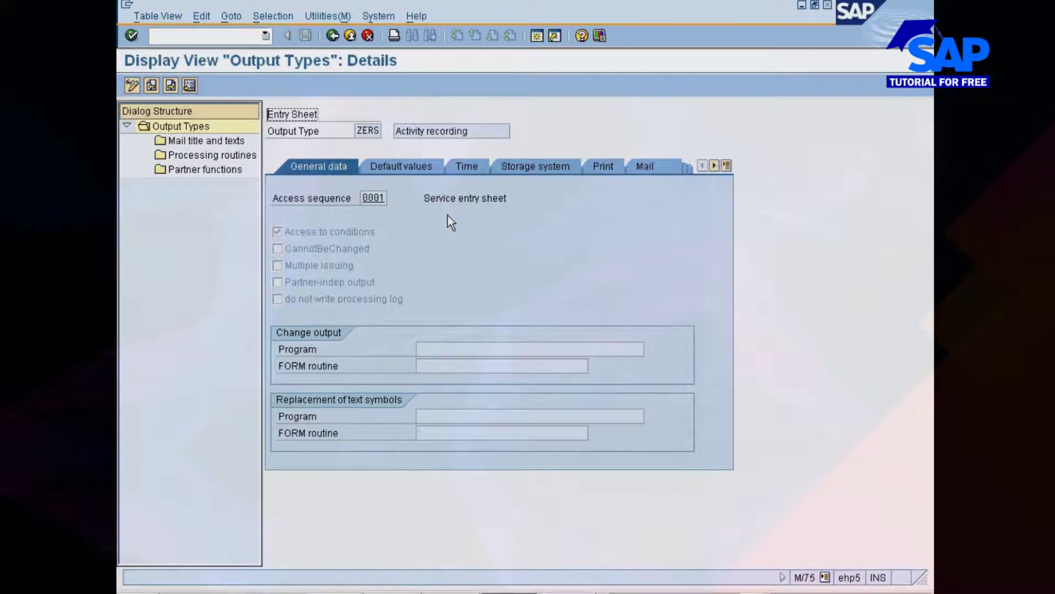
Leave the ZERS output type details and return to the IMG structure
left_click(334, 36)
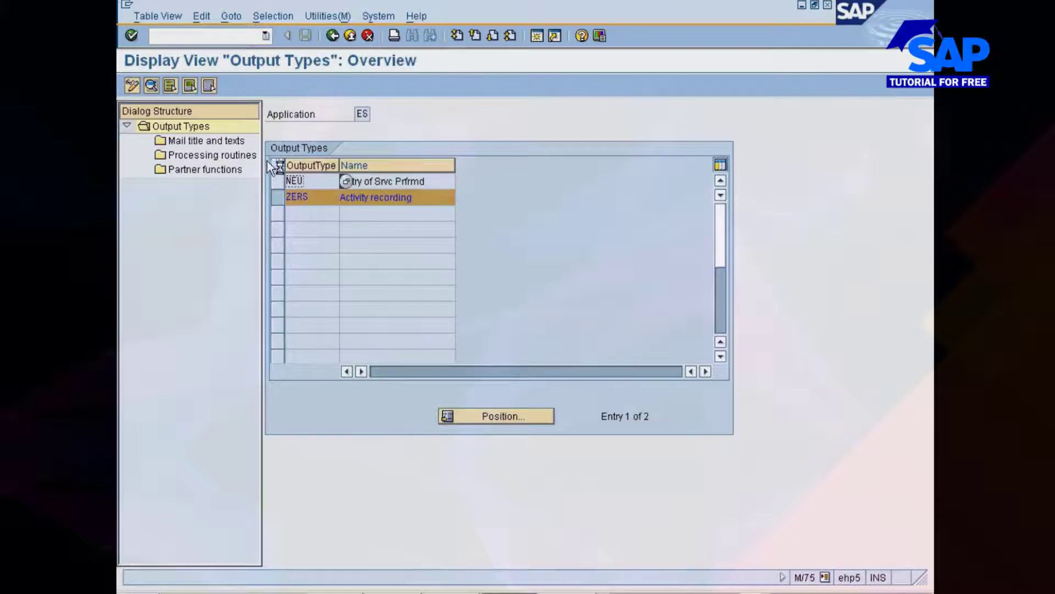
left_click(278, 196)
left_click(336, 35)
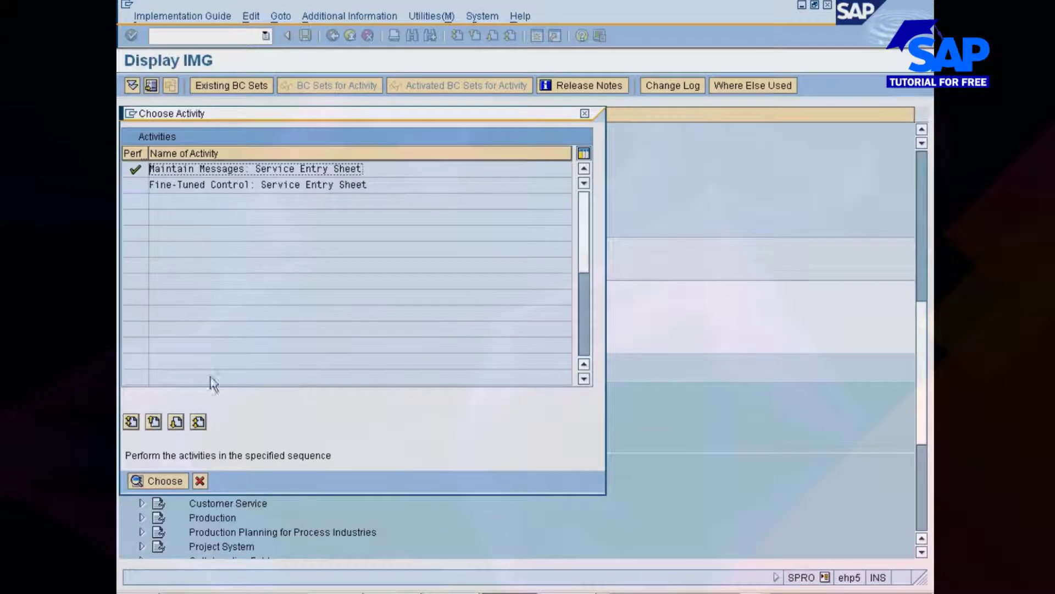
left_click(200, 485)
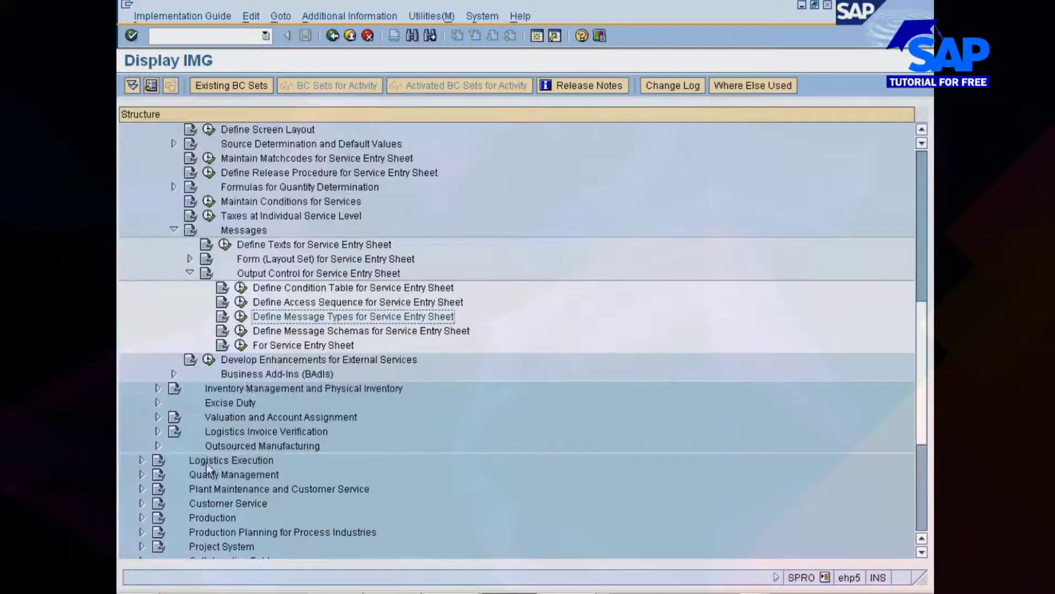
Open Maintain Message Determination Schema: Entry Sheet under Define Message Schemas for Service Entry Sheet and display the control data of schema RMBES
left_click(277, 331)
left_click(241, 331)
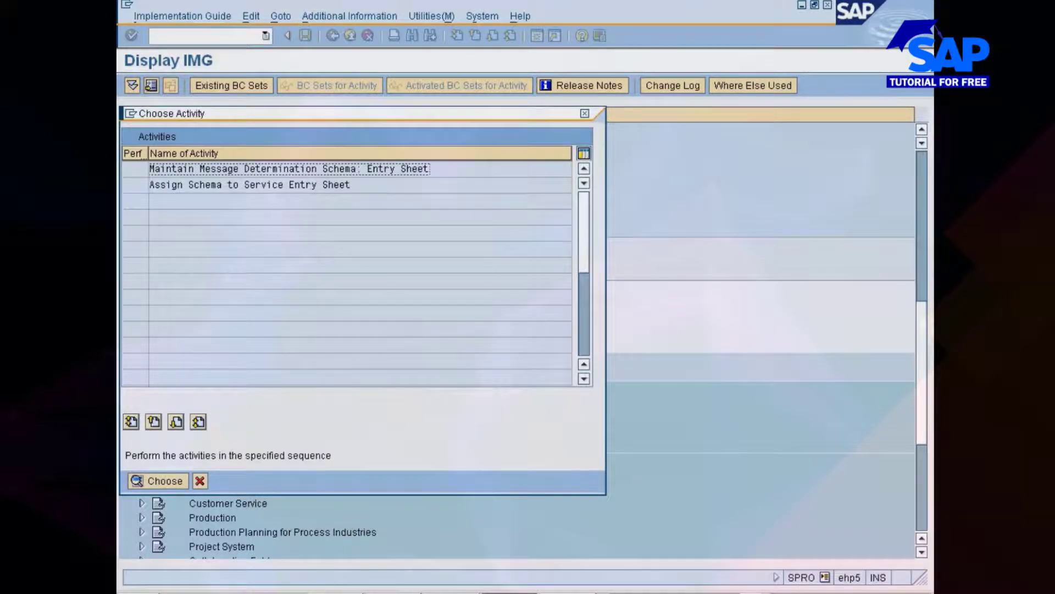
double_click(313, 169)
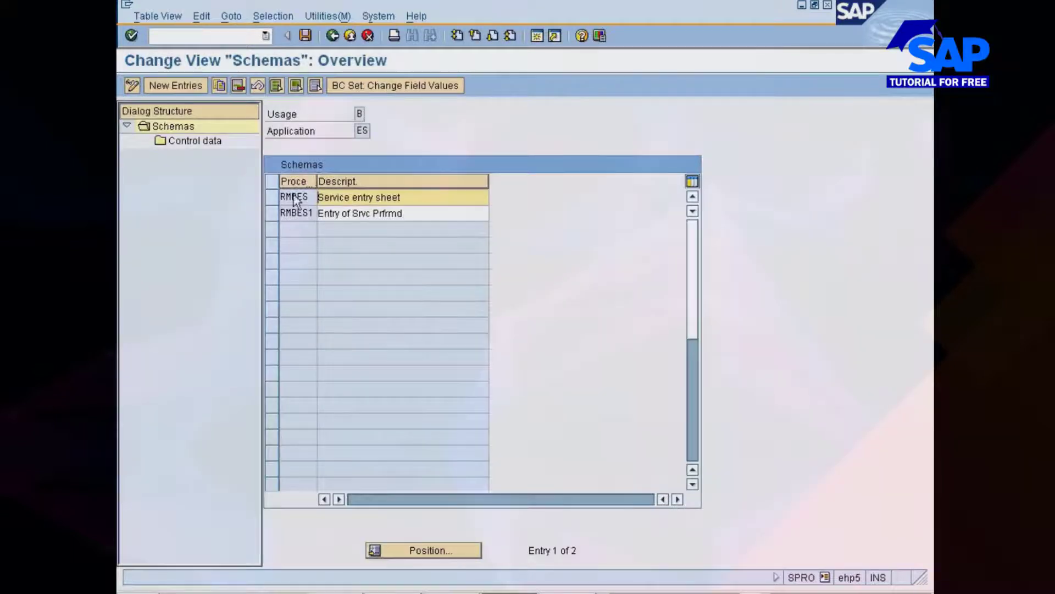
left_click(272, 197)
left_click(187, 142)
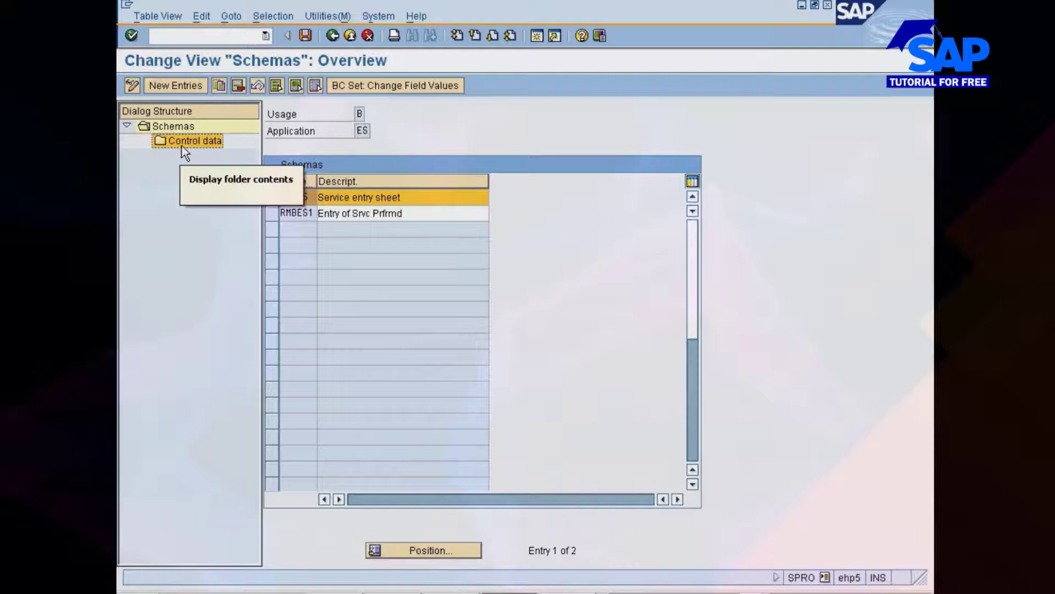
double_click(181, 143)
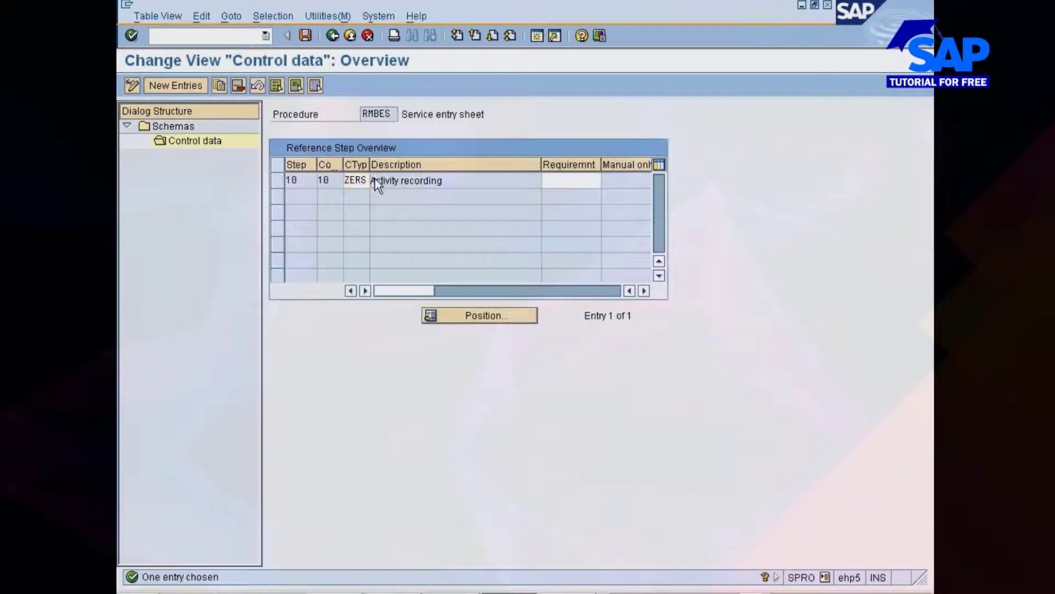
Set the condition type of step 10 in schema RMBES to NEU and save it in the "Nissan changes" customizing request
key("F3")
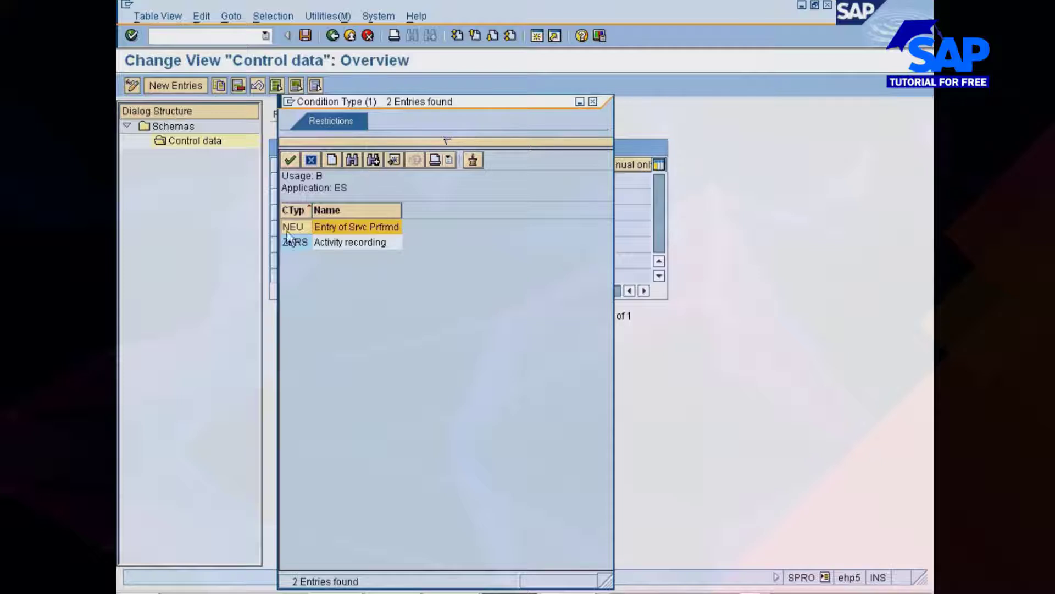
double_click(288, 227)
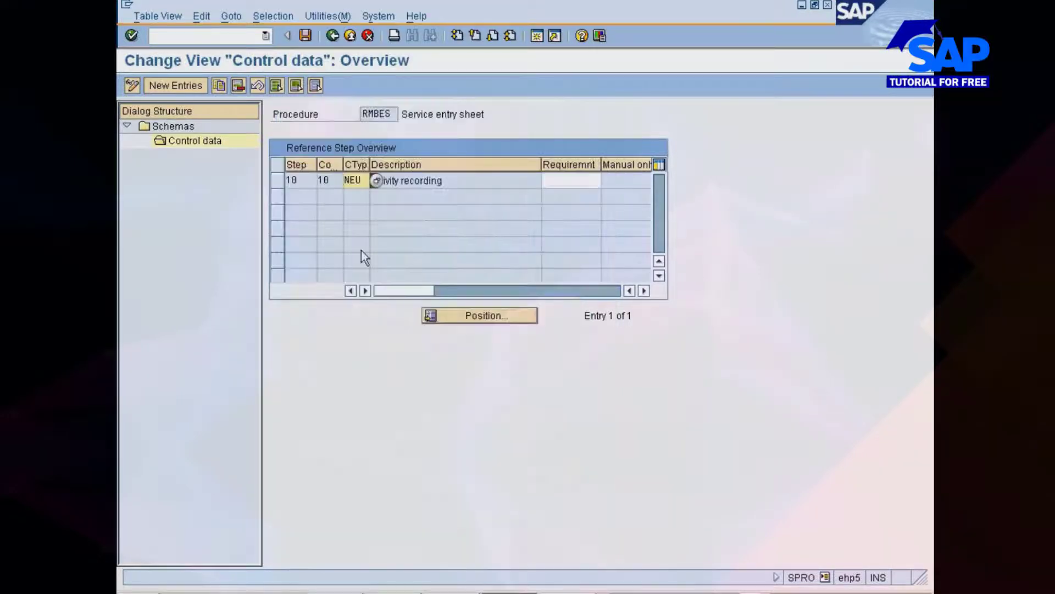
left_click(307, 37)
left_click(307, 36)
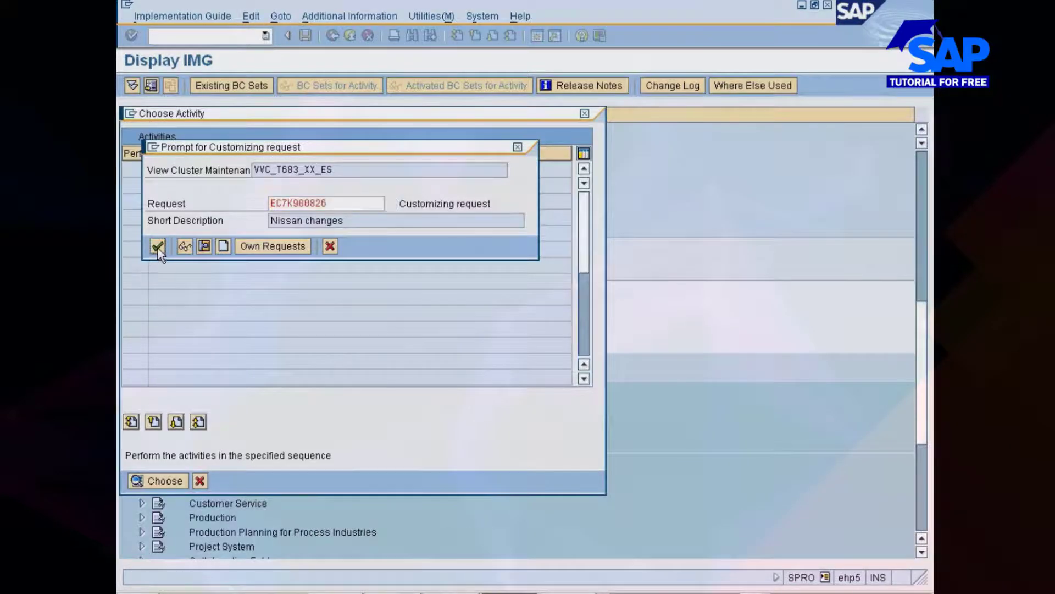
left_click(157, 247)
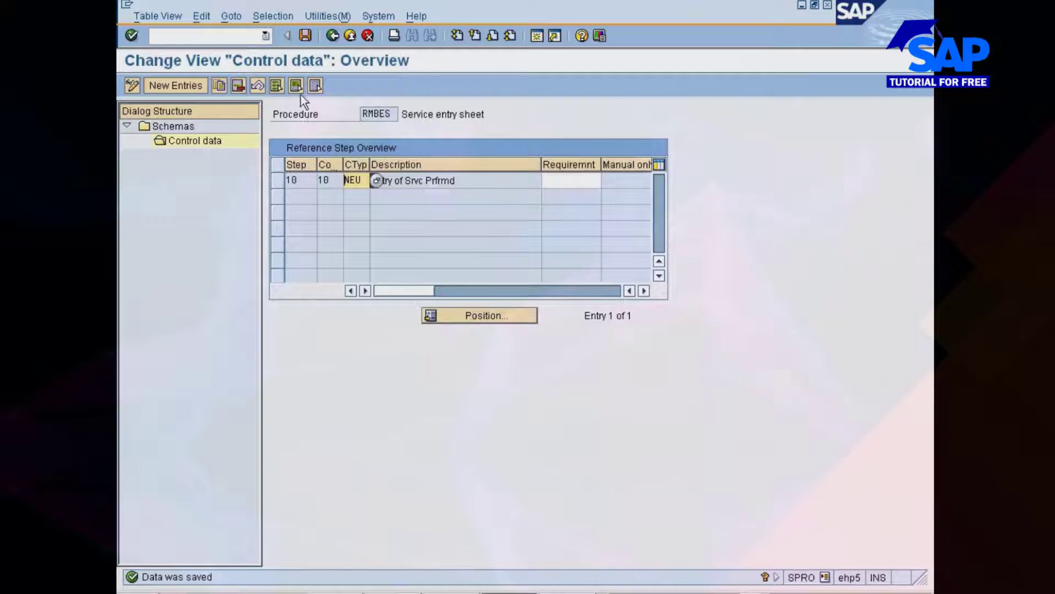
Check which schema is assigned to the entry sheet in Assign Schema to Service Entry Sheet and return to the IMG structure
left_click(332, 35)
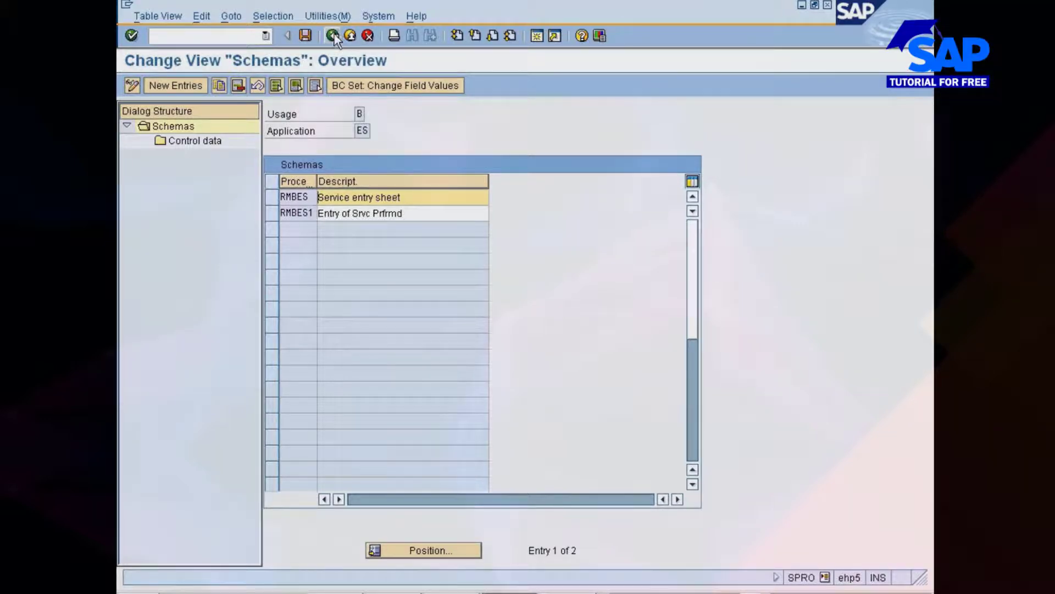
left_click(334, 37)
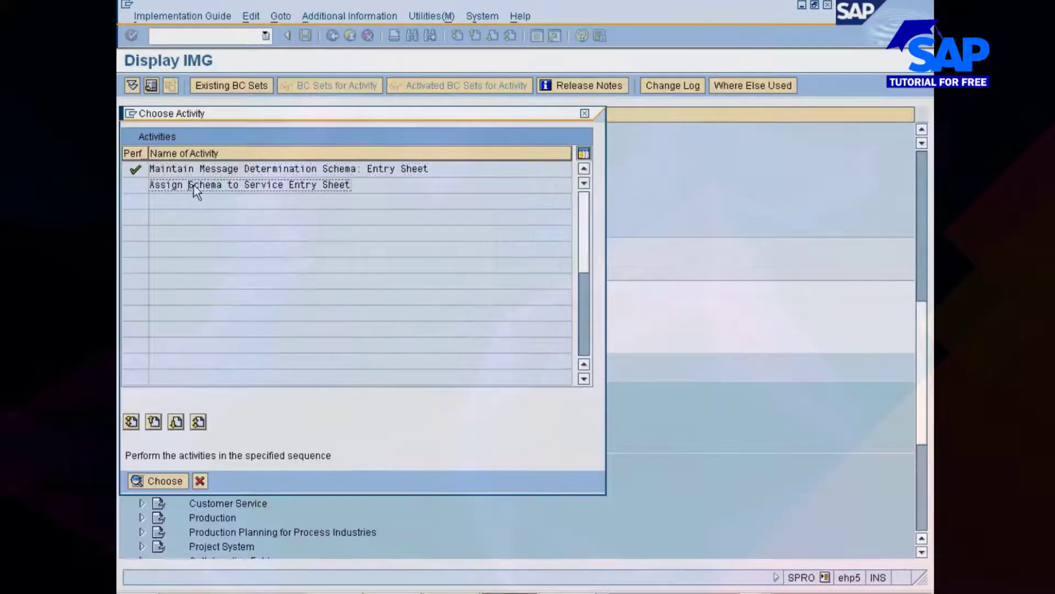
double_click(193, 171)
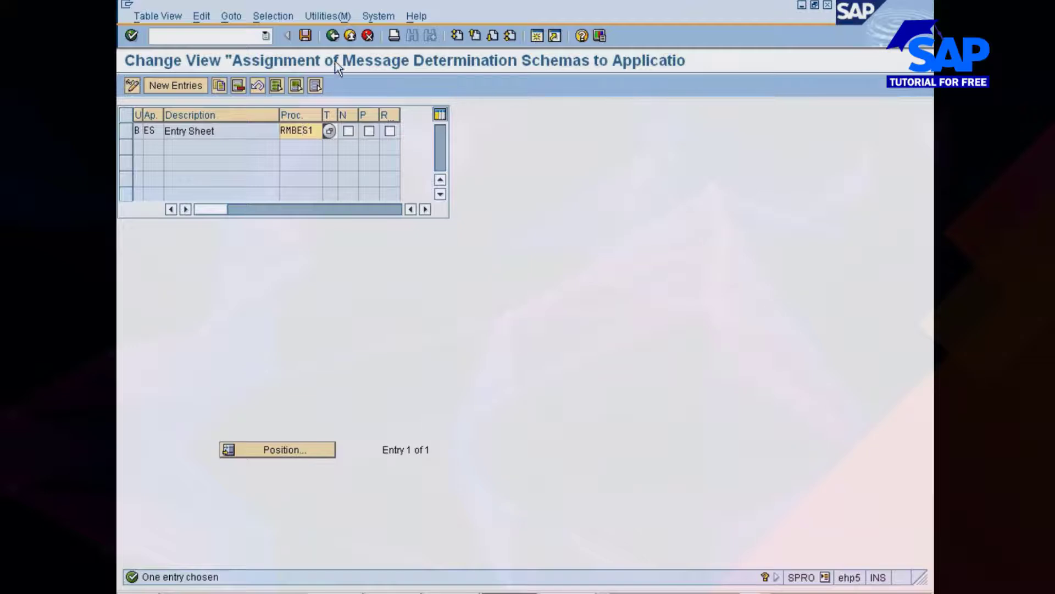
left_click(332, 35)
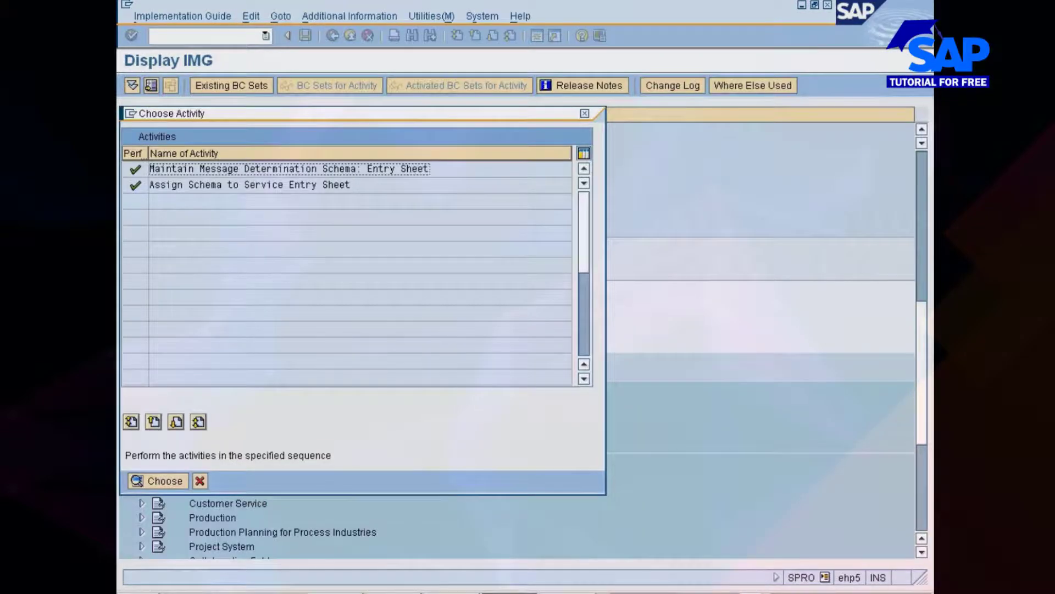
left_click(200, 480)
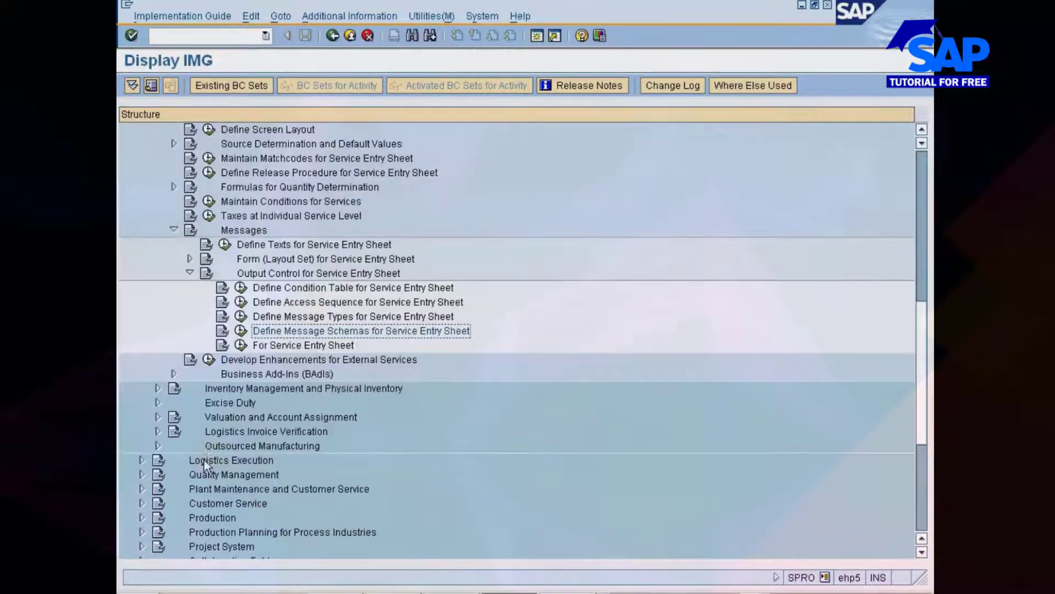
Examine the NEU entries in the messages by partner role for the service entry sheet and return to the IMG structure
left_click(240, 345)
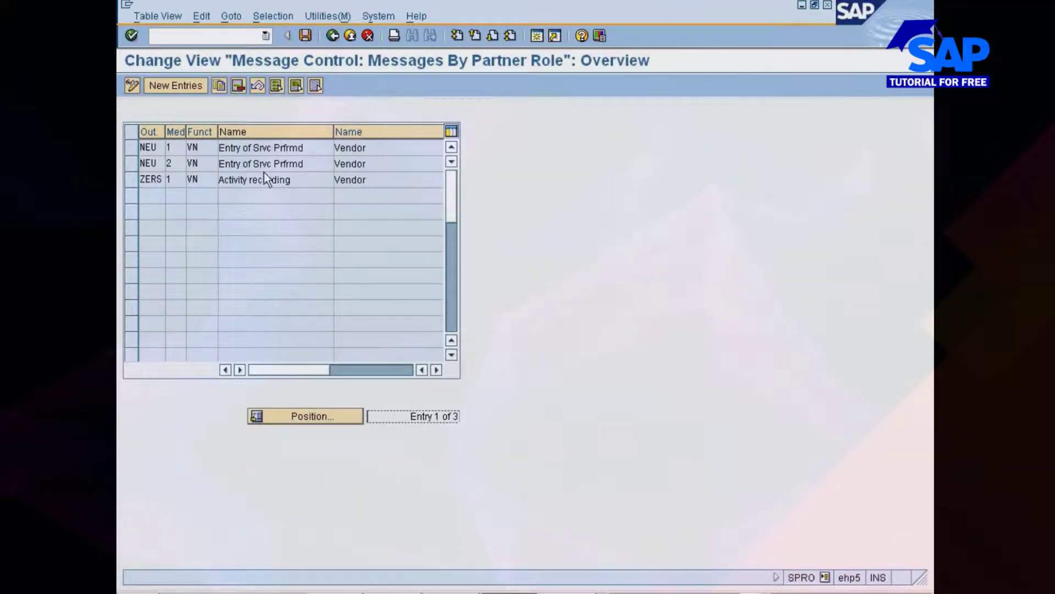
left_click(134, 164)
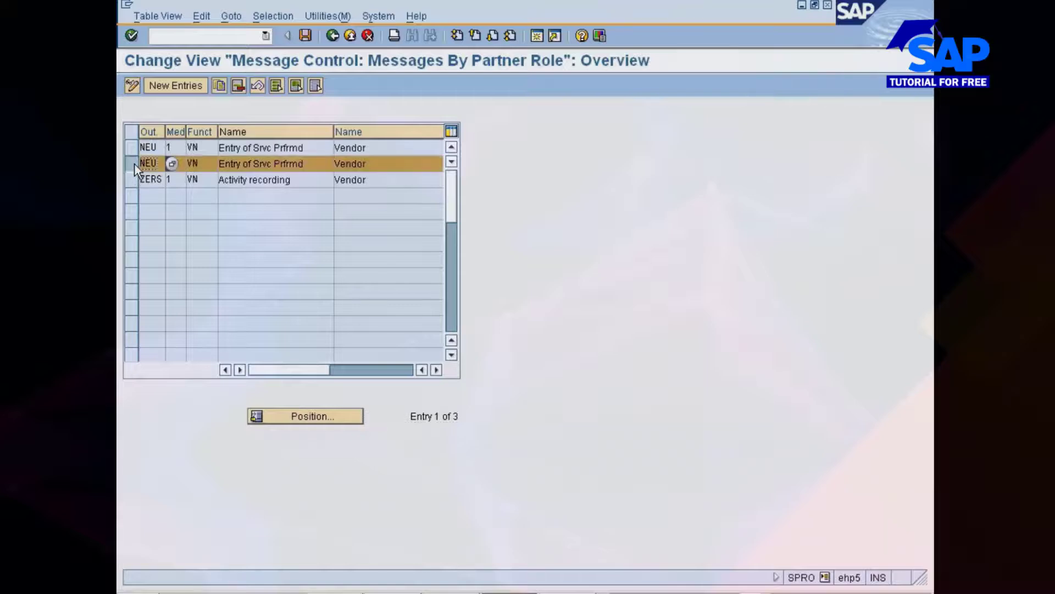
left_click(196, 164)
left_click(130, 146)
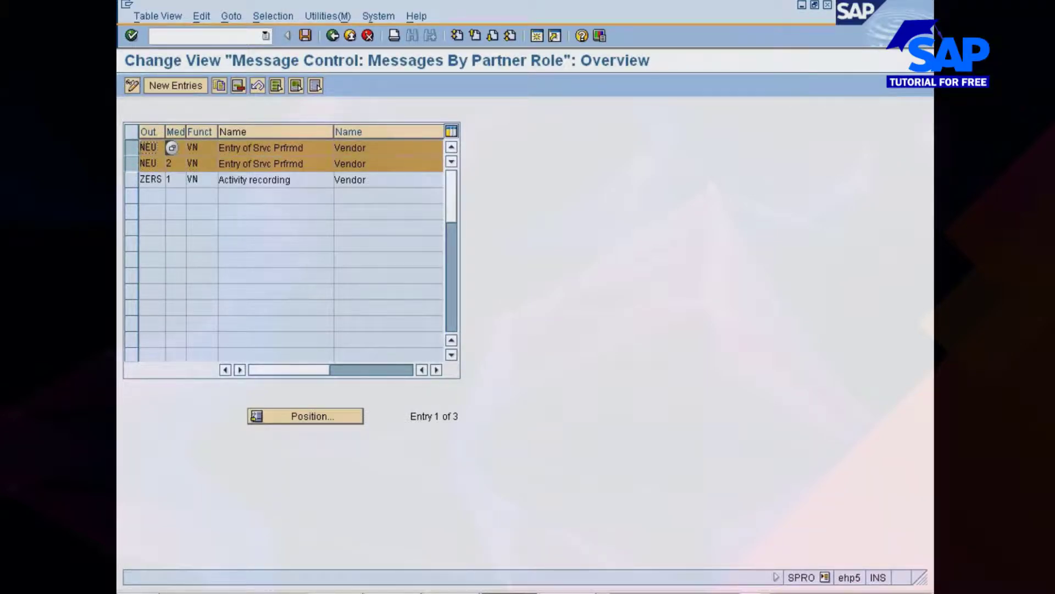
left_click(132, 159)
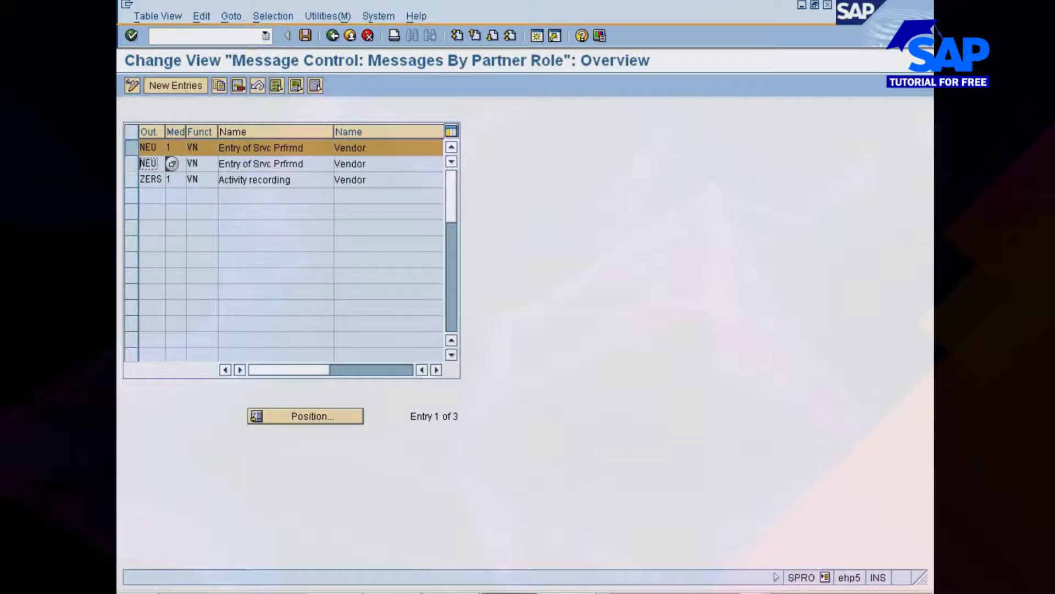
left_click(253, 148)
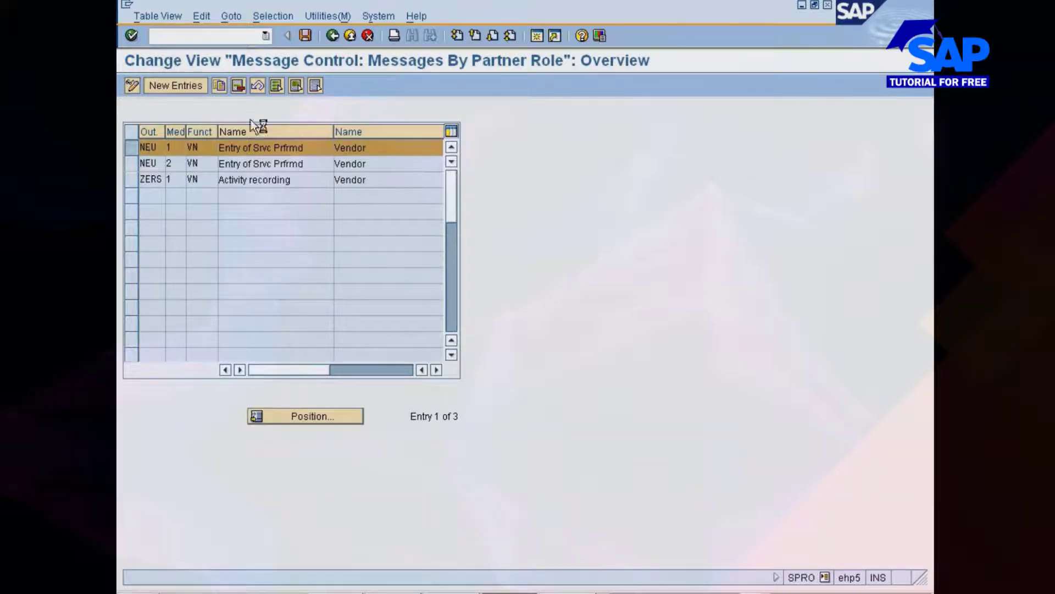
left_click(328, 36)
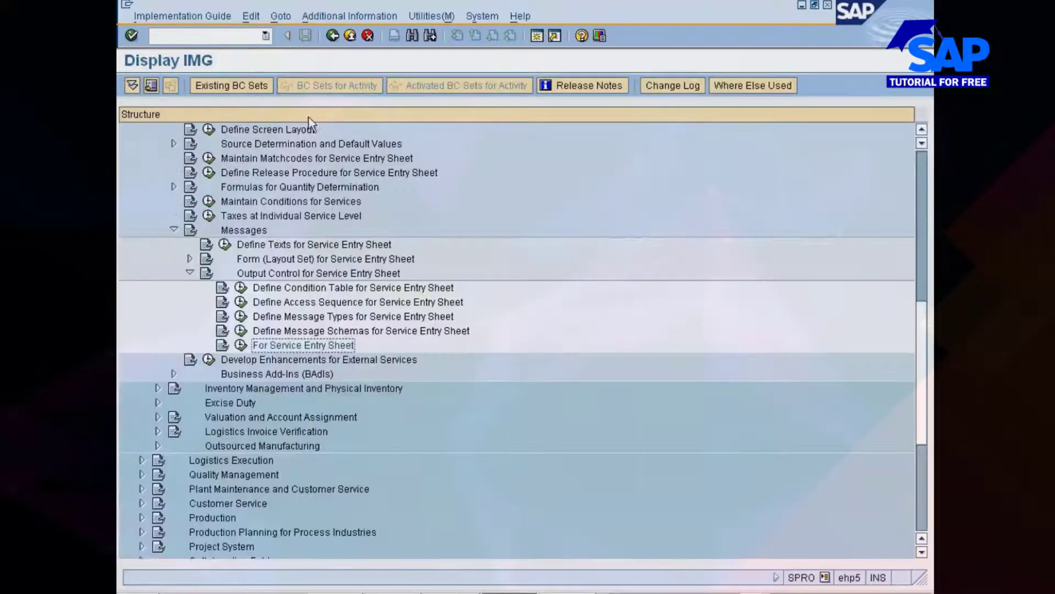
View the Display Condition Table activity under Define Condition Table for Service Entry Sheet and leave it
left_click(351, 286)
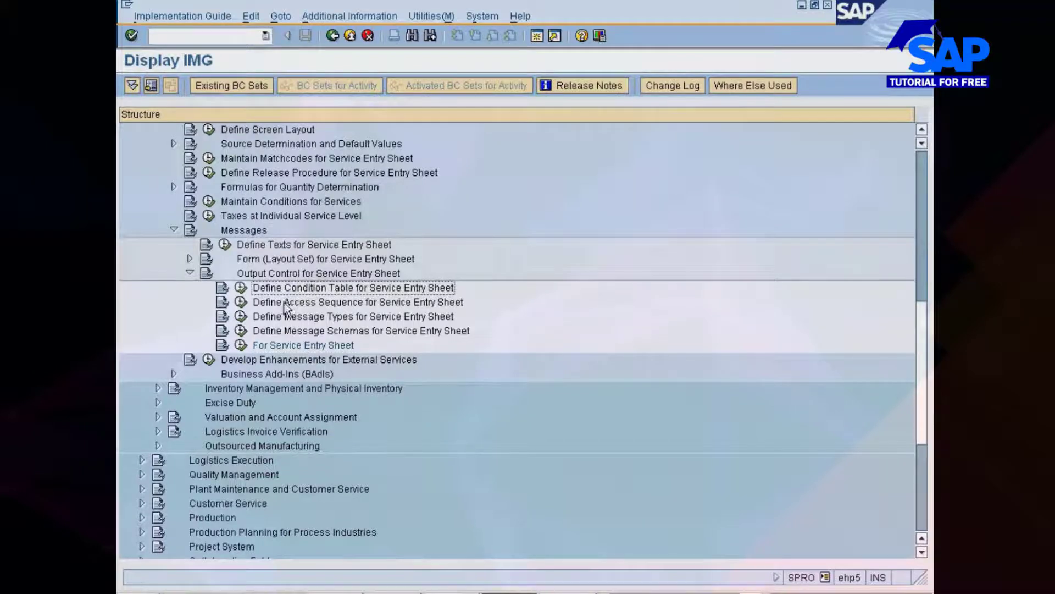
left_click(240, 289)
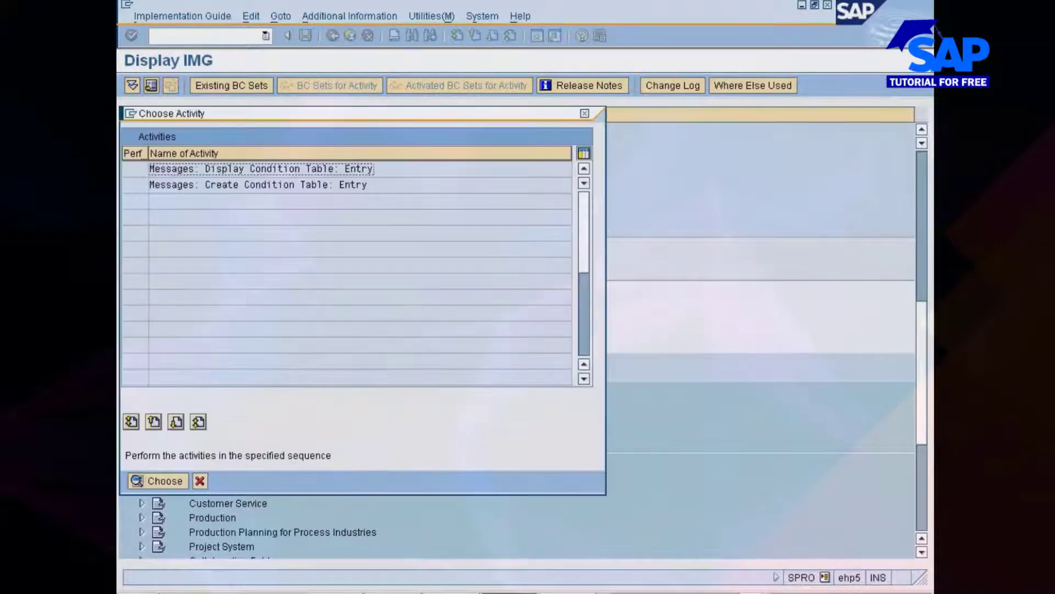
double_click(285, 168)
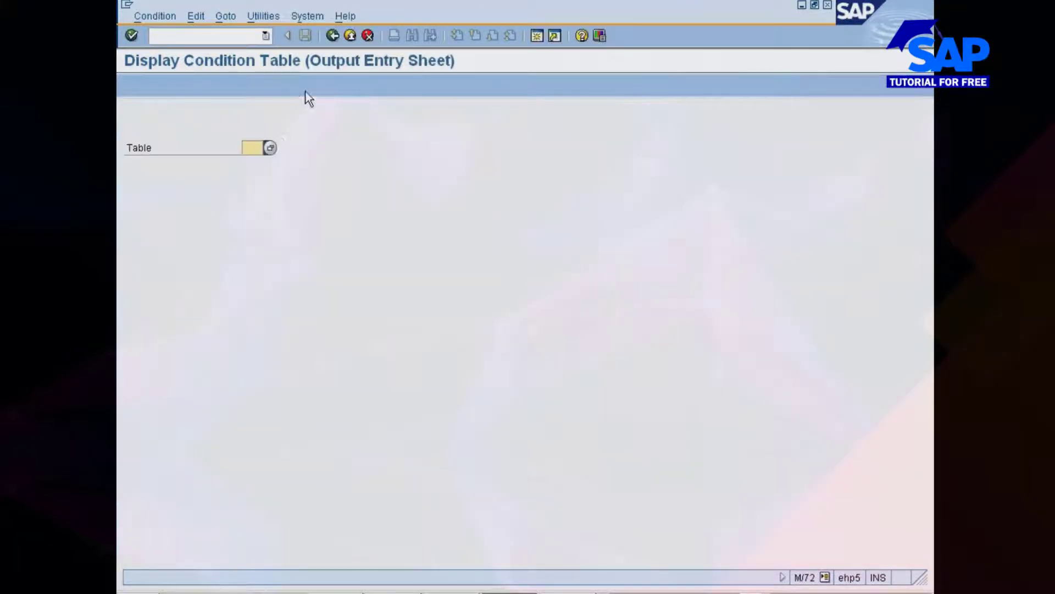
left_click(332, 36)
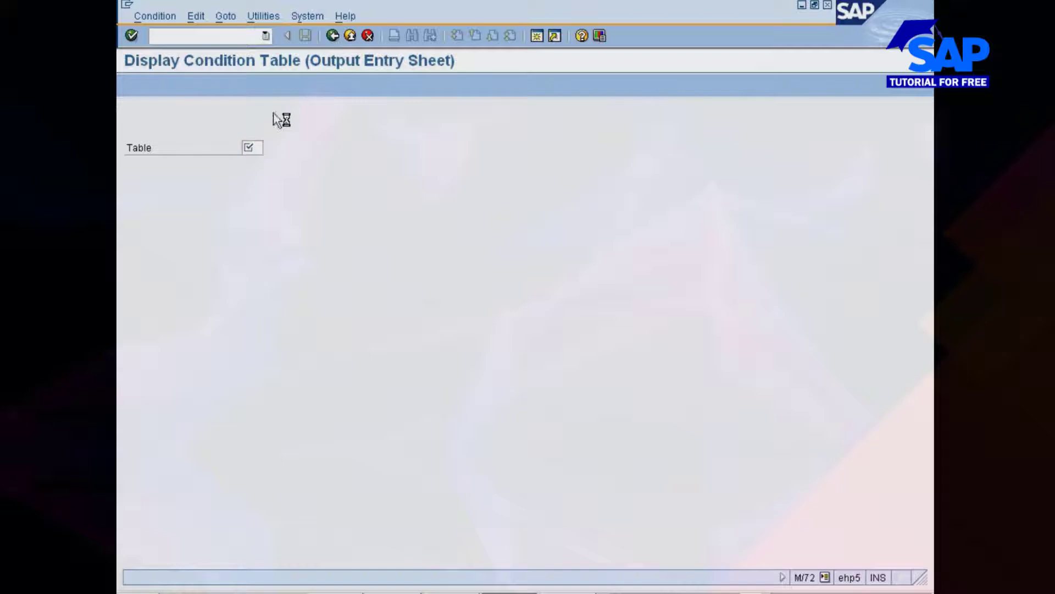
Try to create a condition table for entry sheet output using table number 100, and return to the IMG structure
double_click(209, 184)
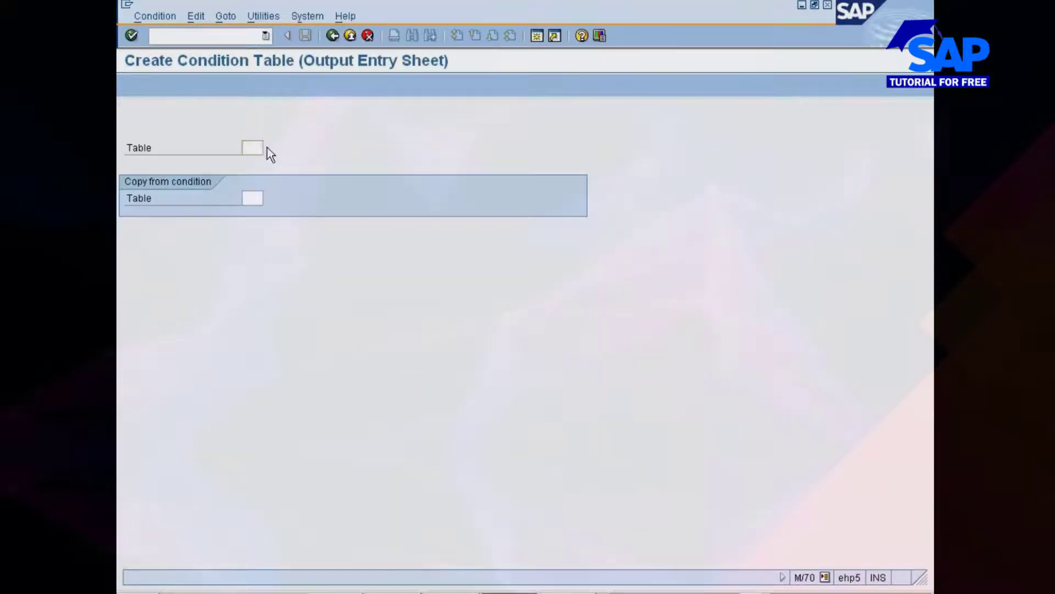
key("F4")
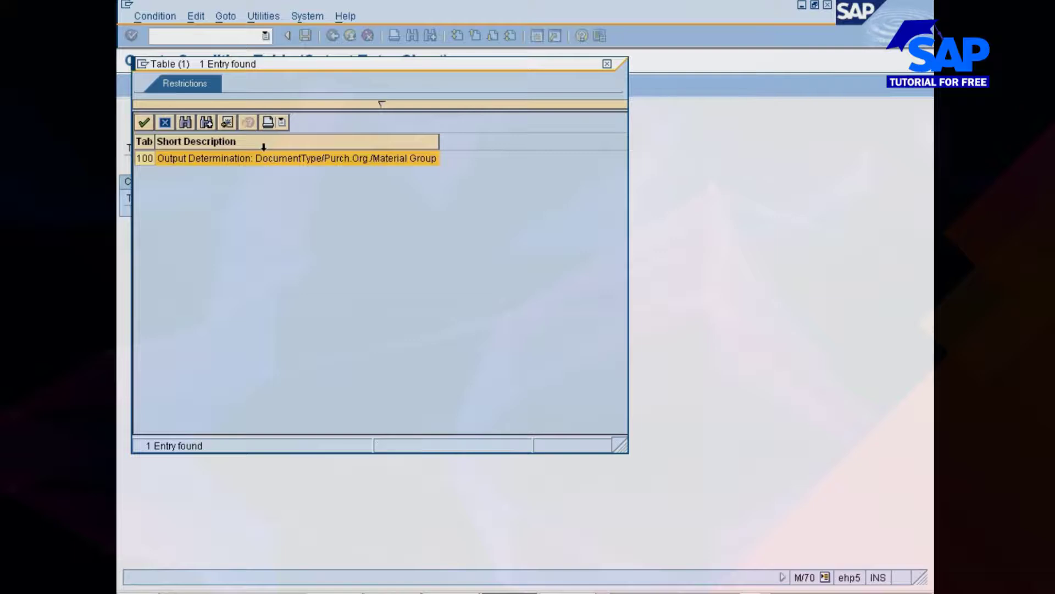
double_click(221, 159)
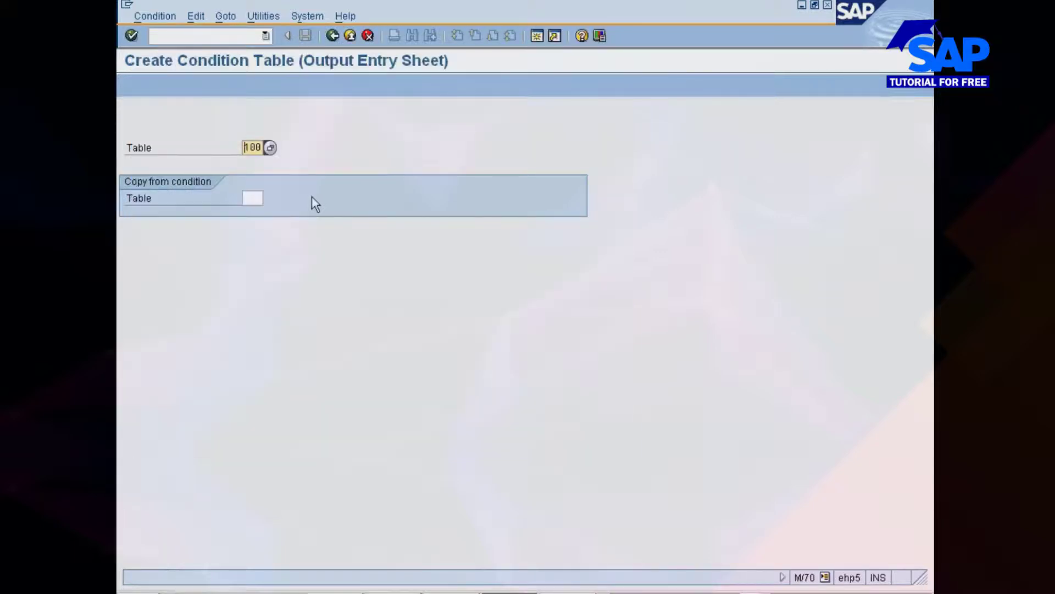
key("Return")
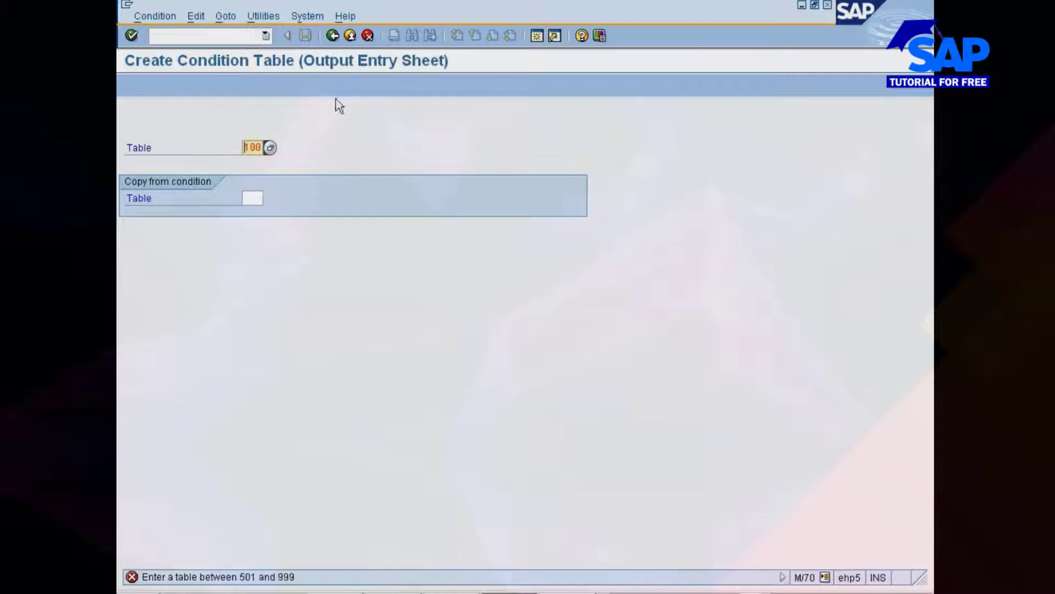
left_click(338, 38)
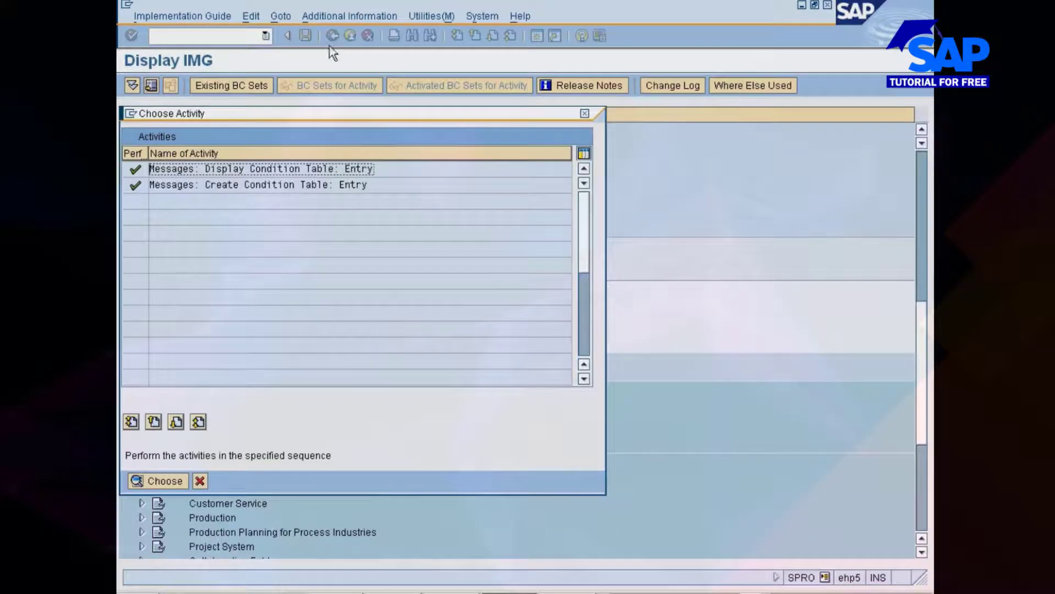
left_click(200, 481)
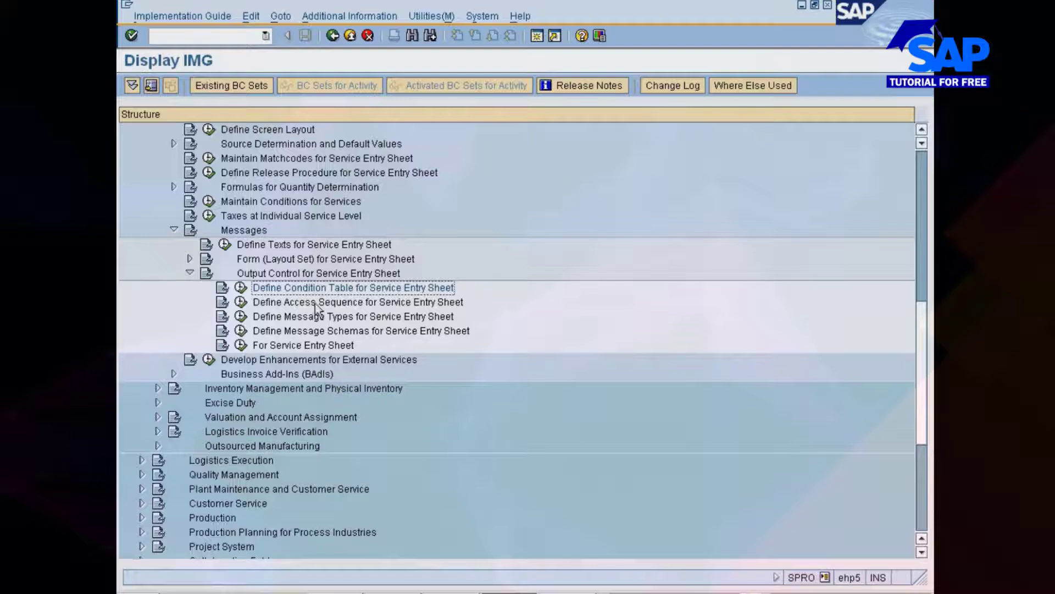
left_click(309, 333)
left_click(306, 319)
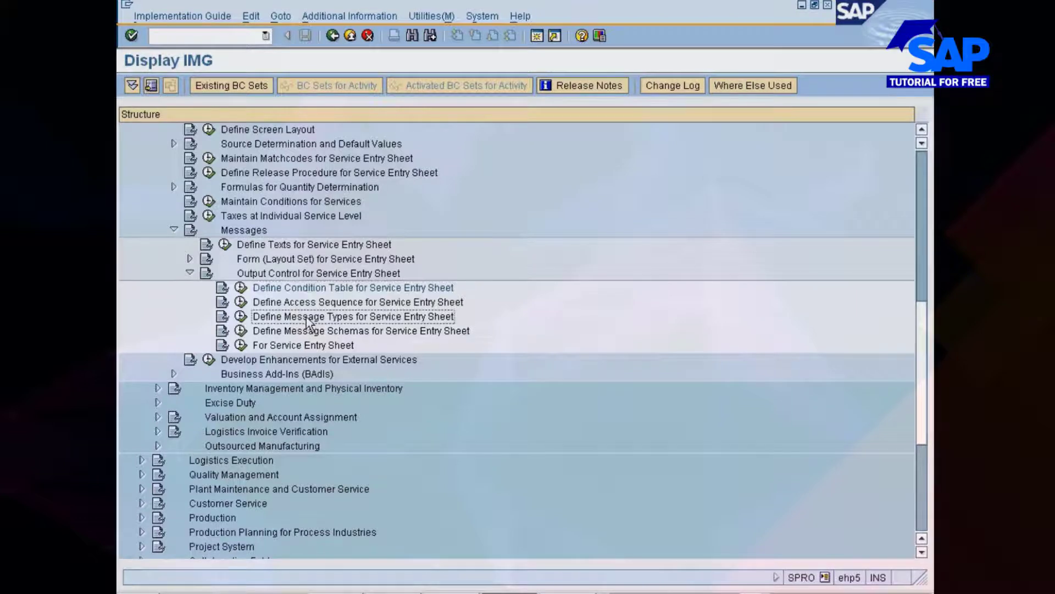
left_click(309, 309)
left_click(290, 333)
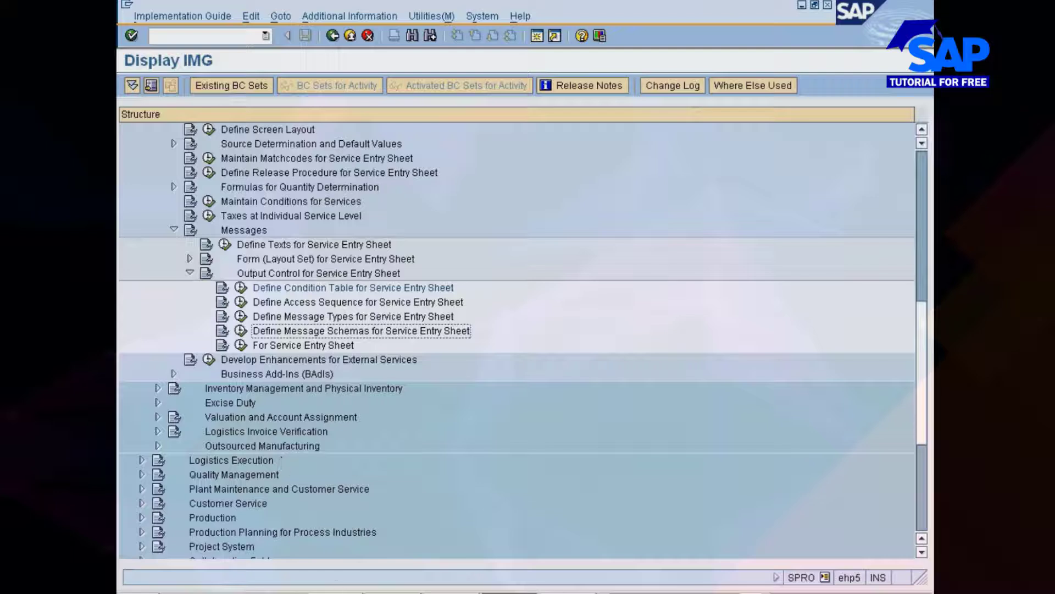
Switch to the entry sheet's Display: Output session, open a new SAP session, and leave the output display
left_click(522, 593)
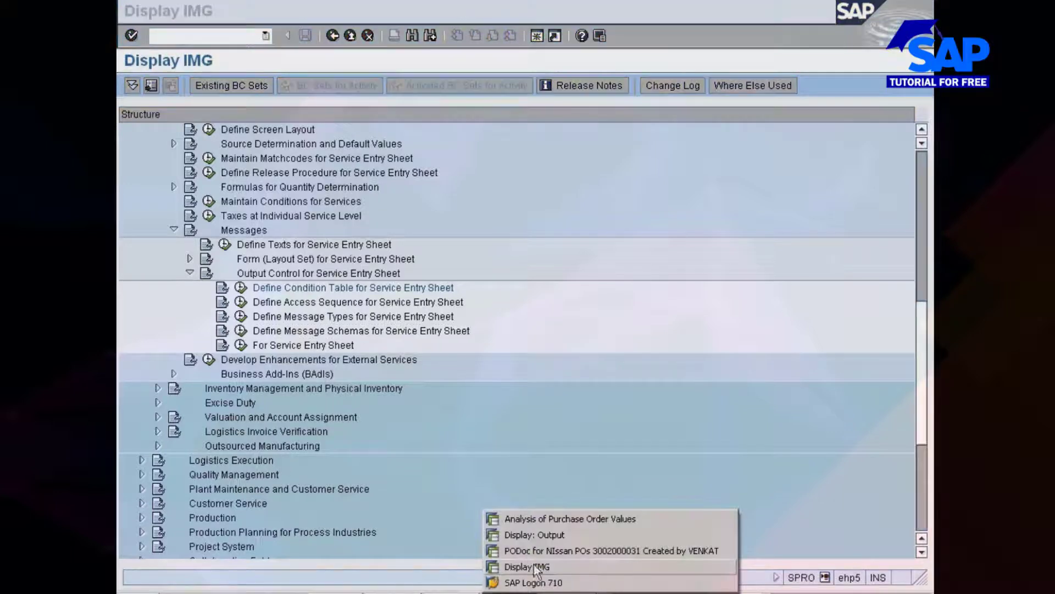
left_click(515, 536)
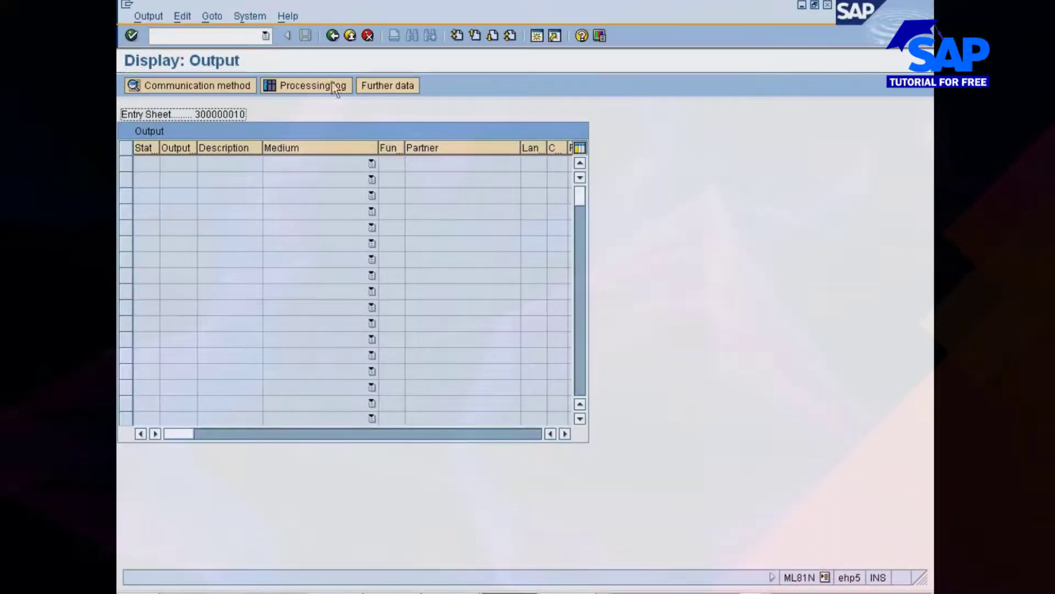
left_click(537, 36)
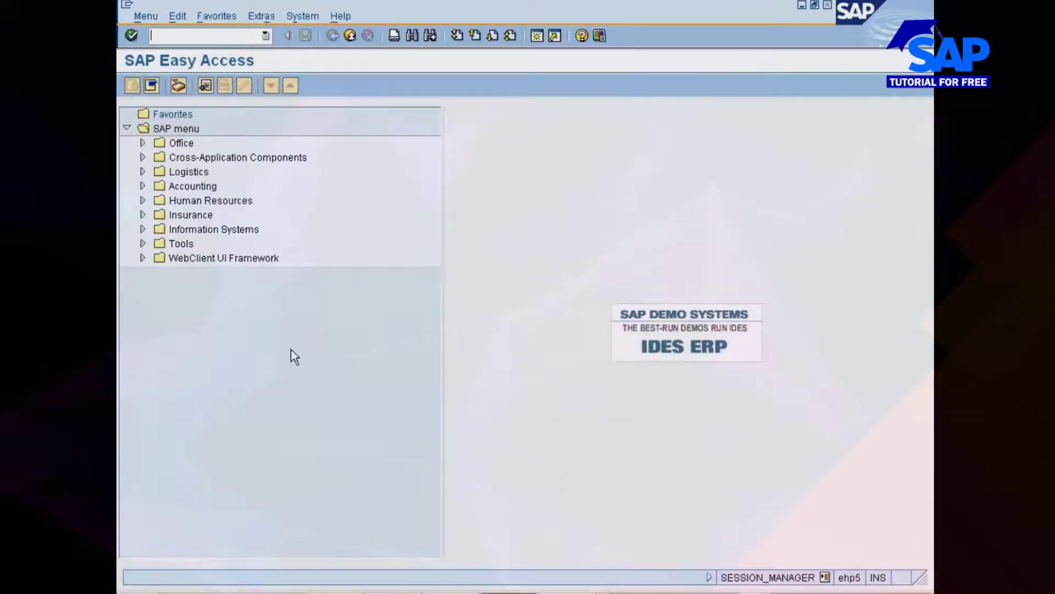
key("alt+Tab")
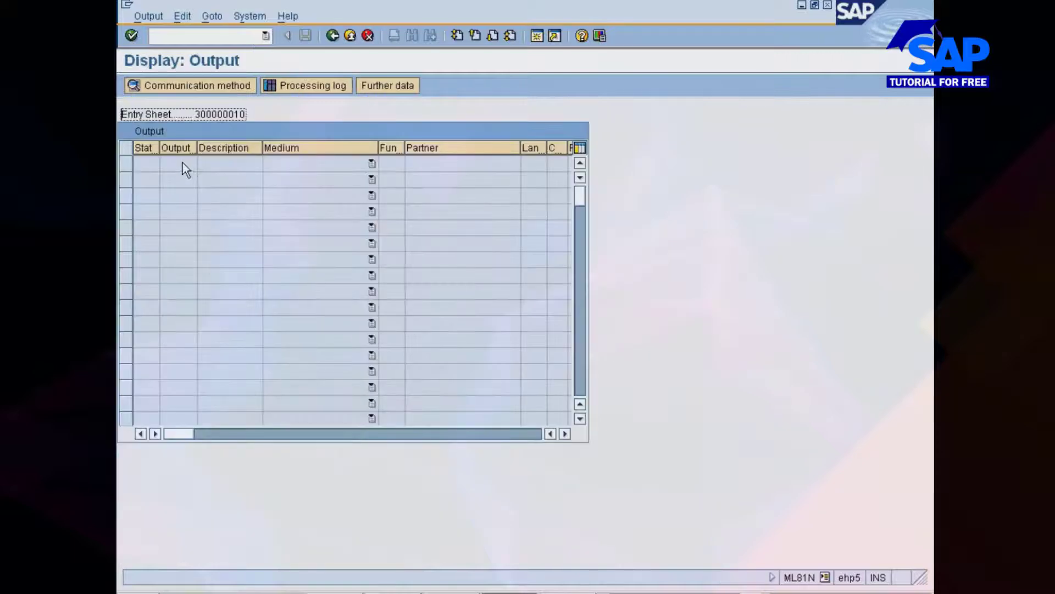
left_click(337, 35)
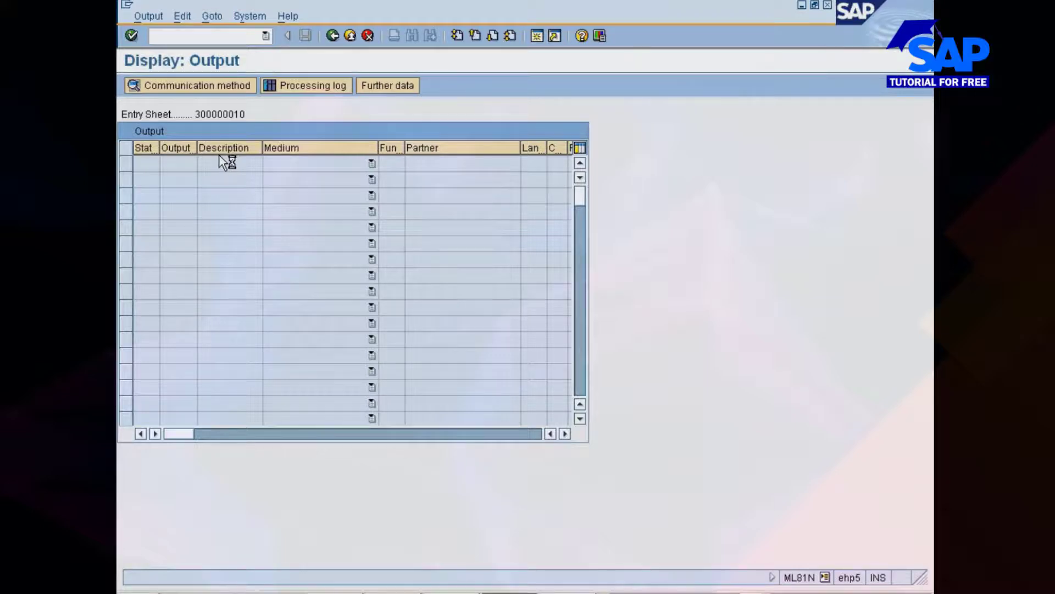
Expand Logistics and its Materials Management folder in the SAP menu
double_click(199, 171)
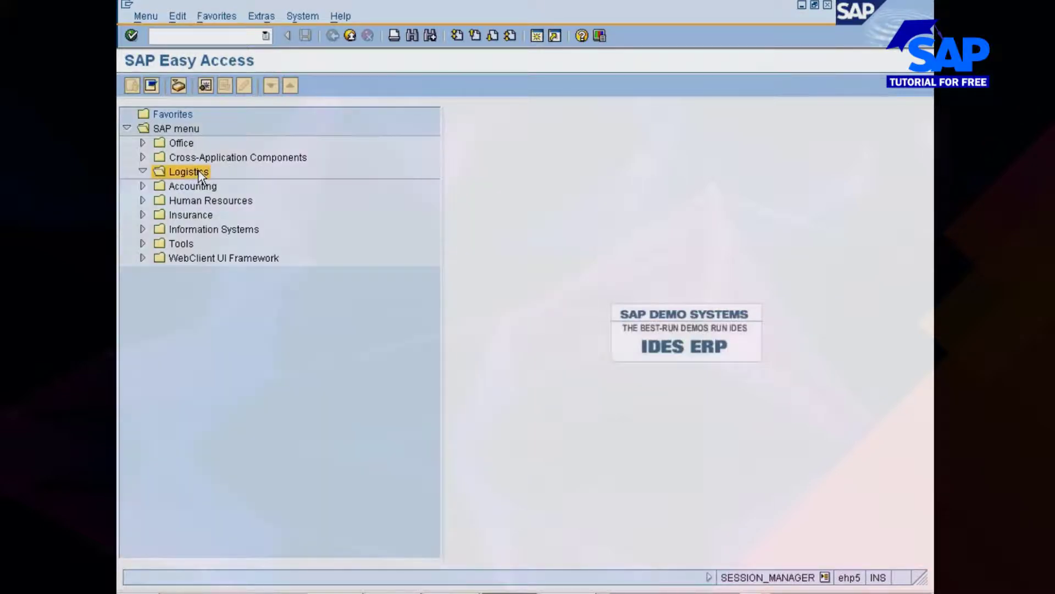
key("Down")
key("Down")
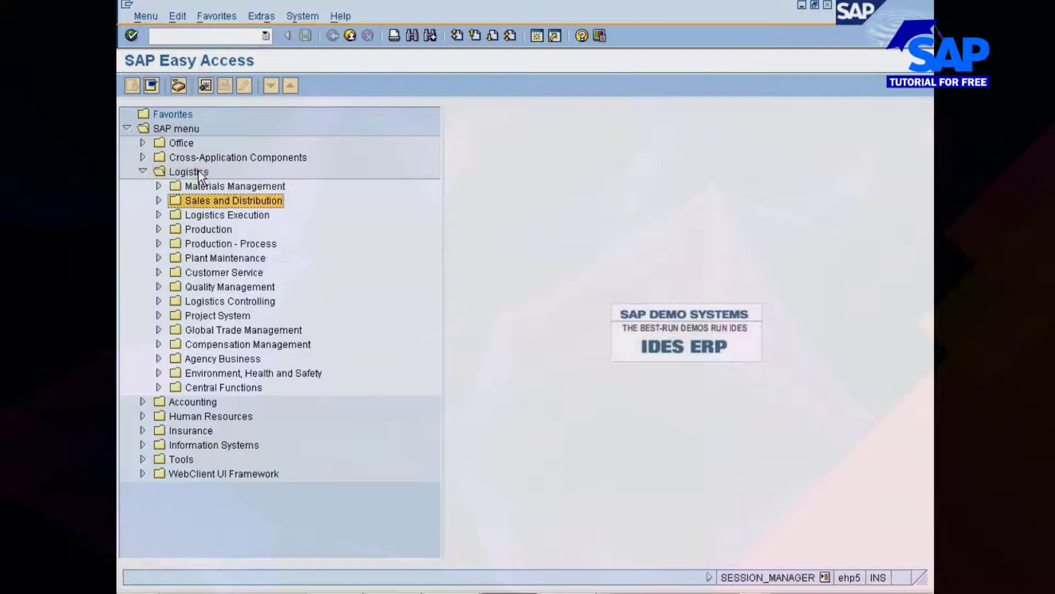
key("Up")
key("Return")
Expand the Service Entry Sheet folder under Materials Management
key("Down")
key("Down")
key("Down")
key("Down")
key("Down")
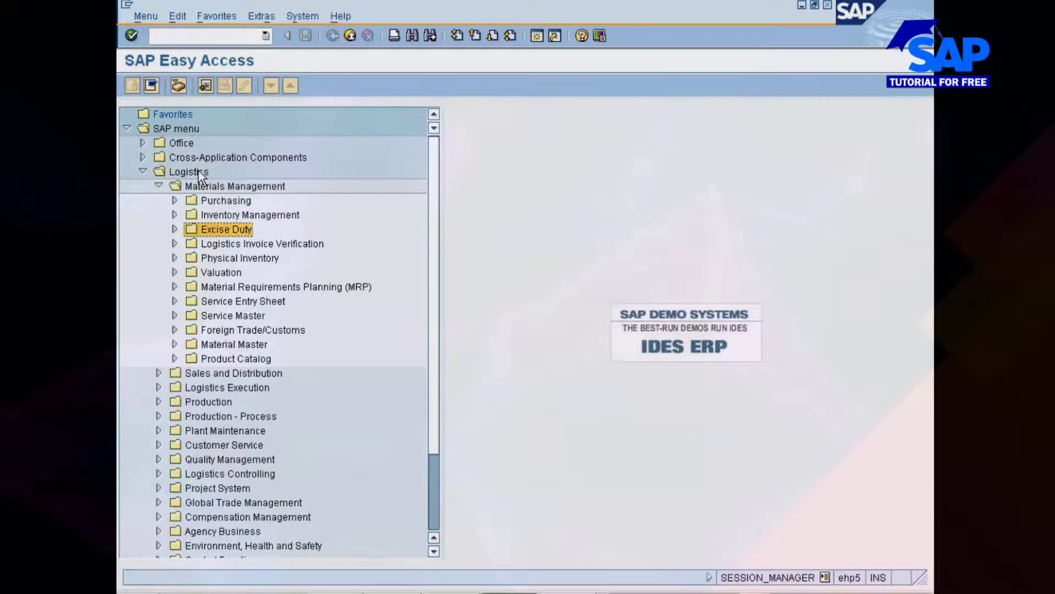
key("Down")
key("Down")
key("Down")
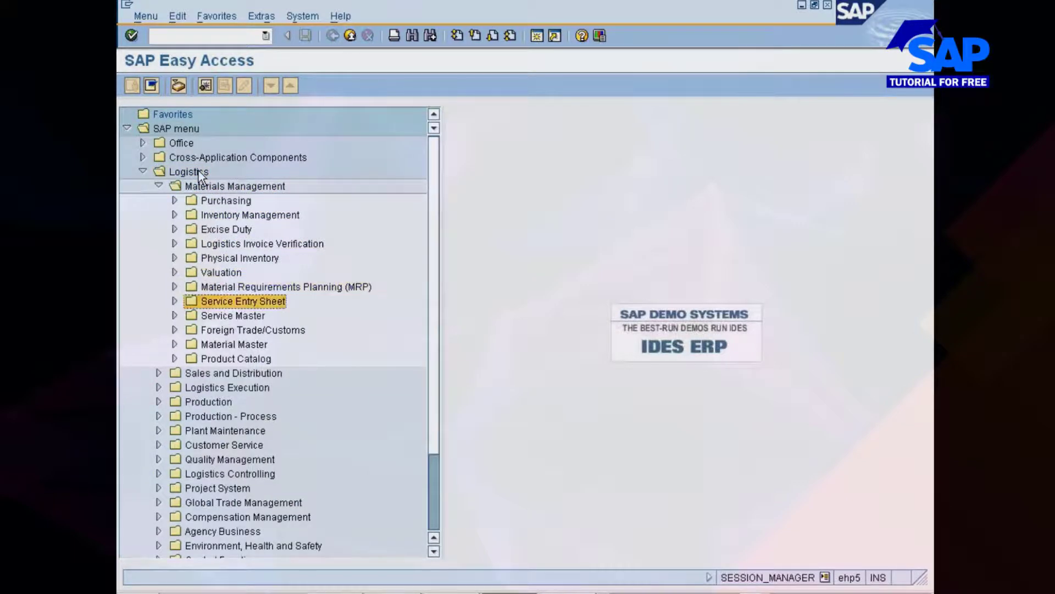
key("Return")
Expand the Environment folder under Service Entry Sheet
key("Down")
key("Down")
key("Down")
key("Down")
key("Down")
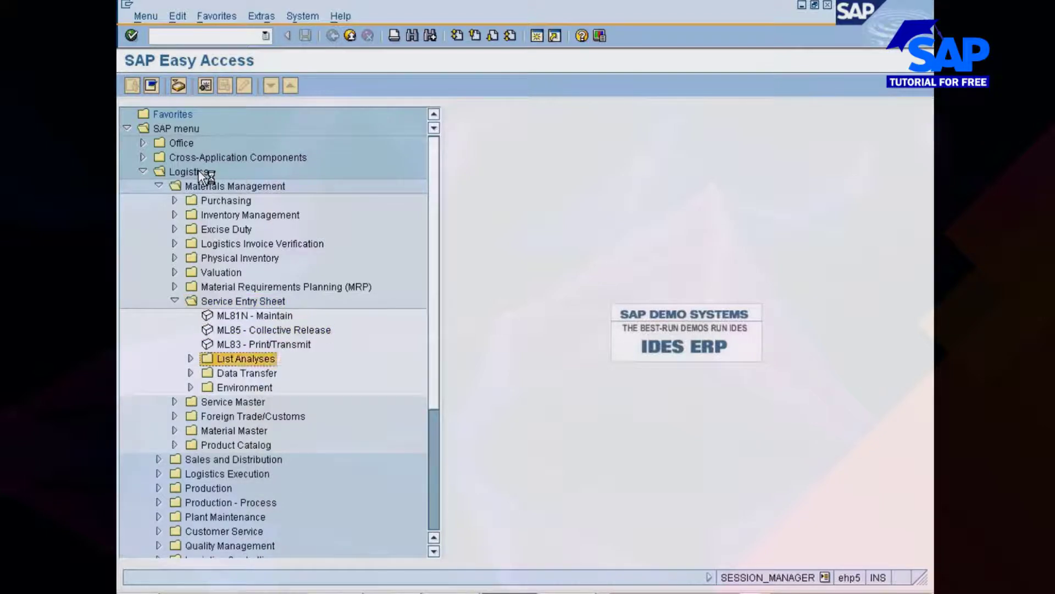
key("Down")
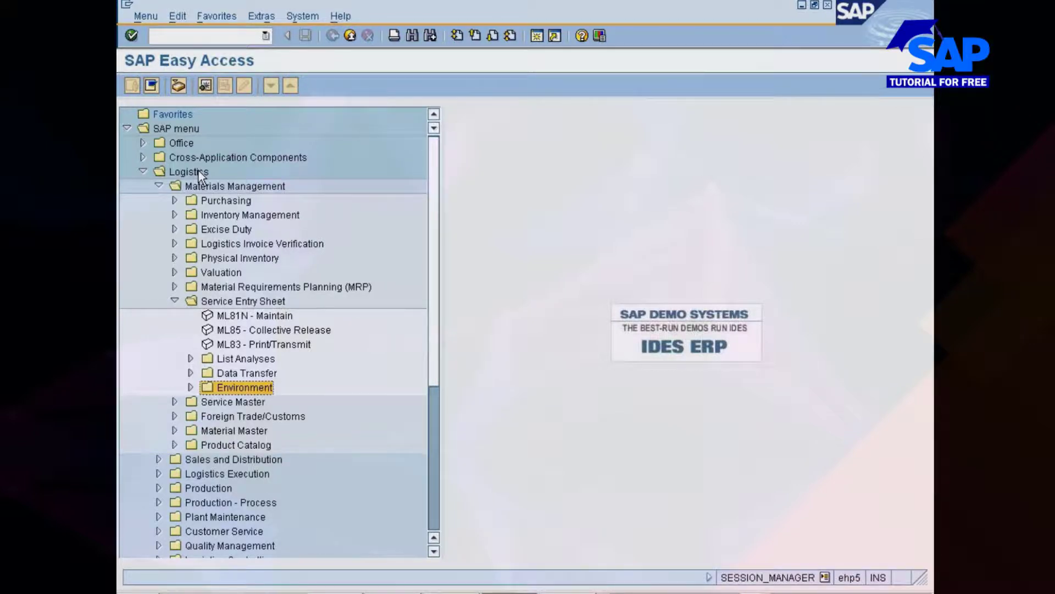
key("Right")
Expand the Messages folder under Environment and start MN13 - Create for entry sheet output condition records
key("Down")
key("Down")
key("Down")
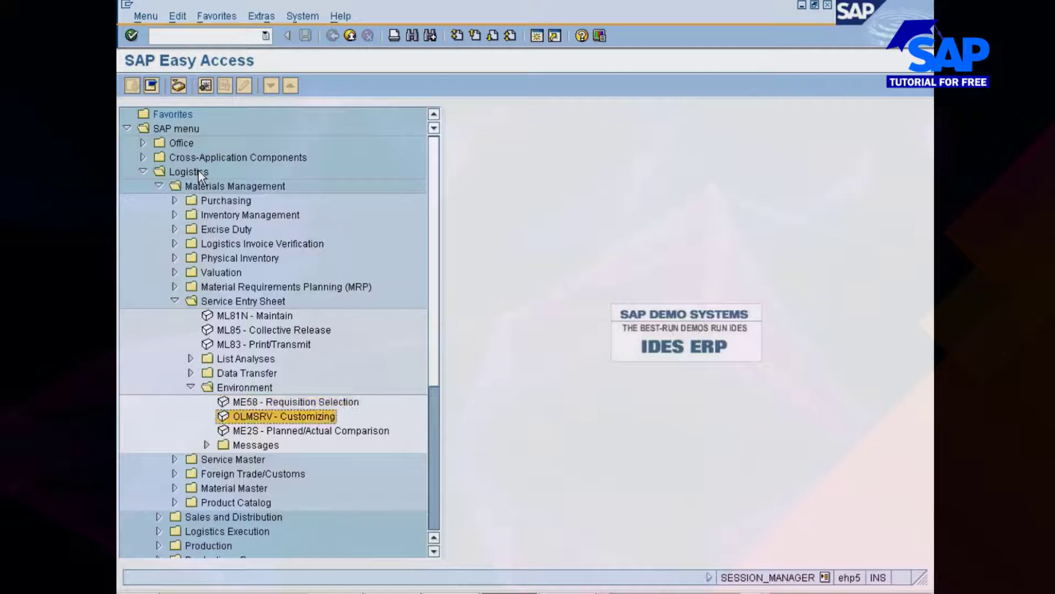
key("Down")
key("Down")
key("Up")
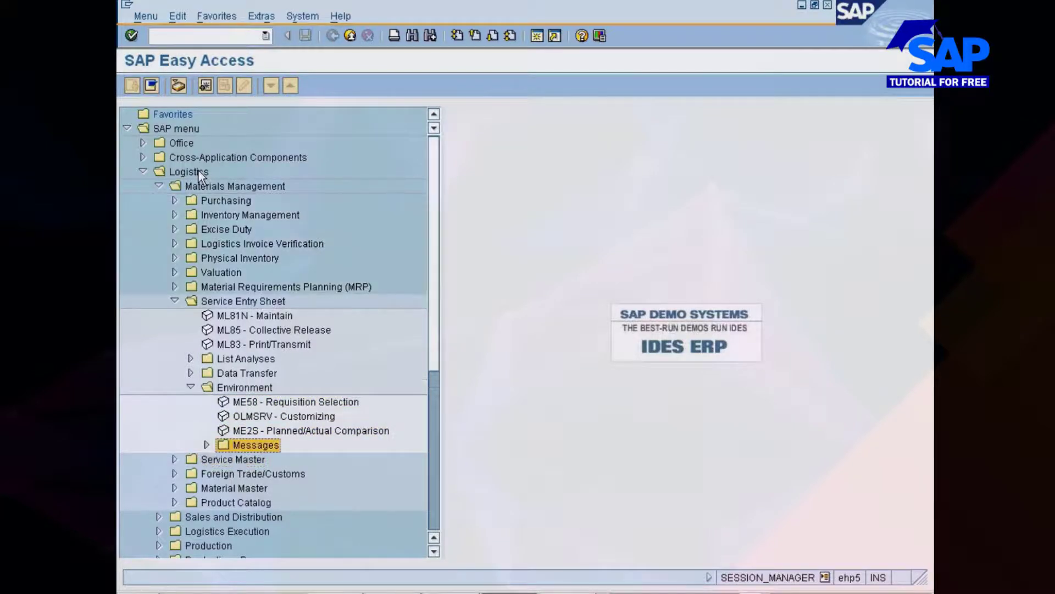
key("Right")
key("Down")
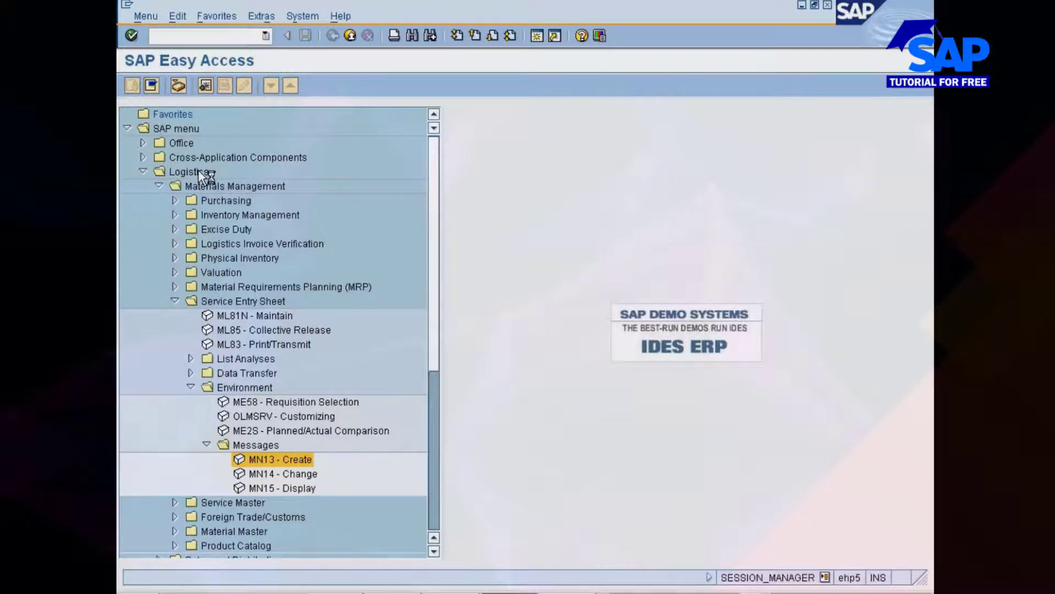
key("Return")
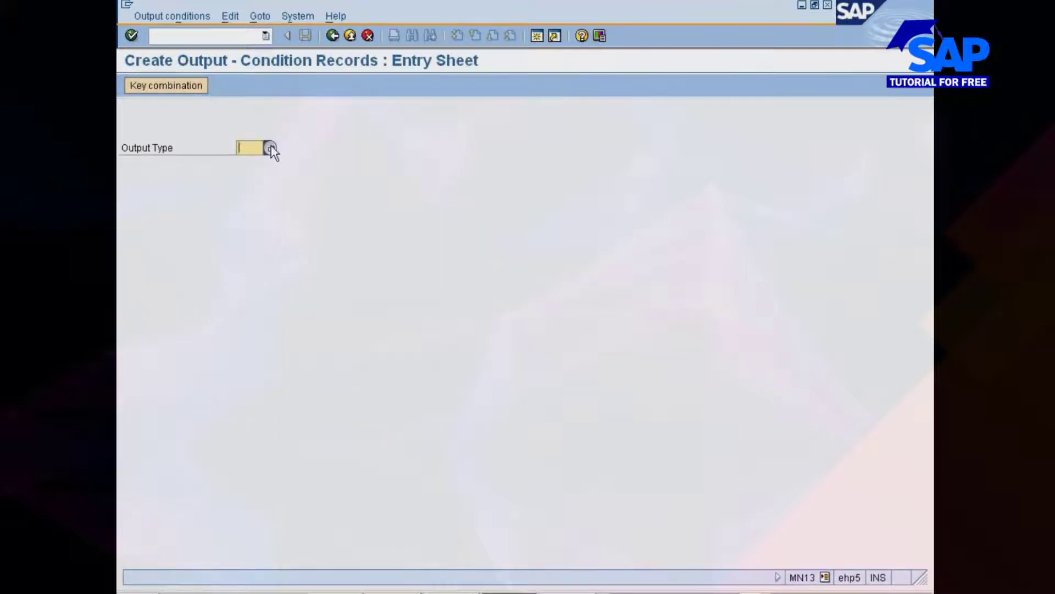
Choose output type NEU with the key combination Output Determination: DocumentType/Purch.Org./Material Group
left_click(271, 147)
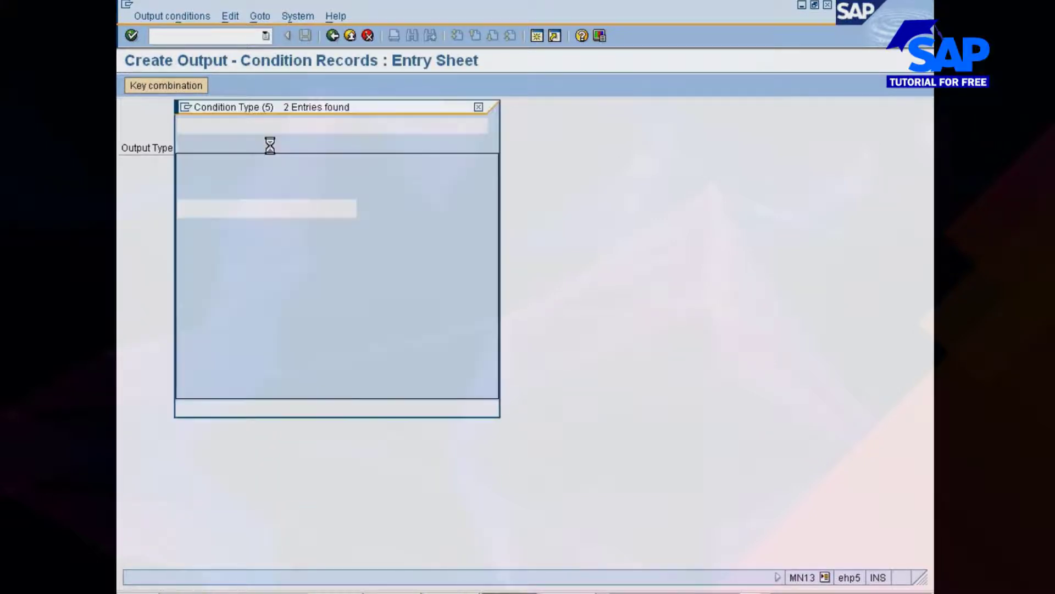
double_click(202, 203)
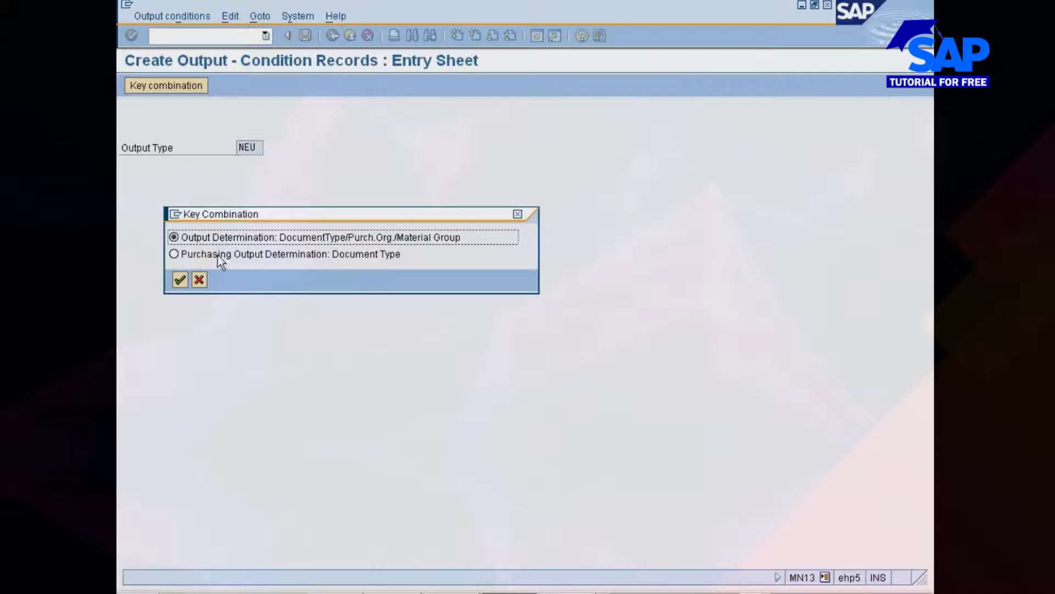
left_click(181, 276)
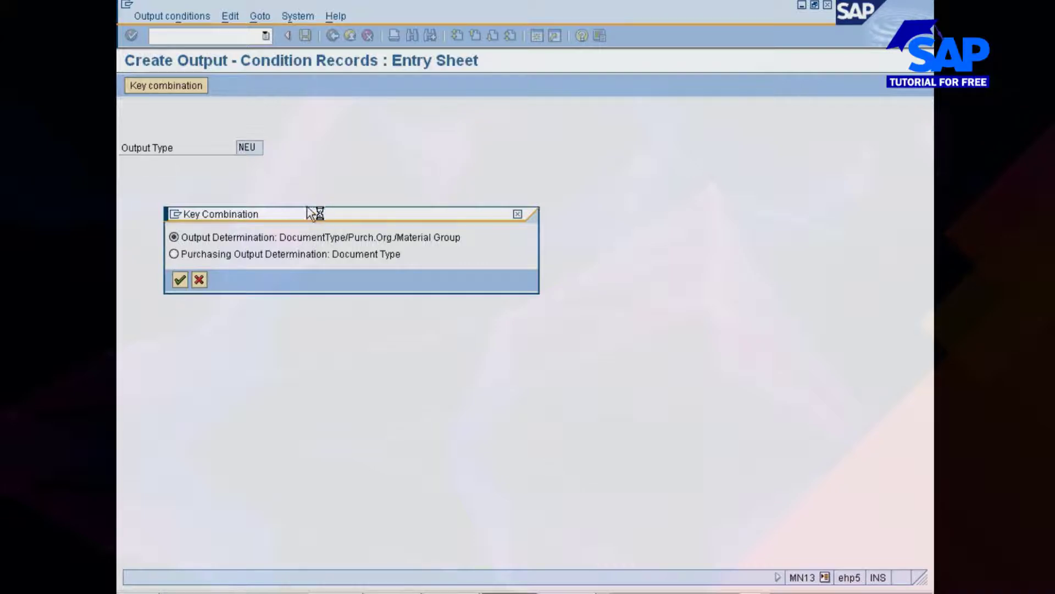
left_click_drag(301, 213, 357, 167)
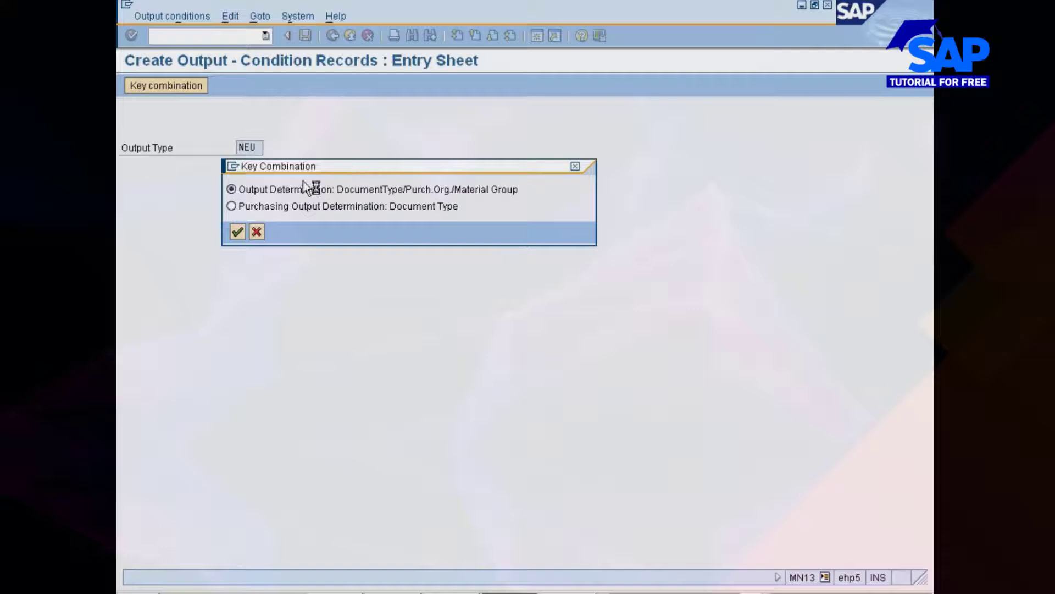
left_click_drag(324, 165, 413, 154)
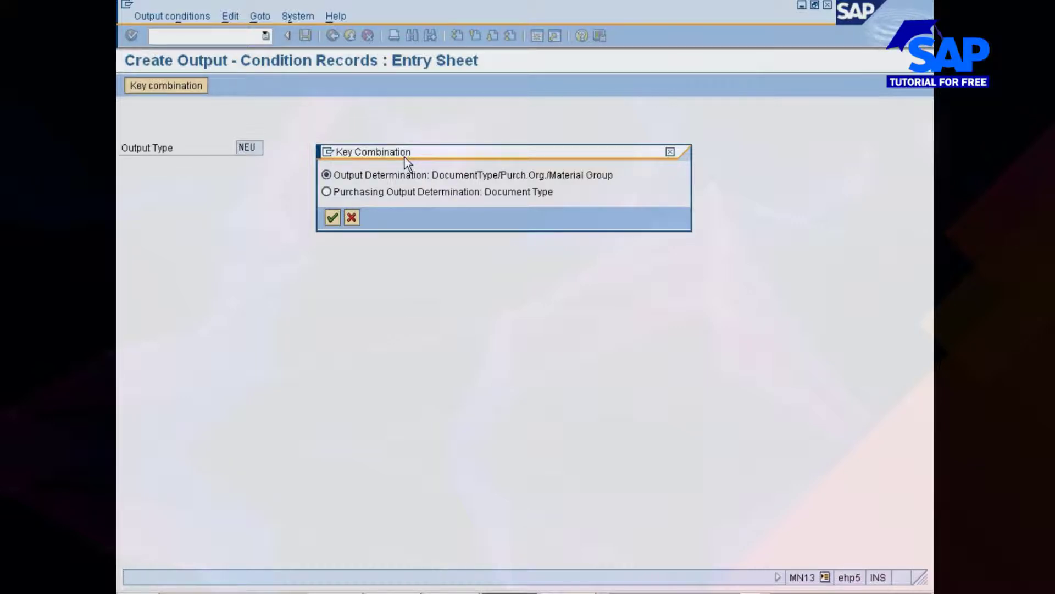
left_click(330, 221)
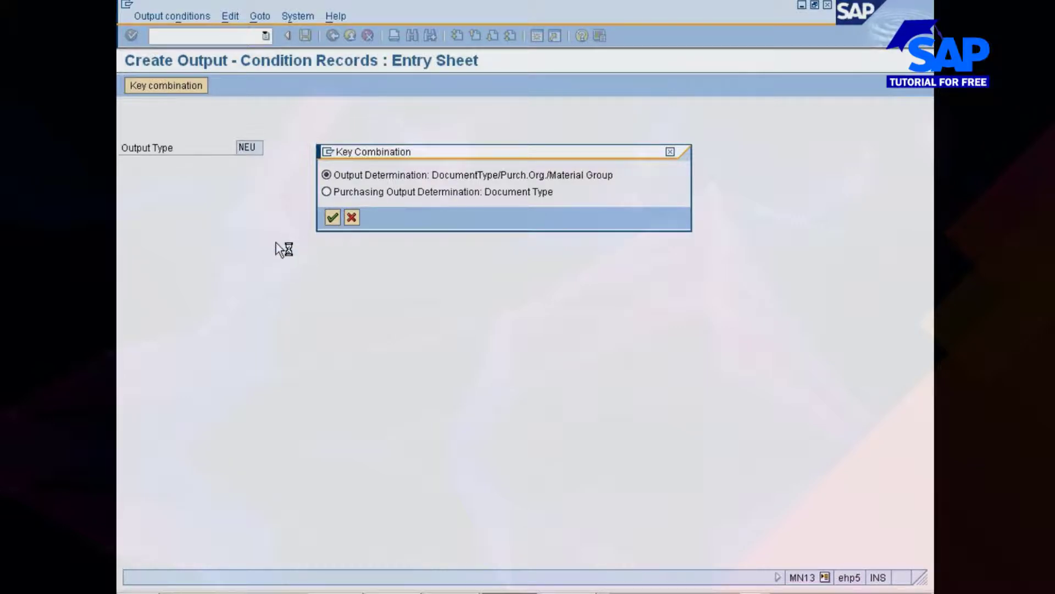
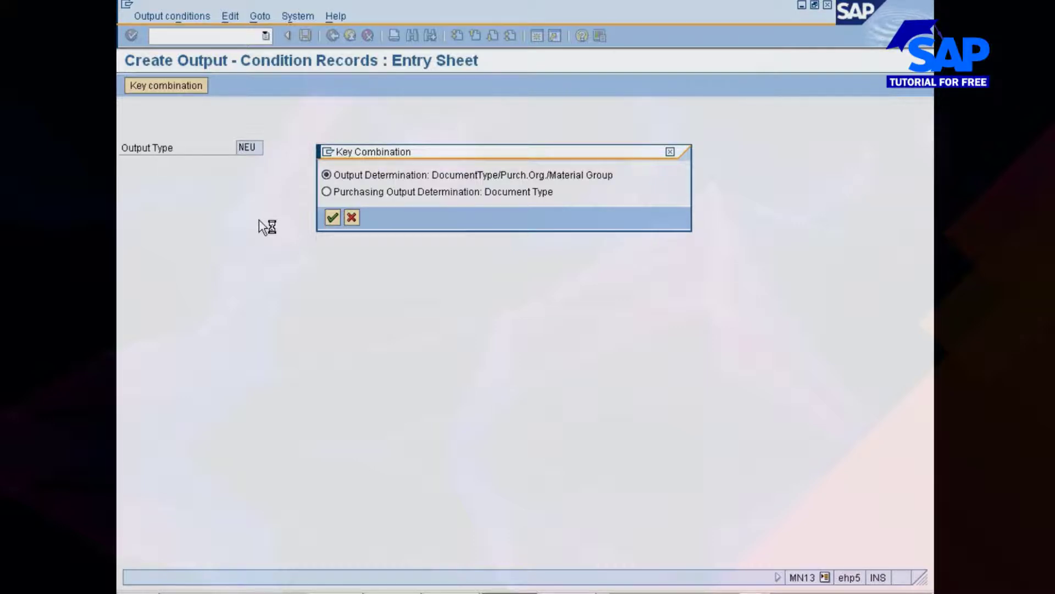
left_click_drag(412, 145, 450, 133)
left_click(384, 197)
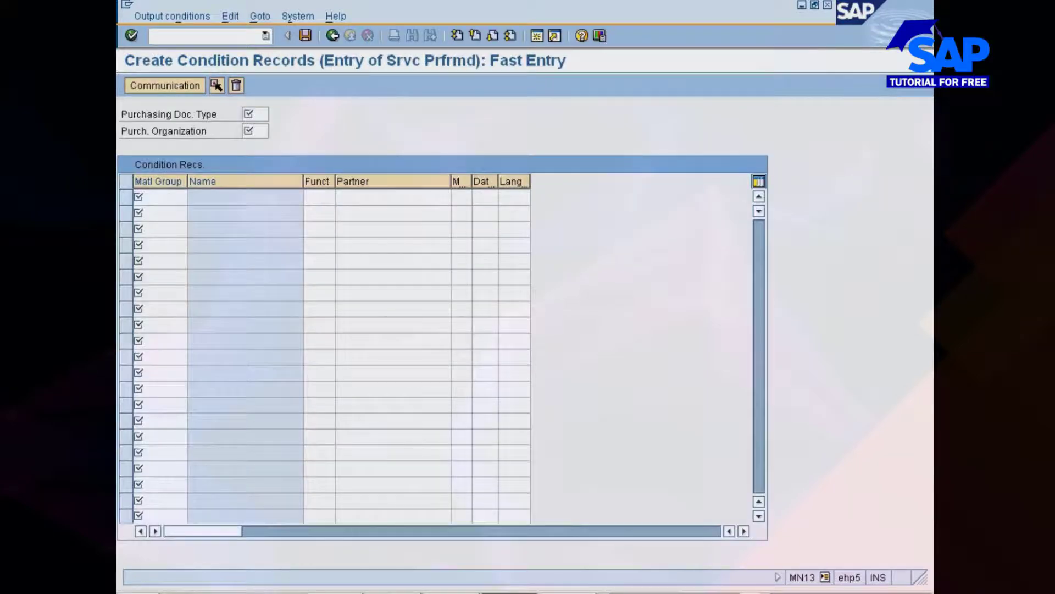
Set the condition records' purchasing document type to ZNPO and the purchasing organization to 777C
left_click(256, 114)
left_click(275, 113)
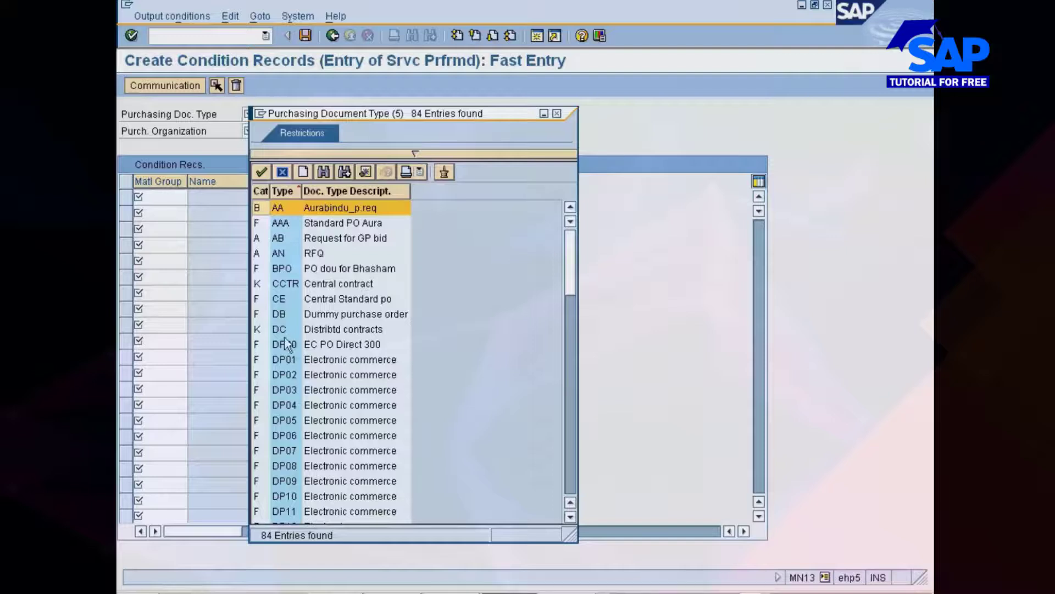
left_click(286, 192)
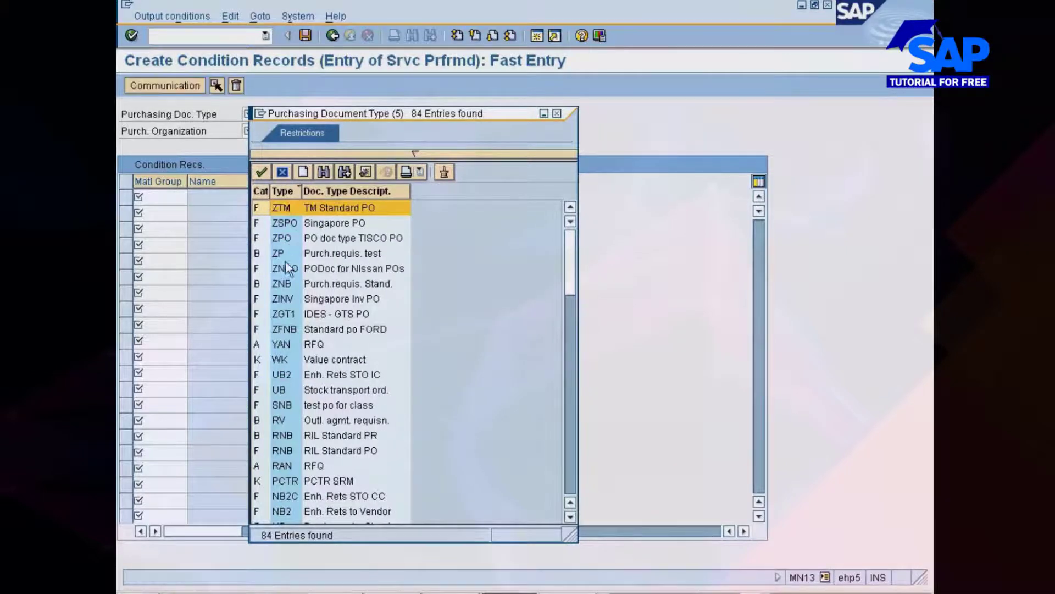
double_click(283, 272)
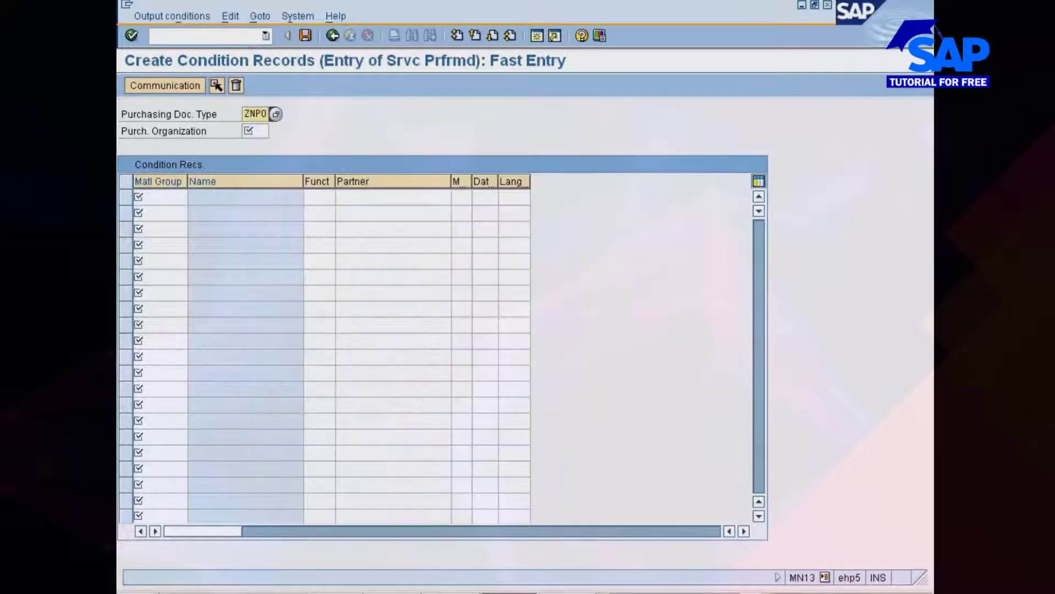
left_click(254, 131)
type("777")
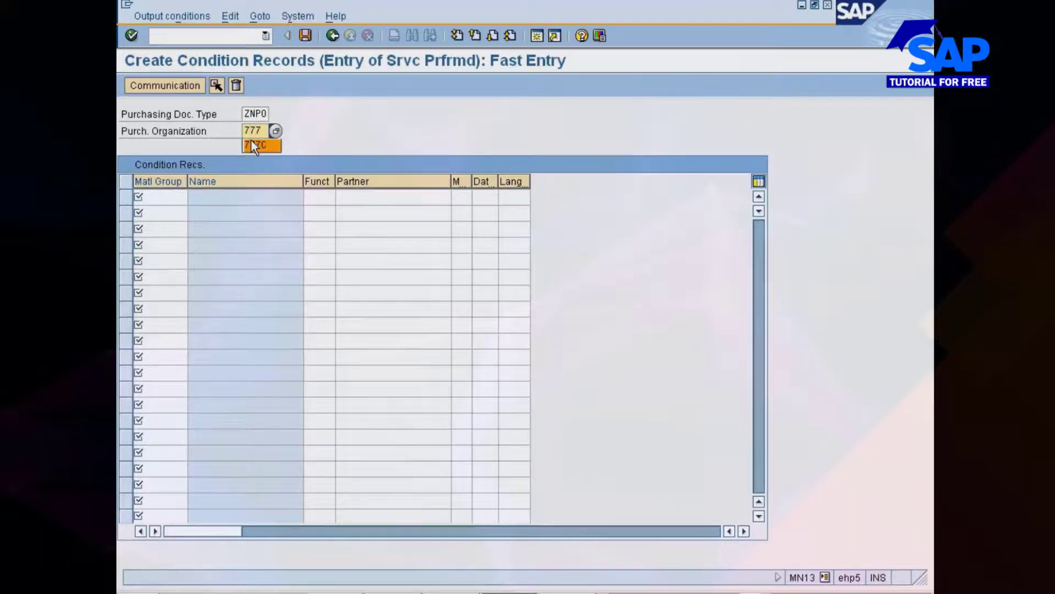
left_click(254, 146)
key("Return")
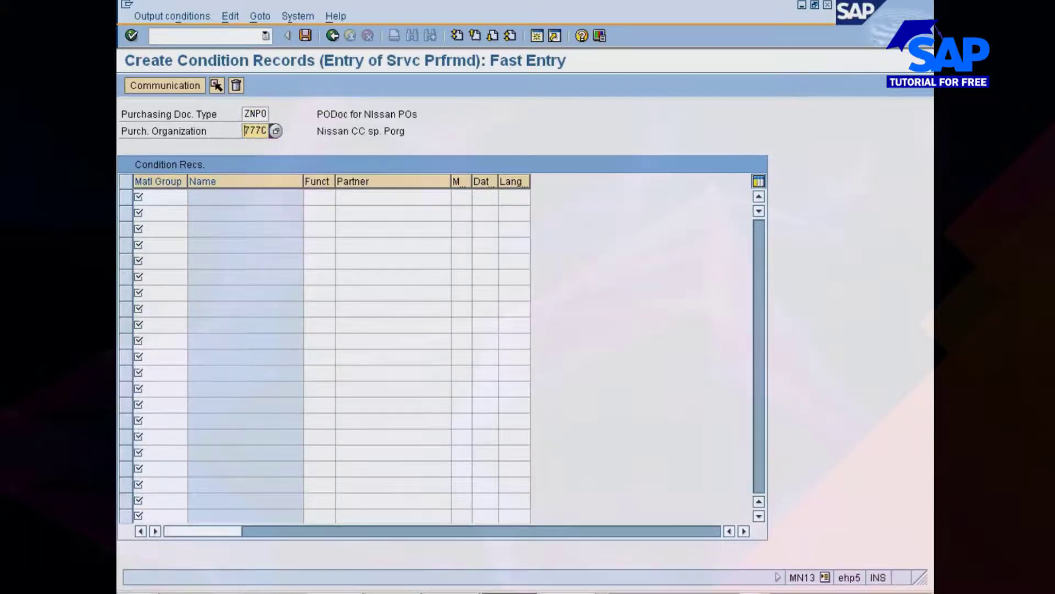
Choose material group 007 (Services) for the first condition record
left_click(194, 198)
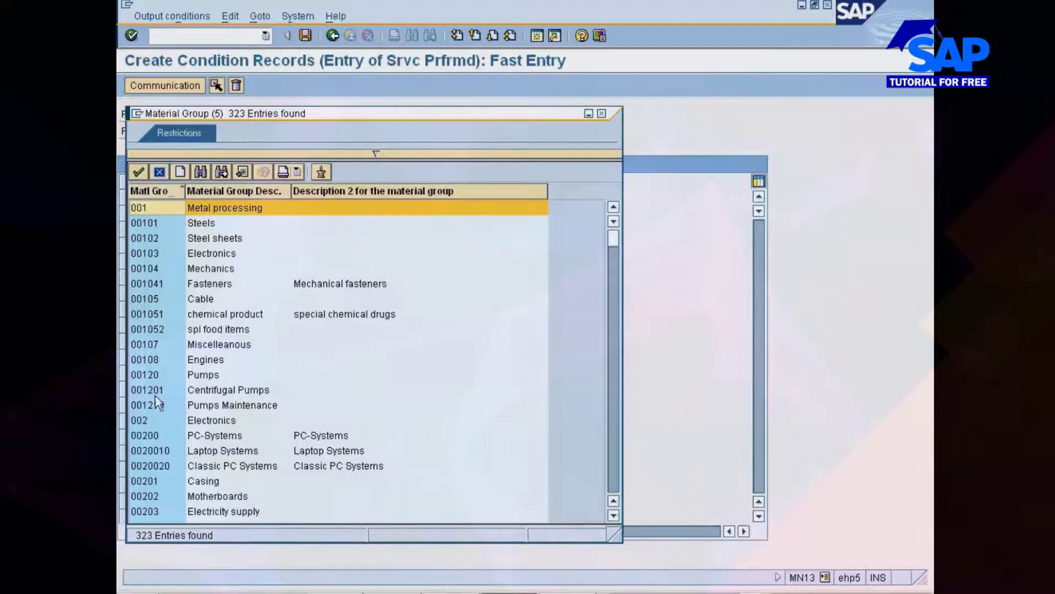
scroll(160, 478, "down", 5)
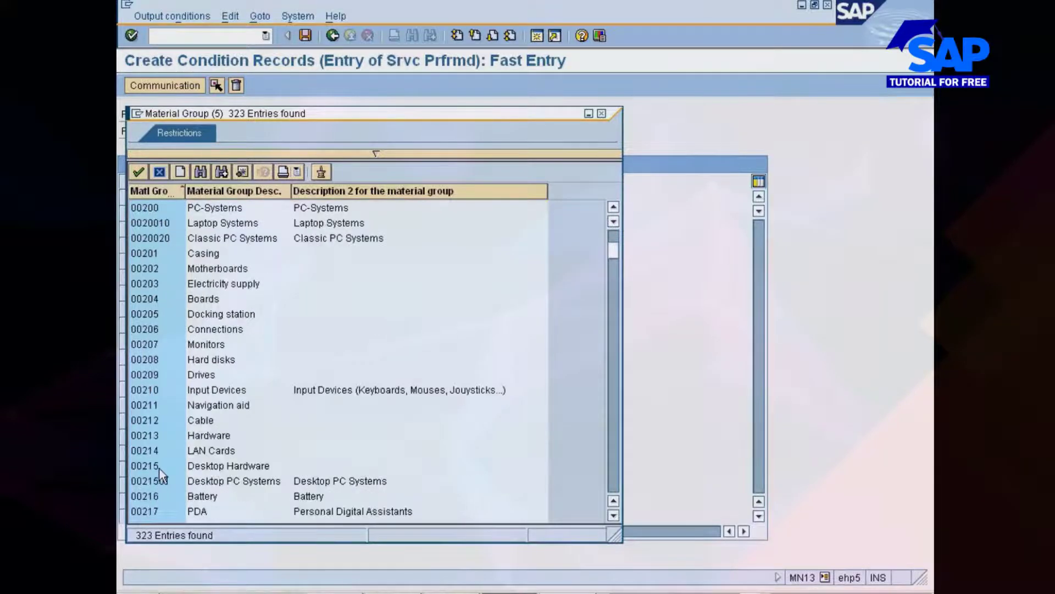
left_click(151, 189)
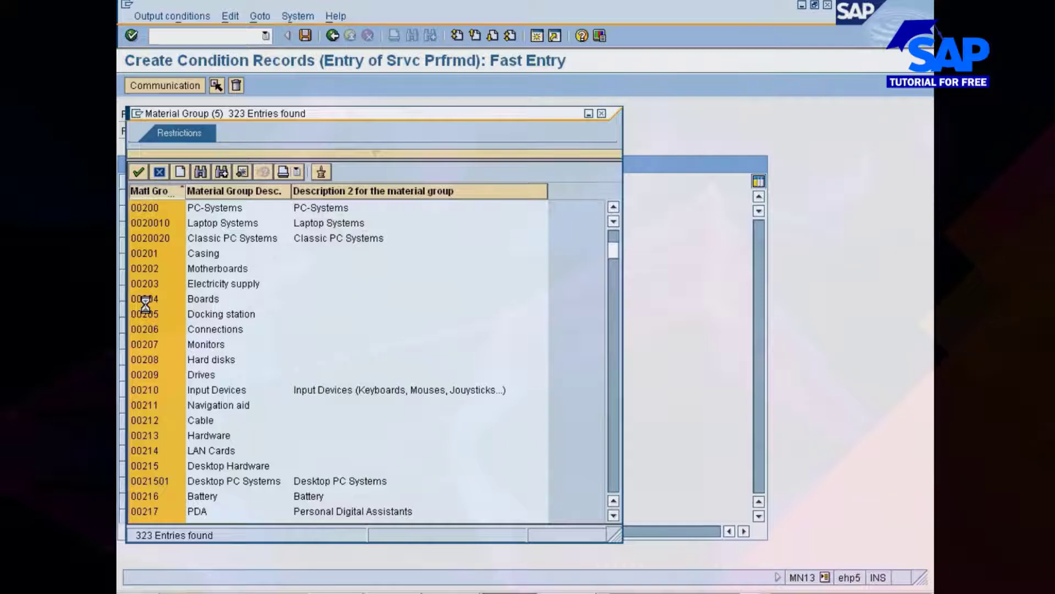
left_click(156, 191)
scroll(164, 420, "down", 1)
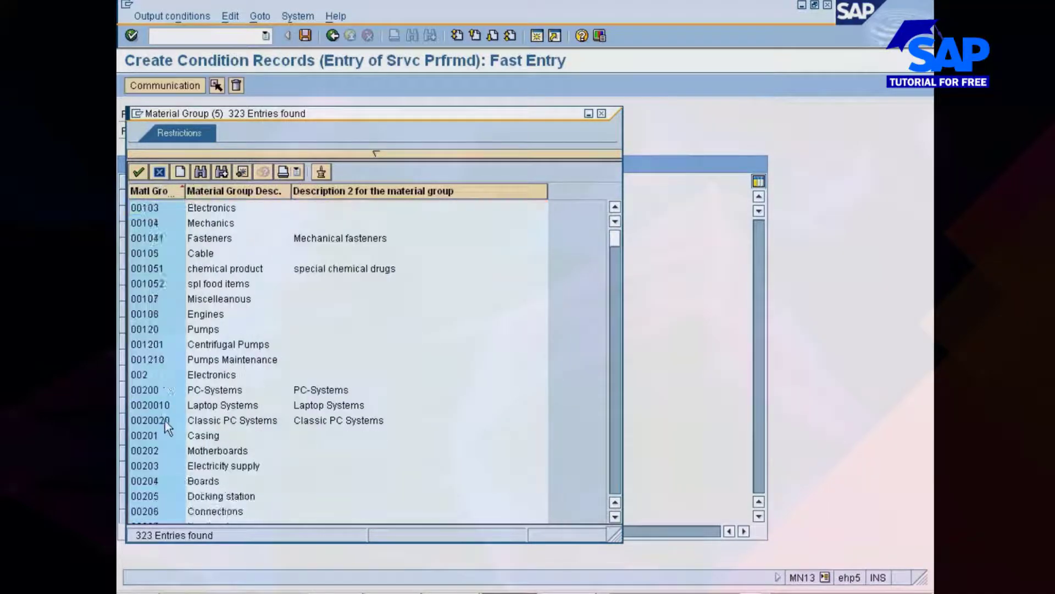
scroll(162, 414, "down", 20)
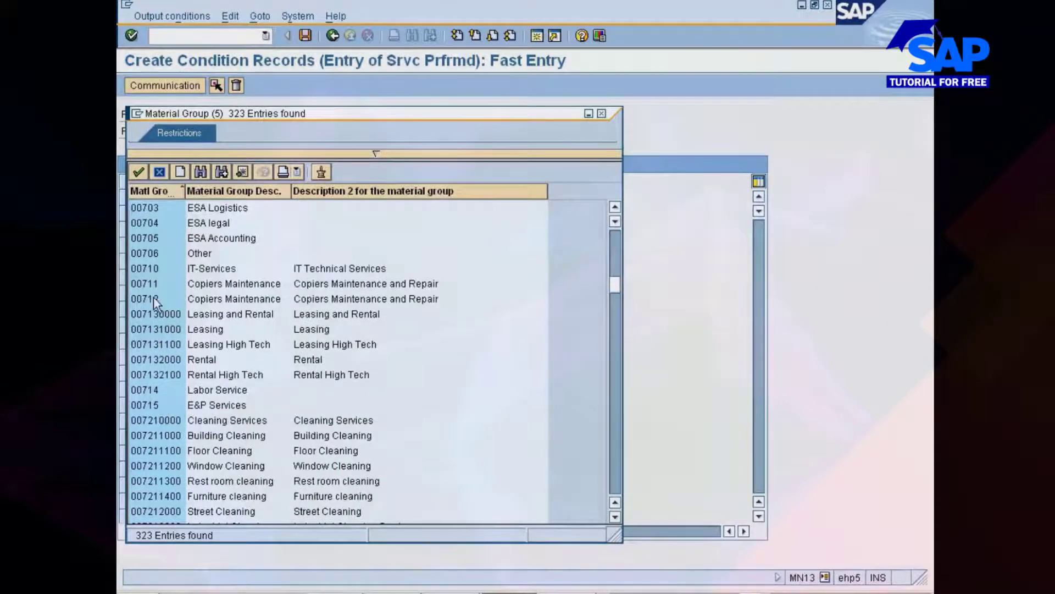
scroll(157, 298, "up", 2)
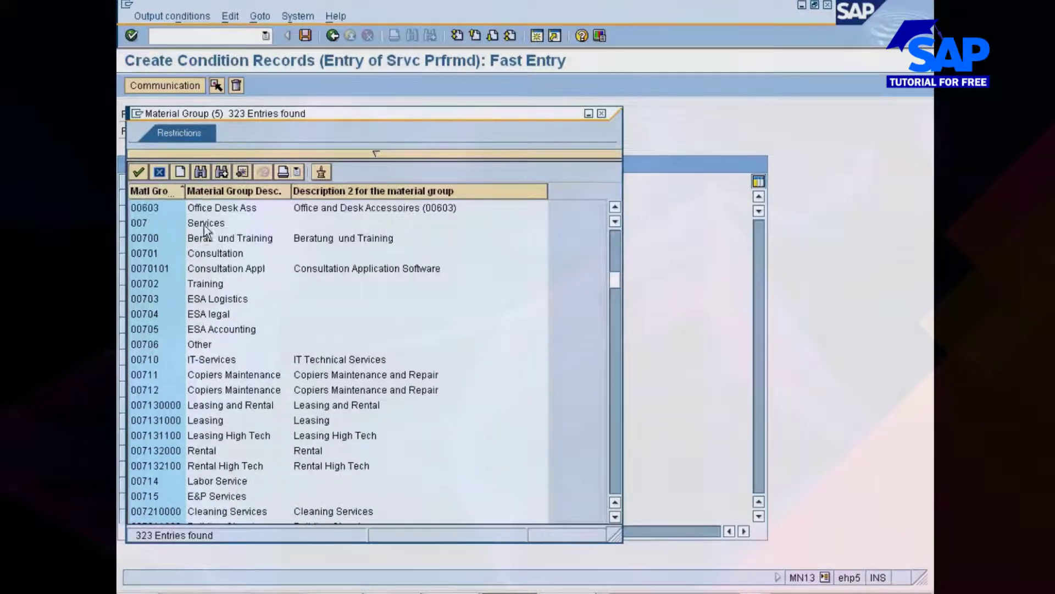
double_click(203, 226)
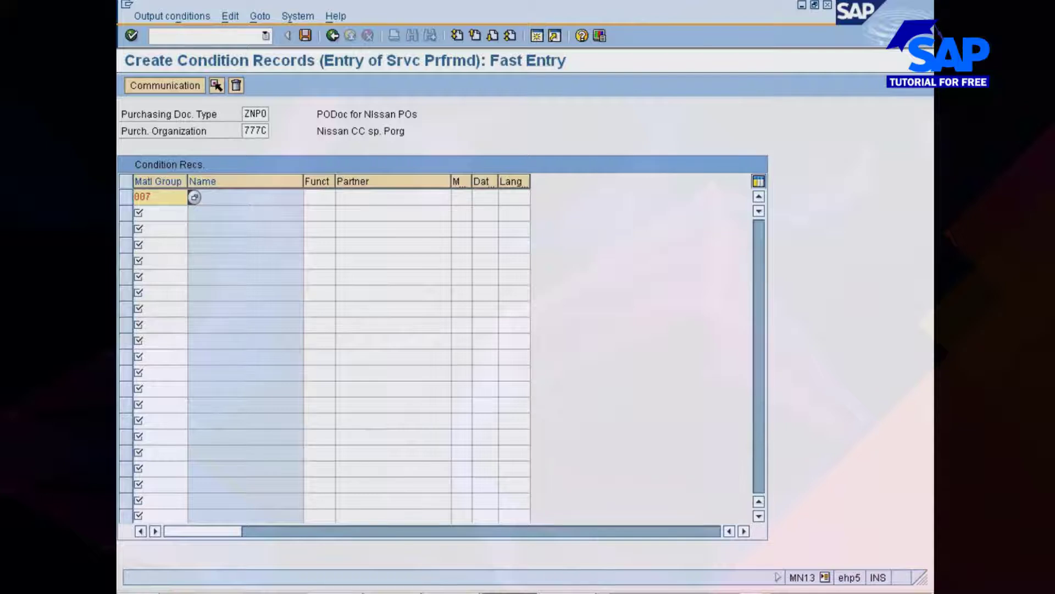
key("Return")
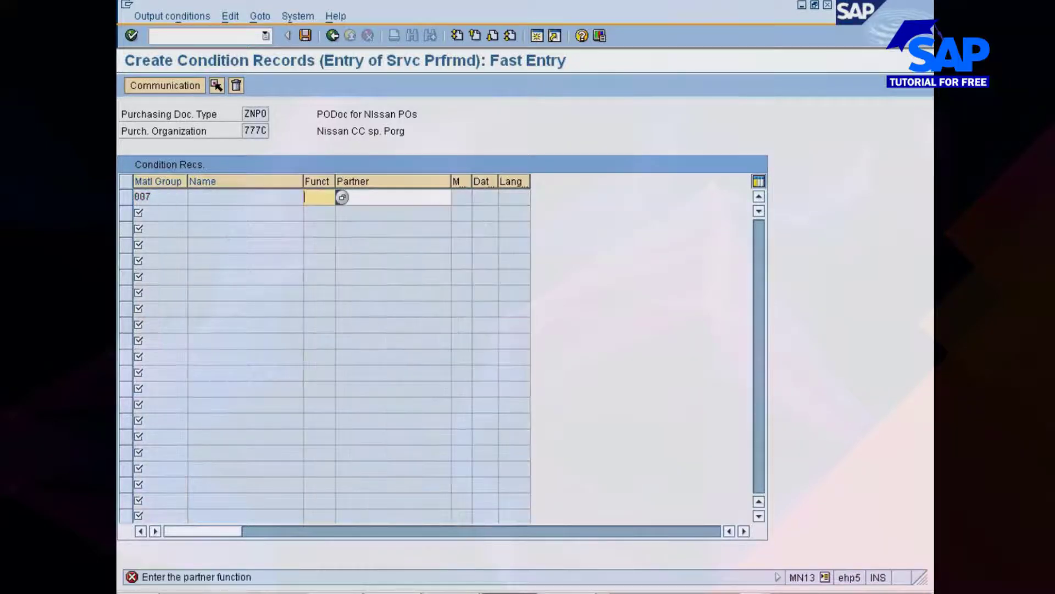
Set the record's partner function to VN, medium to 1, dispatch time to 4 (send immediately) and language to EN
type("VN")
key("Return")
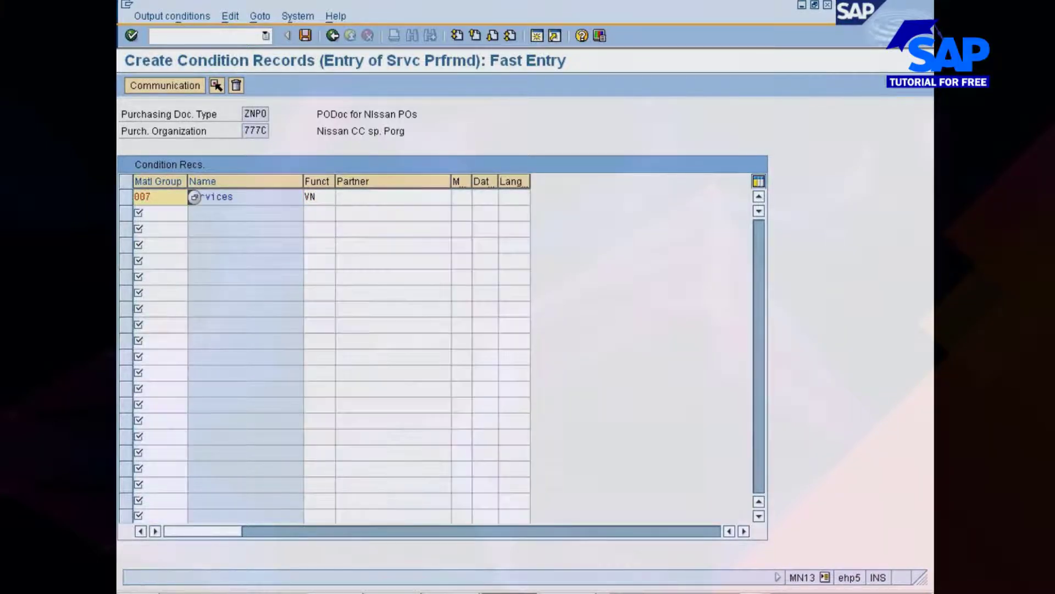
left_click(461, 196)
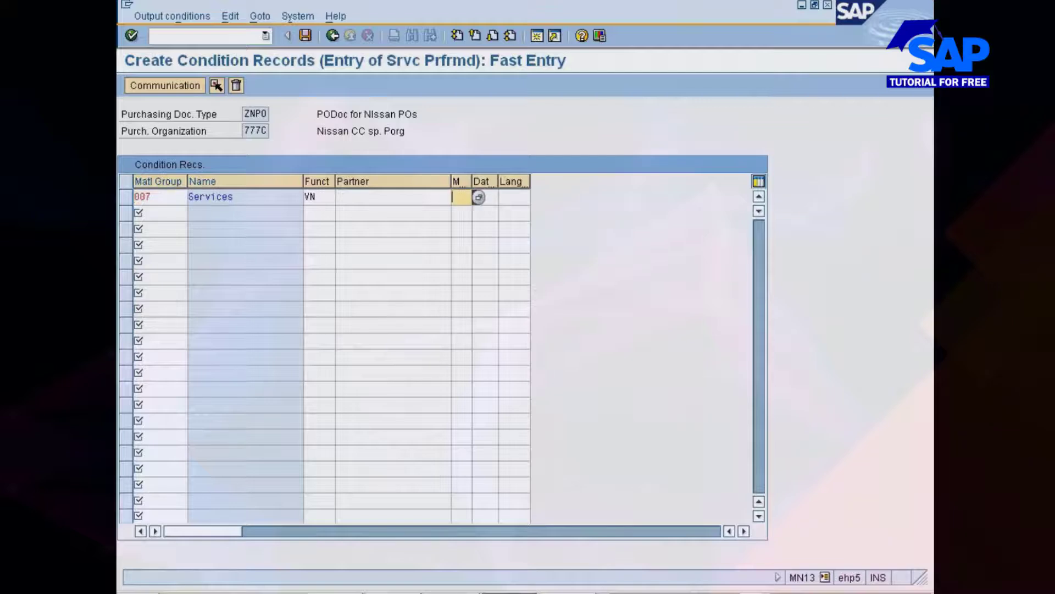
type("1")
key("Return")
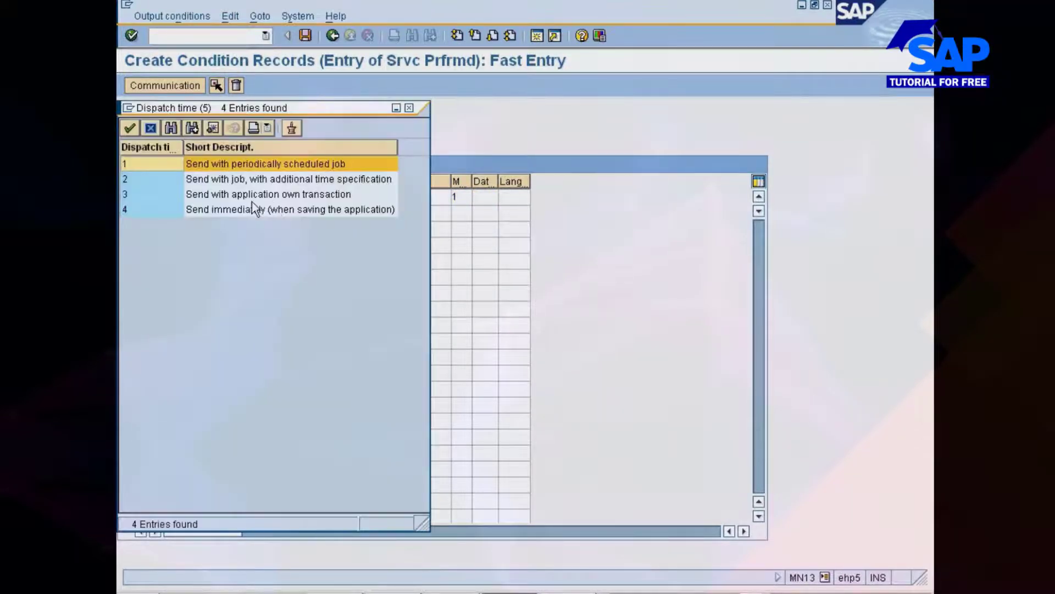
double_click(236, 209)
left_click(504, 197)
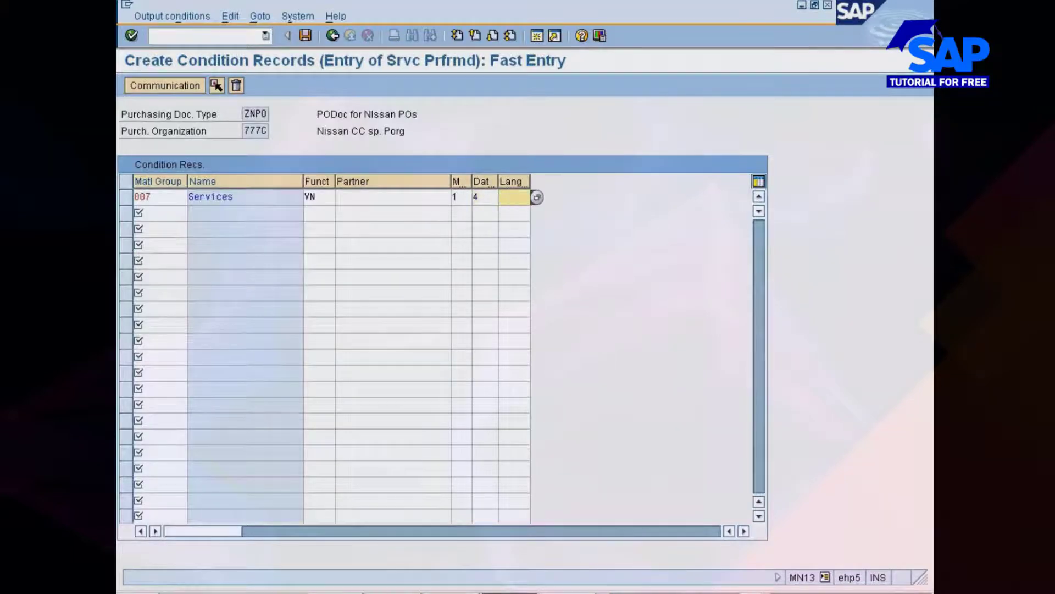
type("e")
left_click(510, 212)
key("Return")
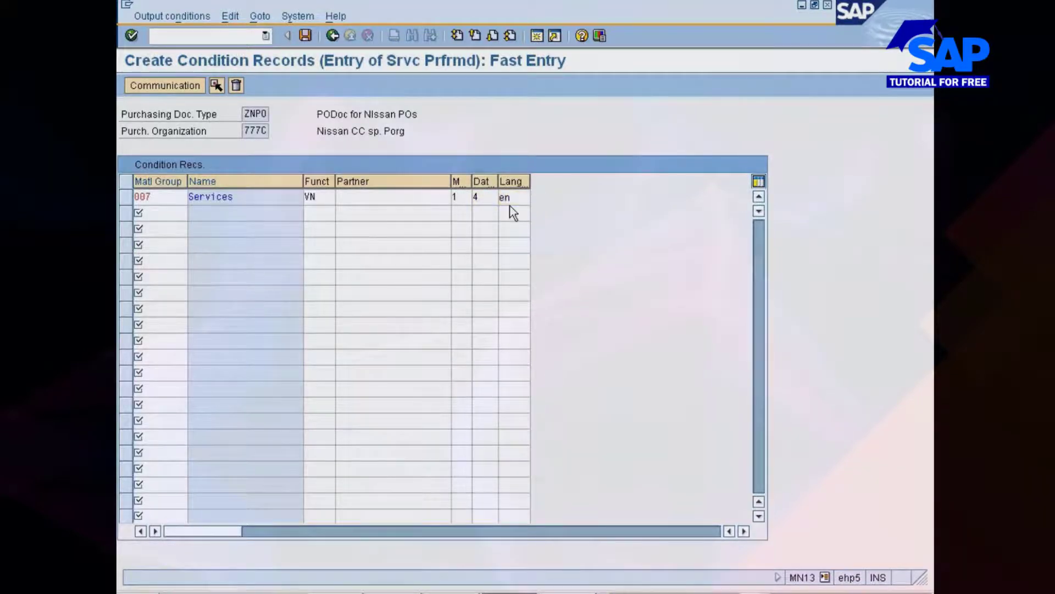
In the record's communication data, set output device LP01 with Print immediately enabled, and save the condition record
left_click(126, 196)
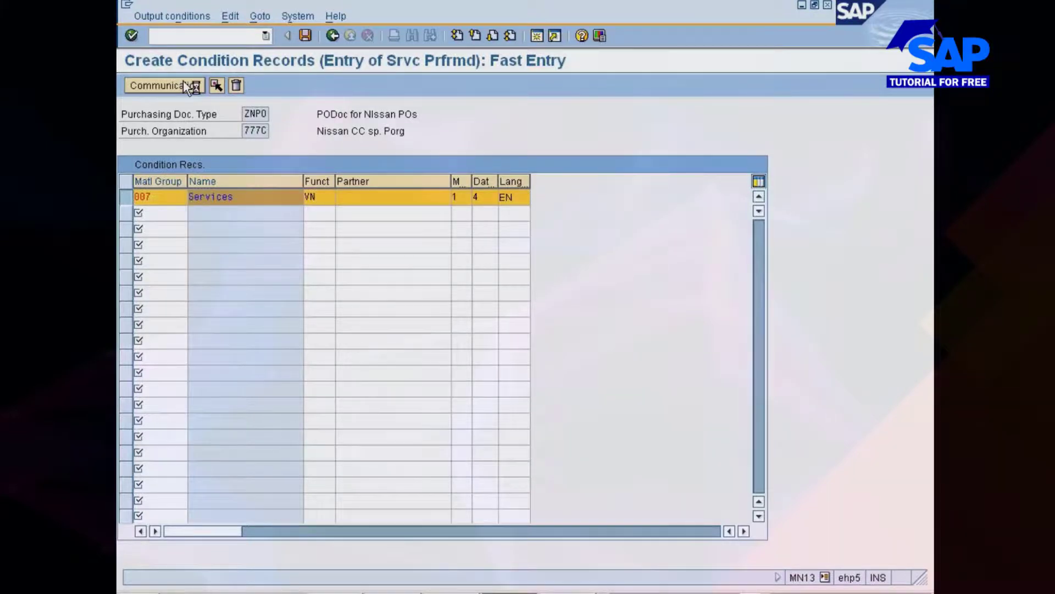
left_click(183, 82)
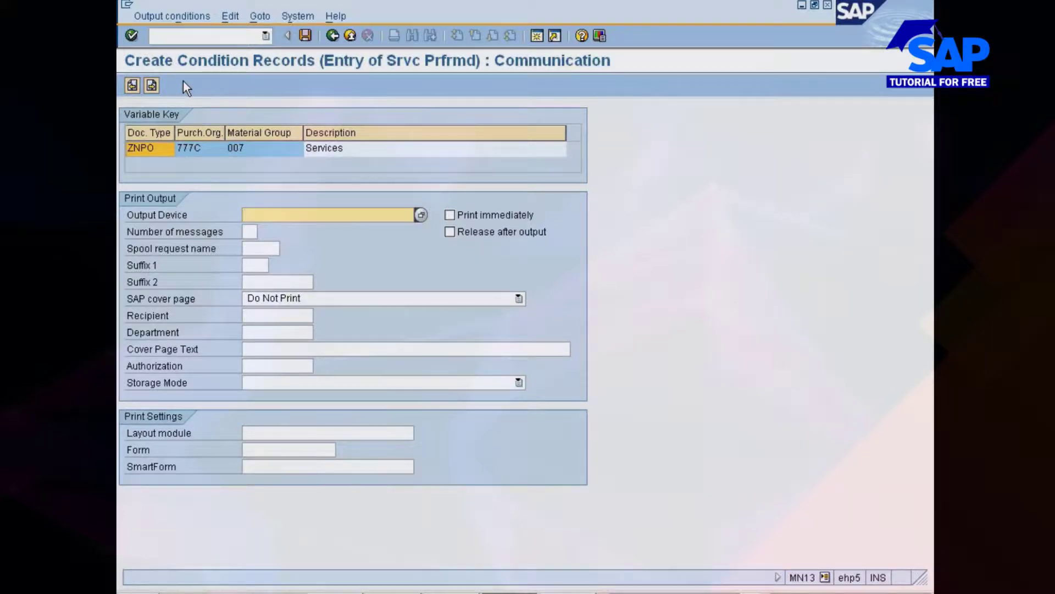
type("lp")
key("Down")
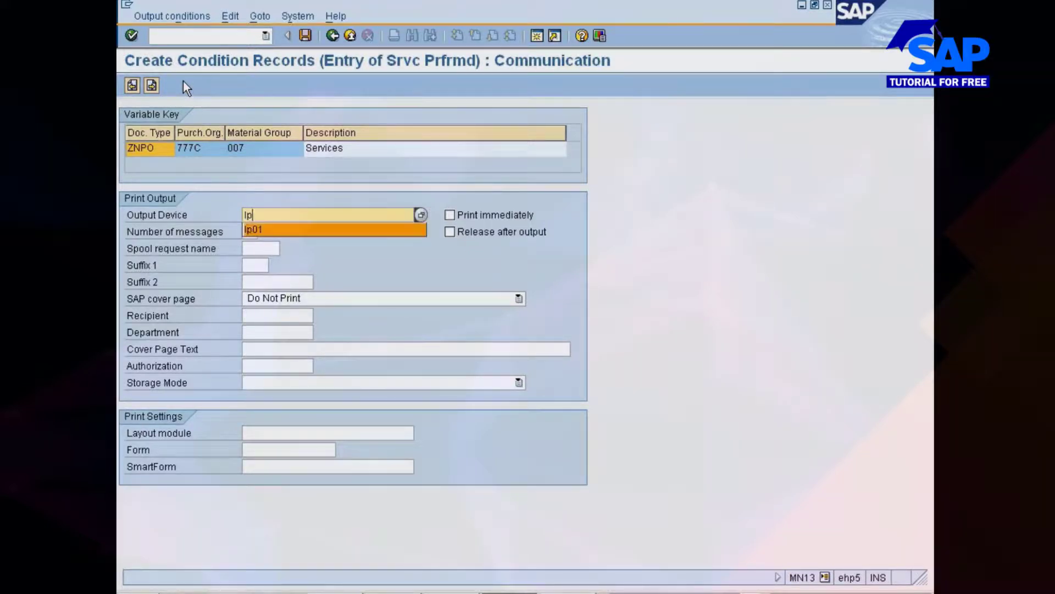
key("Return")
key("Return")
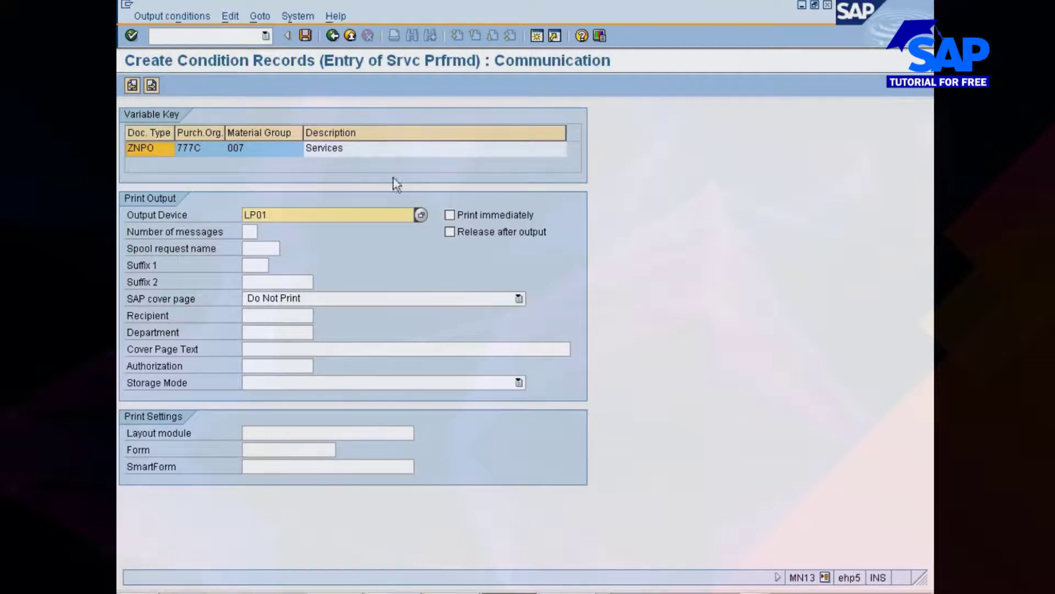
left_click(465, 216)
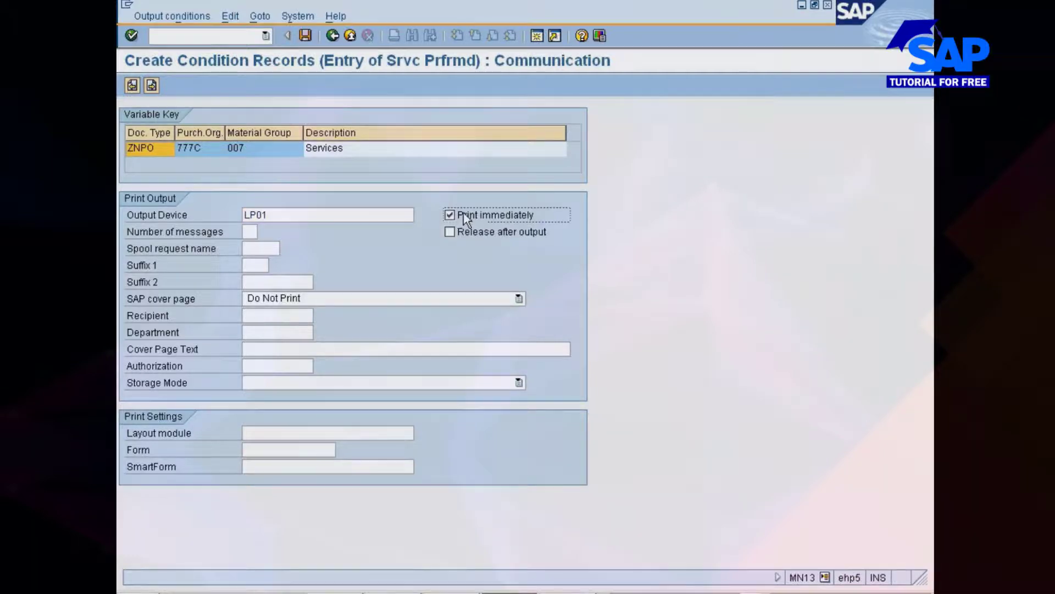
left_click(306, 36)
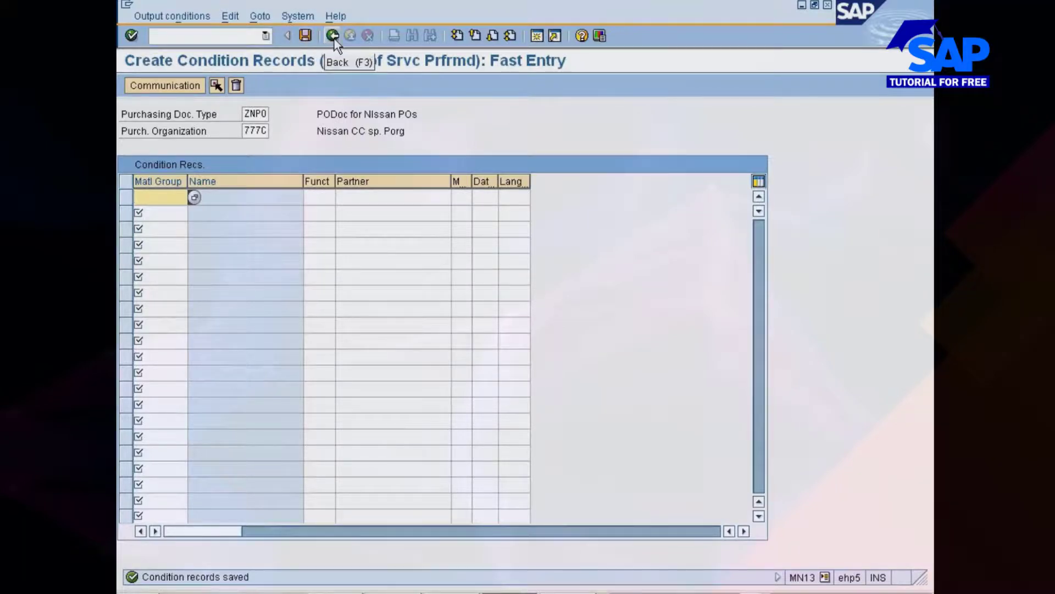
Return to output type NEU and choose the key combination Purchasing Output Determination: Document Type
left_click(333, 37)
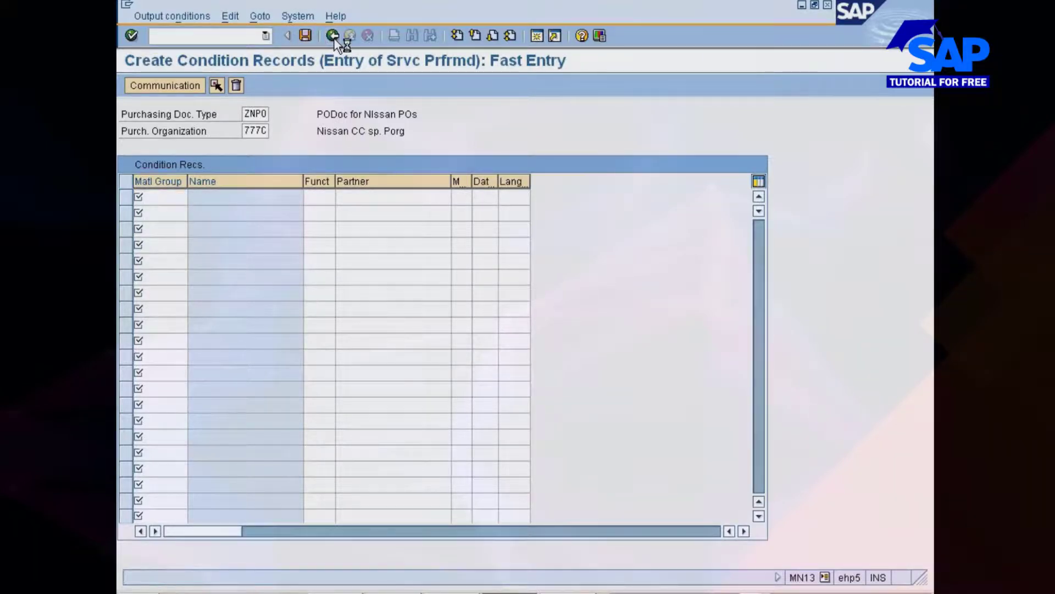
left_click(186, 83)
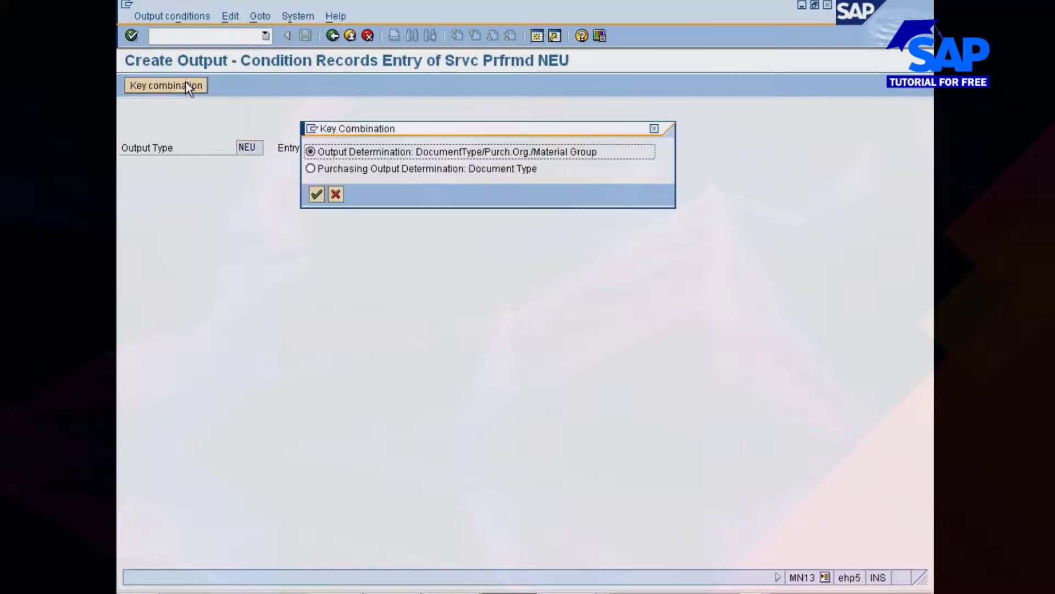
left_click(318, 167)
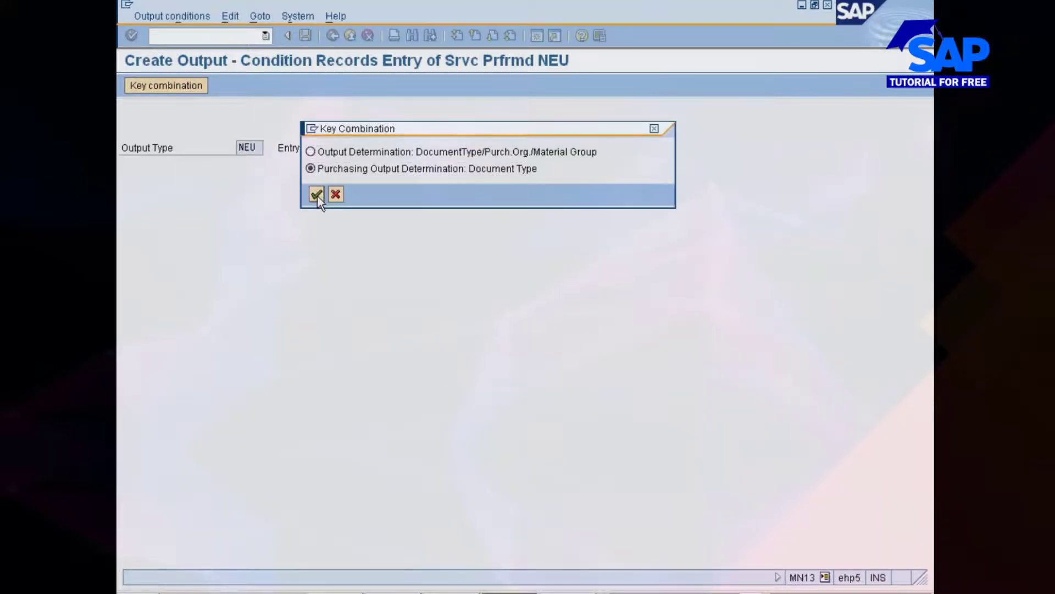
left_click(316, 194)
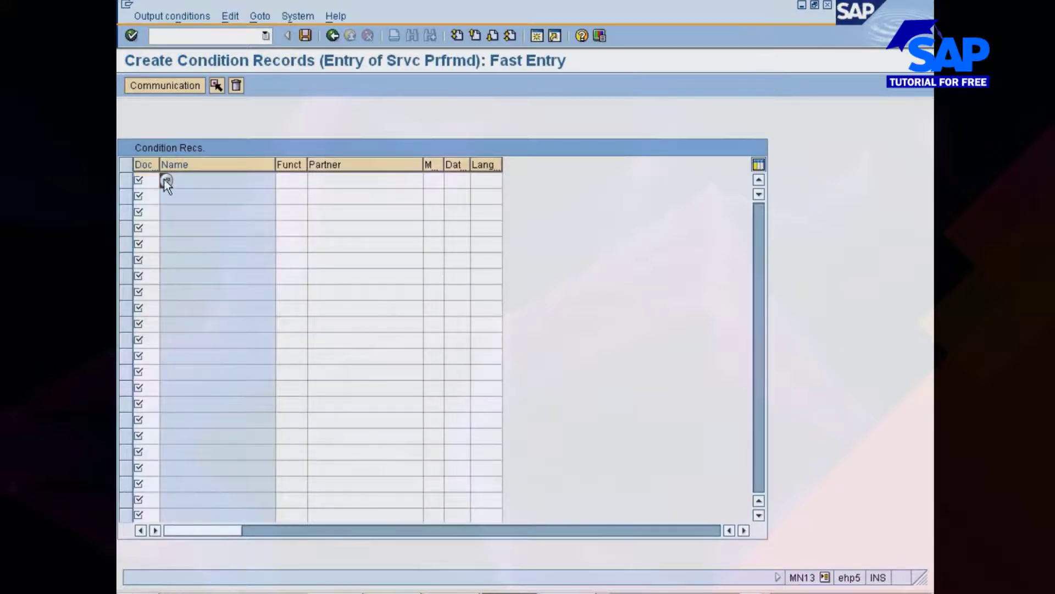
Choose purchasing document type ZNPO for the first condition record, sorting the value list by type to find it
left_click(166, 183)
left_click(166, 182)
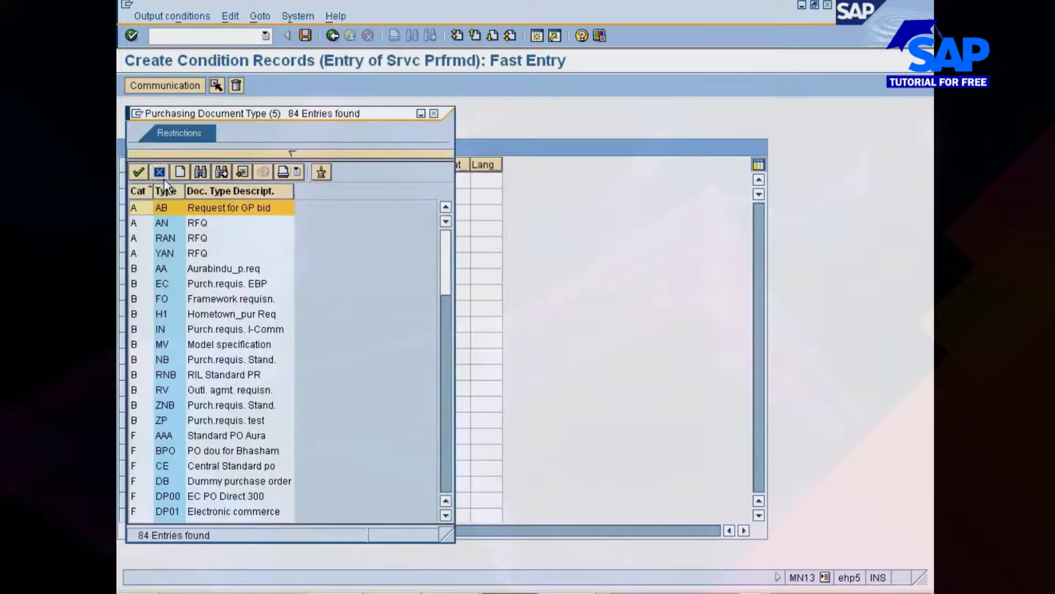
left_click(167, 191)
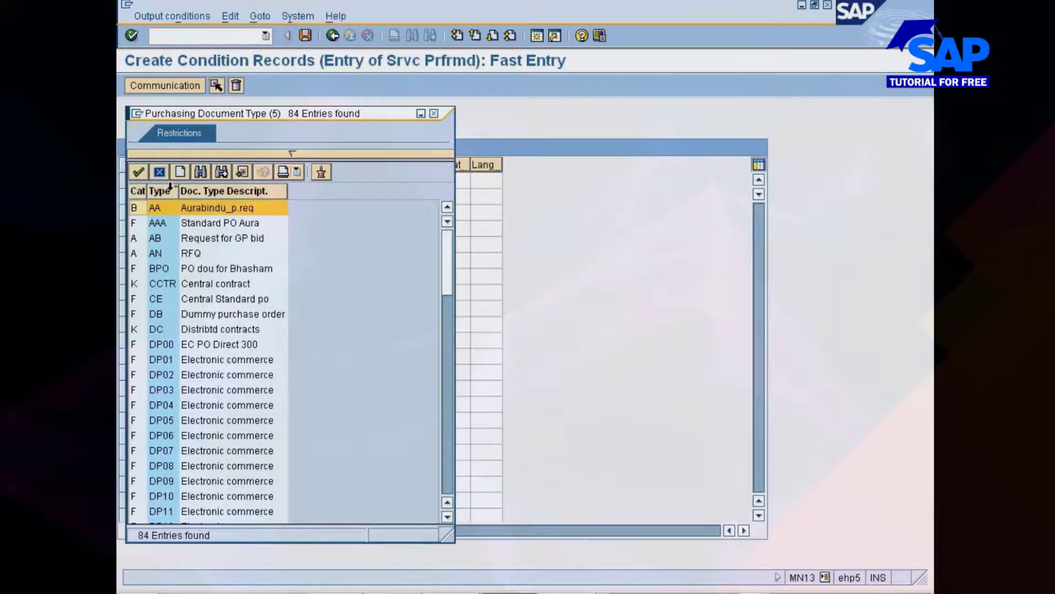
left_click(170, 189)
left_click(163, 268)
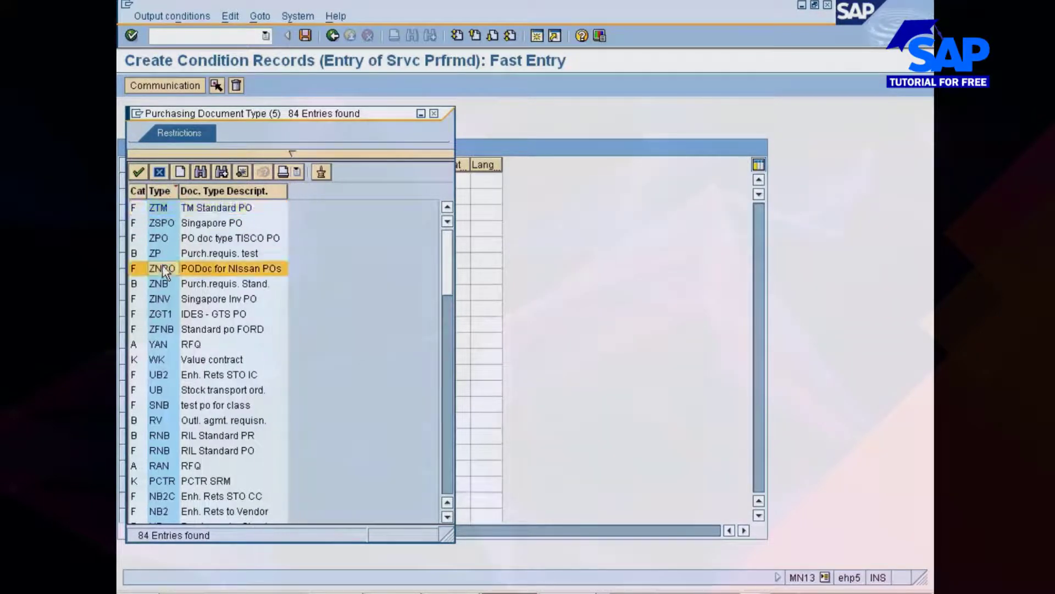
double_click(163, 267)
Give the ZNPO record partner function VN, medium 1, dispatch time 4 and language EN, save it and leave the fast entry
left_click(287, 181)
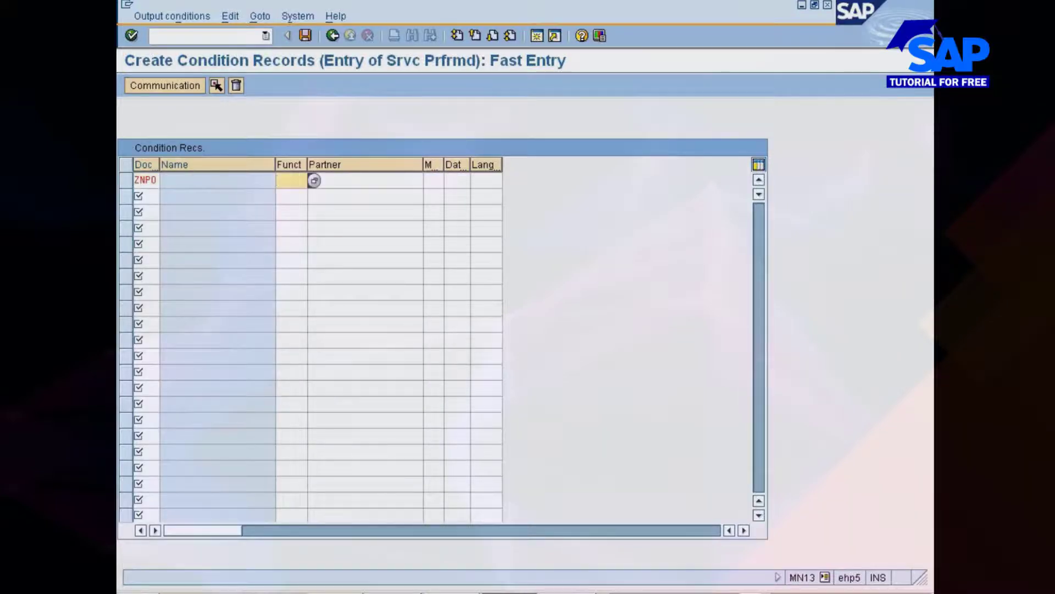
type("vn")
key("Tab")
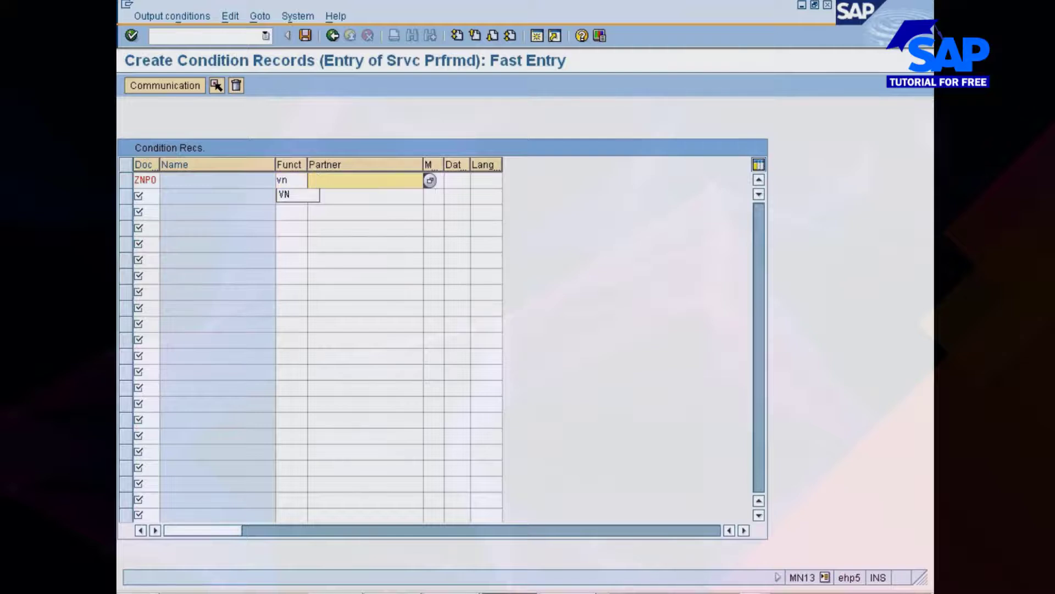
key("Tab")
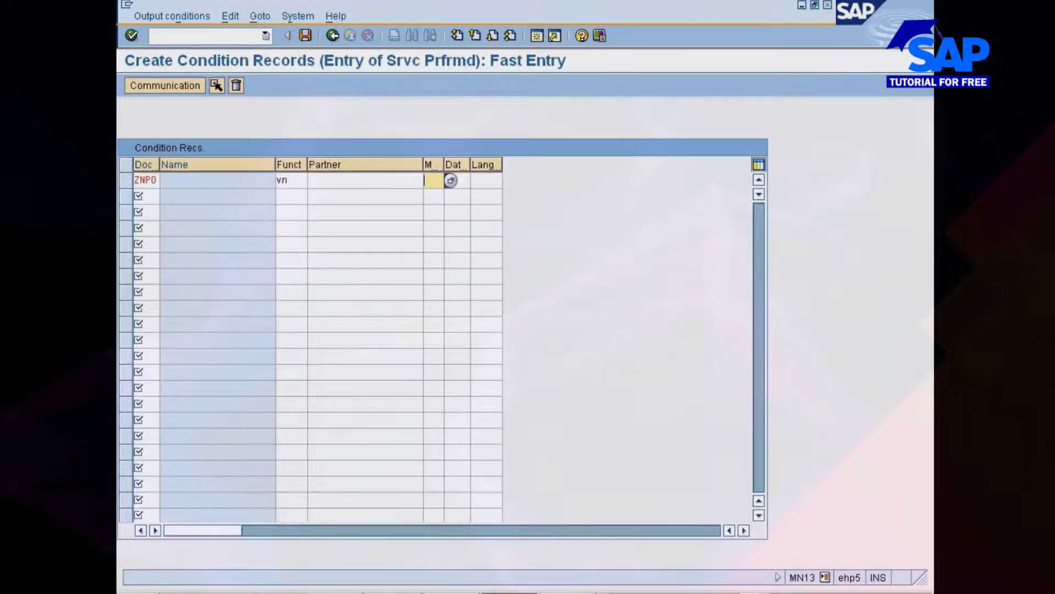
type("1")
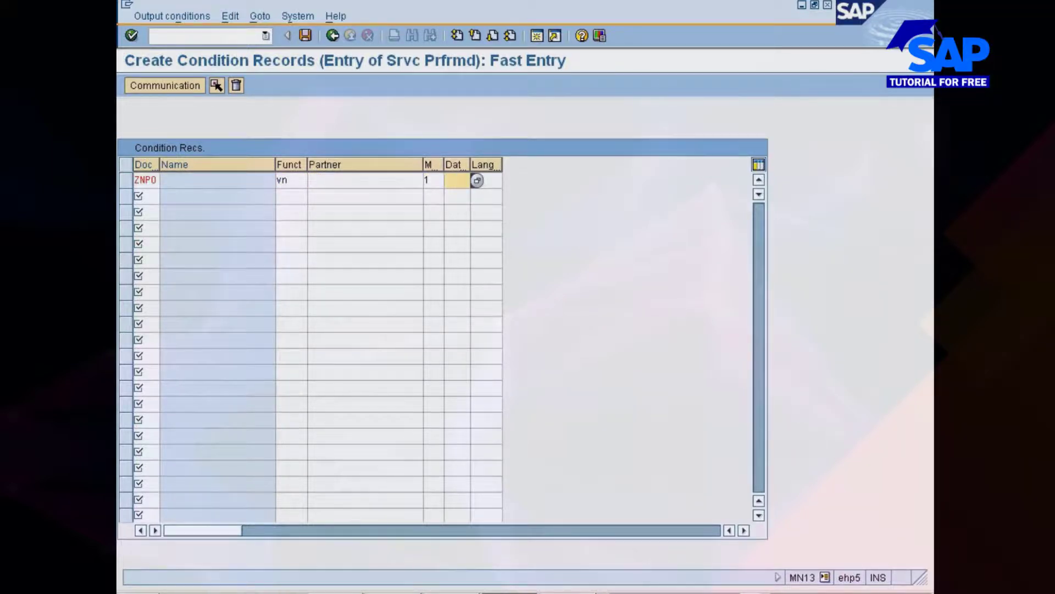
type("4en")
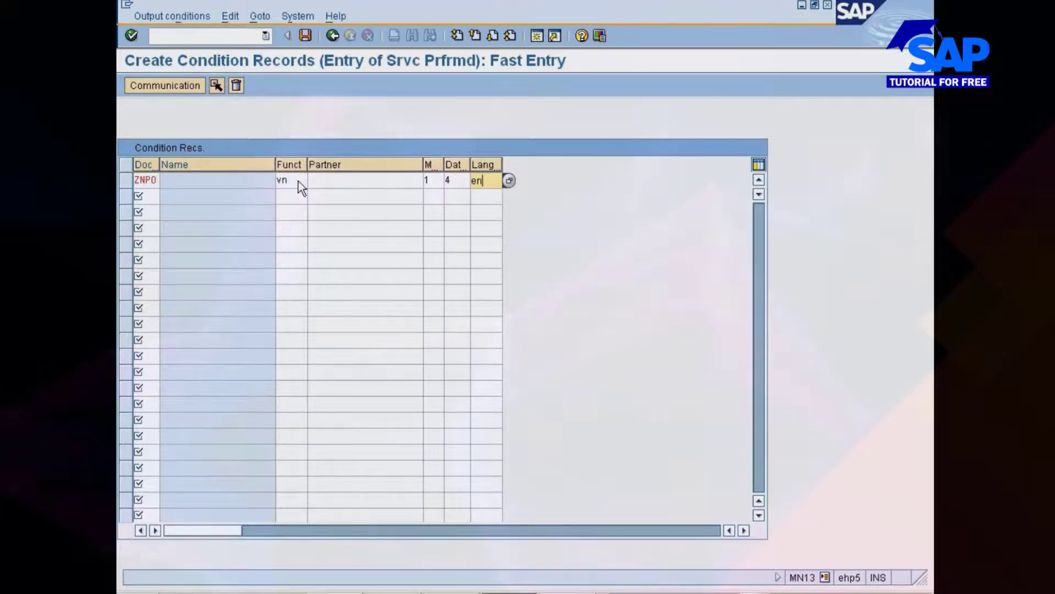
key("Return")
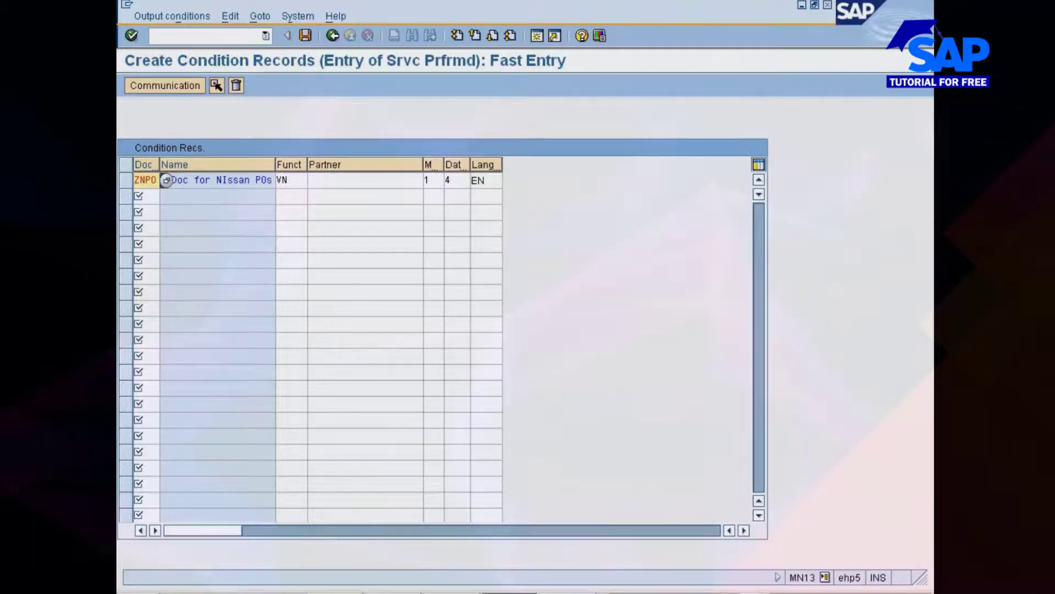
left_click(306, 36)
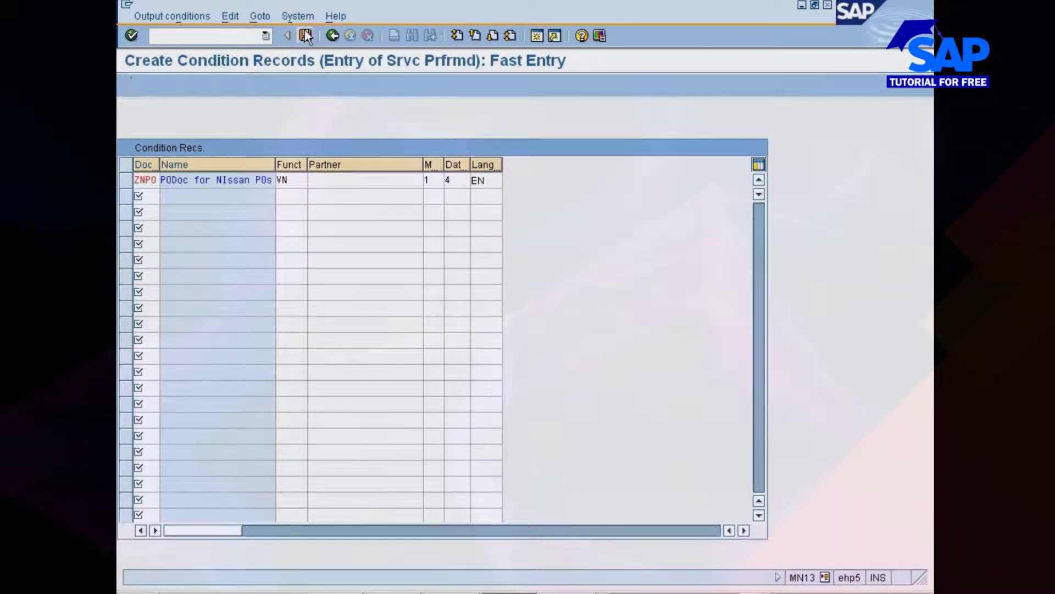
left_click(332, 36)
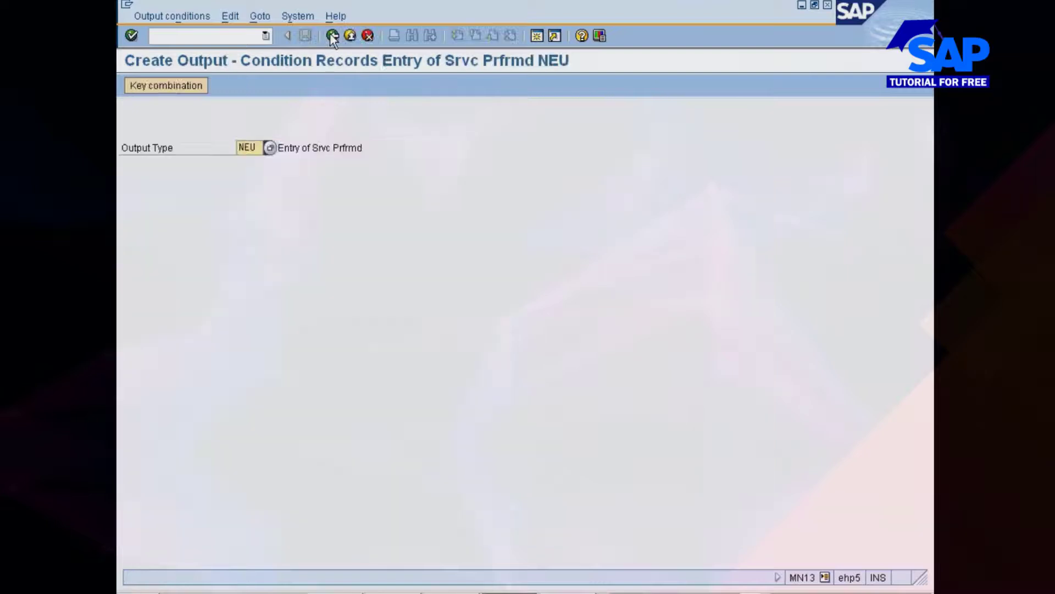
Switch to the open ZNPO purchase order, show the item details and set the SAP MM Training service quantity to 50
left_click(509, 591)
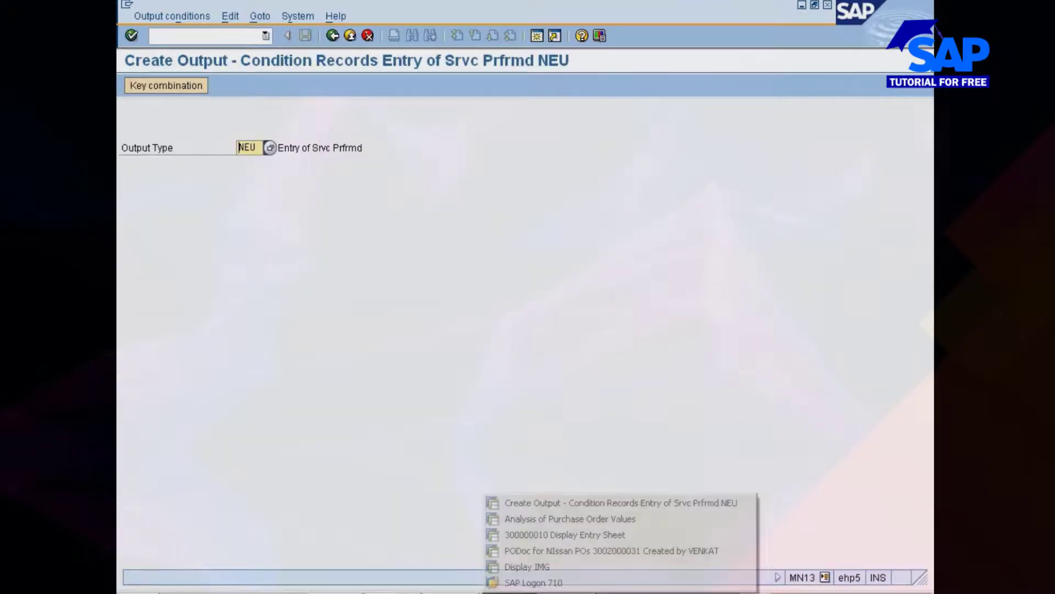
left_click(568, 552)
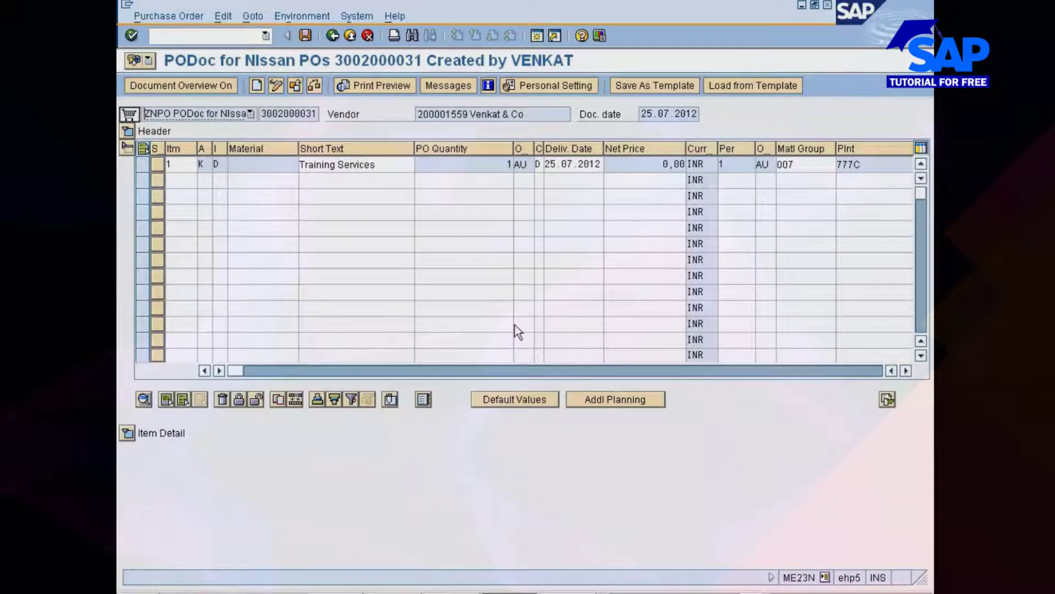
left_click(131, 433)
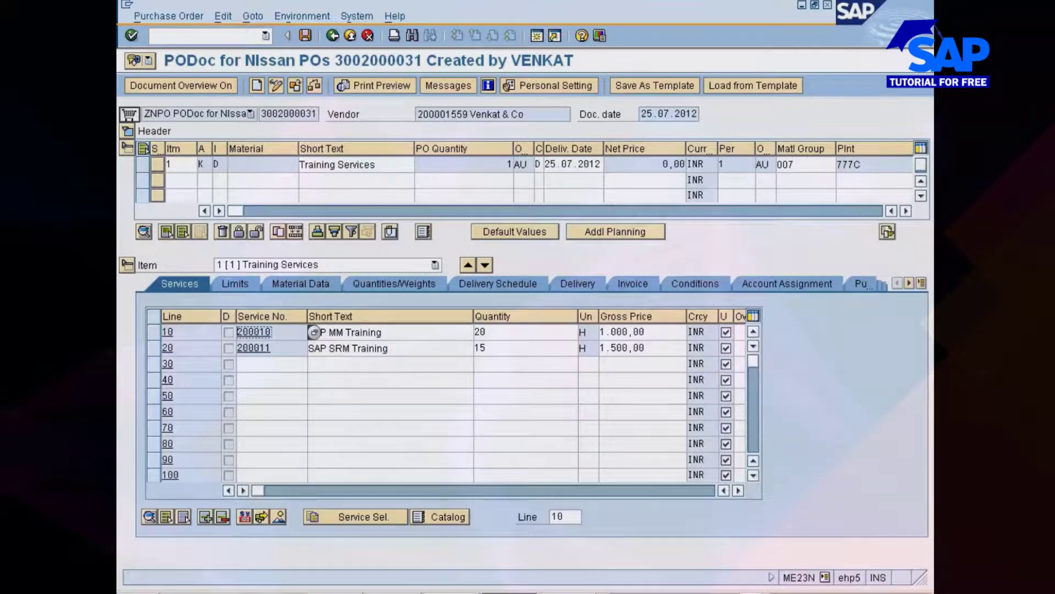
left_click(478, 332)
key("BackSpace")
type("5")
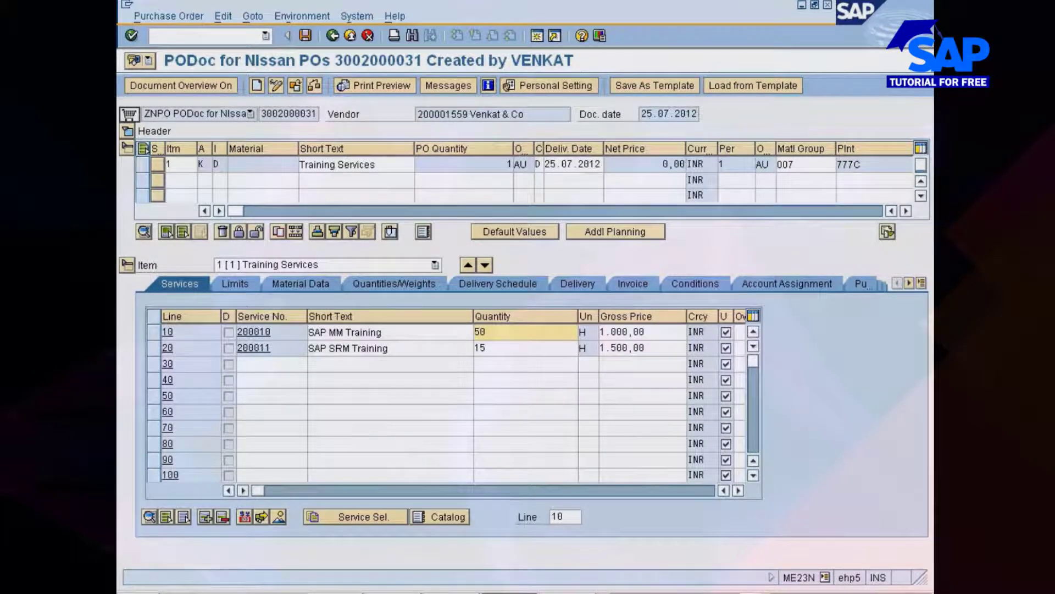
Set the SAP SRM Training service quantity to 35 and accept the warnings on both service lines
left_click(480, 348)
key("BackSpace")
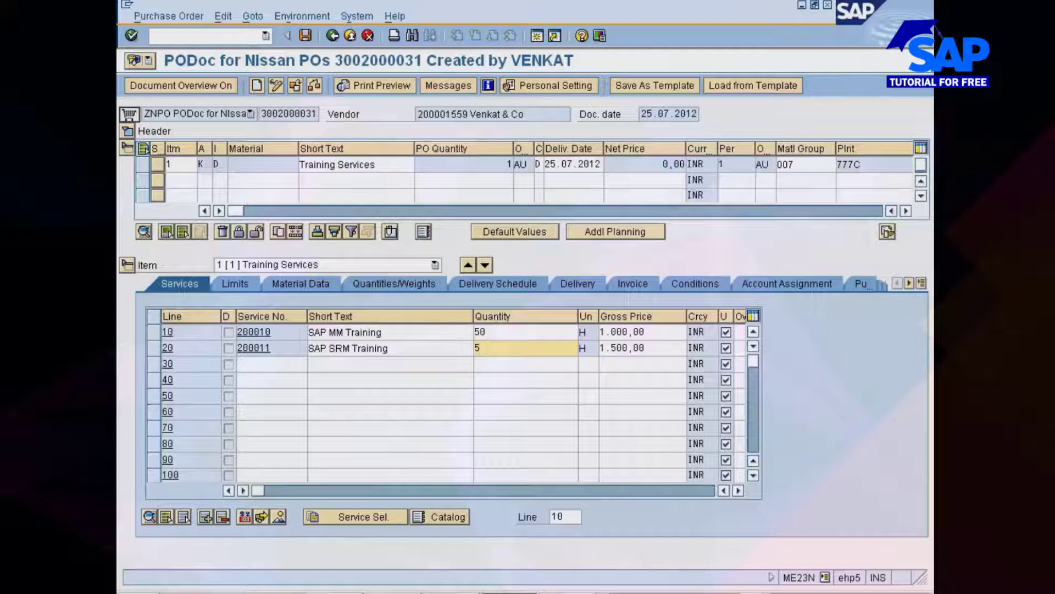
type("3")
key("Return")
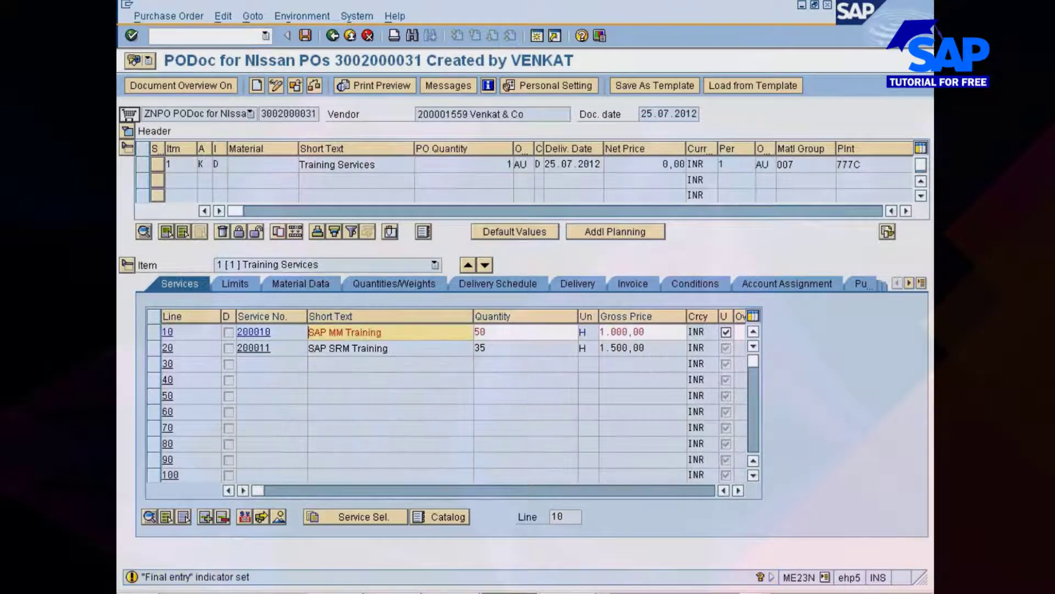
key("Return")
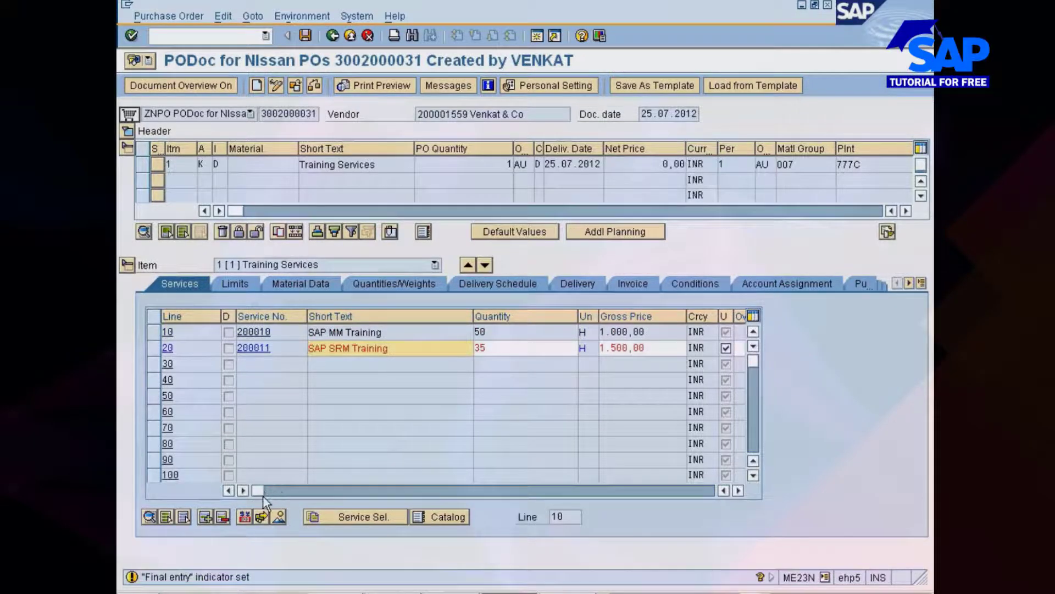
left_click_drag(258, 490, 340, 491)
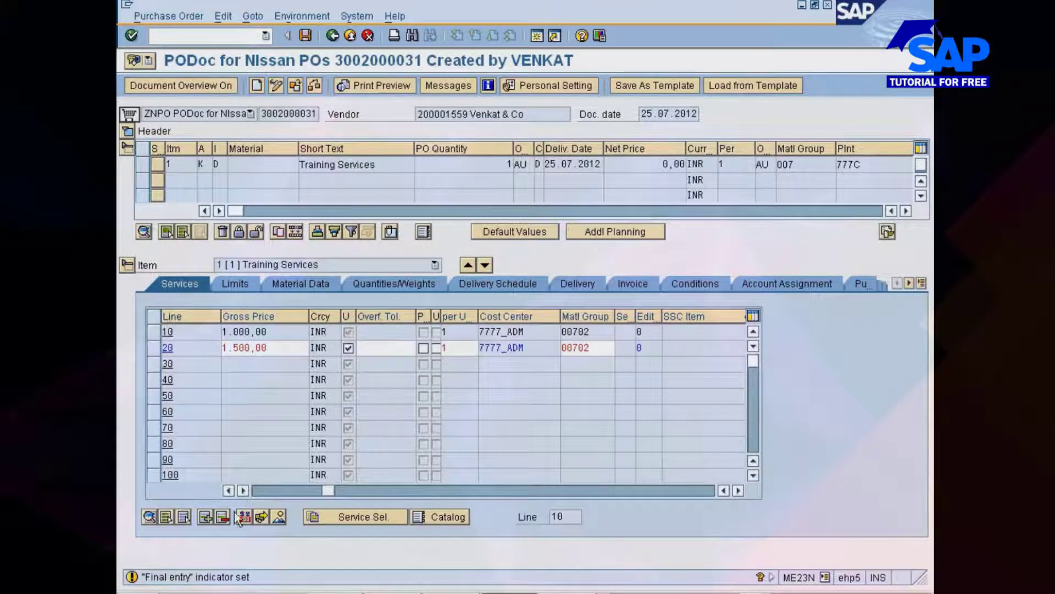
left_click_drag(320, 489, 254, 490)
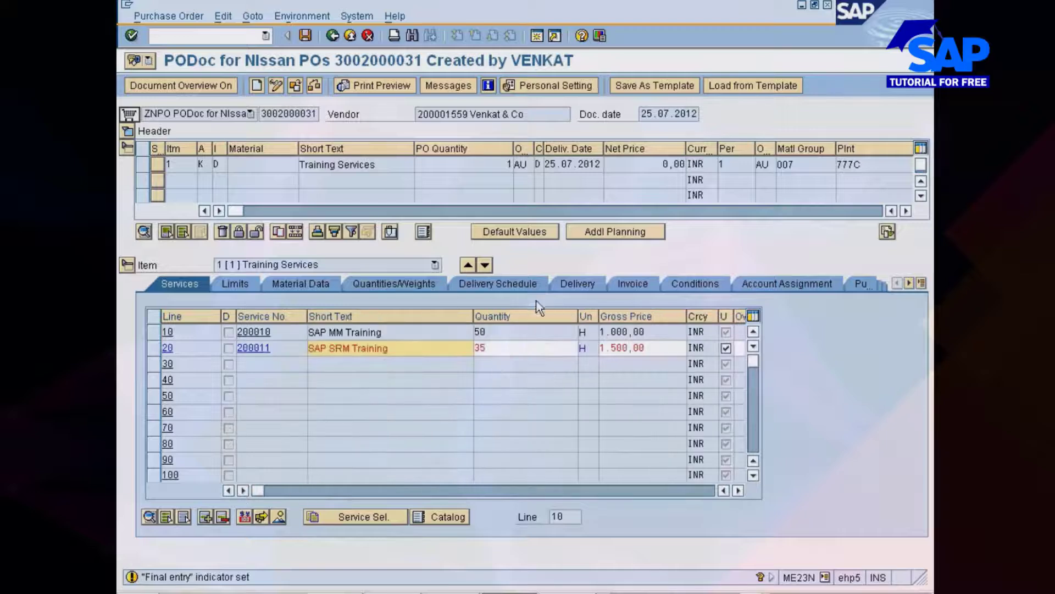
left_click(562, 330)
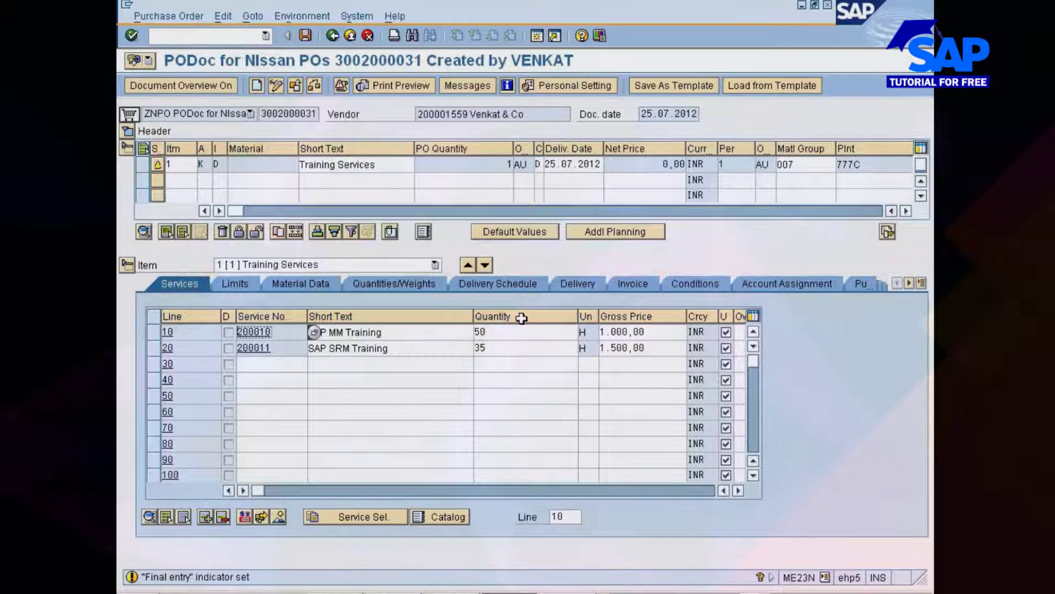
Try to clear the Deliv. Compl. indicator in the item's delivery data, and save the purchase order
left_click(583, 286)
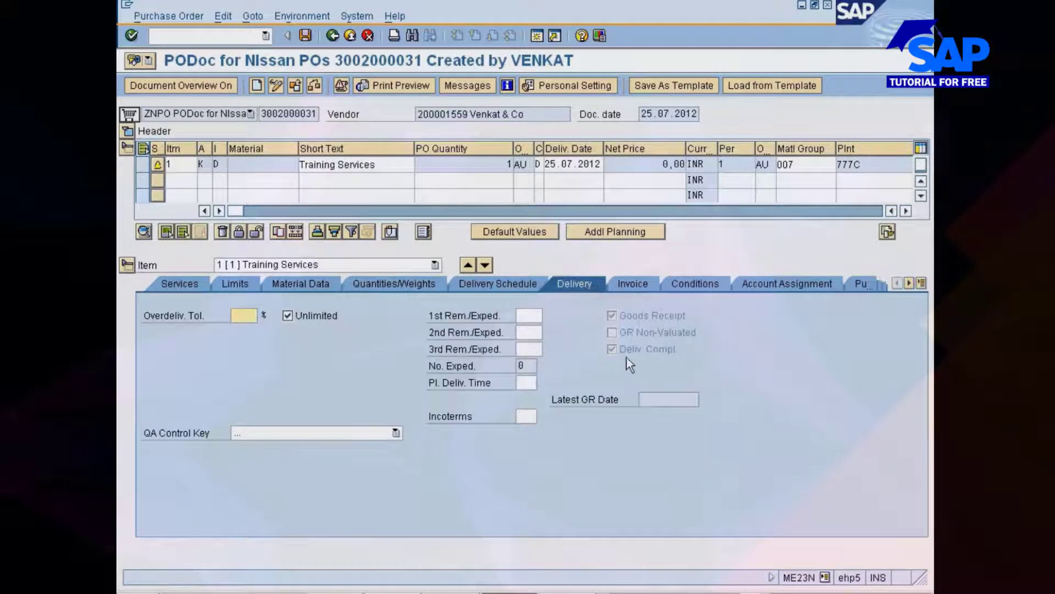
left_click(618, 348)
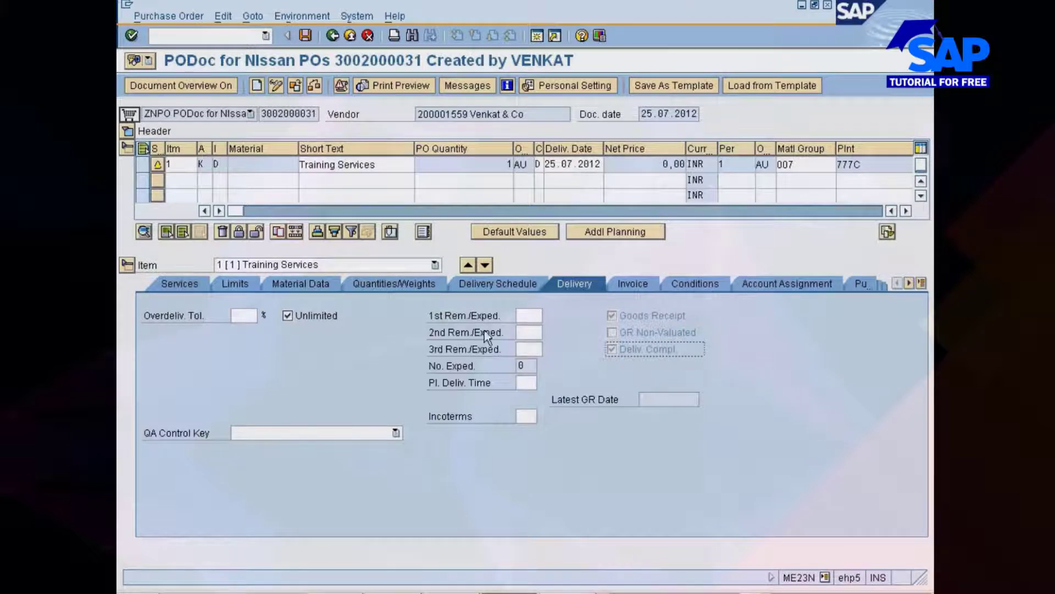
left_click(307, 36)
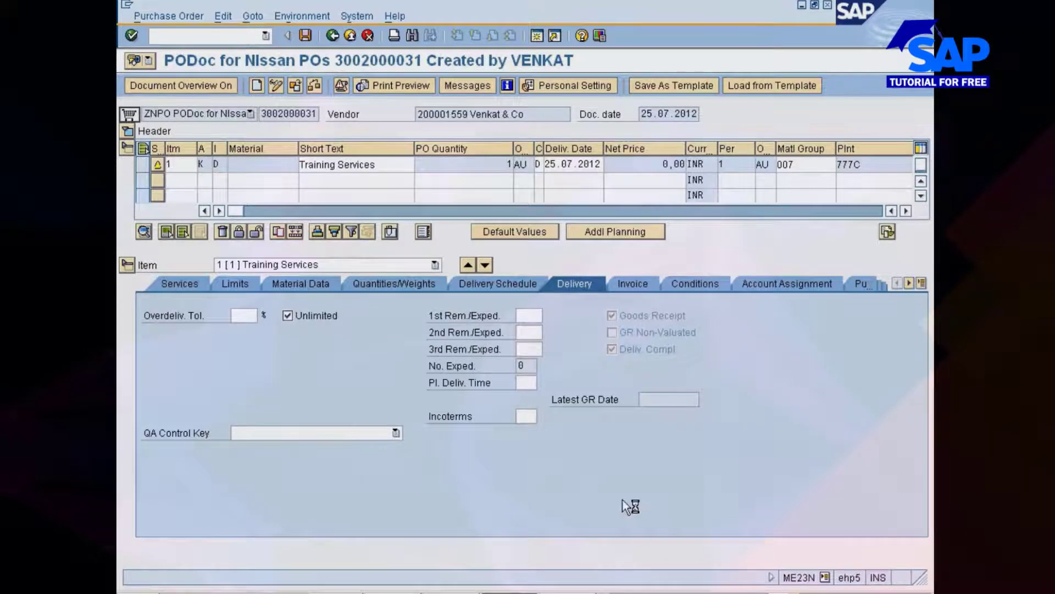
Go through the open SAP sessions and bring up the one displaying the service entry sheet
left_click(525, 590)
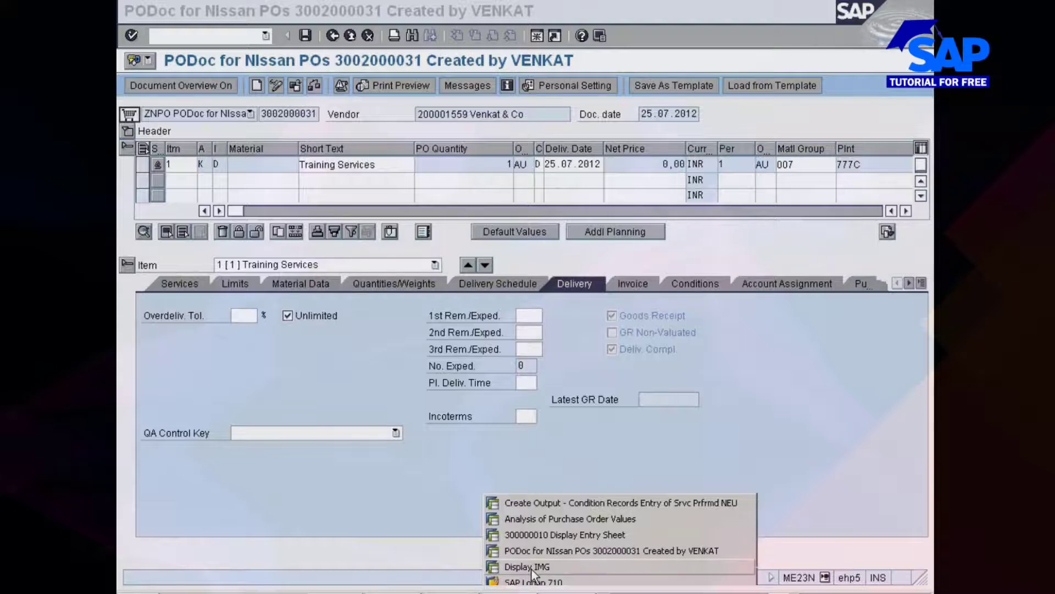
left_click(531, 569)
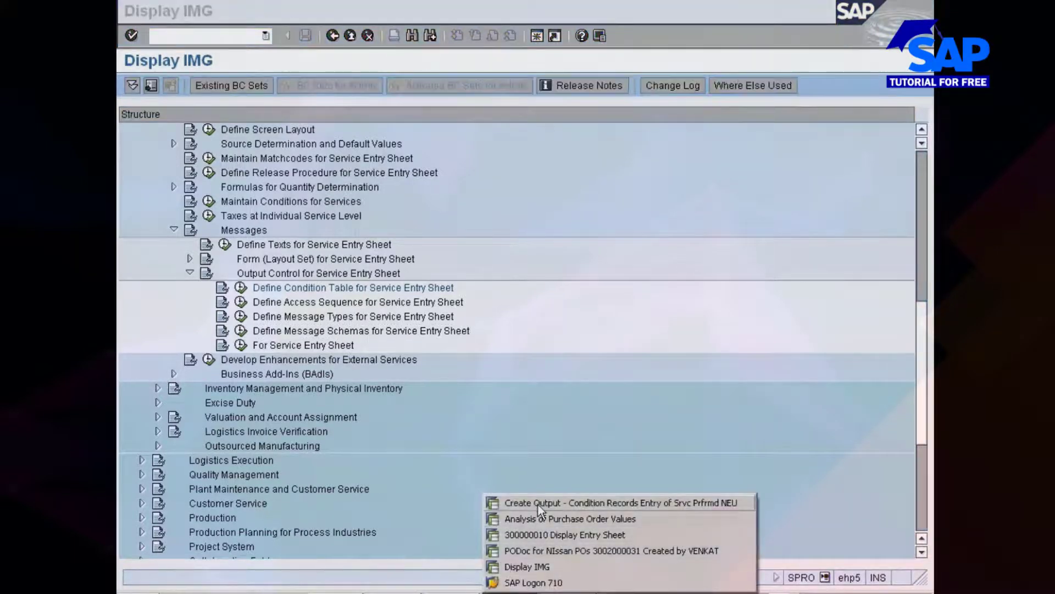
left_click(538, 504)
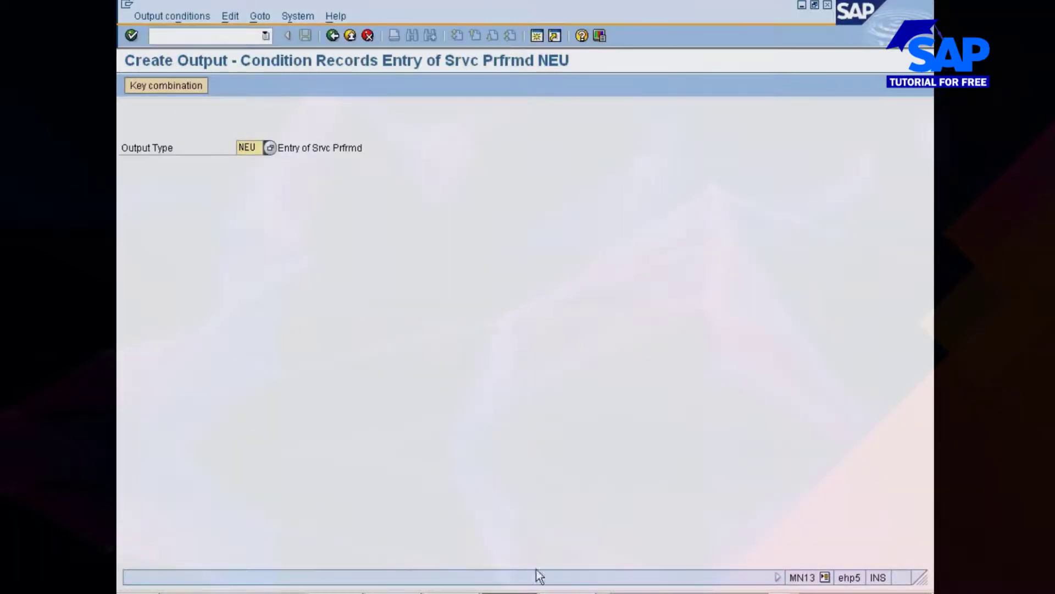
left_click(528, 592)
left_click(544, 519)
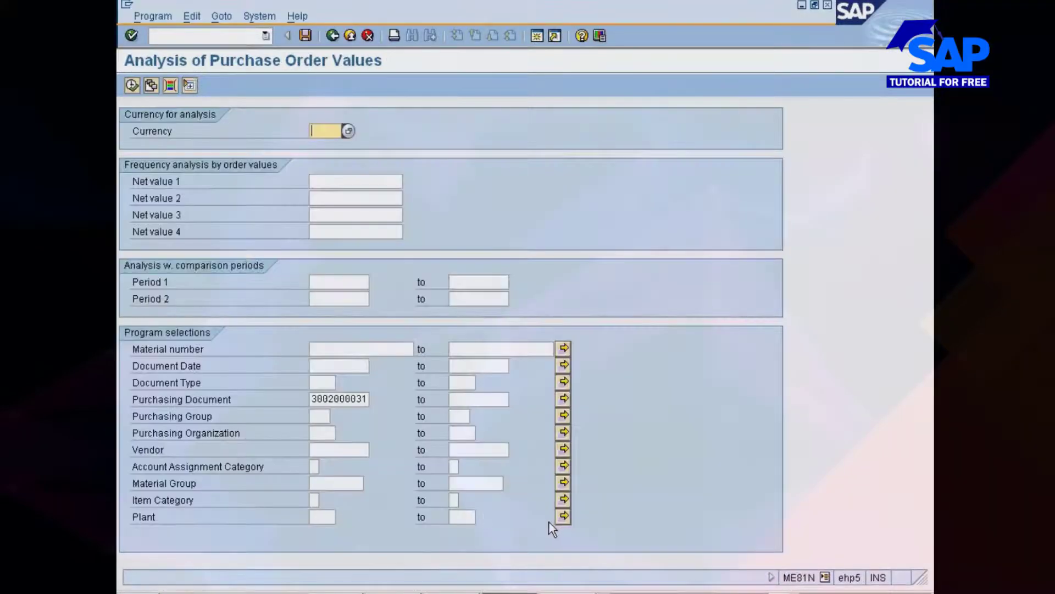
left_click(526, 592)
left_click(548, 551)
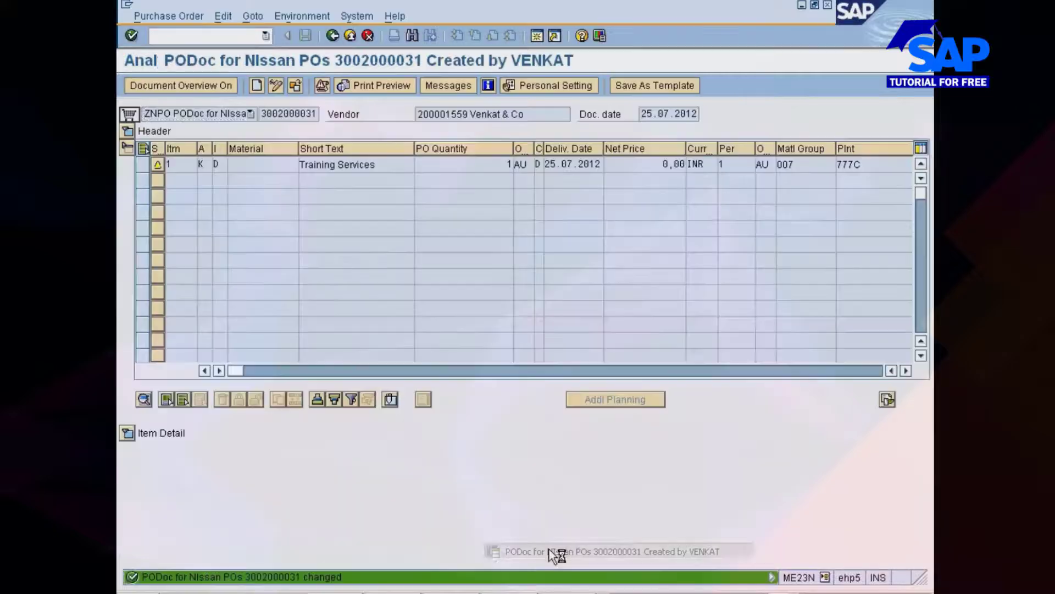
left_click(514, 592)
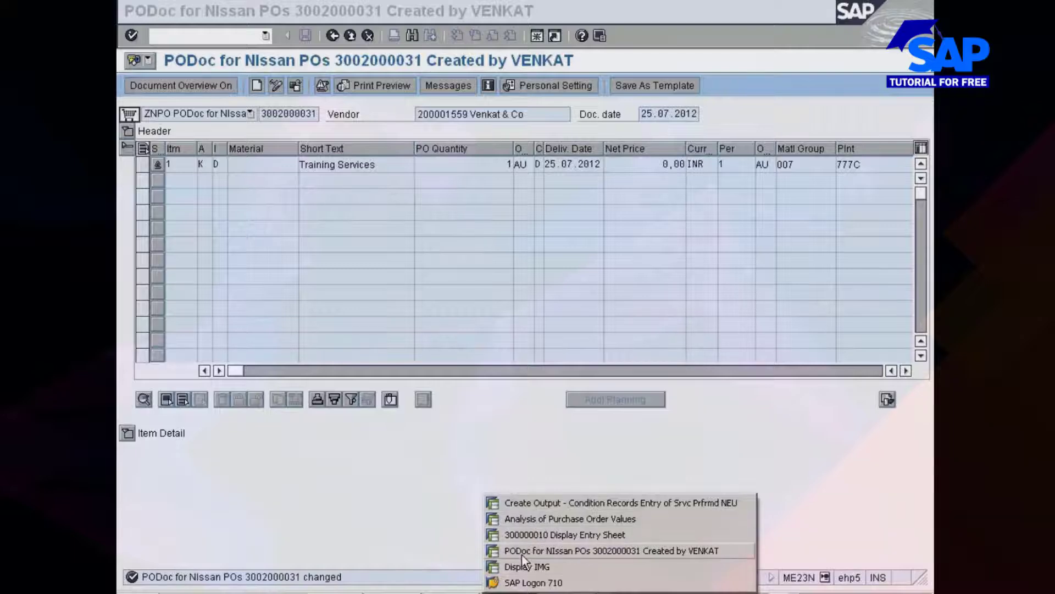
left_click(546, 534)
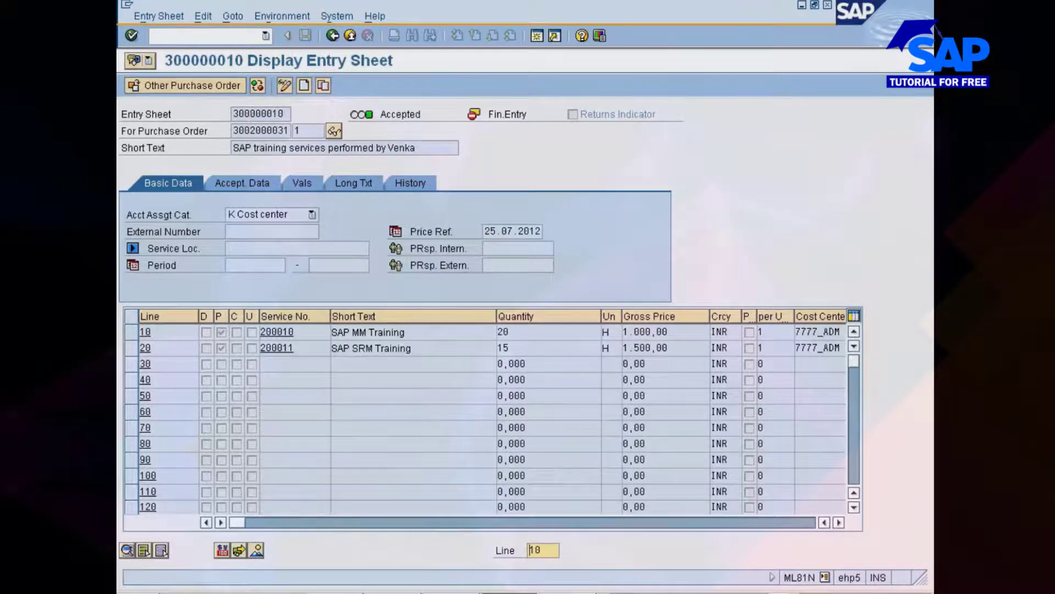
Try to create another service entry sheet for the same purchase order, and return to the entry sheet display
left_click(510, 592)
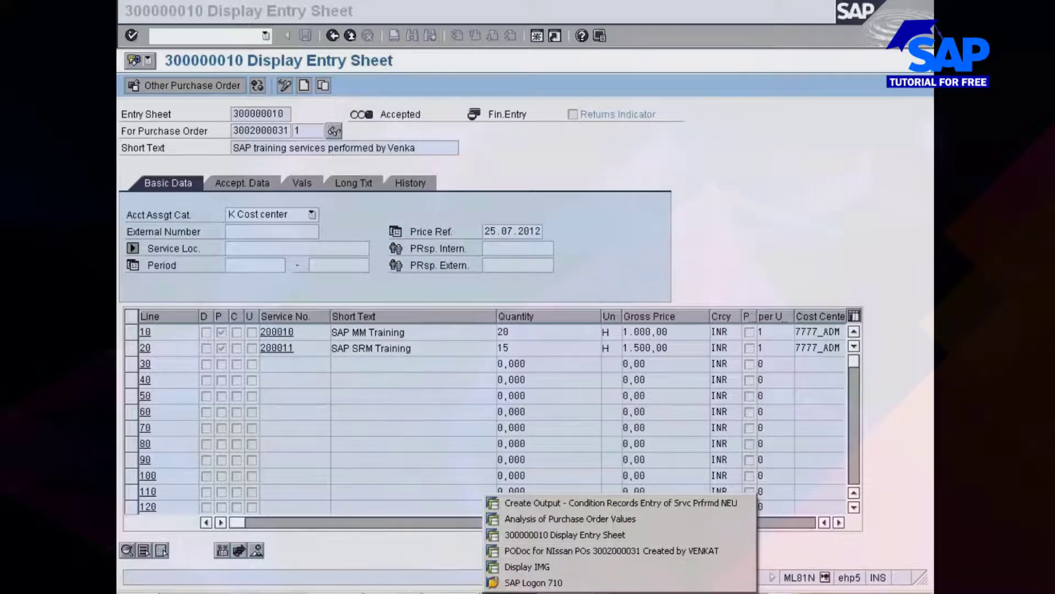
left_click(305, 287)
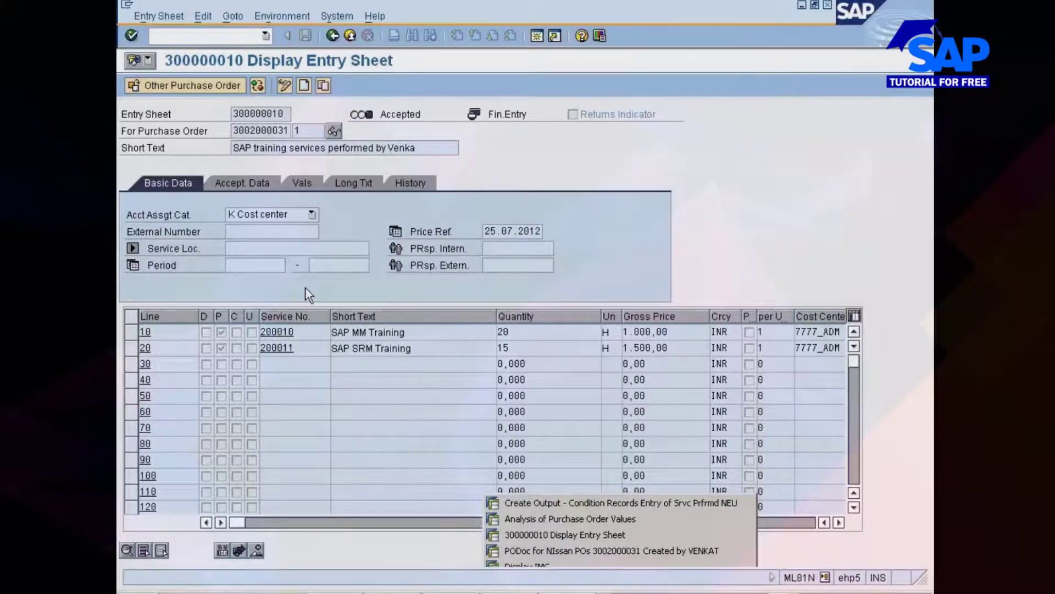
left_click(305, 85)
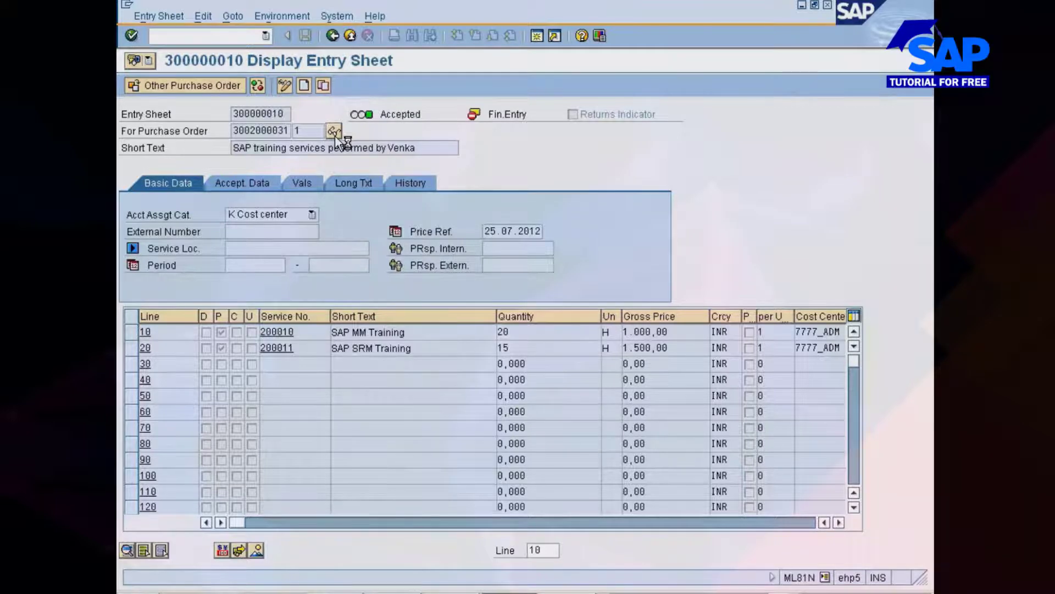
left_click(333, 36)
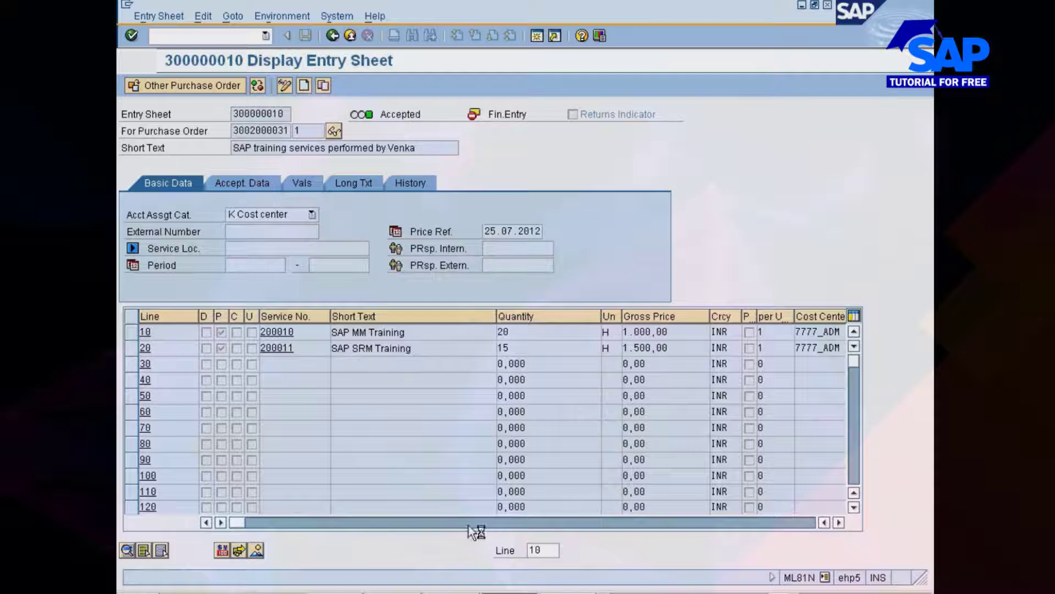
Return to the purchase order in change mode and try again to clear the item's Deliv. Compl. indicator
left_click(554, 592)
left_click(537, 552)
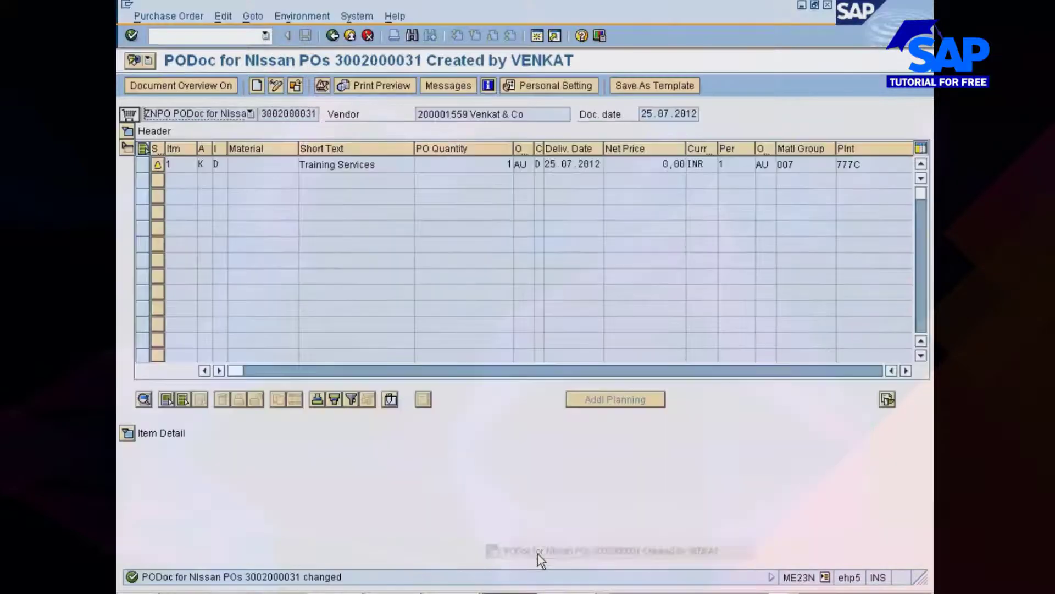
left_click(296, 86)
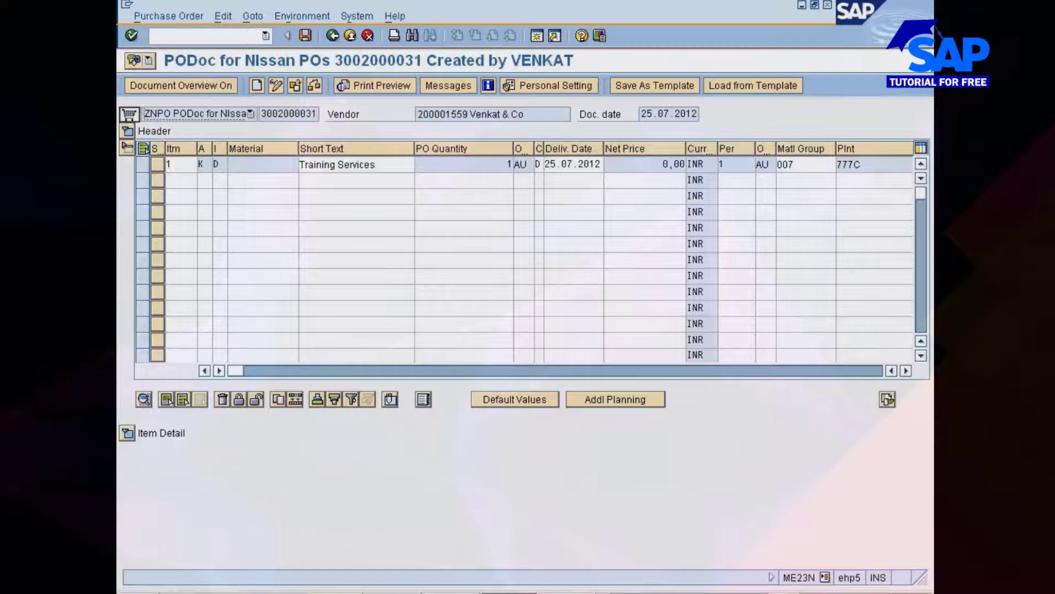
left_click(127, 433)
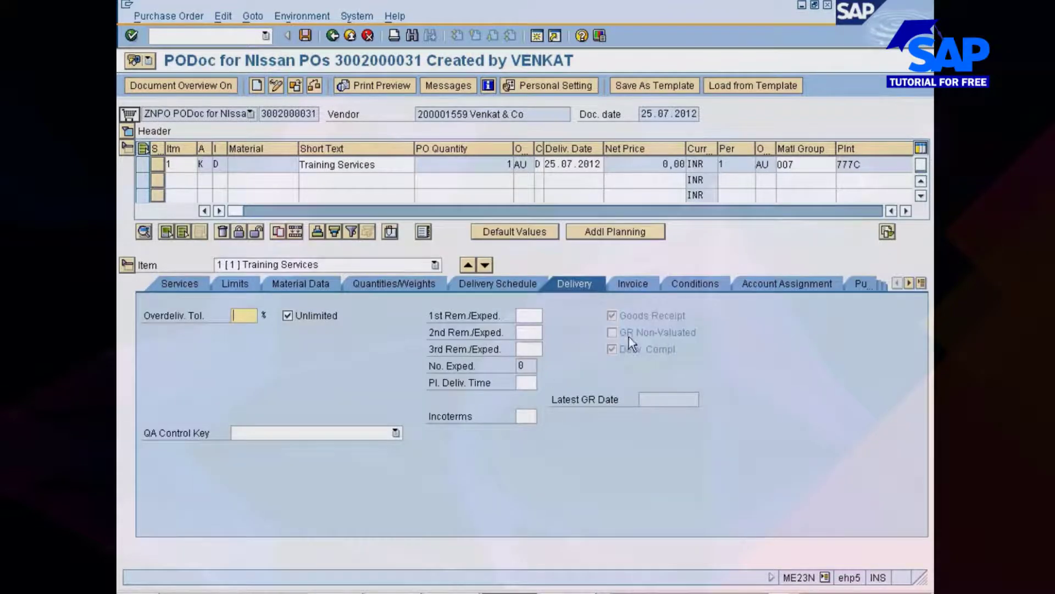
left_click(619, 351)
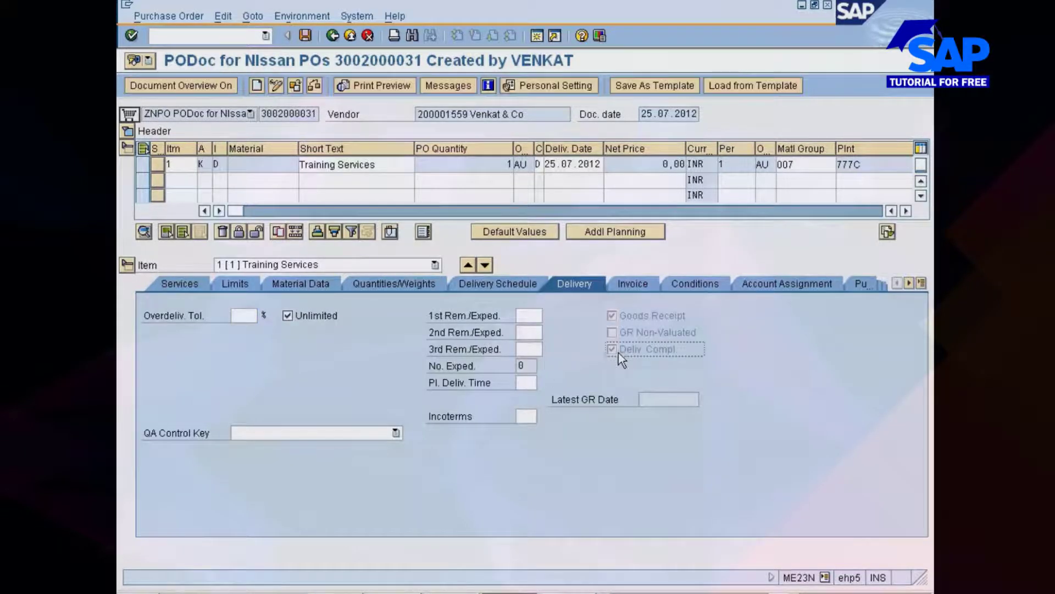
Read the field help for the Update Conditions indicator on service line 10, leaving the indicator ticked
left_click(176, 283)
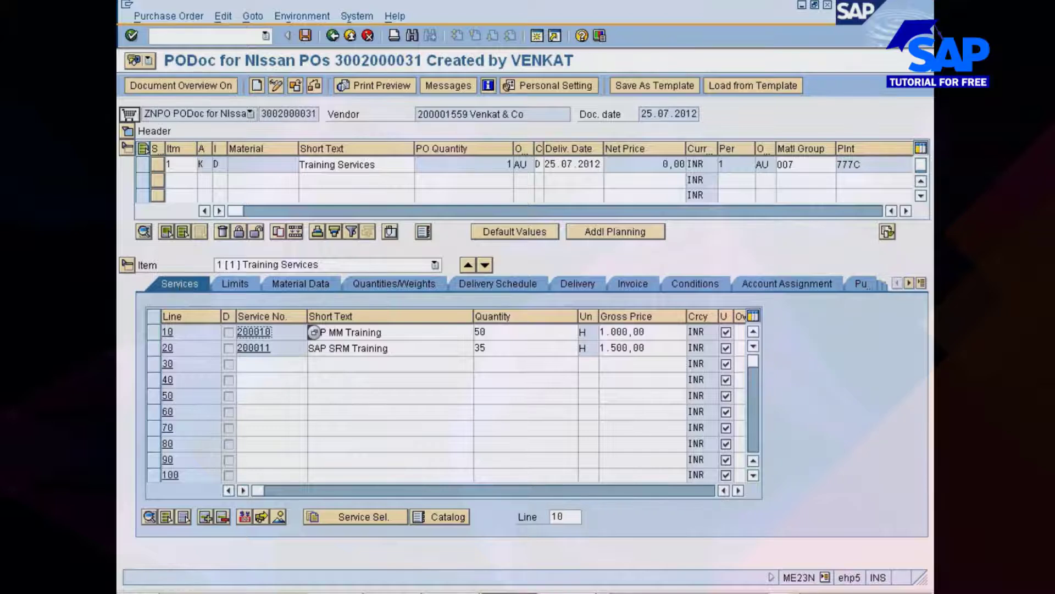
left_click(726, 331)
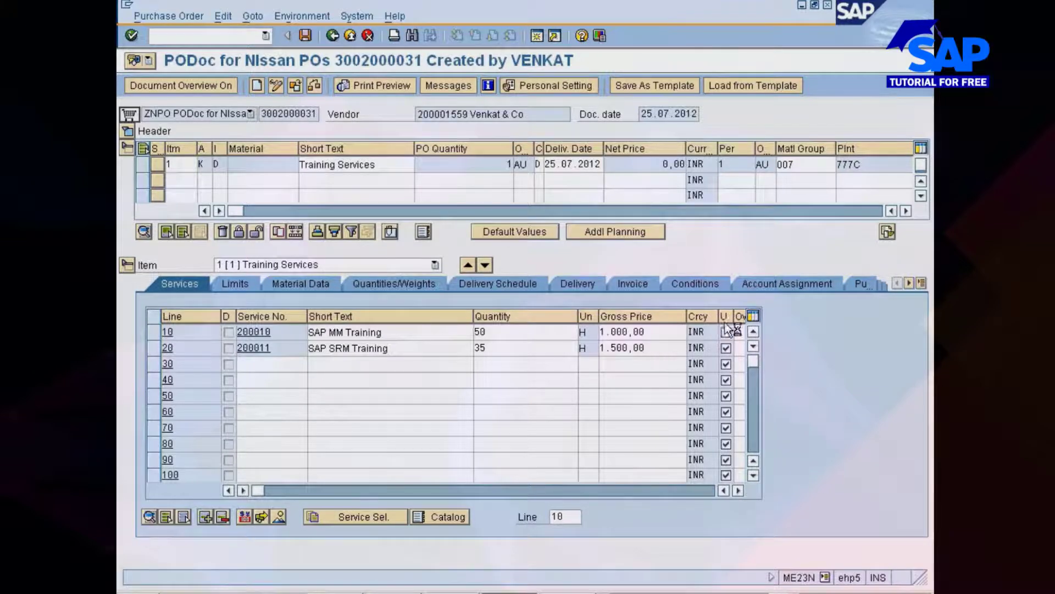
left_click(726, 331)
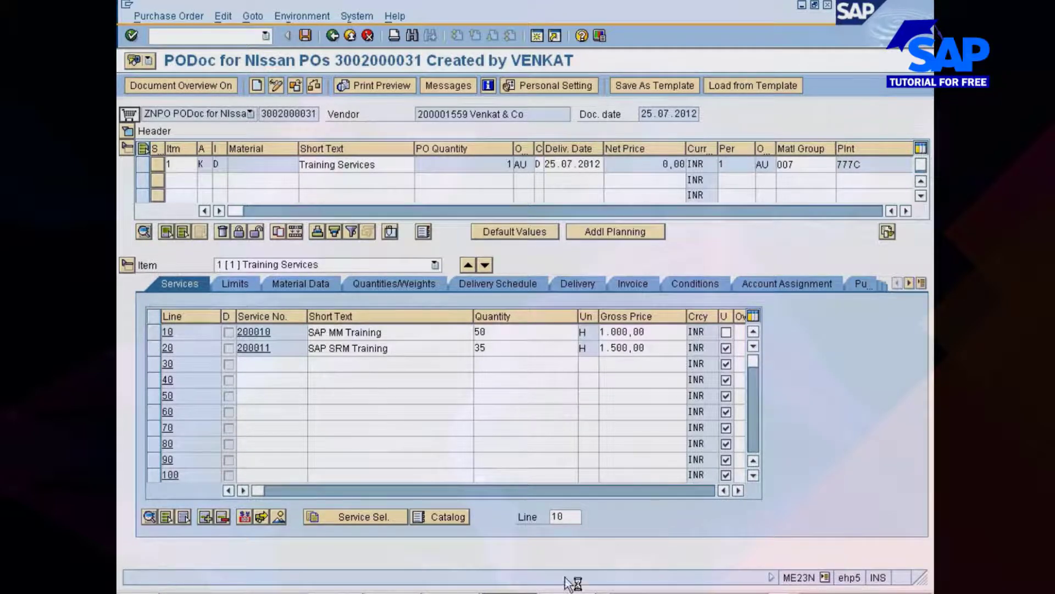
left_click(522, 593)
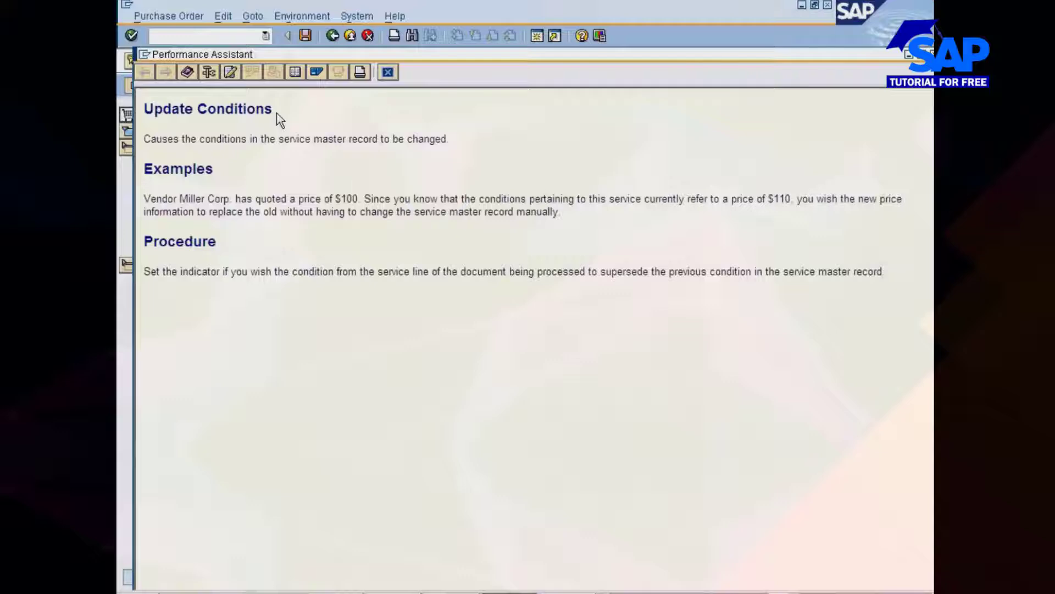
left_click(386, 71)
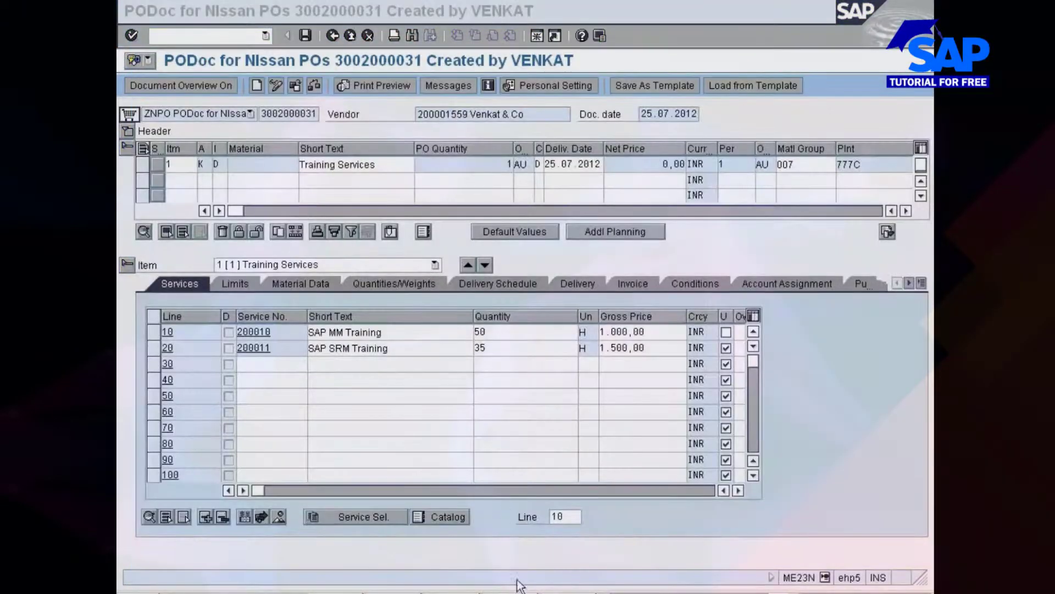
left_click(726, 332)
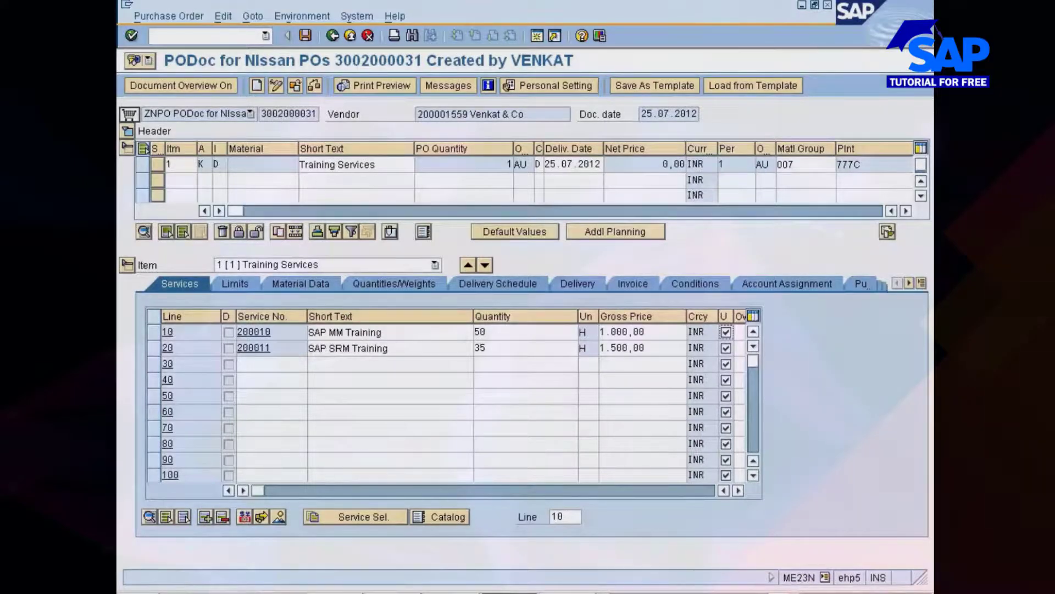
Copy the displayed purchase order's number and start service entry sheet maintenance (ML81N) in the SAP Easy Access session
left_click_drag(261, 113, 317, 114)
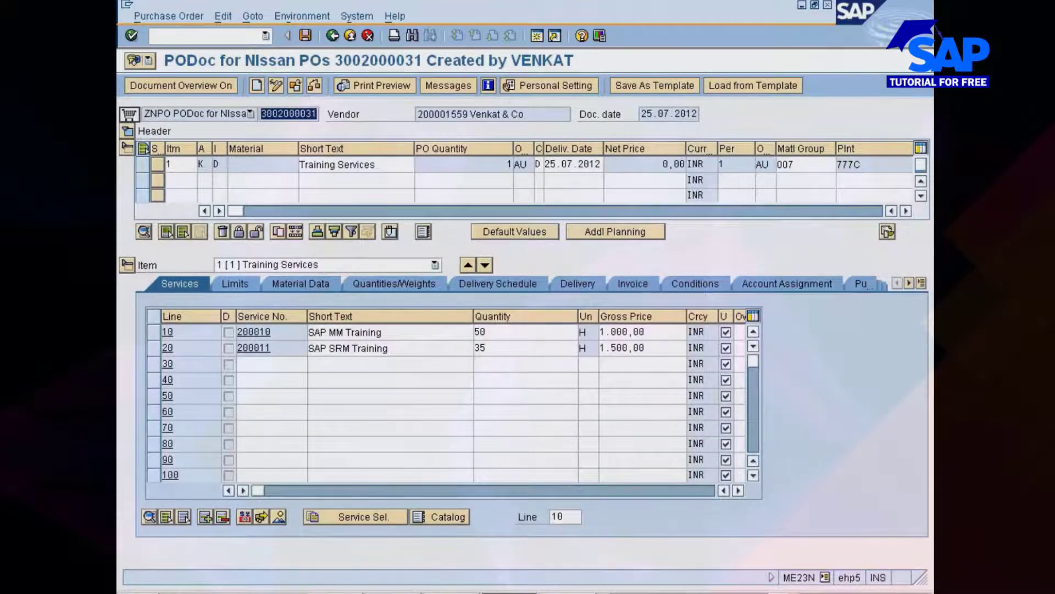
key("ctrl+c")
left_click(509, 593)
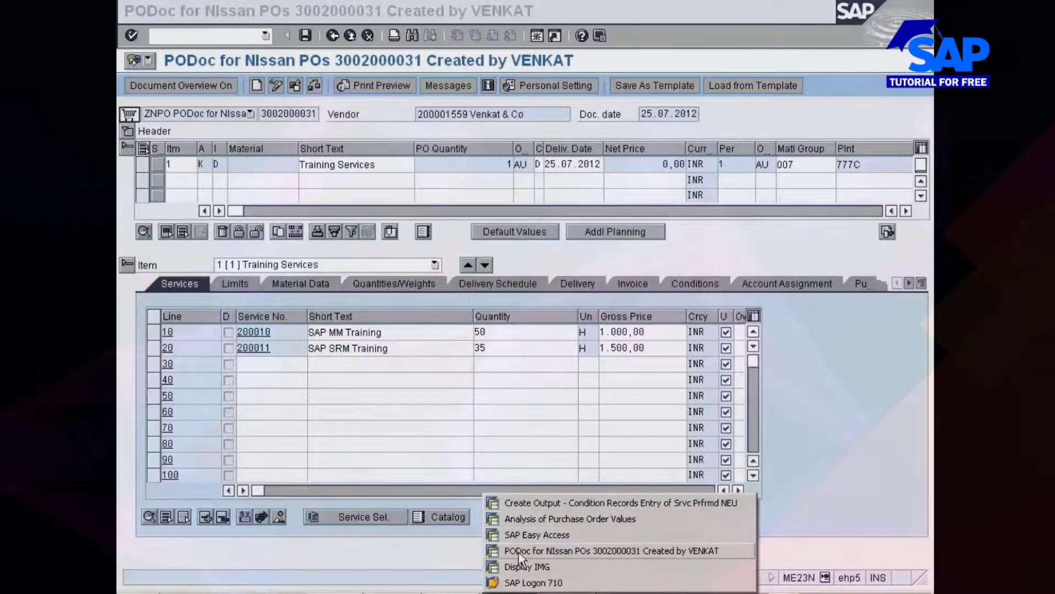
left_click(515, 520)
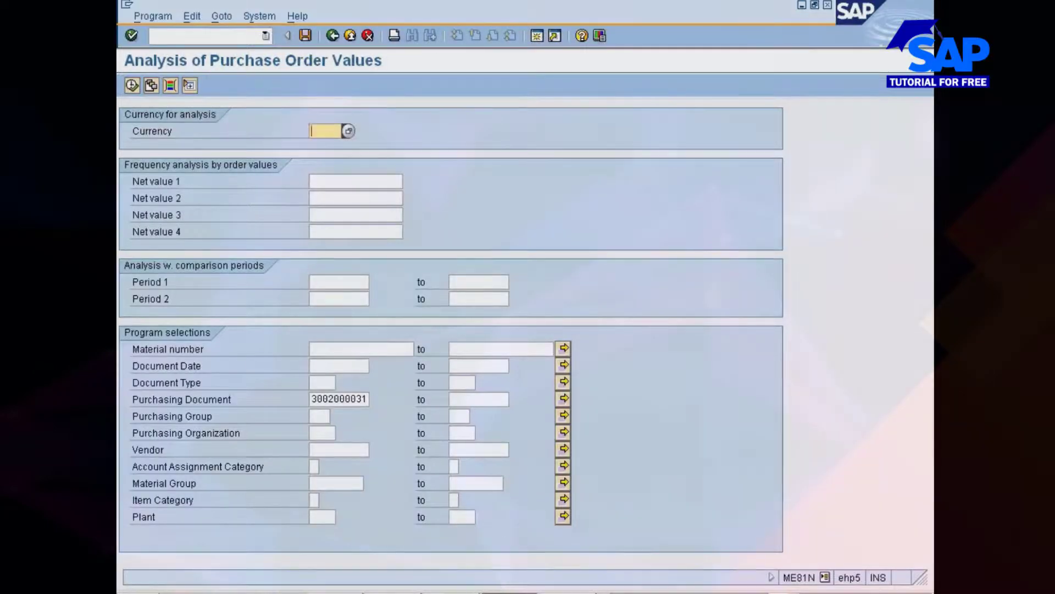
left_click(509, 502)
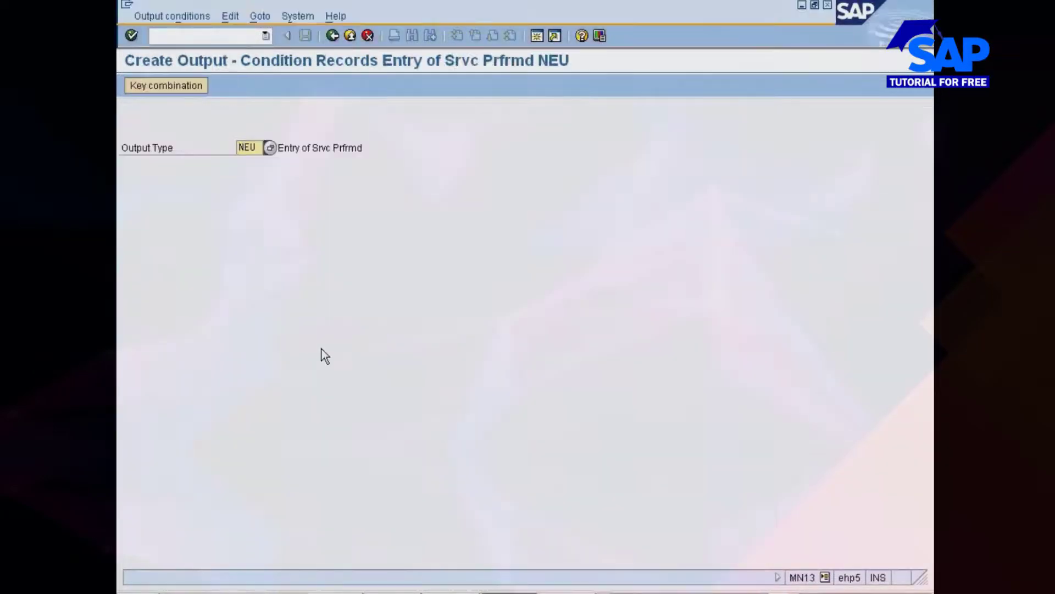
left_click(510, 593)
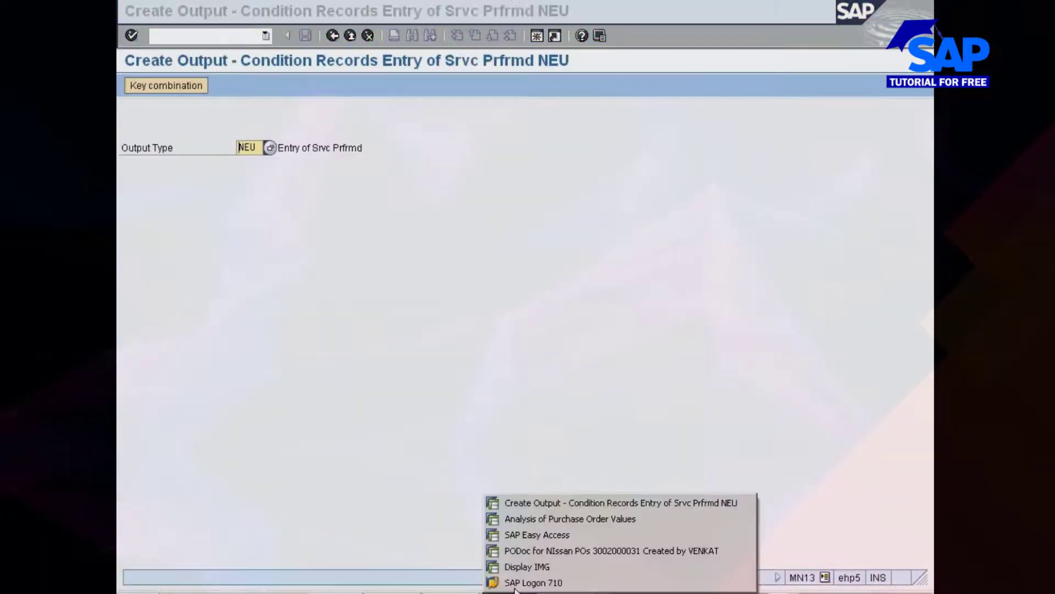
left_click(513, 539)
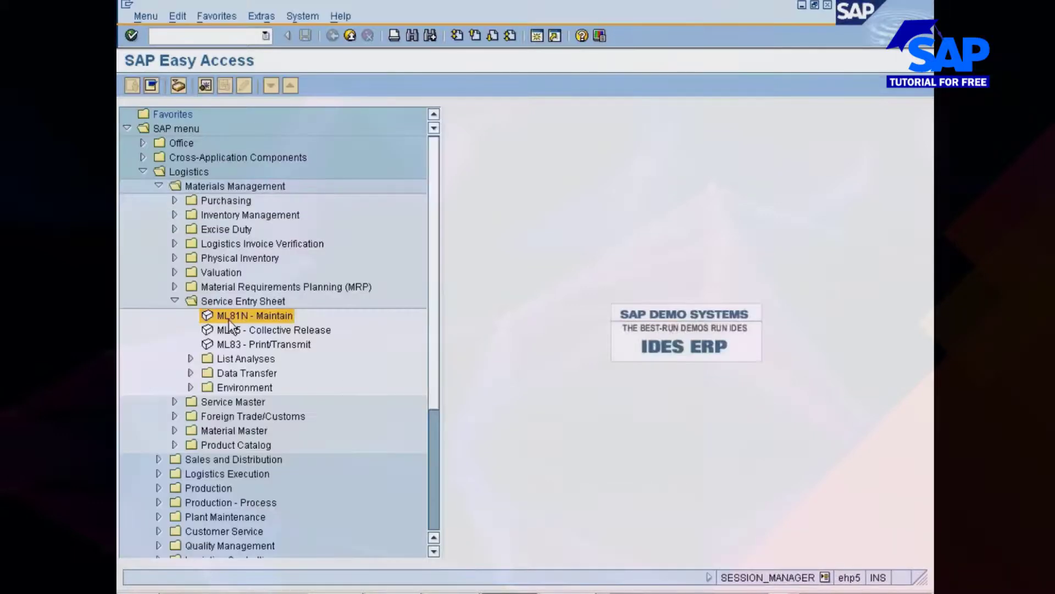
double_click(229, 318)
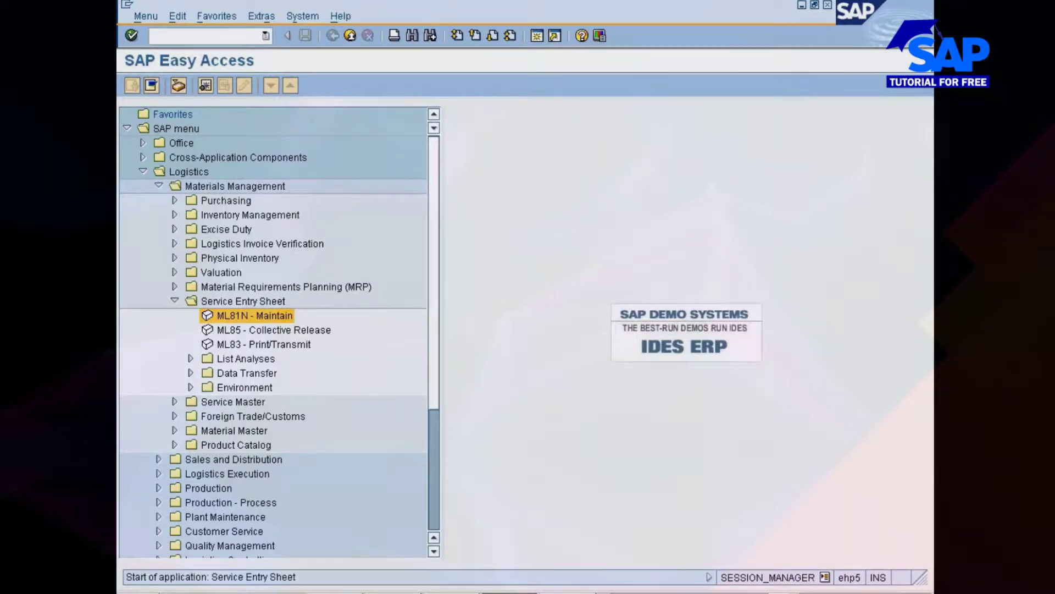
Return to the purchase order session and start a new purchase order for vendor Venkat & Co
left_click(527, 593)
left_click(528, 550)
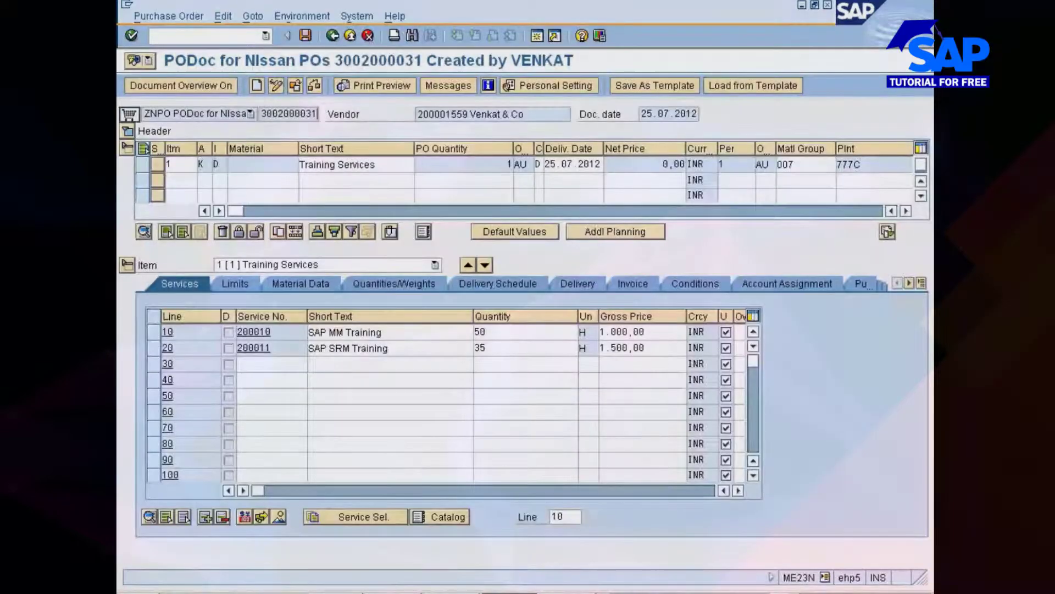
left_click(256, 86)
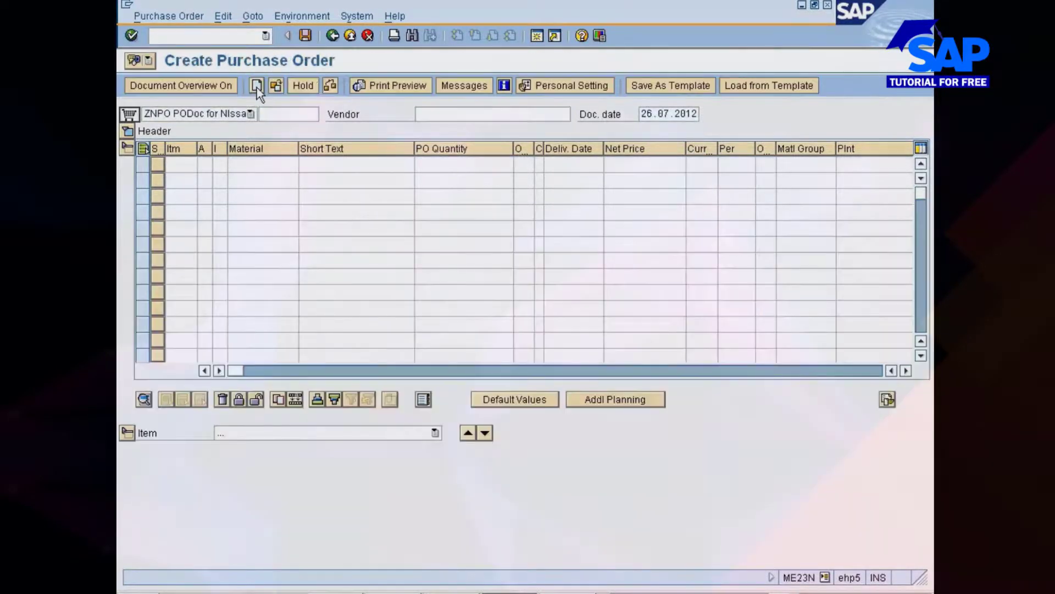
left_click(493, 115)
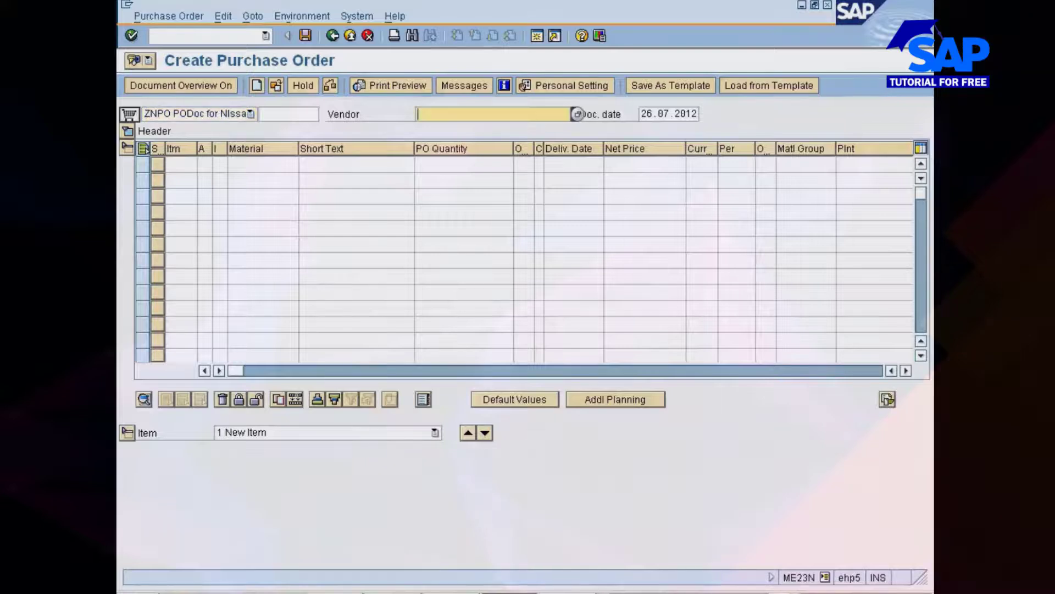
type("2")
left_click(431, 130)
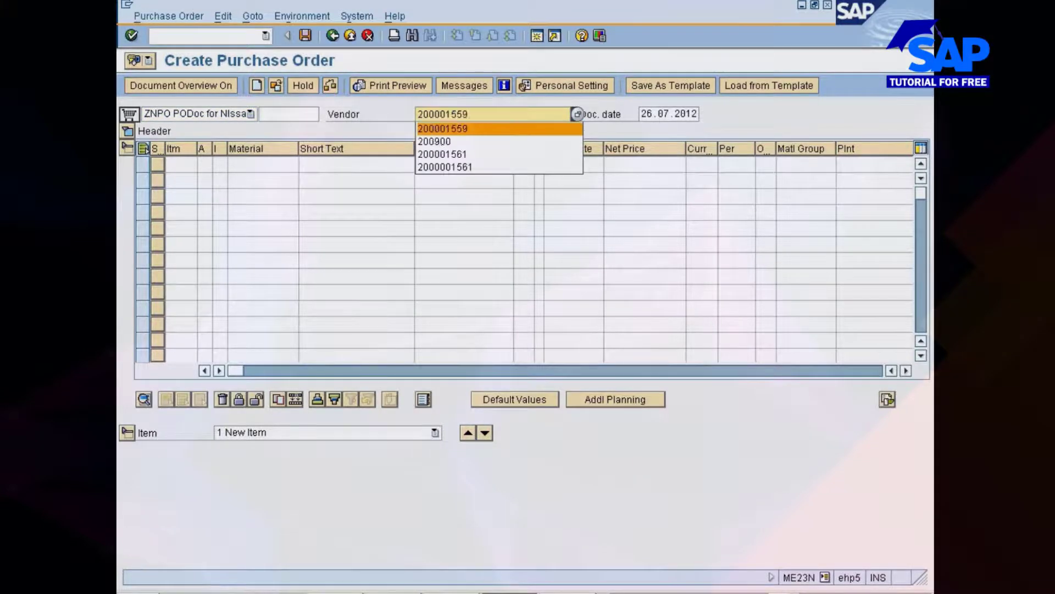
Enter the first item with account assignment category K, item category D and short text Training
left_click(204, 164)
type("K")
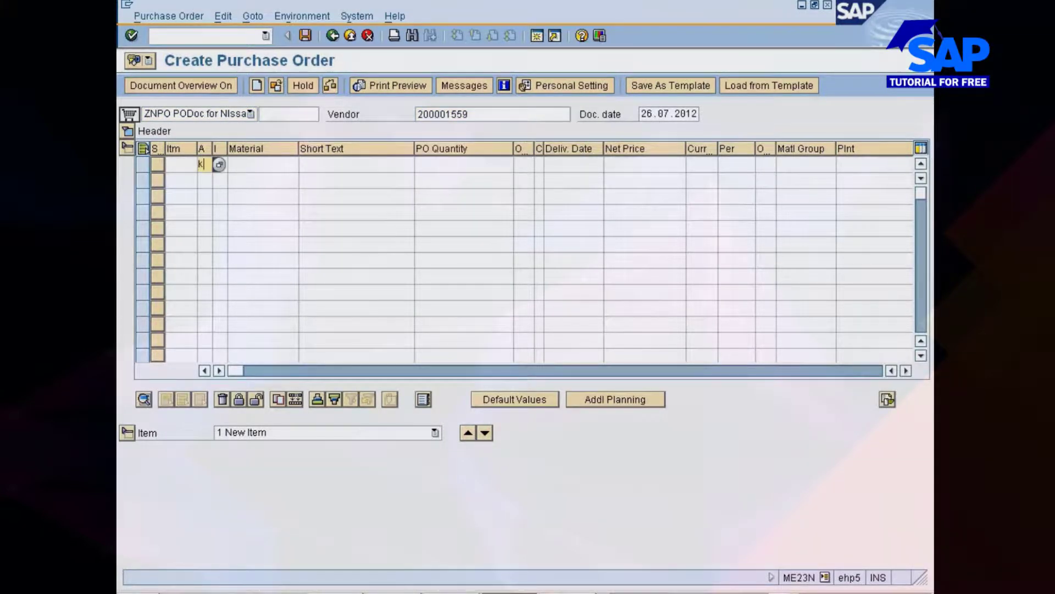
type("d")
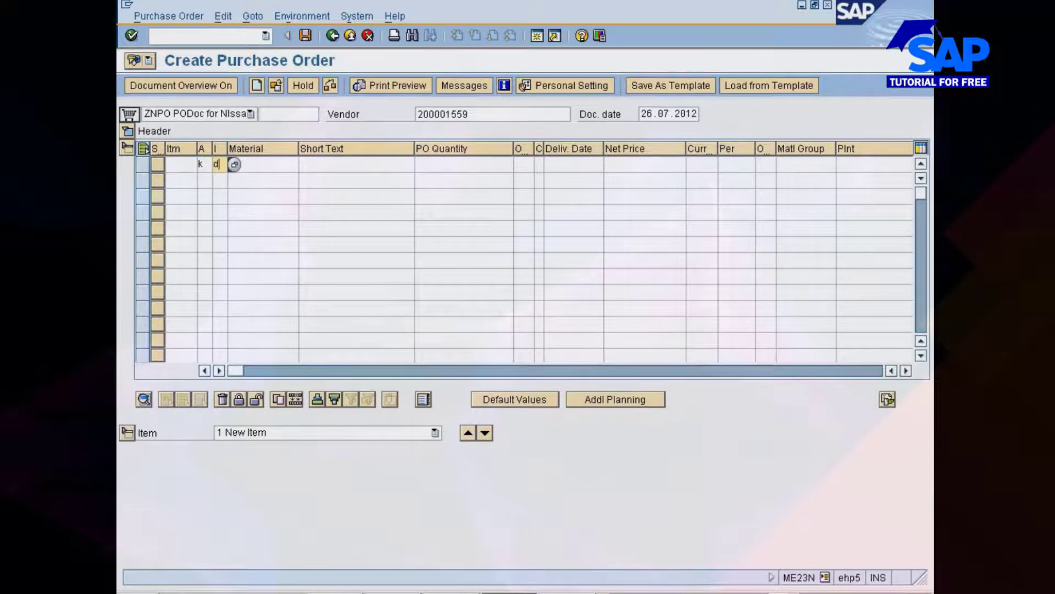
key("Tab")
left_click(332, 165)
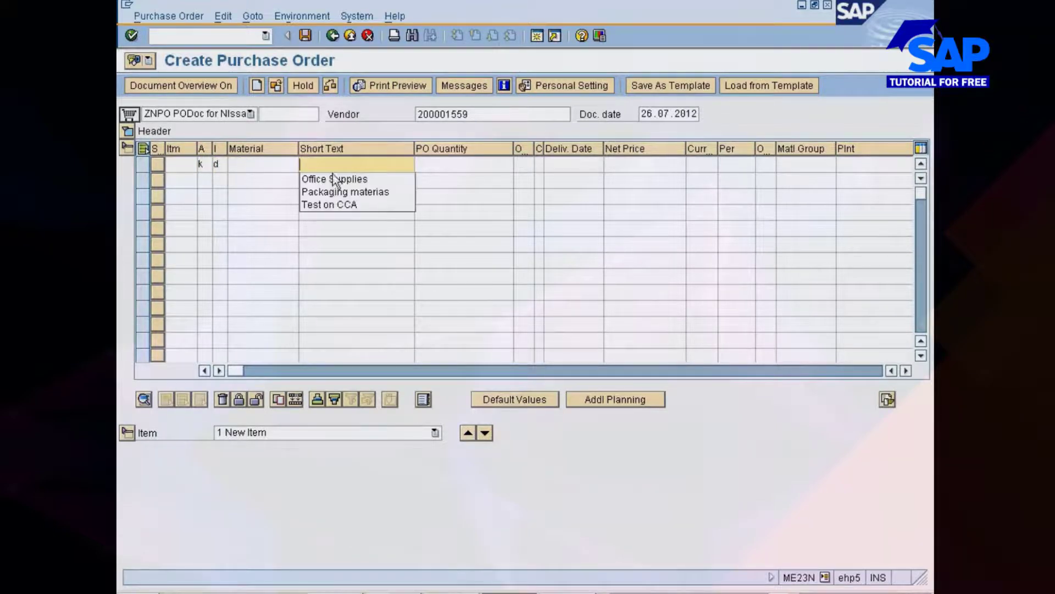
left_click(323, 165)
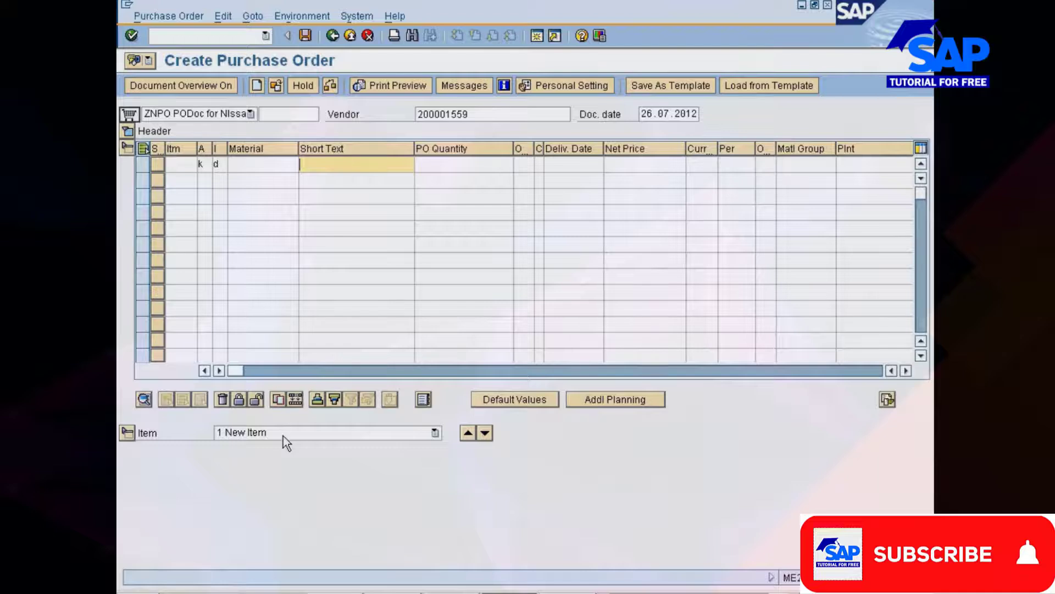
type("Training")
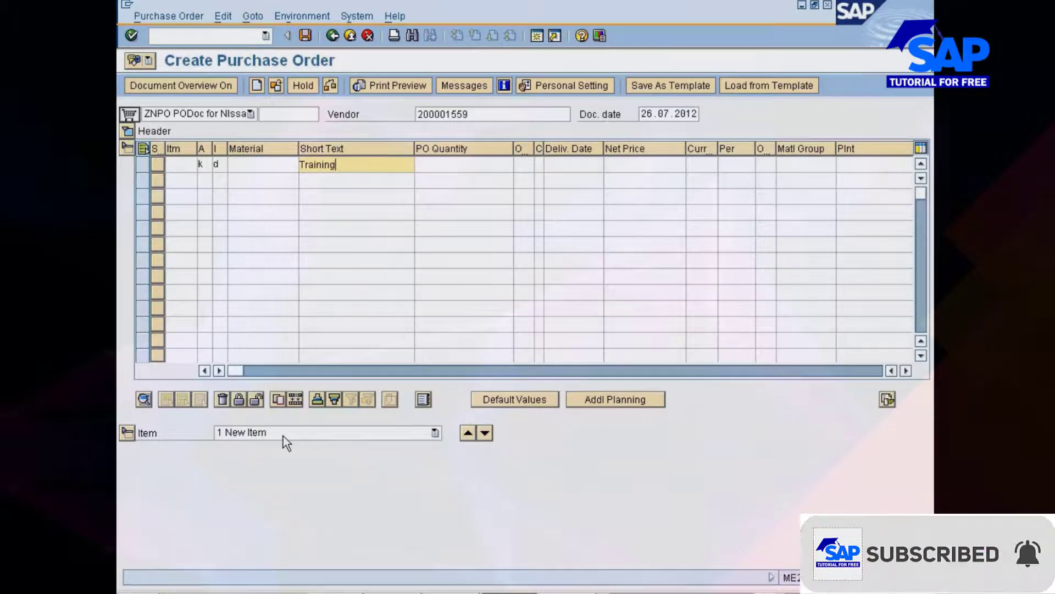
Assign plant 777C to the Training item and confirm the item entry
key("Tab")
key("Tab")
key("Tab")
key("Tab")
key("Tab")
key("Tab")
key("Tab")
key("Tab")
key("Tab")
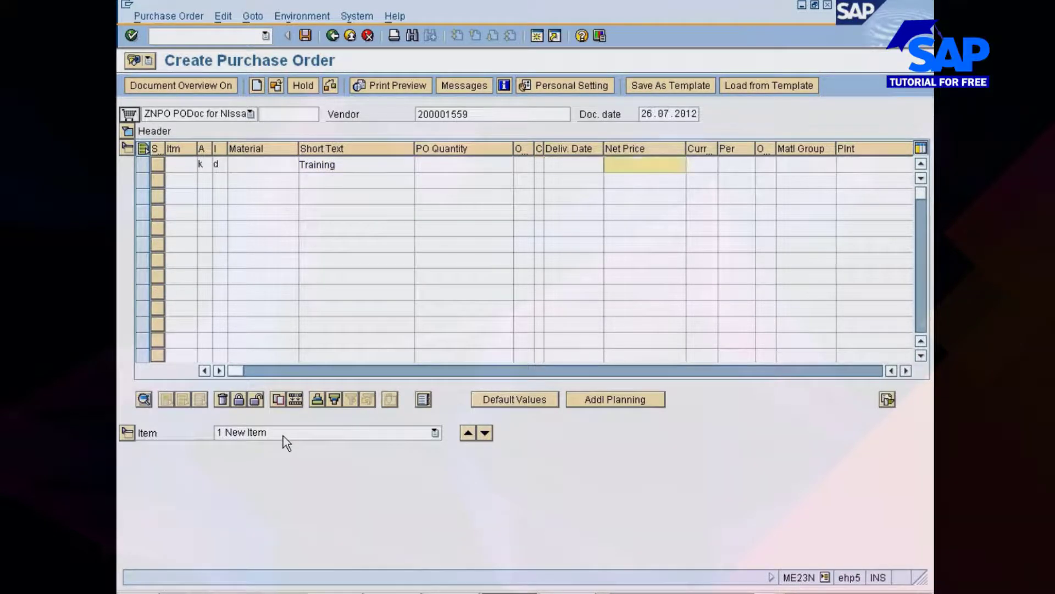
key("Tab")
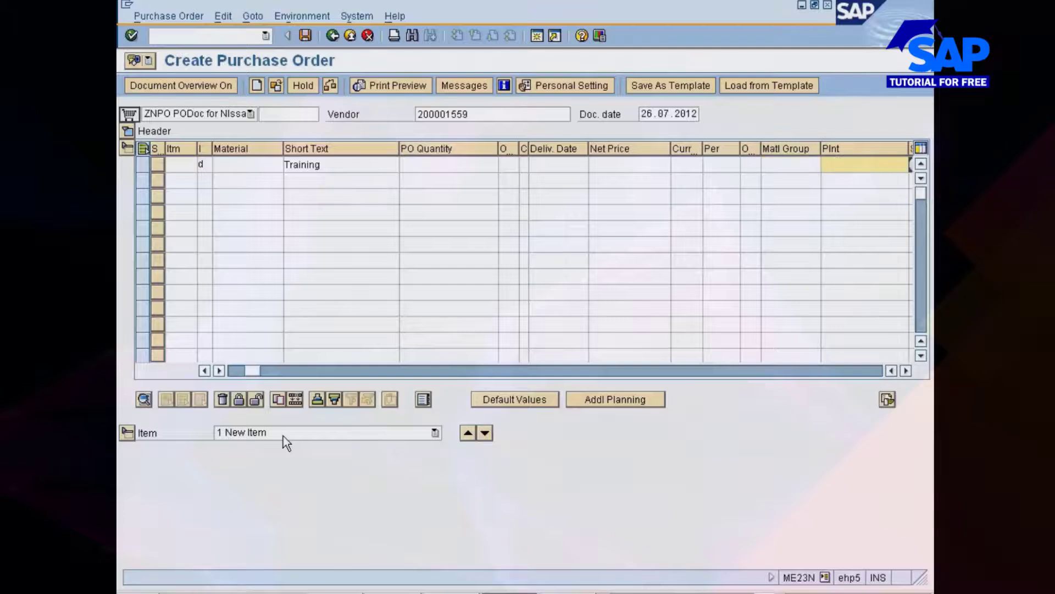
type("777c")
key("Return")
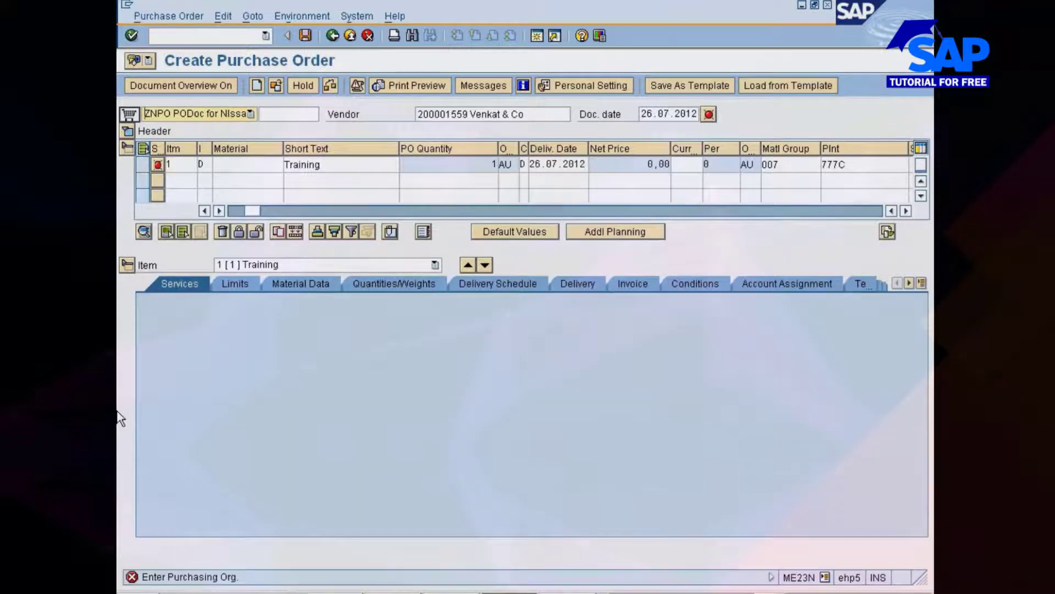
In the header's organizational data, set purchasing organization 777C and purchasing group NIS
left_click(125, 130)
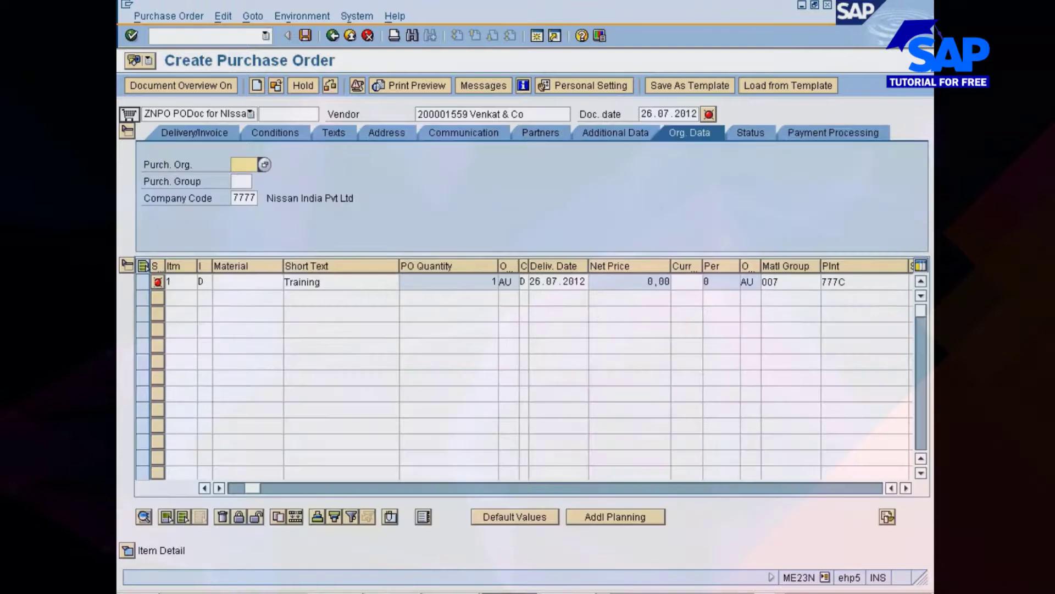
left_click(244, 164)
left_click(246, 180)
key("Return")
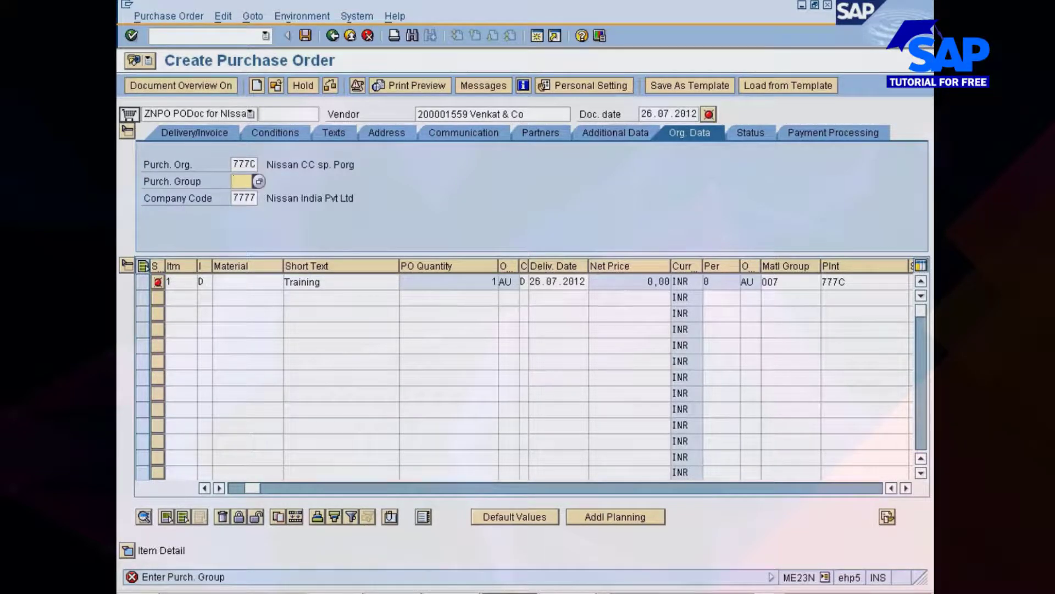
key("BackSpace")
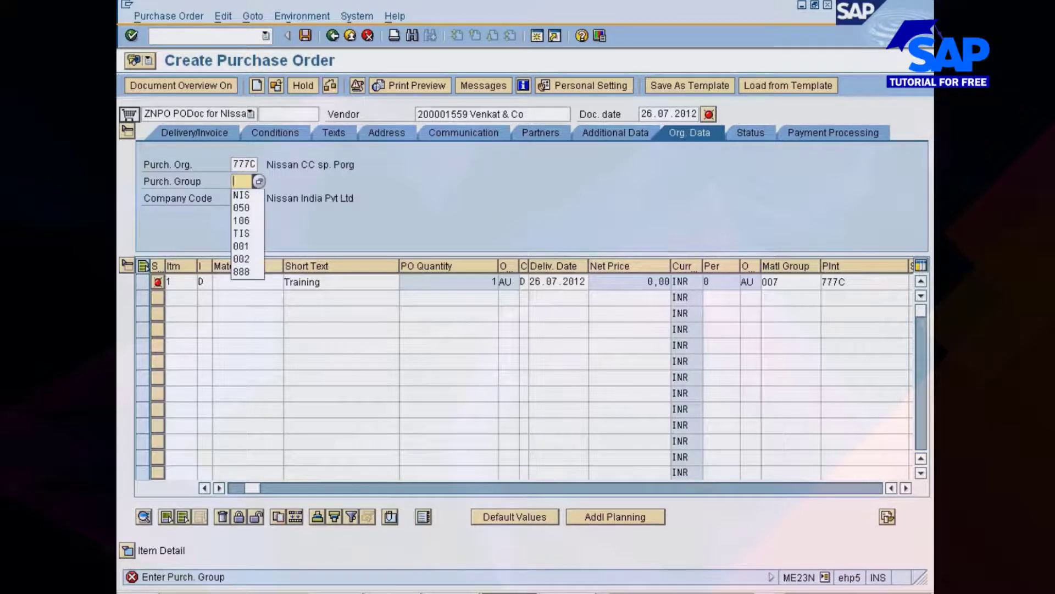
key("Down")
key("Return")
key("Return")
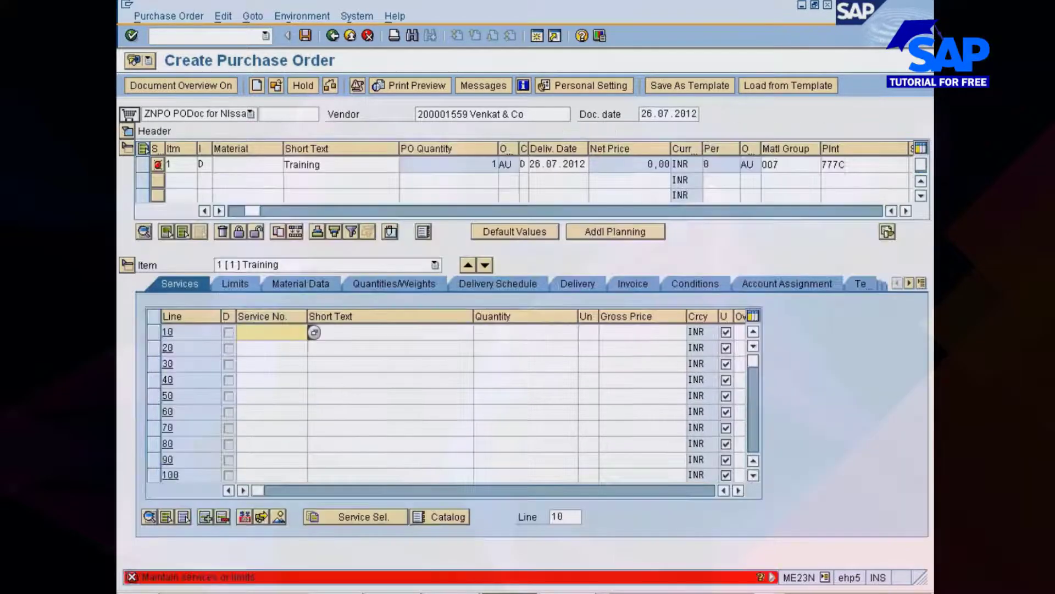
Enter service 200011 on service line 10 of the Training item and acknowledge the account assignment notice
key("BackSpace")
key("Down")
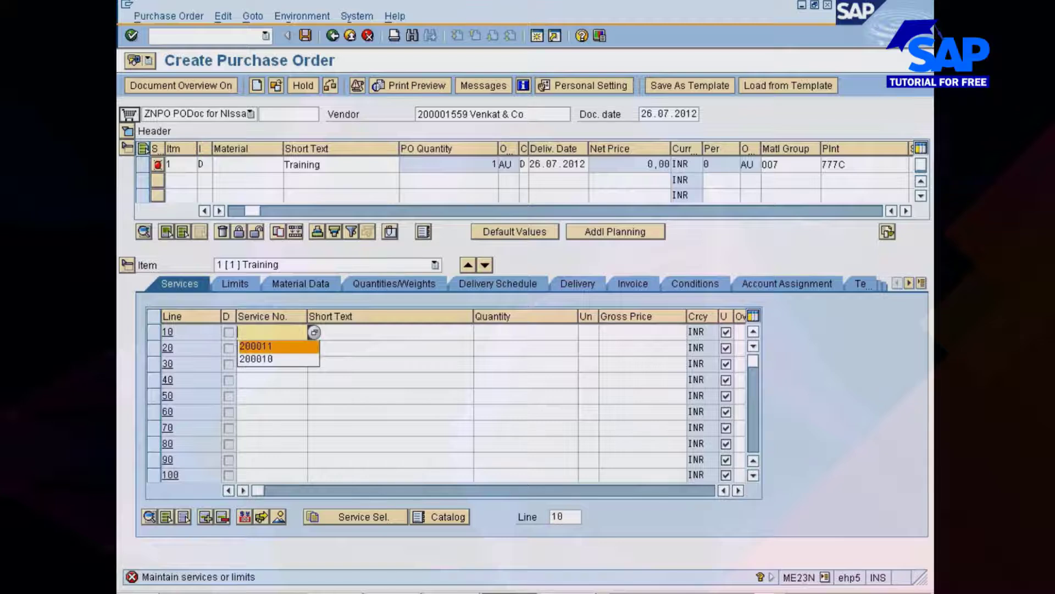
key("Return")
key("Return")
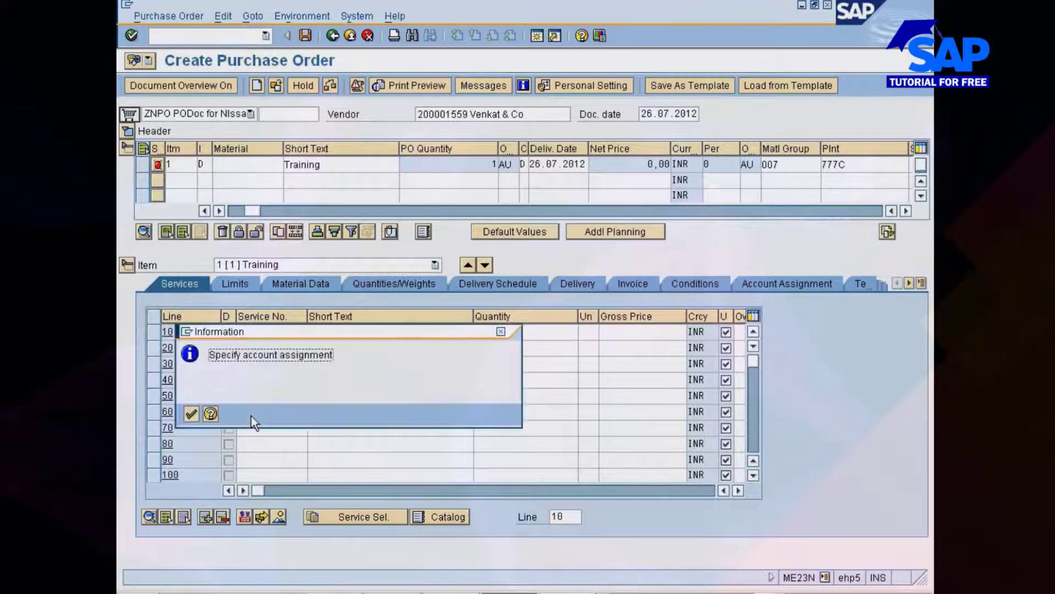
left_click(191, 413)
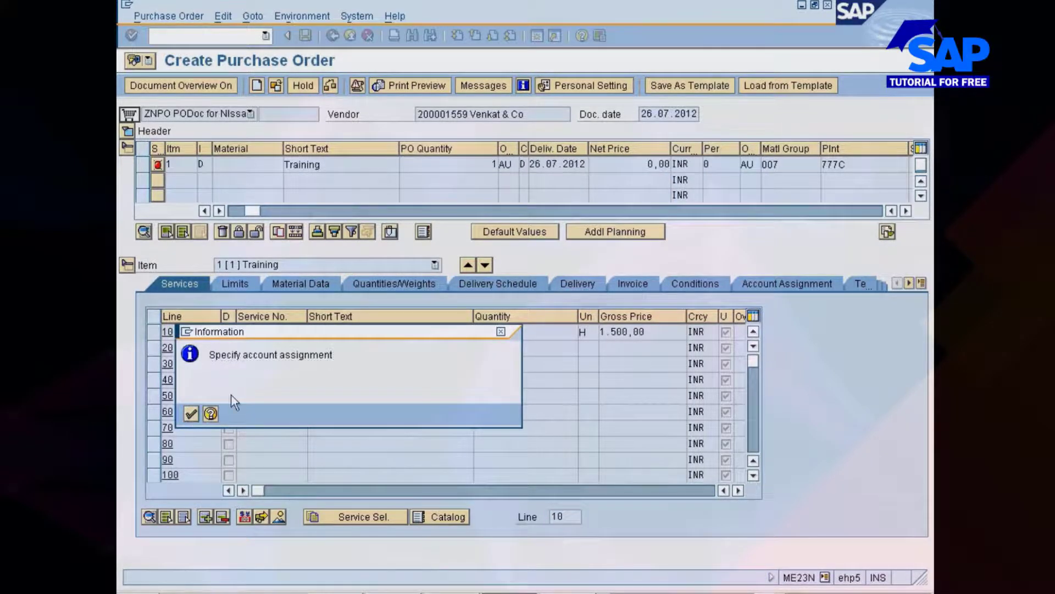
Assign service line 10 to G/L account 400000 and cost center 7777_ADM
key("BackSpace")
key("Down")
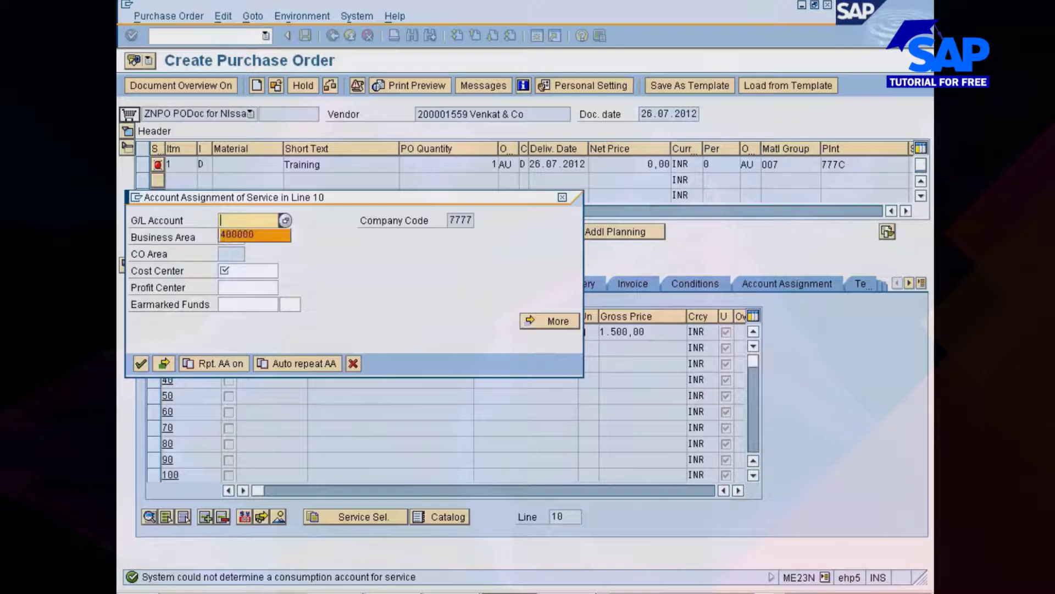
key("Return")
left_click(239, 271)
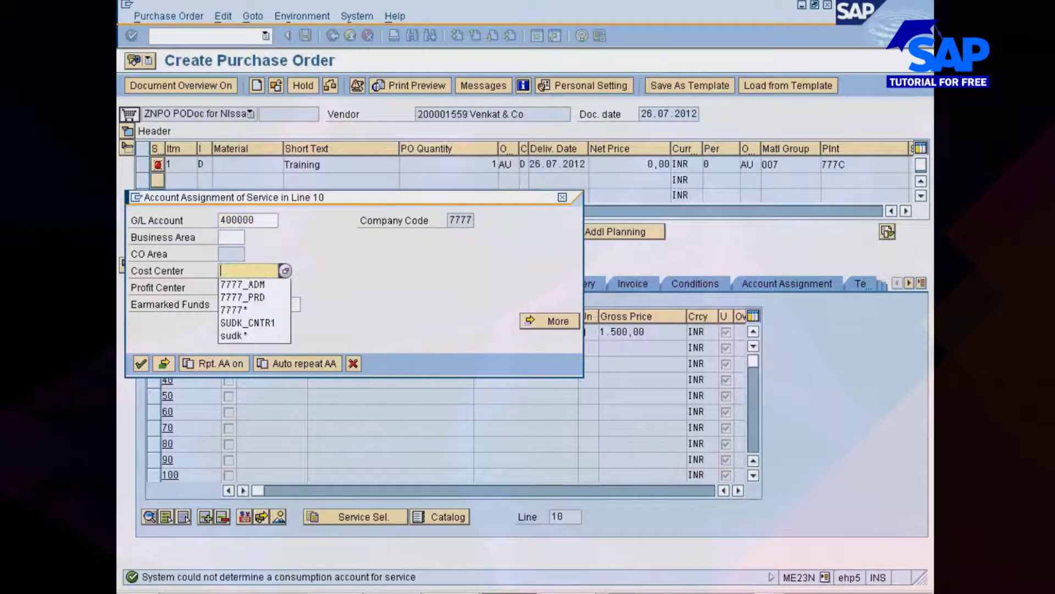
key("Up")
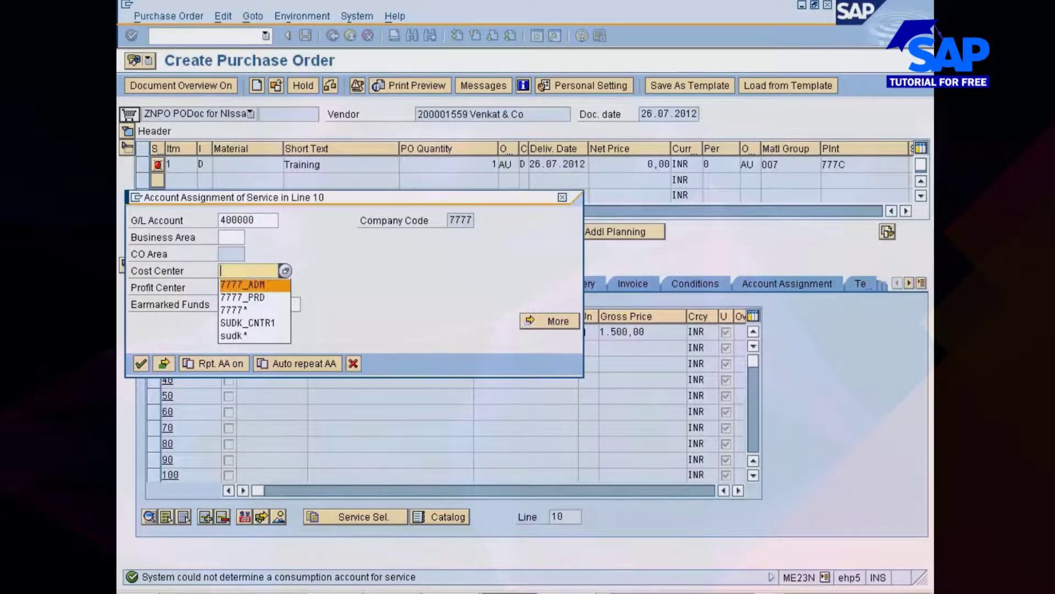
key("Return")
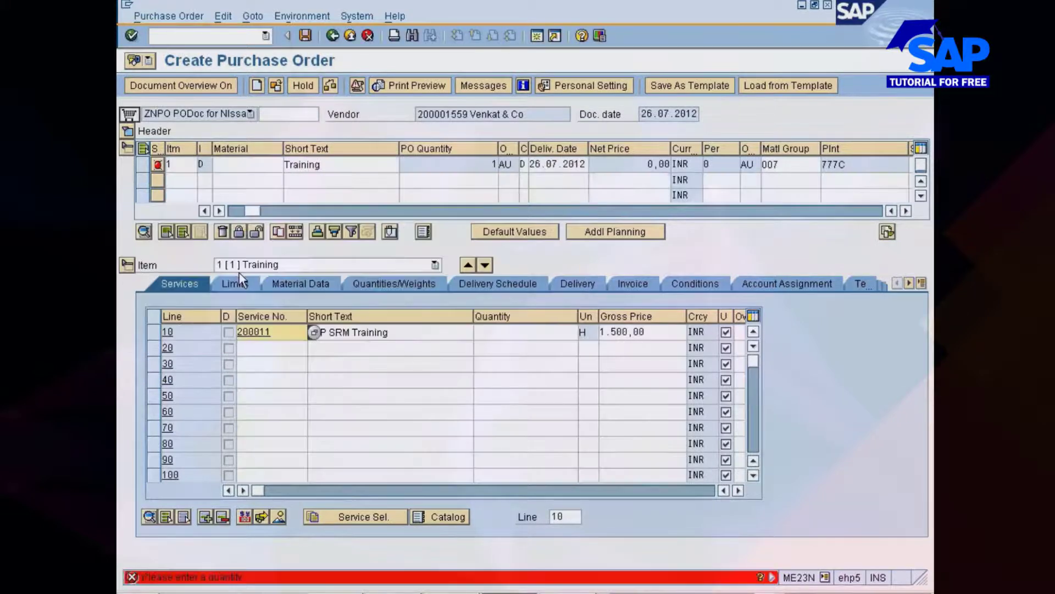
Set the SAP SRM Training quantity on line 10 to 25, and check and save the purchase order
left_click(492, 349)
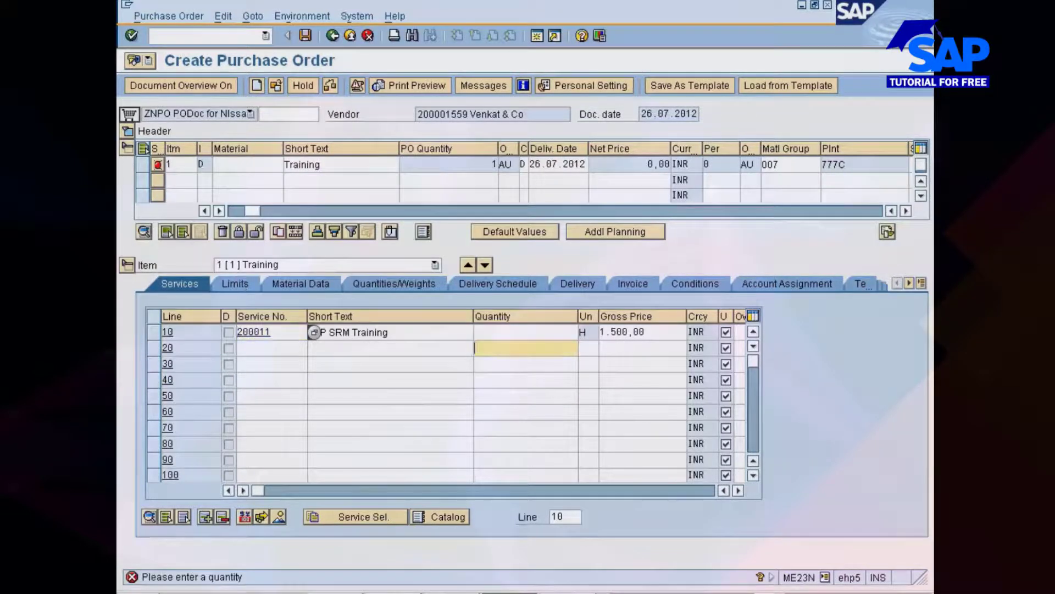
left_click(495, 332)
type("25")
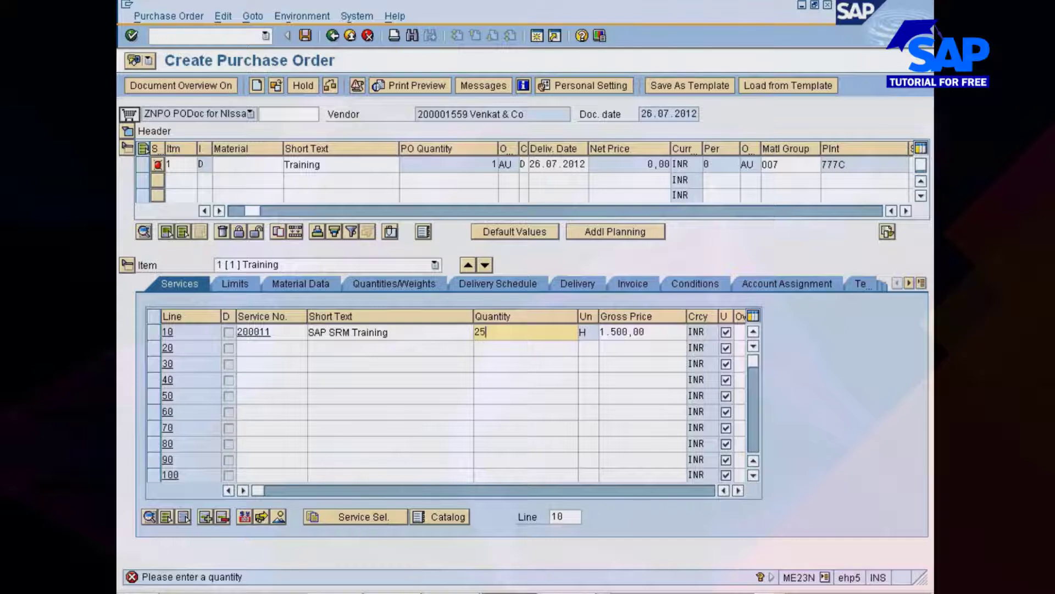
key("Return")
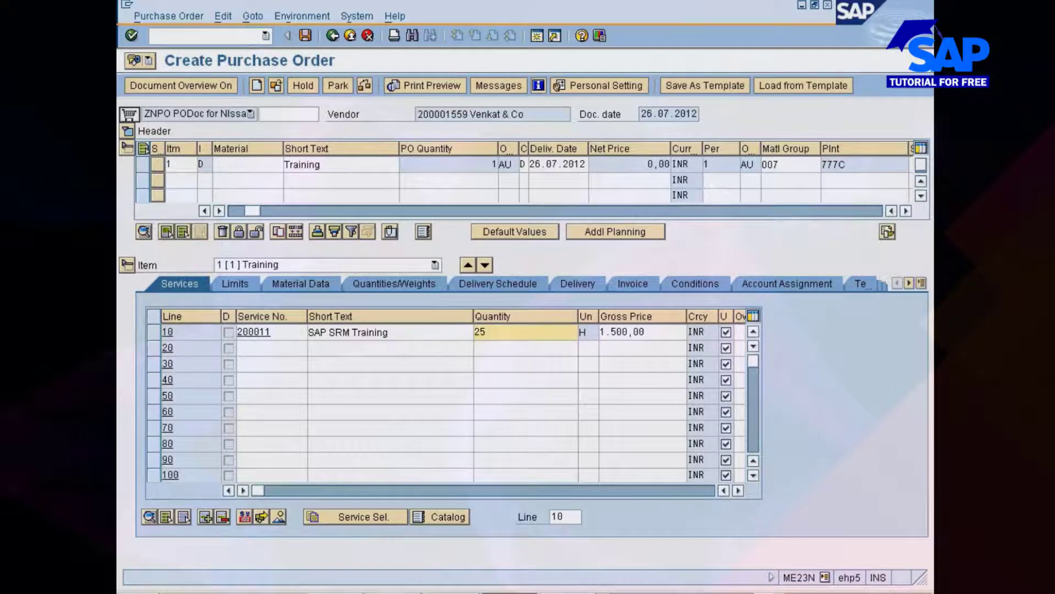
left_click(365, 85)
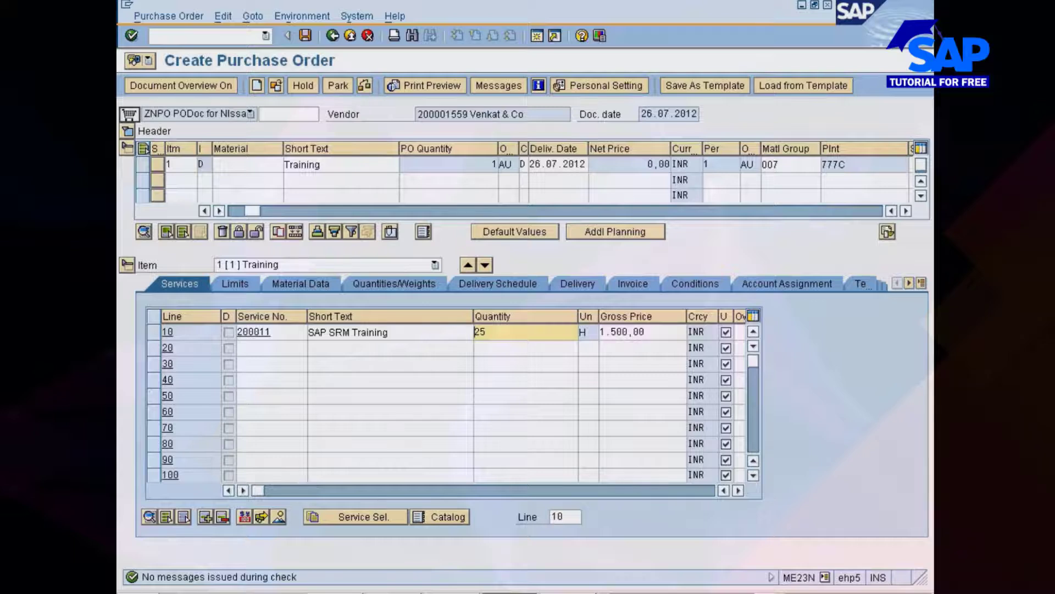
left_click(307, 35)
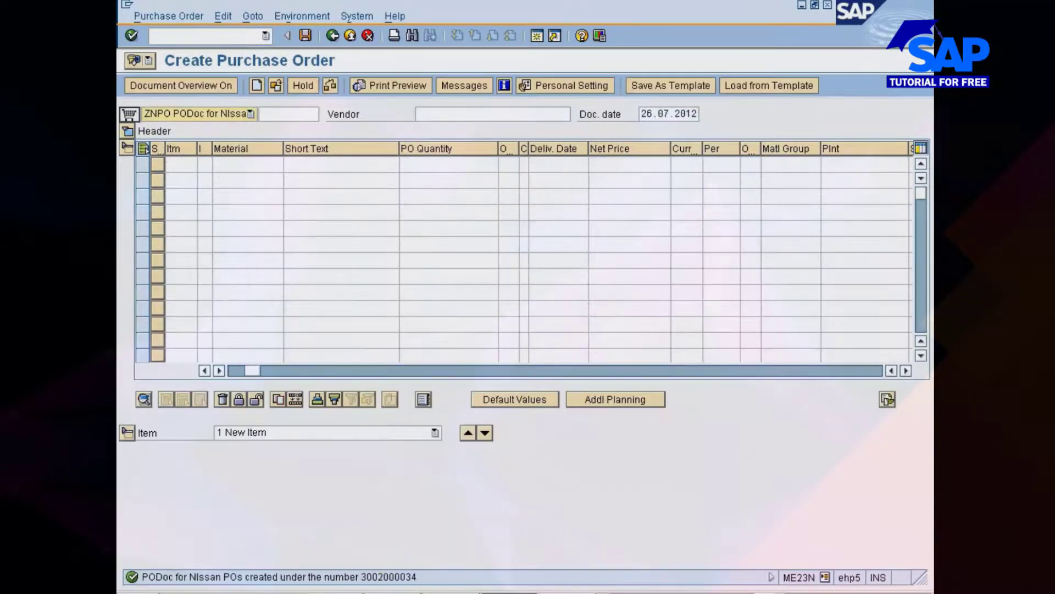
Open the newly saved purchase order for display and copy its document number
left_click(276, 86)
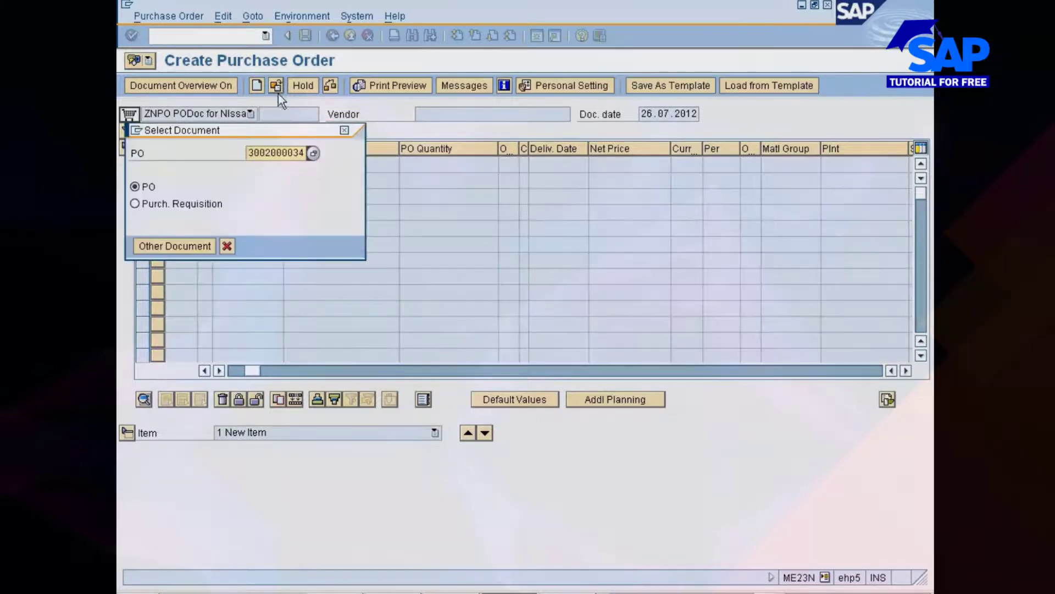
key("Return")
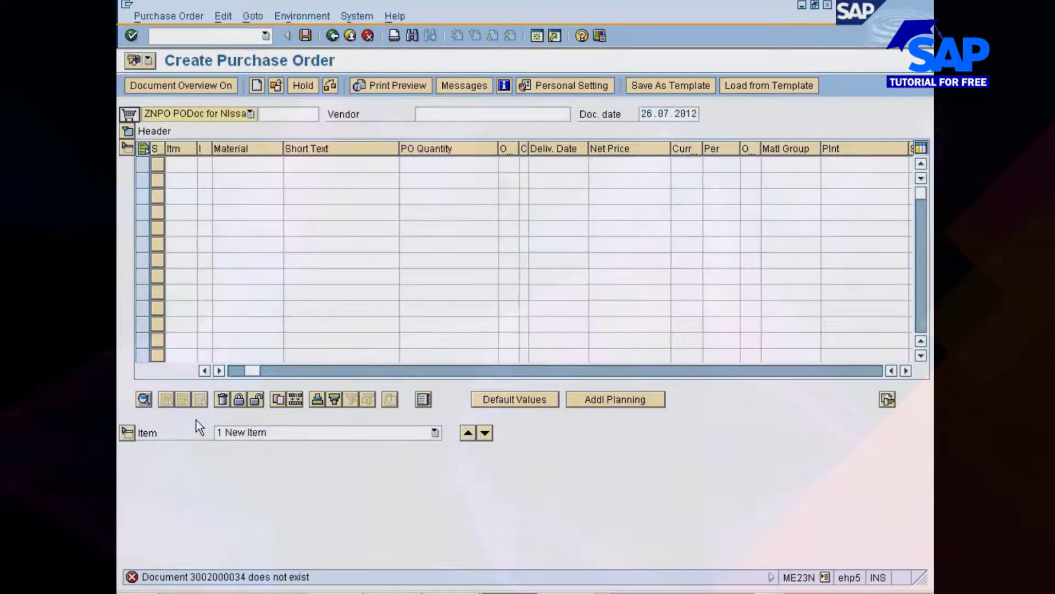
left_click(277, 83)
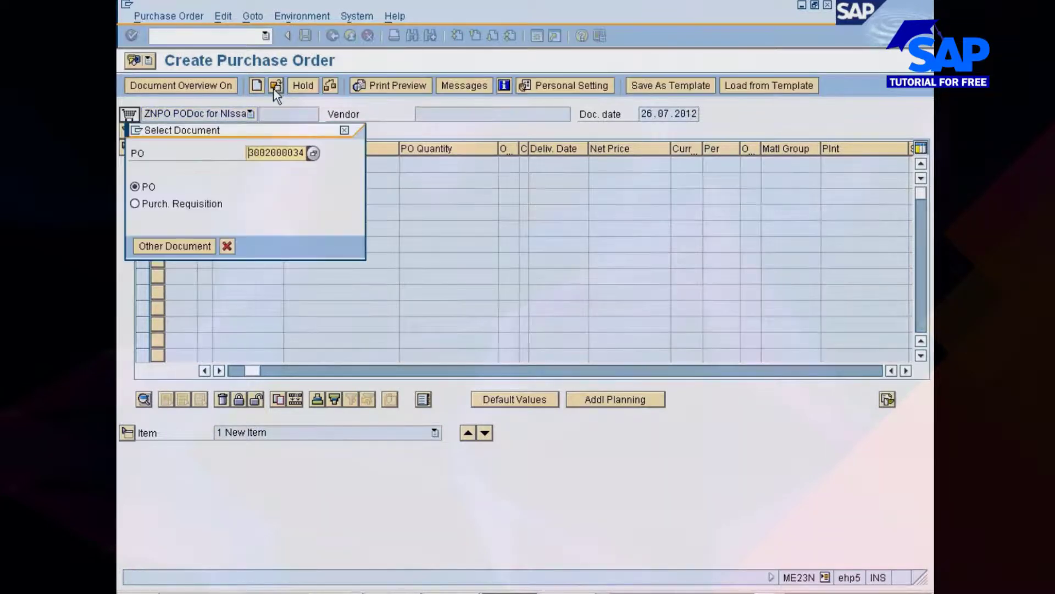
key("shift+End")
key("ctrl+c")
key("End")
key("Return")
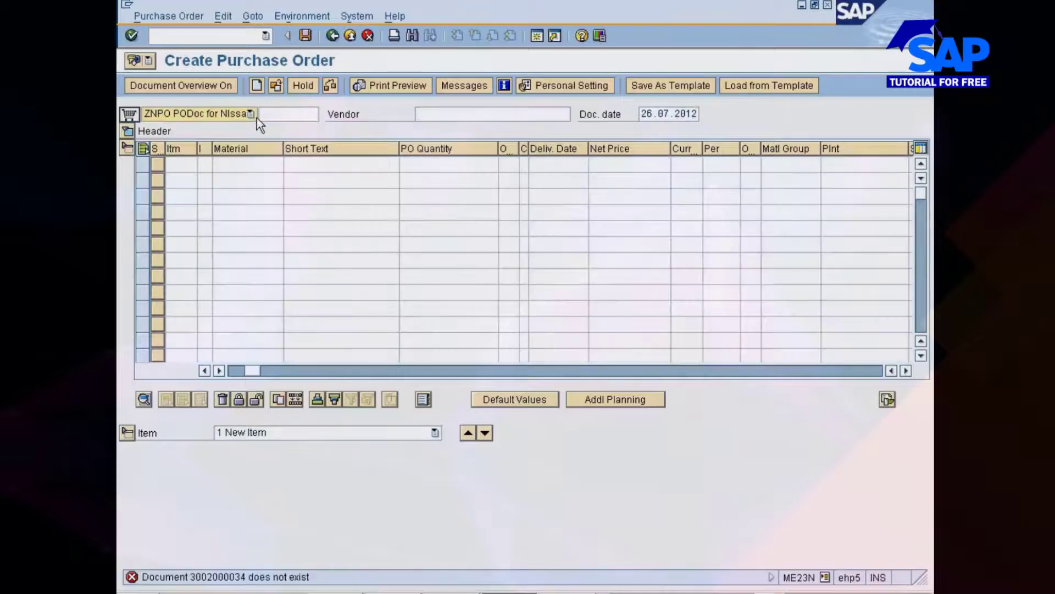
left_click(275, 83)
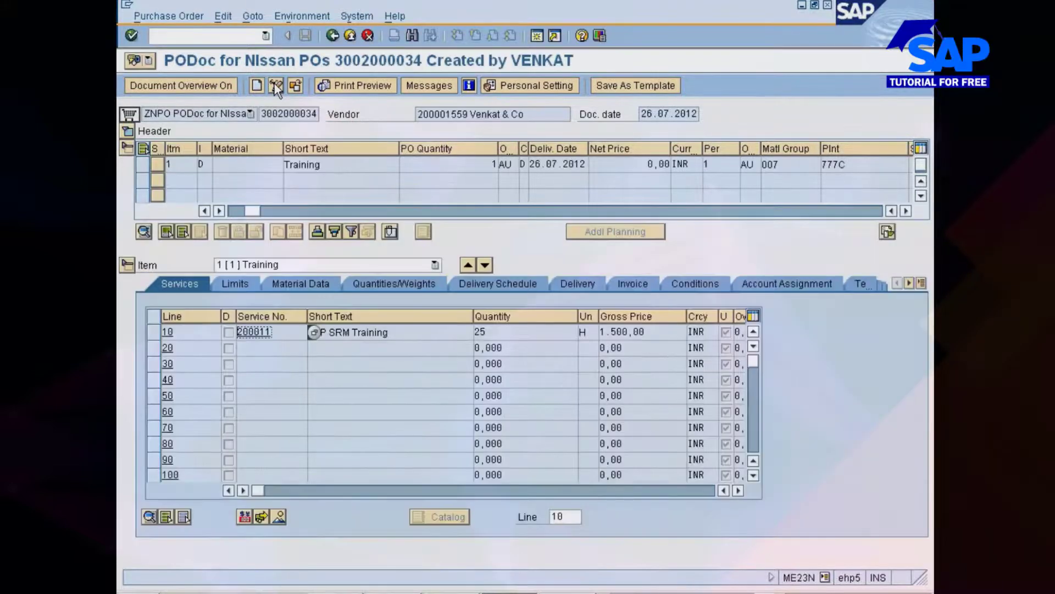
Switch to the ML81N service entry session and load the new purchase order using its copied number
left_click(486, 588)
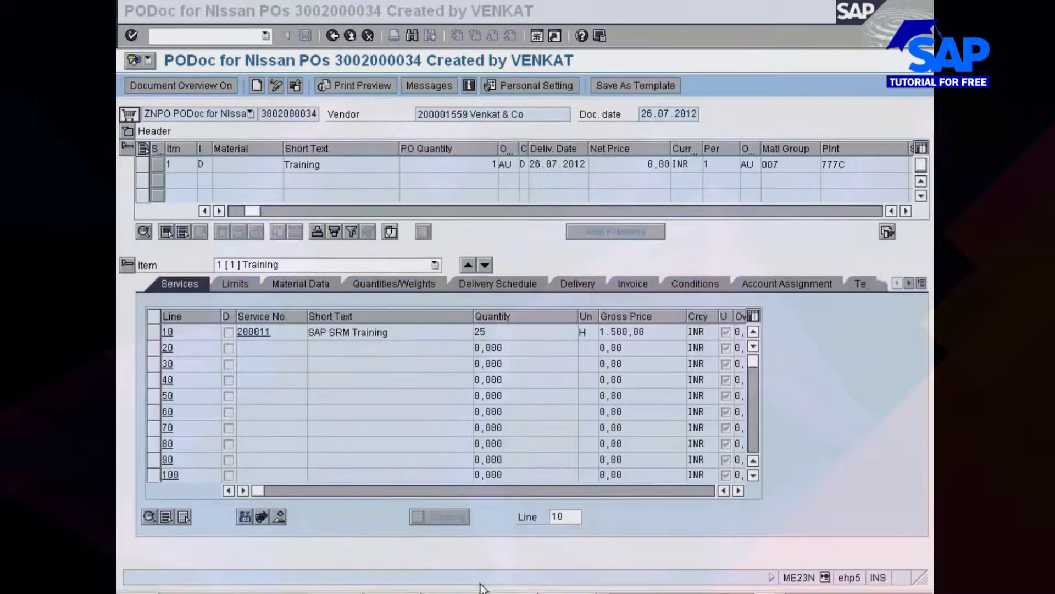
left_click(526, 533)
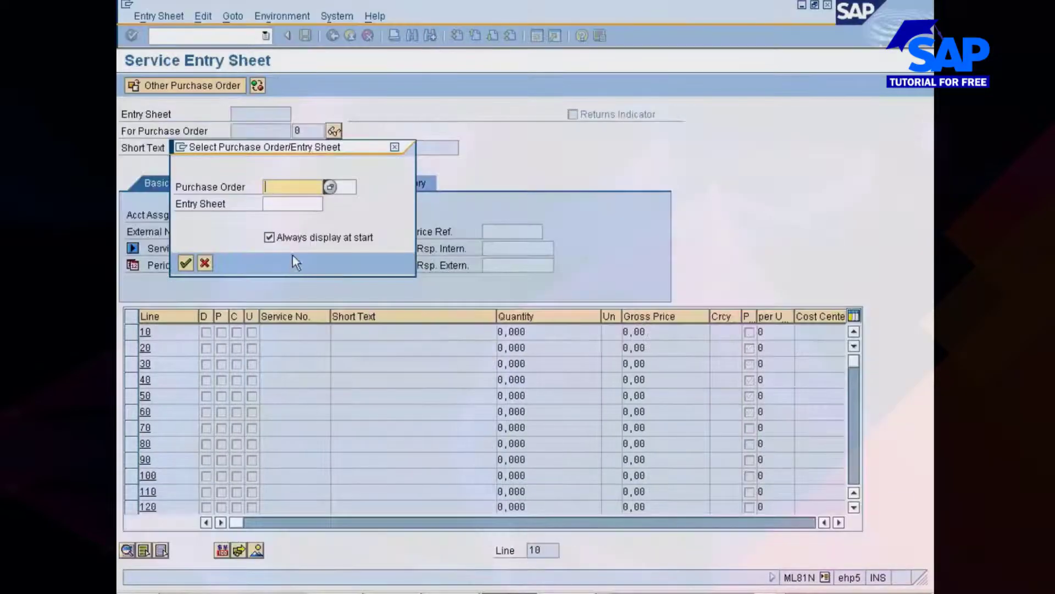
key("ctrl+v")
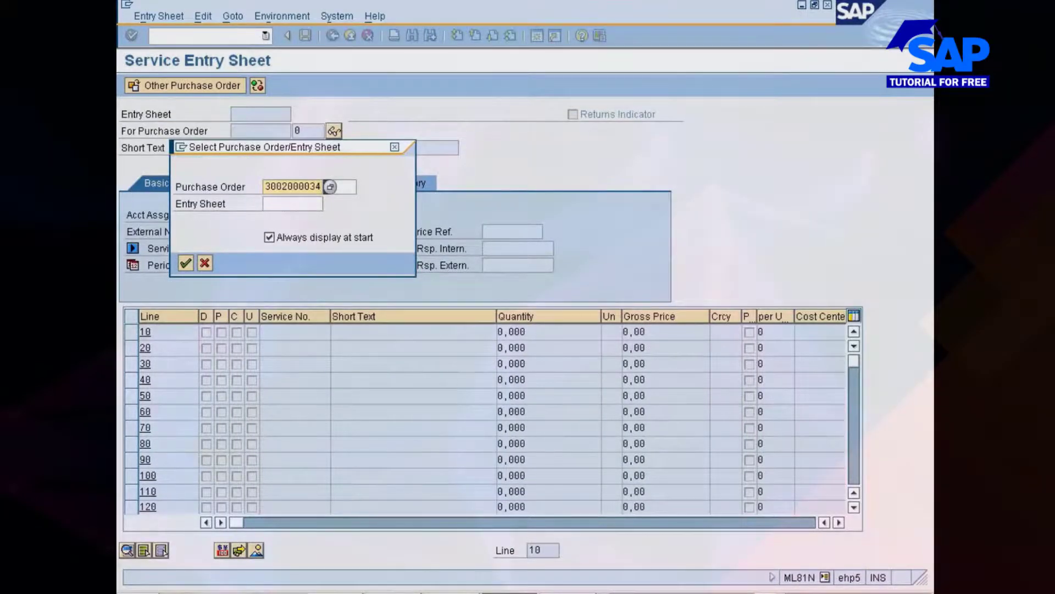
key("Return")
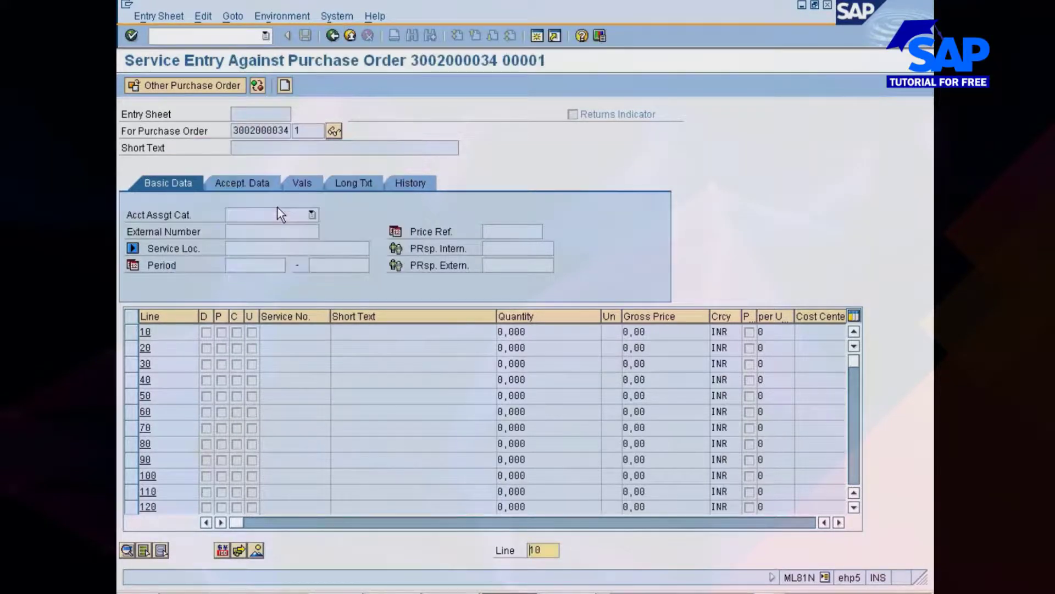
Create an entry sheet for the purchase order with the short text "Test service entry sheet"
left_click(283, 86)
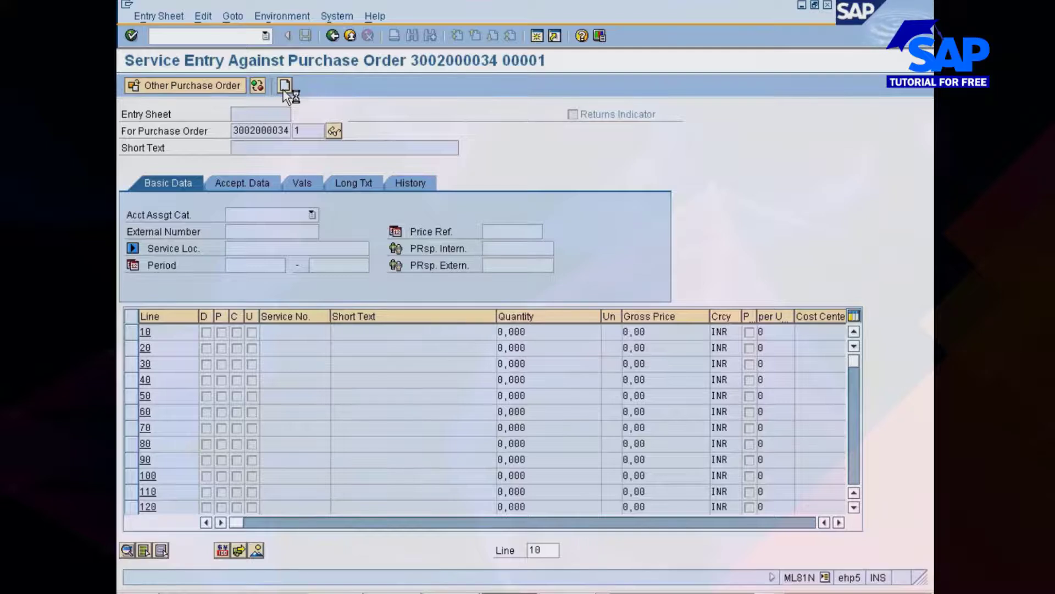
type("T")
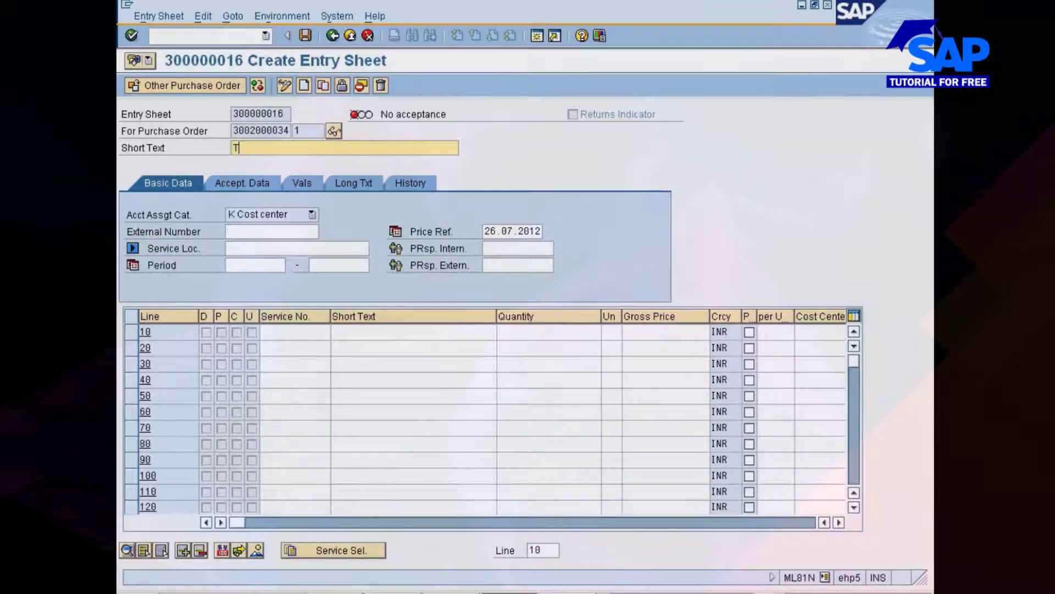
type("est service entry sheet")
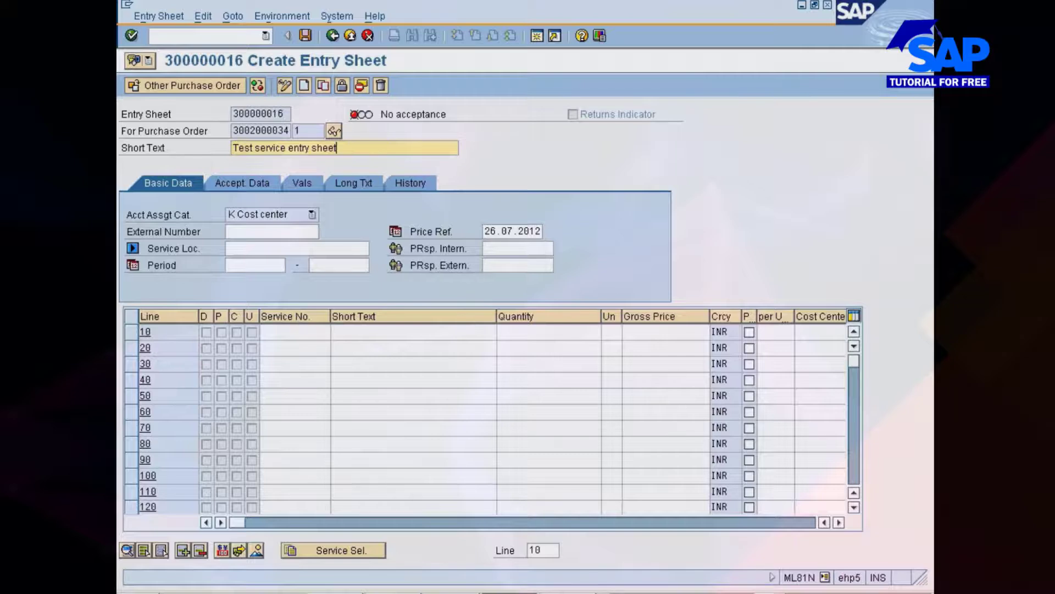
Adopt service line 10, SAP SRM Training, from the purchase order into the entry sheet with the Adopt full quantity option
left_click(344, 552)
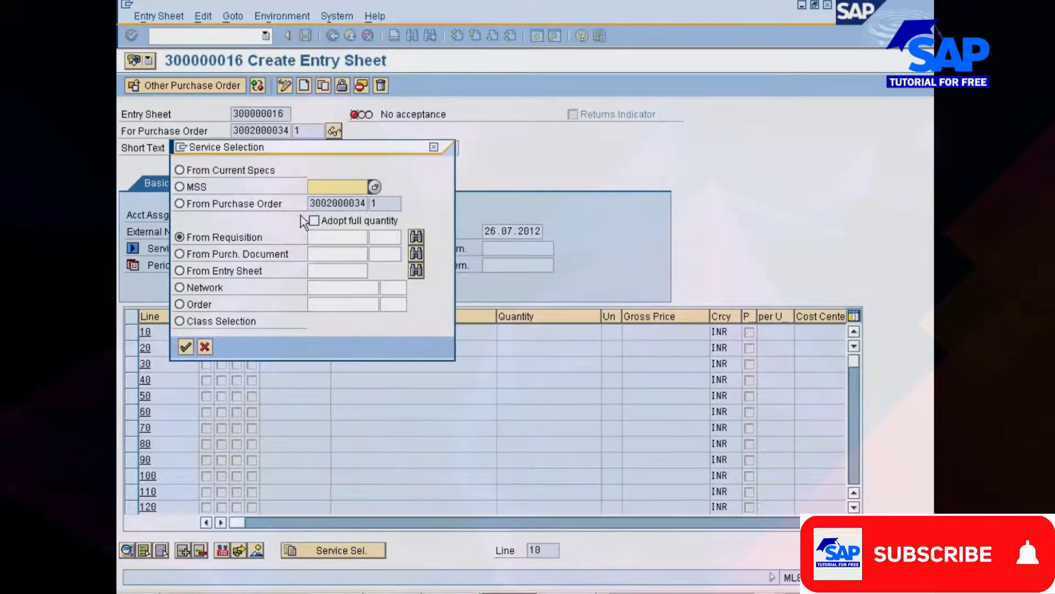
left_click(316, 222)
left_click(313, 221)
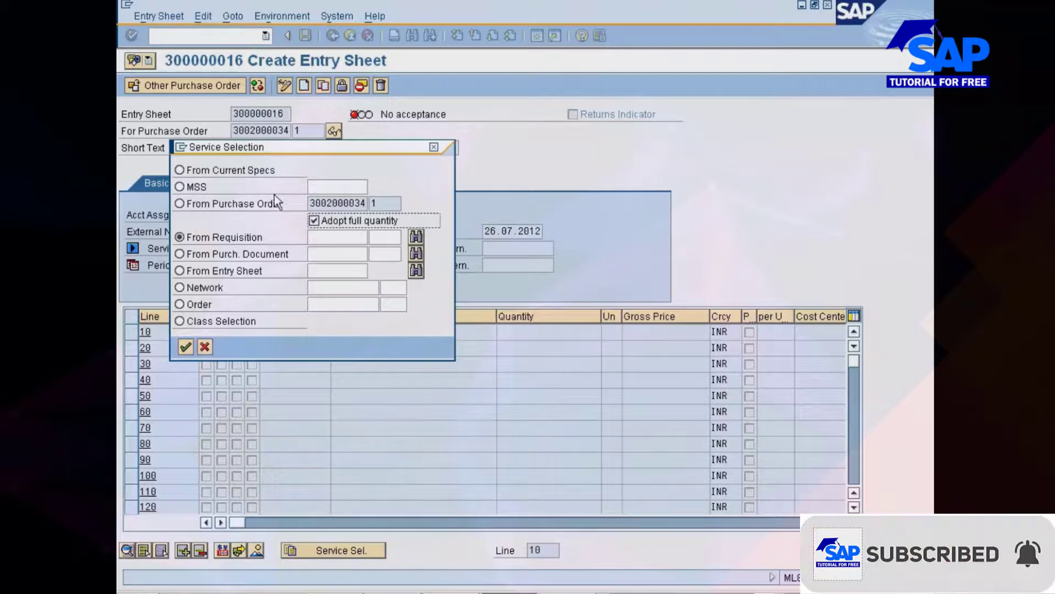
left_click(186, 344)
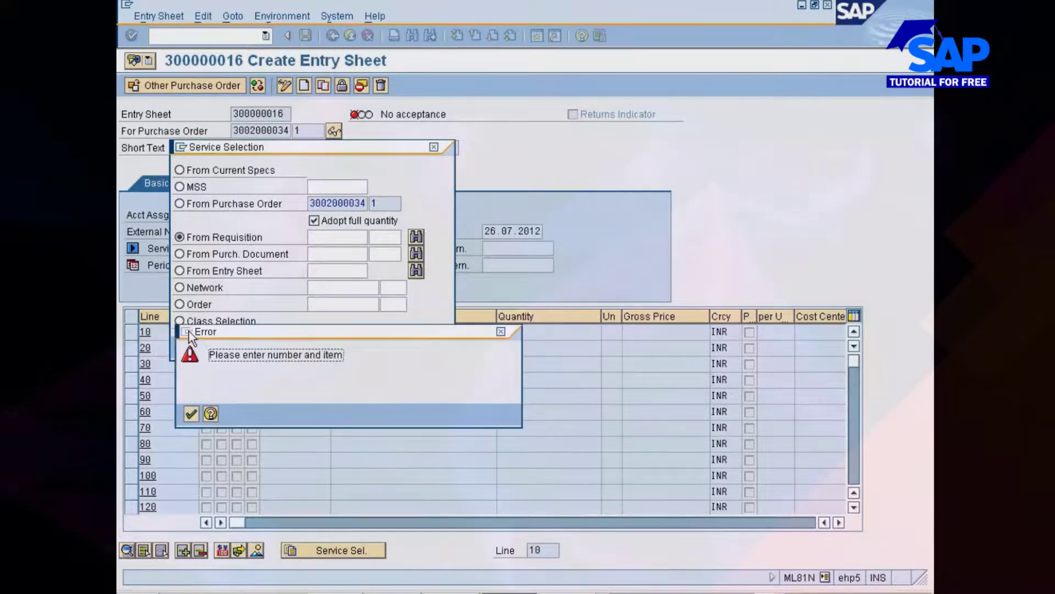
left_click(191, 413)
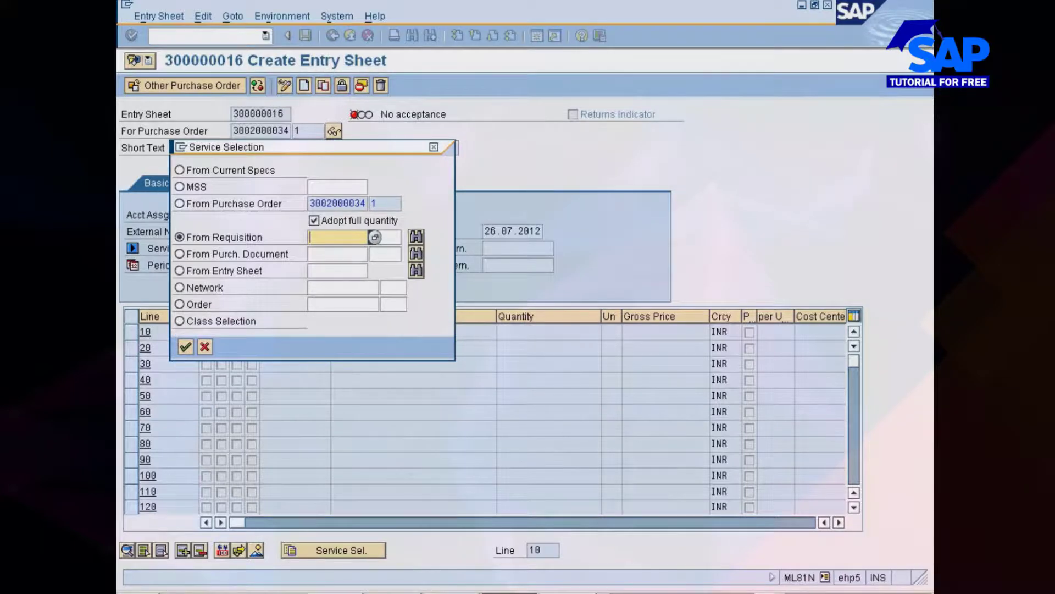
left_click(180, 204)
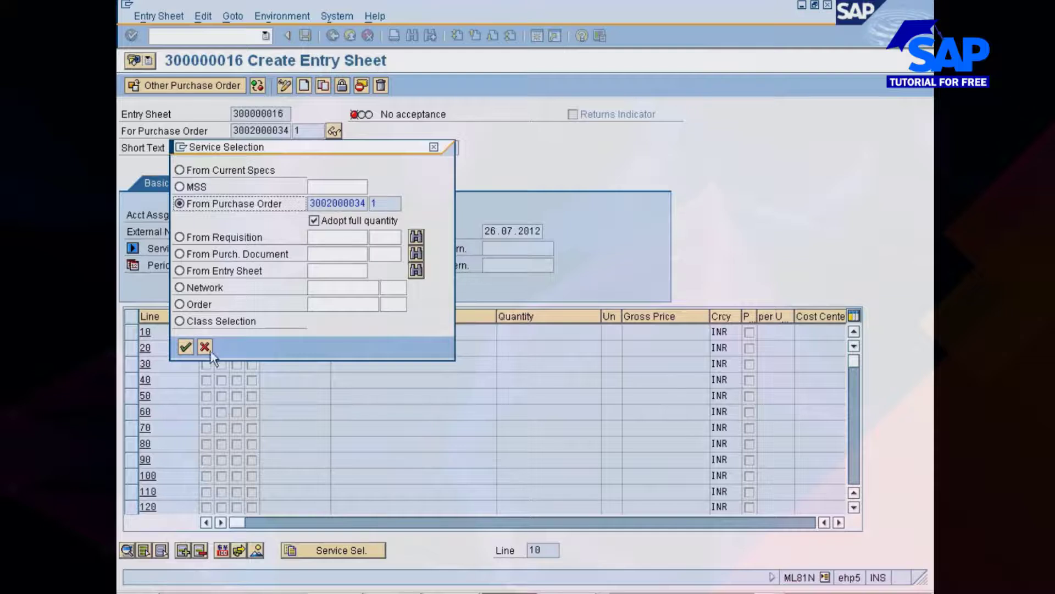
left_click(187, 348)
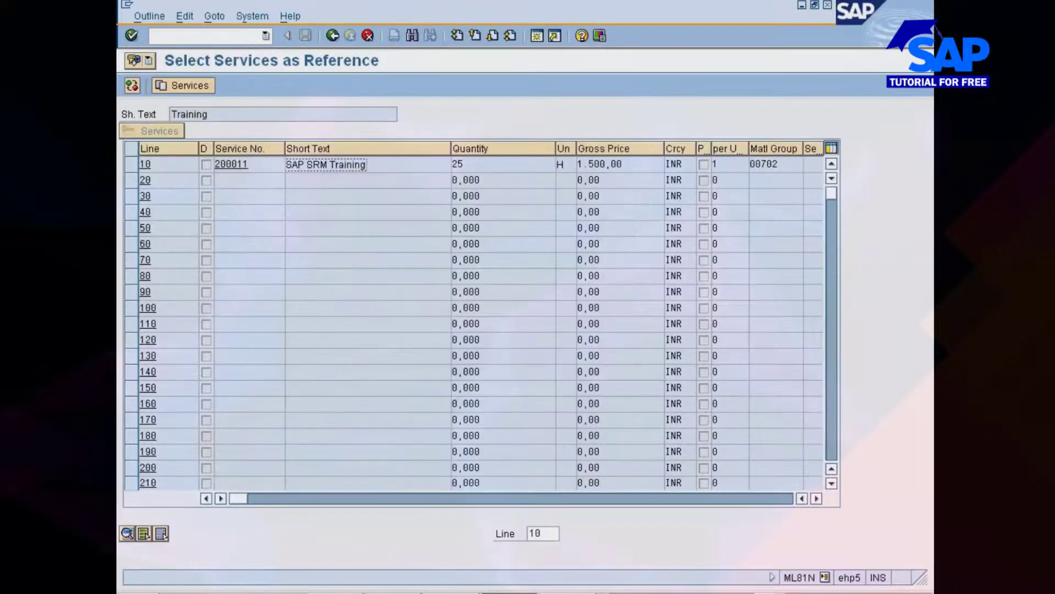
left_click(131, 164)
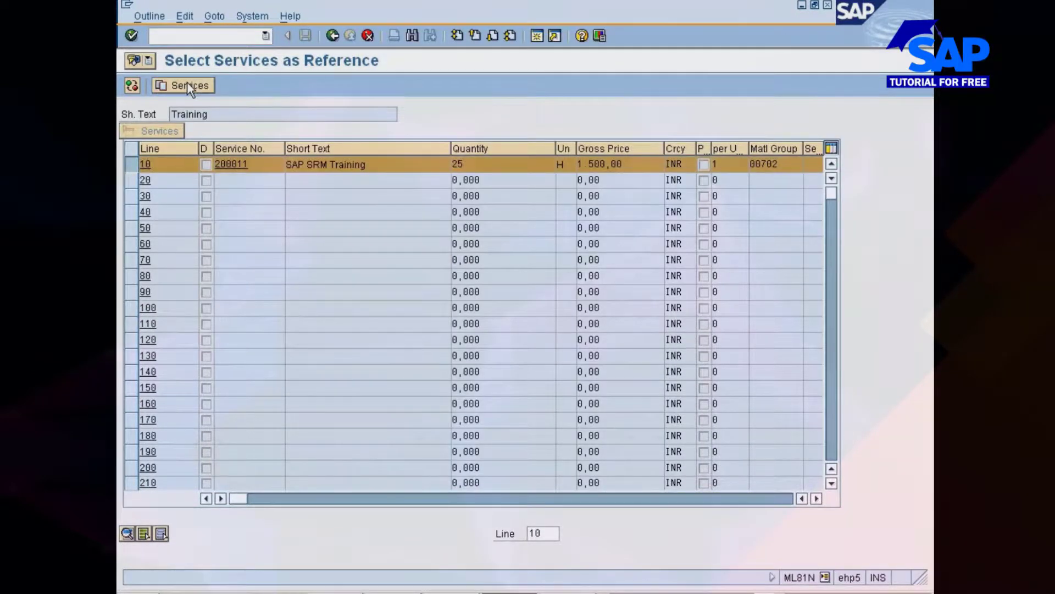
left_click(187, 86)
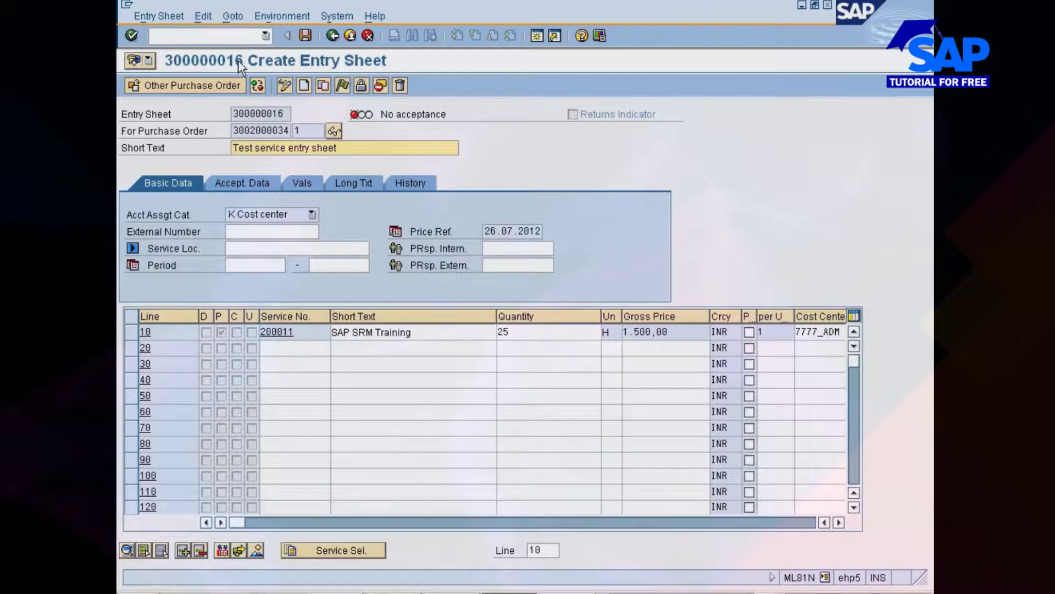
Check the output messages proposed for the entry sheet and return to the sheet
left_click(240, 16)
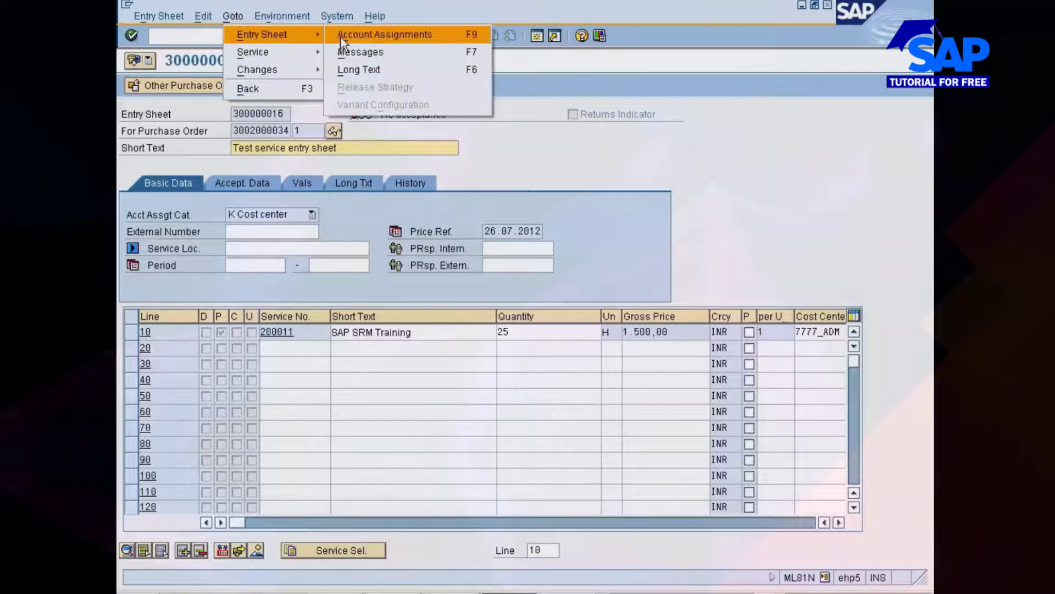
left_click(351, 44)
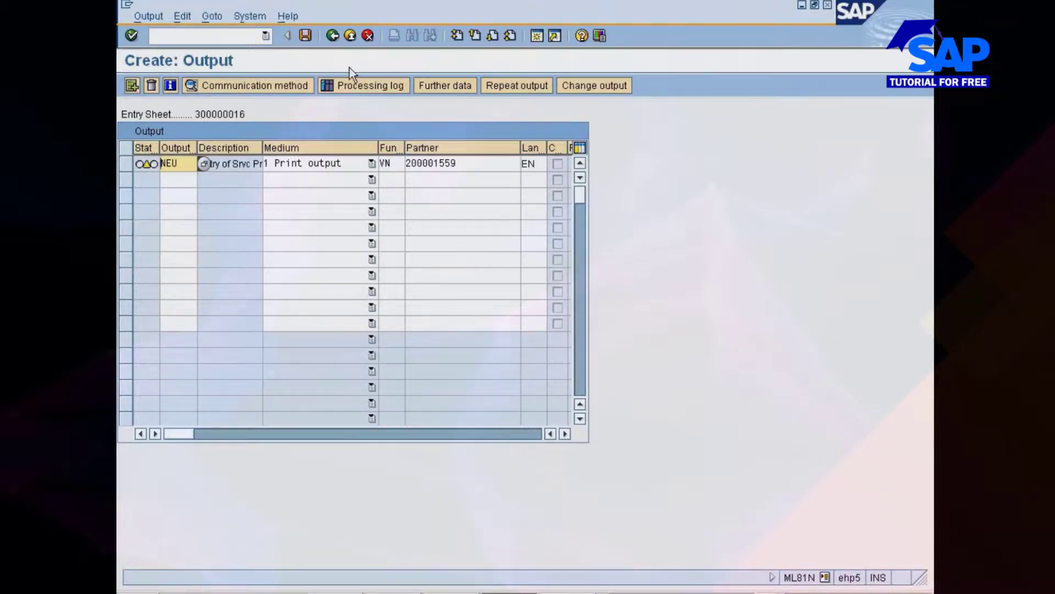
left_click(335, 34)
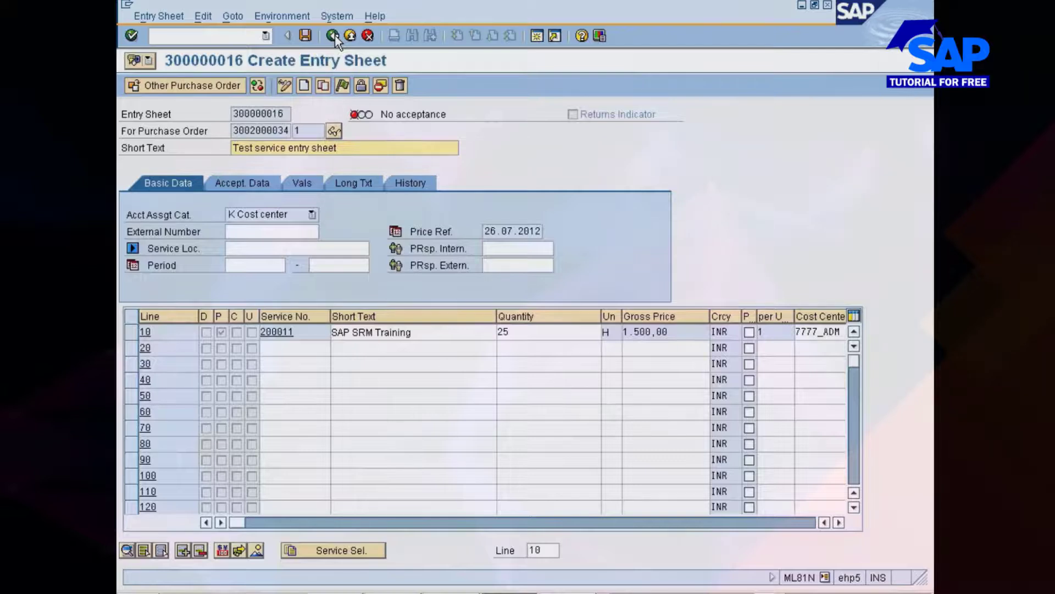
Mark the entry sheet as final entry, accept and save it, and return from the browser to its session
left_click(377, 86)
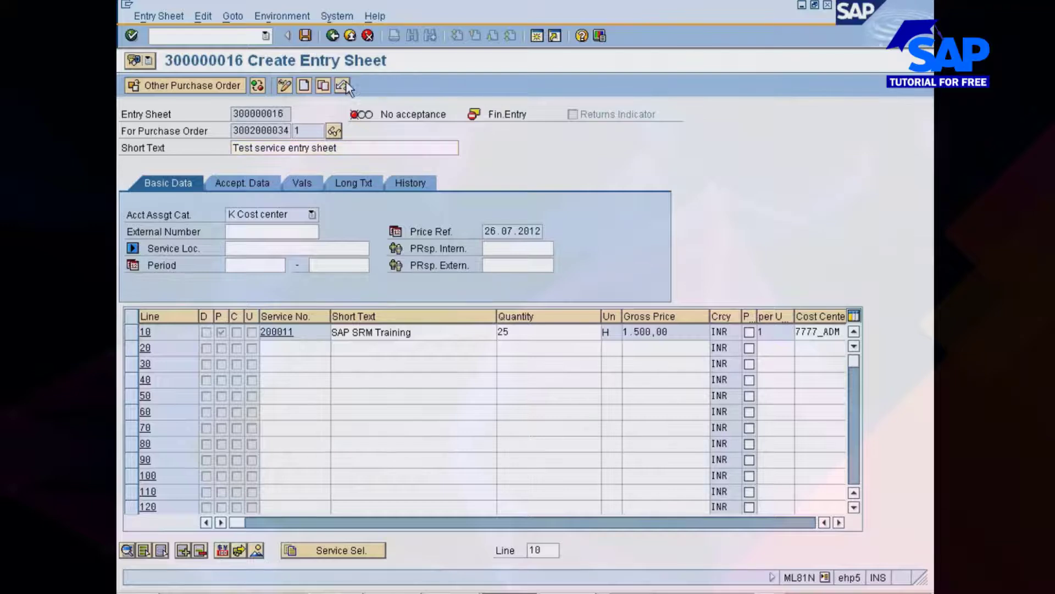
left_click(343, 86)
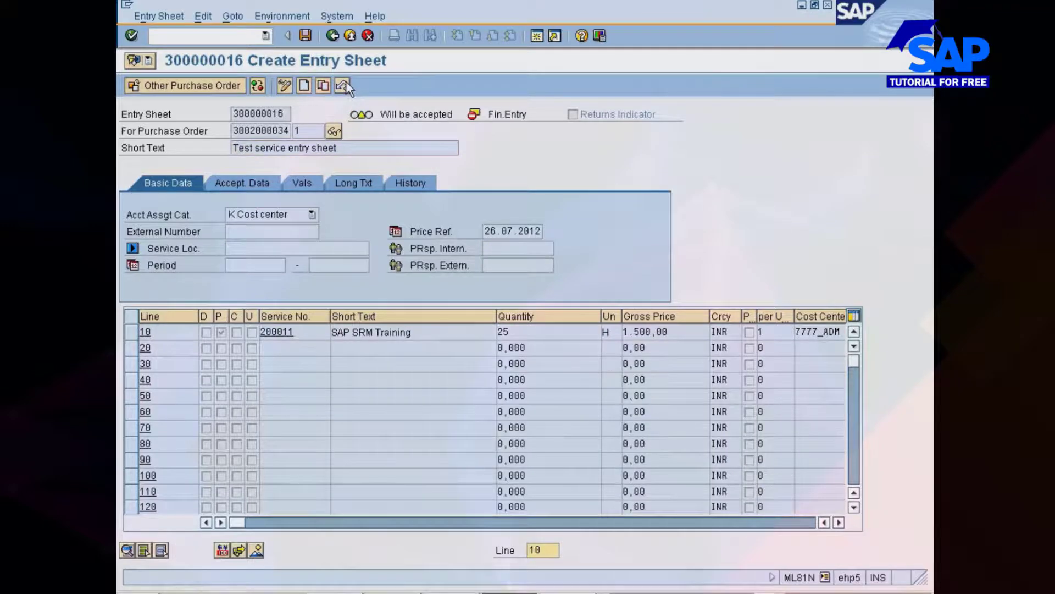
left_click(305, 35)
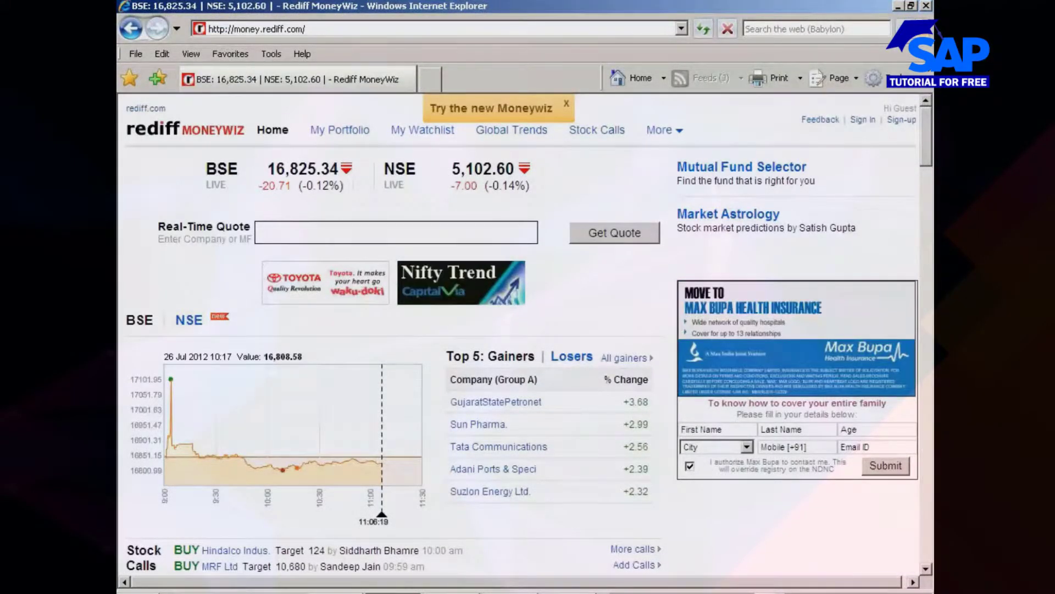
left_click(518, 592)
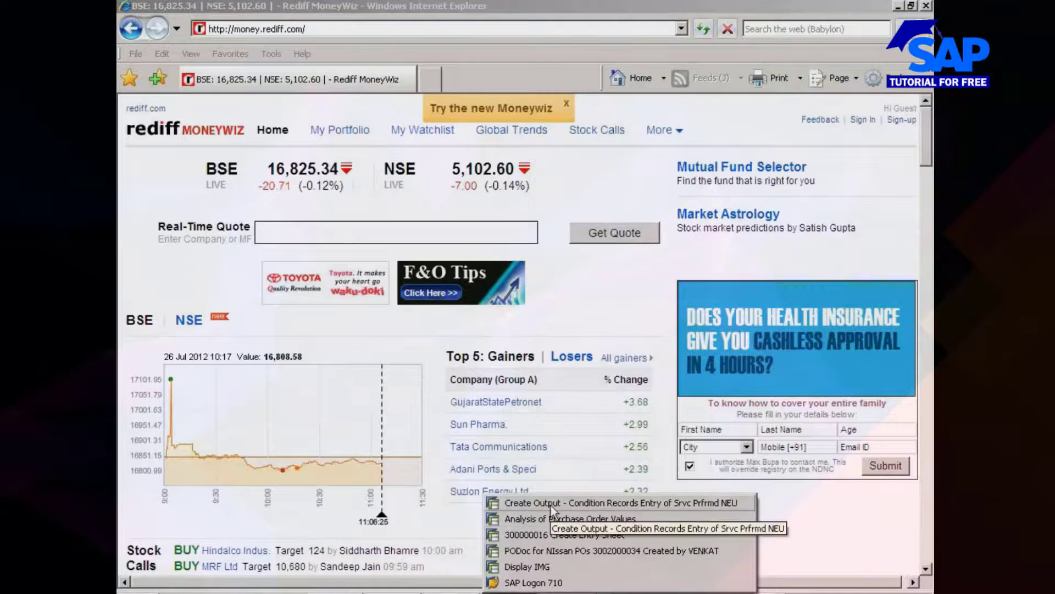
left_click(539, 534)
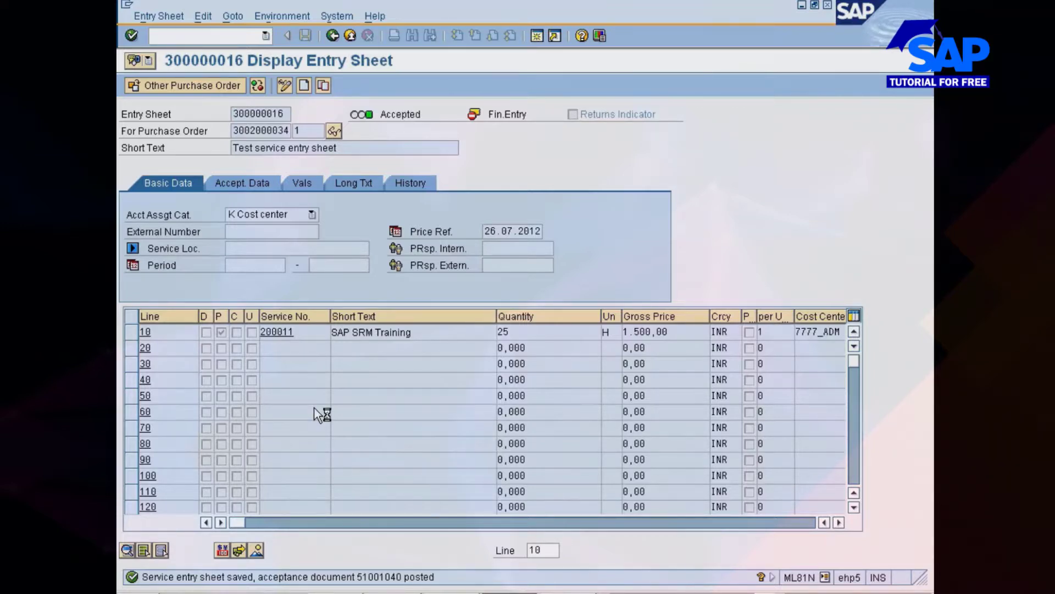
left_click(519, 593)
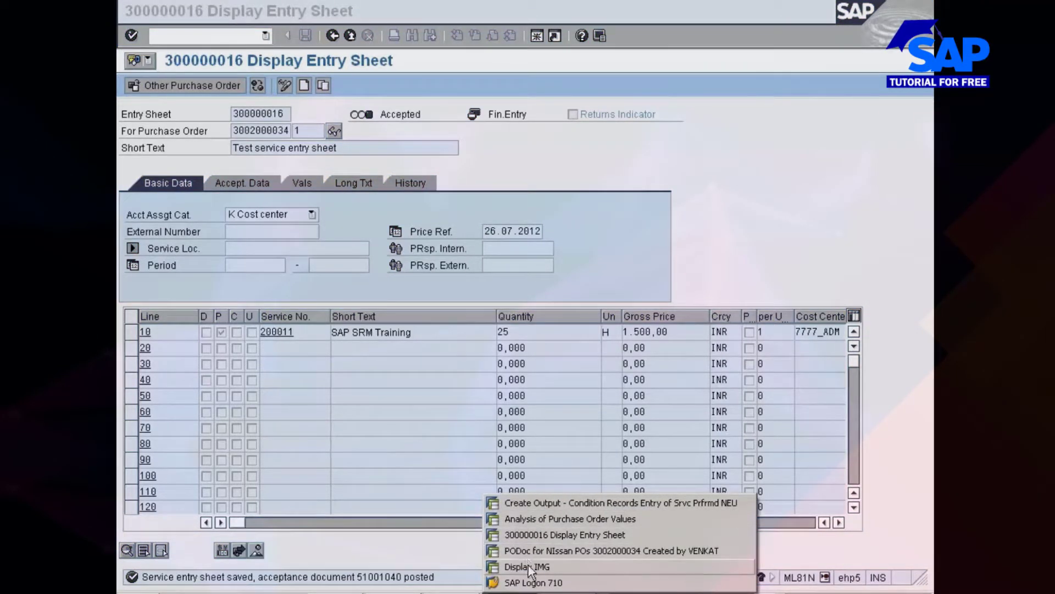
left_click(543, 517)
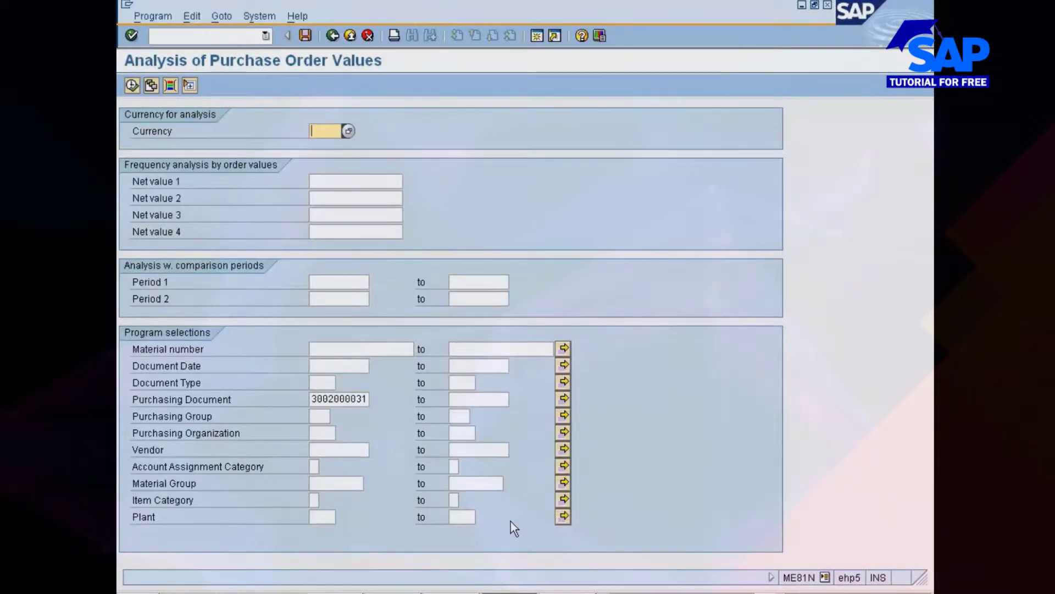
left_click(341, 34)
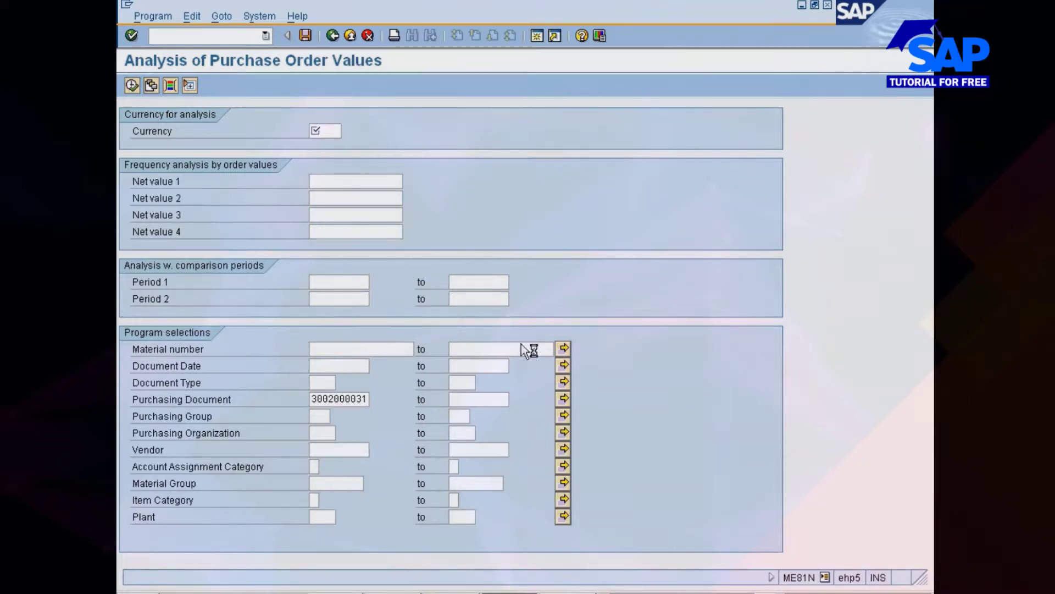
left_click(516, 581)
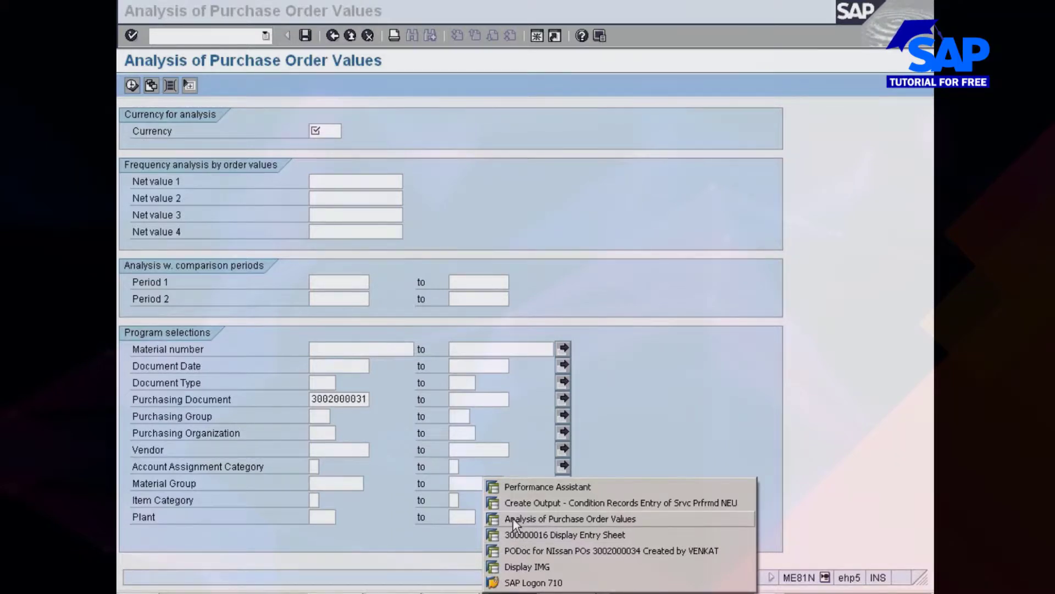
left_click(519, 503)
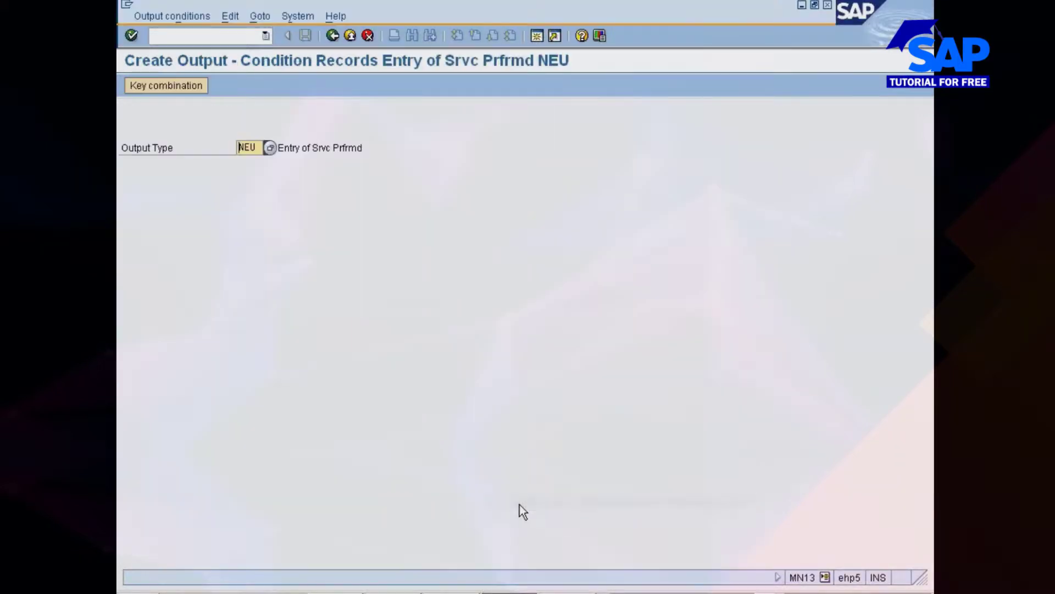
left_click(506, 589)
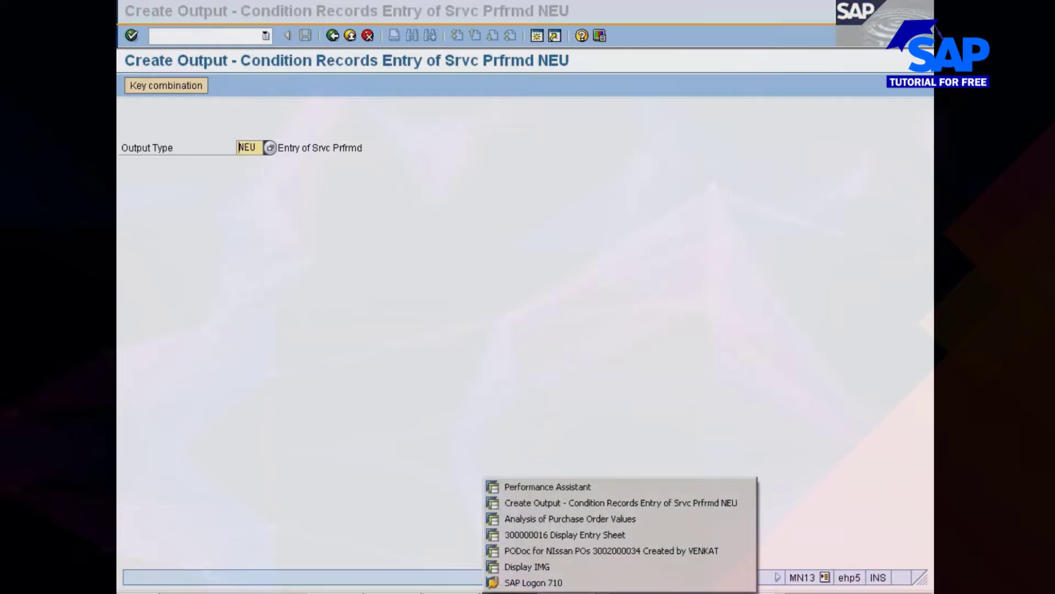
left_click(522, 537)
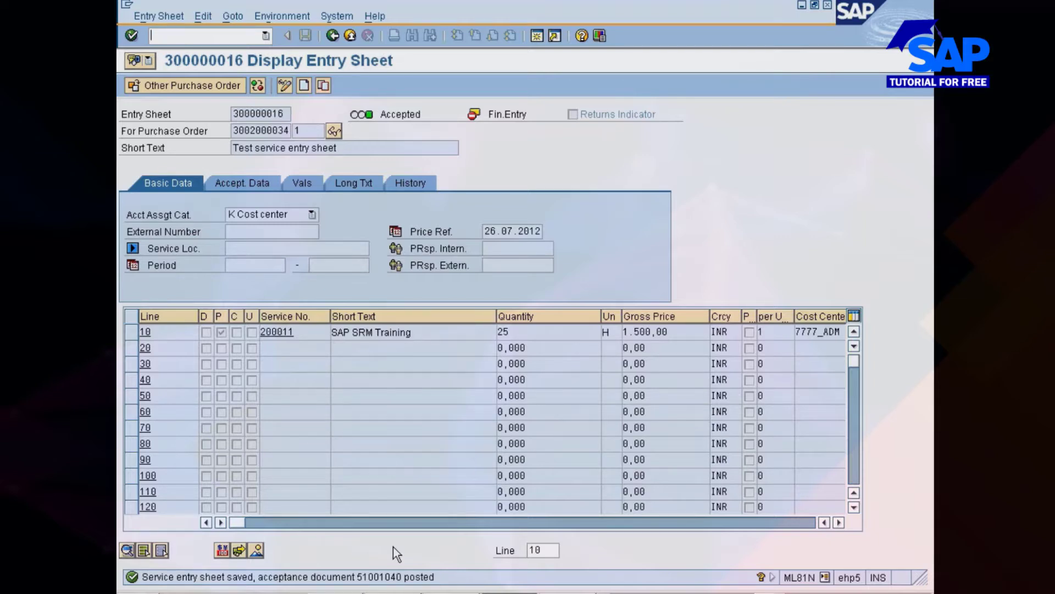
Switch to the SAP Easy Access session and expand Logistics, Materials Management and Service Entry Sheet in the SAP menu
left_click(512, 593)
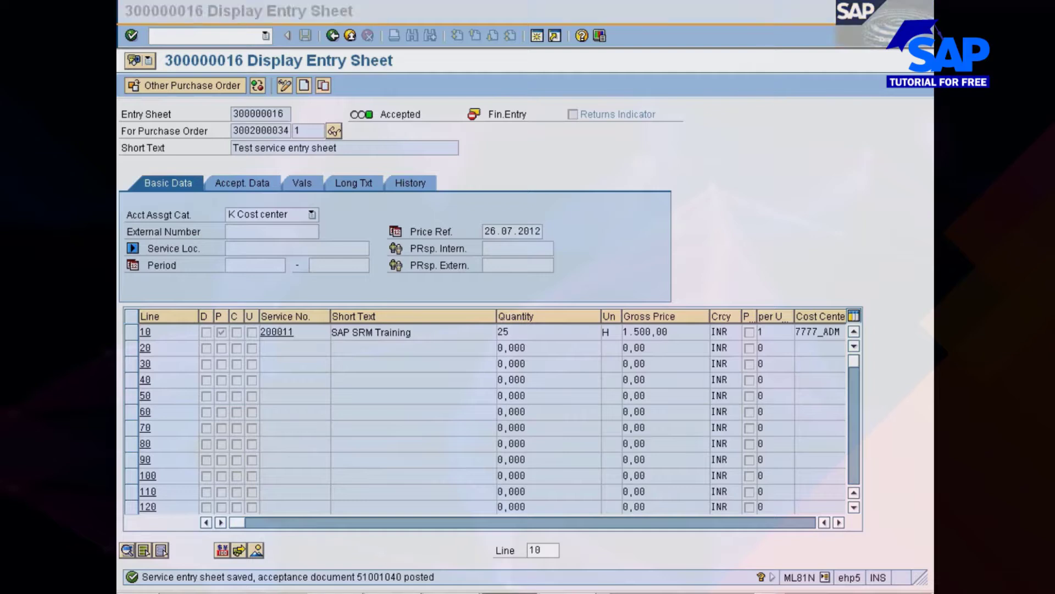
left_click(531, 519)
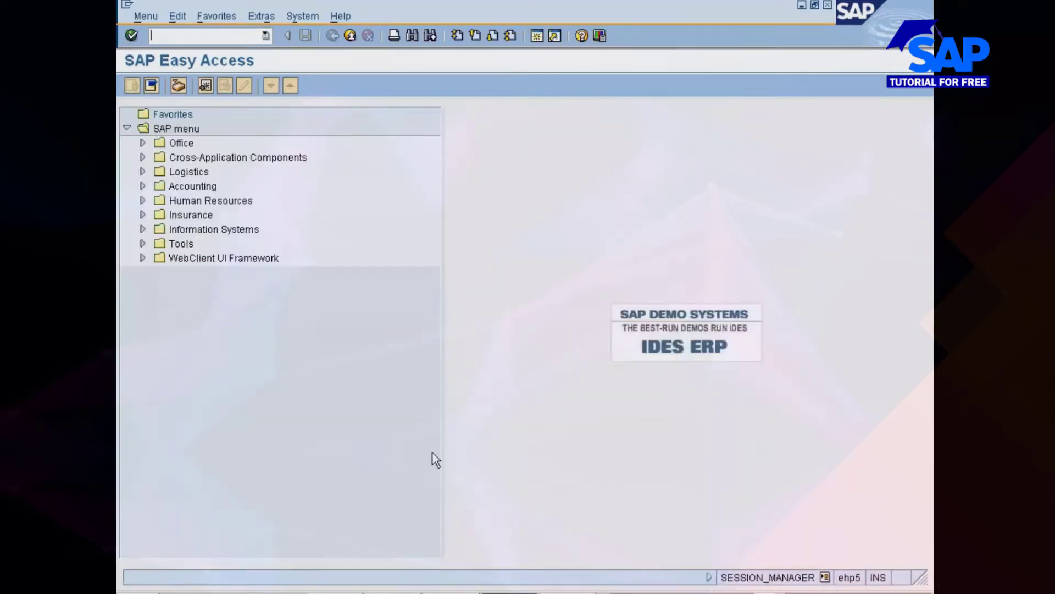
double_click(193, 171)
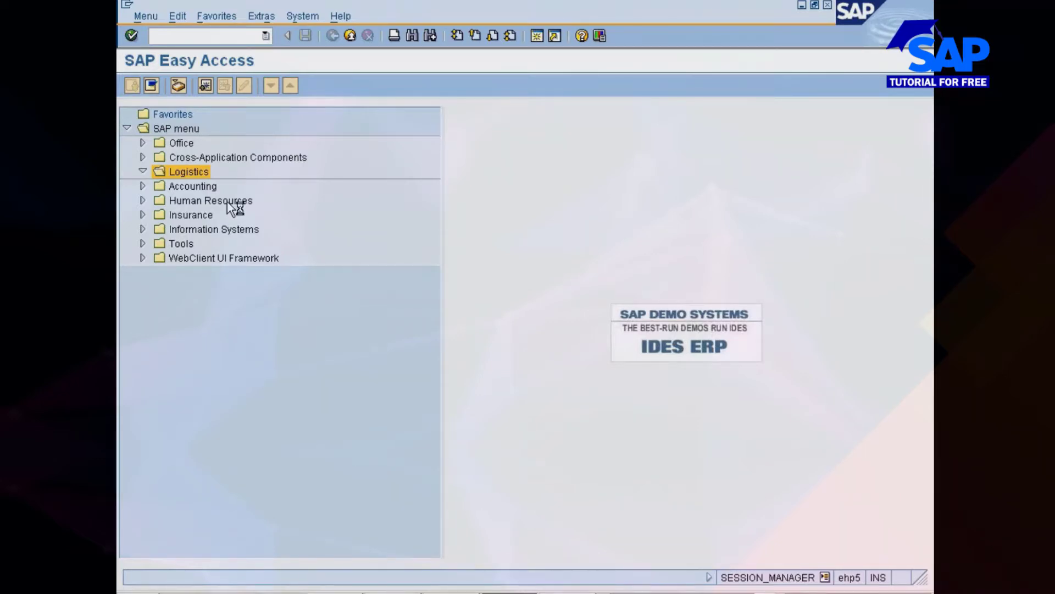
key("Down")
key("Right")
key("Down")
key("Down")
key("Down")
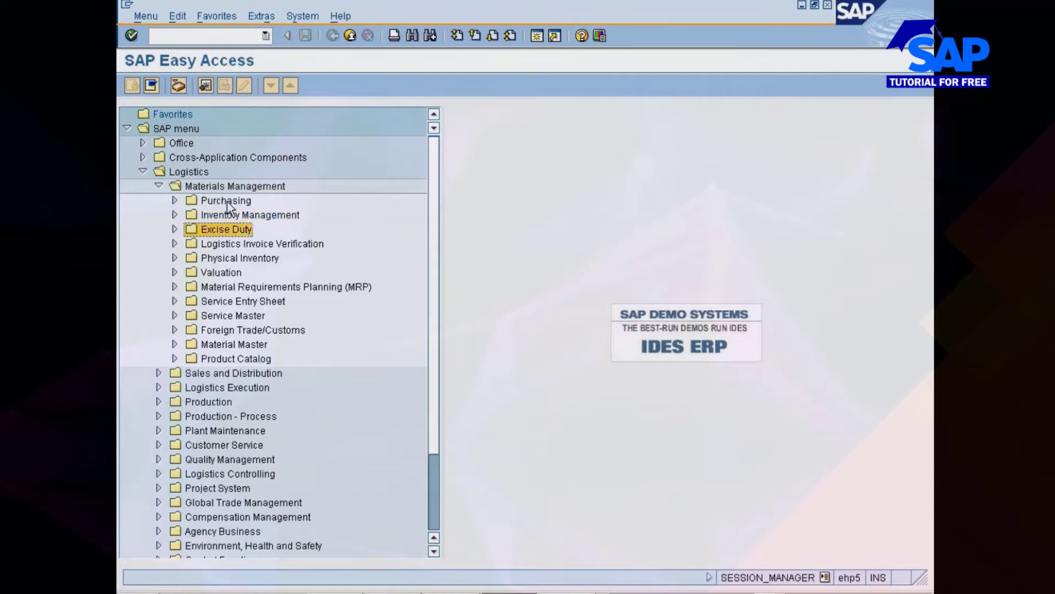
key("Down")
key("Down")
key("Down")
key("Down")
key("Down")
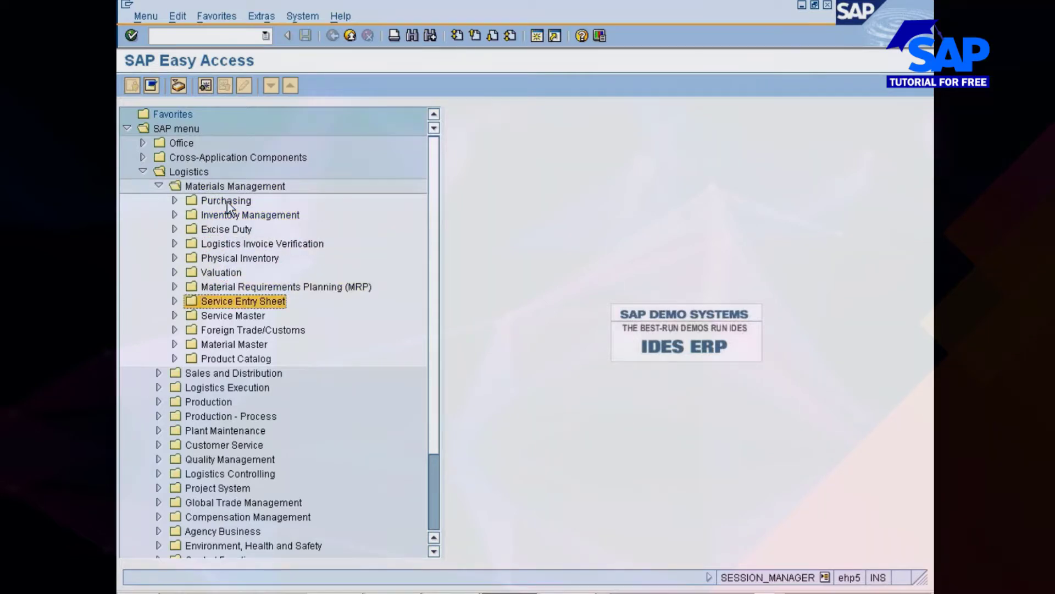
key("Right")
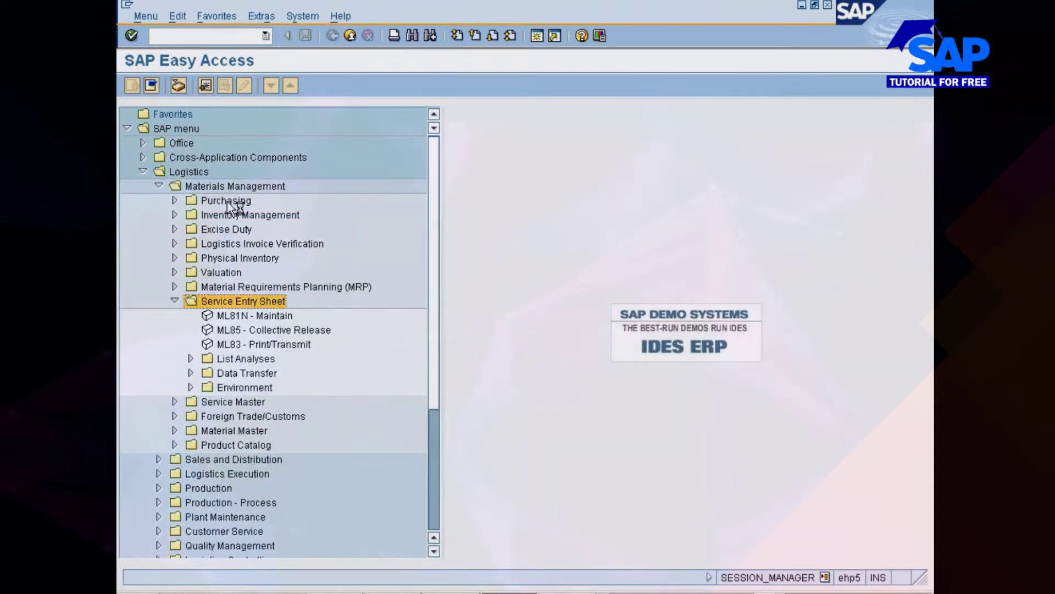
Start the ML83 Print/Transmit transaction for service entry sheets
key("Down")
key("Down")
key("Down")
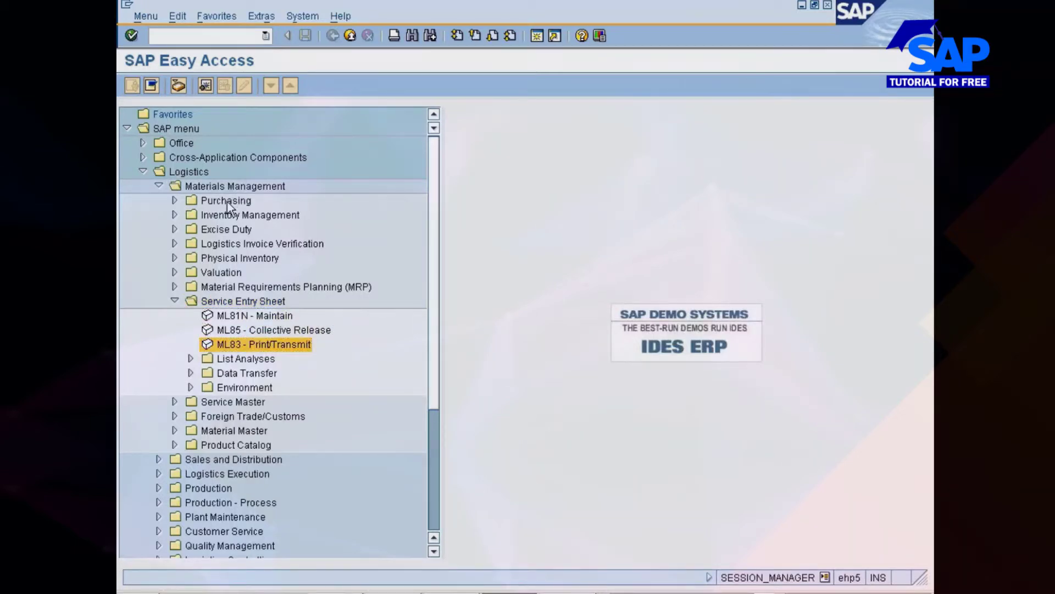
key("Return")
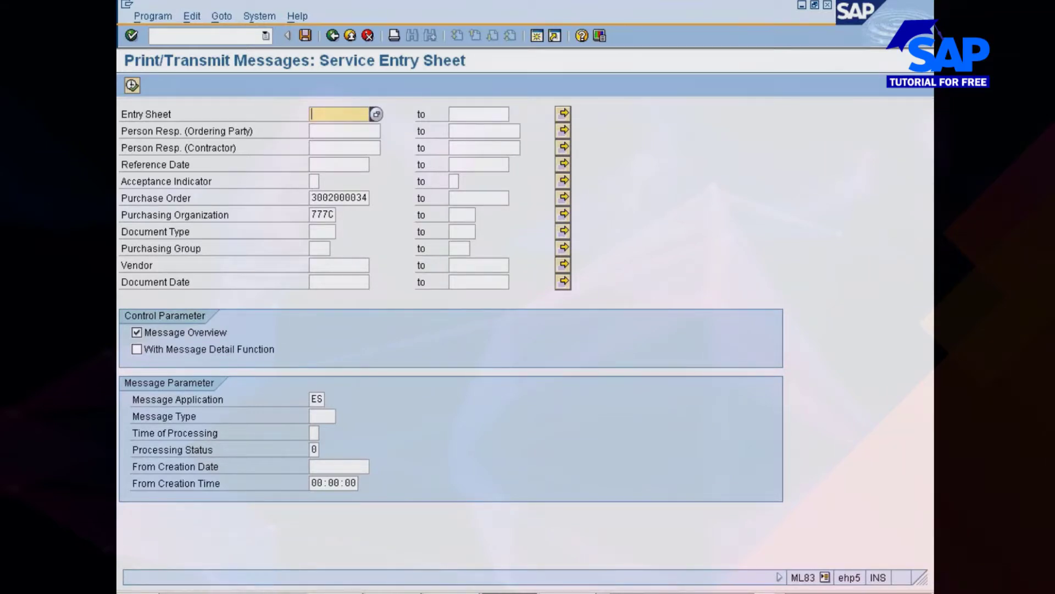
Try to run the message selection with the posted acceptance document number as entry sheet and message type NEU
key("alt+Tab")
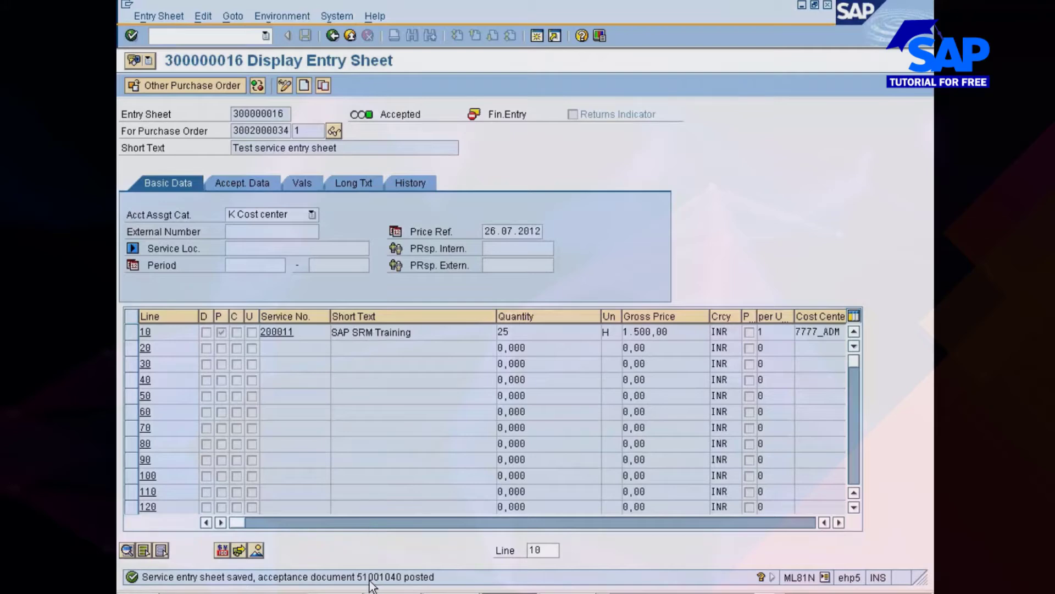
key("alt+Tab")
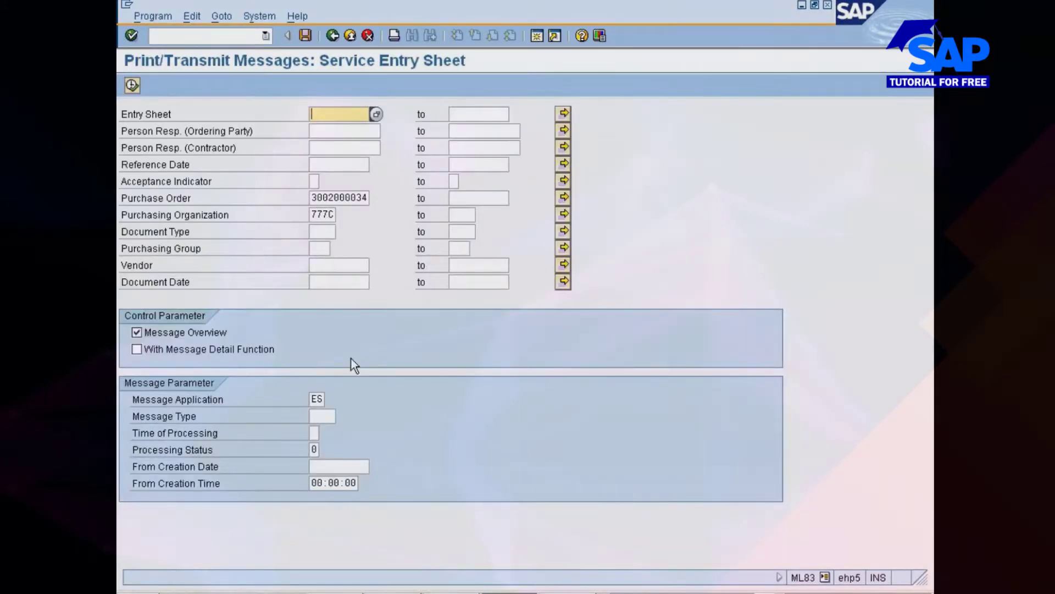
type("3000")
type("1040")
left_click(322, 416)
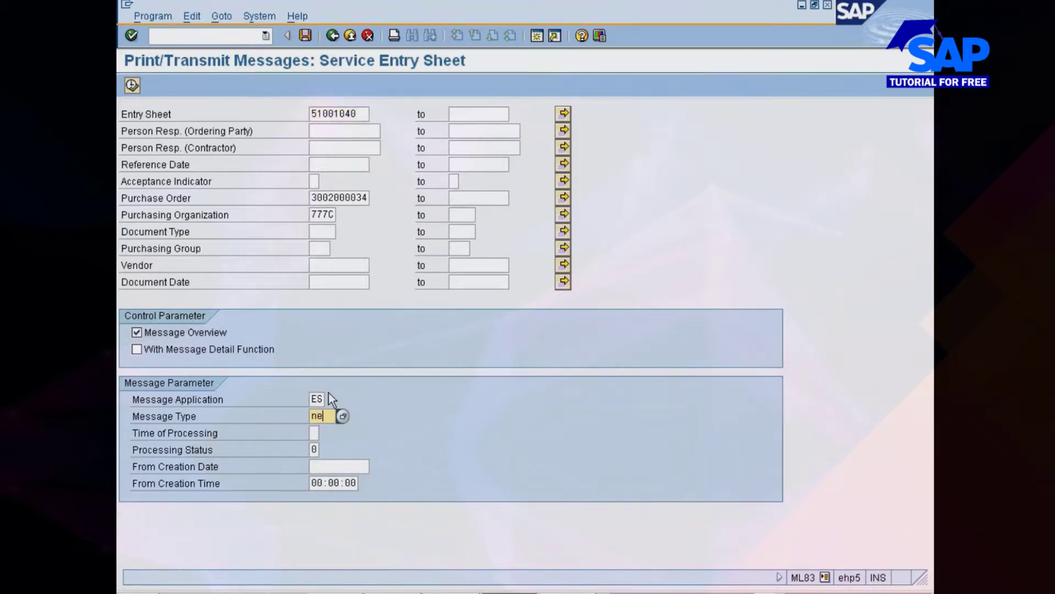
type("neu")
key("Return")
left_click(133, 85)
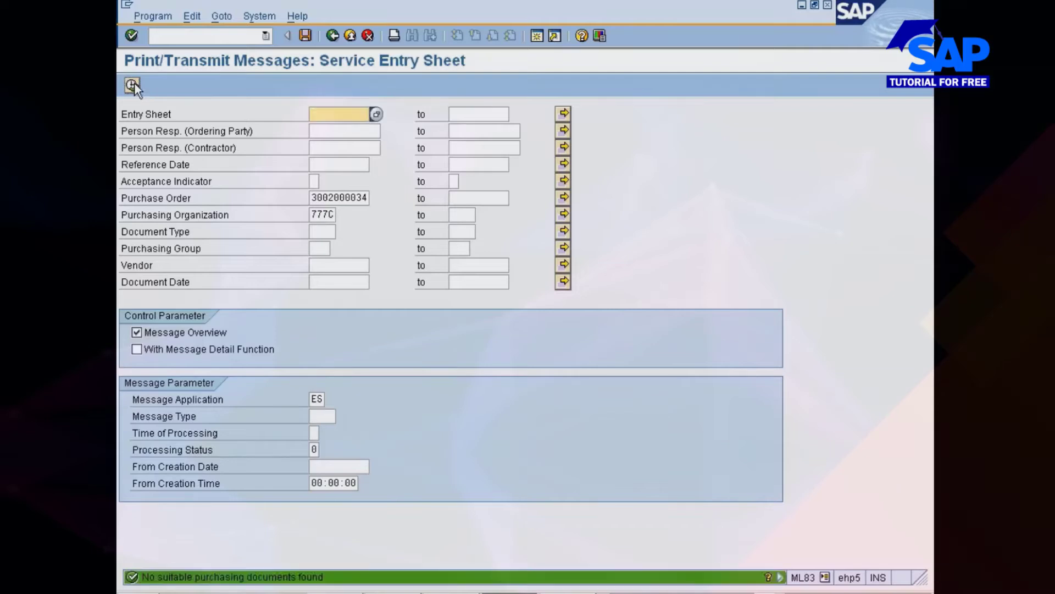
Set the processing status to 1 and execute the message selection for the purchase order
left_click(317, 449)
left_click(326, 450)
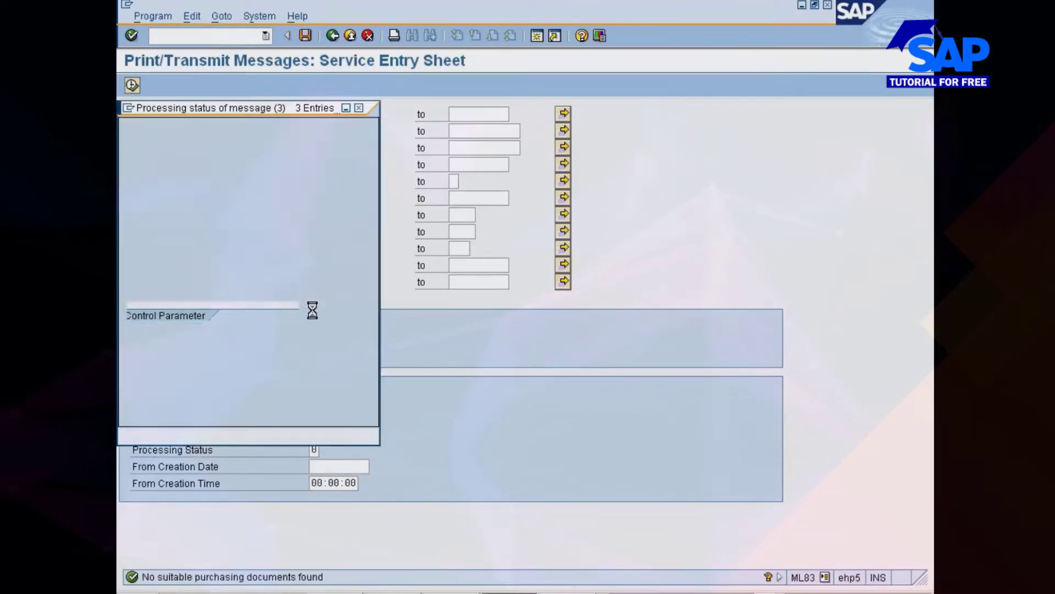
double_click(176, 179)
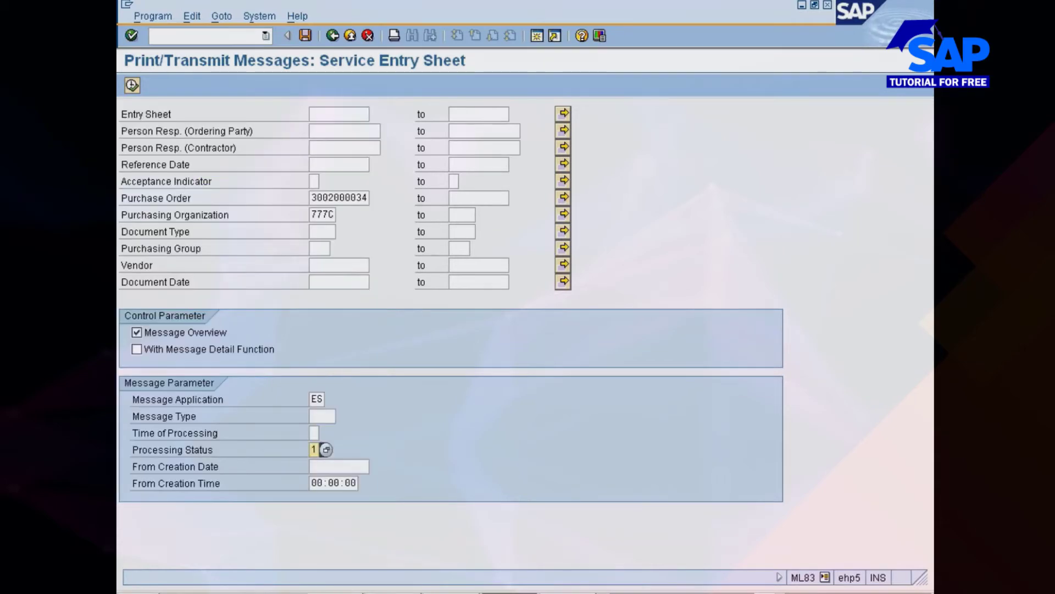
left_click(132, 85)
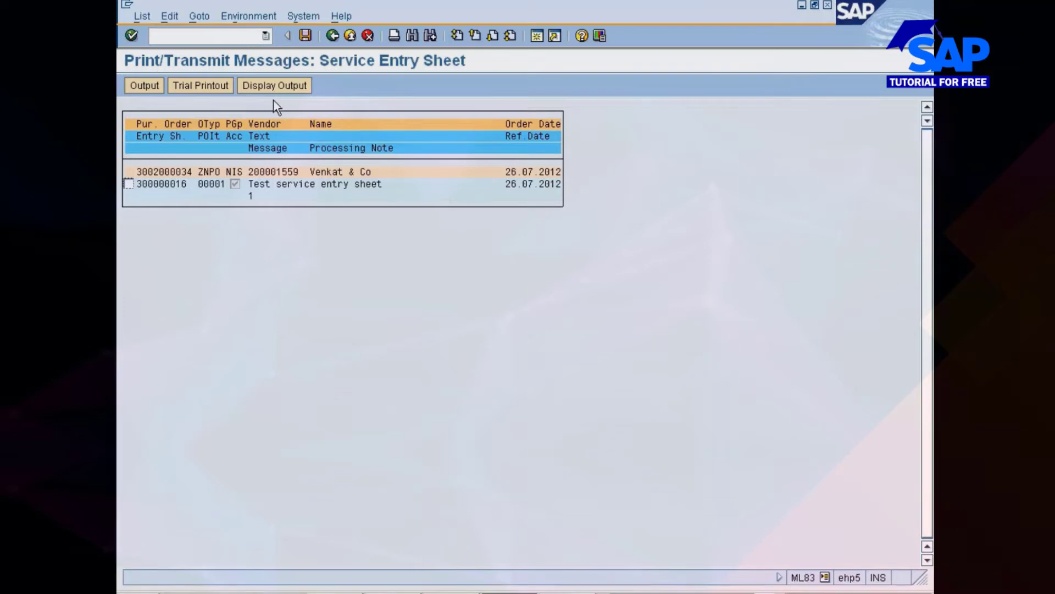
Display the output of the listed "Test service entry sheet" message and review its whole print preview, from header to total value
left_click(128, 184)
left_click(266, 87)
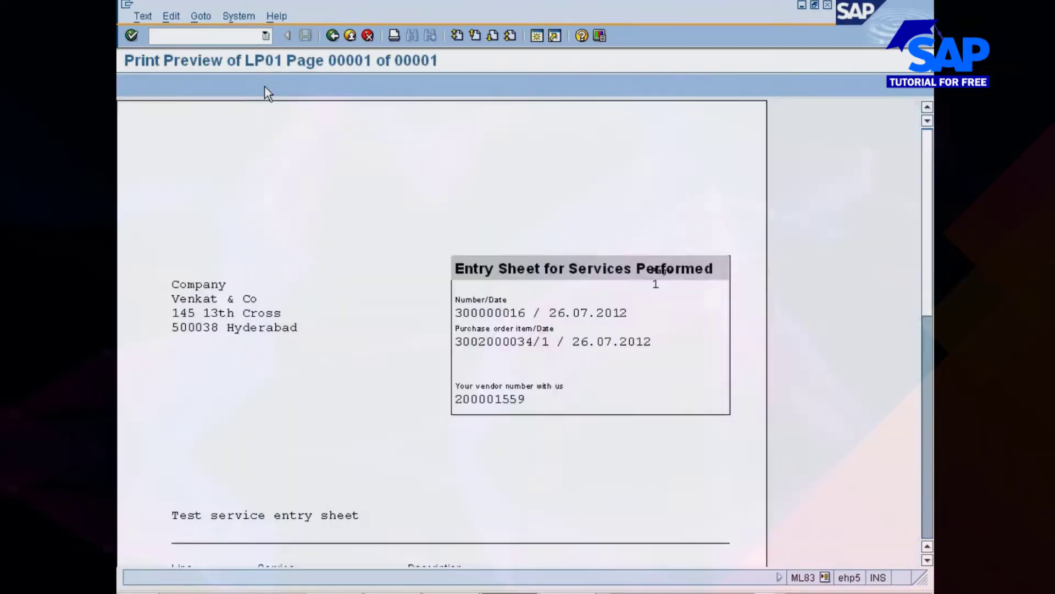
scroll(282, 285, "down", 5)
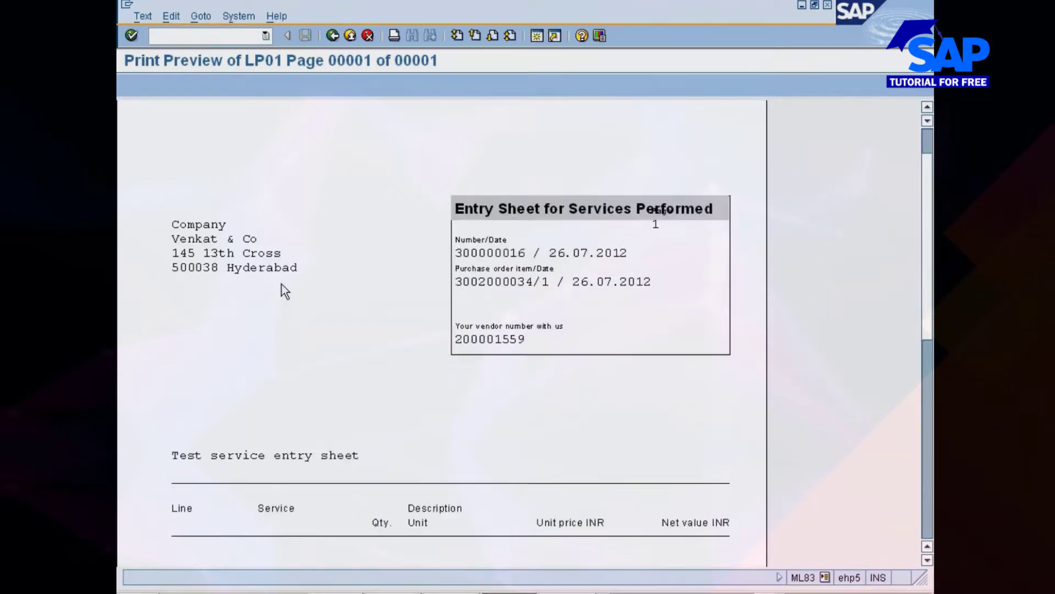
scroll(497, 342, "down", 3)
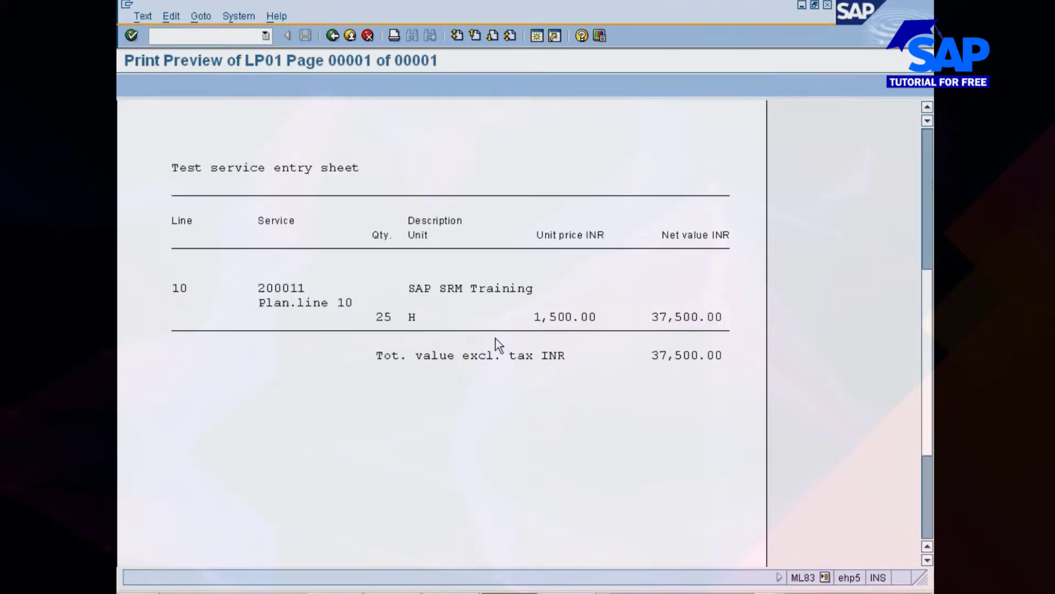
scroll(464, 288, "up", 7)
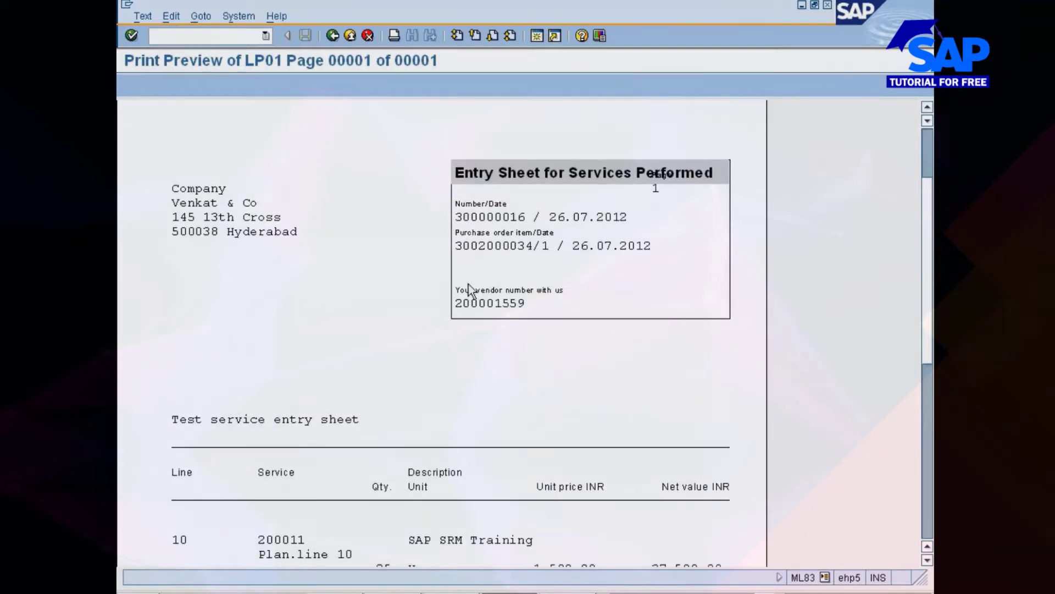
scroll(392, 272, "down", 6)
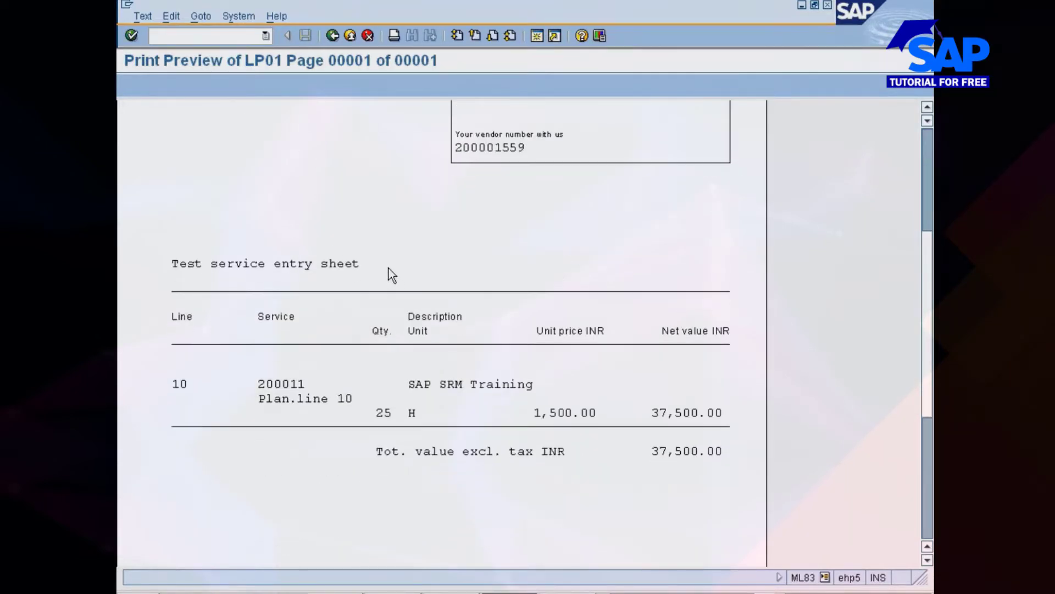
scroll(388, 269, "down", 6)
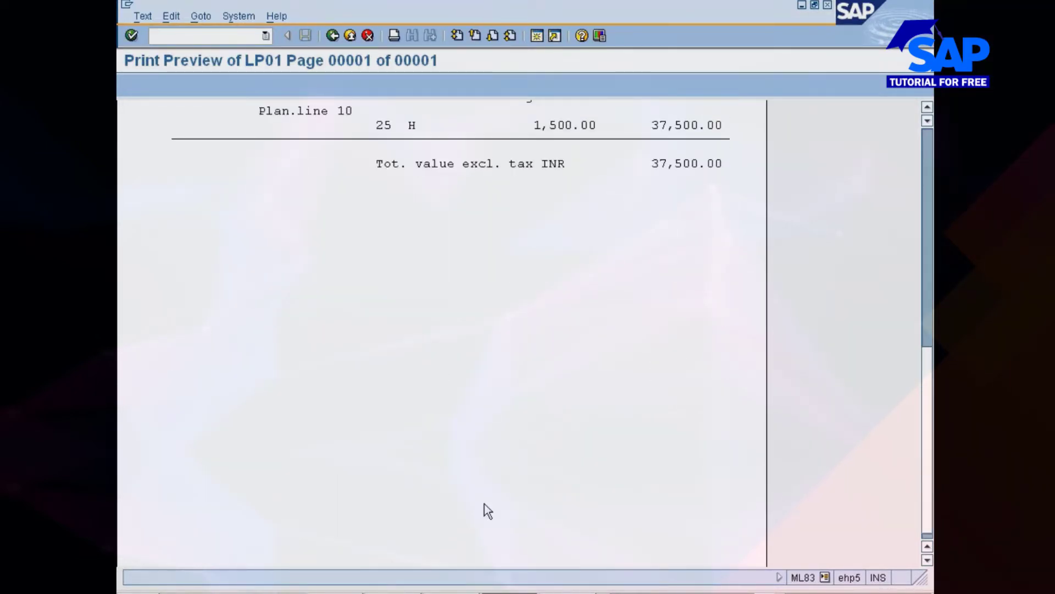
Switch to the Display IMG session and collapse the Output Control and Messages nodes under External Services Management
left_click(514, 564)
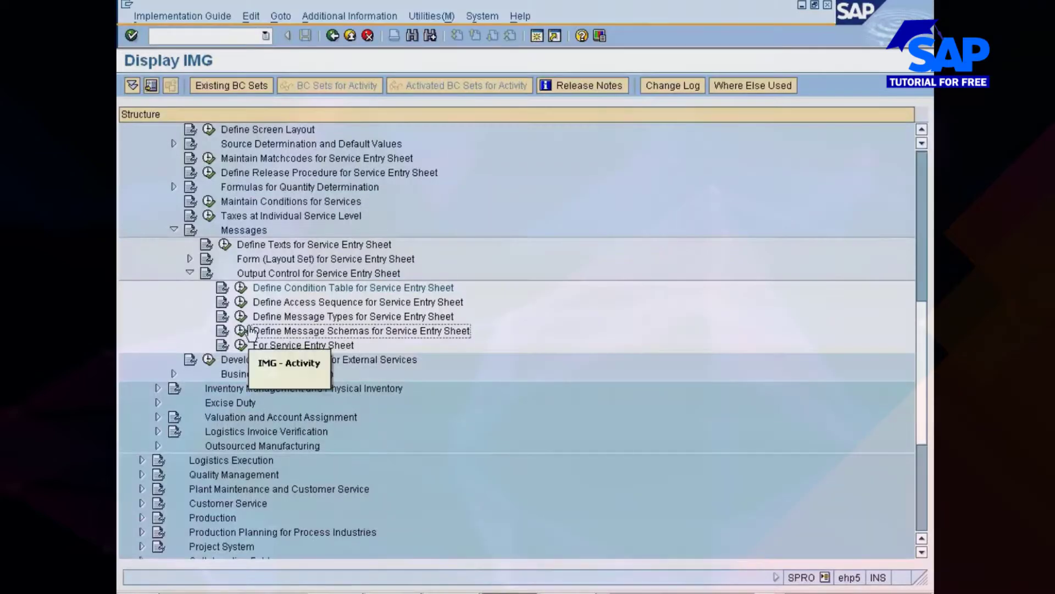
left_click(189, 272)
left_click(174, 230)
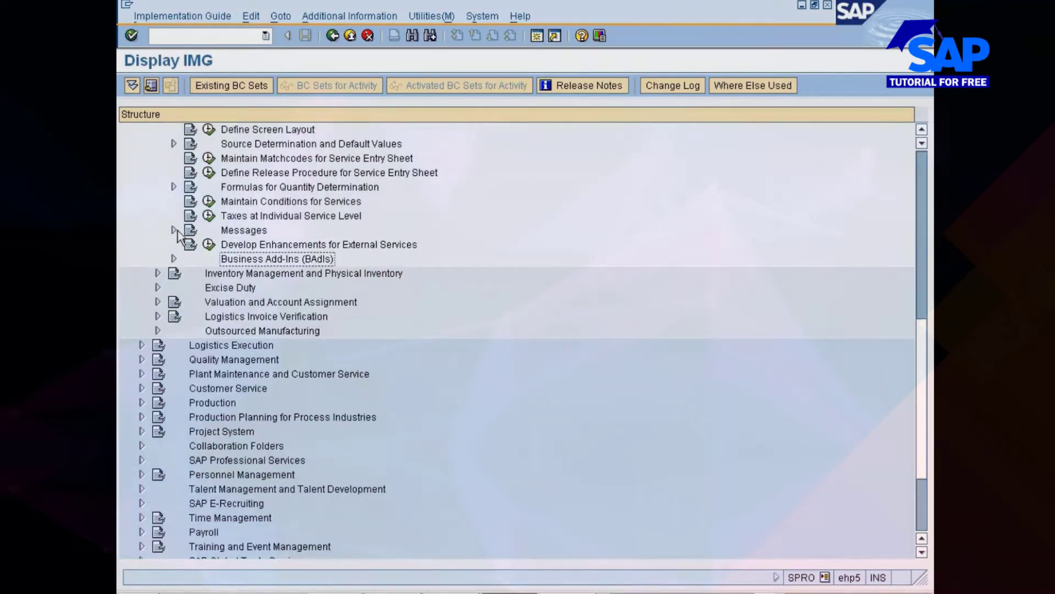
scroll(328, 249, "up", 3)
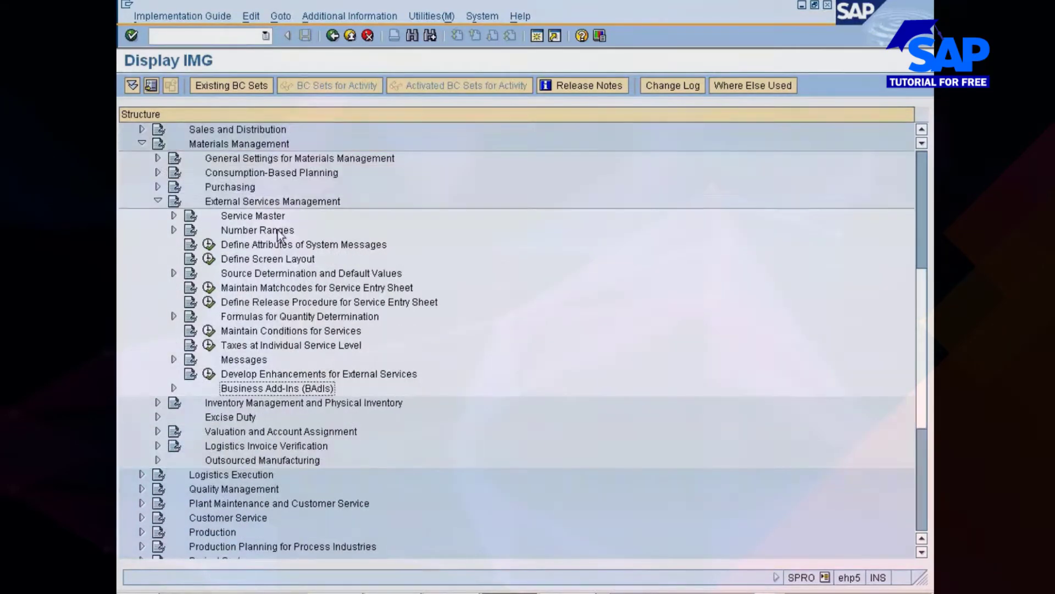
scroll(360, 316, "down", 2)
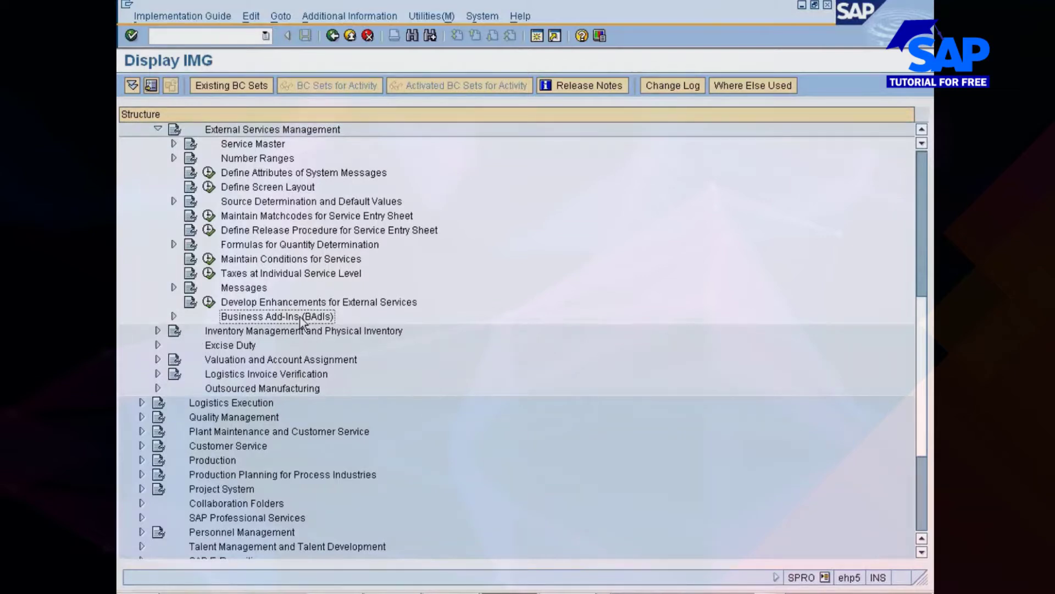
View the Develop Enhancements for External Services activity and return to the implementation guide
left_click(241, 304)
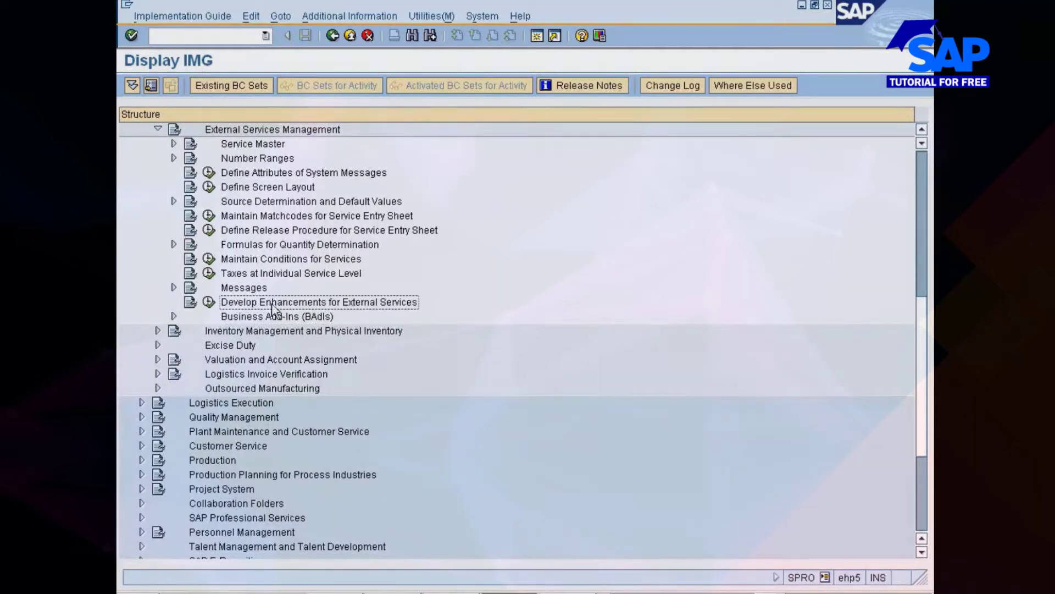
left_click(225, 317)
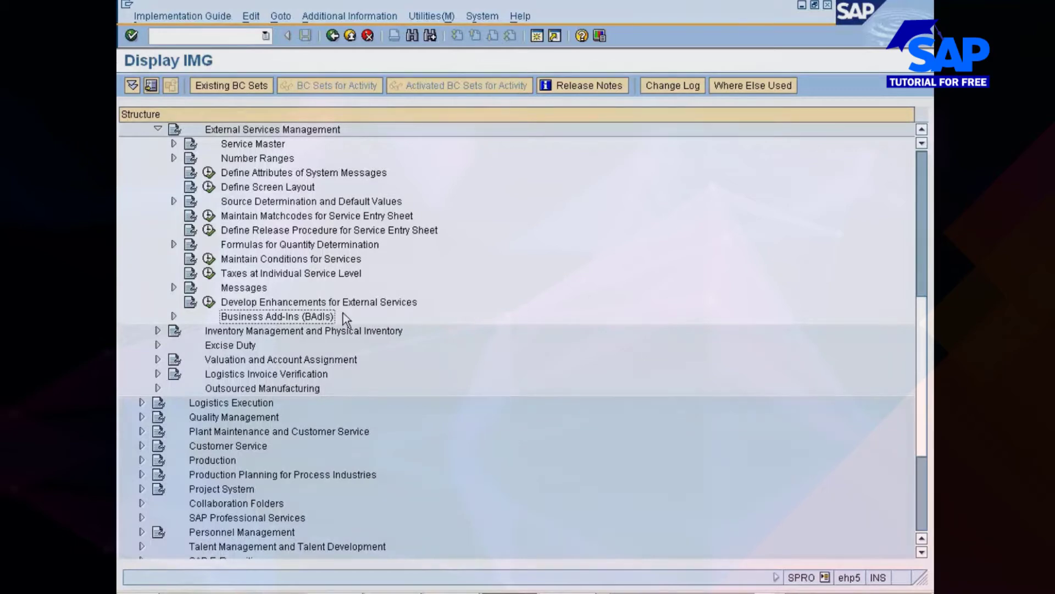
left_click(258, 304)
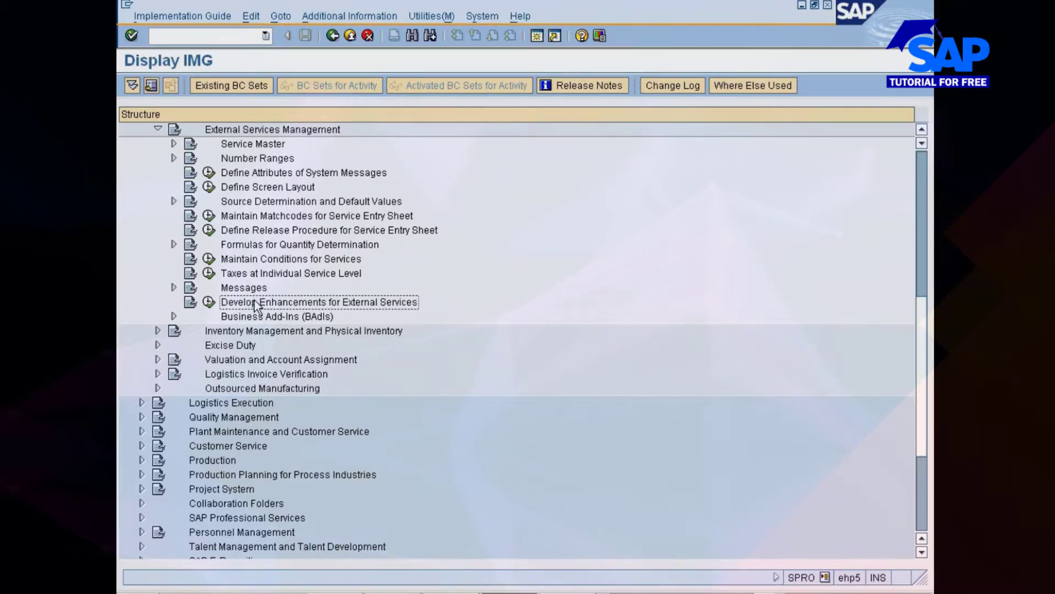
left_click(209, 302)
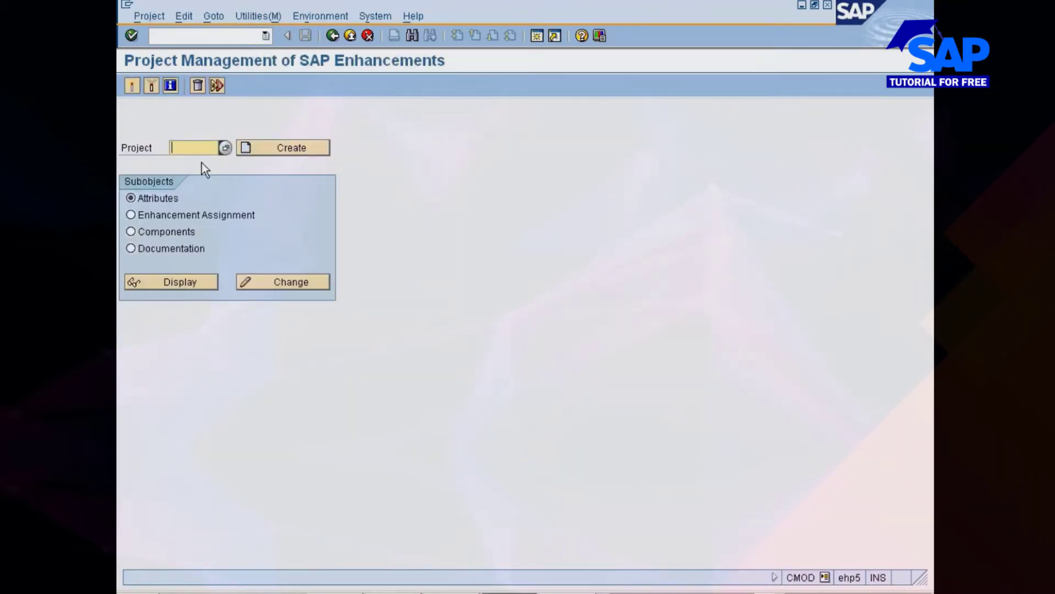
left_click(331, 36)
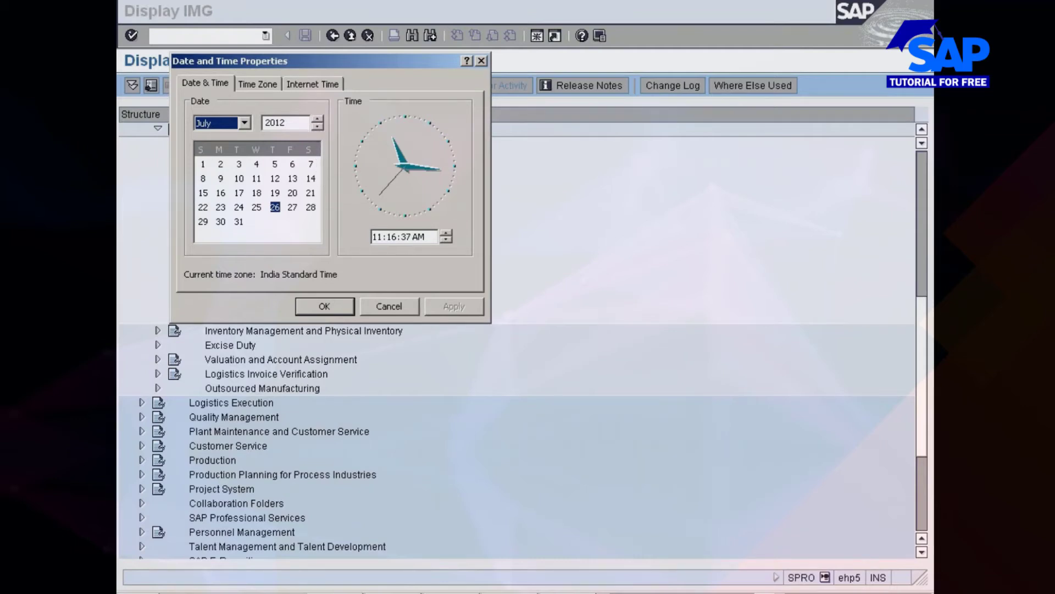
Check the August 2012 calendar in the system's date and time properties and close them without applying changes
left_click(245, 123)
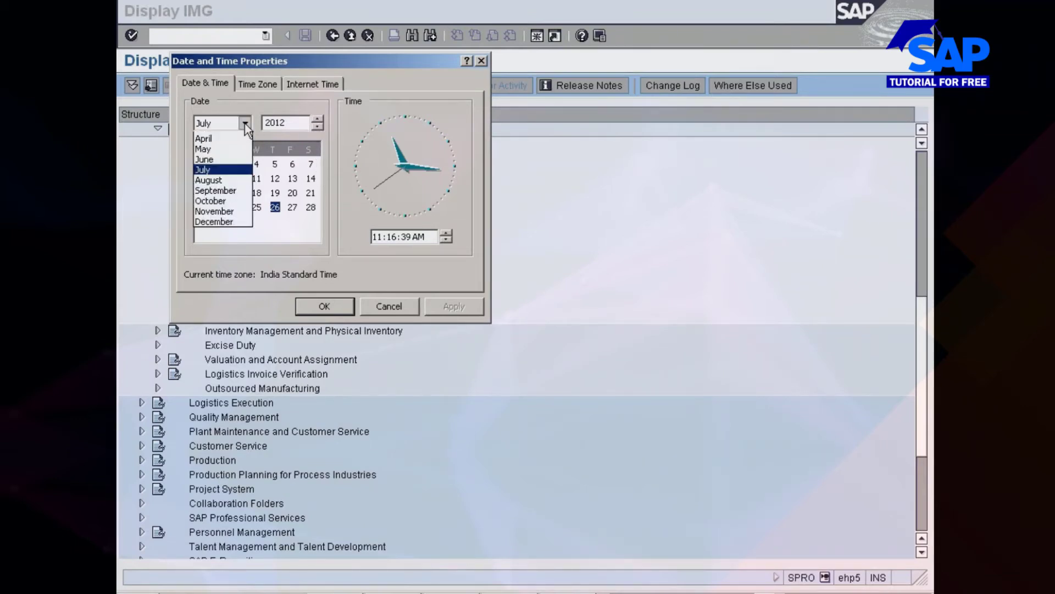
left_click(227, 206)
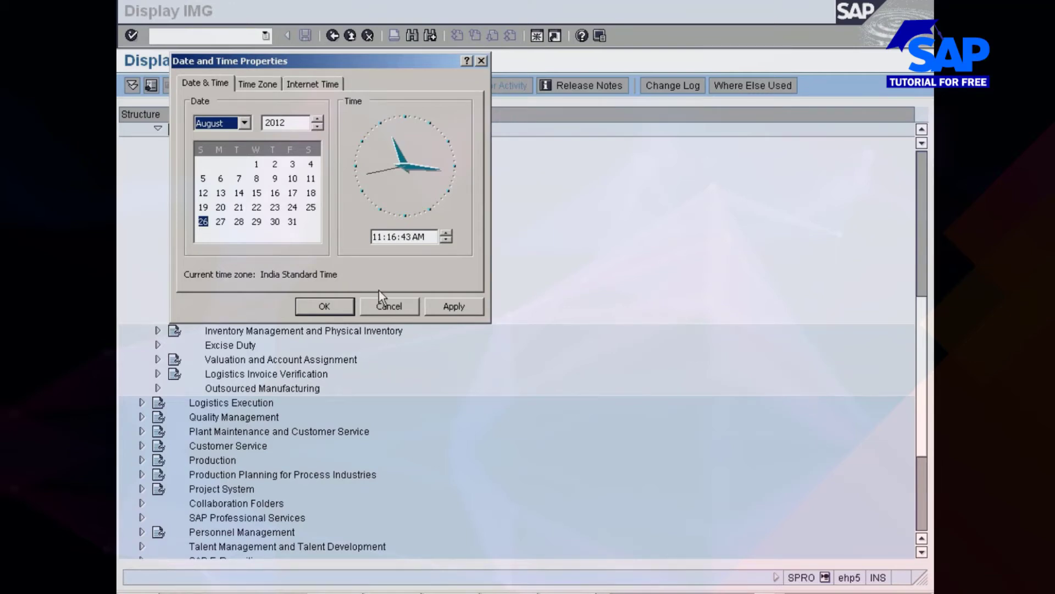
left_click(388, 306)
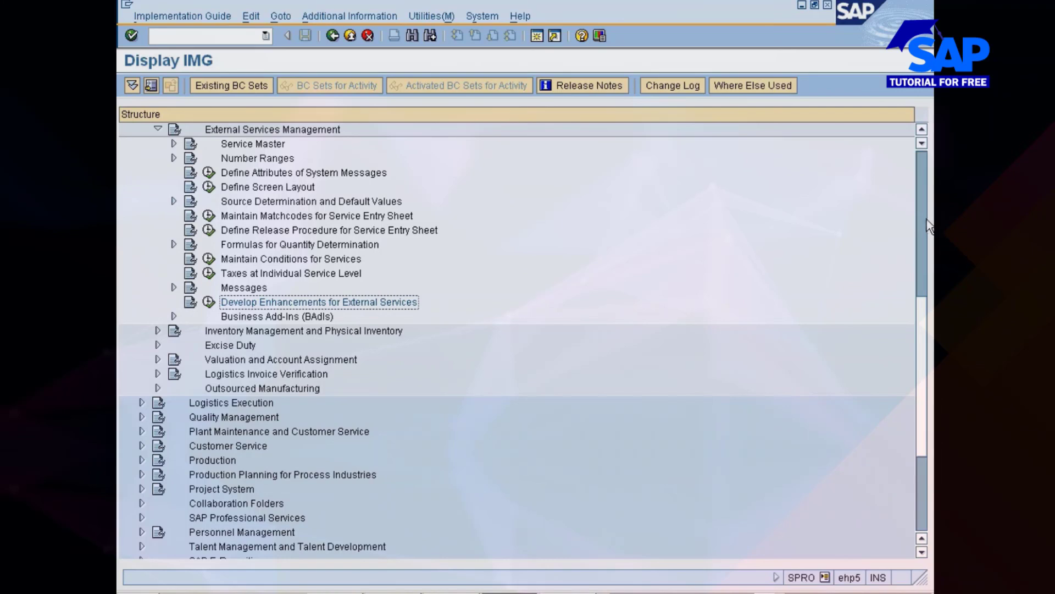
left_click(923, 36)
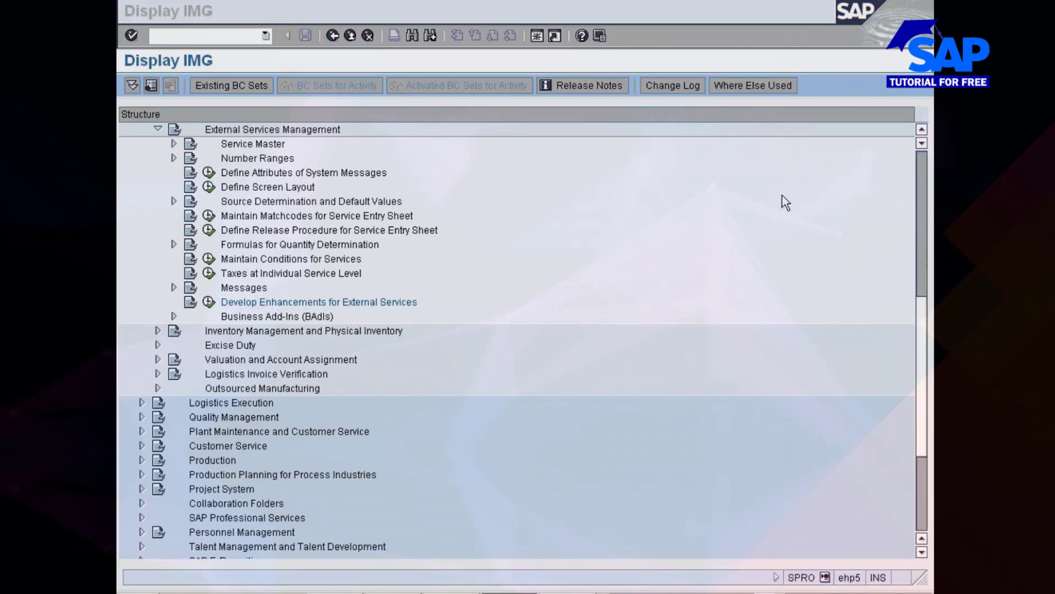